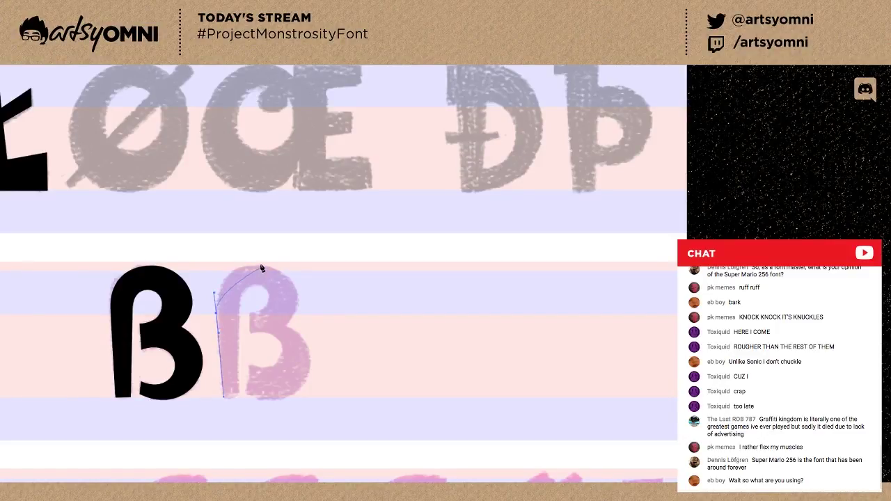
Trace the outer contour of the second ß's upper and lower bowls with curved Pen tool segments, following the pink sketch.
{"action": "left_click_drag", "start_coordinate": [256, 266], "coordinate": [287, 278]}
{"action": "left_click_drag", "start_coordinate": [284, 326], "coordinate": [277, 334]}
{"action": "left_click", "coordinate": [285, 326]}
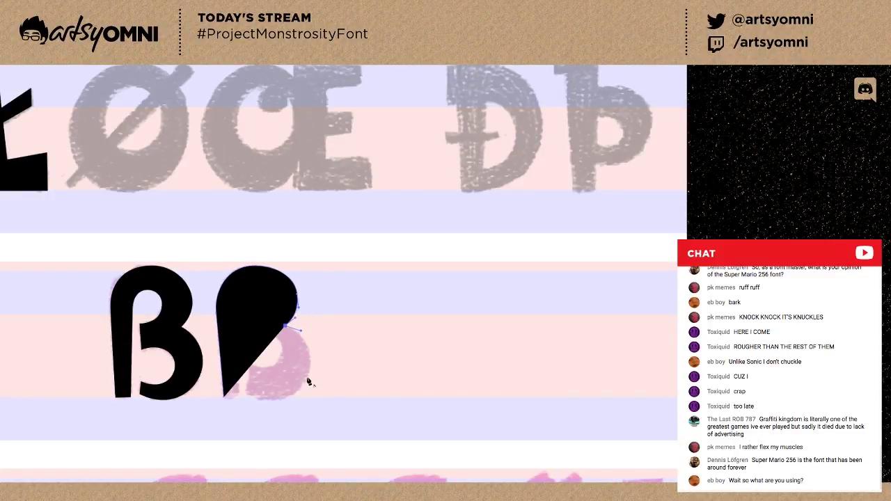
{"action": "left_click_drag", "start_coordinate": [310, 377], "coordinate": [300, 399]}
{"action": "left_click", "coordinate": [237, 394]}
{"action": "left_click_drag", "start_coordinate": [237, 392], "coordinate": [224, 386]}
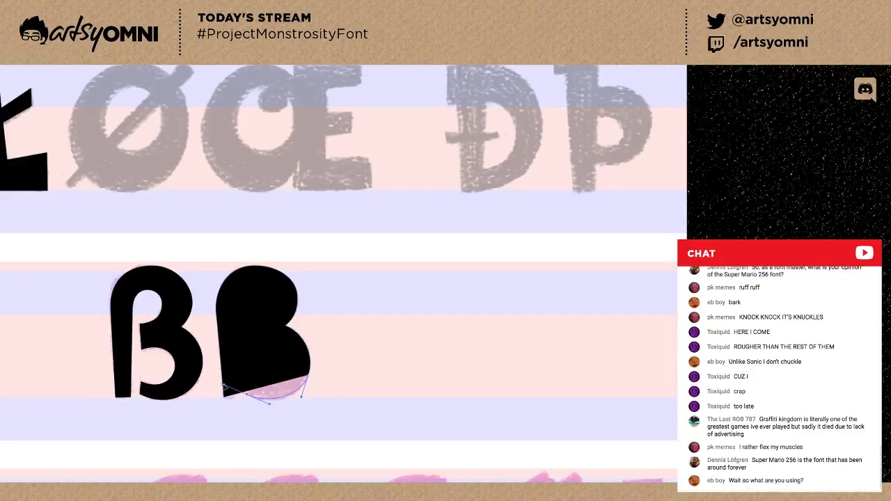
{"action": "left_click", "coordinate": [307, 378]}
{"action": "left_click_drag", "start_coordinate": [308, 377], "coordinate": [317, 358]}
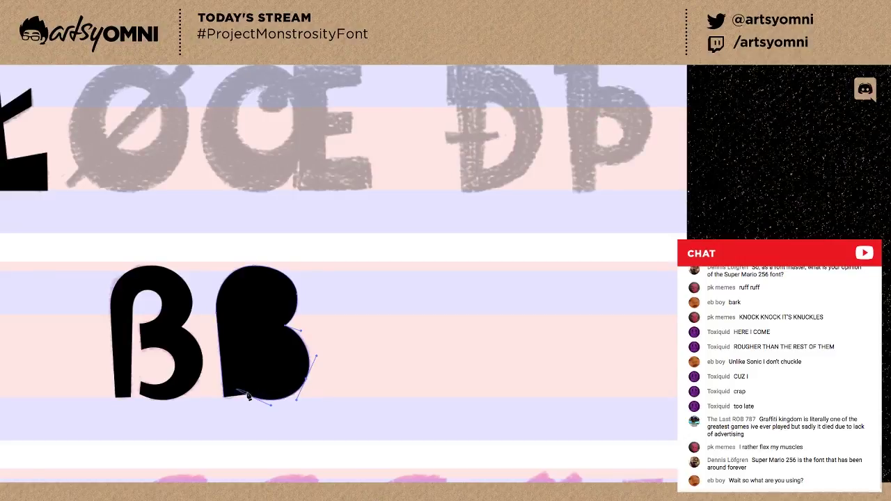
Continue the second ß's path along the lower bowl's terminal and around the inner curve of its lower counter.
{"action": "left_click_drag", "start_coordinate": [247, 397], "coordinate": [287, 348]}
{"action": "key", "text": "ctrl+z"}
{"action": "left_click", "coordinate": [252, 362]}
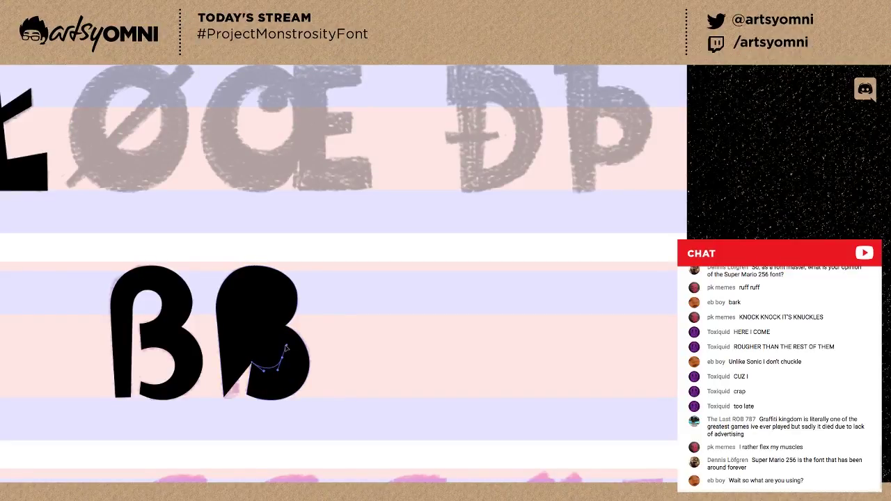
{"action": "left_click_drag", "start_coordinate": [286, 347], "coordinate": [249, 335]}
{"action": "mouse_move", "coordinate": [283, 361]}
{"action": "left_mouse_down"}
{"action": "mouse_move", "coordinate": [281, 354]}
{"action": "mouse_move", "coordinate": [280, 367]}
{"action": "left_mouse_up"}
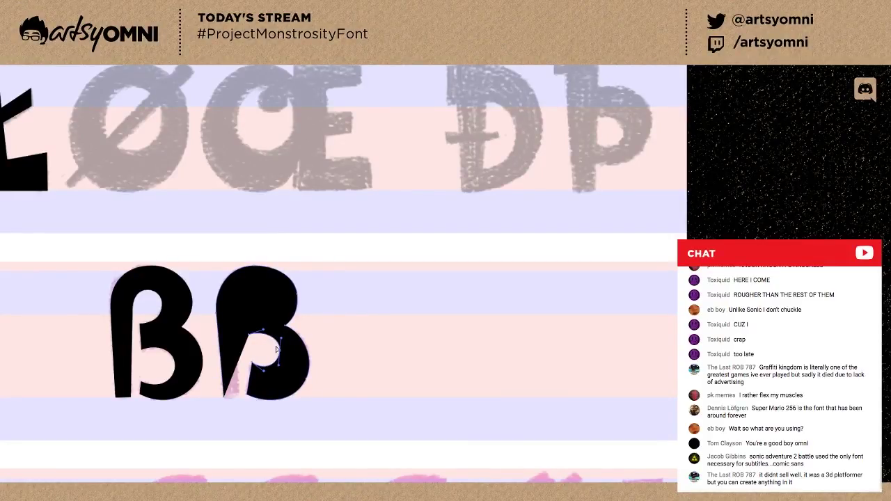
{"action": "key", "text": "ctrl+shift+a"}
{"action": "left_click", "coordinate": [281, 340]}
{"action": "left_click", "coordinate": [252, 335]}
{"action": "left_click", "coordinate": [245, 313]}
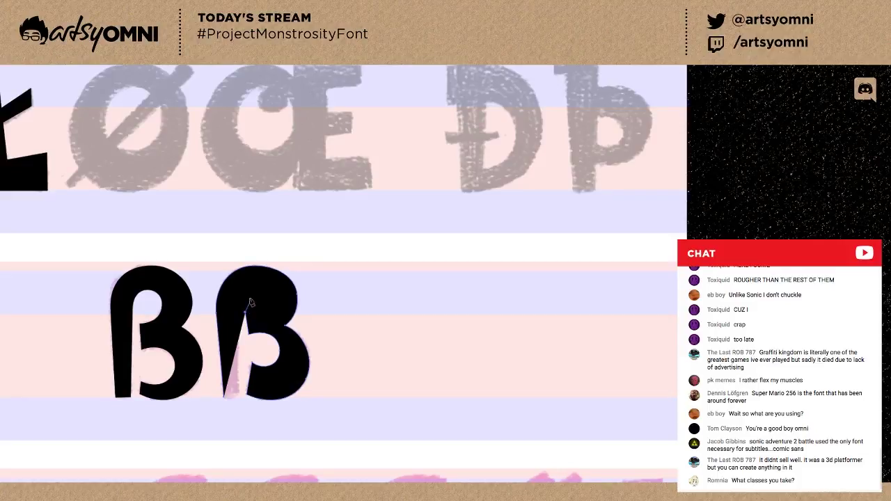
{"action": "key", "text": "ctrl+z"}
{"action": "left_click", "coordinate": [251, 299]}
{"action": "left_click_drag", "start_coordinate": [250, 300], "coordinate": [249, 314]}
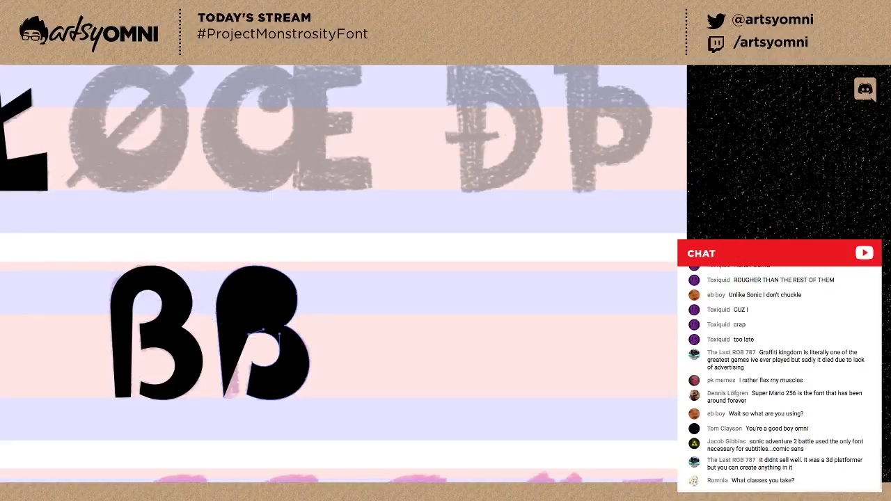
Swap the fill and stroke, and close the second ß's path by tracing its middle spur, upper counter and stem.
{"action": "key", "text": "shift+x"}
{"action": "left_click_drag", "start_coordinate": [249, 335], "coordinate": [282, 350]}
{"action": "left_click", "coordinate": [252, 334]}
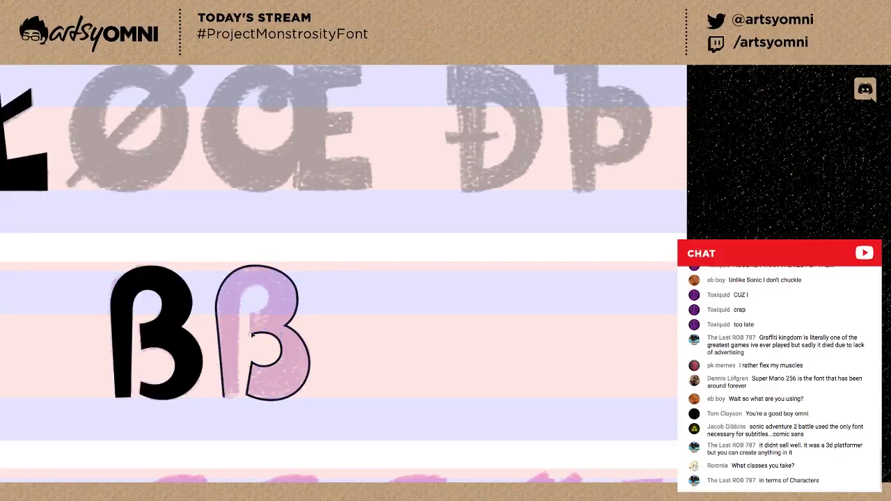
{"action": "left_click", "coordinate": [249, 313]}
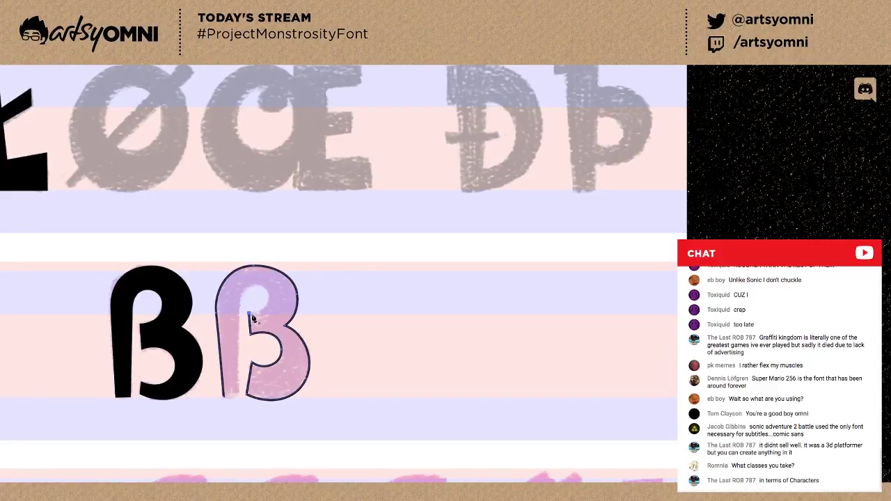
{"action": "left_click_drag", "start_coordinate": [249, 313], "coordinate": [238, 401]}
{"action": "left_click", "coordinate": [225, 398]}
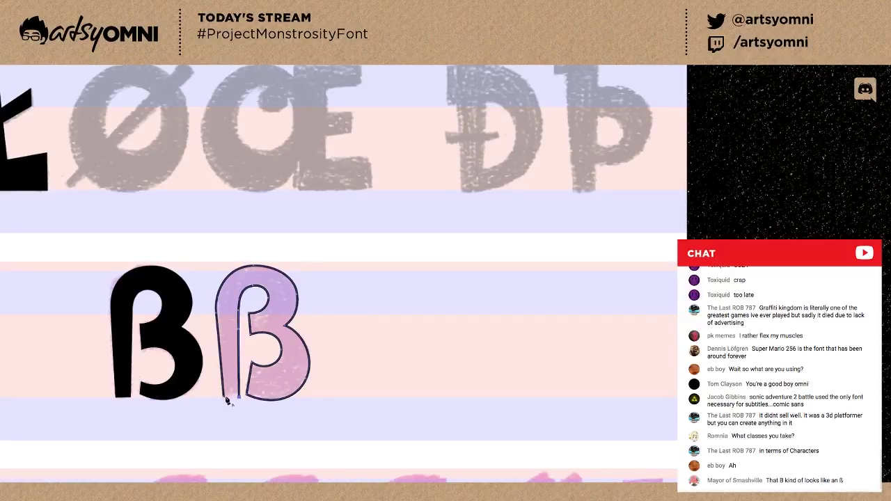
Shift the anchor at the second ß's left shoulder slightly inward and refine the curve across its top.
{"action": "left_click", "coordinate": [217, 315]}
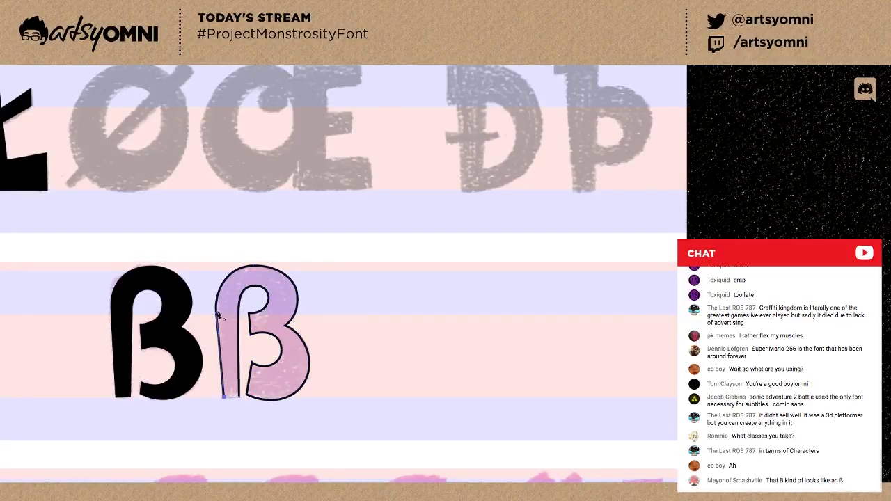
{"action": "left_click_drag", "start_coordinate": [217, 313], "coordinate": [220, 315]}
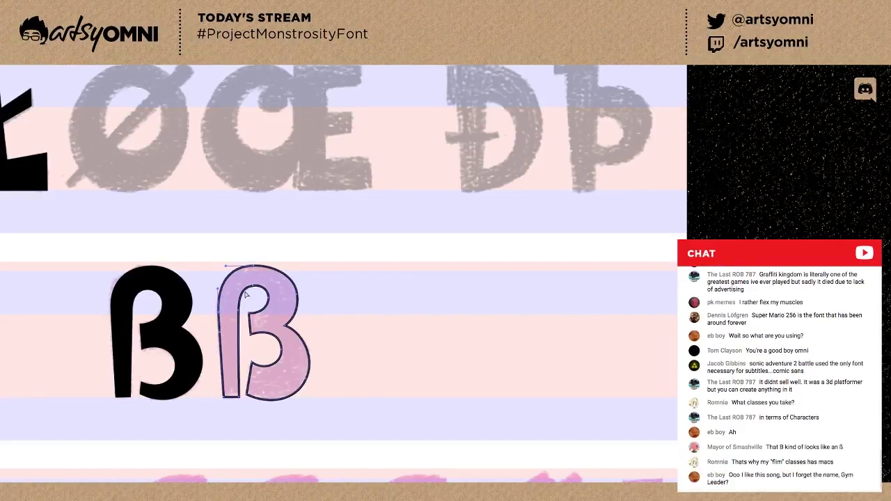
{"action": "left_click", "coordinate": [297, 294]}
{"action": "left_click_drag", "start_coordinate": [255, 266], "coordinate": [257, 266]}
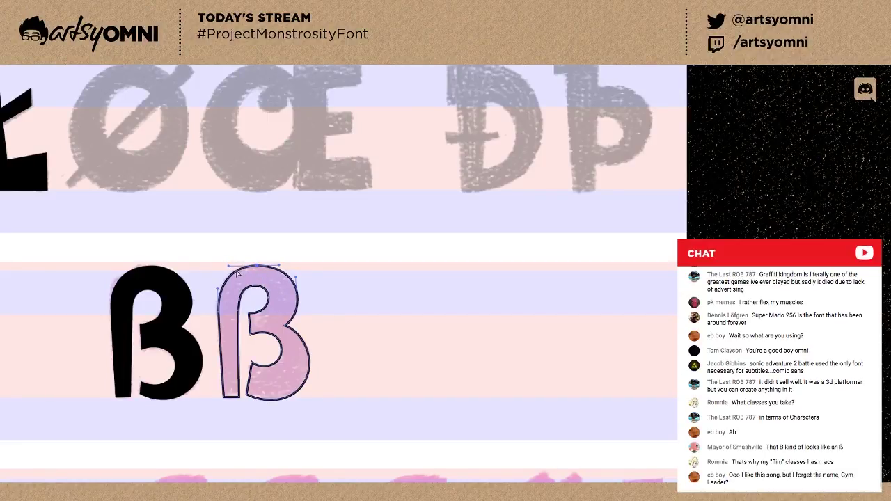
{"action": "left_click_drag", "start_coordinate": [243, 269], "coordinate": [240, 270]}
{"action": "key", "text": "ctrl+shift+a"}
Pull the right edge of the second ß's upper bowl slightly inward by adjusting its anchor and handle.
{"action": "key", "text": "ctrl+equal"}
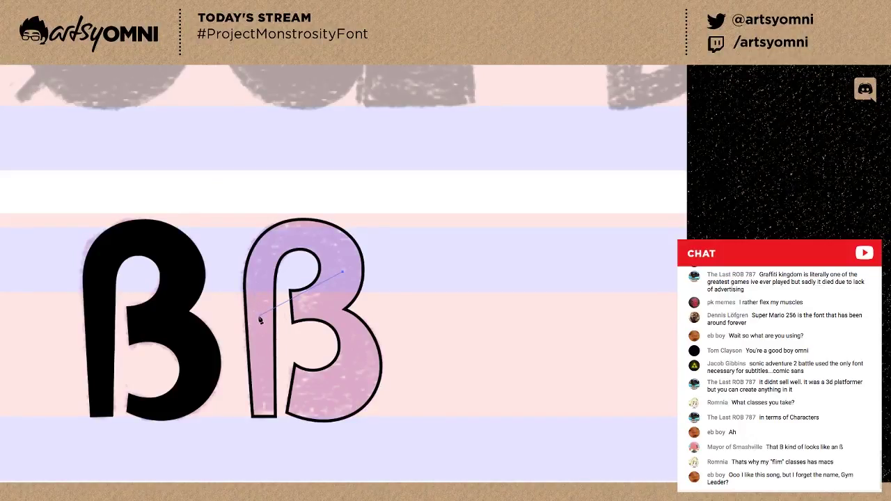
{"action": "left_click", "coordinate": [345, 282]}
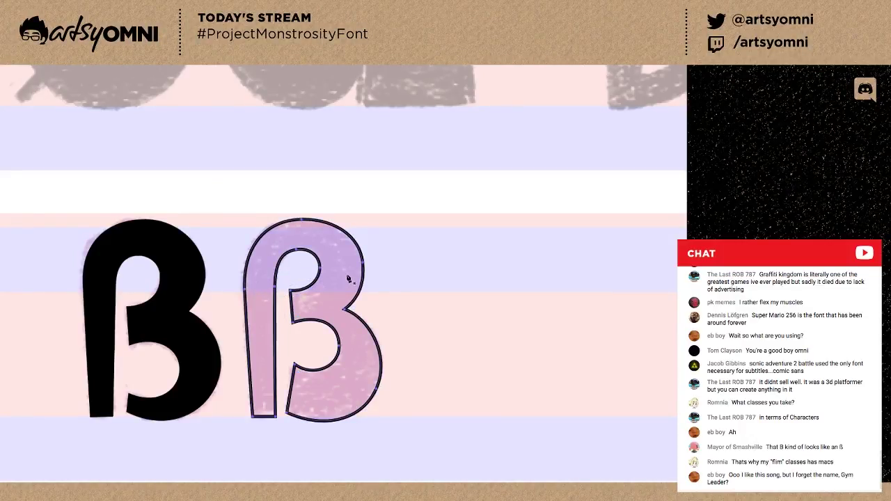
{"action": "left_click", "coordinate": [364, 263], "text": "ctrl"}
{"action": "left_click_drag", "start_coordinate": [358, 232], "coordinate": [356, 232]}
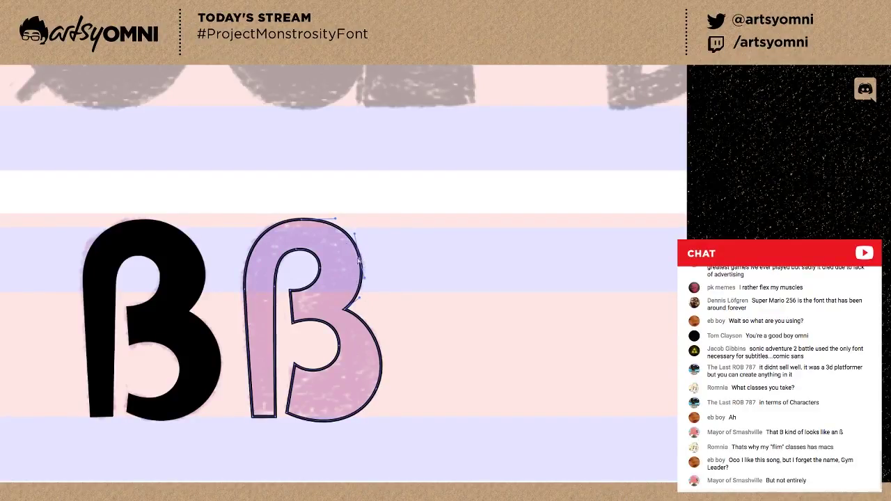
{"action": "left_click_drag", "start_coordinate": [361, 259], "coordinate": [359, 258]}
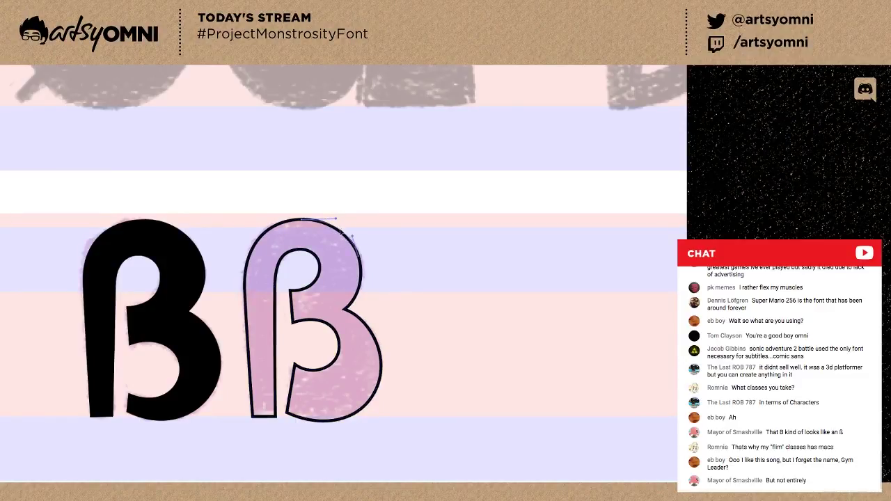
Smooth the outer curve of the second ß's lower bowl by adjusting its right-side anchor and bottom handles.
{"action": "left_click", "coordinate": [346, 310]}
{"action": "left_click_drag", "start_coordinate": [372, 332], "coordinate": [373, 332]}
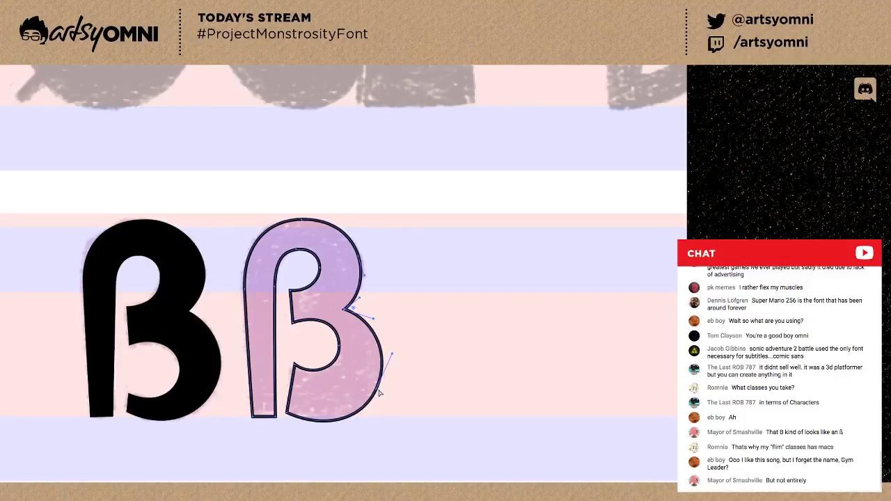
{"action": "left_click_drag", "start_coordinate": [376, 390], "coordinate": [378, 383]}
{"action": "left_click_drag", "start_coordinate": [394, 352], "coordinate": [391, 349]}
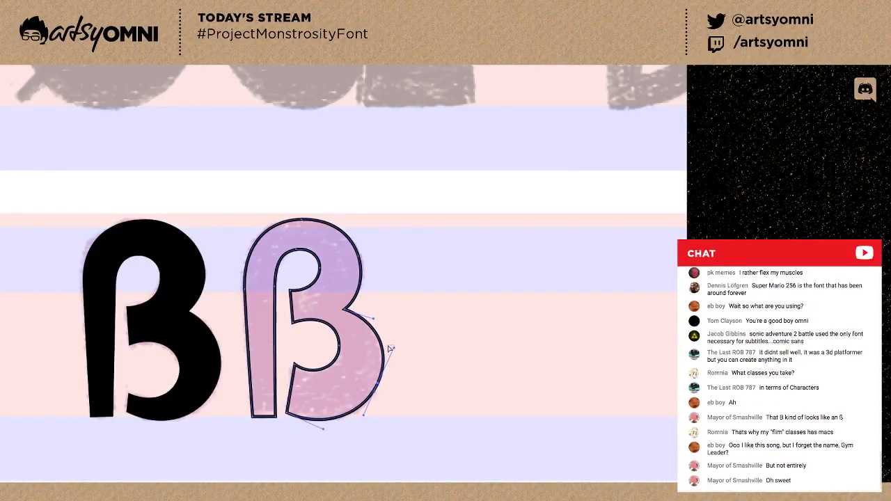
{"action": "left_click_drag", "start_coordinate": [394, 348], "coordinate": [379, 347]}
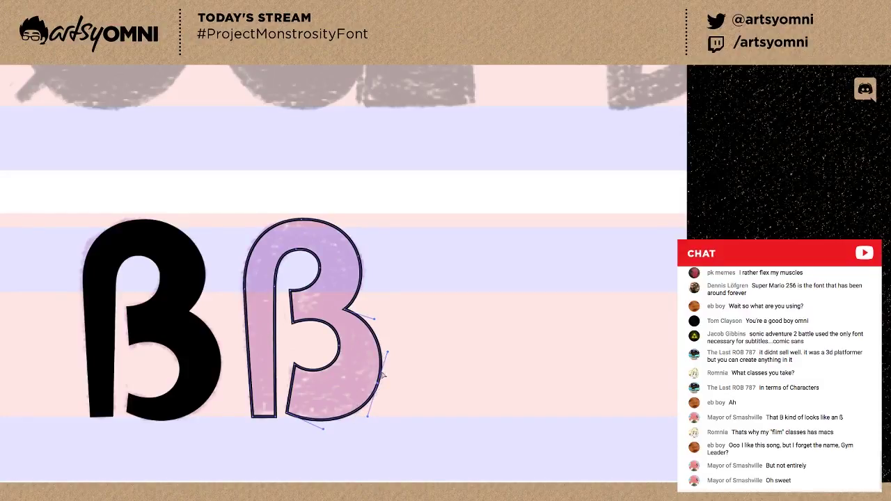
{"action": "left_click", "coordinate": [327, 432]}
{"action": "left_click", "coordinate": [320, 423]}
{"action": "left_click_drag", "start_coordinate": [322, 432], "coordinate": [334, 428]}
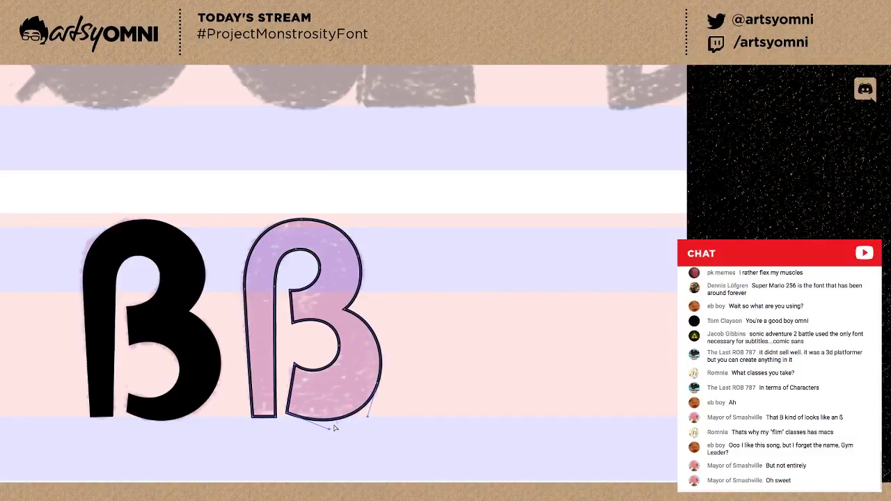
Move the corner anchor at the lower edge of the second ß's lower counter slightly outward.
{"action": "left_click", "coordinate": [293, 323]}
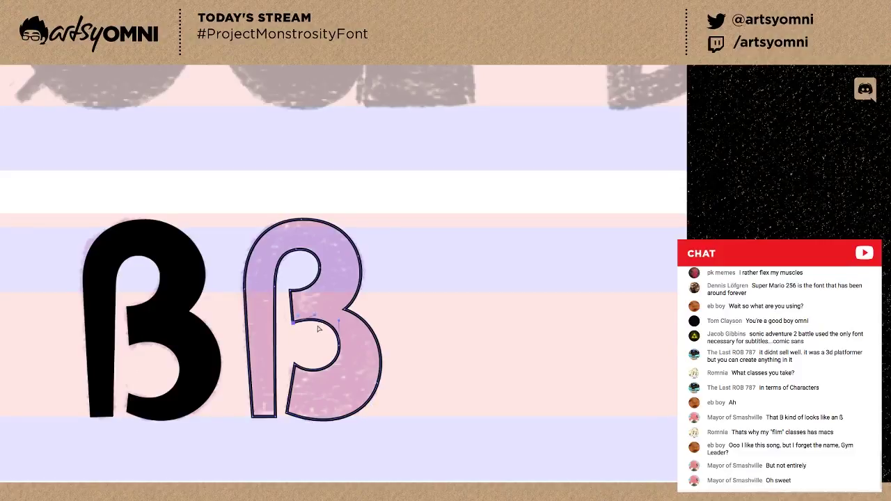
{"action": "left_click", "coordinate": [295, 367]}
{"action": "left_click_drag", "start_coordinate": [295, 365], "coordinate": [291, 367]}
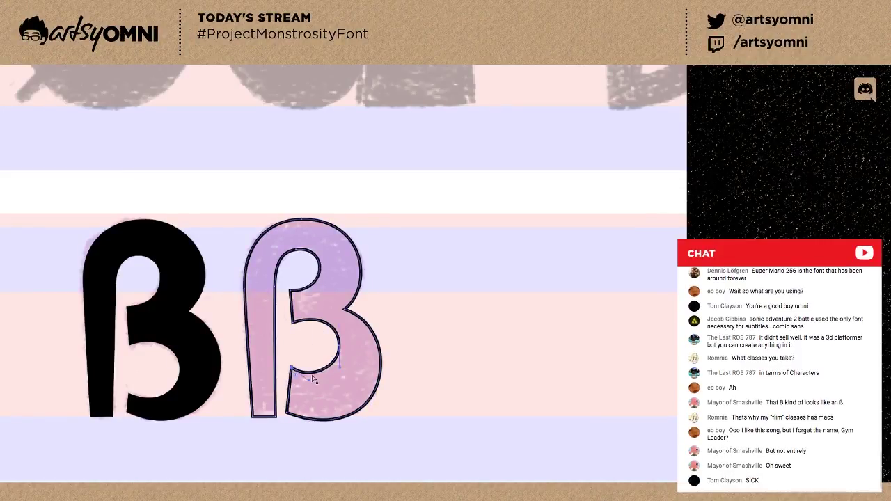
{"action": "key", "text": "ctrl+shift+a"}
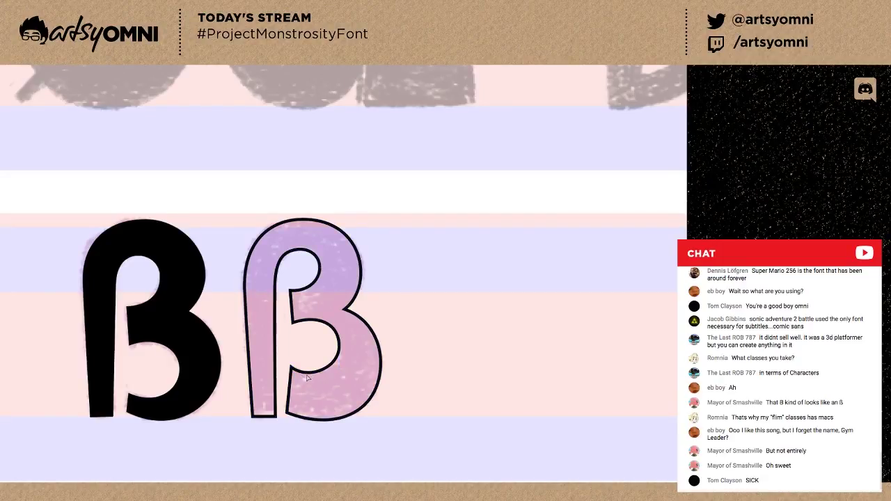
Round out the second ß's lower counter by adjusting the handles of its rightmost anchor and adjoining curves.
{"action": "left_click", "coordinate": [309, 381]}
{"action": "left_click_drag", "start_coordinate": [339, 344], "coordinate": [336, 319]}
{"action": "left_click", "coordinate": [333, 362]}
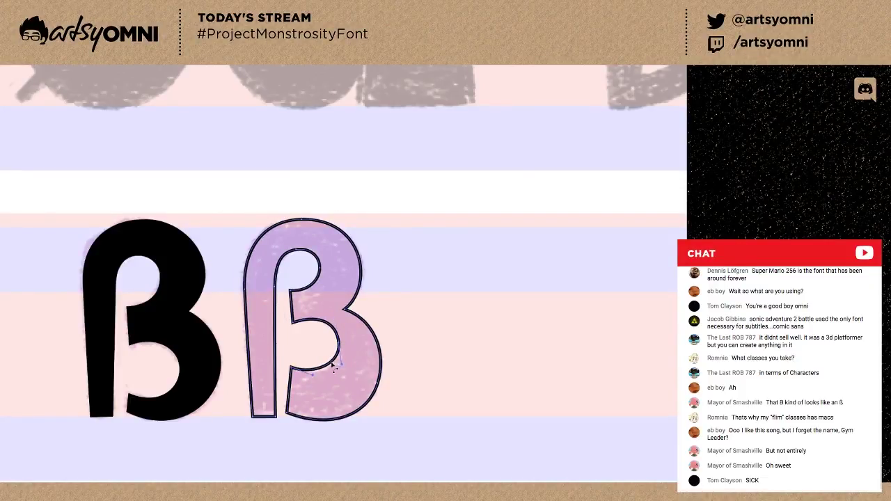
{"action": "left_click_drag", "start_coordinate": [332, 363], "coordinate": [333, 378]}
{"action": "left_click", "coordinate": [315, 319]}
{"action": "left_click", "coordinate": [319, 316]}
{"action": "left_click", "coordinate": [336, 326]}
{"action": "left_click", "coordinate": [336, 321]}
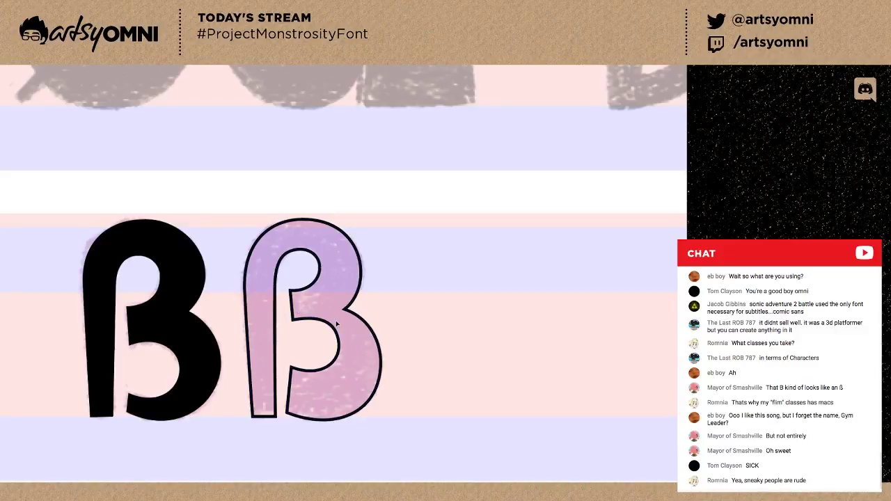
{"action": "left_click", "coordinate": [337, 327]}
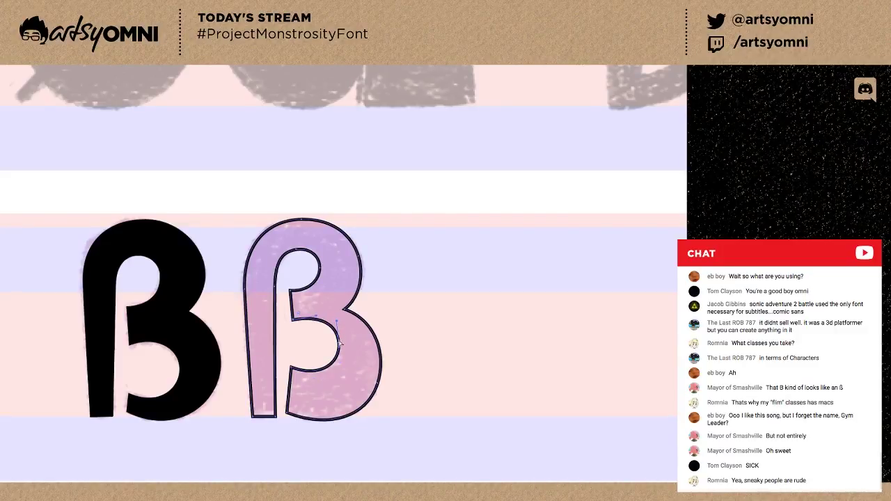
Refine the right-hand curve of the second ß's upper counter by adjusting its anchors and handles.
{"action": "left_click", "coordinate": [303, 295]}
{"action": "left_click", "coordinate": [290, 291]}
{"action": "left_click", "coordinate": [309, 259]}
{"action": "left_click", "coordinate": [320, 265]}
{"action": "left_click", "coordinate": [309, 273]}
{"action": "left_click", "coordinate": [319, 269]}
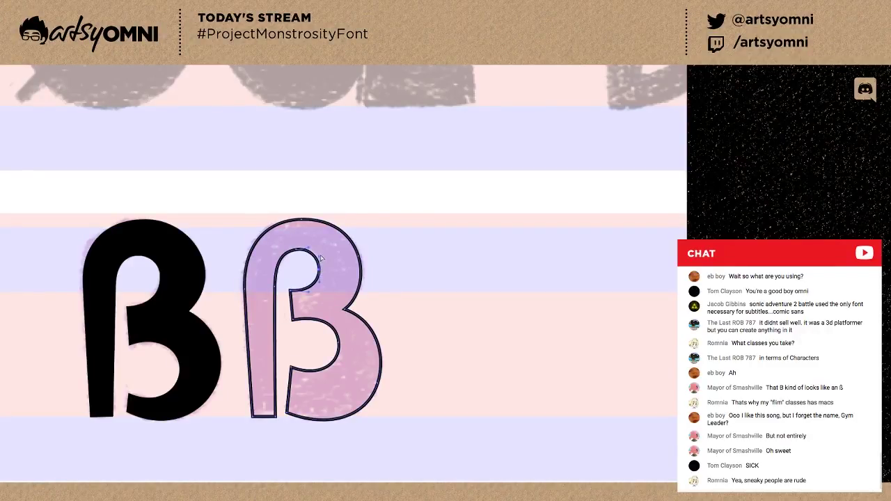
{"action": "left_click", "coordinate": [321, 261]}
{"action": "left_click", "coordinate": [320, 269]}
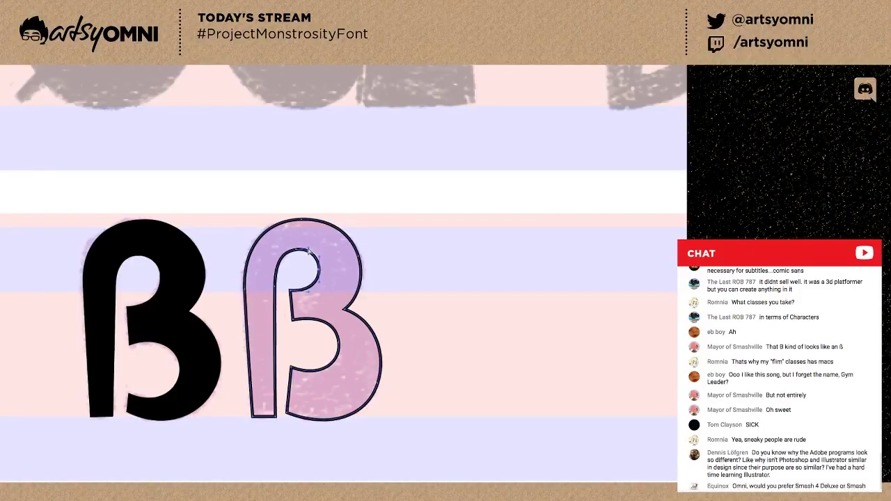
Shift the top anchor of the second ß's upper counter toward the stem and smooth the curve into the stem's inner edge.
{"action": "mouse_move", "coordinate": [305, 249]}
{"action": "left_mouse_down"}
{"action": "mouse_move", "coordinate": [319, 266]}
{"action": "mouse_move", "coordinate": [297, 249]}
{"action": "left_mouse_up"}
{"action": "left_click", "coordinate": [327, 302]}
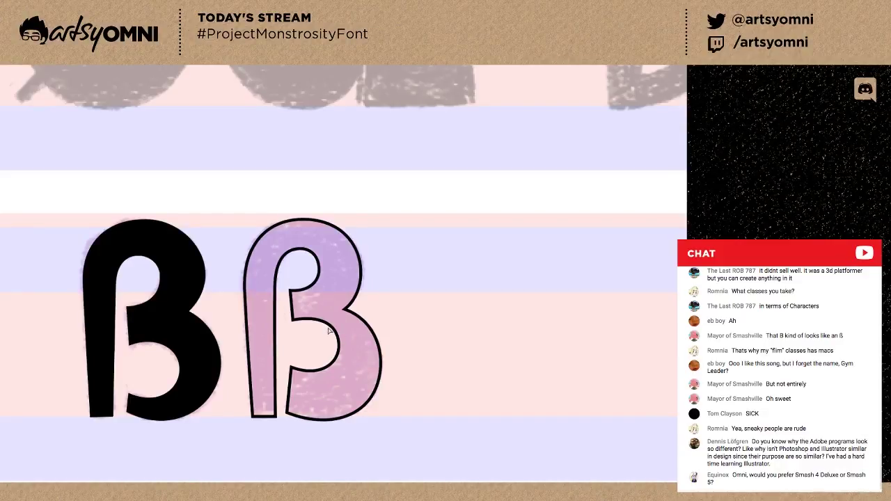
{"action": "left_click", "coordinate": [299, 253]}
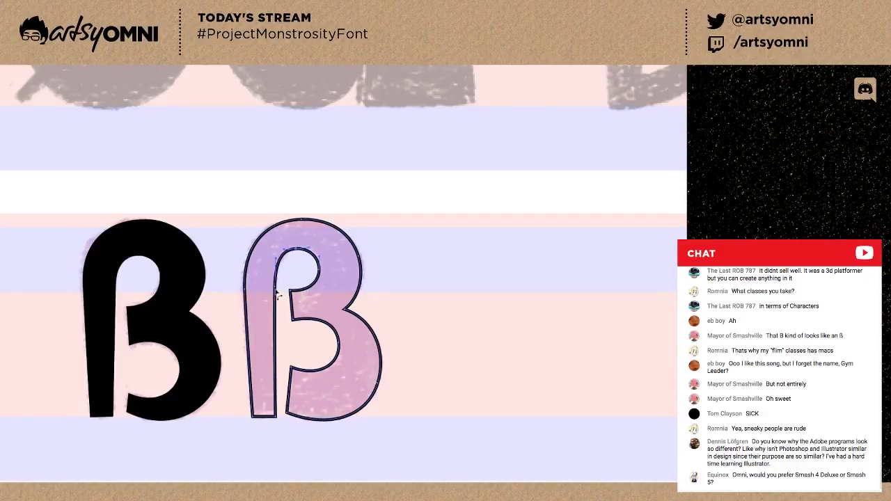
{"action": "left_click_drag", "start_coordinate": [275, 287], "coordinate": [275, 289]}
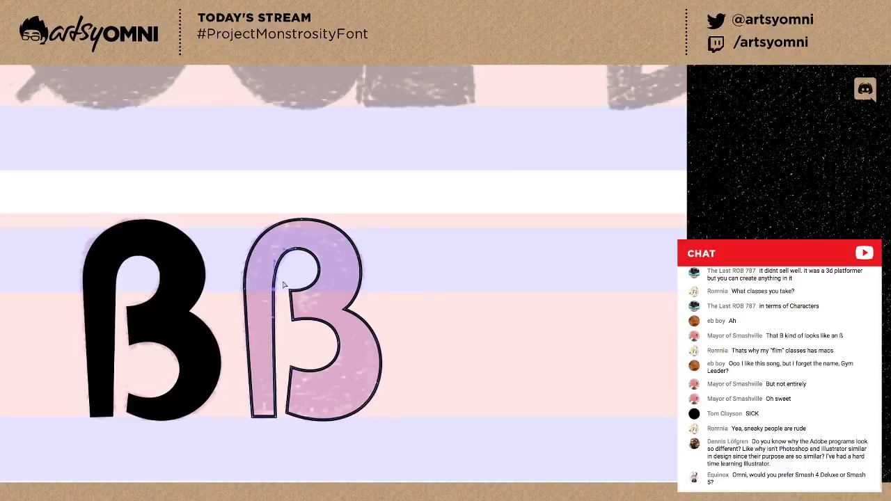
{"action": "left_click", "coordinate": [297, 252]}
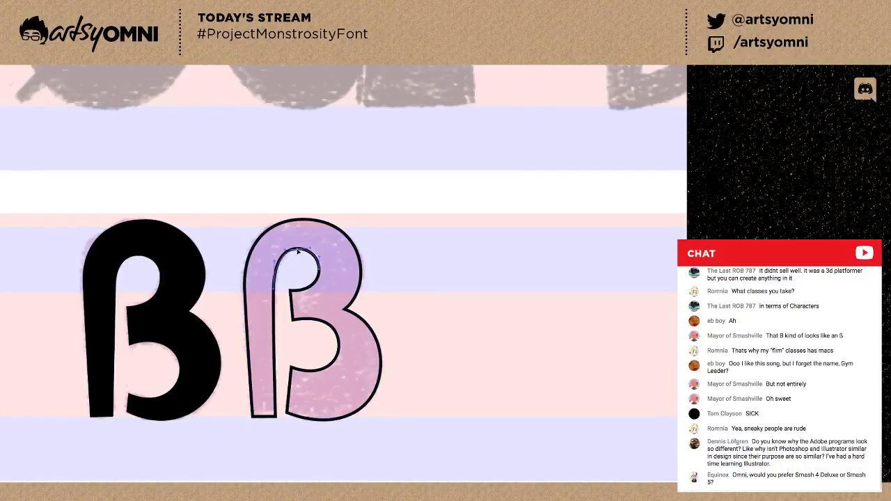
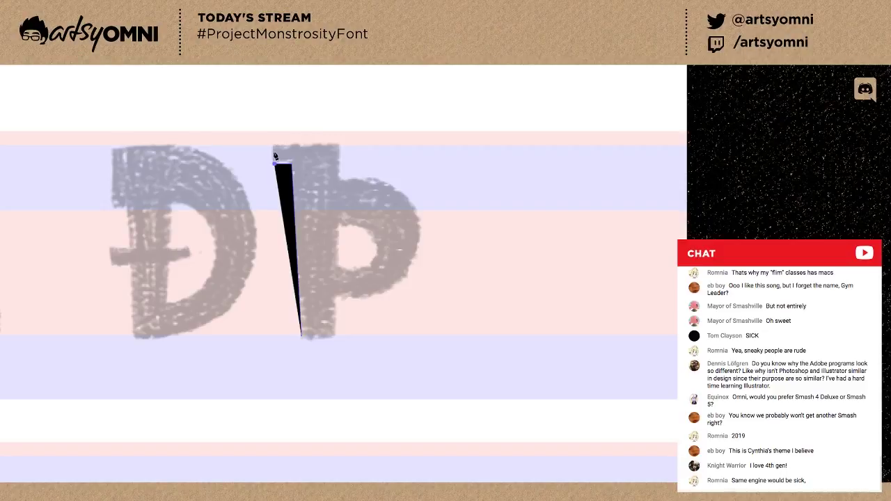
Trace the sketched Þ's stem and upper-left serif as a straight-sided shape, closing the path at the stem's base.
{"action": "key", "text": "ctrl+z"}
{"action": "left_click", "coordinate": [274, 164]}
{"action": "left_click", "coordinate": [271, 145]}
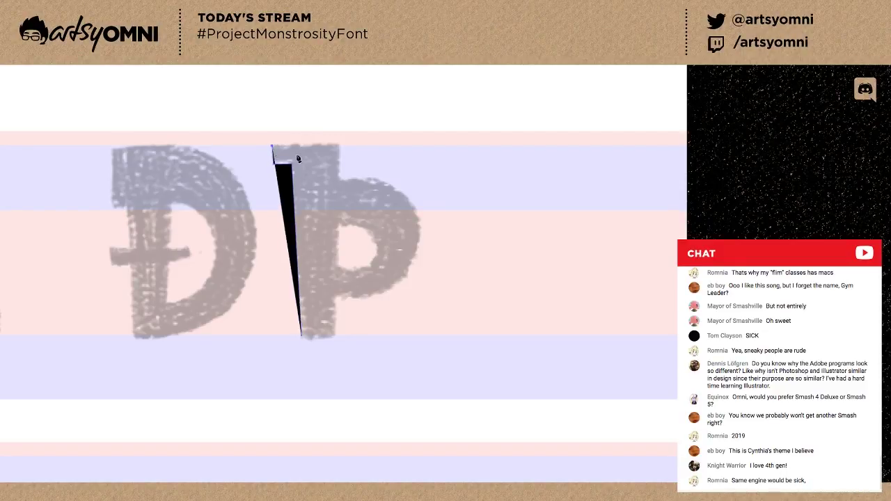
{"action": "left_click", "coordinate": [339, 148]}
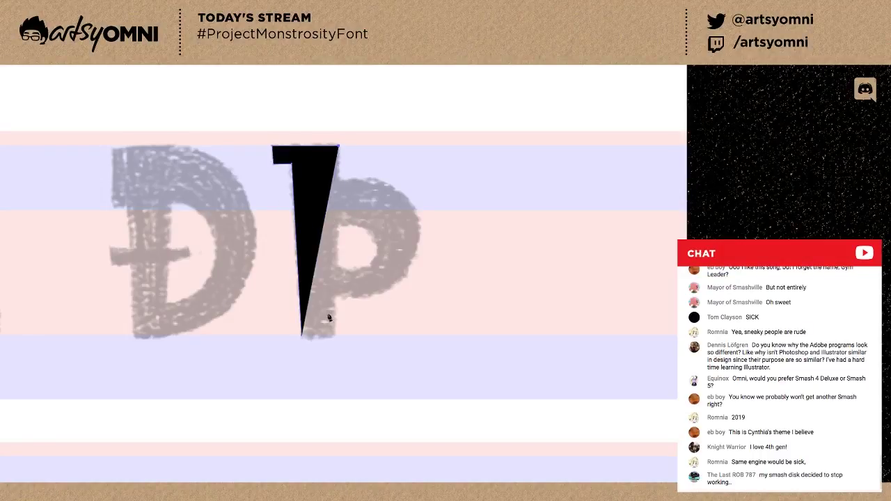
{"action": "left_click", "coordinate": [335, 339]}
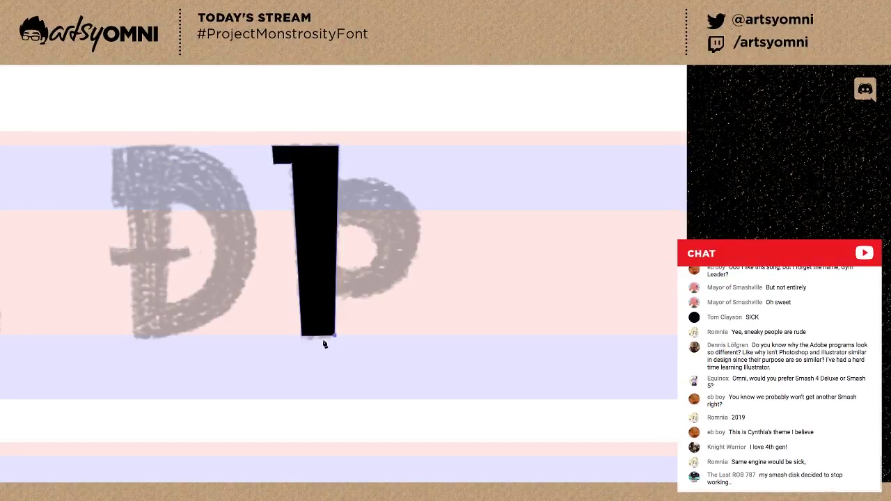
{"action": "left_click", "coordinate": [302, 339]}
Draw a circle over the sketched bowl of the Þ, overlapping the stem.
{"action": "left_click", "coordinate": [1, 114]}
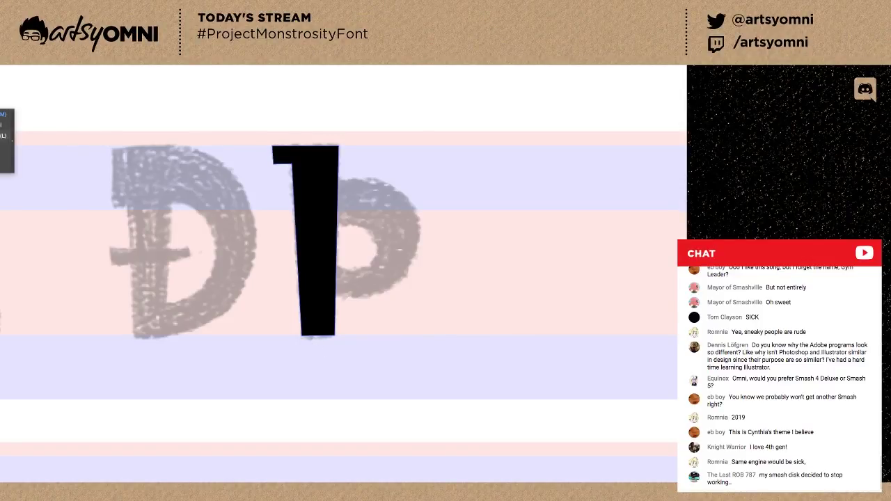
{"action": "left_click", "coordinate": [3, 136]}
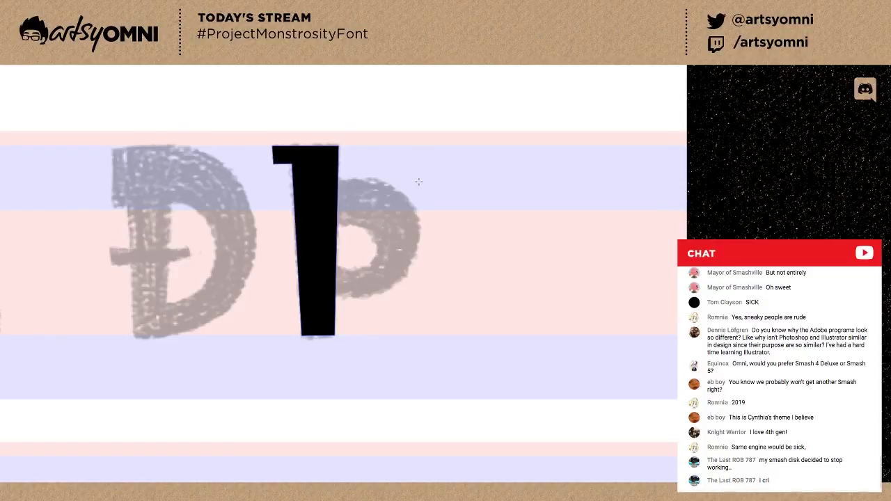
{"action": "mouse_move", "coordinate": [420, 181]}
{"action": "left_mouse_down"}
{"action": "mouse_move", "coordinate": [328, 251]}
{"action": "mouse_move", "coordinate": [304, 298]}
{"action": "left_mouse_up"}
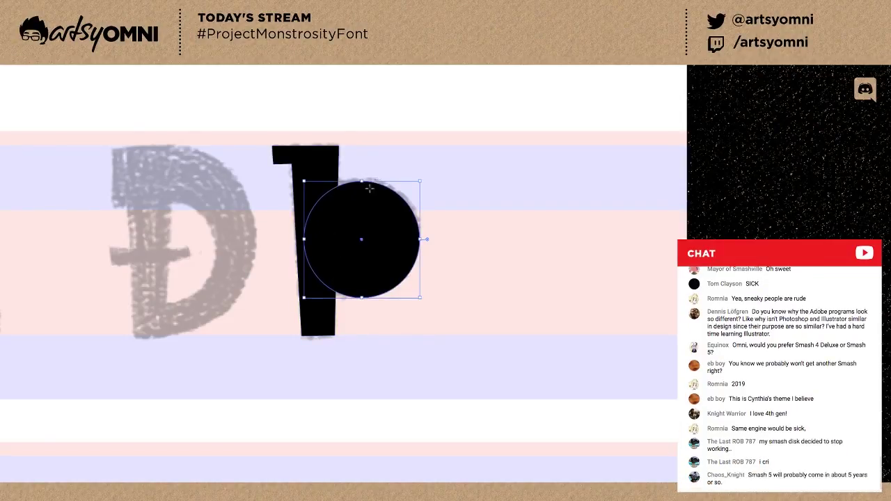
Slant the Þ's bowl circle slightly and widen it to the right to fit the sketched bowl.
{"action": "left_click_drag", "start_coordinate": [361, 183], "coordinate": [413, 209]}
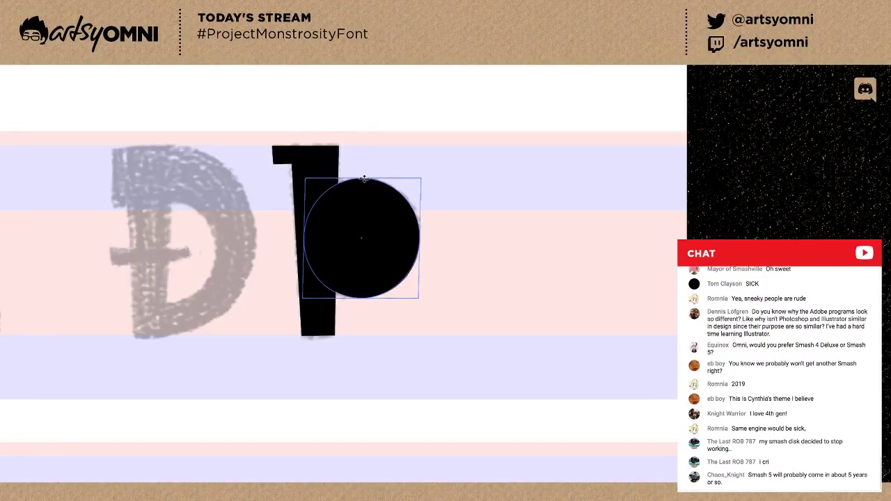
{"action": "left_click_drag", "start_coordinate": [361, 179], "coordinate": [370, 180]}
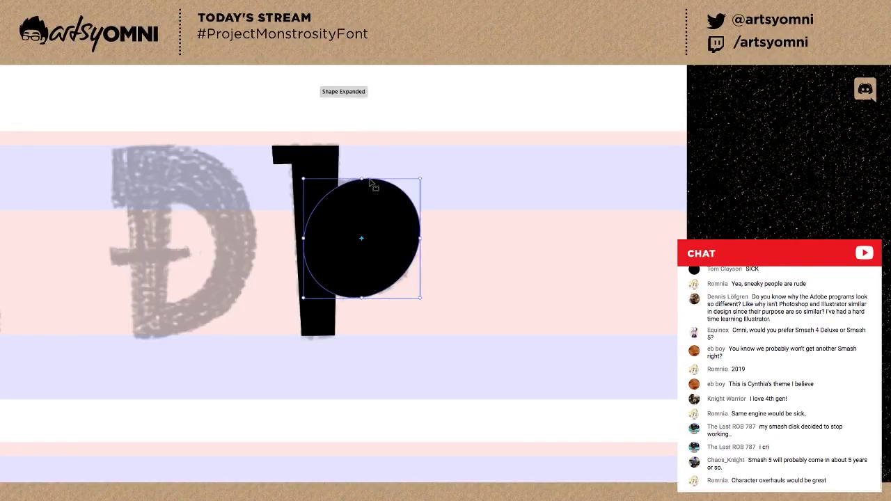
{"action": "key", "text": "ctrl+z"}
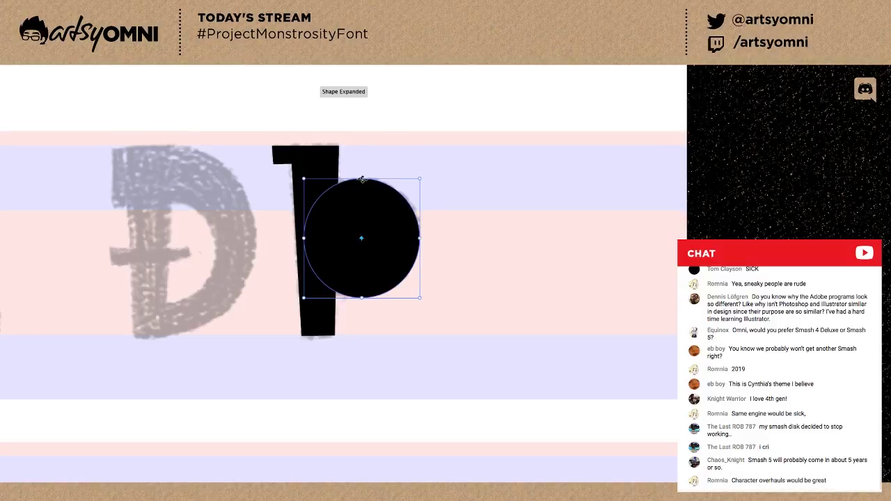
{"action": "left_click_drag", "start_coordinate": [362, 179], "coordinate": [364, 180]}
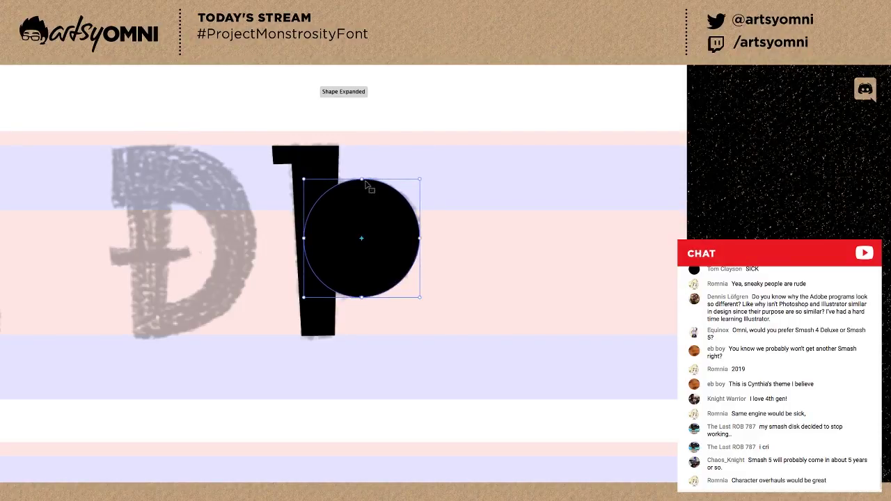
{"action": "left_click_drag", "start_coordinate": [420, 238], "coordinate": [423, 238]}
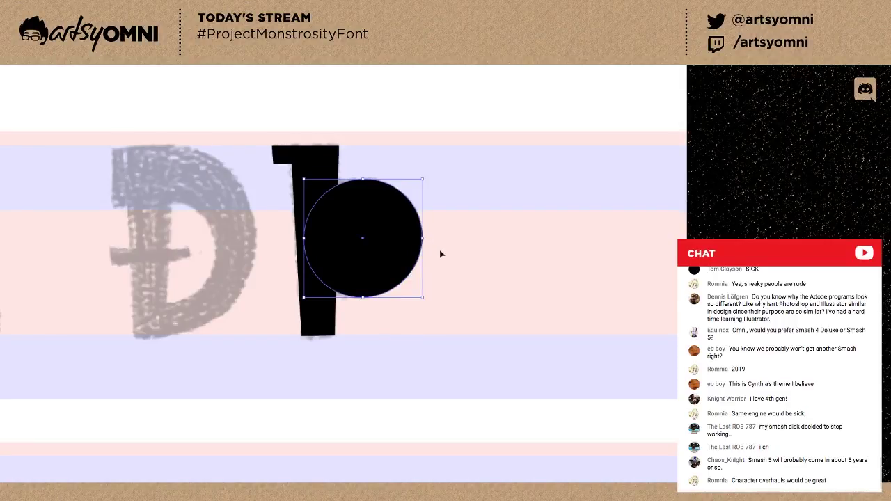
{"action": "left_click", "coordinate": [440, 256]}
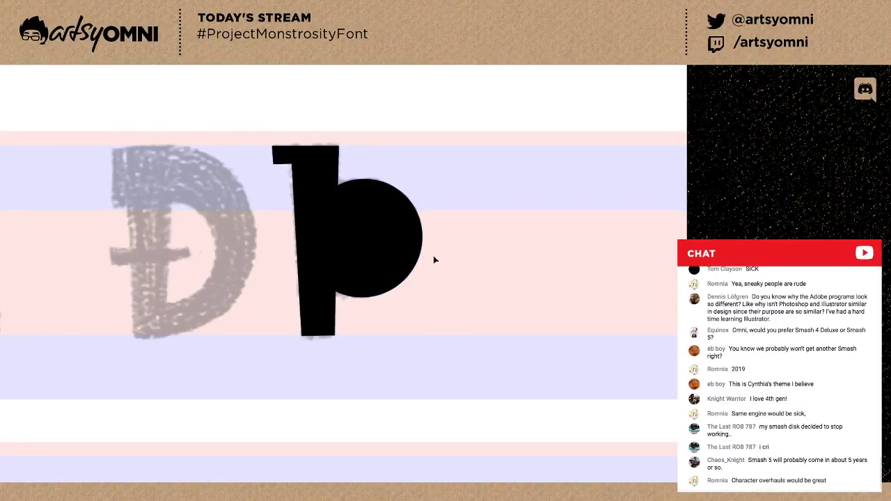
{"action": "left_click", "coordinate": [405, 253]}
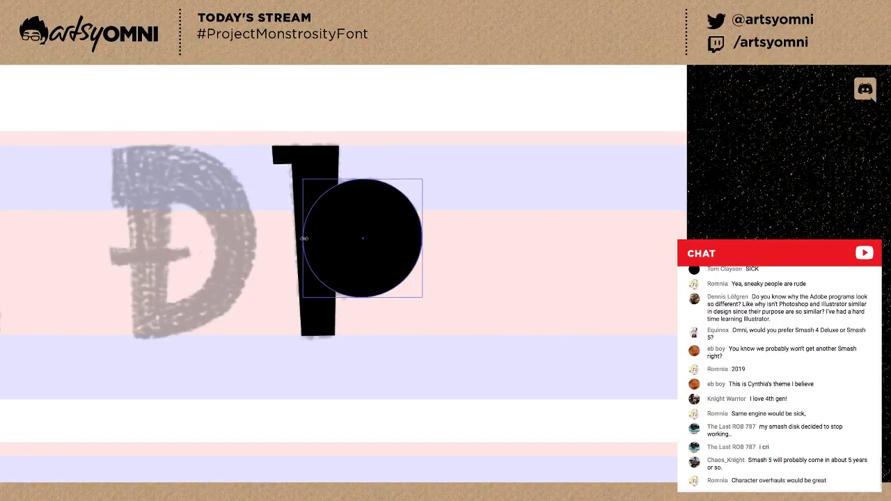
{"action": "left_click_drag", "start_coordinate": [305, 238], "coordinate": [309, 238]}
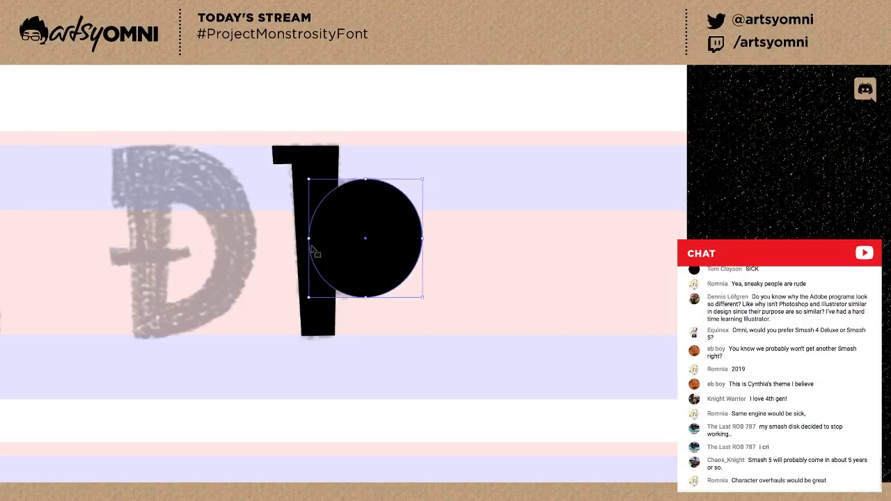
{"action": "key", "text": "ctrl+z"}
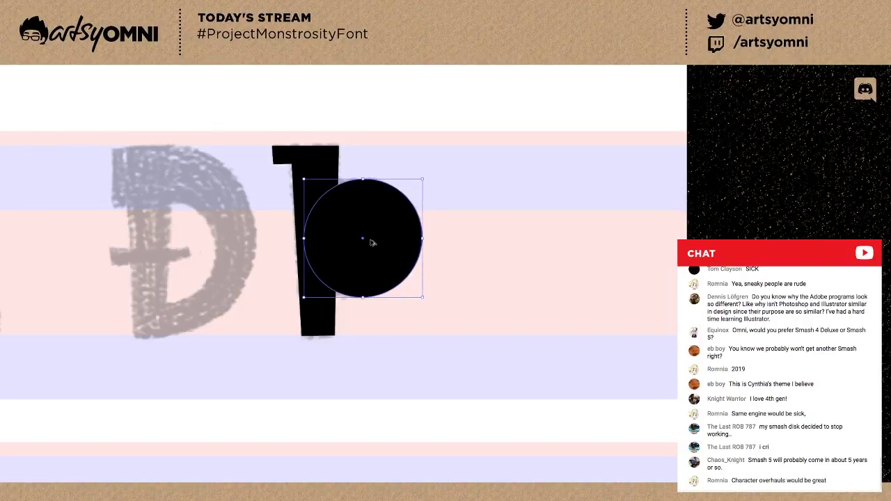
{"action": "left_click_drag", "start_coordinate": [392, 243], "coordinate": [420, 243]}
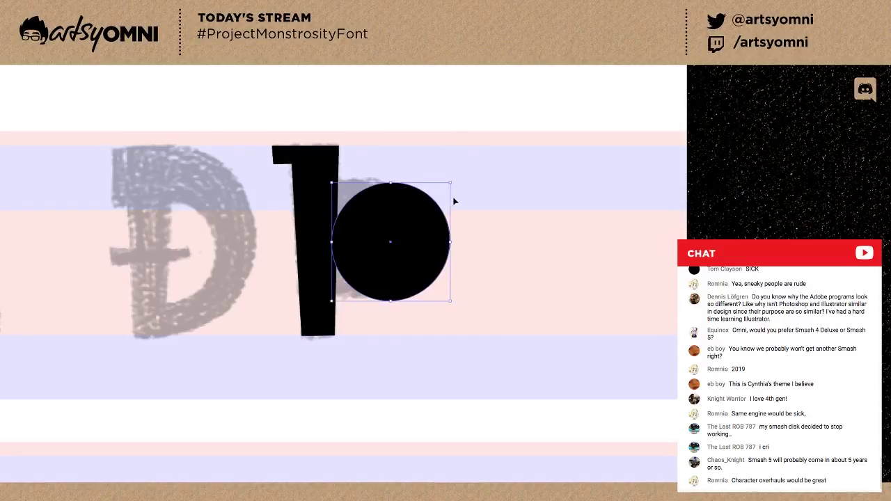
{"action": "key", "text": "ctrl+z"}
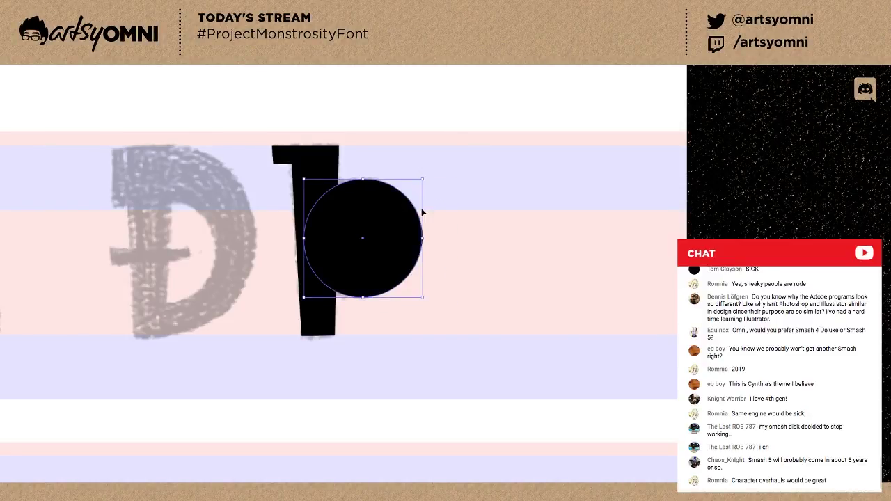
{"action": "key", "text": "a"}
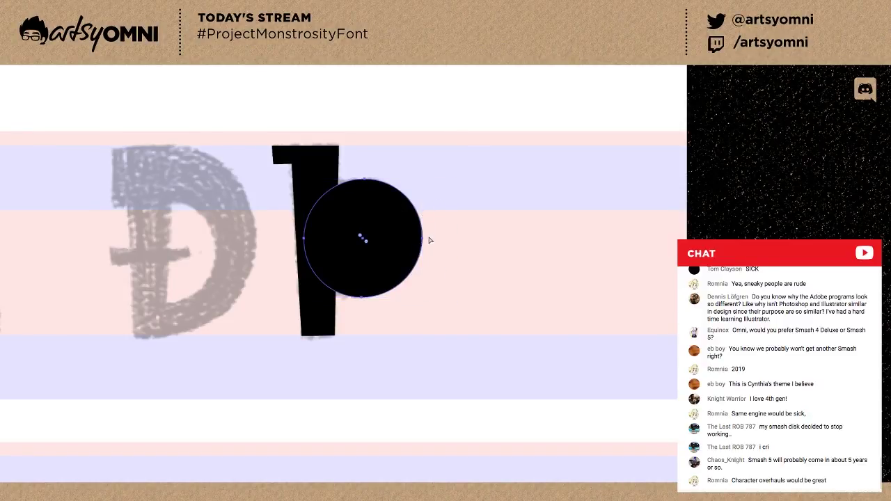
{"action": "key", "text": "v"}
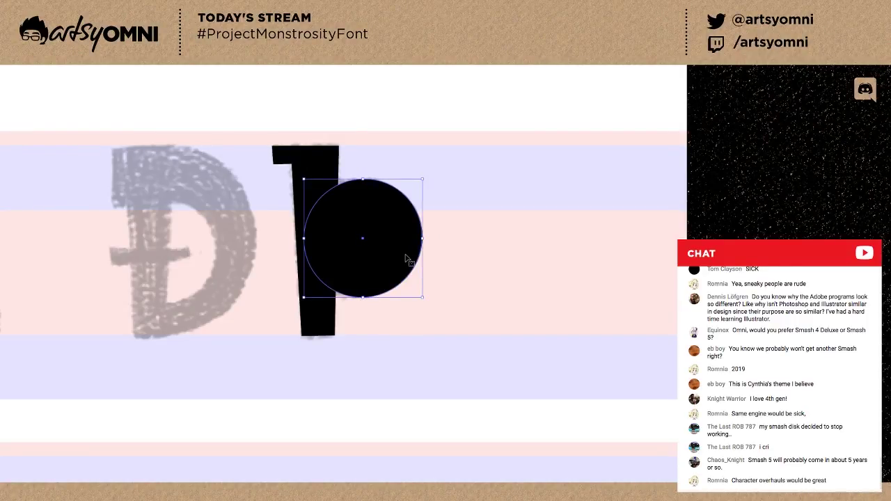
Add a smaller circle at the centre of the Þ's bowl and subtract it from the larger circle to cut the counter.
{"action": "left_click_drag", "start_coordinate": [364, 240], "coordinate": [323, 301]}
{"action": "left_click_drag", "start_coordinate": [407, 298], "coordinate": [379, 270]}
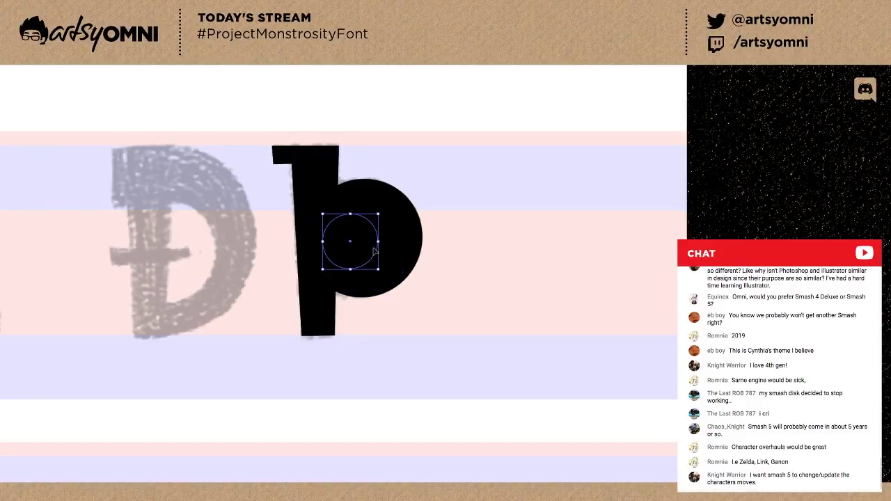
{"action": "left_click_drag", "start_coordinate": [375, 251], "coordinate": [386, 248]}
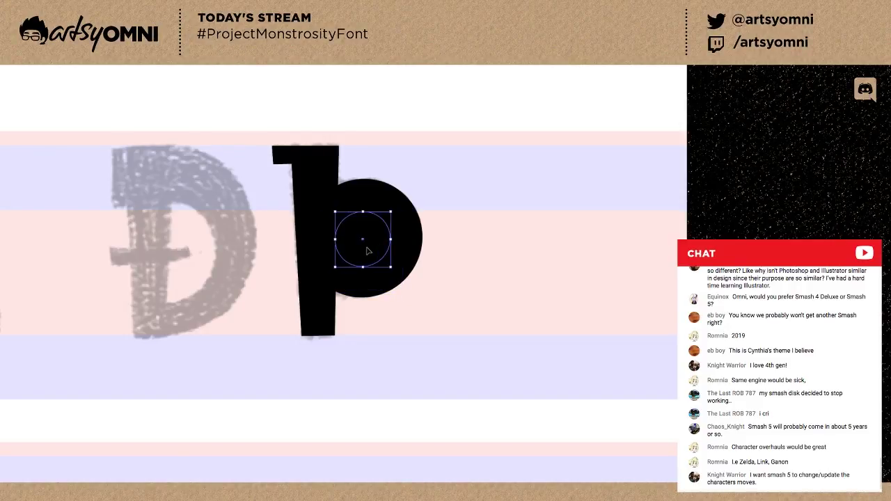
{"action": "left_click", "coordinate": [413, 233], "text": "shift"}
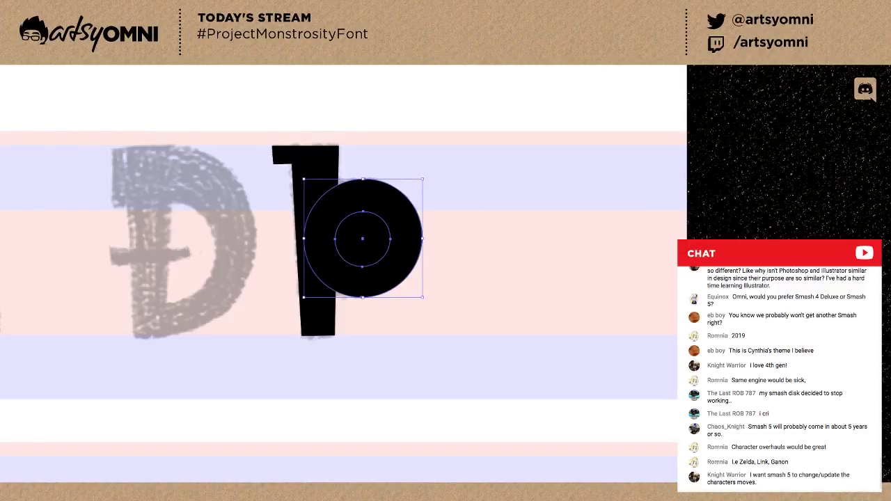
{"action": "key", "text": "ctrl+shift+F9"}
{"action": "left_click", "coordinate": [661, 296]}
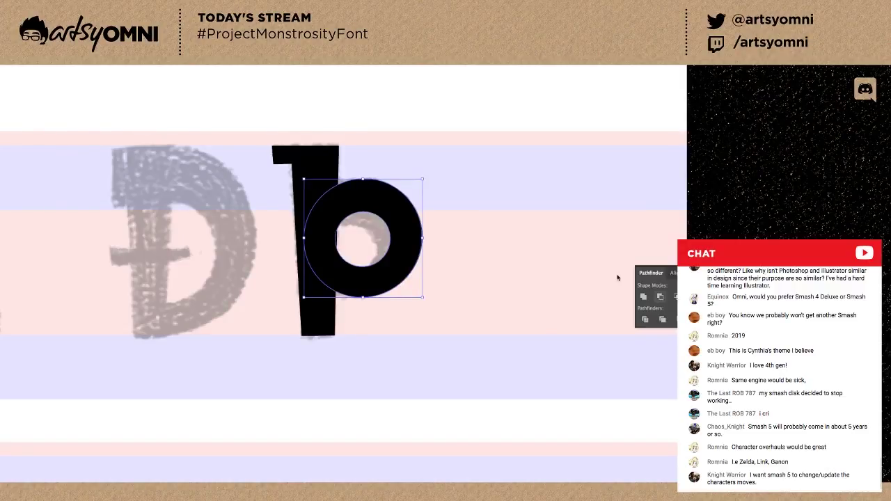
Isolate the bowl's compound path, shrink the inner counter circle and shift it down and toward the stem.
{"action": "left_click", "coordinate": [388, 232]}
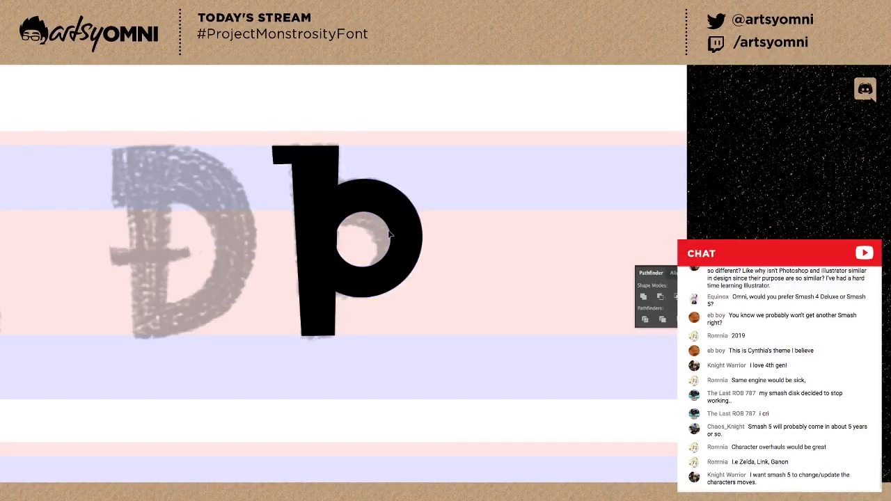
{"action": "left_click", "coordinate": [389, 234]}
{"action": "double_click", "coordinate": [390, 235]}
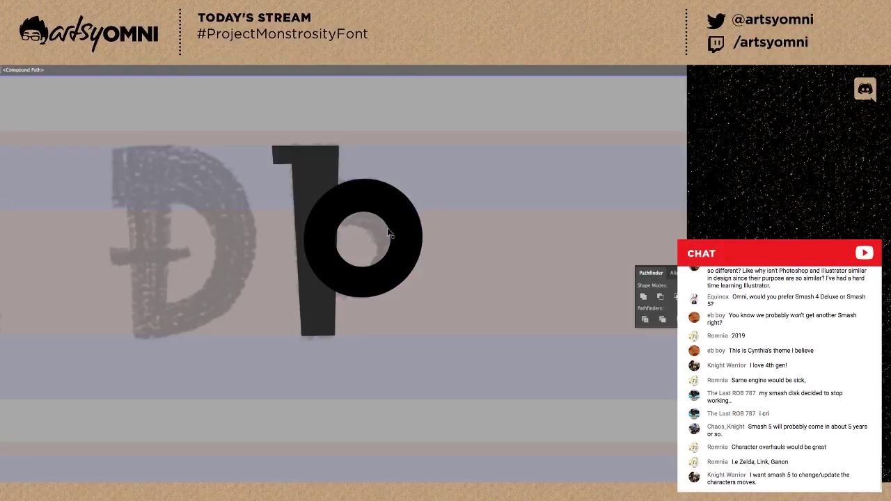
{"action": "left_click", "coordinate": [390, 232]}
{"action": "left_click_drag", "start_coordinate": [391, 212], "coordinate": [380, 225]}
{"action": "key", "text": "Right"}
{"action": "key", "text": "Up"}
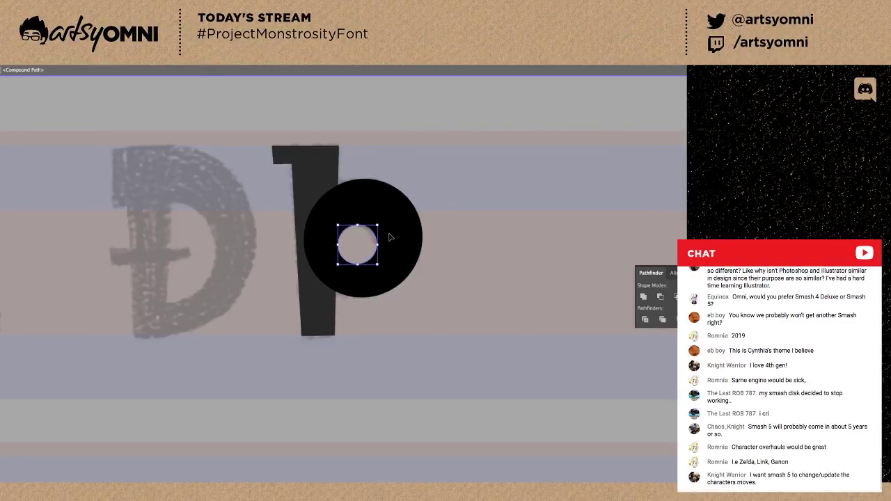
{"action": "key", "text": "Down"}
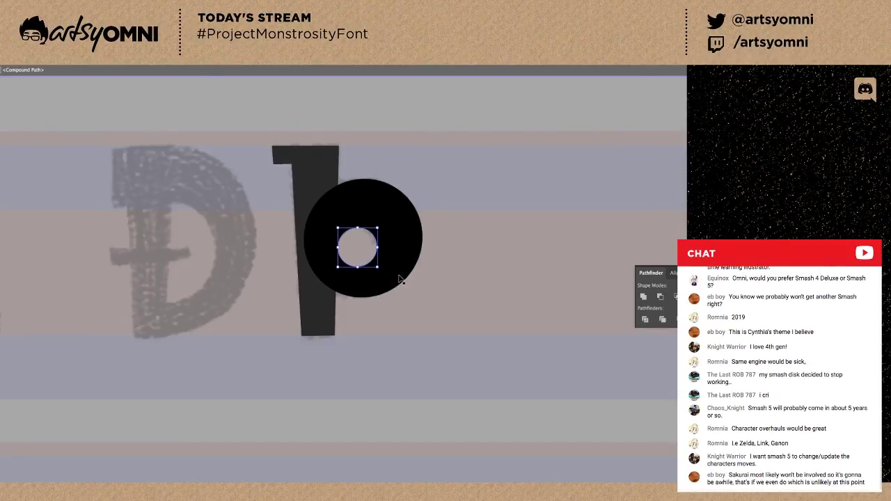
{"action": "left_click", "coordinate": [414, 299]}
Delete the leftmost anchors of the bowl's outer circle and inner counter circle to open both paths toward the stem.
{"action": "left_click", "coordinate": [383, 255]}
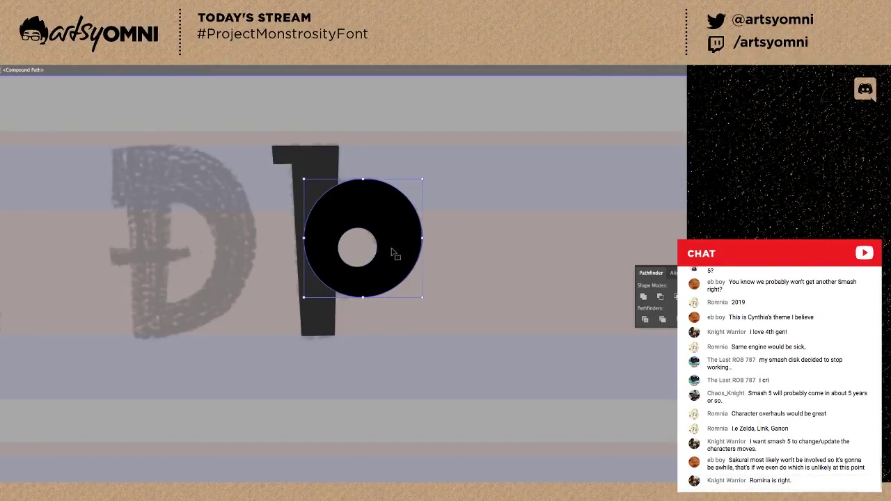
{"action": "key", "text": "a"}
{"action": "left_click", "coordinate": [304, 238]}
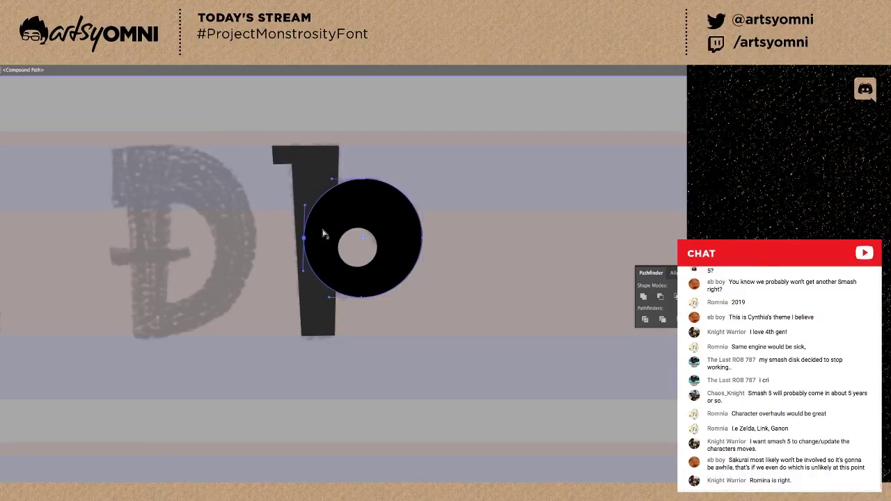
{"action": "key", "text": "Delete"}
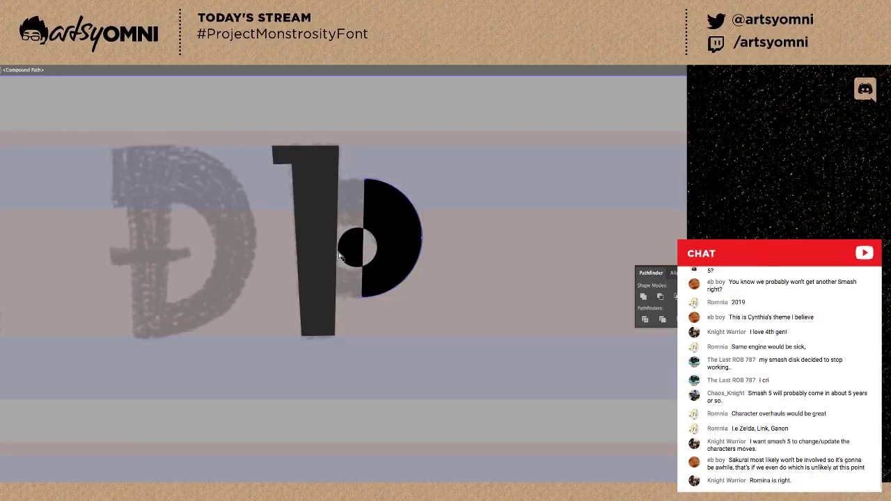
{"action": "left_click", "coordinate": [340, 255]}
{"action": "key", "text": "Delete"}
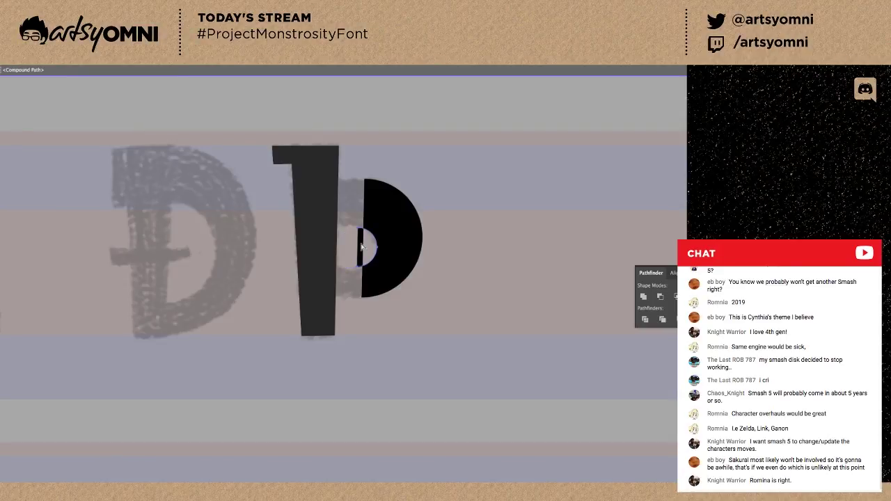
Draw the bowl's upper arm onto the stem with the Pen tool, joining the outer curve's top anchor to the counter's upper anchor.
{"action": "left_click", "coordinate": [359, 186]}
{"action": "left_click_drag", "start_coordinate": [320, 183], "coordinate": [315, 181]}
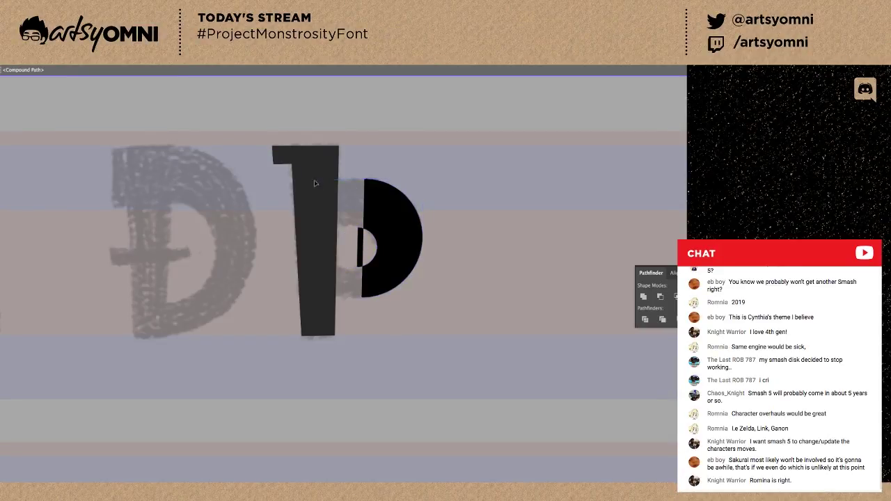
{"action": "left_click", "coordinate": [316, 225]}
{"action": "left_click", "coordinate": [357, 227]}
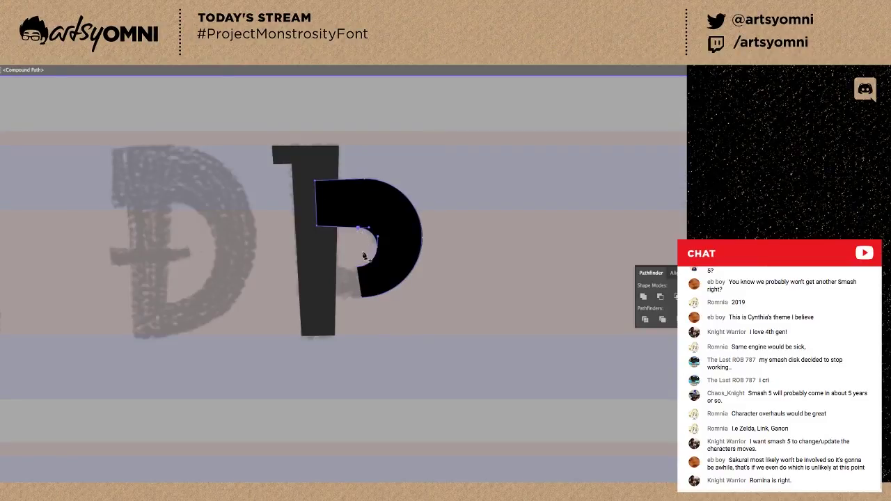
Draw the bowl's lower arm onto the stem to close the path, and pull out the bottom outer anchor's handle to smooth the curve.
{"action": "left_click", "coordinate": [358, 267]}
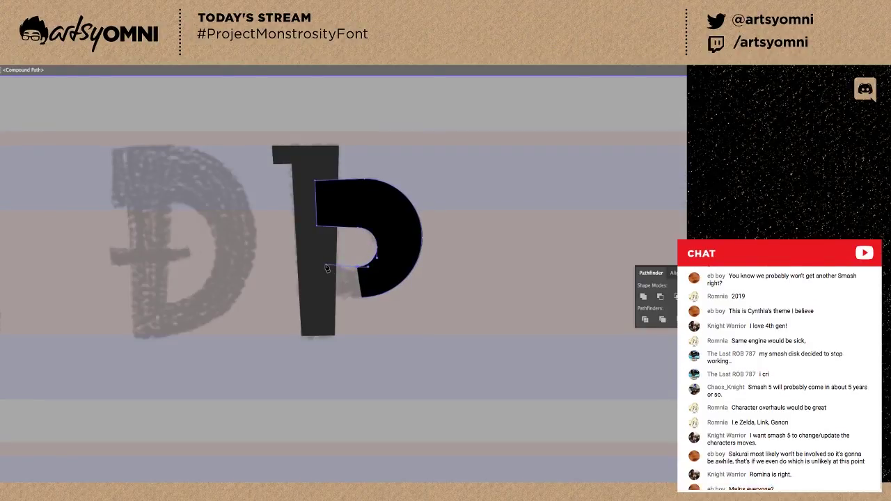
{"action": "left_click", "coordinate": [325, 265]}
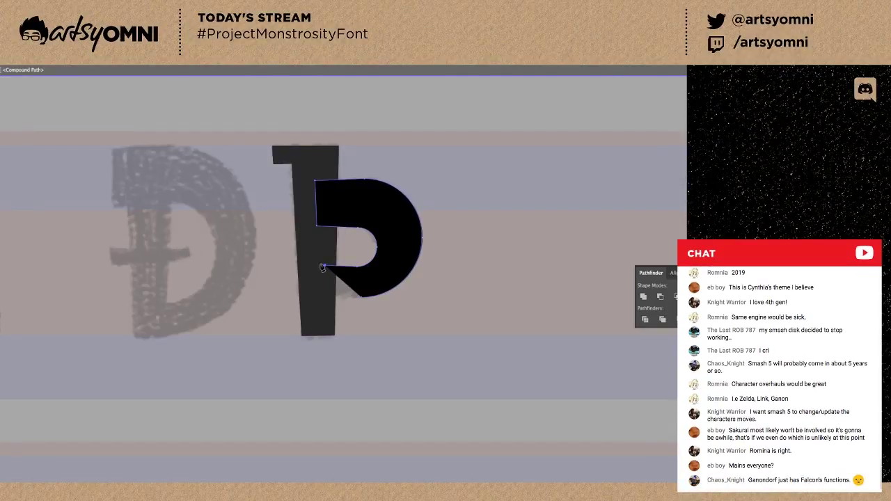
{"action": "key", "text": "ctrl+z"}
{"action": "left_click", "coordinate": [319, 265]}
{"action": "left_click", "coordinate": [319, 295]}
{"action": "left_click", "coordinate": [360, 297]}
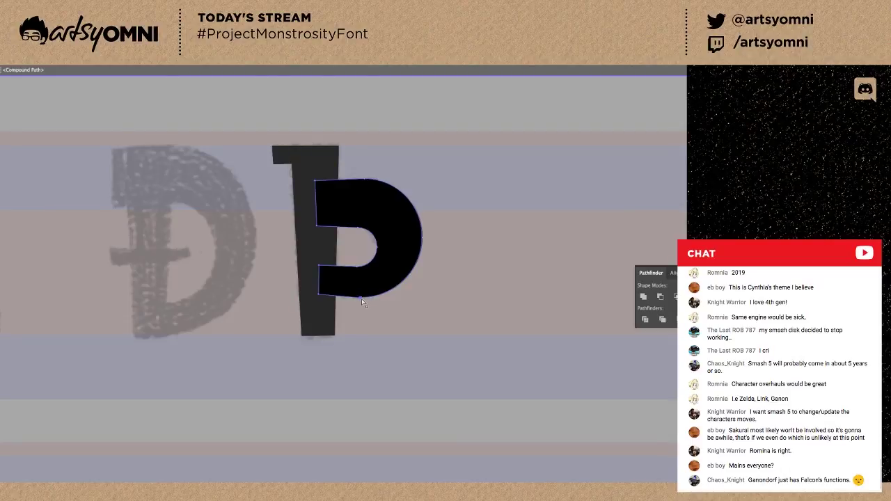
{"action": "left_click", "coordinate": [361, 299], "text": "super"}
{"action": "left_click_drag", "start_coordinate": [361, 298], "coordinate": [394, 300]}
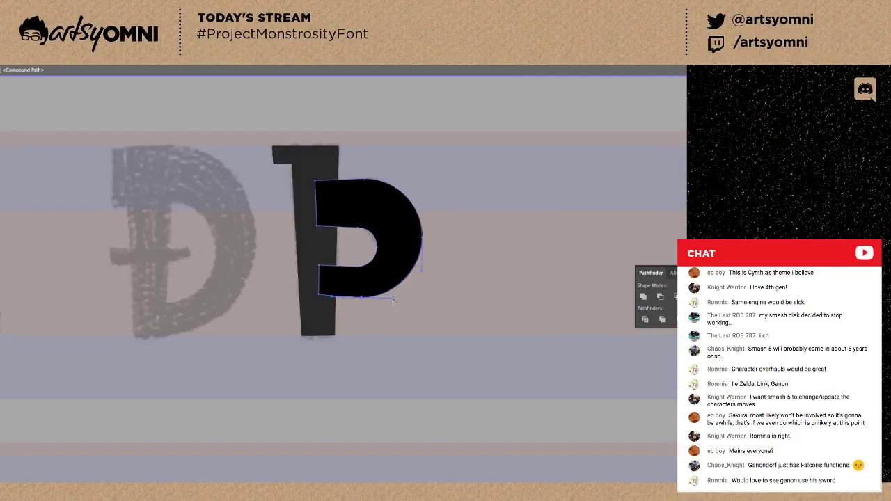
Move the counter's lower anchor along the lower arm to the stem's right edge.
{"action": "left_click", "coordinate": [361, 268]}
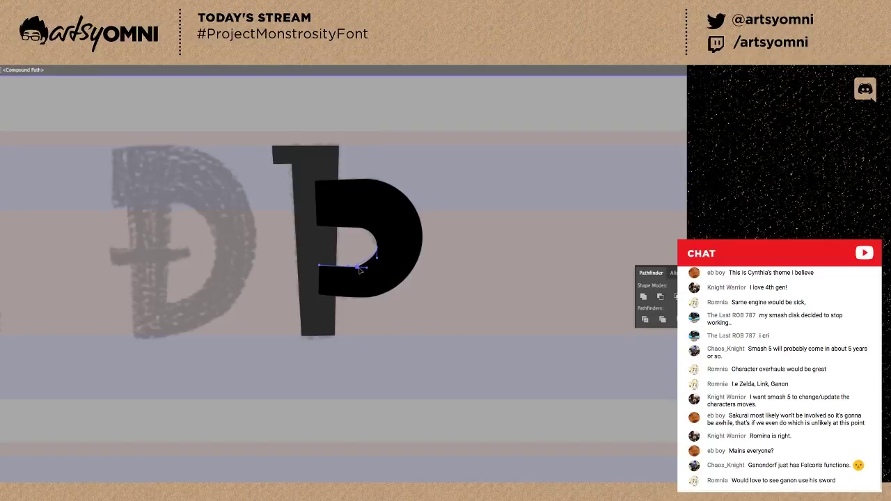
{"action": "left_click_drag", "start_coordinate": [357, 267], "coordinate": [344, 267]}
{"action": "left_click", "coordinate": [344, 271]}
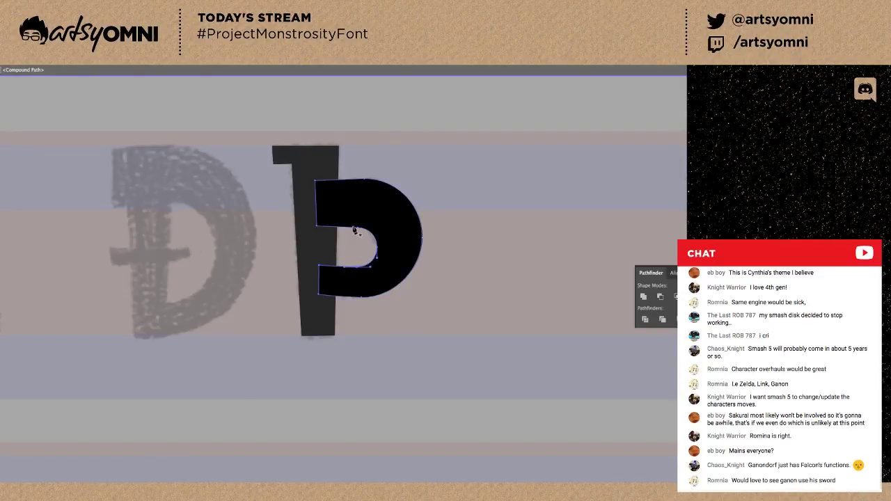
{"action": "left_click", "coordinate": [355, 228]}
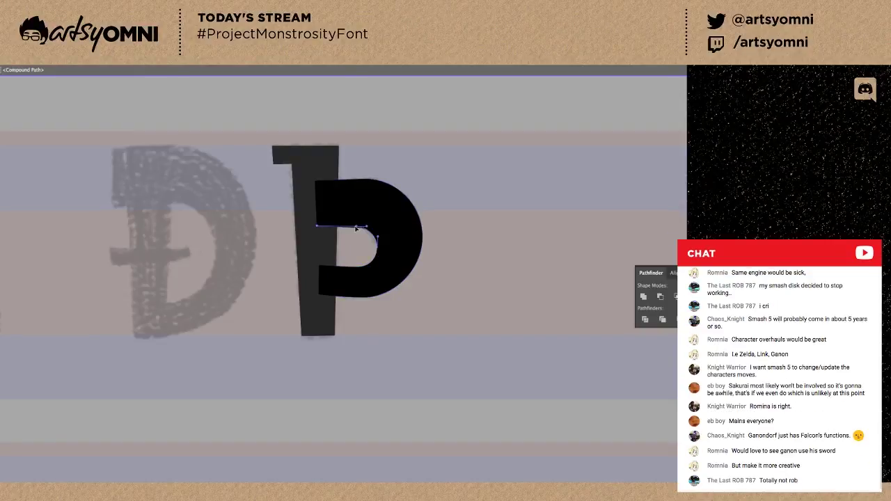
{"action": "left_click", "coordinate": [355, 267]}
{"action": "left_click", "coordinate": [353, 271]}
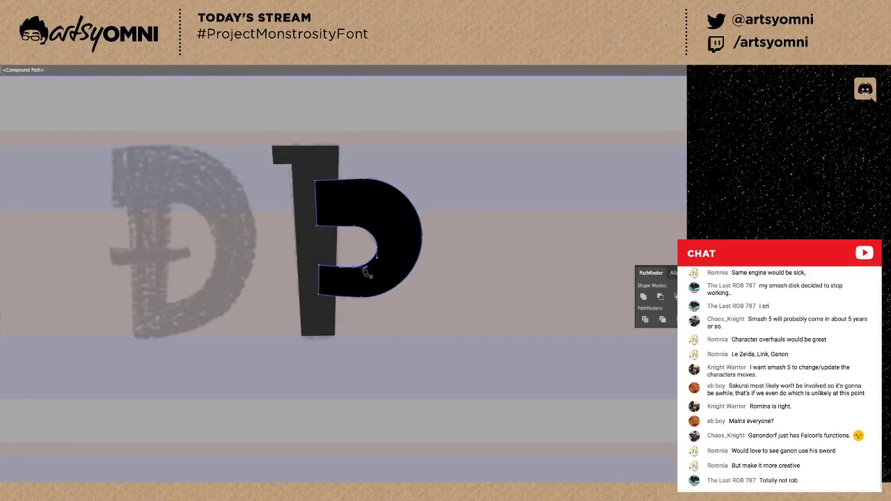
{"action": "left_click_drag", "start_coordinate": [353, 267], "coordinate": [335, 265]}
{"action": "left_click", "coordinate": [336, 228]}
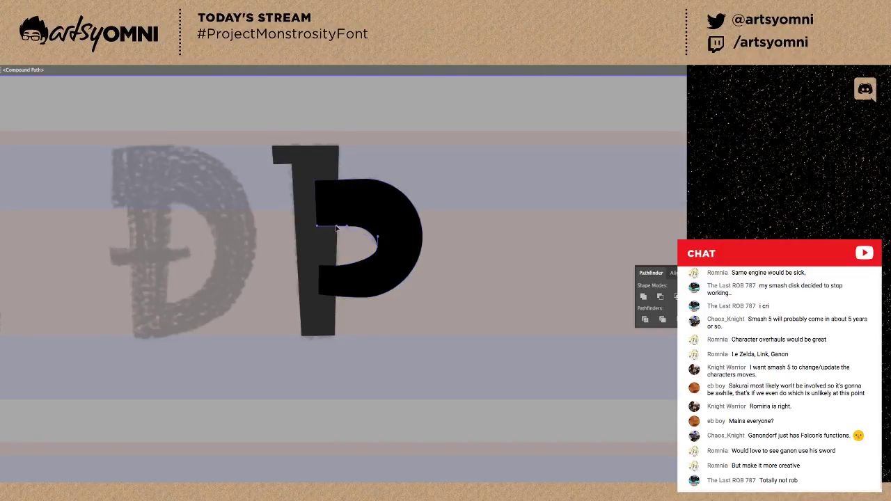
{"action": "left_click_drag", "start_coordinate": [351, 231], "coordinate": [351, 228]}
{"action": "key", "text": "shift+Left"}
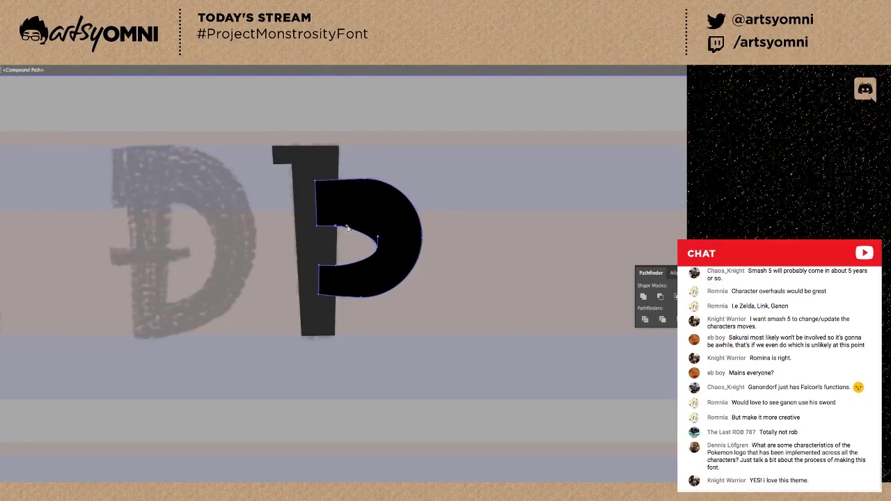
{"action": "left_click", "coordinate": [356, 228]}
{"action": "left_click_drag", "start_coordinate": [360, 227], "coordinate": [367, 226]}
{"action": "key", "text": "ctrl+z"}
{"action": "key", "text": "ctrl+z"}
{"action": "key", "text": "ctrl+z"}
{"action": "key", "text": "ctrl+z"}
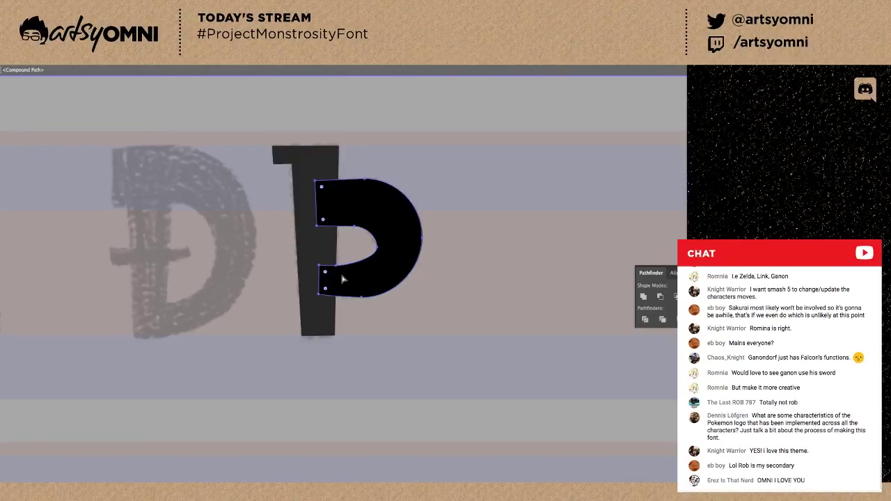
Align the counter's upper and lower anchors at the stem's edge and lengthen their handles to round the counter.
{"action": "key", "text": "a"}
{"action": "left_click", "coordinate": [336, 266]}
{"action": "left_click_drag", "start_coordinate": [349, 266], "coordinate": [378, 262]}
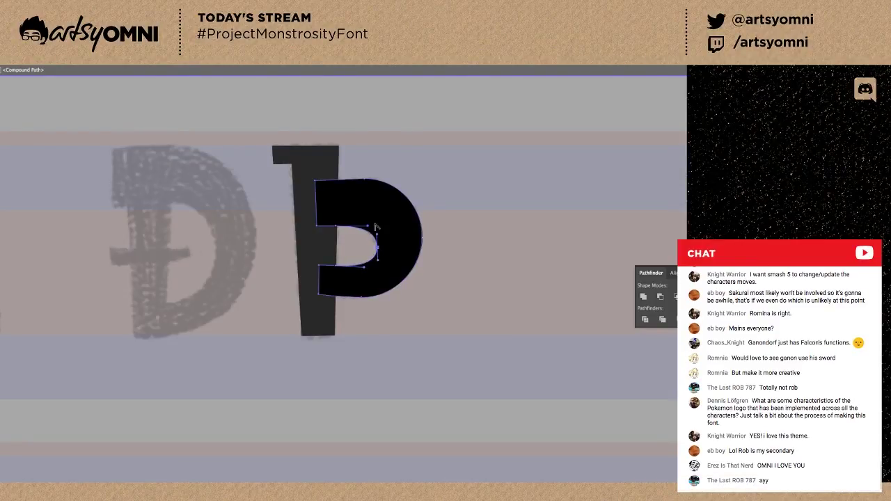
Shift the bowl's top outer anchor toward the stem, rebalance its handles, and lower the bottom corner of the lower arm slightly.
{"action": "left_click", "coordinate": [364, 180]}
{"action": "left_click_drag", "start_coordinate": [365, 181], "coordinate": [325, 179]}
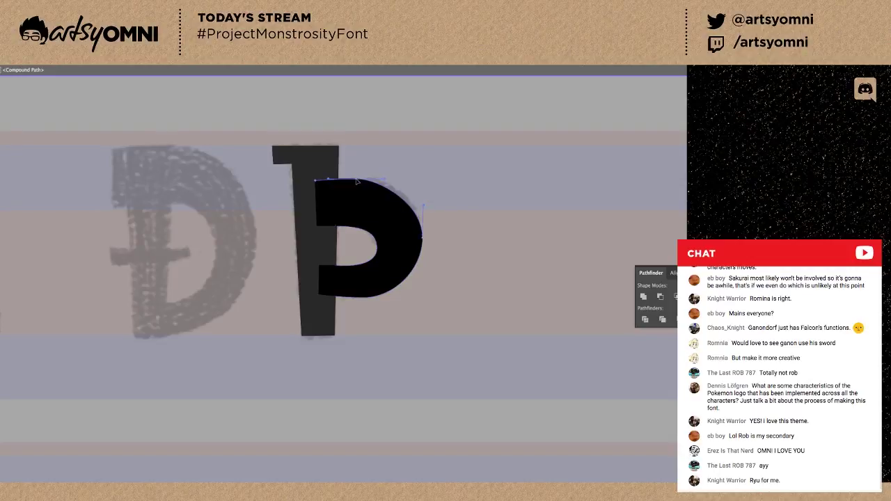
{"action": "left_click", "coordinate": [362, 182]}
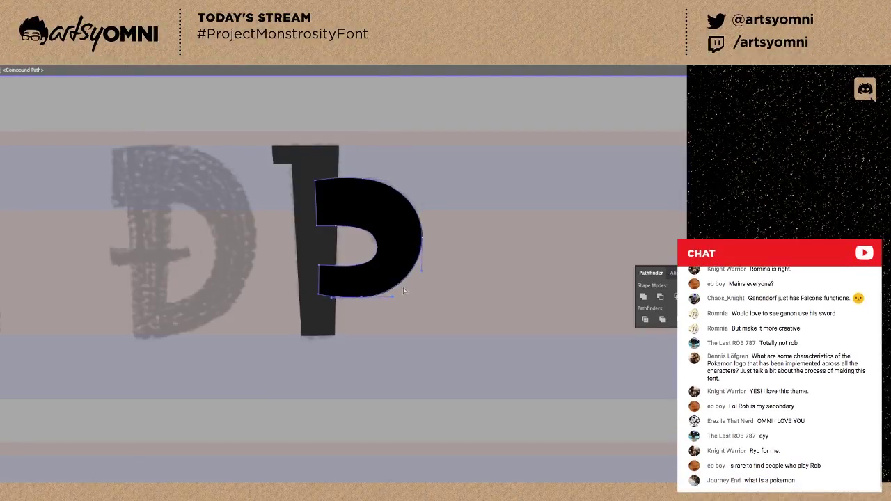
{"action": "left_click", "coordinate": [319, 300]}
Nudge the counter's rightmost anchor toward the stem and fine-tune the handles of the counter's curve.
{"action": "left_click", "coordinate": [378, 255]}
{"action": "key", "text": "Left"}
{"action": "left_click", "coordinate": [372, 238]}
{"action": "left_click", "coordinate": [374, 249]}
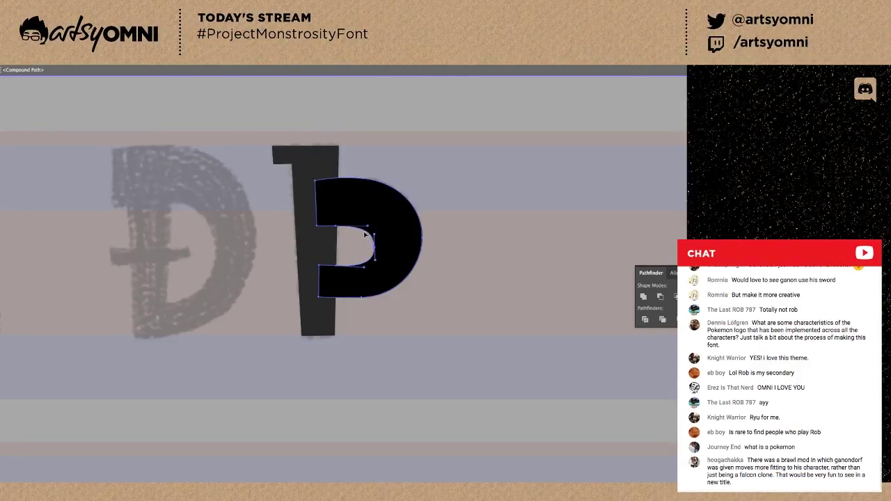
{"action": "left_click", "coordinate": [364, 235]}
{"action": "left_click", "coordinate": [368, 260]}
{"action": "left_click_drag", "start_coordinate": [369, 261], "coordinate": [374, 263]}
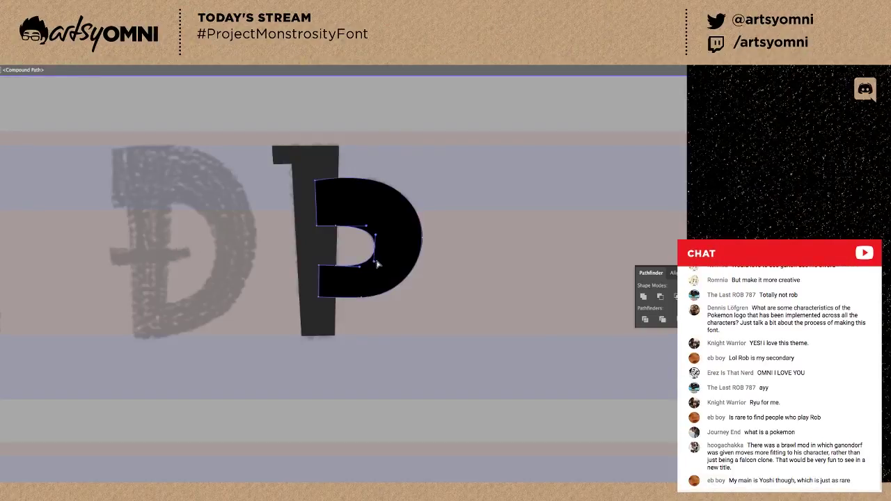
{"action": "key", "text": "v"}
{"action": "left_click", "coordinate": [432, 241]}
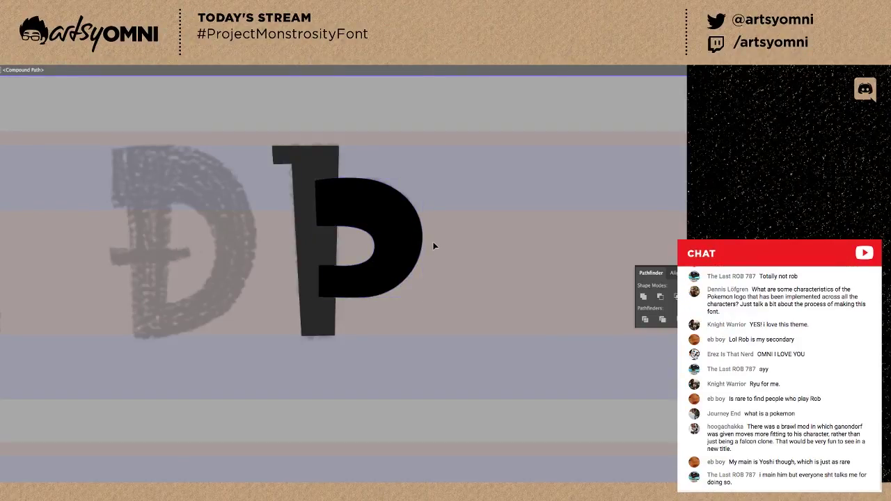
Move the bowl's rightmost outer anchor slightly toward the stem to match the sketched edge.
{"action": "key", "text": "a"}
{"action": "left_click", "coordinate": [422, 243]}
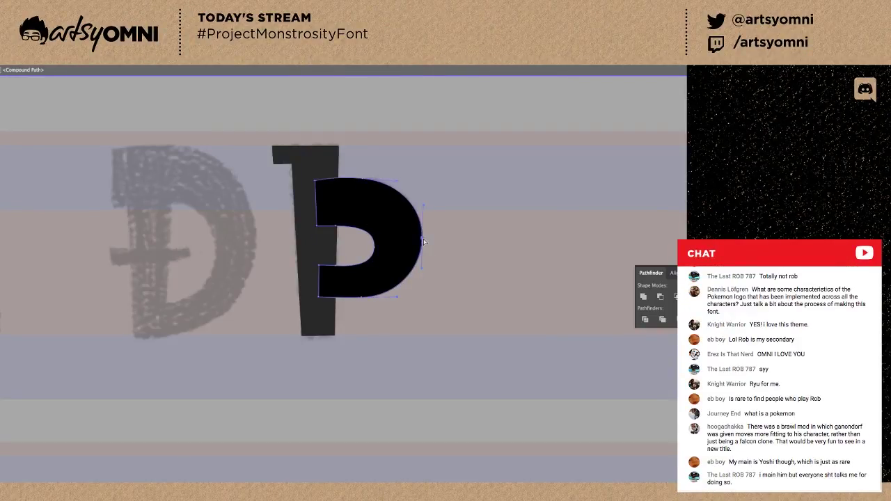
{"action": "left_click_drag", "start_coordinate": [424, 245], "coordinate": [422, 247]}
{"action": "left_click", "coordinate": [435, 242]}
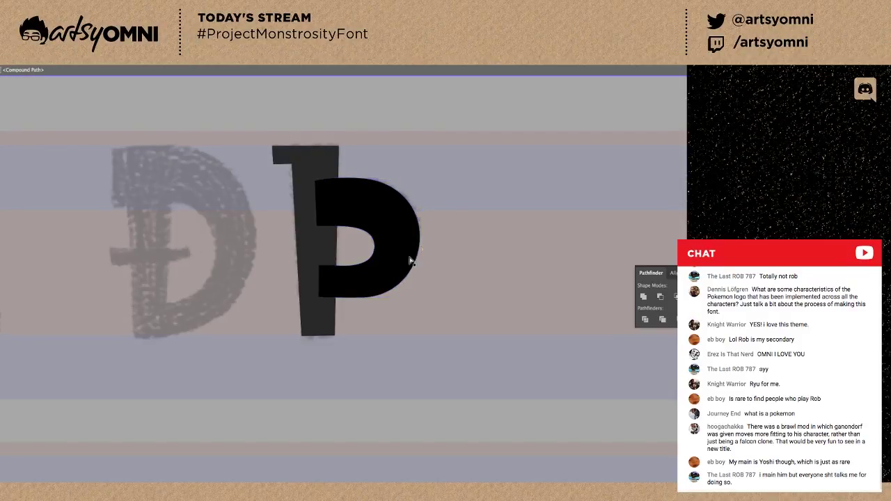
Shift the bowl's bottom outer anchor toward the stem and extend its handle to fit the sketched lower curve.
{"action": "left_click", "coordinate": [359, 301]}
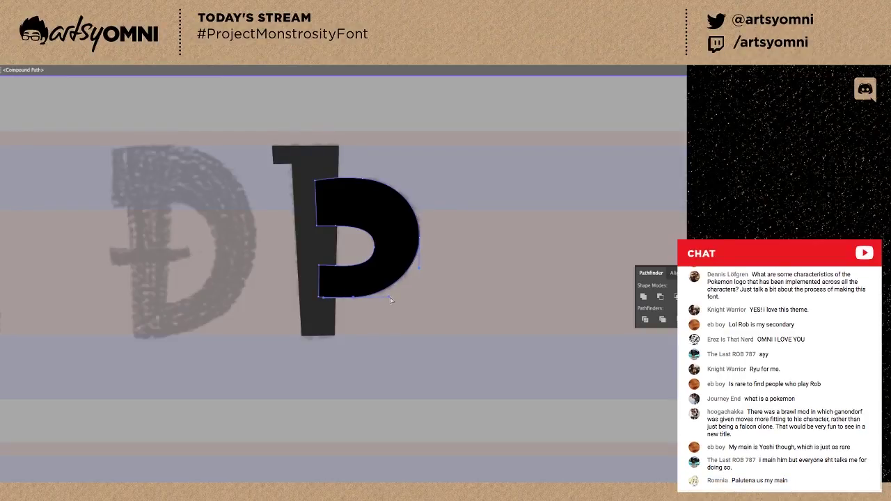
{"action": "left_click", "coordinate": [390, 302]}
{"action": "left_click", "coordinate": [389, 301]}
{"action": "left_click", "coordinate": [390, 303]}
{"action": "left_click", "coordinate": [364, 292]}
{"action": "key", "text": "Down"}
{"action": "key", "text": "Down"}
{"action": "left_click", "coordinate": [354, 298]}
{"action": "left_click_drag", "start_coordinate": [389, 299], "coordinate": [395, 304]}
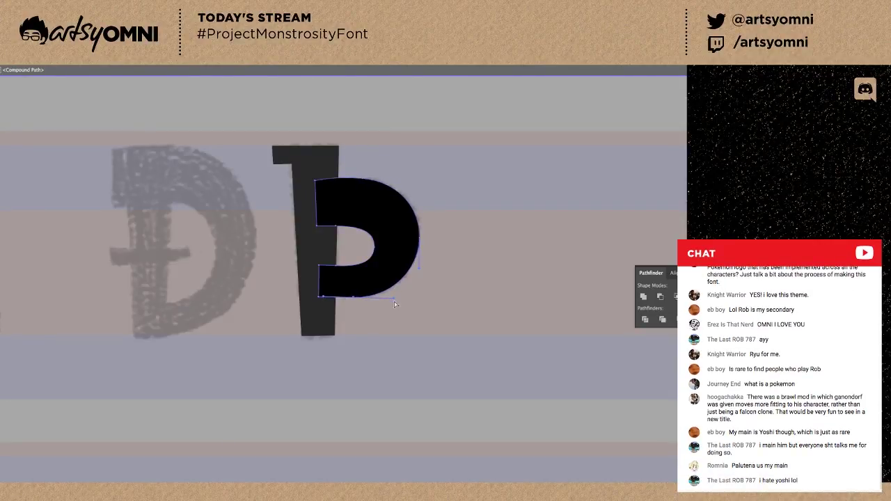
Move the bottom corner of the bowl's lower arm slightly outward and up inside the stem.
{"action": "left_click", "coordinate": [318, 298]}
{"action": "left_click_drag", "start_coordinate": [317, 298], "coordinate": [318, 298]}
{"action": "left_click", "coordinate": [325, 298]}
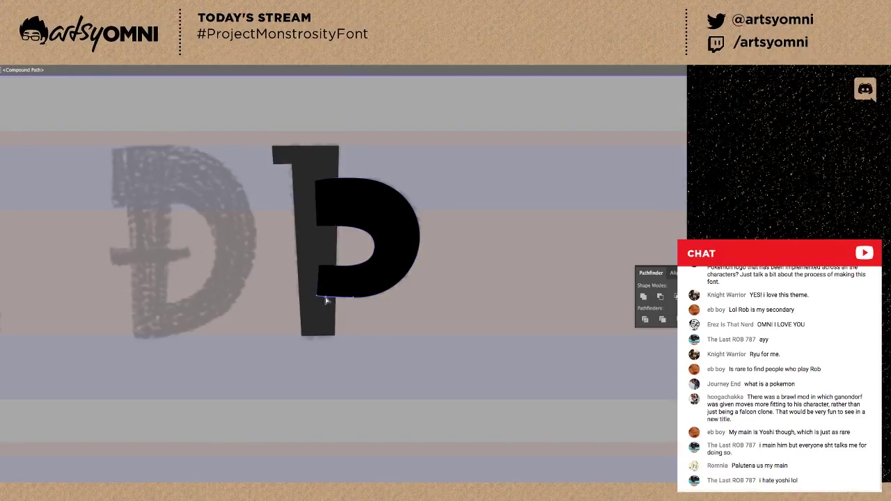
{"action": "left_click_drag", "start_coordinate": [325, 298], "coordinate": [326, 298]}
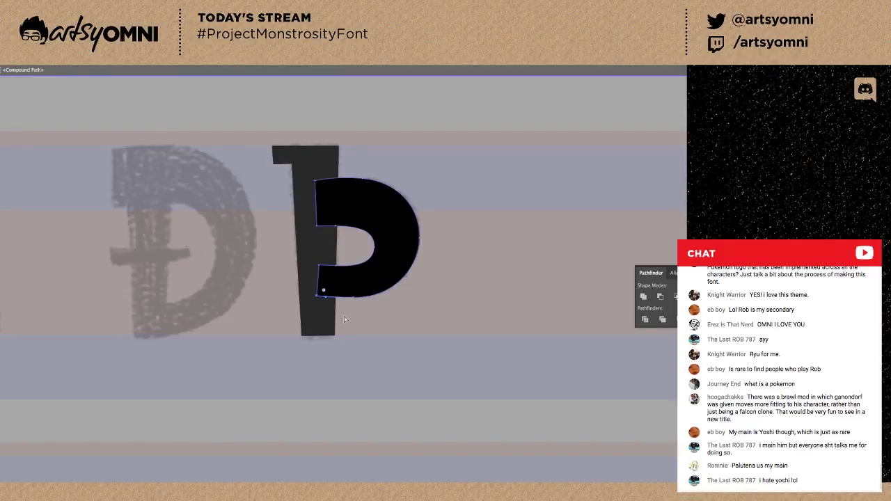
Refine the right handle of the bowl's bottom outer anchor and exit isolation mode.
{"action": "left_click_drag", "start_coordinate": [353, 297], "coordinate": [353, 299]}
{"action": "key", "text": "ctrl+z"}
{"action": "left_click", "coordinate": [354, 297]}
{"action": "left_click_drag", "start_coordinate": [393, 300], "coordinate": [396, 298]}
{"action": "left_click", "coordinate": [401, 310]}
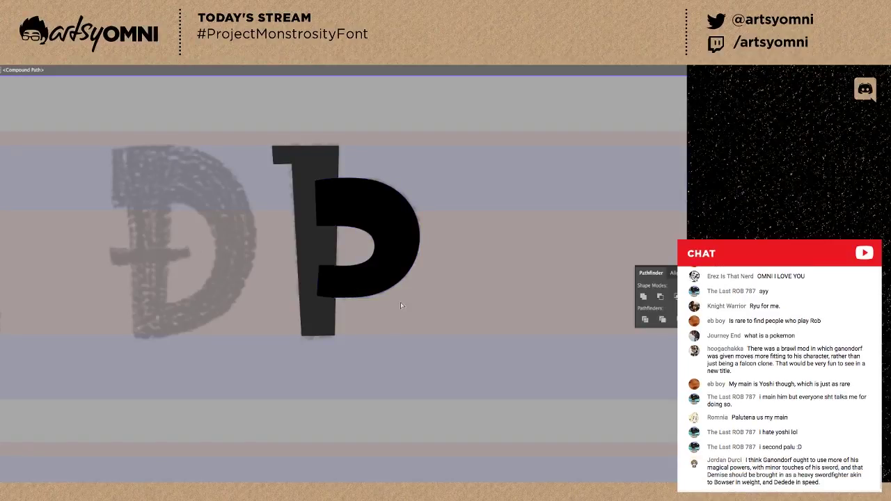
{"action": "double_click", "coordinate": [387, 318]}
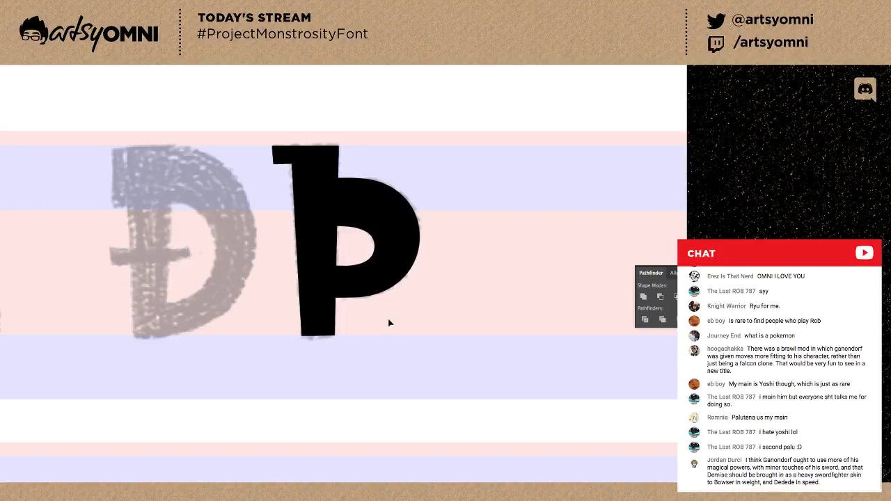
Examine the remaining sketched lowercase special characters and f-ligatures in the rows below the ß glyphs.
{"action": "scroll", "coordinate": [388, 322], "scroll_direction": "down", "scroll_amount": 4}
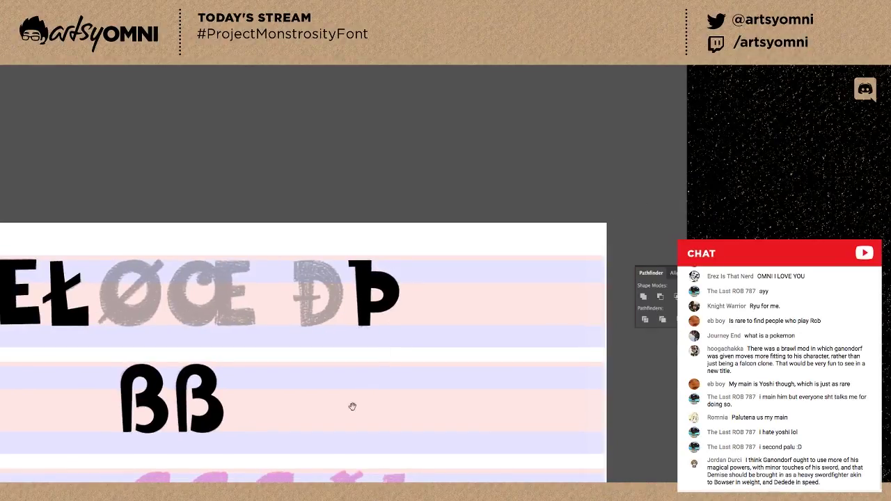
{"action": "left_click_drag", "start_coordinate": [352, 407], "coordinate": [430, 257]}
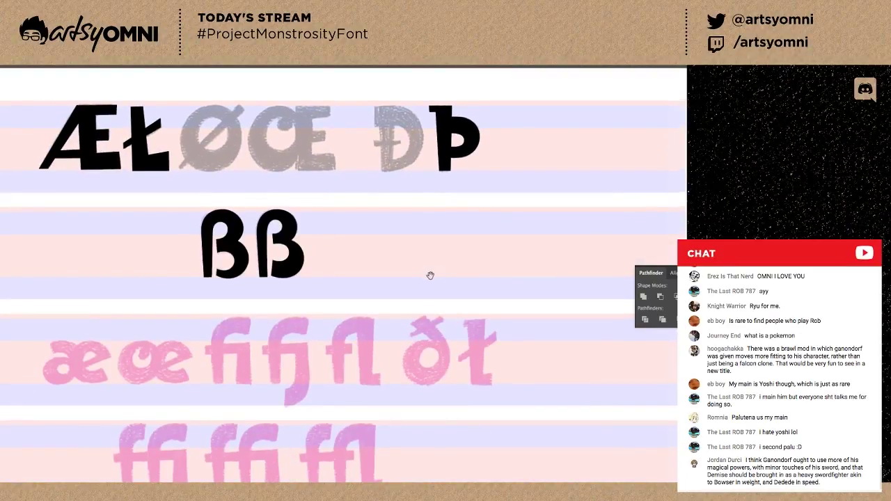
{"action": "left_click_drag", "start_coordinate": [371, 339], "coordinate": [415, 288]}
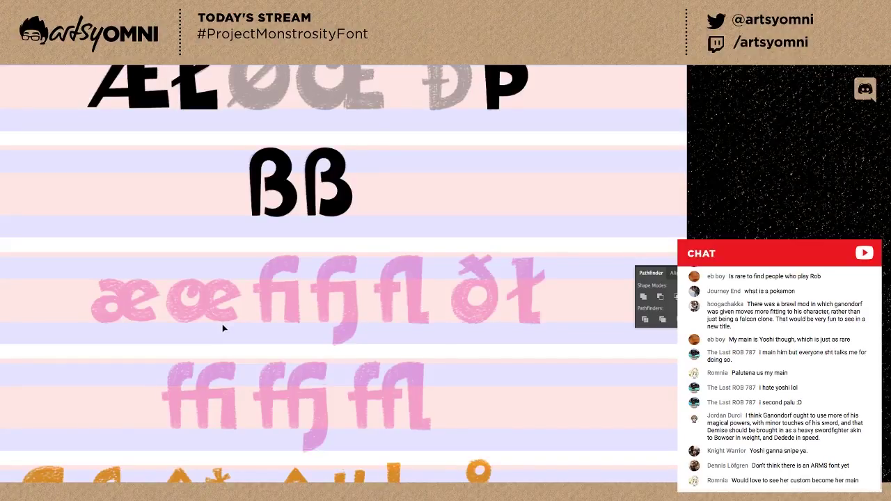
{"action": "key", "text": "ctrl+equal"}
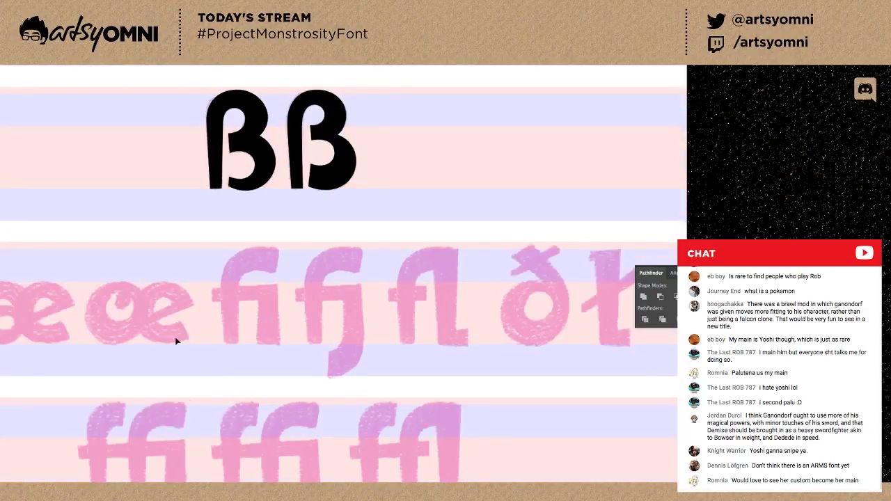
{"action": "left_click_drag", "start_coordinate": [239, 299], "coordinate": [255, 283]}
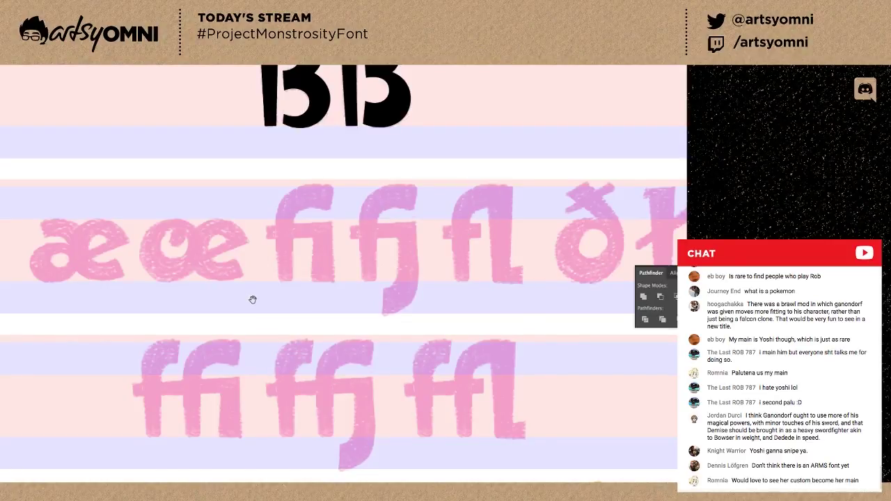
{"action": "left_click_drag", "start_coordinate": [255, 302], "coordinate": [240, 304]}
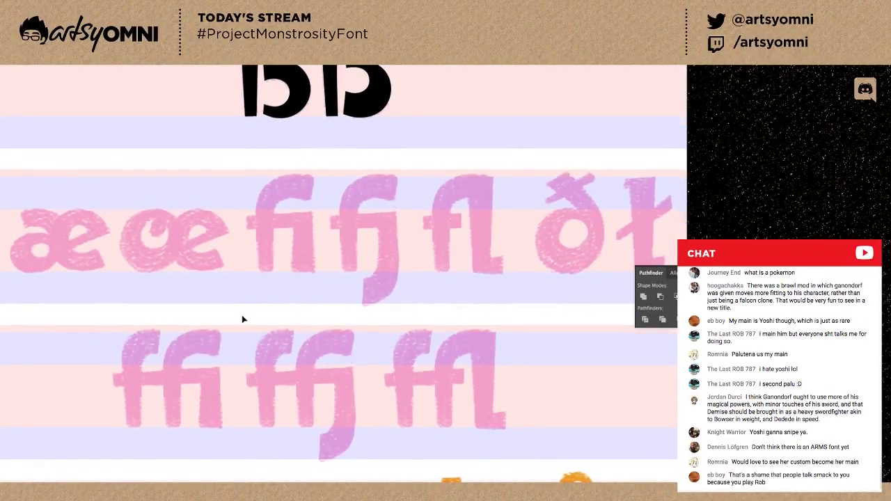
{"action": "key", "text": "ctrl+equal"}
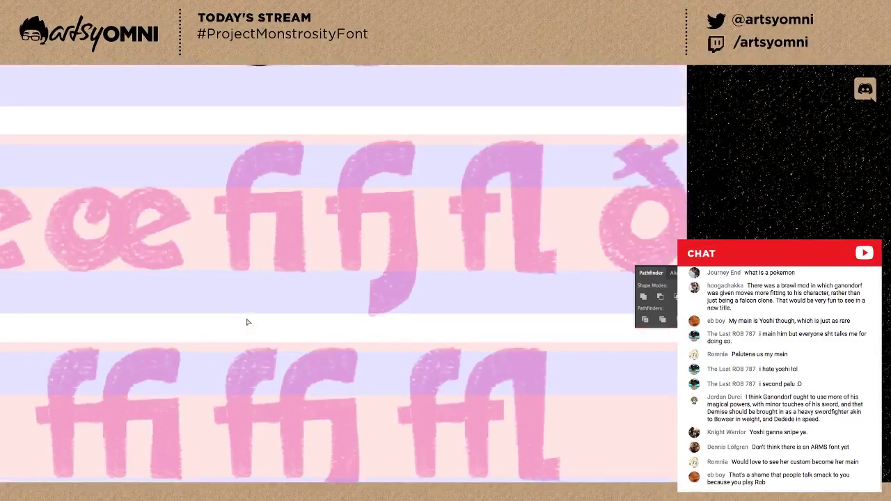
{"action": "key", "text": "ctrl+minus"}
{"action": "left_click_drag", "start_coordinate": [239, 329], "coordinate": [238, 319]}
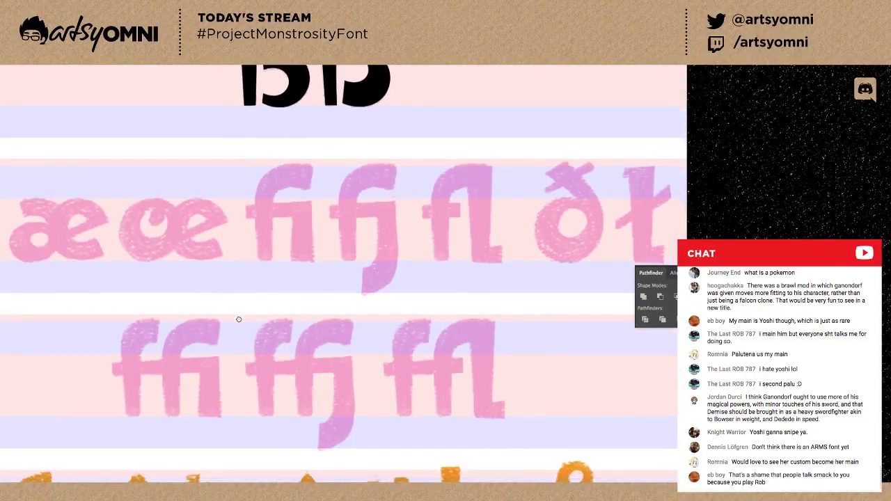
Trace the hooked f of the sketched fi ligature as a closed shape with the Pen tool.
{"action": "scroll", "coordinate": [240, 310], "scroll_direction": "down", "scroll_amount": 1}
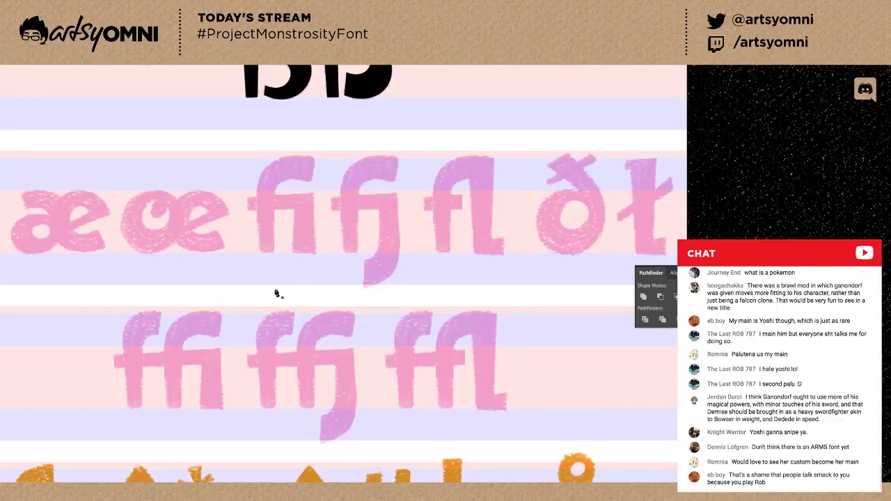
{"action": "left_click", "coordinate": [260, 252]}
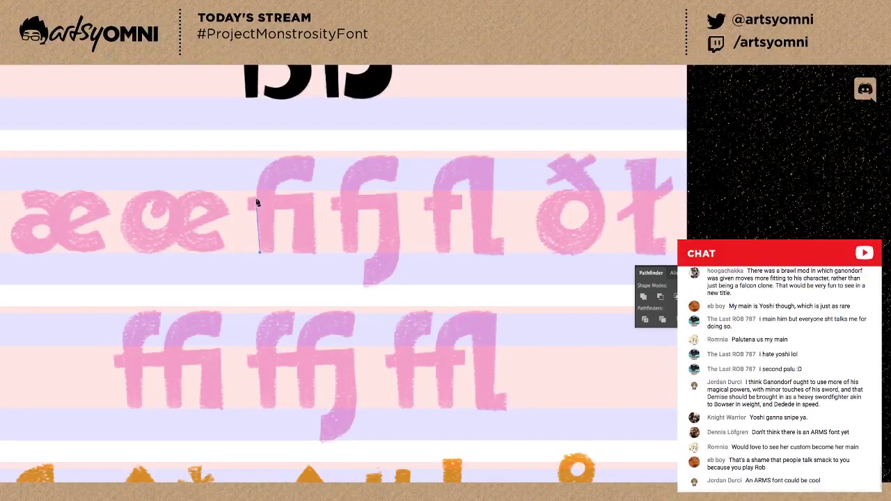
{"action": "left_click_drag", "start_coordinate": [256, 203], "coordinate": [255, 178]}
{"action": "left_click_drag", "start_coordinate": [316, 161], "coordinate": [358, 174]}
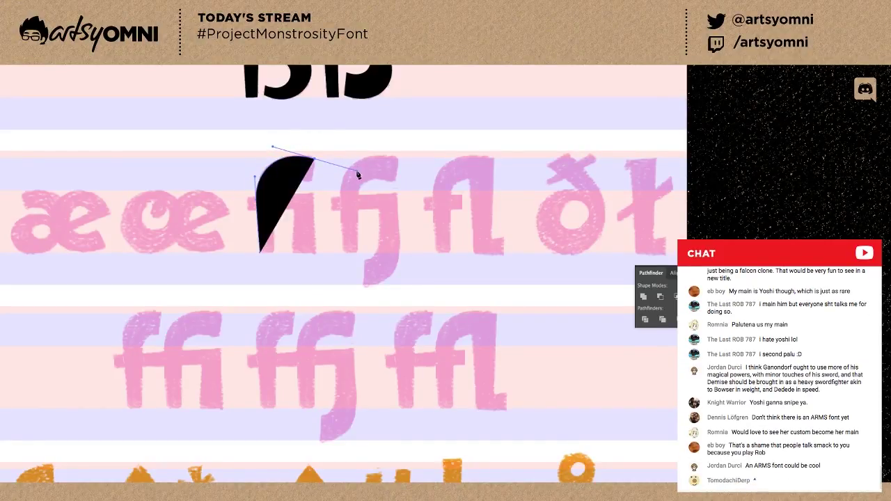
{"action": "left_click", "coordinate": [315, 160]}
{"action": "left_click", "coordinate": [311, 183]}
{"action": "left_click_drag", "start_coordinate": [311, 183], "coordinate": [274, 202]}
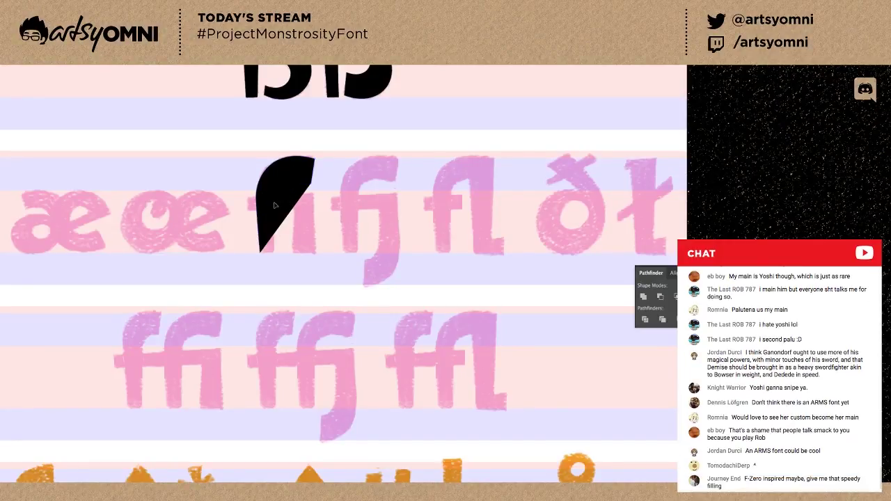
{"action": "left_click", "coordinate": [260, 253]}
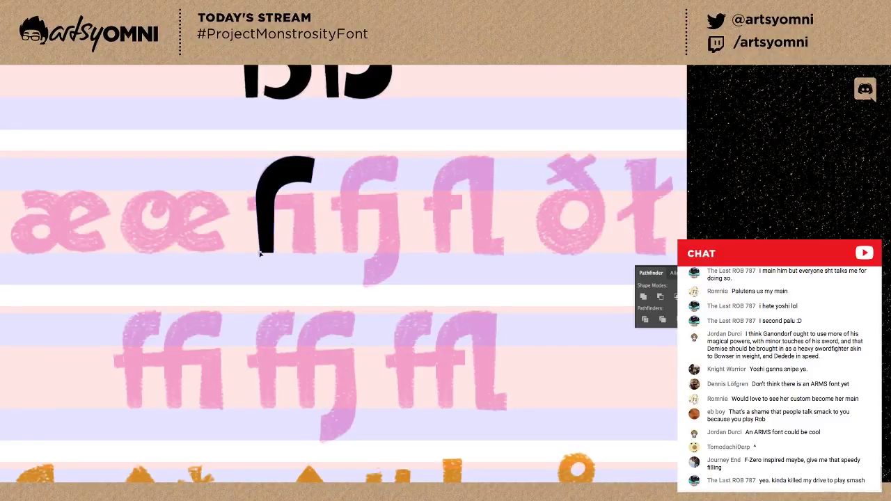
Refine the inner curve of the f's hook by adjusting its handle in the fi ligature, and deselect the shape.
{"action": "left_click", "coordinate": [273, 203]}
{"action": "left_click_drag", "start_coordinate": [292, 179], "coordinate": [311, 185]}
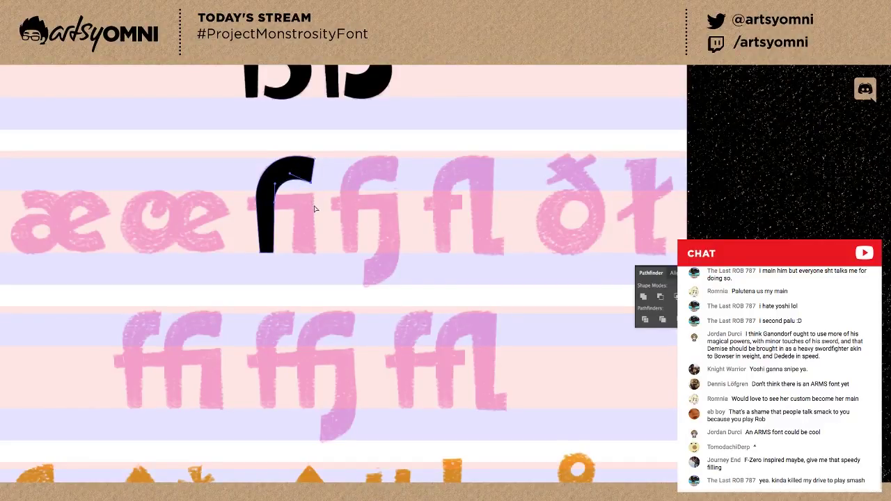
{"action": "left_click", "coordinate": [313, 209]}
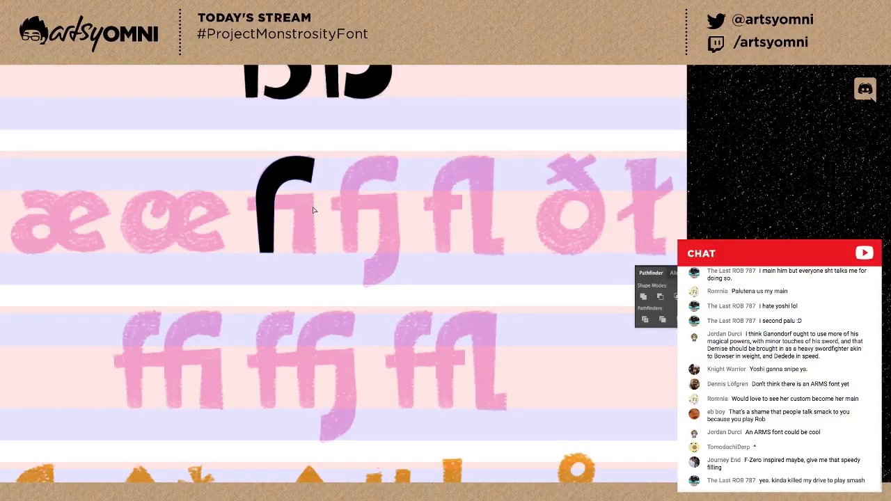
Trace the crossbar and the joined i stem of the fi ligature as one closed shape, then deselect it.
{"action": "left_click", "coordinate": [292, 253]}
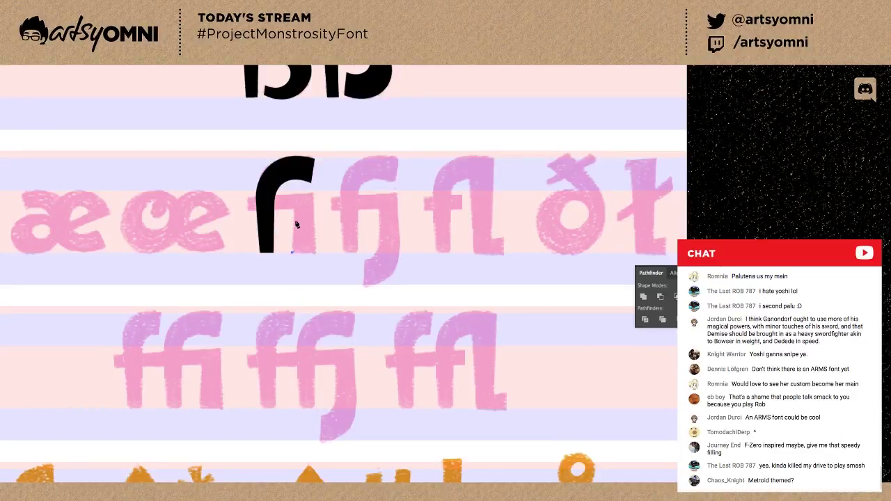
{"action": "left_click", "coordinate": [293, 213]}
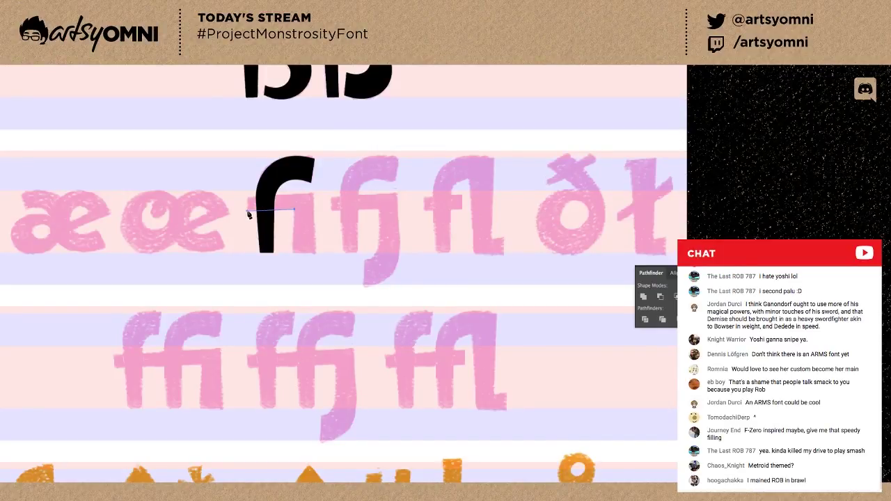
{"action": "left_click", "coordinate": [248, 210]}
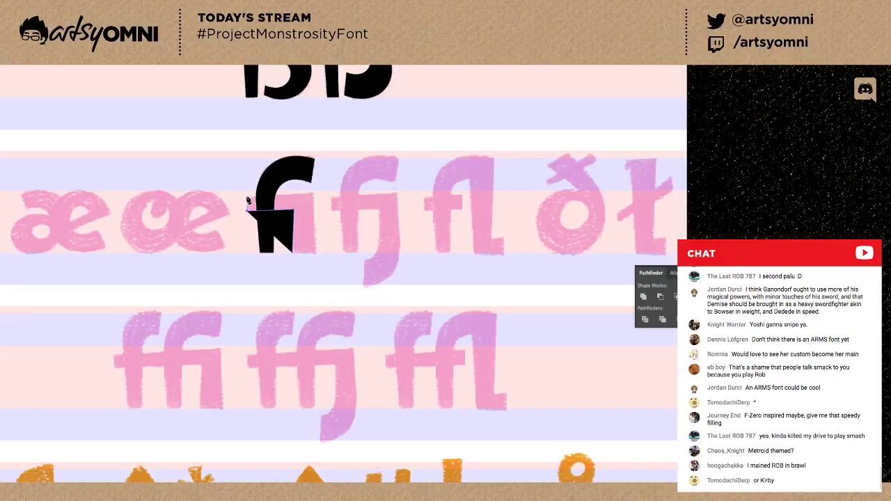
{"action": "left_click", "coordinate": [248, 199]}
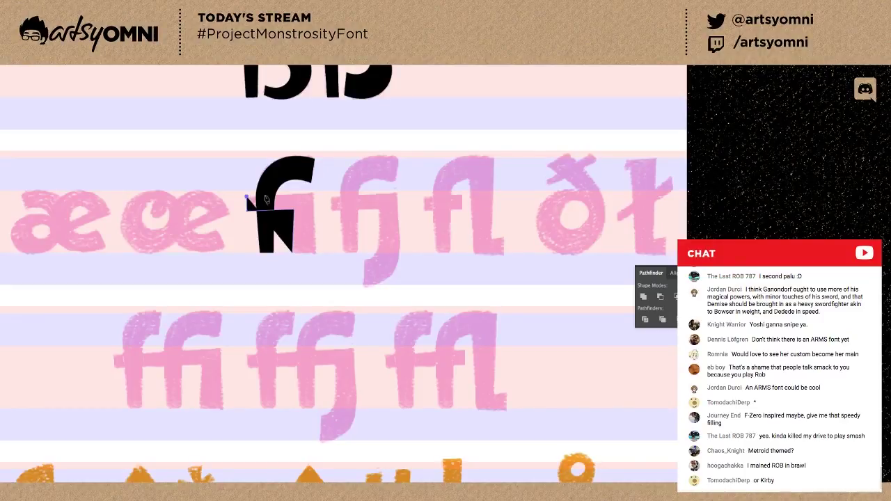
{"action": "left_click", "coordinate": [313, 196]}
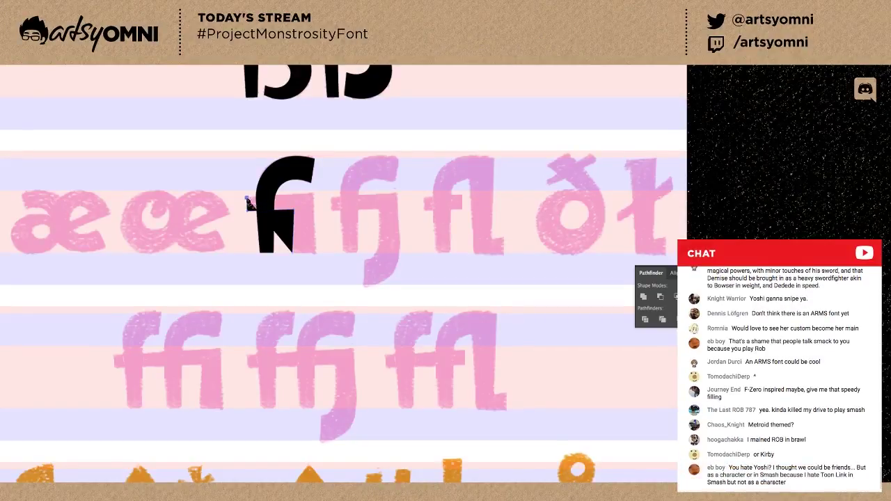
{"action": "left_click", "coordinate": [248, 202]}
{"action": "left_click", "coordinate": [316, 253]}
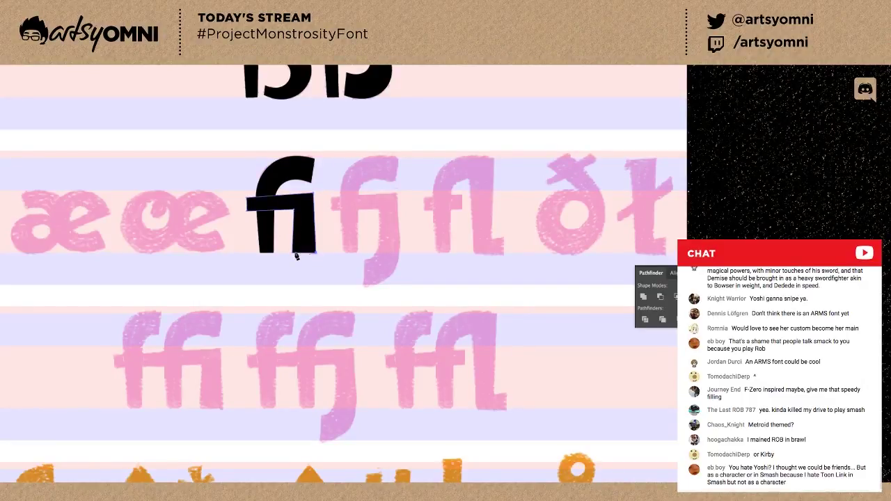
{"action": "left_click", "coordinate": [292, 253]}
{"action": "key", "text": "v"}
{"action": "left_click", "coordinate": [323, 225]}
Duplicate both shapes of the finished fi ligature onto the sketched fj ligature beside it.
{"action": "left_click_drag", "start_coordinate": [331, 233], "coordinate": [298, 244]}
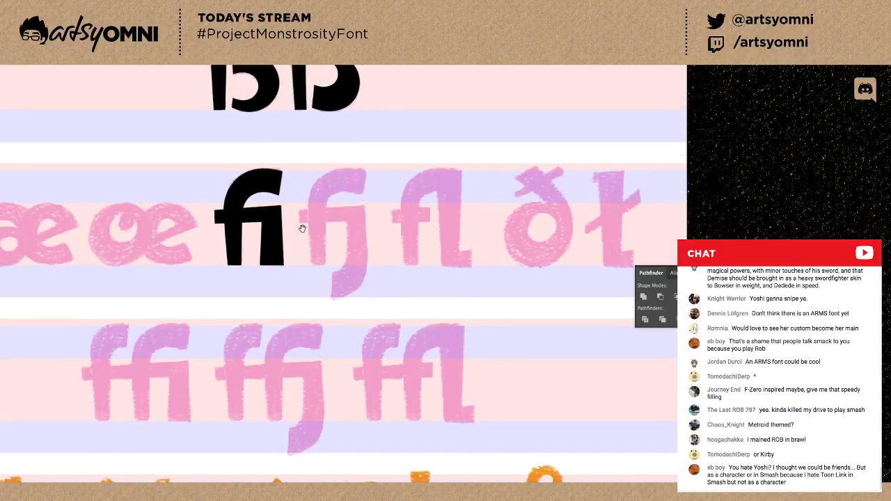
{"action": "left_click", "coordinate": [282, 245]}
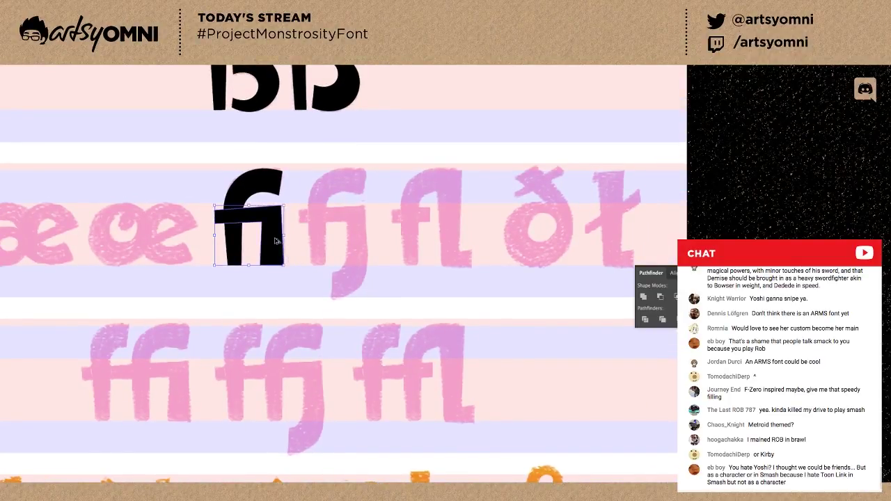
{"action": "mouse_move", "coordinate": [274, 242]}
{"action": "left_mouse_down"}
{"action": "mouse_move", "coordinate": [359, 242]}
{"action": "mouse_move", "coordinate": [352, 247]}
{"action": "left_mouse_up"}
{"action": "key", "text": "ctrl+z"}
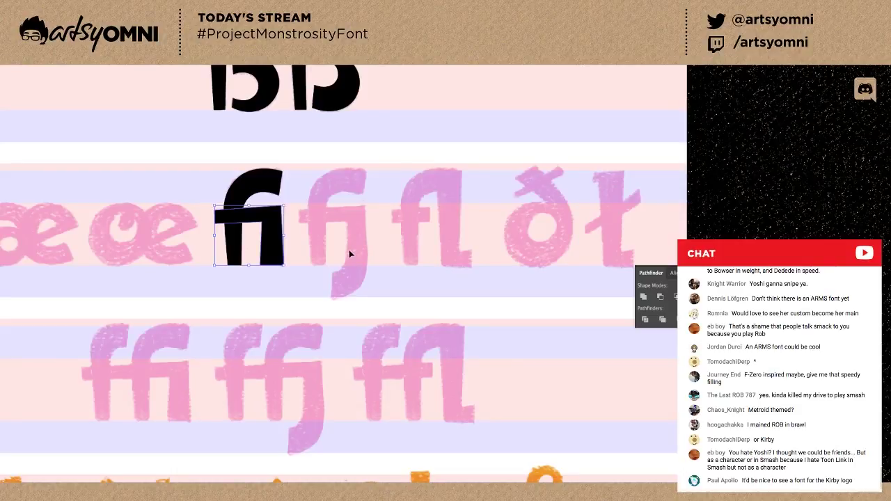
{"action": "left_click", "coordinate": [237, 245]}
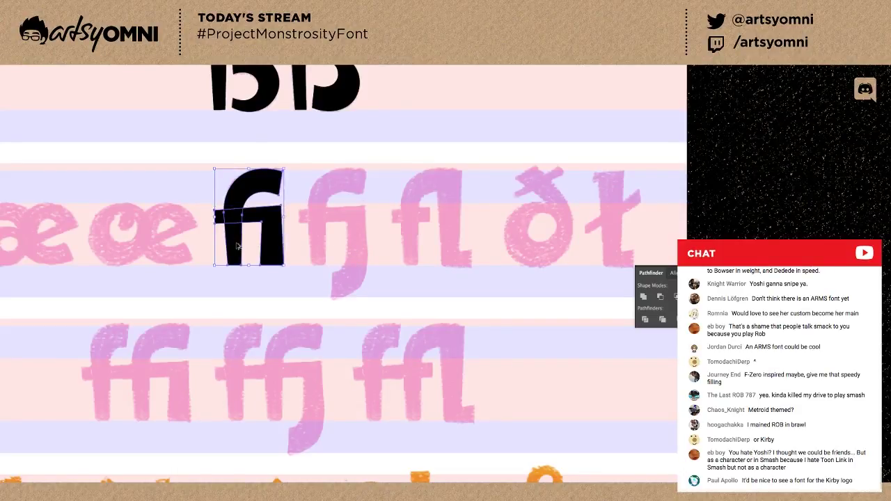
{"action": "left_click_drag", "start_coordinate": [317, 251], "coordinate": [321, 253]}
{"action": "key", "text": "a"}
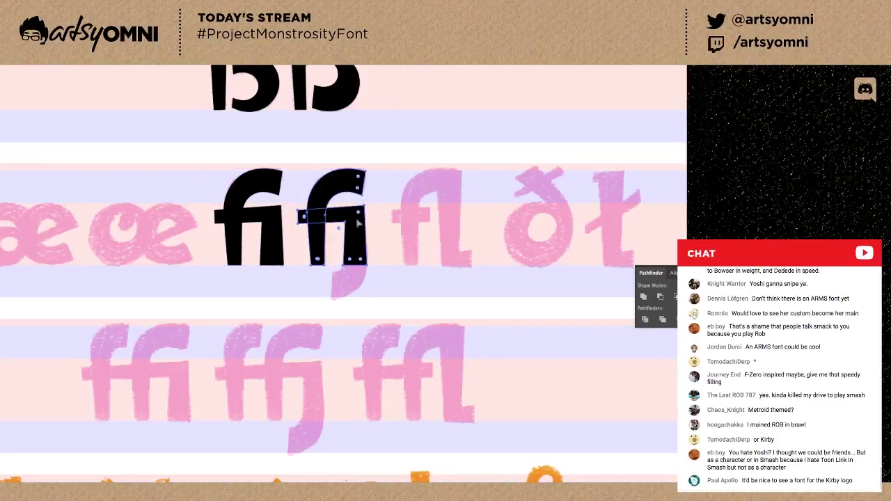
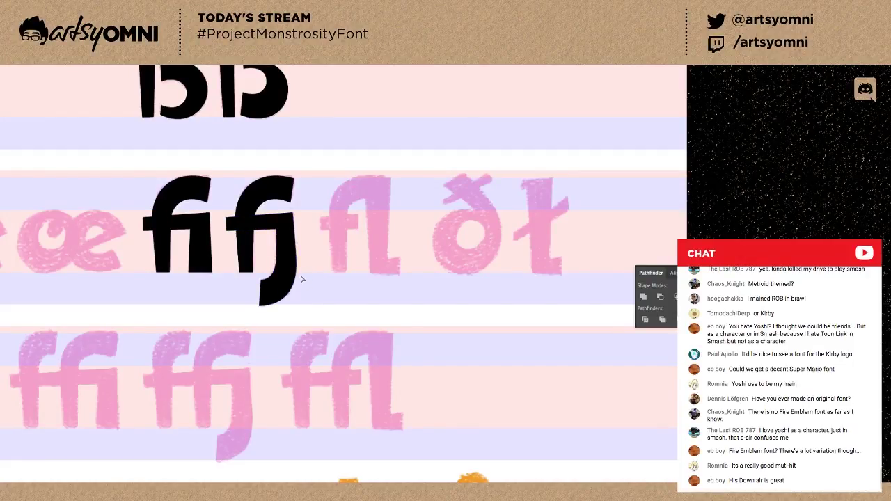
Select the component shapes of the fj ligature together, and likewise those of the fi ligature.
{"action": "left_click", "coordinate": [254, 257]}
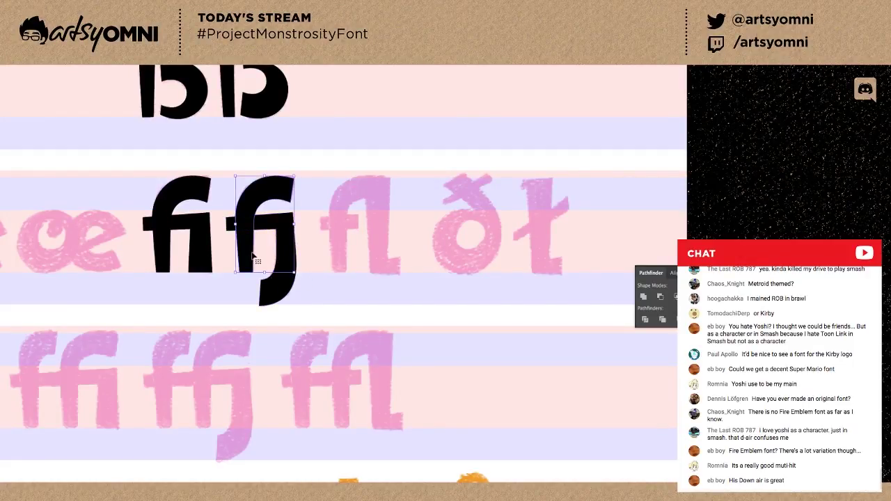
{"action": "left_click", "coordinate": [292, 288], "text": "shift"}
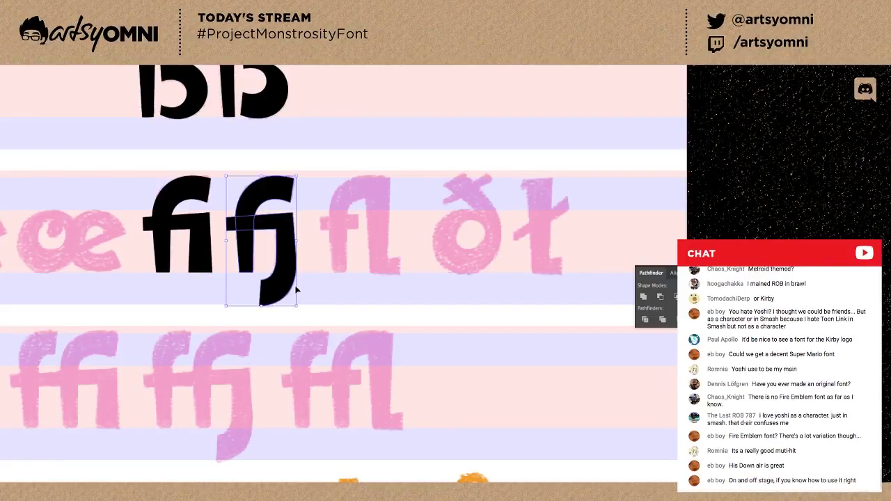
{"action": "left_click", "coordinate": [199, 236]}
{"action": "left_click", "coordinate": [167, 250]}
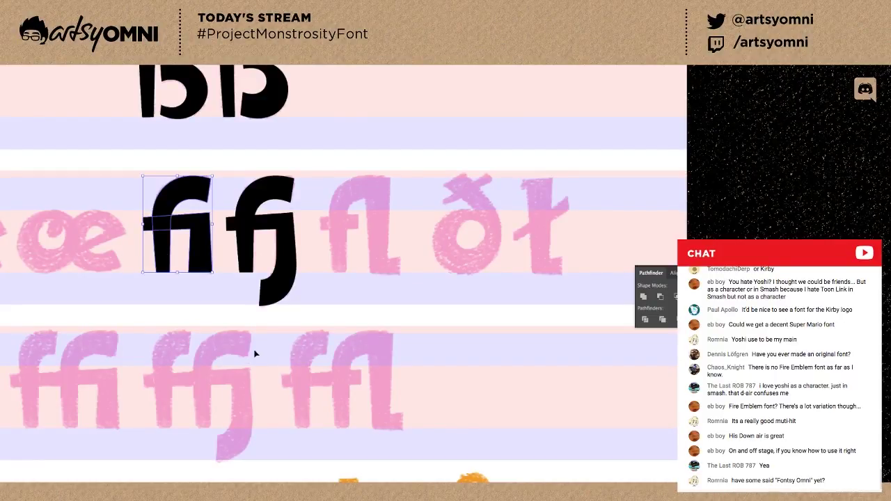
{"action": "left_click", "coordinate": [233, 307]}
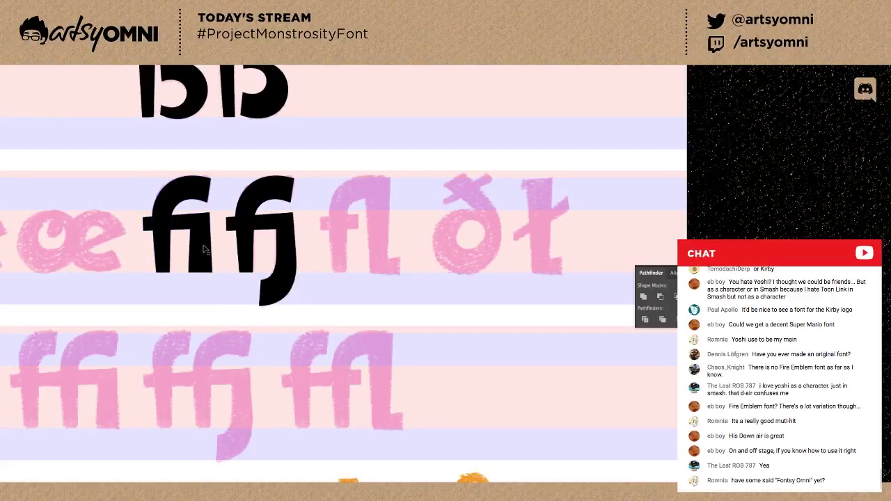
Copy the hooked f from the fj ligature onto the sketched fl ligature and nudge it slightly left.
{"action": "left_click", "coordinate": [241, 268]}
{"action": "left_click", "coordinate": [268, 230]}
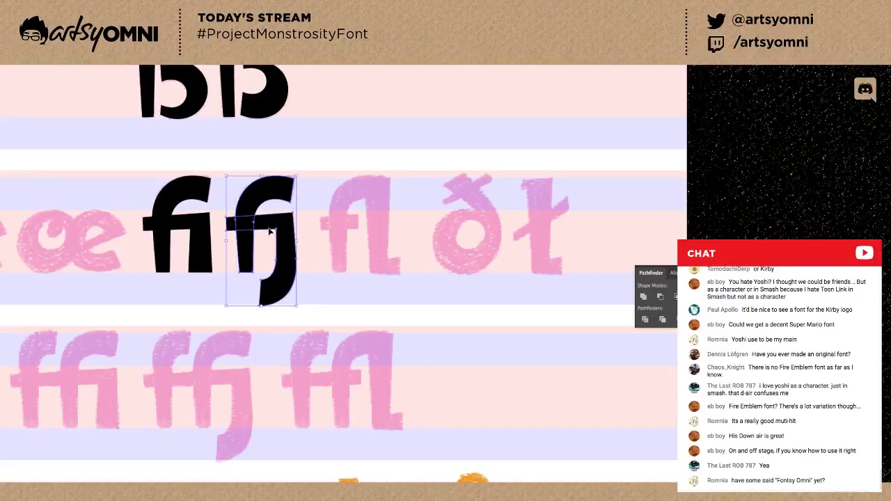
{"action": "left_click", "coordinate": [324, 217]}
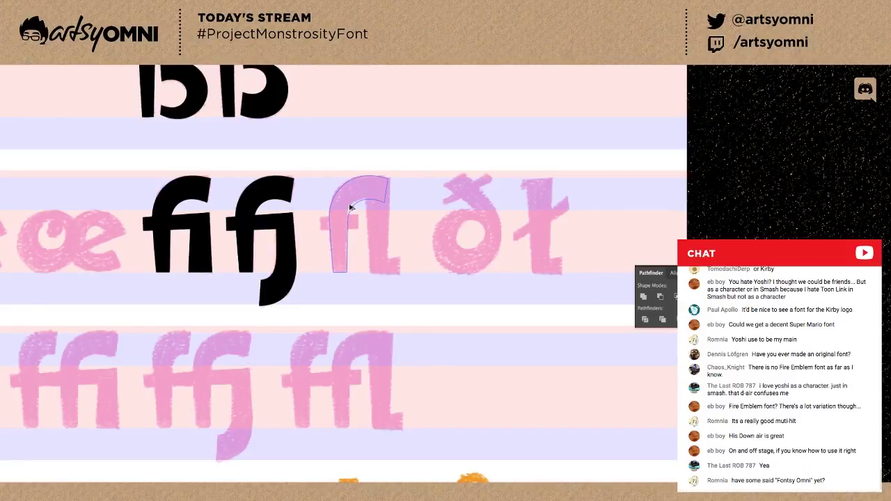
{"action": "left_click_drag", "start_coordinate": [351, 207], "coordinate": [351, 207]}
{"action": "key", "text": "Left"}
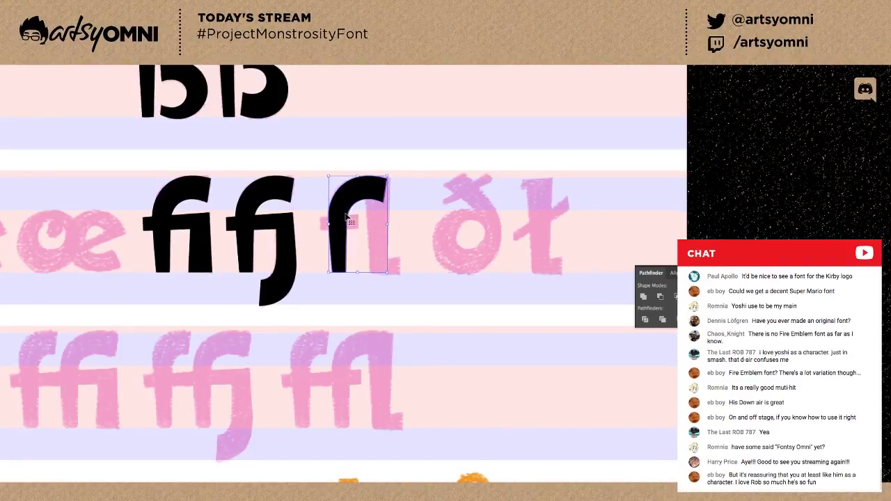
Trace the l of the fl ligature with the Pen tool from under the hook down the stem and around its foot.
{"action": "key", "text": "a"}
{"action": "left_click", "coordinate": [384, 203]}
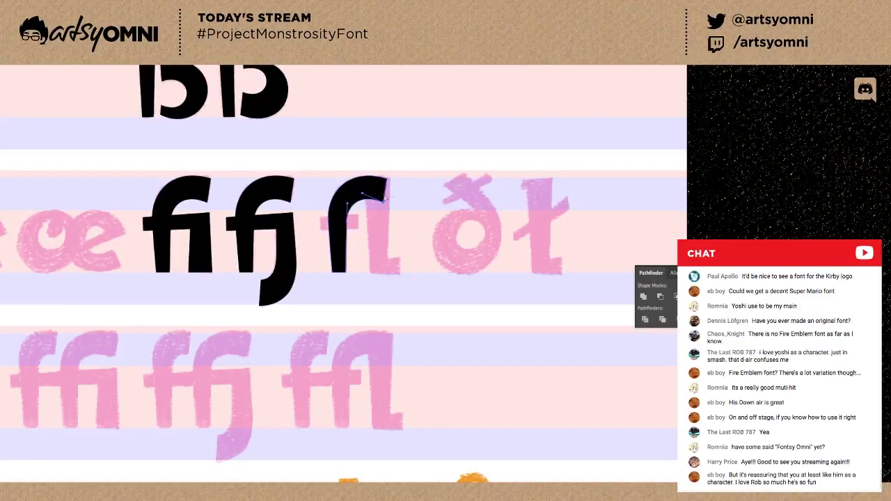
{"action": "left_click", "coordinate": [369, 203]}
{"action": "key", "text": "p"}
{"action": "left_click", "coordinate": [365, 194]}
{"action": "left_click", "coordinate": [370, 273]}
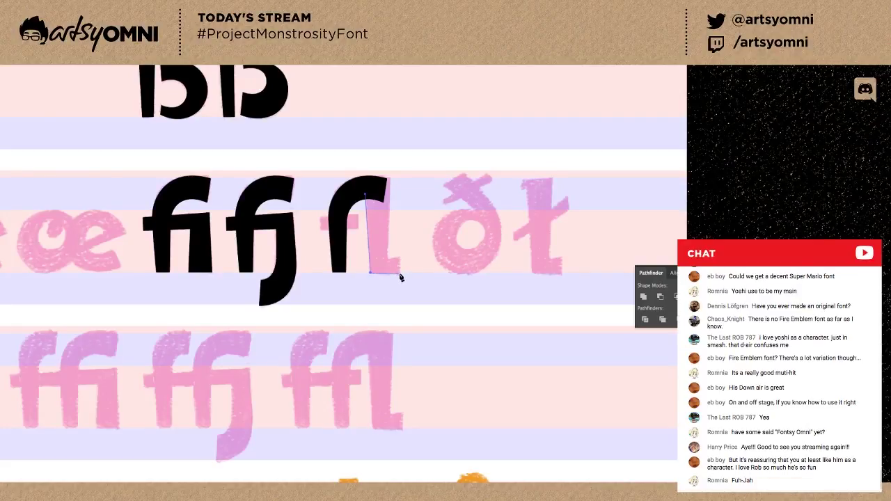
{"action": "left_click", "coordinate": [402, 270]}
{"action": "left_click", "coordinate": [400, 256]}
{"action": "left_click", "coordinate": [386, 260]}
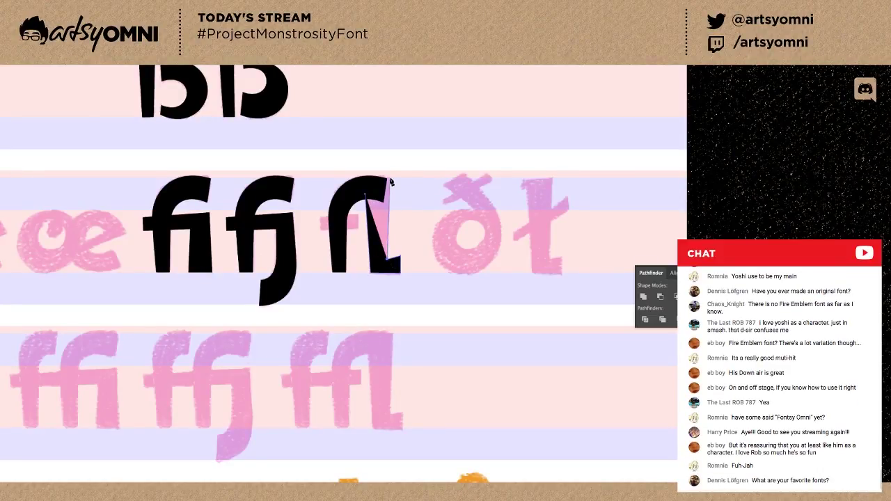
{"action": "left_click", "coordinate": [389, 178]}
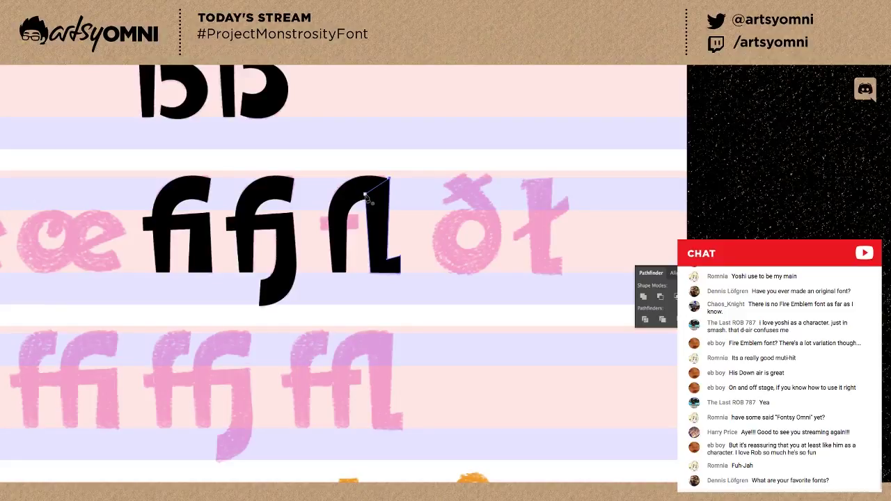
{"action": "key", "text": "ctrl+z"}
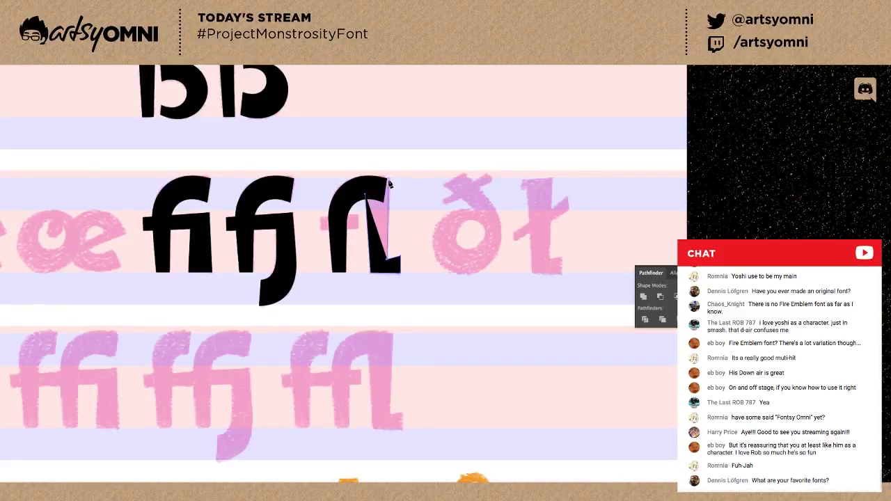
{"action": "left_click", "coordinate": [389, 184]}
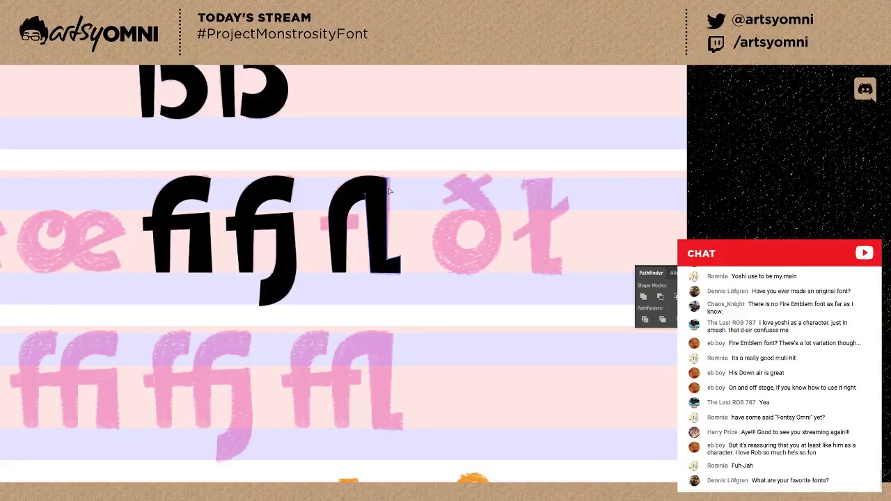
{"action": "key", "text": "ctrl+z"}
Move the outer corner at the end of the f's hook slightly outward to meet the sketched top of the l.
{"action": "left_click", "coordinate": [383, 203]}
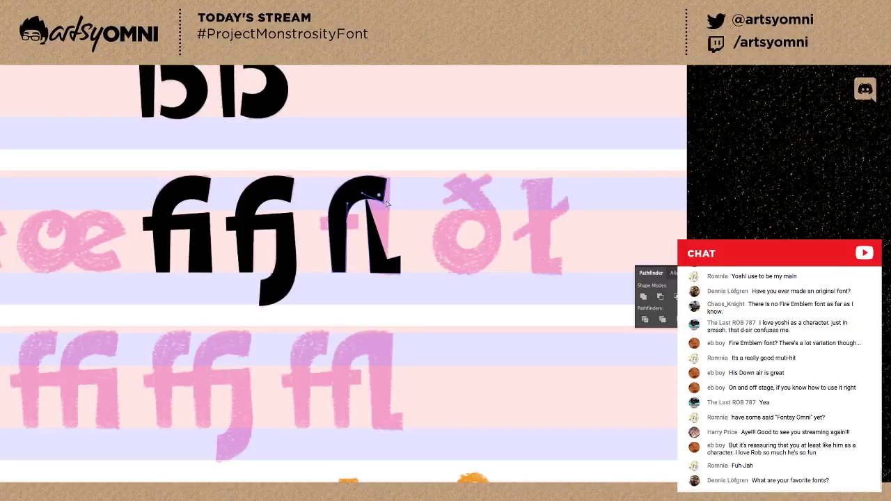
{"action": "left_click", "coordinate": [391, 197]}
{"action": "left_click", "coordinate": [380, 196]}
{"action": "left_click", "coordinate": [384, 202]}
{"action": "left_click", "coordinate": [388, 179]}
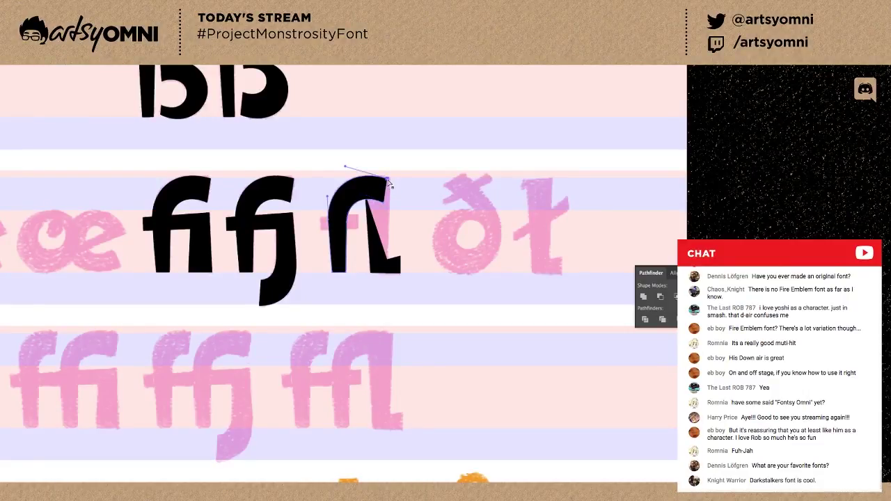
{"action": "left_click_drag", "start_coordinate": [388, 182], "coordinate": [391, 180]}
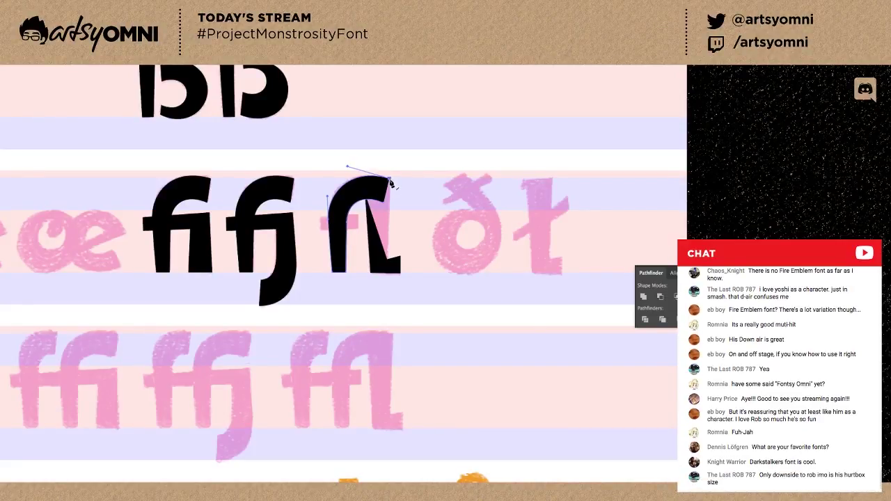
Complete the l stem of the fl ligature up to the hook's end and refine where the hook's inner edge joins it.
{"action": "left_click", "coordinate": [388, 259]}
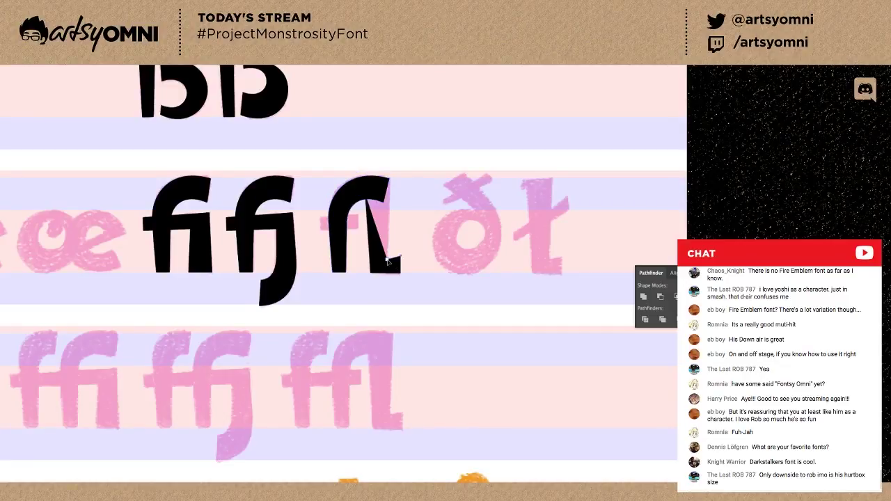
{"action": "left_click", "coordinate": [389, 184]}
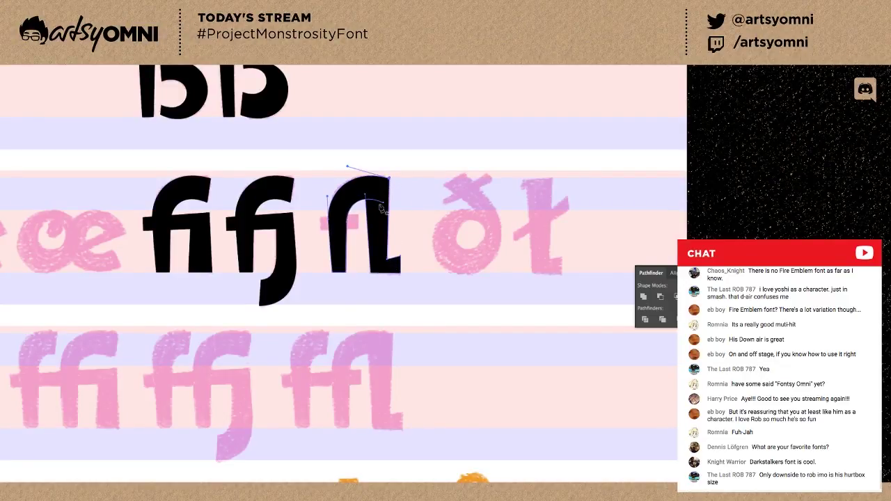
{"action": "left_click", "coordinate": [370, 202]}
{"action": "left_click_drag", "start_coordinate": [363, 193], "coordinate": [365, 194]}
{"action": "left_click", "coordinate": [397, 226]}
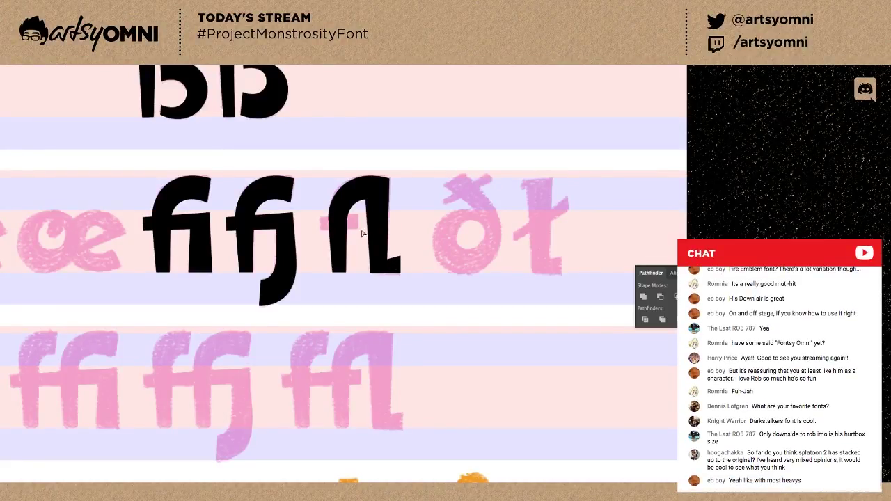
Trace the sketched crossbar of the fl ligature with the Pen tool and adjust its outer lower corner.
{"action": "left_click", "coordinate": [321, 217]}
{"action": "left_click_drag", "start_coordinate": [357, 223], "coordinate": [358, 230]}
{"action": "left_click", "coordinate": [323, 247]}
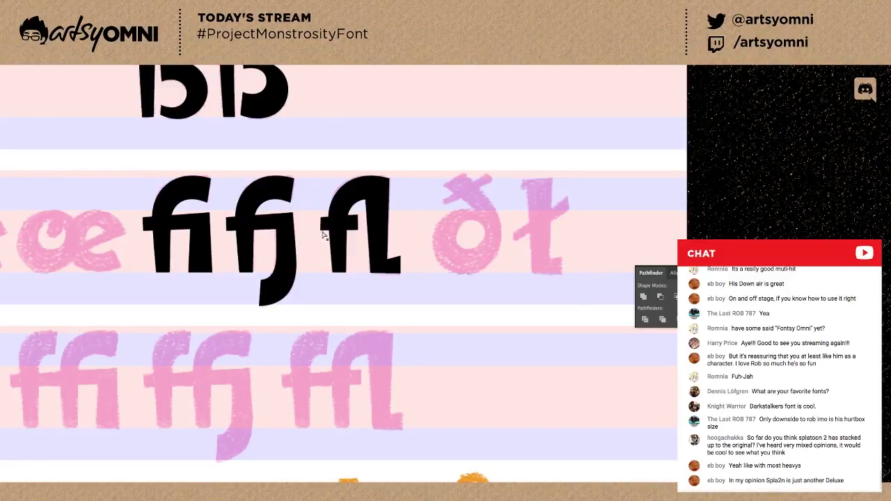
{"action": "left_click", "coordinate": [322, 235]}
{"action": "left_click_drag", "start_coordinate": [321, 229], "coordinate": [324, 235]}
{"action": "left_click", "coordinate": [322, 241]}
{"action": "scroll", "coordinate": [289, 251], "scroll_direction": "right", "scroll_amount": 2}
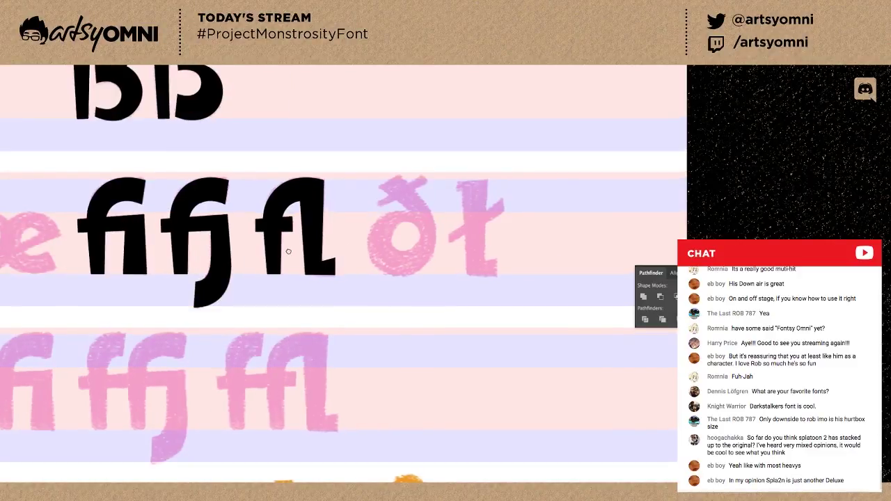
{"action": "left_click", "coordinate": [377, 188]}
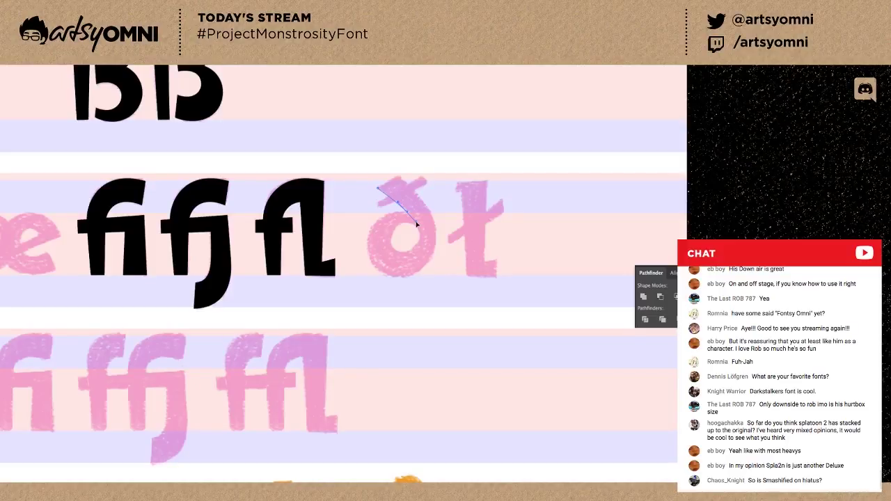
{"action": "left_click", "coordinate": [407, 212]}
{"action": "key", "text": "super+z"}
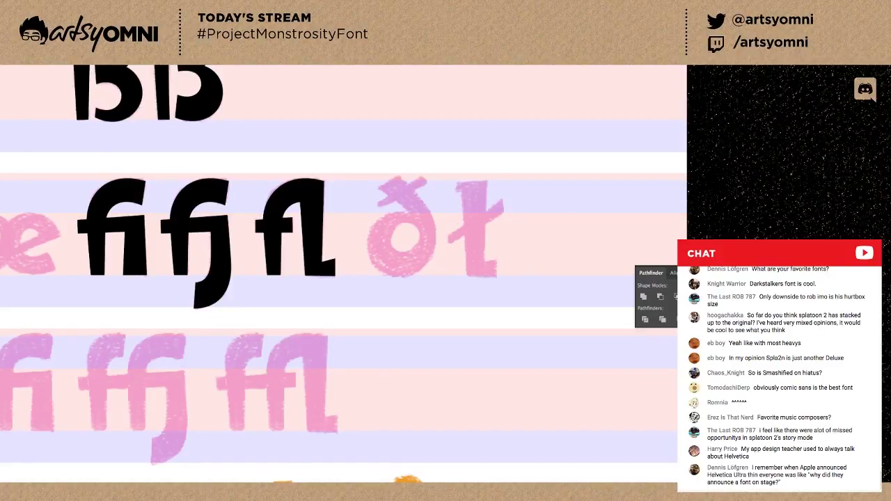
Draw a black circle over the bowl of the sketched eth and stretch its top slightly upward.
{"action": "left_click_drag", "start_coordinate": [367, 210], "coordinate": [435, 276]}
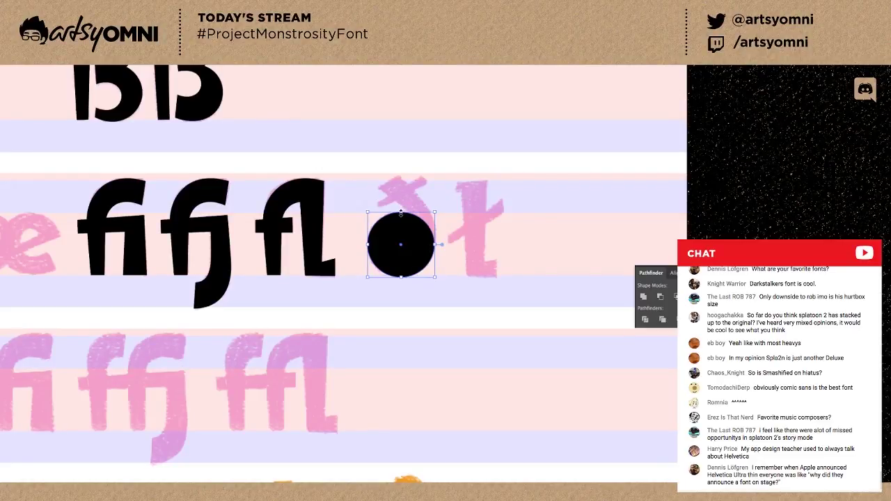
{"action": "key", "text": "e"}
{"action": "left_click_drag", "start_coordinate": [402, 210], "coordinate": [403, 209]}
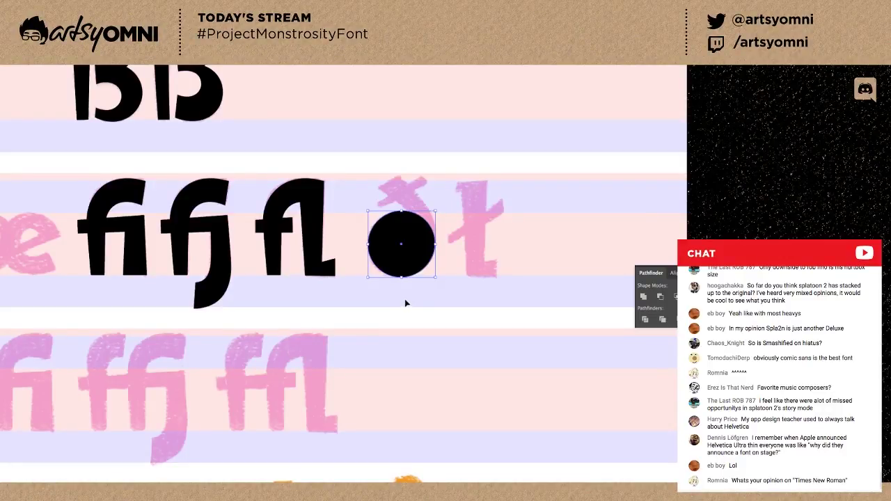
Try to tilt the curve handles of the circle's top anchor.
{"action": "key", "text": "a"}
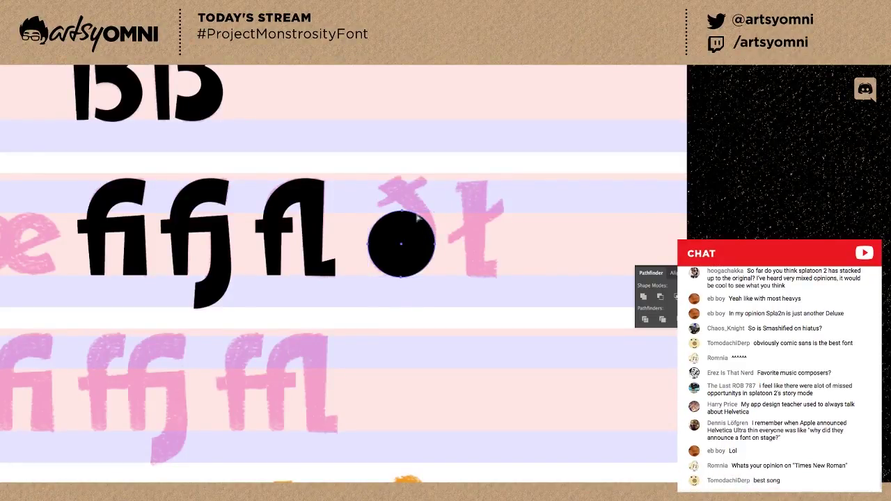
{"action": "left_click", "coordinate": [401, 213]}
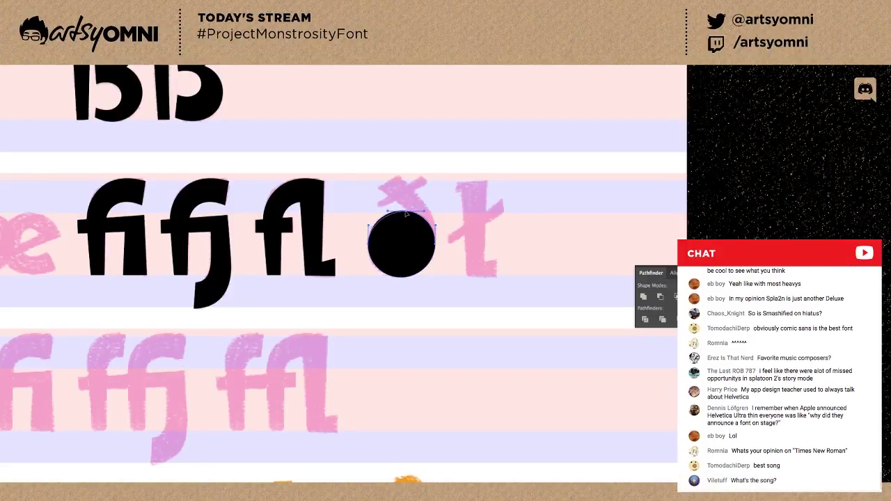
{"action": "left_click_drag", "start_coordinate": [385, 211], "coordinate": [385, 211]}
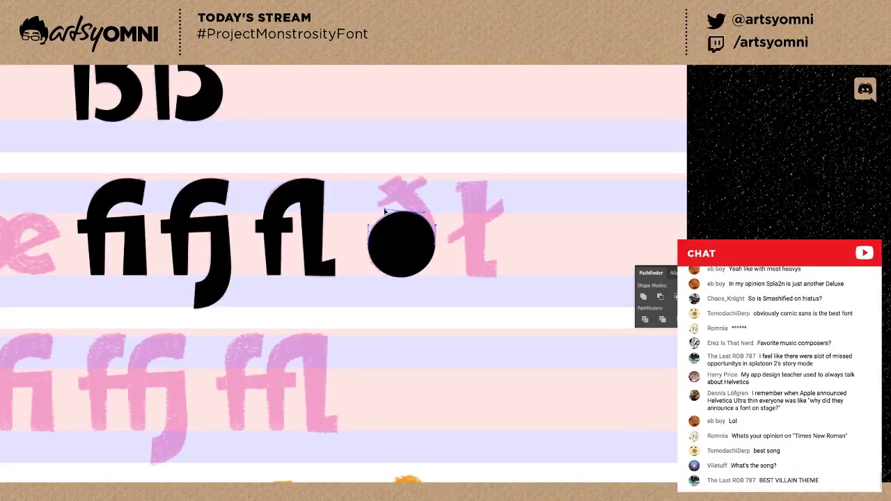
{"action": "left_click", "coordinate": [431, 202]}
{"action": "left_click", "coordinate": [405, 217]}
{"action": "left_click", "coordinate": [389, 213]}
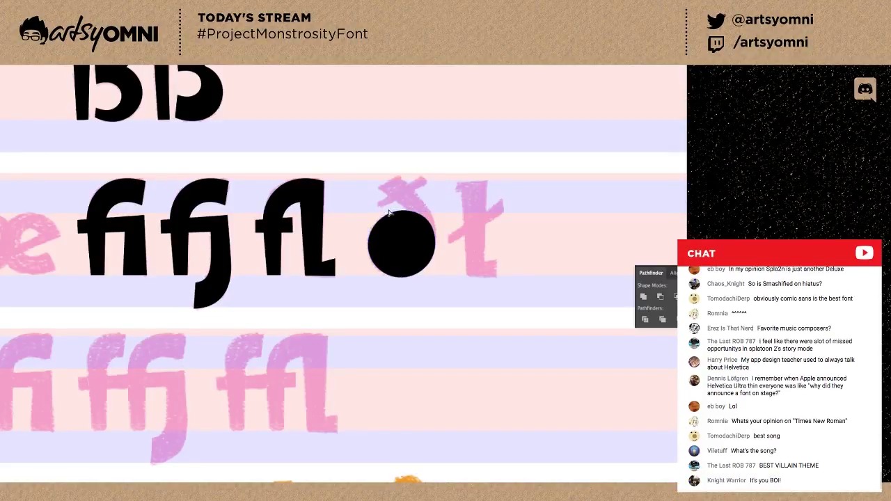
{"action": "left_click", "coordinate": [419, 227]}
{"action": "left_click", "coordinate": [446, 222]}
Skew the eth's circle slightly so its upper part leans right to match the sketched bowl, and deselect it.
{"action": "key", "text": "ctrl+plus"}
{"action": "key", "text": "ctrl+plus"}
{"action": "left_click_drag", "start_coordinate": [425, 213], "coordinate": [230, 286]}
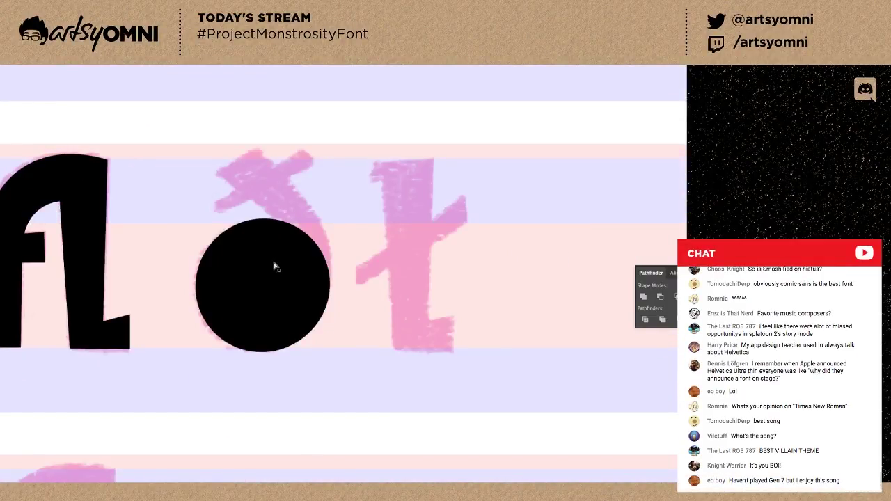
{"action": "left_click", "coordinate": [266, 226]}
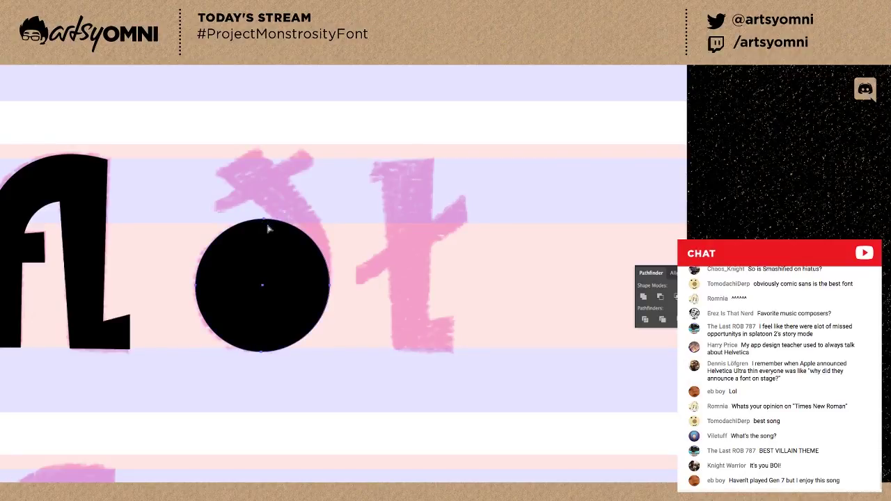
{"action": "key", "text": "v"}
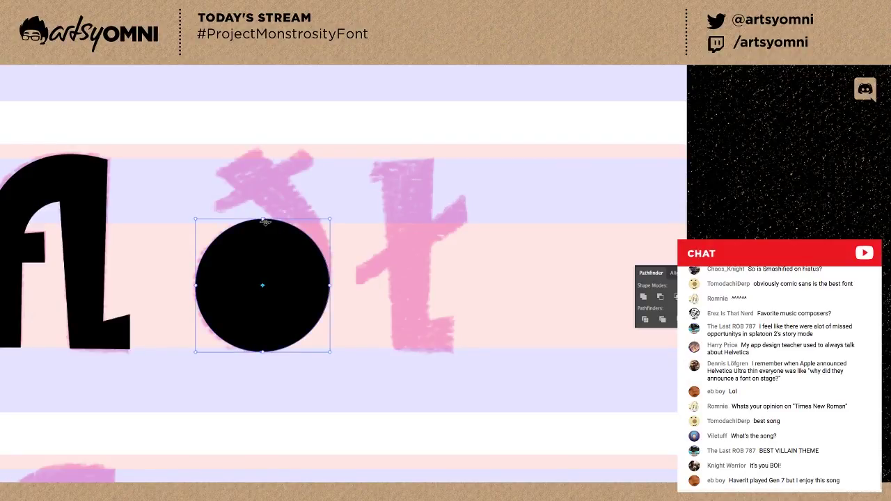
{"action": "left_click_drag", "start_coordinate": [265, 218], "coordinate": [266, 216]}
{"action": "key", "text": "a"}
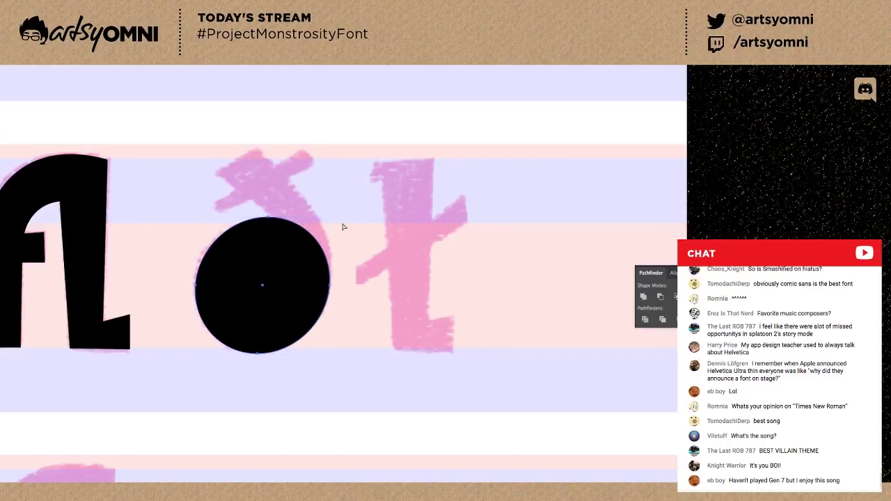
{"action": "left_click", "coordinate": [271, 220]}
{"action": "key", "text": "super+shift+a"}
Try to trace the lower edge of the eth's stroke with the Pen tool from its sketched tip into the bowl.
{"action": "key", "text": "p"}
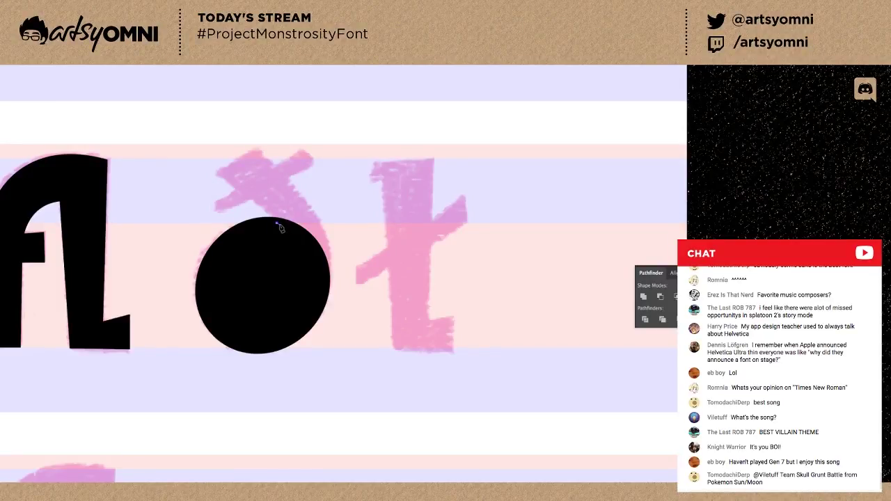
{"action": "left_click", "coordinate": [303, 233]}
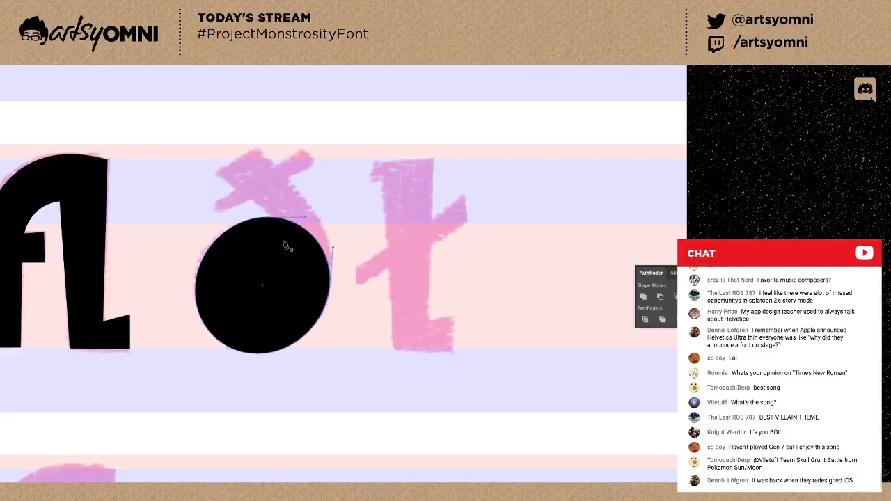
{"action": "left_click", "coordinate": [216, 176]}
{"action": "key", "text": "p"}
{"action": "left_click", "coordinate": [214, 173]}
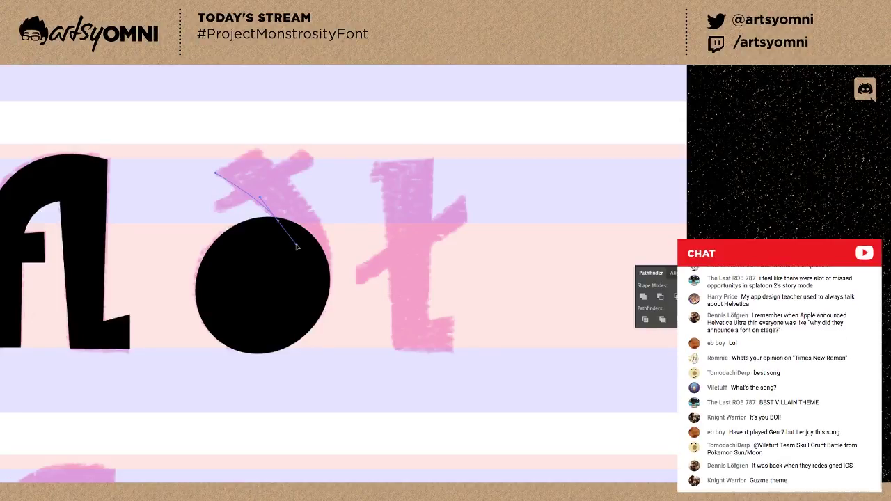
{"action": "left_click", "coordinate": [303, 244]}
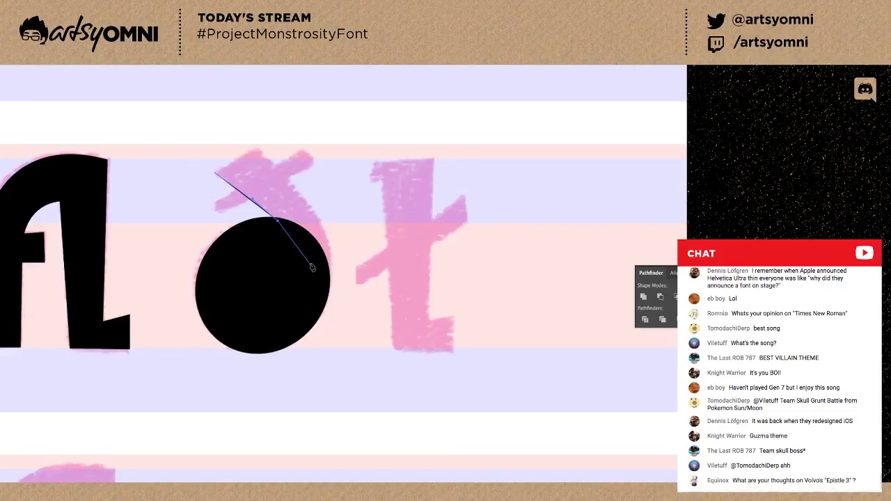
{"action": "key", "text": "a"}
{"action": "key", "text": "ctrl+y"}
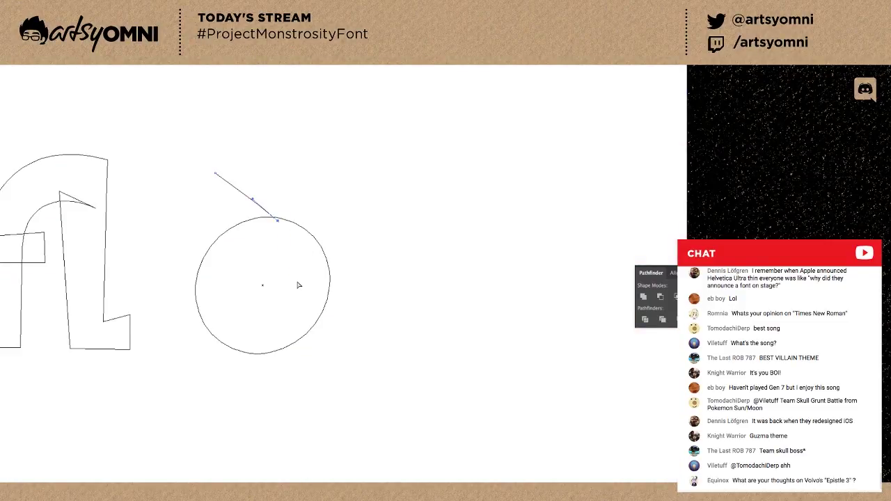
{"action": "key", "text": "ctrl+y"}
Paste a copy of the bowl shape in place and scale it down to the size of the eth's counter.
{"action": "key", "text": "v"}
{"action": "left_click", "coordinate": [298, 280]}
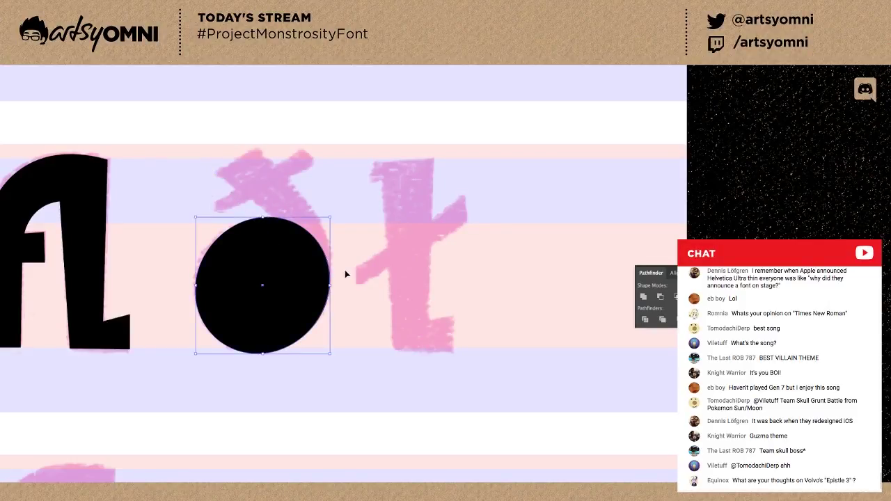
{"action": "double_click", "coordinate": [311, 283]}
{"action": "key", "text": "ctrl+c"}
{"action": "key", "text": "ctrl+v"}
{"action": "key", "text": "ctrl+z"}
{"action": "key", "text": "ctrl+f"}
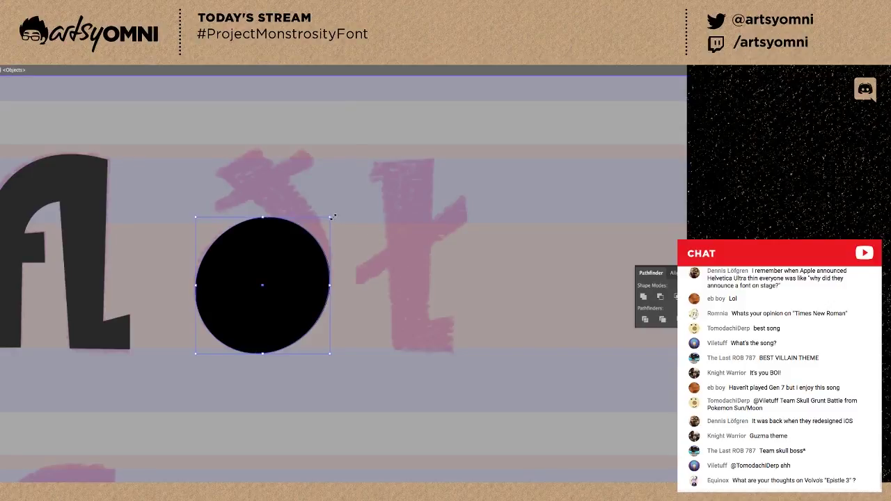
{"action": "left_click_drag", "start_coordinate": [331, 217], "coordinate": [301, 248]}
{"action": "left_click_drag", "start_coordinate": [227, 323], "coordinate": [240, 308]}
{"action": "left_click_drag", "start_coordinate": [301, 248], "coordinate": [295, 253]}
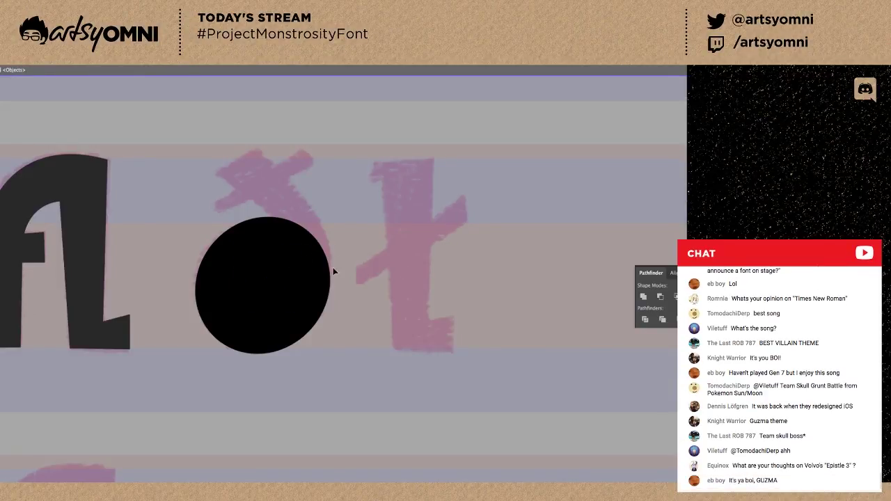
Subtract the small inner shape from the eth's bowl to cut out the counter.
{"action": "double_click", "coordinate": [347, 281]}
{"action": "left_click", "coordinate": [294, 278]}
{"action": "left_click", "coordinate": [324, 265], "text": "shift"}
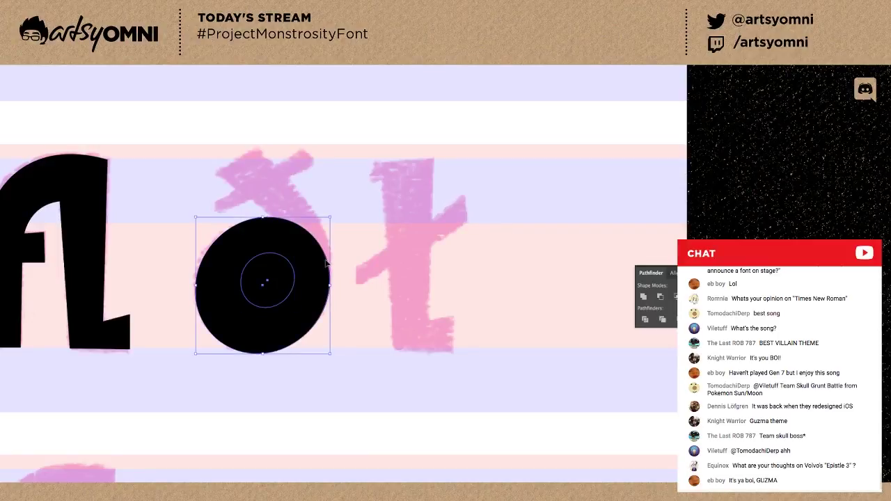
{"action": "left_click", "coordinate": [659, 298]}
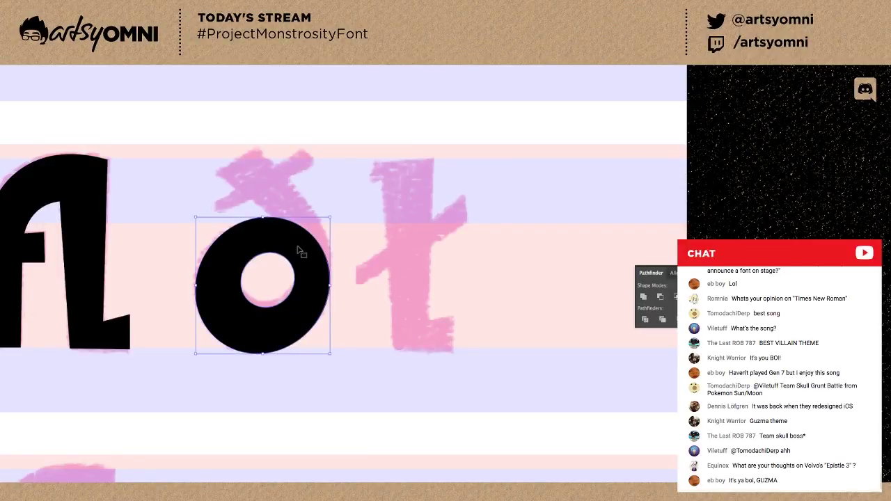
Isolate the counter inside the eth's bowl and nudge it slightly up and to the right.
{"action": "double_click", "coordinate": [284, 261]}
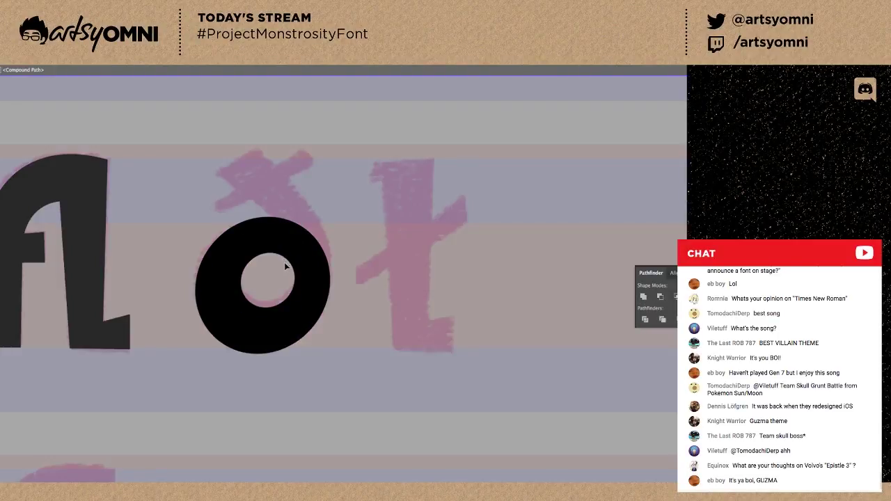
{"action": "left_click", "coordinate": [283, 259]}
{"action": "key", "text": "Up"}
{"action": "key", "text": "Up"}
{"action": "key", "text": "Left"}
{"action": "key", "text": "Right"}
{"action": "key", "text": "Right"}
{"action": "key", "text": "Right"}
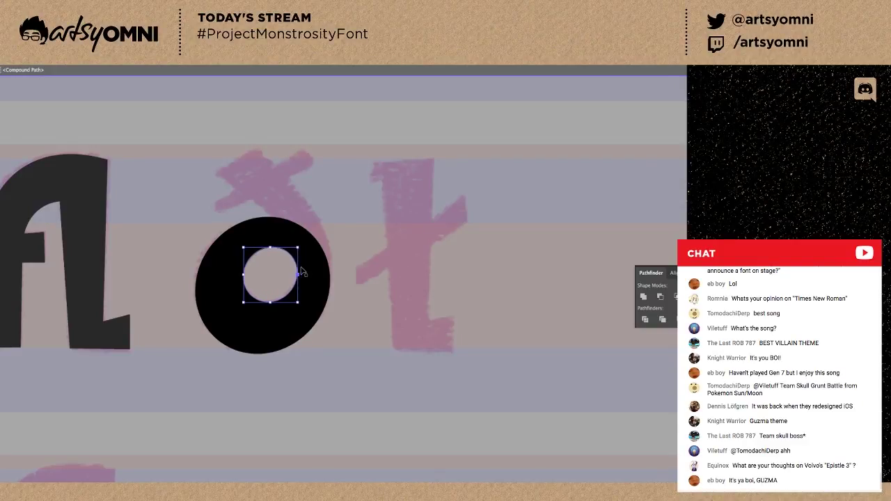
Enlarge the counter slightly toward the upper right and trim its lower edge upward.
{"action": "left_click_drag", "start_coordinate": [298, 247], "coordinate": [301, 244]}
{"action": "key", "text": "a"}
{"action": "key", "text": "v"}
{"action": "left_click_drag", "start_coordinate": [271, 304], "coordinate": [270, 301]}
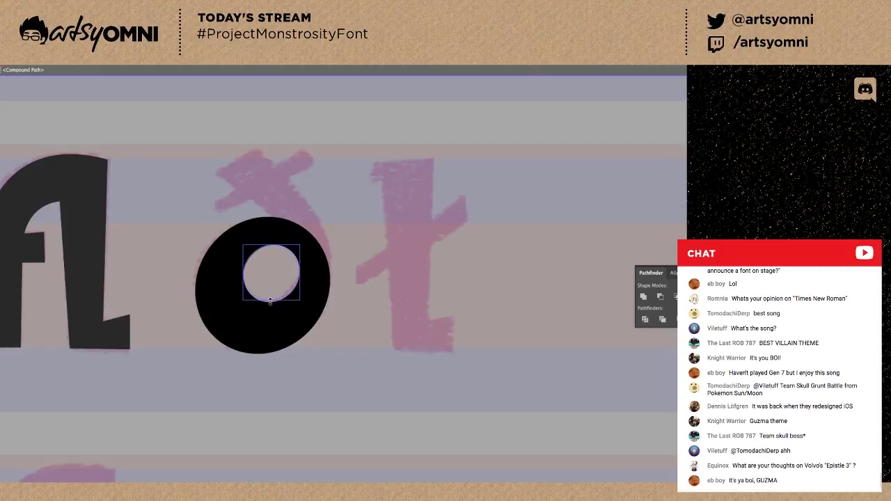
{"action": "left_click", "coordinate": [340, 264]}
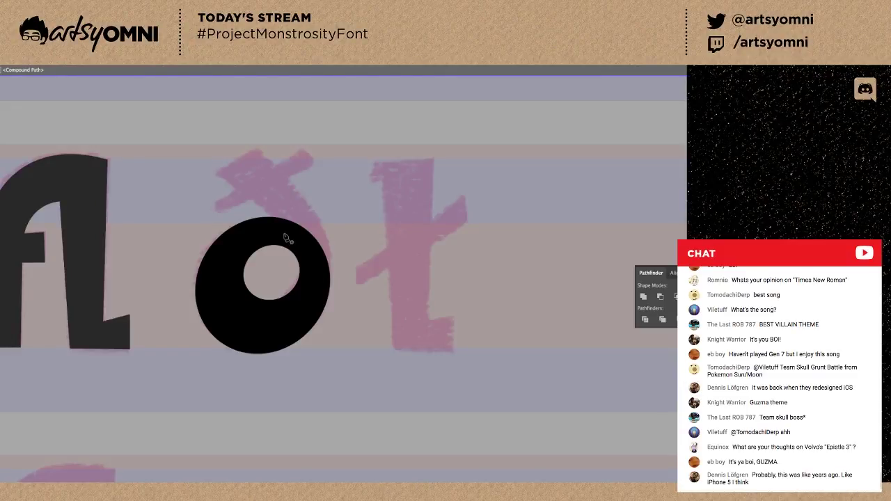
Paste a copy of the counter's right half in place and delete its lower anchor, leaving only the upper-right arc.
{"action": "left_click_drag", "start_coordinate": [286, 234], "coordinate": [247, 200]}
{"action": "key", "text": "a"}
{"action": "left_click", "coordinate": [300, 270]}
{"action": "left_click", "coordinate": [274, 246]}
{"action": "key", "text": "v"}
{"action": "left_click", "coordinate": [339, 255]}
{"action": "left_click", "coordinate": [305, 277]}
{"action": "left_click", "coordinate": [334, 256]}
{"action": "double_click", "coordinate": [335, 258]}
{"action": "key", "text": "ctrl+f"}
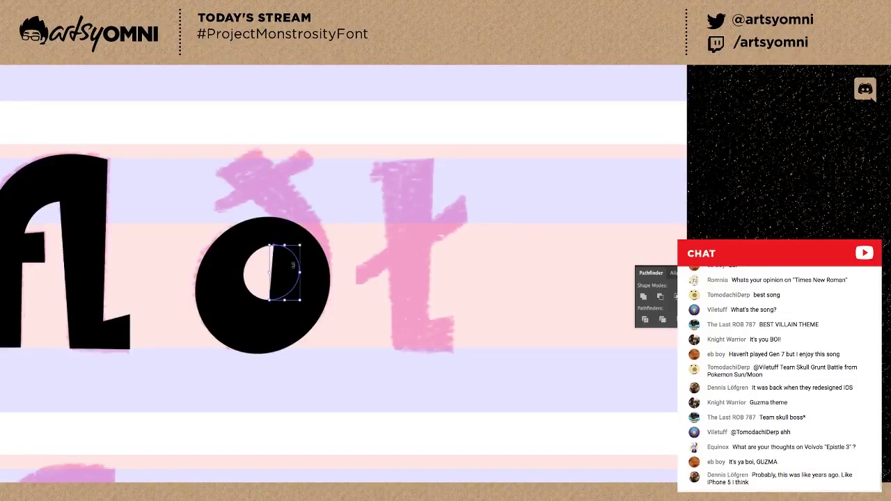
{"action": "left_click", "coordinate": [272, 304]}
{"action": "key", "text": "Delete"}
Move the arc's upper end to the sketched tip of the eth's stroke and angle its handle along the sketch.
{"action": "left_click", "coordinate": [274, 247]}
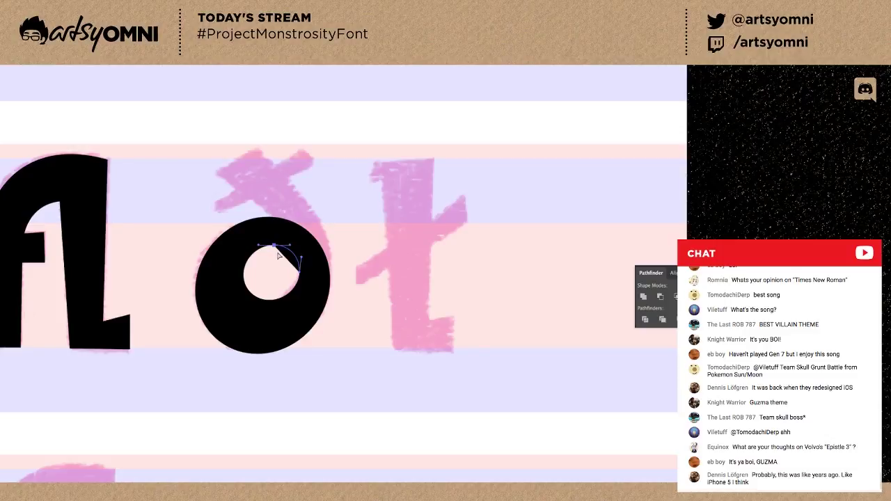
{"action": "left_click_drag", "start_coordinate": [273, 247], "coordinate": [287, 218]}
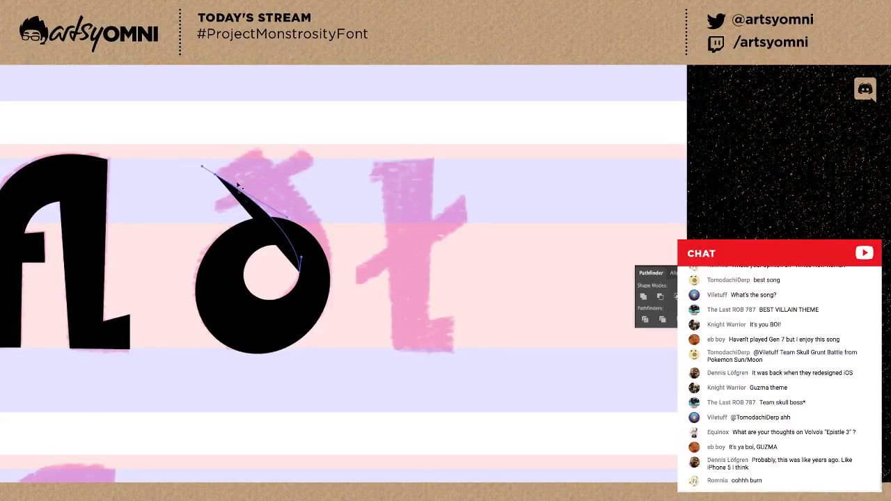
{"action": "left_click", "coordinate": [216, 176]}
Complete the eth's ascending stroke as a closed shape, tracing its angled tip and outer curve down to the bowl's outer edge.
{"action": "left_click", "coordinate": [238, 179]}
{"action": "left_click", "coordinate": [215, 176]}
{"action": "left_click", "coordinate": [258, 148]}
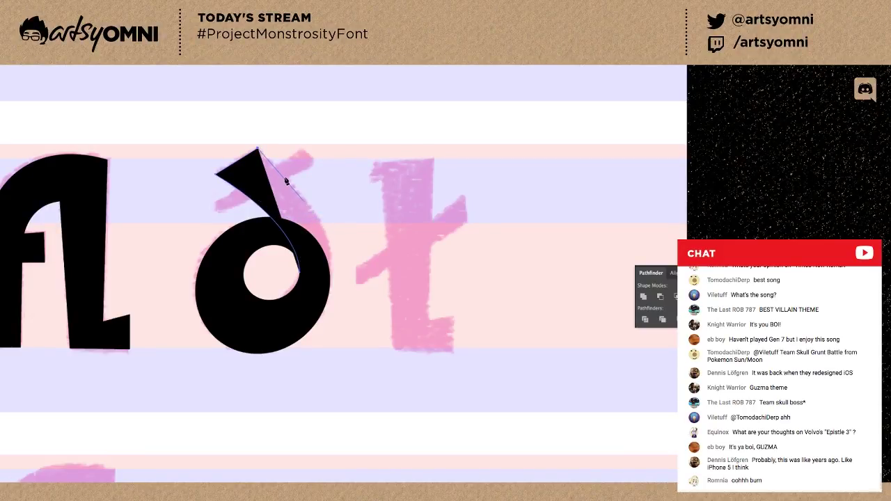
{"action": "left_click", "coordinate": [310, 203]}
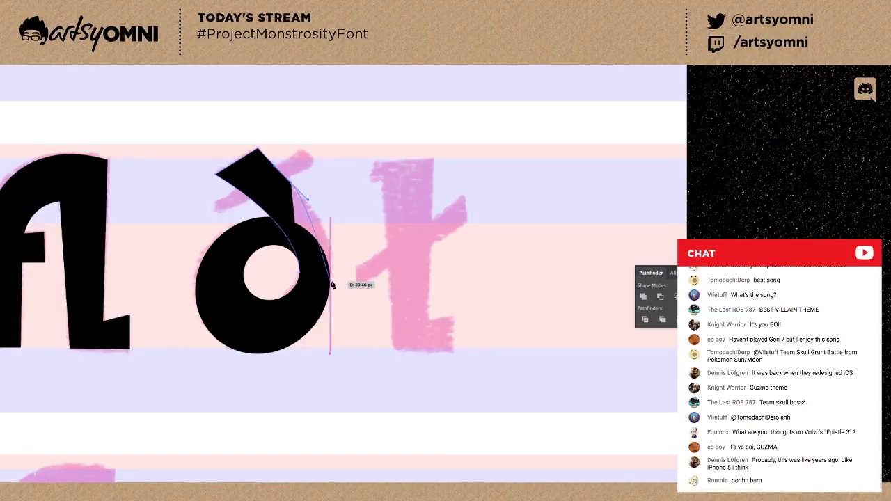
{"action": "left_click_drag", "start_coordinate": [332, 286], "coordinate": [329, 334]}
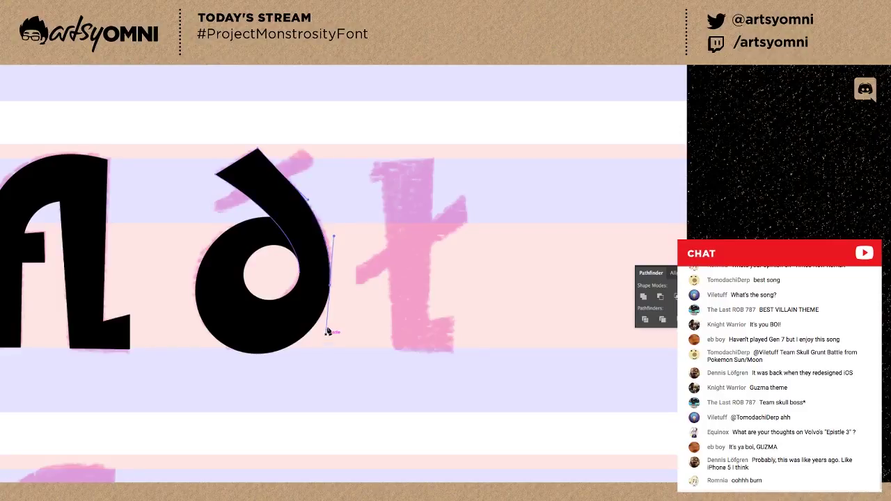
{"action": "left_click", "coordinate": [300, 272]}
{"action": "key", "text": "v"}
{"action": "left_click", "coordinate": [350, 310]}
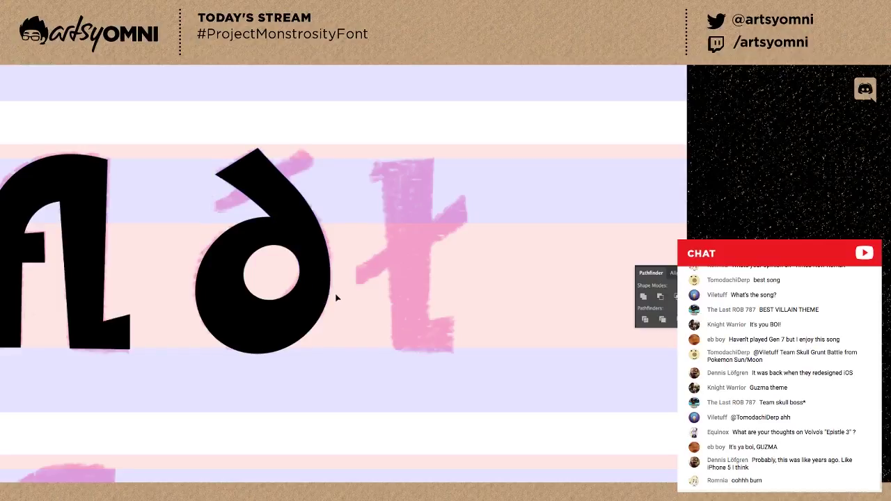
Shift the outer-edge anchors of the eth's bowl and stroke slightly outward together.
{"action": "left_click", "coordinate": [330, 290]}
{"action": "left_click_drag", "start_coordinate": [330, 290], "coordinate": [334, 285]}
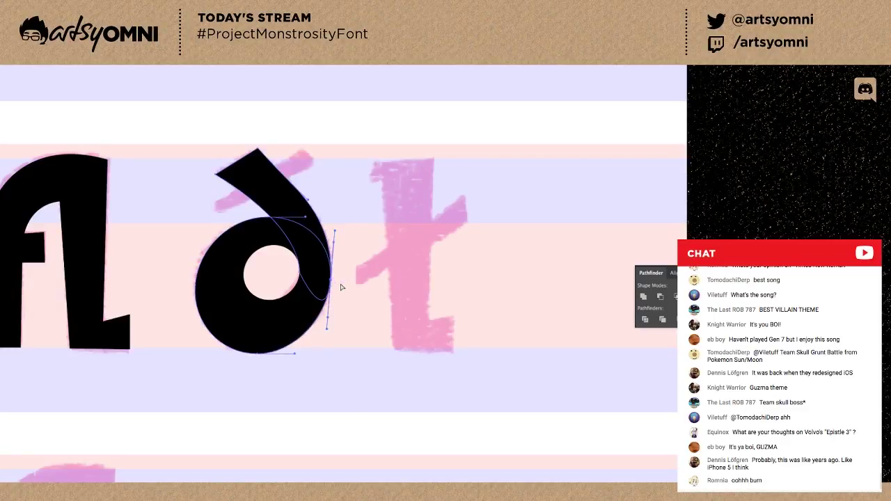
{"action": "key", "text": "Right"}
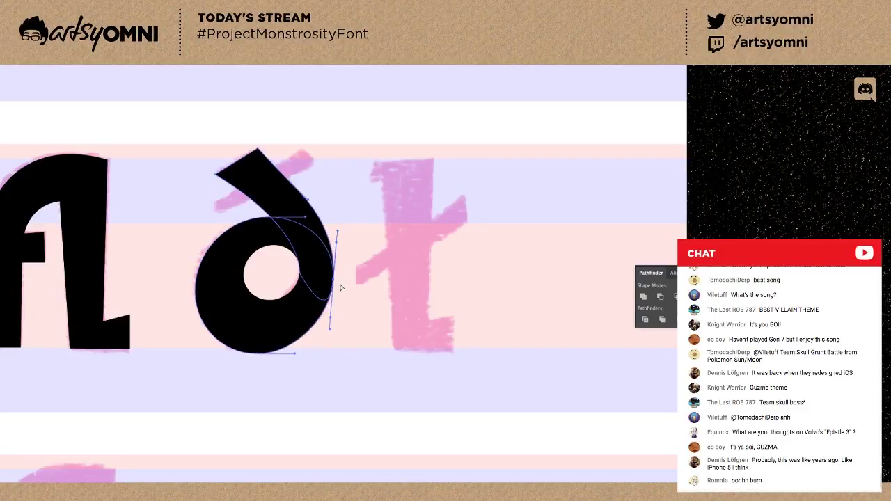
{"action": "key", "text": "Left"}
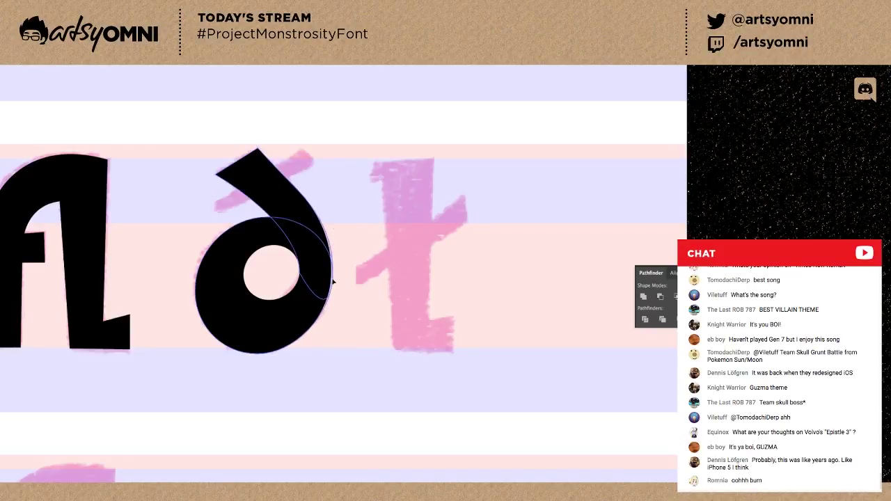
{"action": "left_click", "coordinate": [341, 285]}
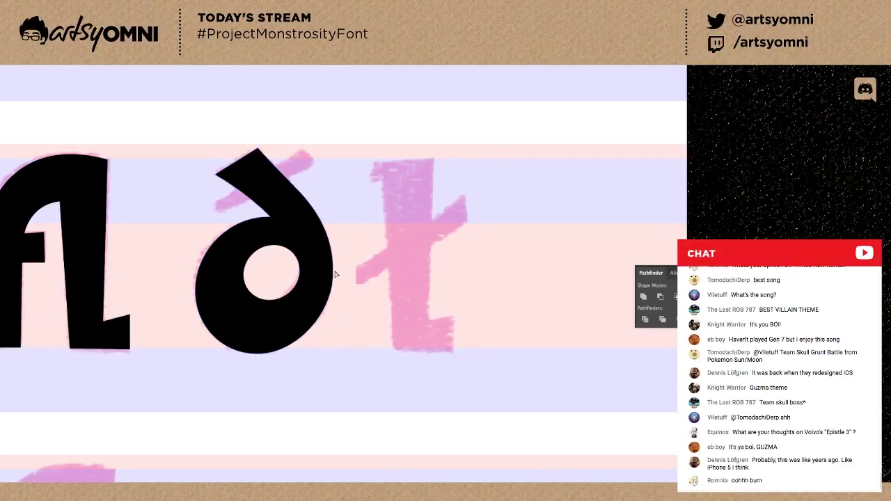
Adjust the upper anchor and handles on the stroke's outer edge to smooth its curve down into the bowl.
{"action": "left_click", "coordinate": [290, 184]}
{"action": "left_click_drag", "start_coordinate": [274, 166], "coordinate": [273, 163]}
{"action": "left_click", "coordinate": [291, 185]}
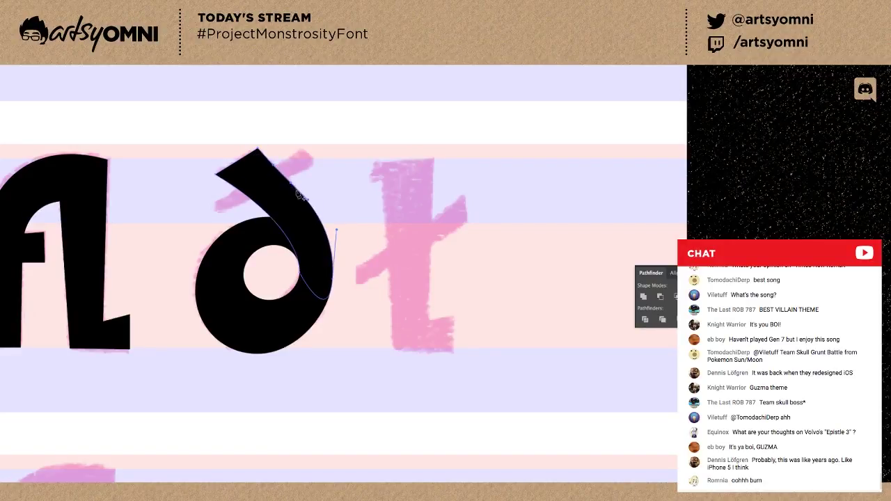
{"action": "left_click", "coordinate": [291, 184]}
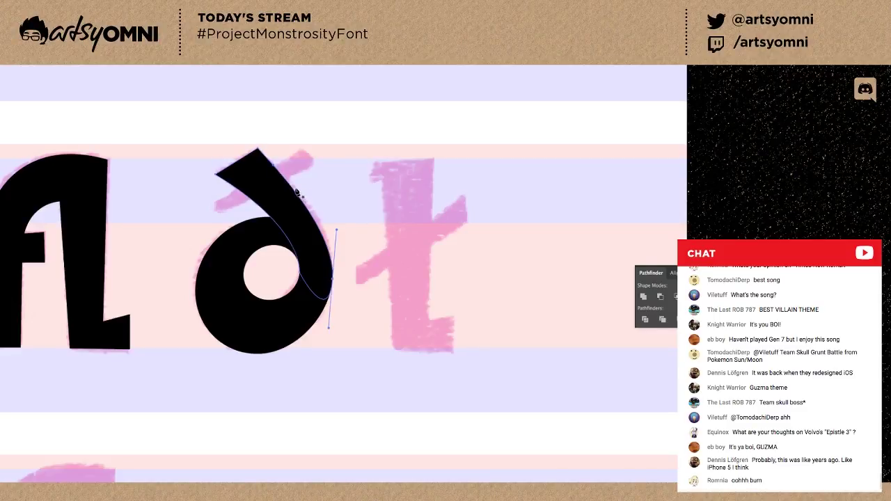
{"action": "left_click_drag", "start_coordinate": [292, 188], "coordinate": [296, 190]}
{"action": "left_click", "coordinate": [294, 185]}
{"action": "left_click", "coordinate": [319, 249]}
{"action": "left_click", "coordinate": [349, 274]}
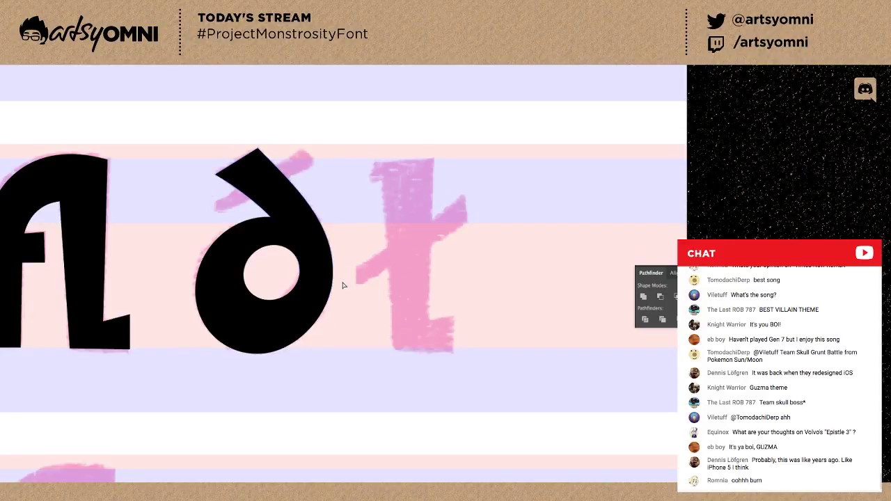
Refine the bowl's lower-right curve and unite the bowl with the ascending stroke.
{"action": "left_click", "coordinate": [322, 320]}
{"action": "left_click_drag", "start_coordinate": [322, 317], "coordinate": [321, 319]}
{"action": "left_click", "coordinate": [330, 278]}
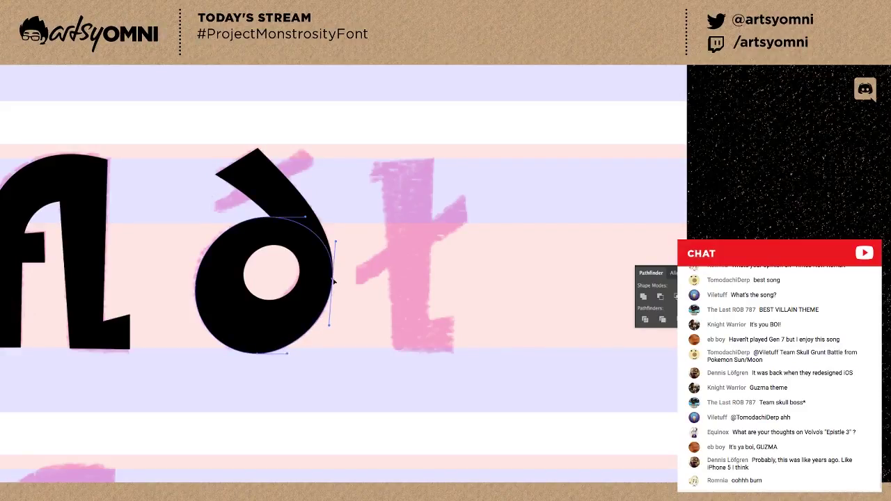
{"action": "key", "text": "v"}
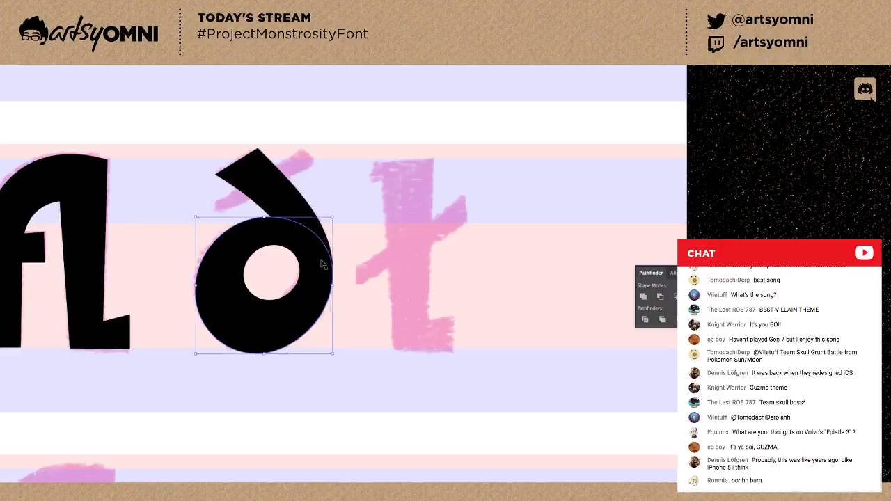
{"action": "left_click", "coordinate": [318, 240], "text": "shift"}
{"action": "left_click", "coordinate": [644, 297]}
Remove the redundant anchor where the stroke merges into the bowl's outer edge.
{"action": "key", "text": "a"}
{"action": "left_click", "coordinate": [332, 293]}
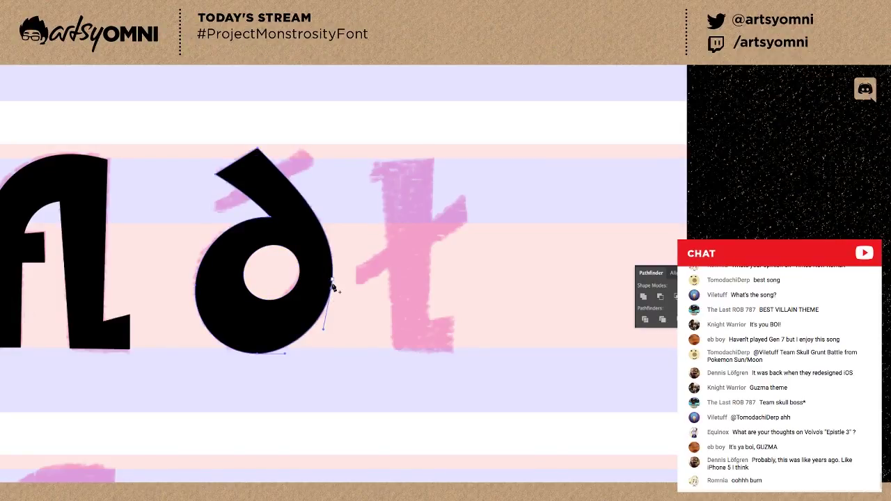
{"action": "left_click", "coordinate": [333, 293]}
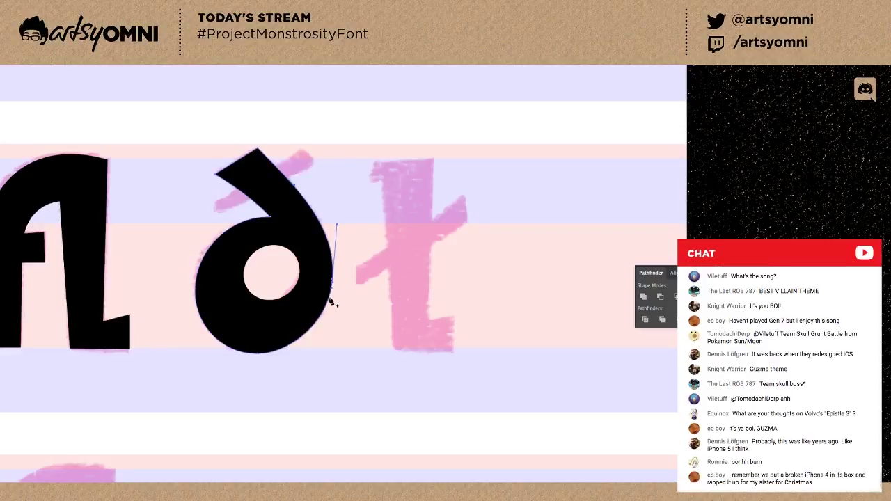
{"action": "left_click", "coordinate": [331, 290]}
{"action": "key", "text": "p"}
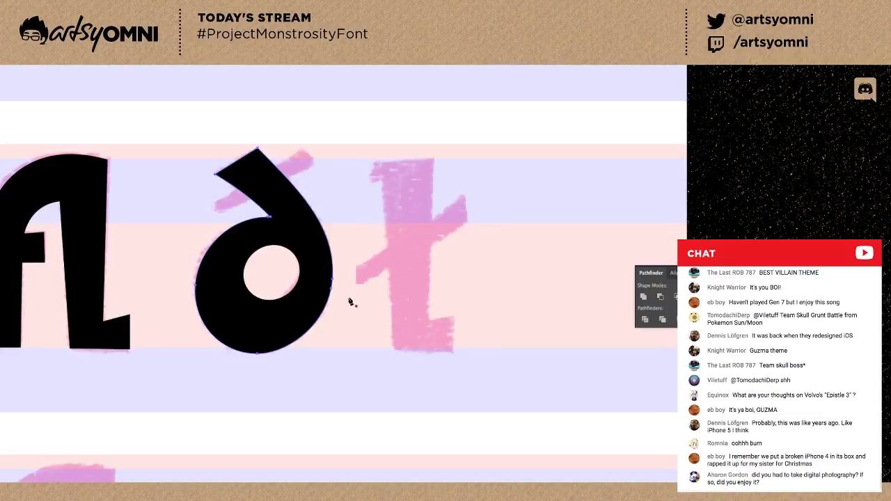
{"action": "key", "text": "ctrl+plus"}
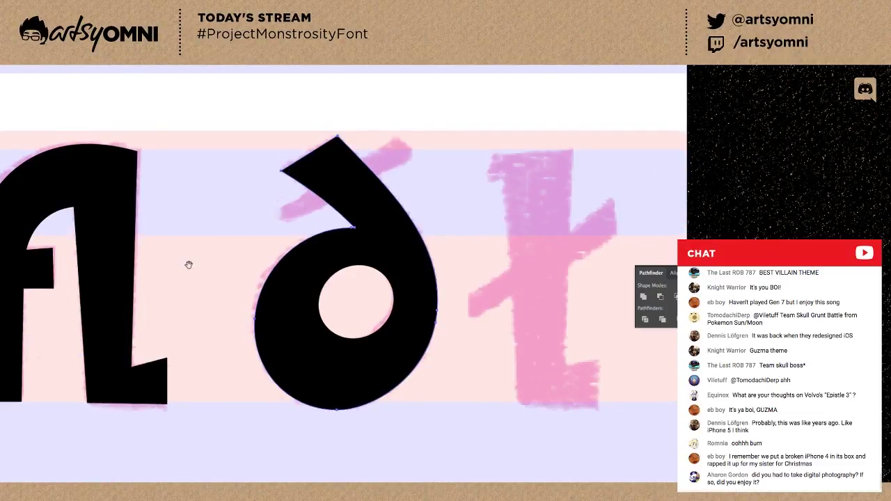
{"action": "left_click_drag", "start_coordinate": [207, 279], "coordinate": [128, 225]}
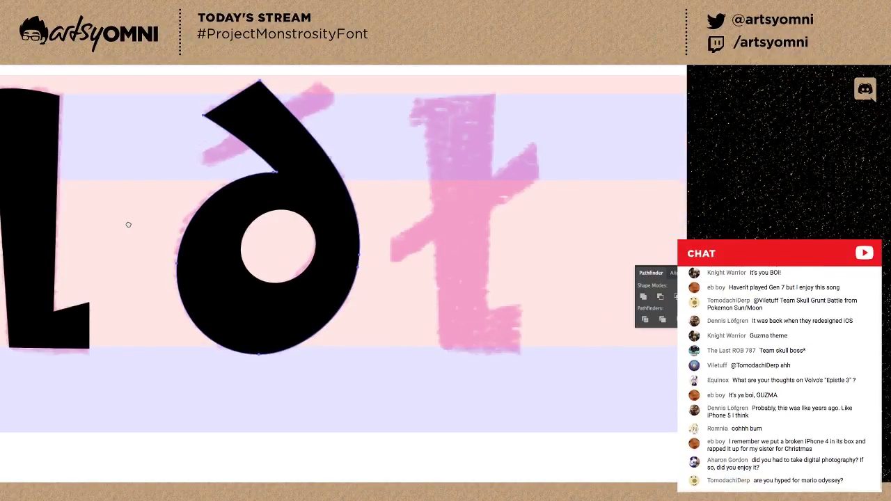
{"action": "left_click", "coordinate": [359, 272]}
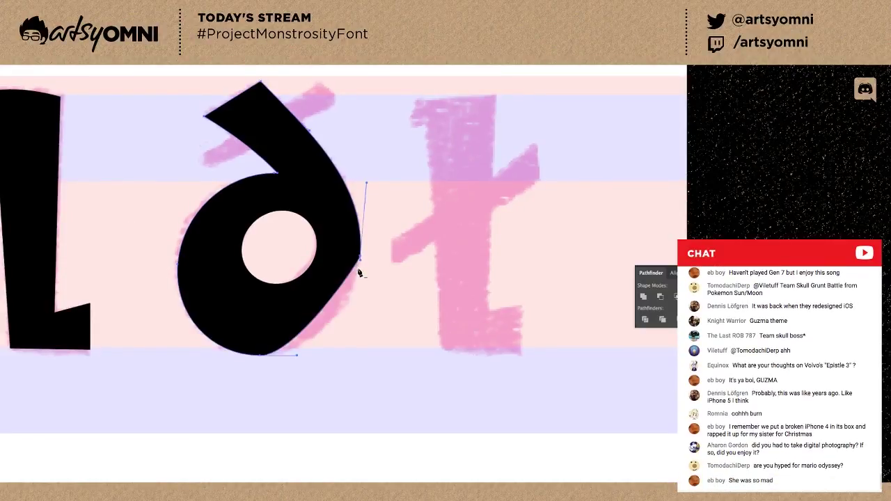
Reshape the bowl's flattened lower-right edge into a full, smooth curve by adjusting its handles.
{"action": "left_click_drag", "start_coordinate": [350, 275], "coordinate": [349, 287]}
{"action": "key", "text": "ctrl+z"}
{"action": "left_click", "coordinate": [344, 281]}
{"action": "left_click", "coordinate": [346, 302]}
{"action": "left_click_drag", "start_coordinate": [345, 303], "coordinate": [346, 308]}
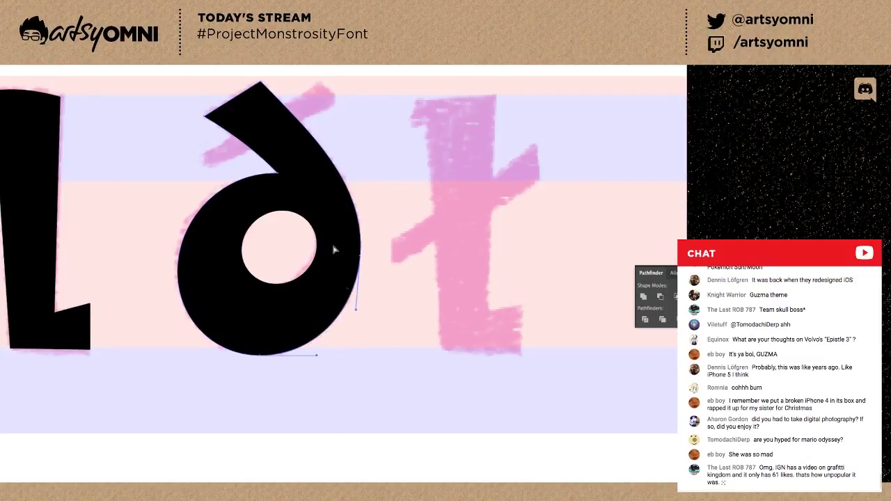
Draw a fresh ellipse over the eth's counter and fit it to the counter's size and position.
{"action": "left_click", "coordinate": [318, 247]}
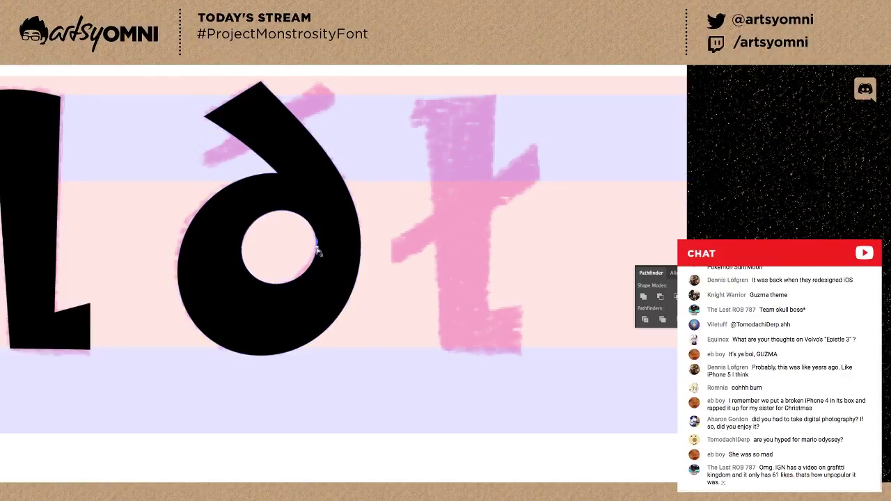
{"action": "key", "text": "v"}
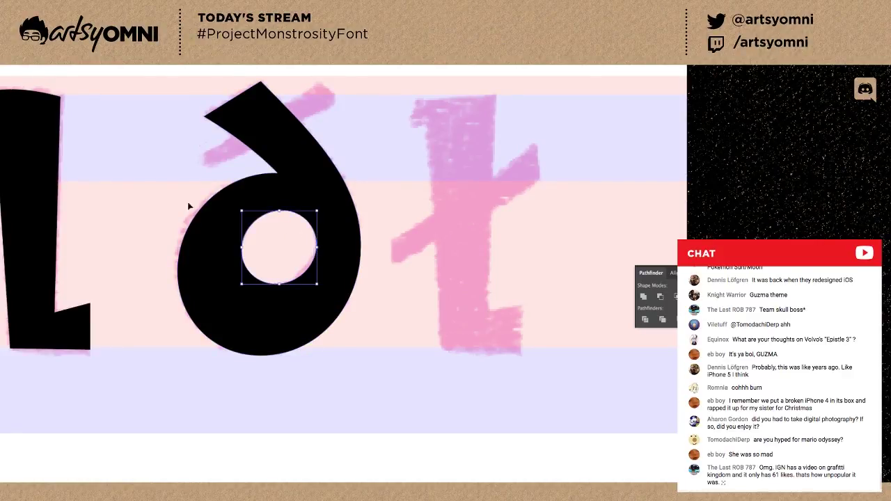
{"action": "key", "text": "l"}
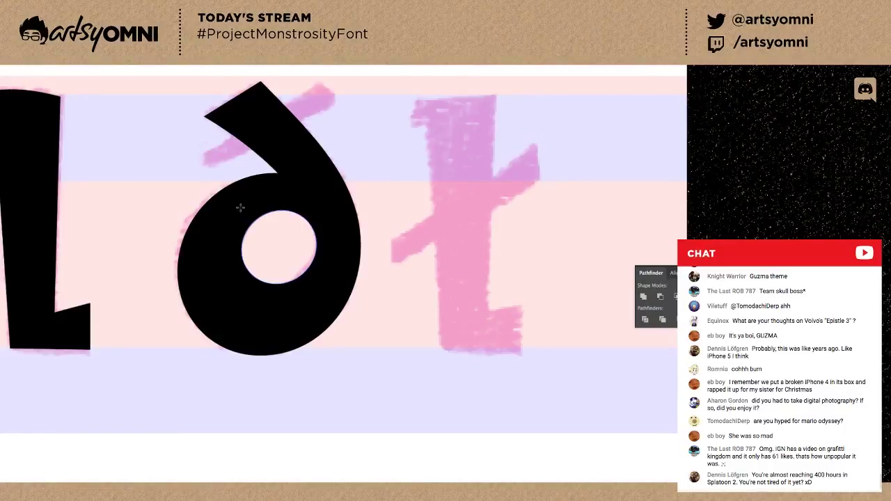
{"action": "left_click_drag", "start_coordinate": [253, 226], "coordinate": [315, 284]}
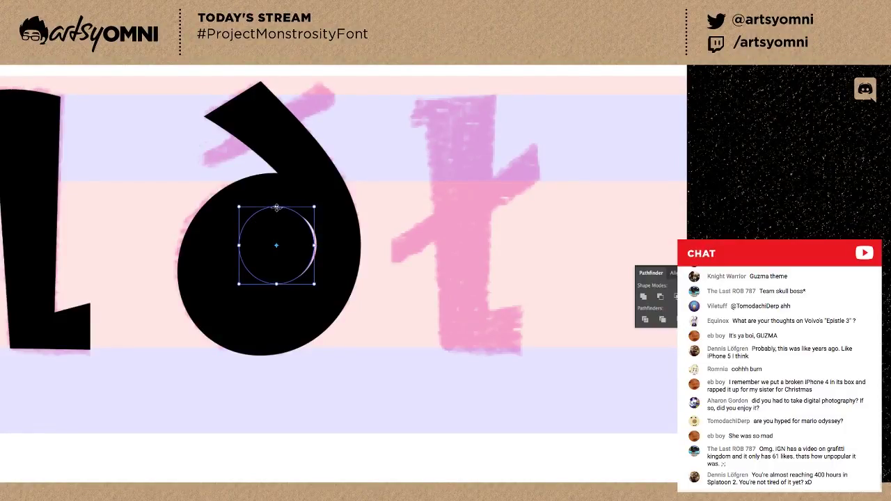
{"action": "left_click_drag", "start_coordinate": [279, 210], "coordinate": [278, 211]}
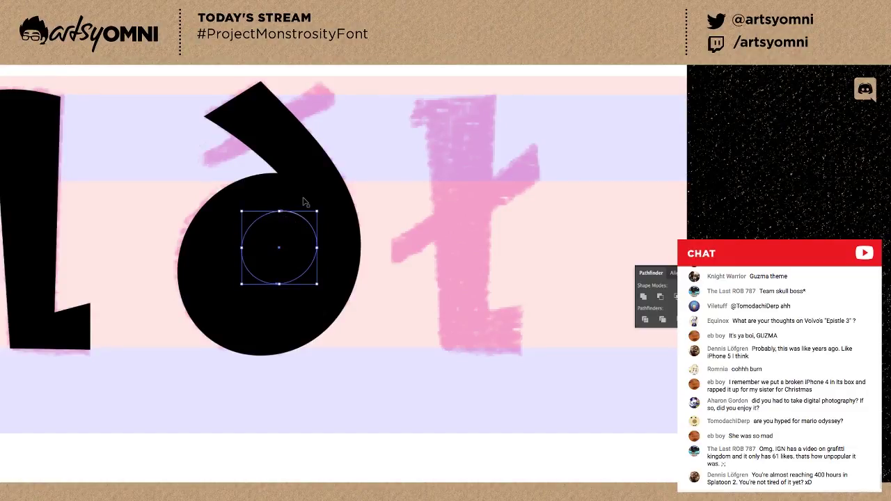
Delete the old counter, paste the new ellipse in place and subtract it from the eth's body.
{"action": "double_click", "coordinate": [318, 238]}
{"action": "left_click", "coordinate": [315, 237]}
{"action": "key", "text": "Delete"}
{"action": "left_click", "coordinate": [265, 245]}
{"action": "double_click", "coordinate": [135, 243]}
{"action": "key", "text": "ctrl+v"}
{"action": "key", "text": "ctrl+f"}
{"action": "left_click", "coordinate": [324, 330], "text": "shift"}
{"action": "left_click", "coordinate": [659, 297]}
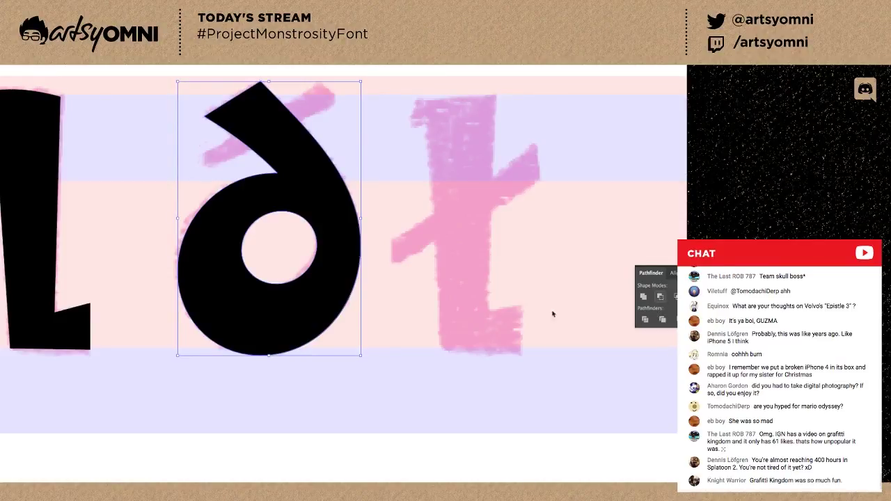
Trace the eth's slanted crossbar as a four-cornered shape over the sketch and straighten its lower edge.
{"action": "left_click", "coordinate": [392, 298]}
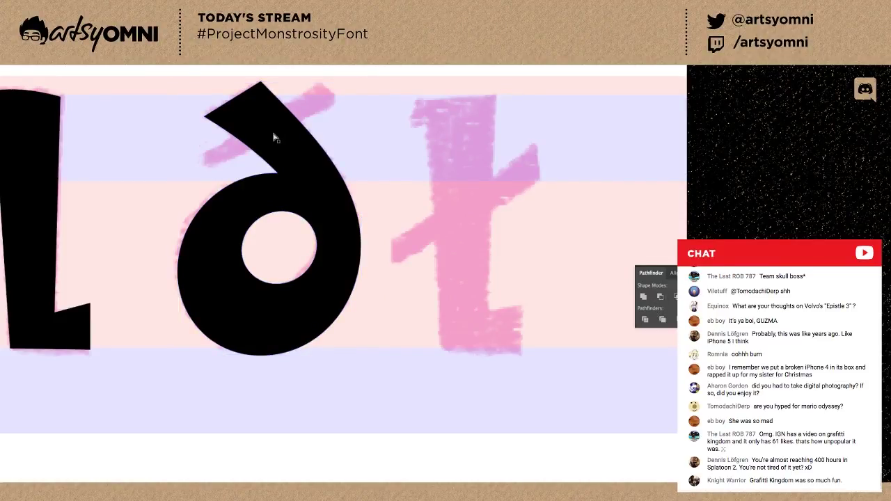
{"action": "left_click", "coordinate": [202, 152]}
{"action": "left_click", "coordinate": [320, 82]}
{"action": "left_click", "coordinate": [342, 105]}
{"action": "left_click", "coordinate": [205, 168]}
{"action": "left_click", "coordinate": [205, 170]}
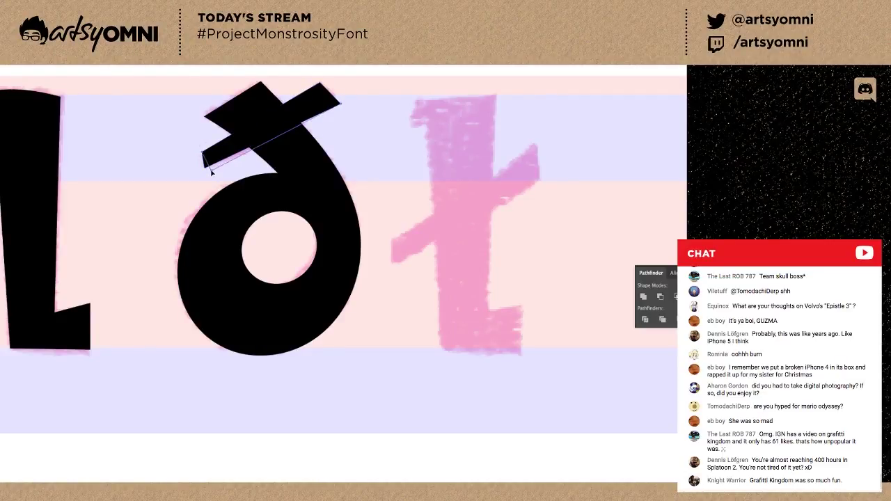
{"action": "left_click_drag", "start_coordinate": [213, 174], "coordinate": [350, 102]}
{"action": "left_click", "coordinate": [361, 109]}
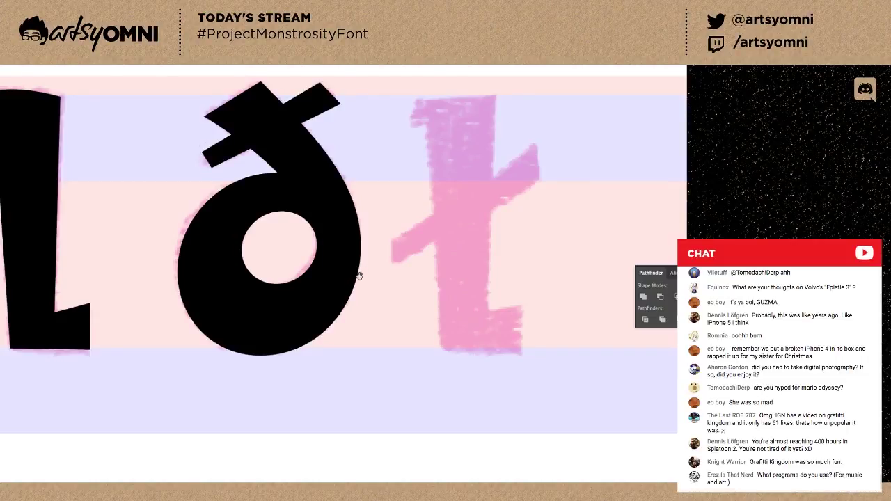
Examine the eth alongside the traced f-ligatures and the remaining sketched ligatures, punctuation and math symbols.
{"action": "left_click_drag", "start_coordinate": [368, 270], "coordinate": [363, 294]}
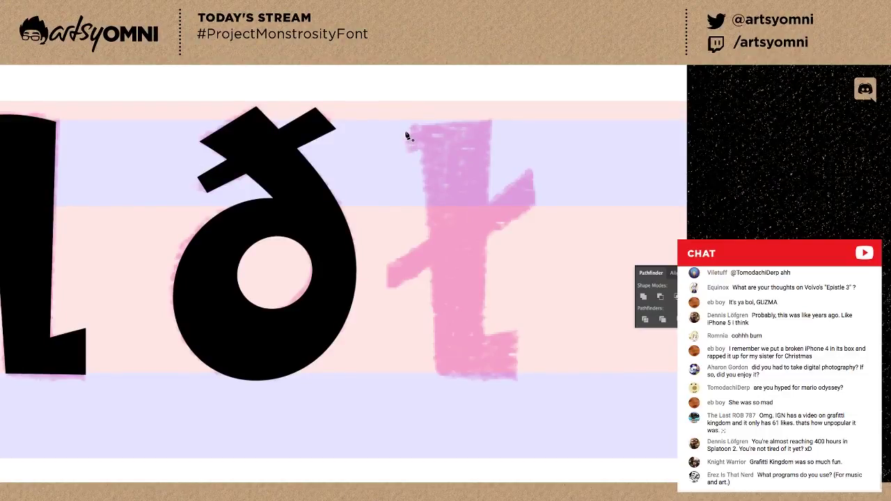
{"action": "key", "text": "ctrl+minus"}
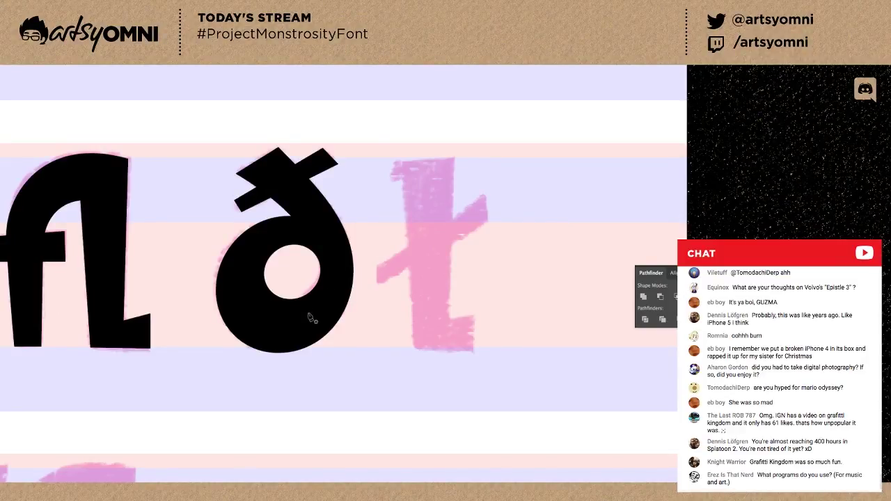
{"action": "key", "text": "ctrl+minus"}
{"action": "left_click_drag", "start_coordinate": [305, 322], "coordinate": [394, 253]}
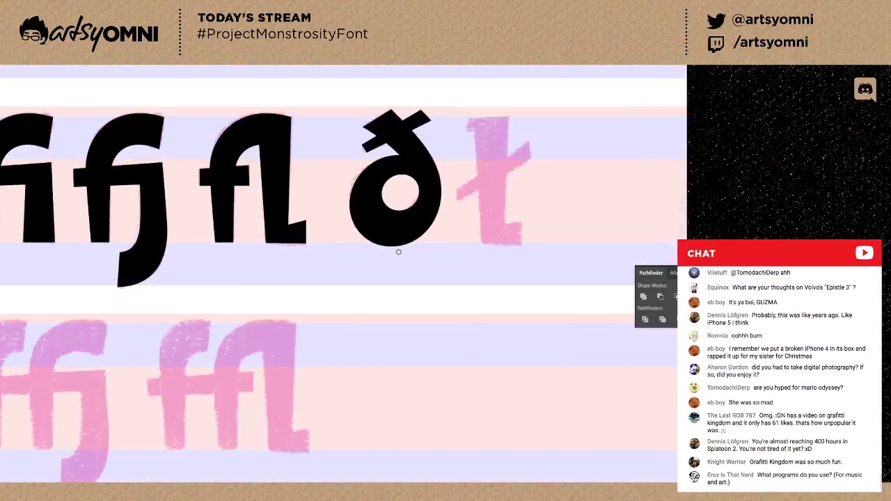
{"action": "left_click_drag", "start_coordinate": [338, 297], "coordinate": [364, 286]}
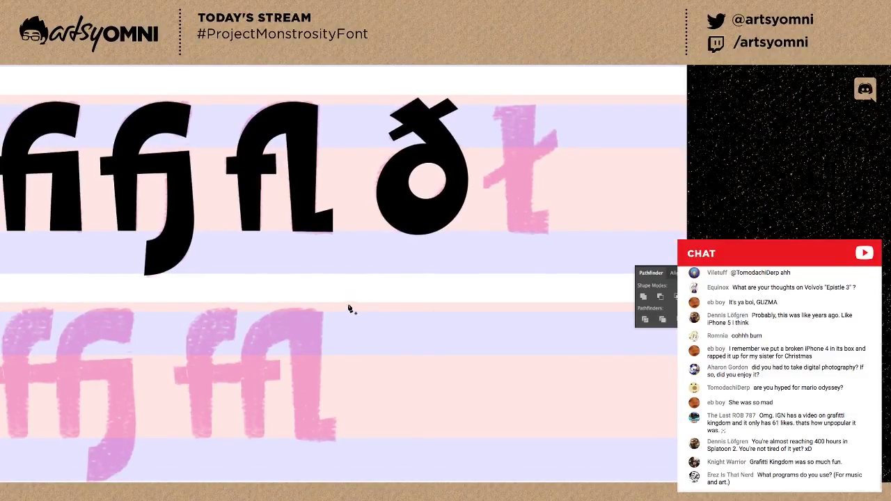
{"action": "key", "text": "ctrl+minus"}
{"action": "key", "text": "ctrl+minus"}
{"action": "left_click_drag", "start_coordinate": [278, 315], "coordinate": [396, 261]}
{"action": "left_click_drag", "start_coordinate": [333, 314], "coordinate": [512, 274]}
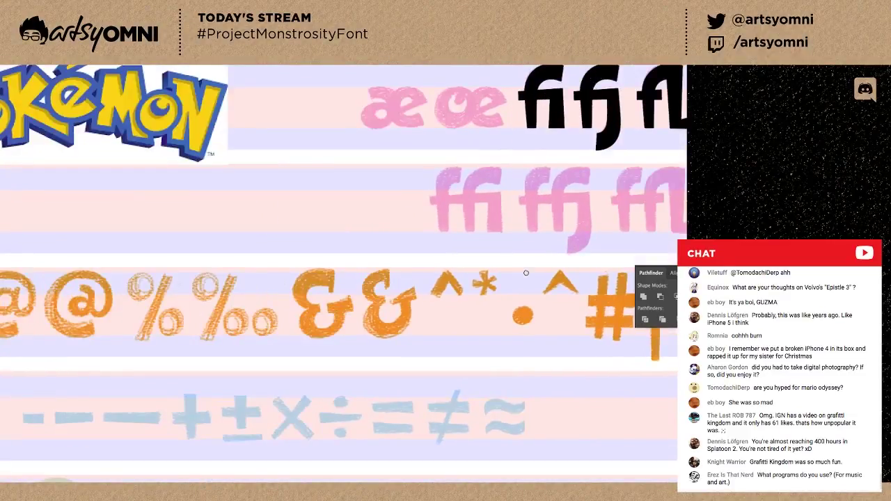
{"action": "scroll", "coordinate": [303, 298], "scroll_direction": "down", "scroll_amount": 1}
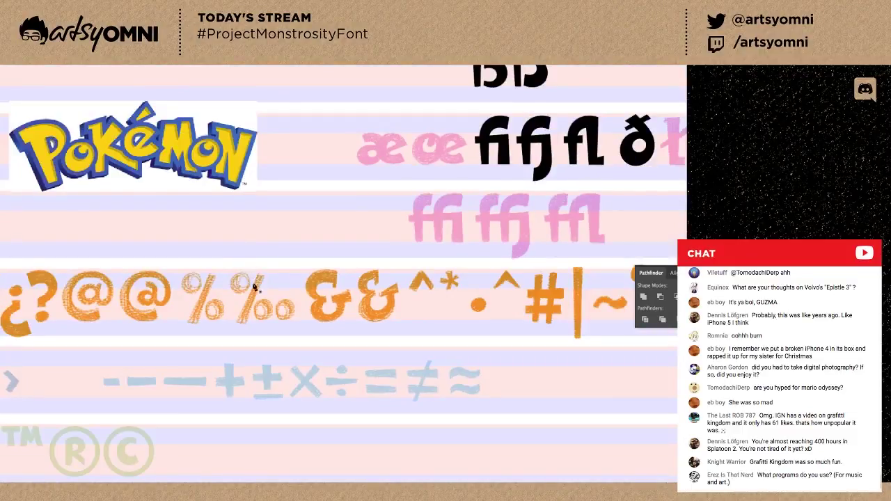
Draw a black ellipse over the sketched period at the start of the orange punctuation row.
{"action": "left_click_drag", "start_coordinate": [243, 303], "coordinate": [375, 293]}
{"action": "key", "text": "ctrl+equal"}
{"action": "key", "text": "ctrl+equal"}
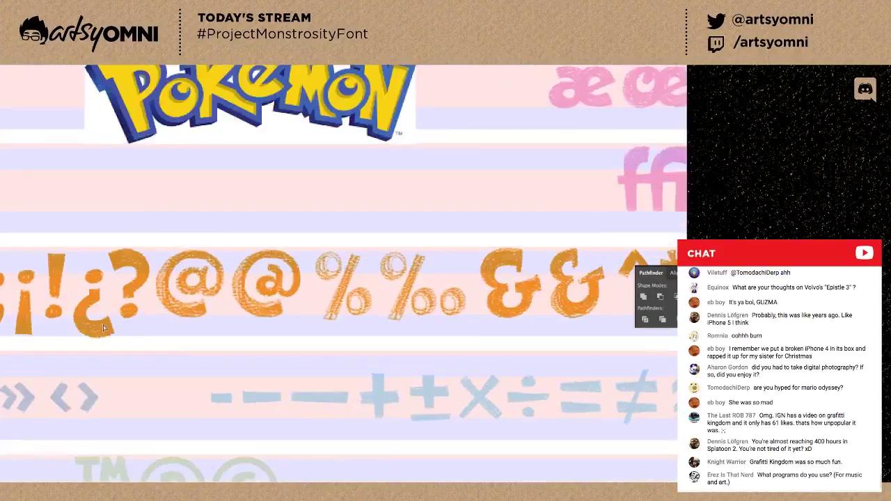
{"action": "left_click_drag", "start_coordinate": [124, 298], "coordinate": [210, 297]}
{"action": "mouse_move", "coordinate": [83, 307]}
{"action": "left_mouse_down"}
{"action": "mouse_move", "coordinate": [230, 295]}
{"action": "mouse_move", "coordinate": [316, 301]}
{"action": "left_mouse_up"}
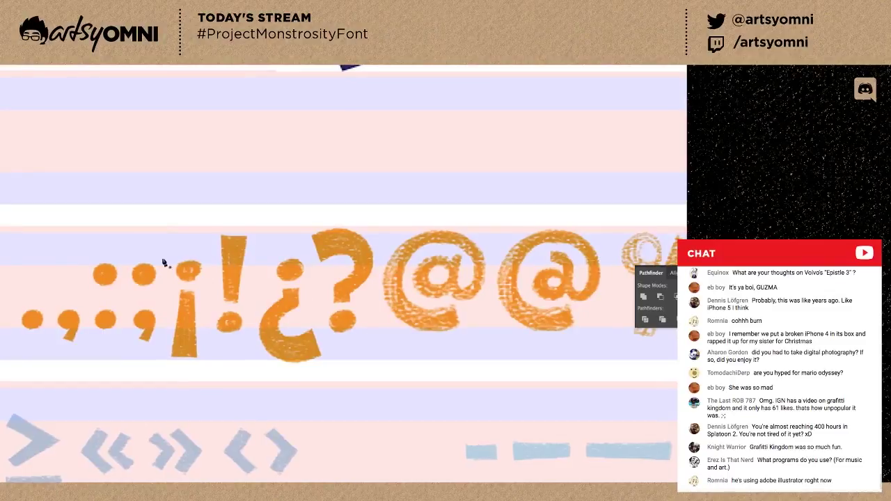
{"action": "key", "text": "ctrl+equal"}
{"action": "left_click_drag", "start_coordinate": [59, 351], "coordinate": [160, 330]}
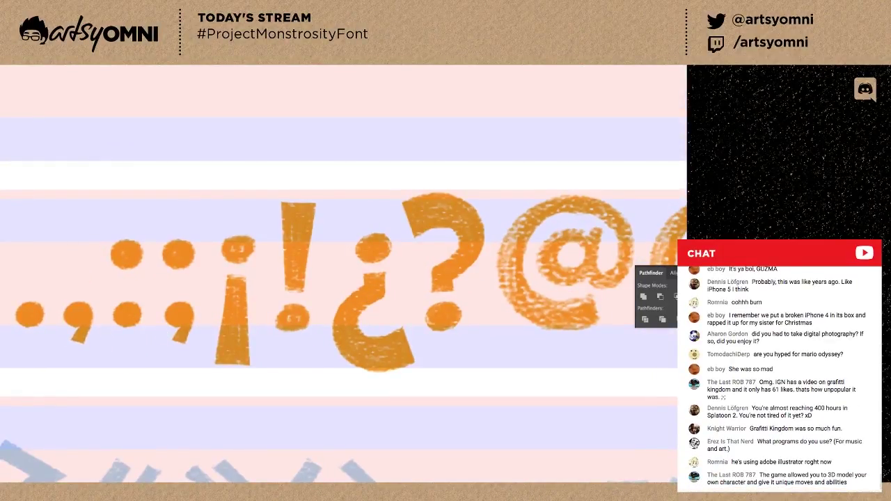
{"action": "mouse_move", "coordinate": [23, 307]}
{"action": "left_mouse_down"}
{"action": "mouse_move", "coordinate": [48, 331]}
{"action": "mouse_move", "coordinate": [45, 314]}
{"action": "left_mouse_up"}
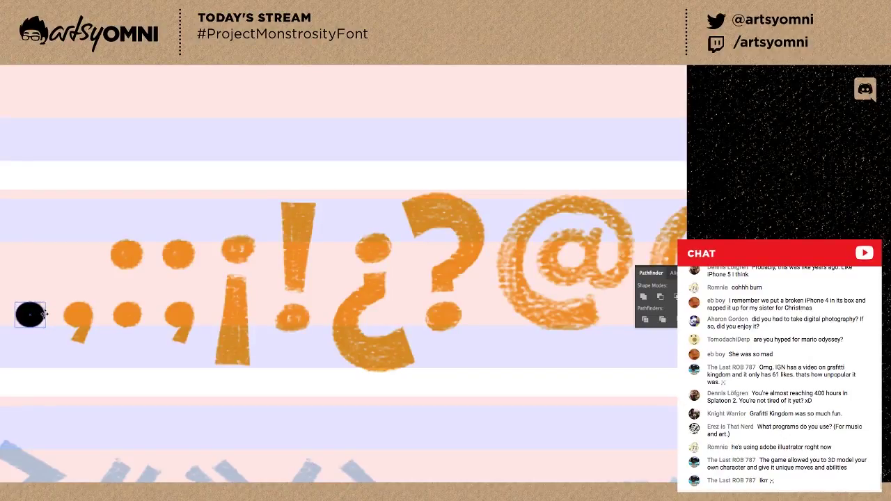
{"action": "left_click", "coordinate": [43, 315]}
Widen the period's ellipse slightly and extend its upper edge to fit the sketched dot.
{"action": "key", "text": "ctrl+plus"}
{"action": "key", "text": "ctrl+plus"}
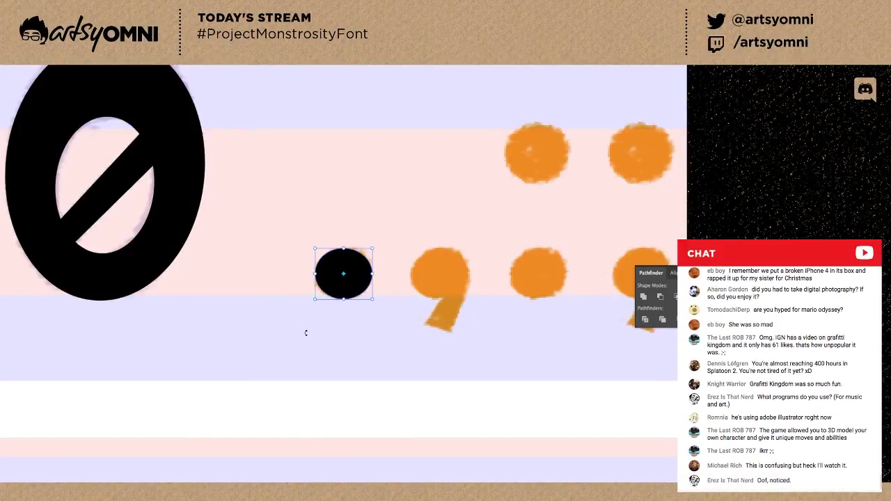
{"action": "key", "text": "ctrl+plus"}
{"action": "key", "text": "ctrl+plus"}
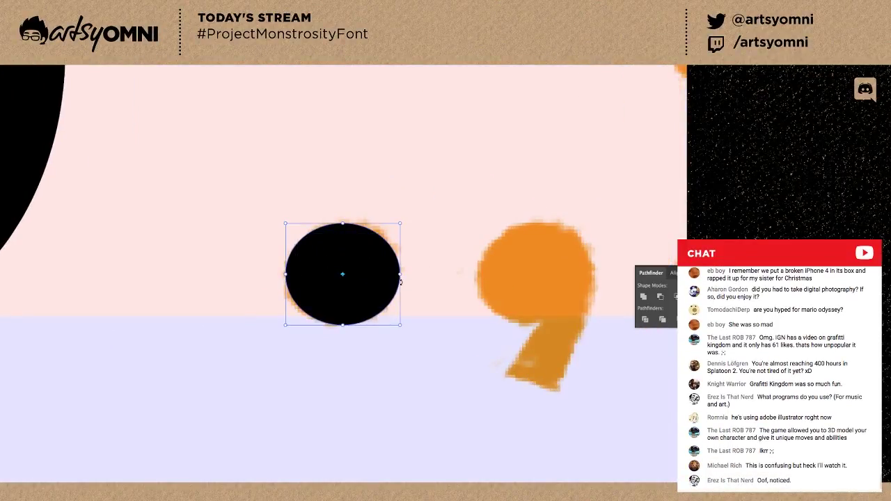
{"action": "key", "text": "ctrl+plus"}
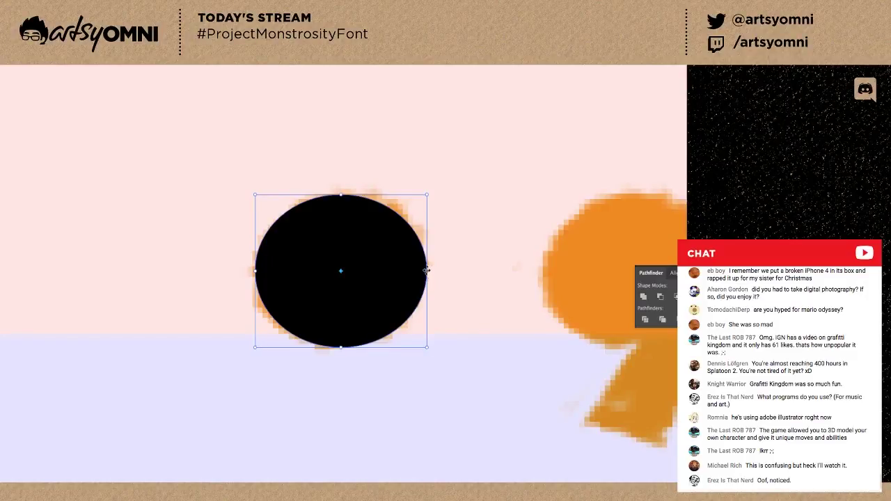
{"action": "left_click_drag", "start_coordinate": [429, 263], "coordinate": [430, 270]}
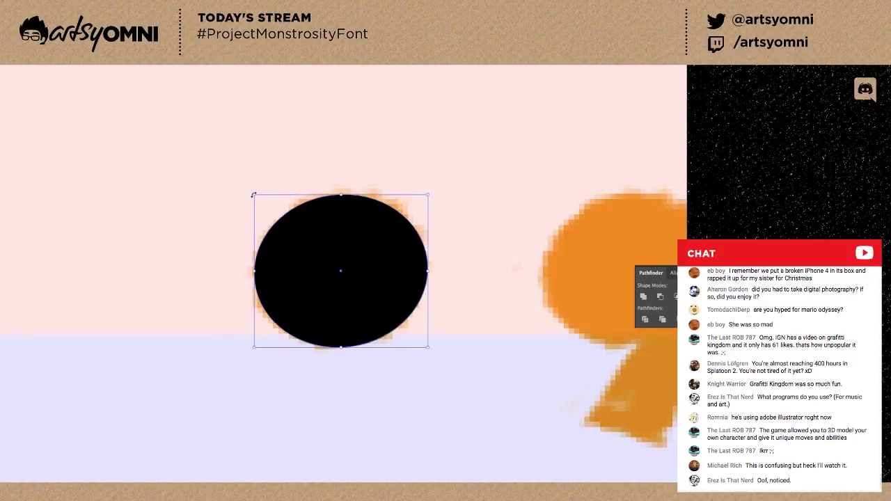
{"action": "left_click_drag", "start_coordinate": [252, 195], "coordinate": [252, 192]}
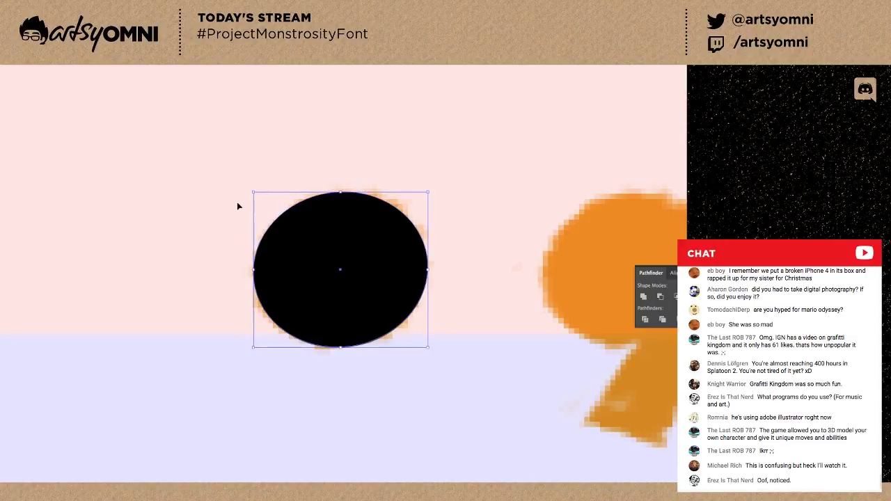
{"action": "left_click", "coordinate": [400, 395]}
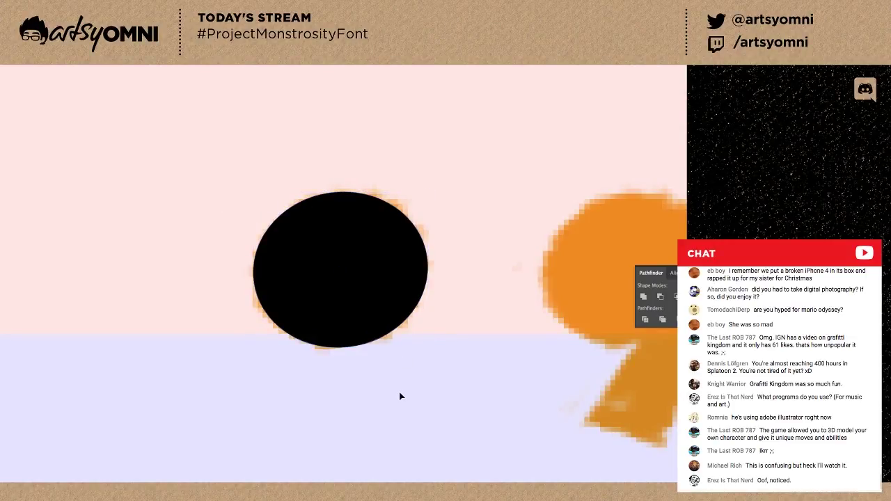
Duplicate the finished period onto the round head of the neighbouring sketched comma.
{"action": "key", "text": "ctrl+minus"}
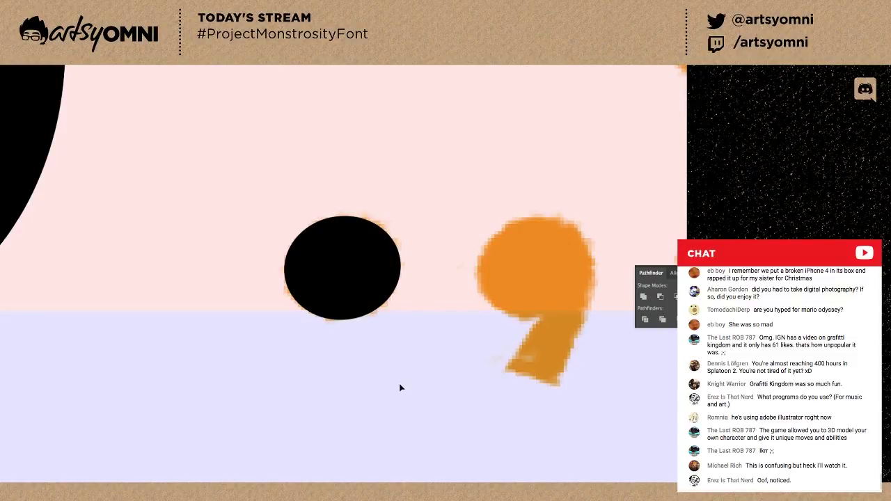
{"action": "left_click_drag", "start_coordinate": [399, 375], "coordinate": [296, 378]}
{"action": "key", "text": "ctrl+minus"}
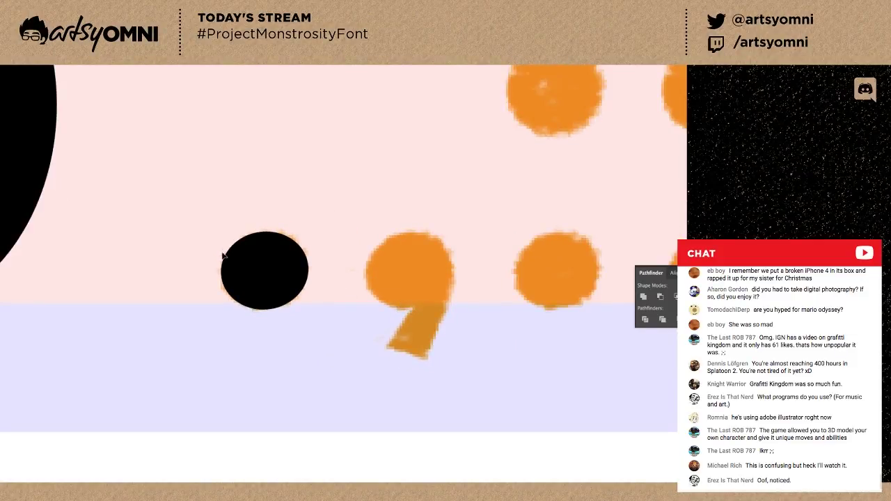
{"action": "left_click", "coordinate": [264, 278]}
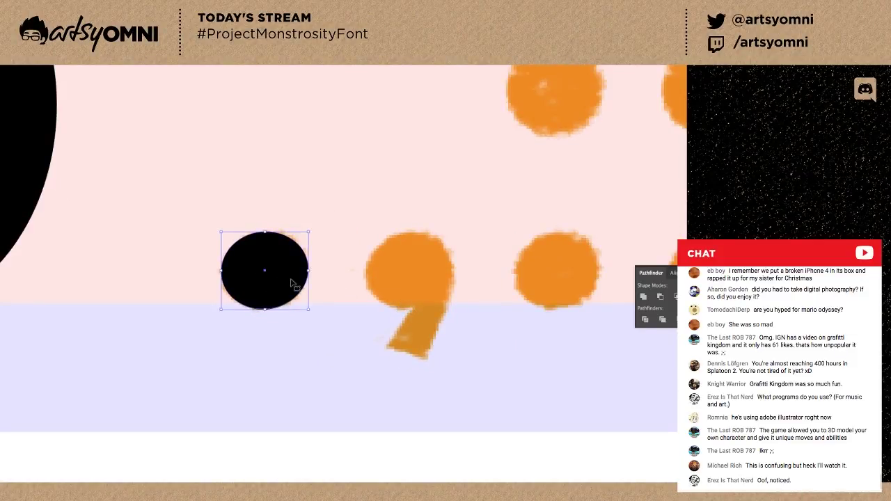
{"action": "left_click", "coordinate": [424, 306]}
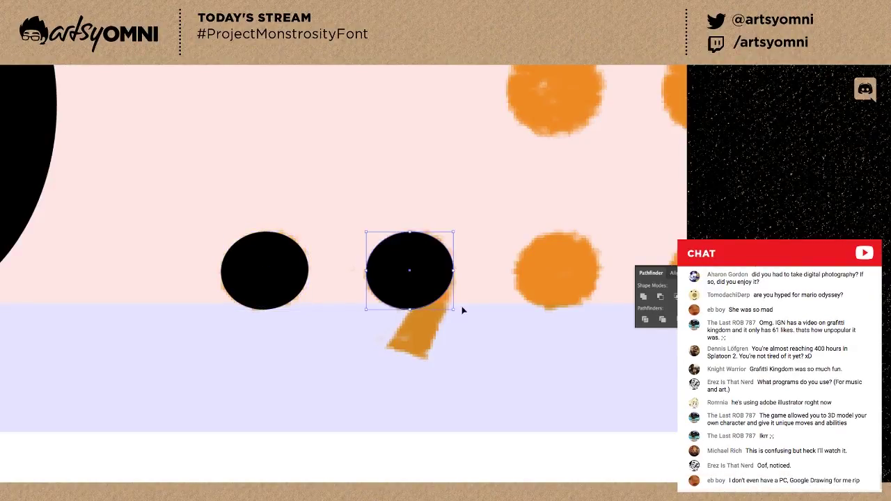
Remove the lower-right curve of the comma's head and draw its slanted tail over the sketch with the Pen tool.
{"action": "left_click", "coordinate": [464, 314]}
{"action": "left_click_drag", "start_coordinate": [437, 301], "coordinate": [458, 275]}
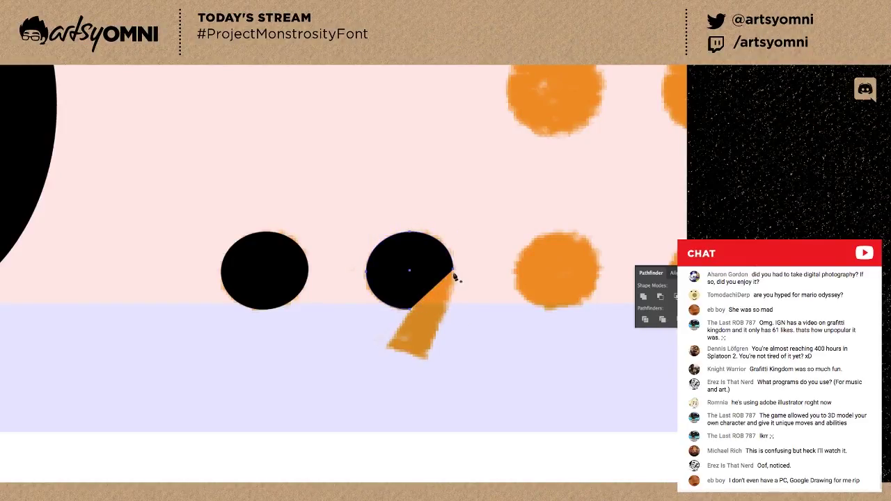
{"action": "left_click", "coordinate": [453, 271]}
{"action": "key", "text": "p"}
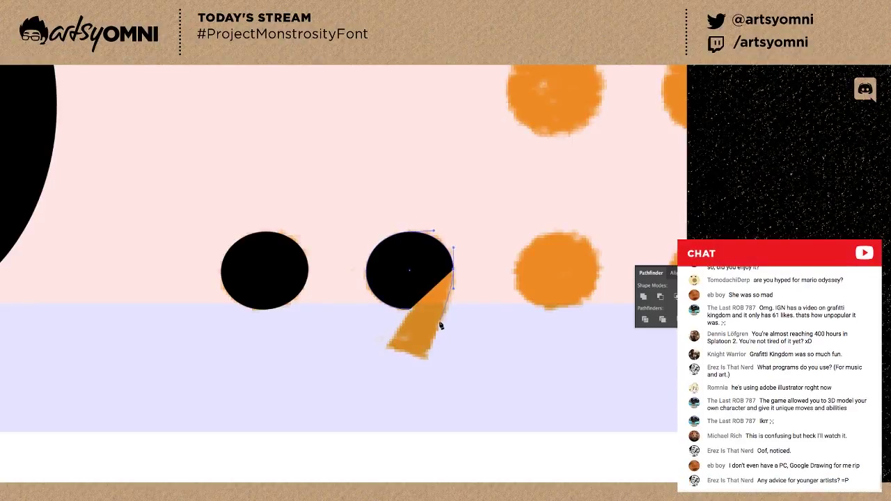
{"action": "left_click_drag", "start_coordinate": [437, 330], "coordinate": [429, 347]}
{"action": "left_click", "coordinate": [424, 359]}
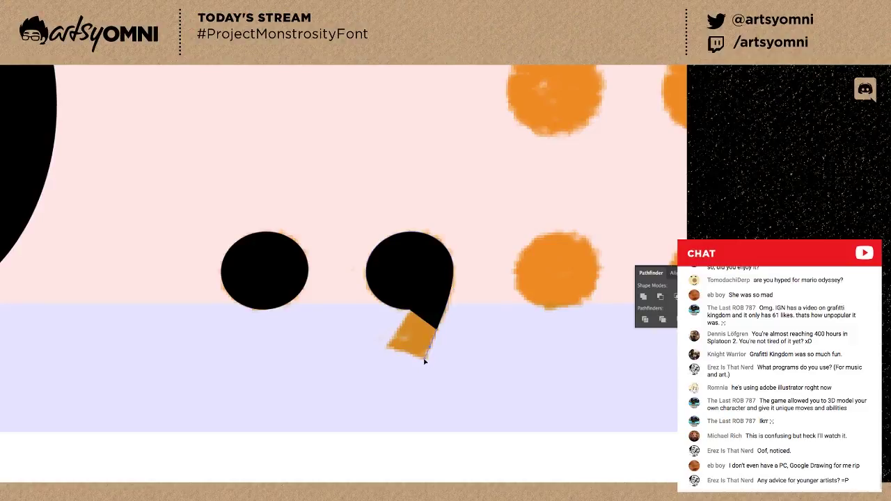
{"action": "left_click", "coordinate": [387, 346]}
{"action": "left_click", "coordinate": [410, 312]}
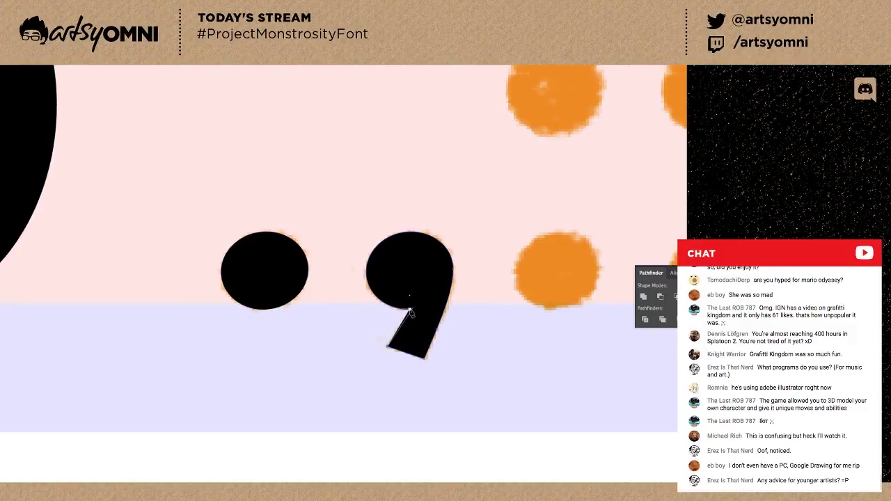
{"action": "key", "text": "v"}
{"action": "left_click", "coordinate": [379, 364]}
Duplicate the period and comma onto the lower parts of the sketched colon and semicolon, and align the colon's dot with its sketch.
{"action": "scroll", "coordinate": [379, 367], "scroll_direction": "down", "scroll_amount": 2}
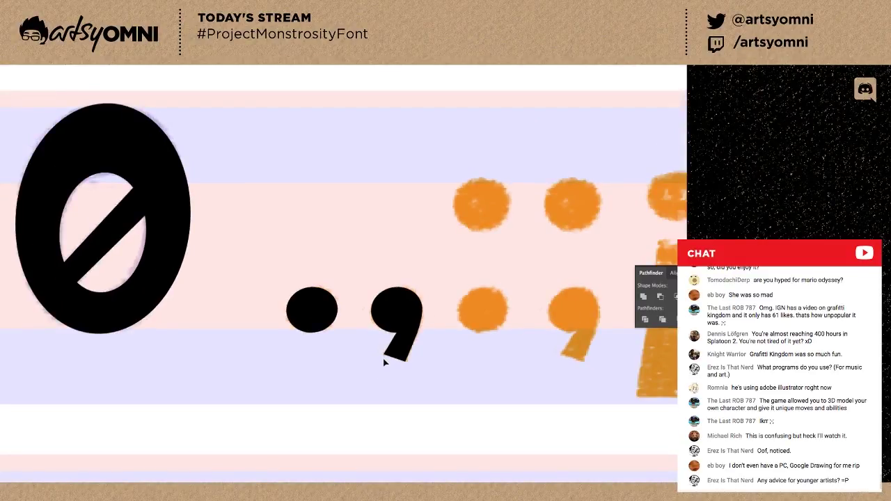
{"action": "scroll", "coordinate": [384, 354], "scroll_direction": "up", "scroll_amount": 1}
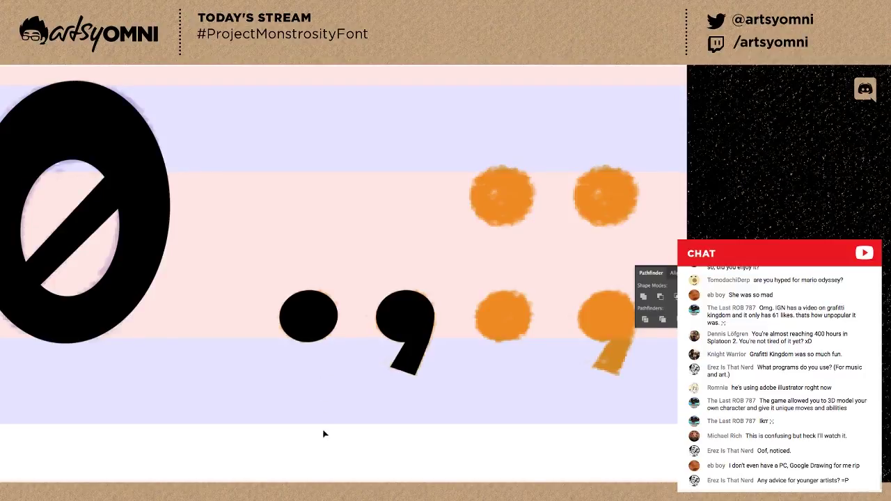
{"action": "left_click_drag", "start_coordinate": [309, 396], "coordinate": [255, 404]}
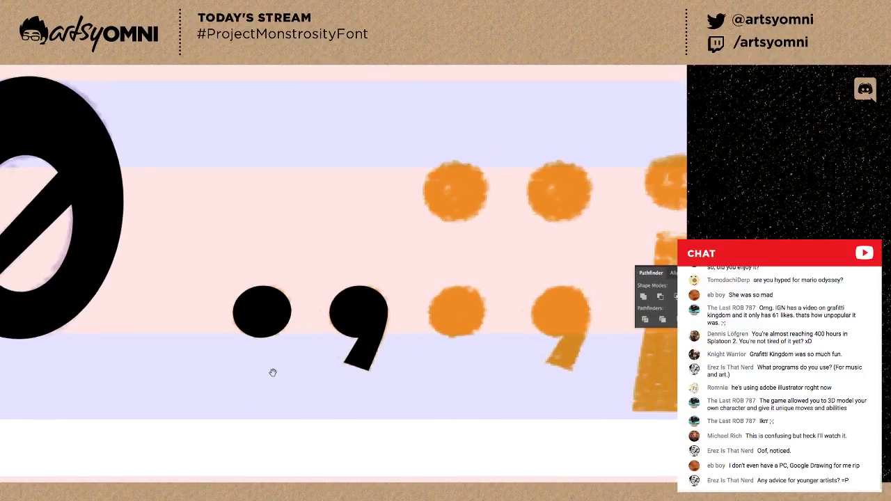
{"action": "left_click", "coordinate": [287, 320]}
{"action": "left_click", "coordinate": [349, 324], "text": "shift"}
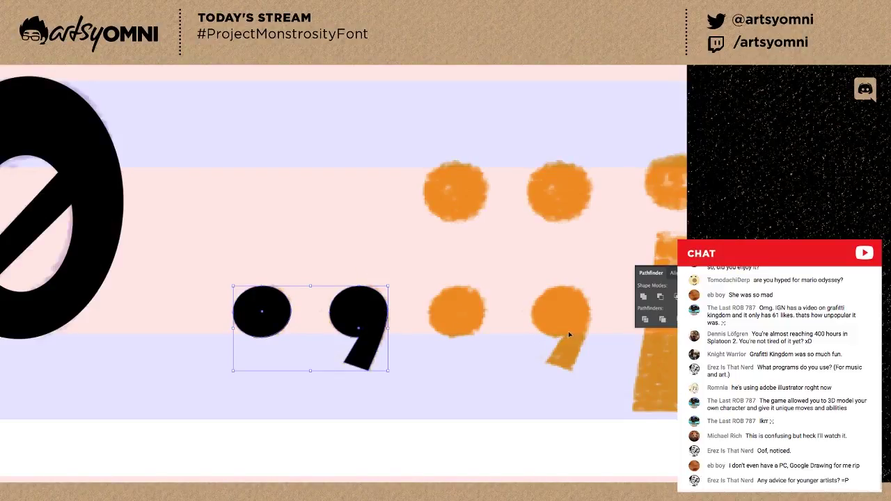
{"action": "left_click_drag", "start_coordinate": [569, 335], "coordinate": [569, 339]}
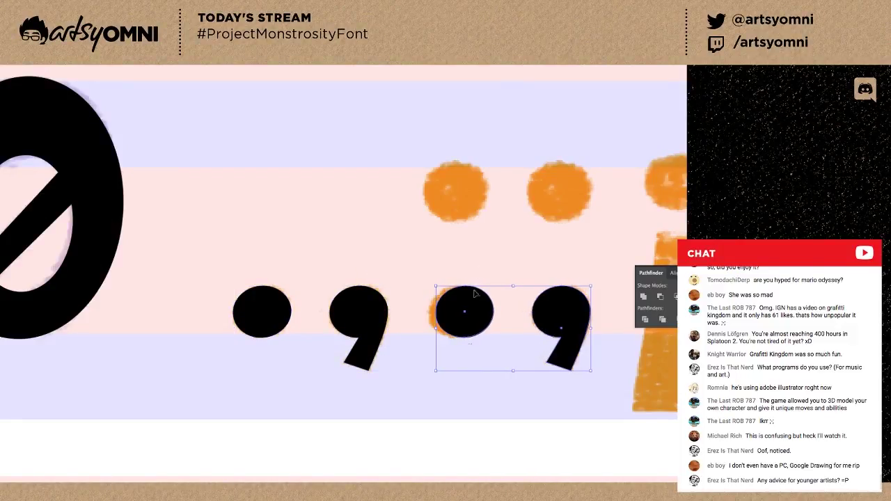
{"action": "left_click", "coordinate": [462, 401]}
{"action": "left_click_drag", "start_coordinate": [476, 331], "coordinate": [469, 333]}
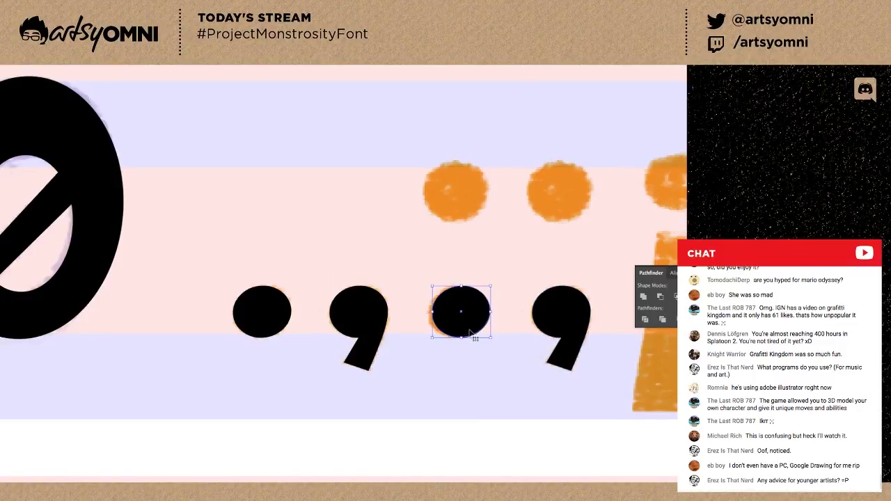
{"action": "left_click", "coordinate": [480, 364]}
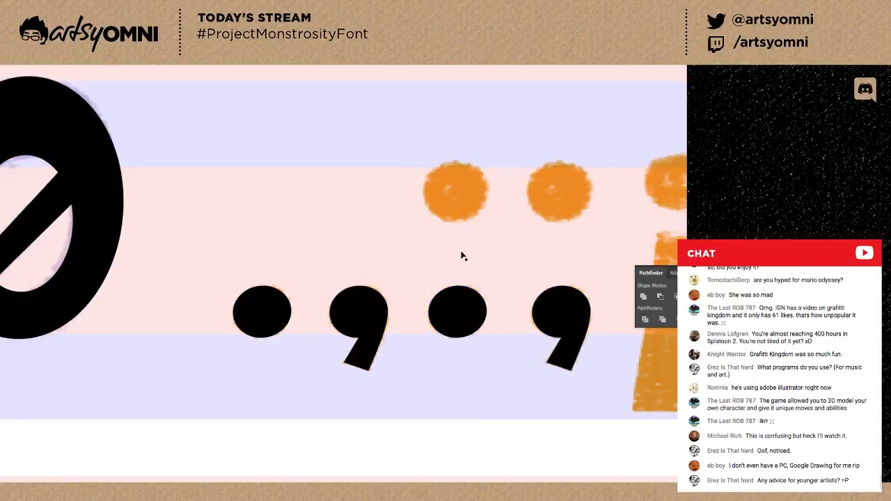
Add a copy of the dot over the colon's upper dot and enlarge it to fit the sketch.
{"action": "left_click", "coordinate": [466, 192]}
{"action": "left_click_drag", "start_coordinate": [485, 169], "coordinate": [491, 191]}
{"action": "left_click", "coordinate": [511, 222]}
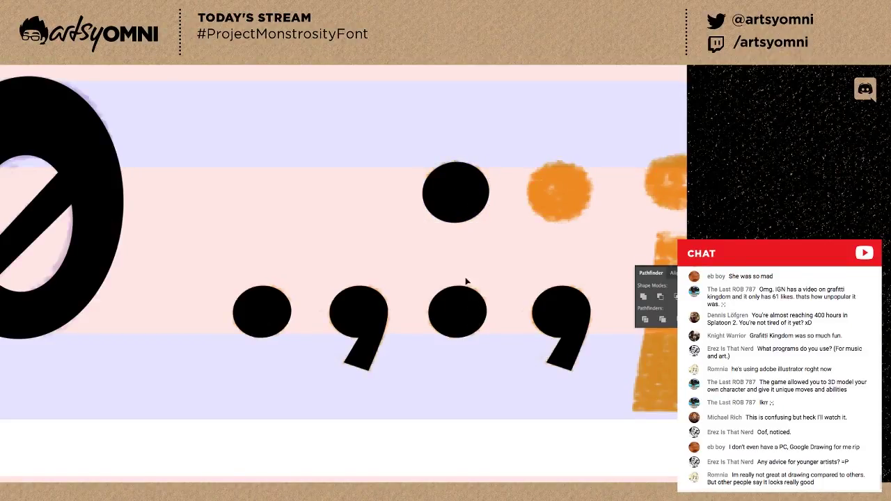
Duplicate the colon's two dots onto the semicolon, with the larger one covering its sketched upper dot.
{"action": "left_click", "coordinate": [459, 302]}
{"action": "left_click", "coordinate": [459, 214], "text": "shift"}
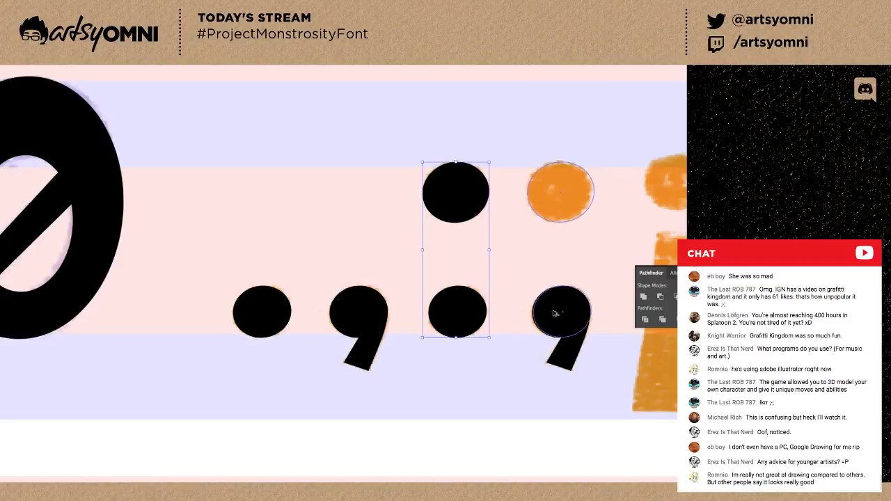
{"action": "left_click_drag", "start_coordinate": [555, 311], "coordinate": [556, 311]}
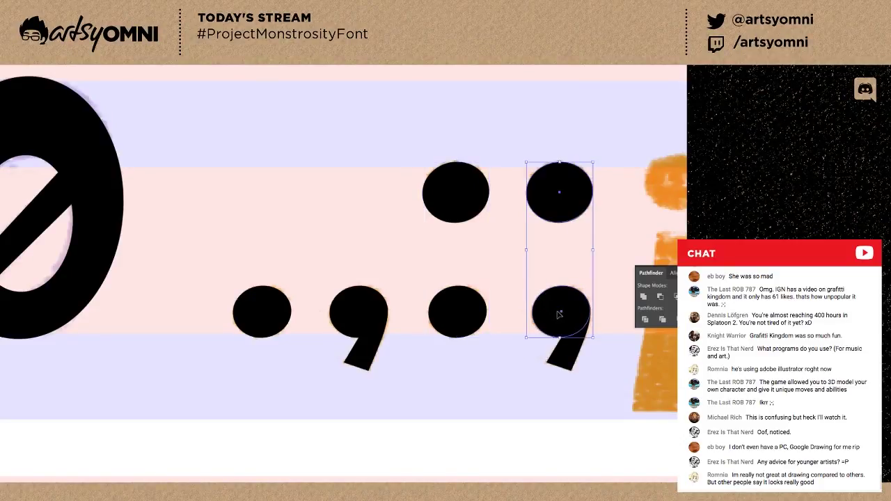
{"action": "left_click", "coordinate": [608, 279]}
{"action": "left_click", "coordinate": [575, 307]}
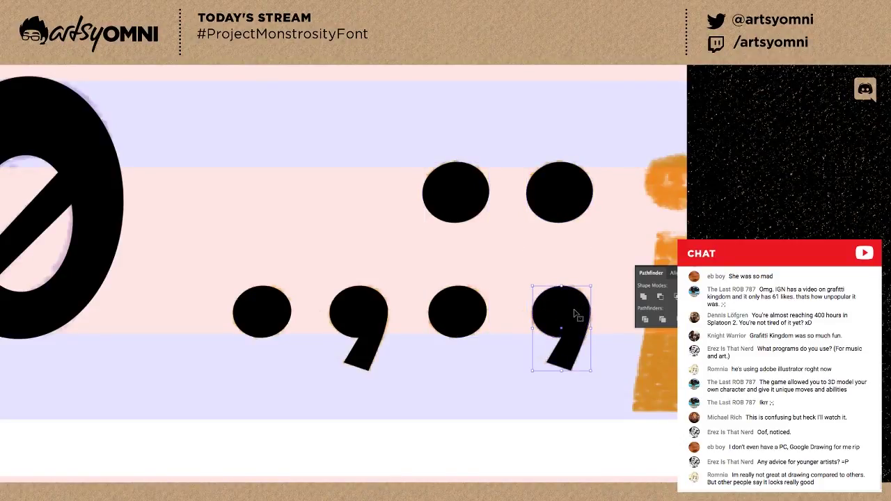
{"action": "key", "text": "a"}
{"action": "key", "text": "v"}
{"action": "double_click", "coordinate": [571, 310]}
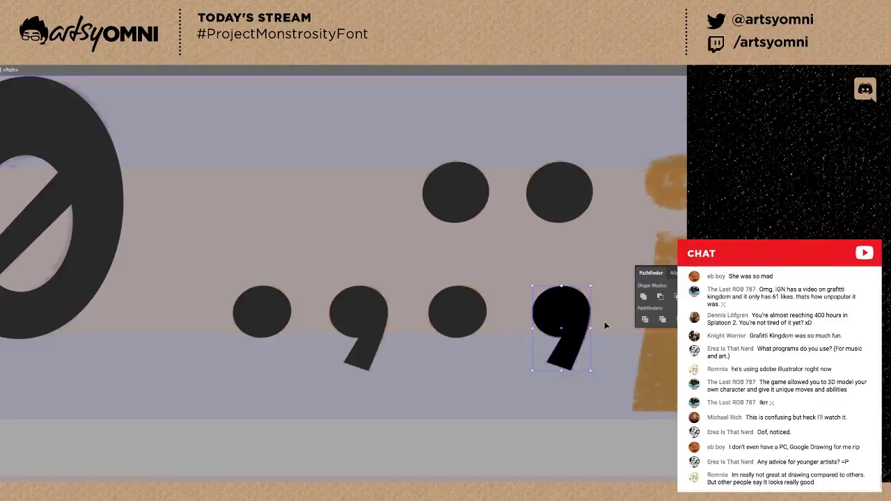
{"action": "double_click", "coordinate": [599, 328]}
{"action": "left_click", "coordinate": [583, 322]}
{"action": "left_click", "coordinate": [604, 320]}
Shift the semicolon's comma aside, delete the surplus lower dot it overlaps, and move the comma back into place.
{"action": "left_click", "coordinate": [577, 330]}
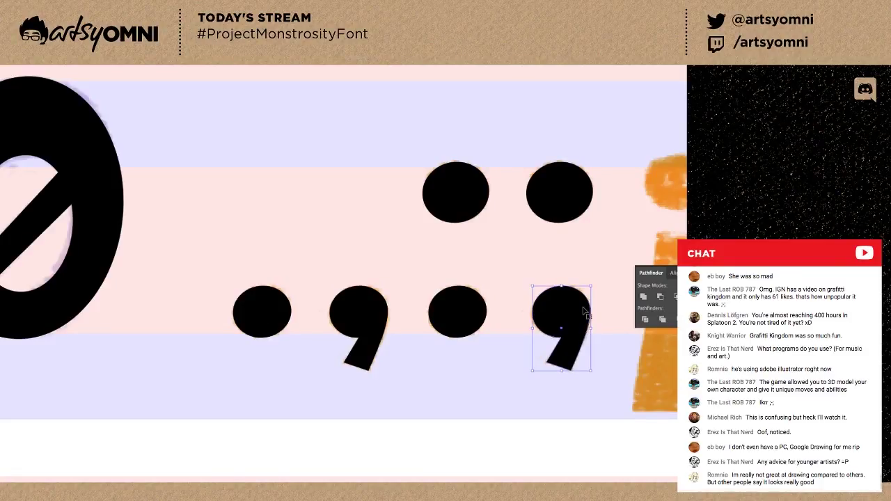
{"action": "key", "text": "shift+Right"}
{"action": "left_click", "coordinate": [557, 311]}
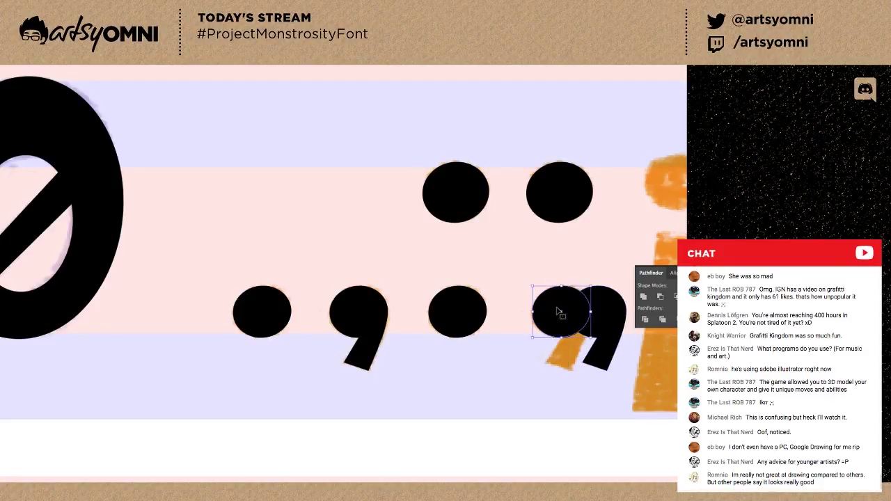
{"action": "key", "text": "Delete"}
{"action": "left_click", "coordinate": [578, 314]}
{"action": "key", "text": "shift+Left"}
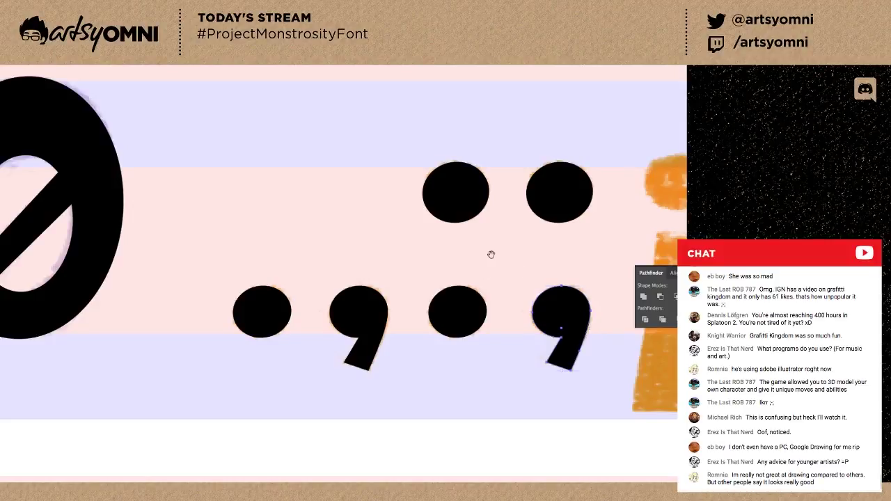
Trace the tapered stem of the sketched inverted exclamation mark as a closed four-cornered shape with the Pen tool.
{"action": "left_click_drag", "start_coordinate": [491, 256], "coordinate": [457, 258]}
{"action": "key", "text": "ctrl+minus"}
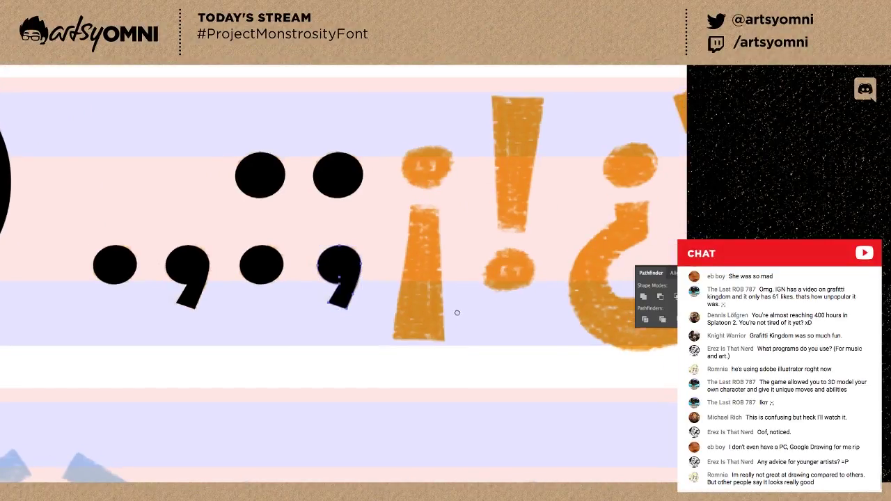
{"action": "left_click_drag", "start_coordinate": [477, 279], "coordinate": [459, 314]}
{"action": "key", "text": "ctrl+plus"}
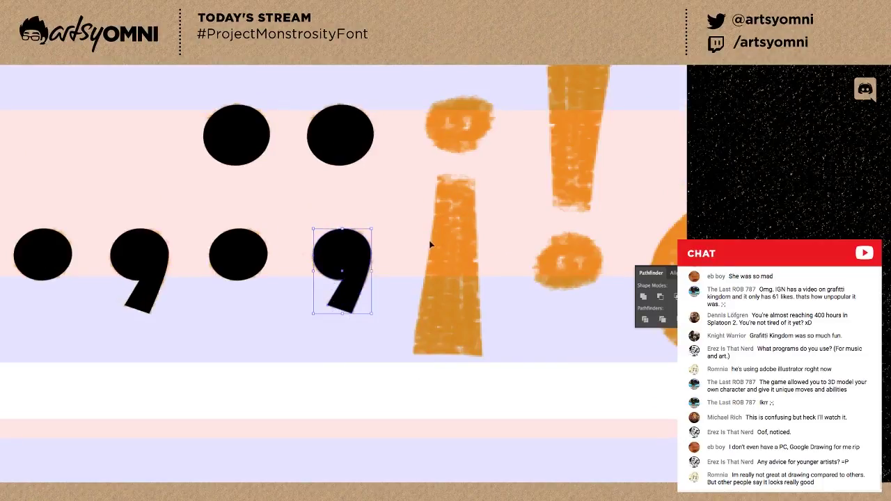
{"action": "left_click", "coordinate": [475, 178]}
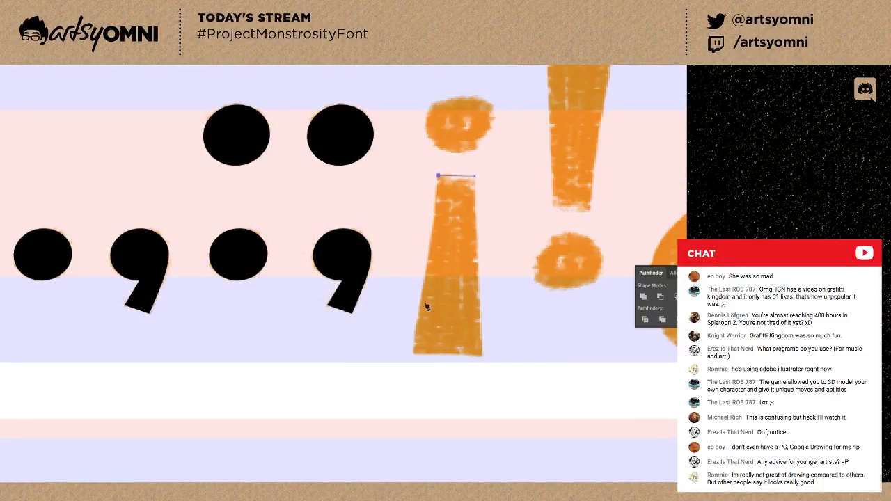
{"action": "left_click", "coordinate": [413, 355]}
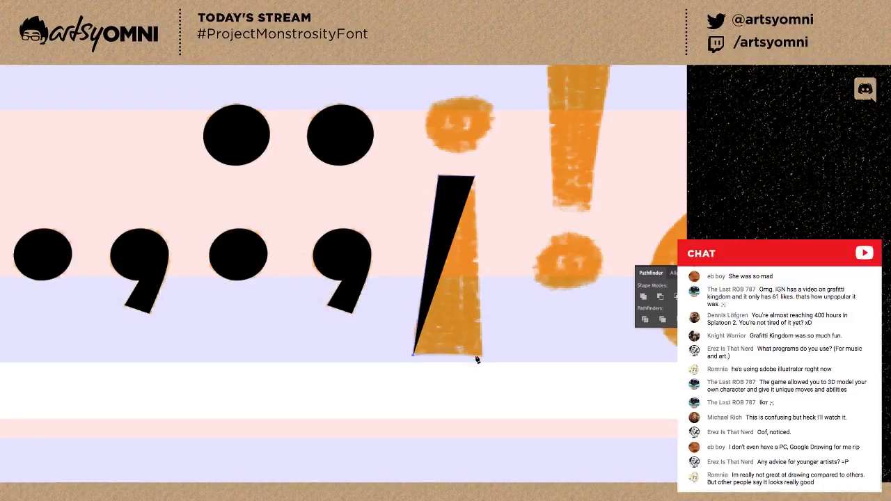
{"action": "left_click", "coordinate": [482, 356]}
{"action": "left_click", "coordinate": [476, 178]}
{"action": "key", "text": "v"}
Duplicate the colon's lower dot onto the inverted exclamation mark's sketched dot and enlarge the copy to fit.
{"action": "left_click", "coordinate": [305, 225]}
{"action": "left_click_drag", "start_coordinate": [254, 258], "coordinate": [401, 175]}
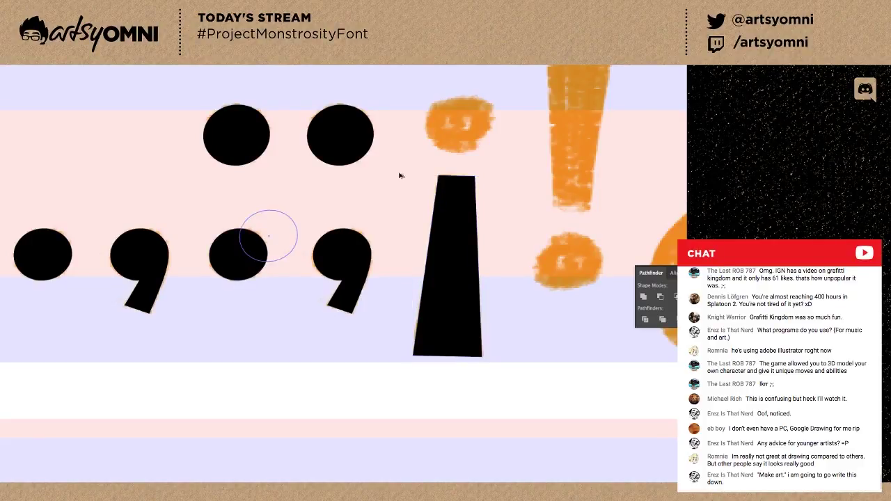
{"action": "left_click_drag", "start_coordinate": [465, 129], "coordinate": [465, 131]}
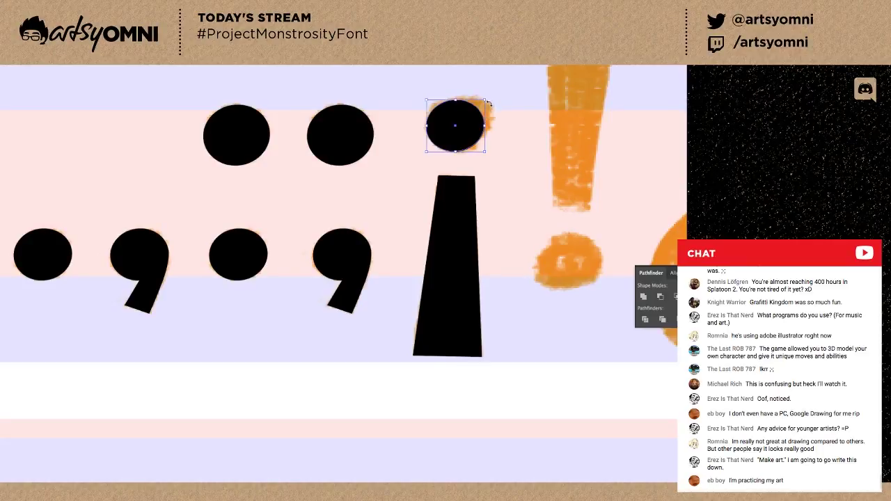
{"action": "left_click_drag", "start_coordinate": [485, 101], "coordinate": [491, 95]}
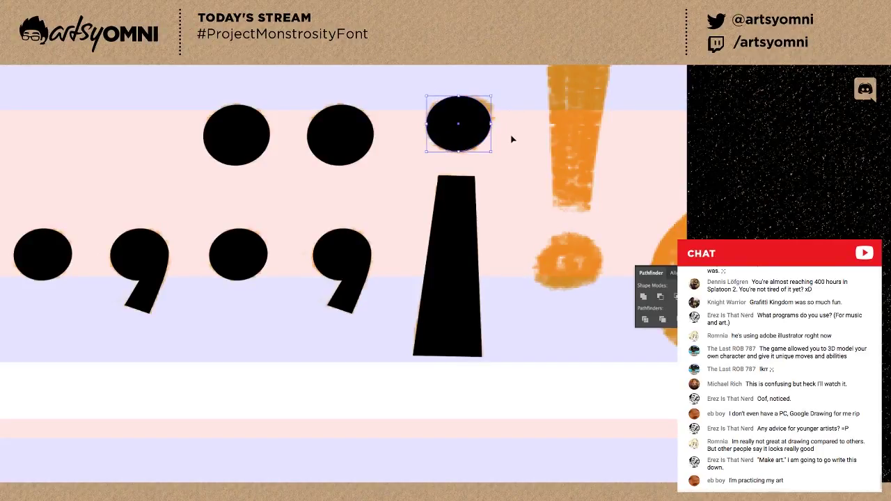
{"action": "left_click", "coordinate": [510, 185]}
Raise the upper-right corner of the inverted exclamation mark's stem slightly to slant its top edge.
{"action": "left_click_drag", "start_coordinate": [517, 177], "coordinate": [453, 265]}
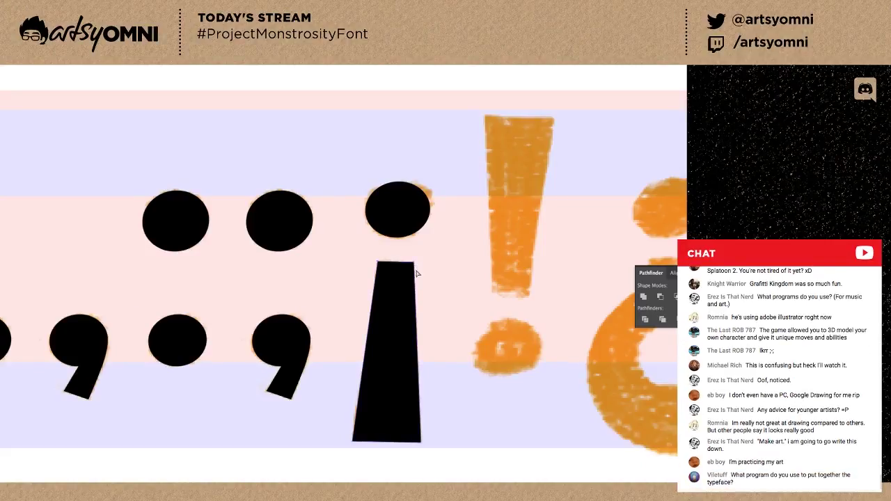
{"action": "key", "text": "Up"}
{"action": "left_click", "coordinate": [436, 282]}
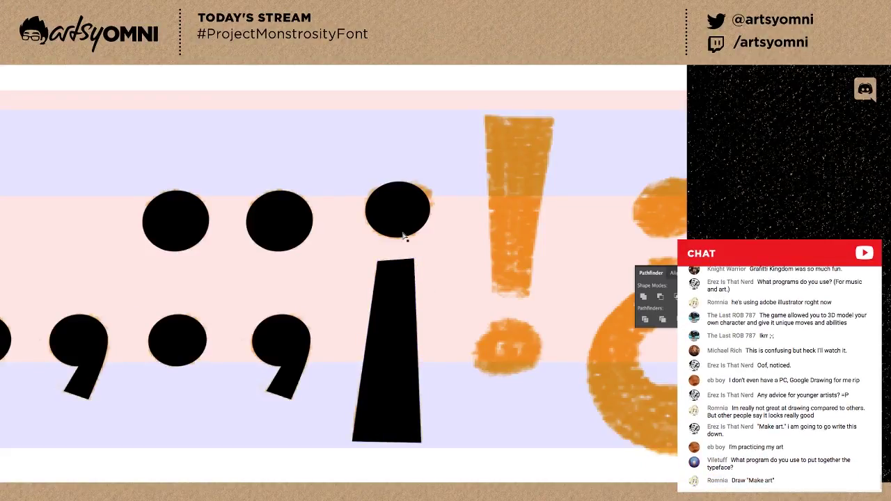
Duplicate the inverted exclamation mark's stem and dot, rotate the copy 180 degrees, and place it over the sketched exclamation mark.
{"action": "left_click", "coordinate": [404, 238]}
{"action": "left_click", "coordinate": [409, 291], "text": "shift"}
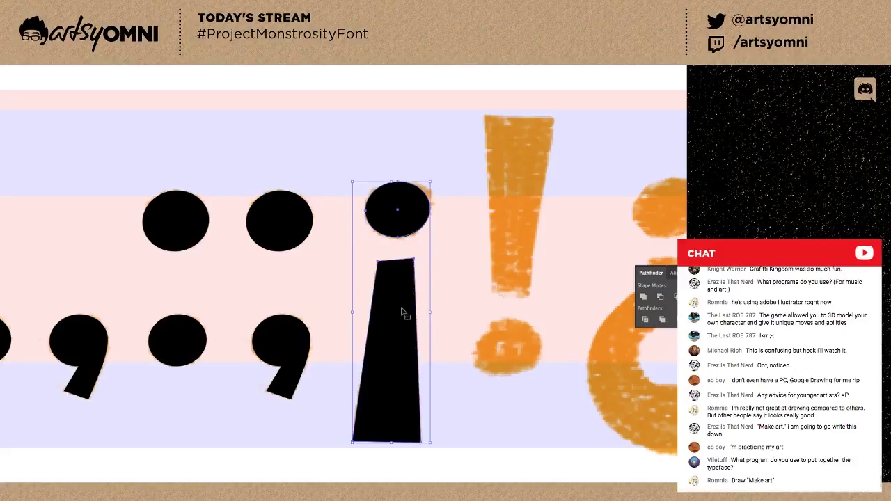
{"action": "left_click", "coordinate": [421, 263]}
{"action": "left_click", "coordinate": [410, 234]}
{"action": "left_click", "coordinate": [407, 303], "text": "shift"}
{"action": "left_click_drag", "start_coordinate": [399, 308], "coordinate": [461, 308]}
{"action": "key", "text": "r"}
{"action": "left_click_drag", "start_coordinate": [514, 270], "coordinate": [387, 346]}
{"action": "key", "text": "v"}
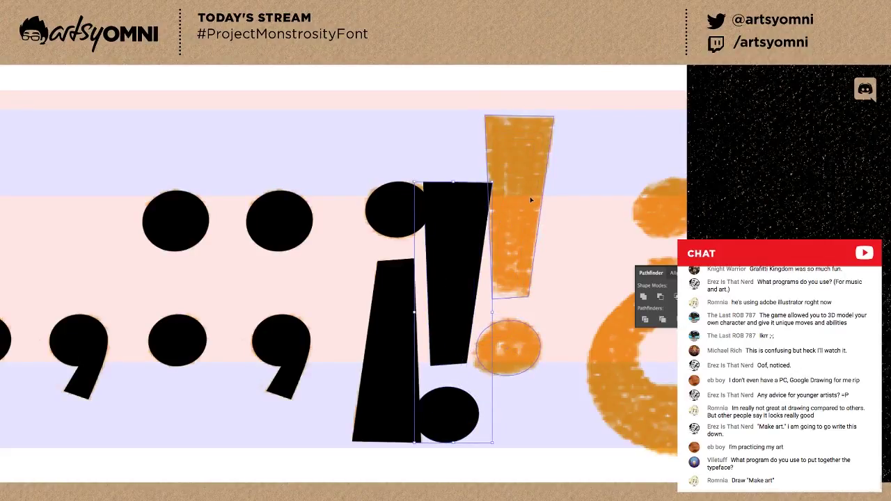
{"action": "left_click_drag", "start_coordinate": [529, 198], "coordinate": [528, 197]}
{"action": "left_click", "coordinate": [583, 188]}
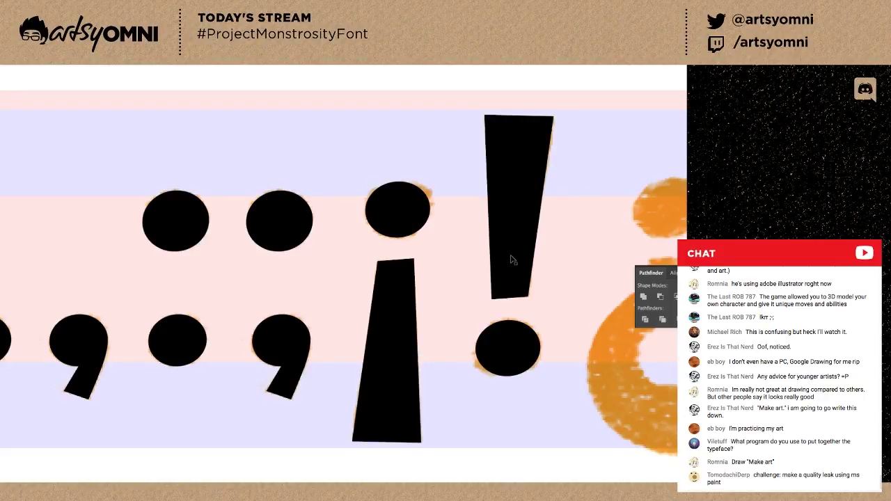
{"action": "key", "text": "ctrl+minus"}
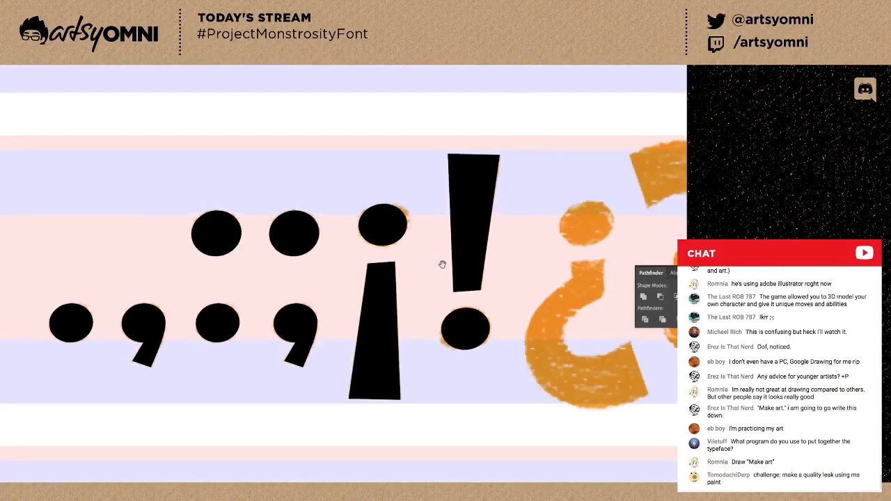
{"action": "left_click", "coordinate": [448, 290]}
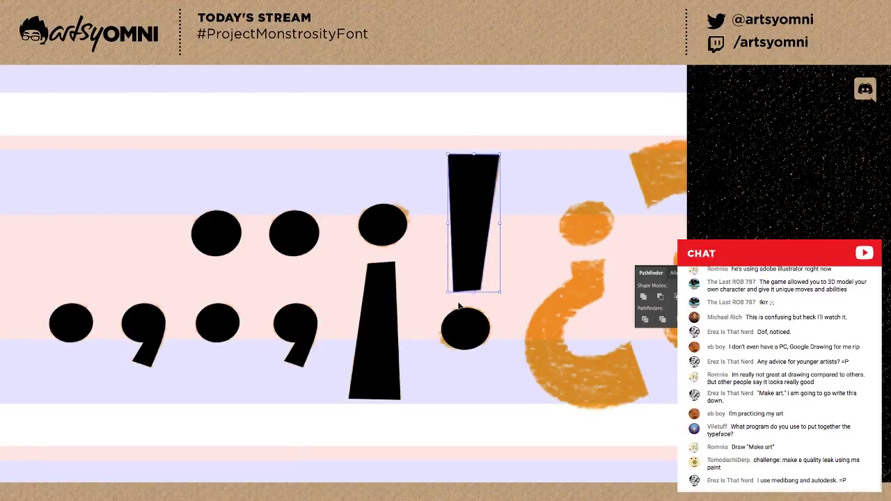
{"action": "key", "text": "a"}
{"action": "key", "text": "ctrl+equal"}
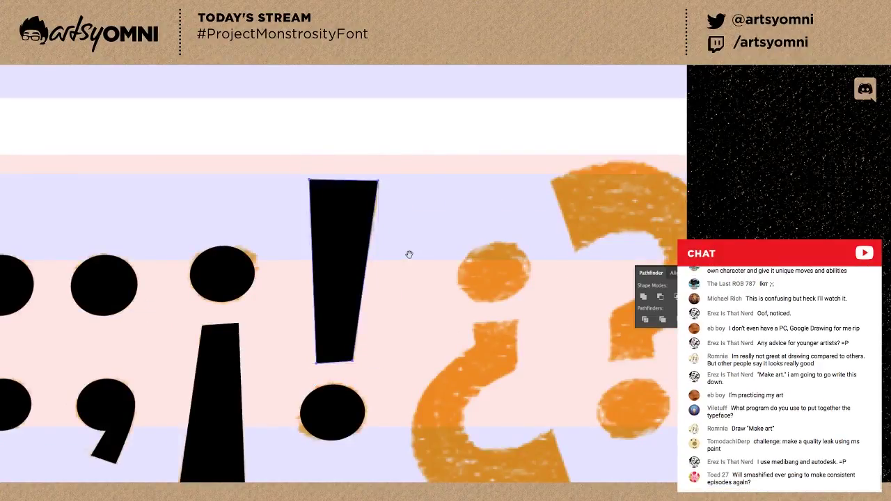
{"action": "left_click_drag", "start_coordinate": [444, 285], "coordinate": [409, 256]}
{"action": "left_click_drag", "start_coordinate": [427, 313], "coordinate": [421, 295]}
{"action": "key", "text": "v"}
{"action": "left_click", "coordinate": [424, 307]}
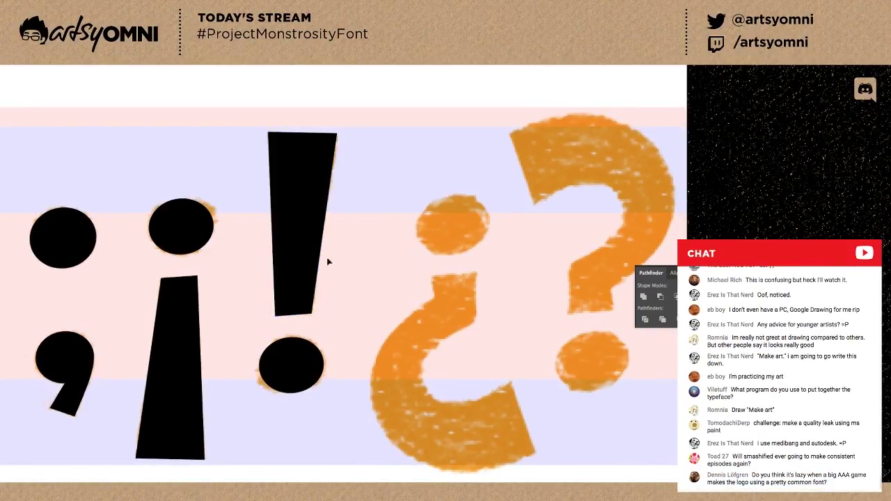
{"action": "left_click", "coordinate": [306, 359]}
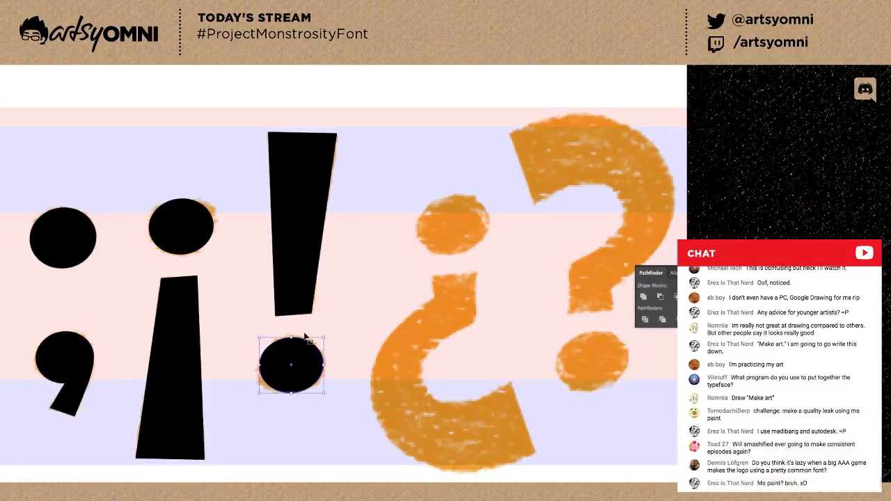
{"action": "key", "text": "p"}
{"action": "key", "text": "v"}
{"action": "left_click", "coordinate": [306, 295]}
{"action": "left_click", "coordinate": [303, 370], "text": "shift"}
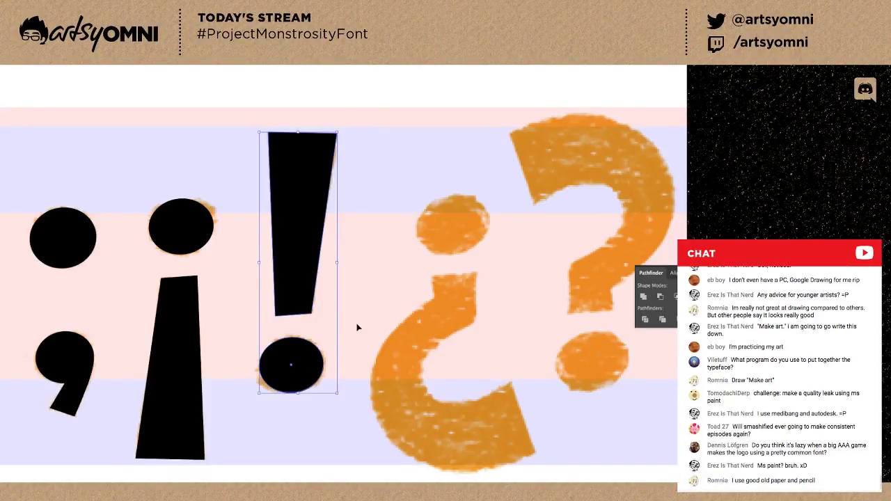
{"action": "left_click", "coordinate": [385, 342]}
Duplicate the exclamation mark's dot onto the question mark's sketched dot, then enlarge and align the copy.
{"action": "left_click_drag", "start_coordinate": [299, 376], "coordinate": [594, 367]}
{"action": "left_click_drag", "start_coordinate": [620, 336], "coordinate": [624, 334]}
{"action": "left_click", "coordinate": [407, 289]}
{"action": "left_click_drag", "start_coordinate": [408, 295], "coordinate": [284, 293]}
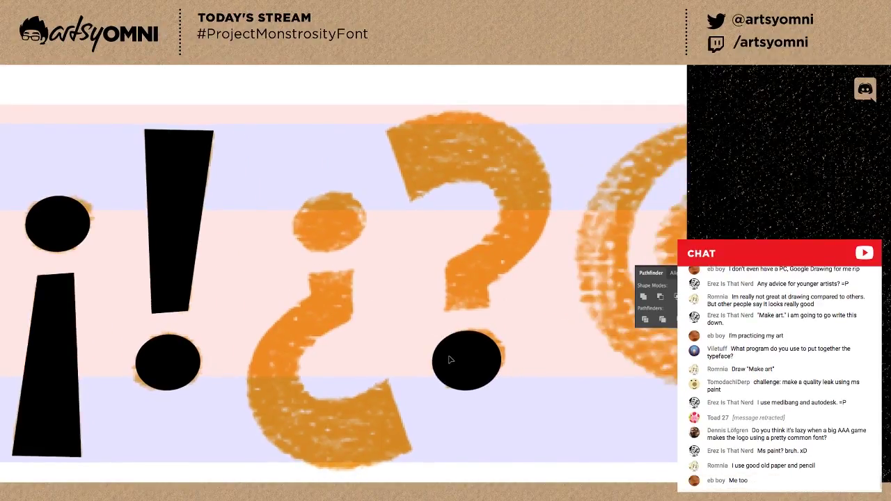
{"action": "left_click_drag", "start_coordinate": [435, 355], "coordinate": [439, 355]}
{"action": "left_click", "coordinate": [411, 369]}
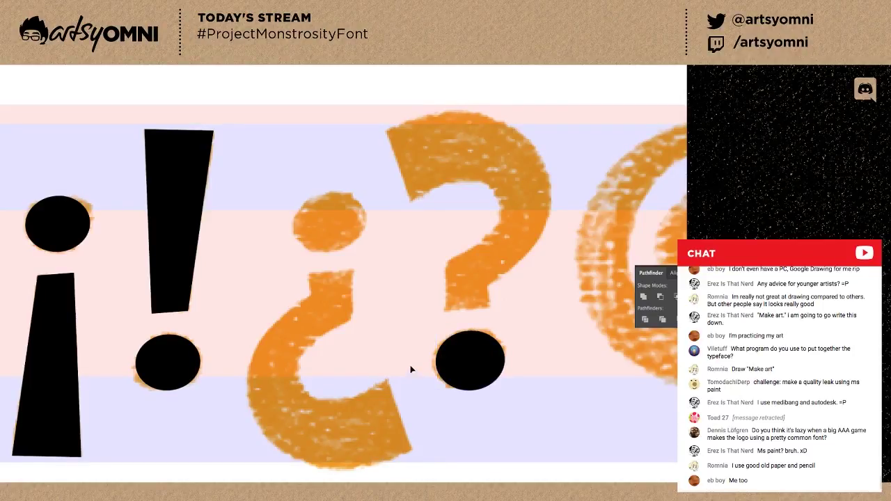
Trace the question mark's stem base and inner curve up to the hook's lower tip with the Pen tool.
{"action": "left_click", "coordinate": [489, 309]}
{"action": "left_click", "coordinate": [446, 310]}
{"action": "left_click", "coordinate": [445, 262]}
{"action": "key", "text": "ctrl+z"}
{"action": "left_click", "coordinate": [446, 263]}
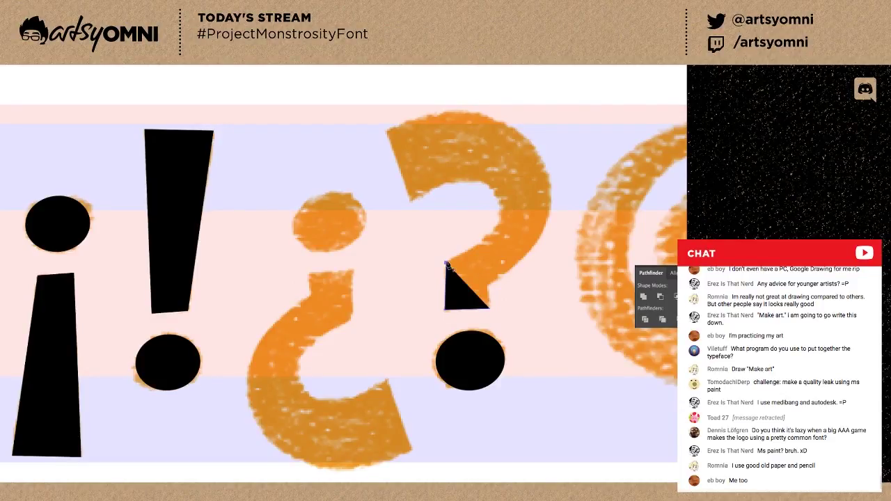
{"action": "left_click", "coordinate": [485, 247]}
{"action": "left_click_drag", "start_coordinate": [495, 197], "coordinate": [473, 159]}
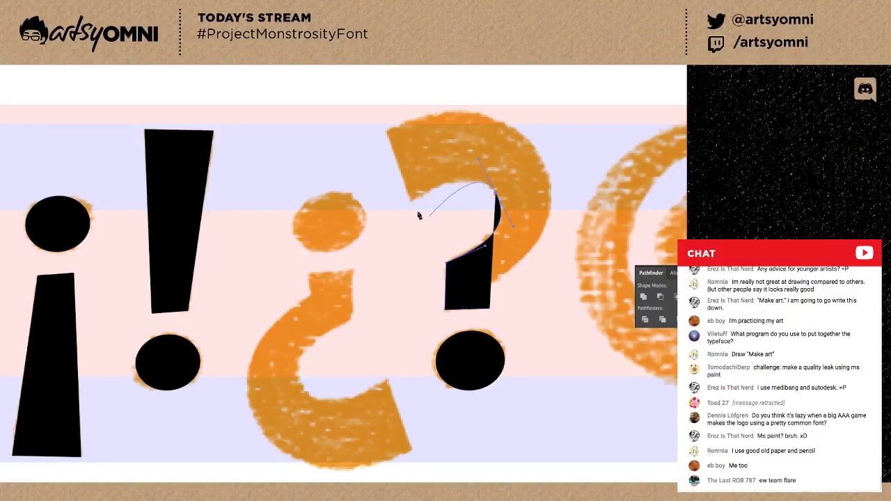
{"action": "left_click_drag", "start_coordinate": [410, 203], "coordinate": [393, 222]}
Refine the anchor and handles of the question mark's inner curve to follow the sketch, and resume the path at the hook's tip.
{"action": "left_click", "coordinate": [472, 182]}
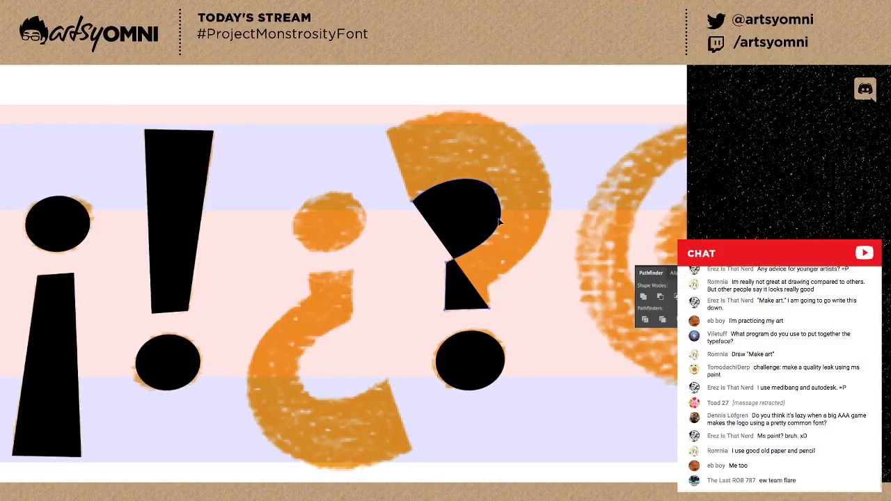
{"action": "left_click", "coordinate": [494, 196]}
{"action": "left_click_drag", "start_coordinate": [494, 194], "coordinate": [494, 193]}
{"action": "left_click_drag", "start_coordinate": [498, 227], "coordinate": [499, 201]}
{"action": "left_click", "coordinate": [494, 194]}
{"action": "left_click", "coordinate": [412, 202]}
Trace the question mark's hook end and outer curve down to the stem, closing the path at its base.
{"action": "left_click", "coordinate": [387, 133]}
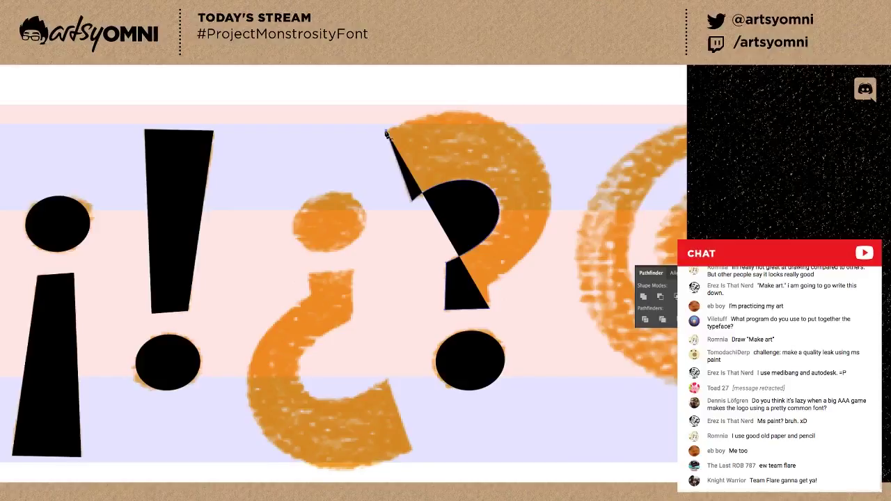
{"action": "left_click_drag", "start_coordinate": [387, 132], "coordinate": [443, 98]}
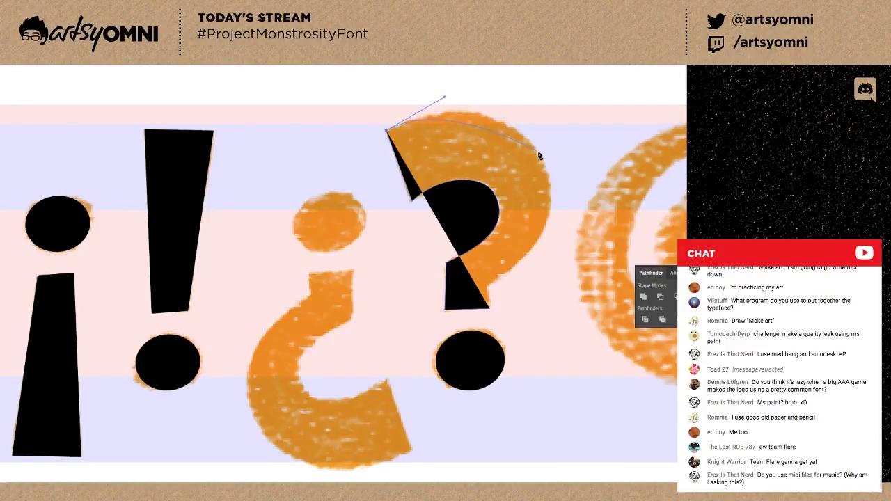
{"action": "left_click_drag", "start_coordinate": [537, 155], "coordinate": [565, 201]}
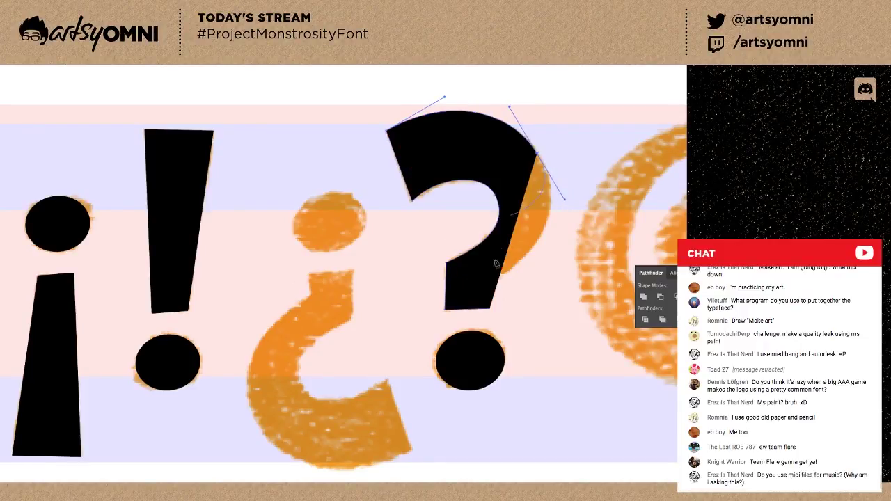
{"action": "left_click", "coordinate": [475, 281]}
{"action": "left_click", "coordinate": [488, 285]}
{"action": "left_click_drag", "start_coordinate": [437, 305], "coordinate": [426, 314]}
{"action": "left_click", "coordinate": [489, 285], "text": "alt"}
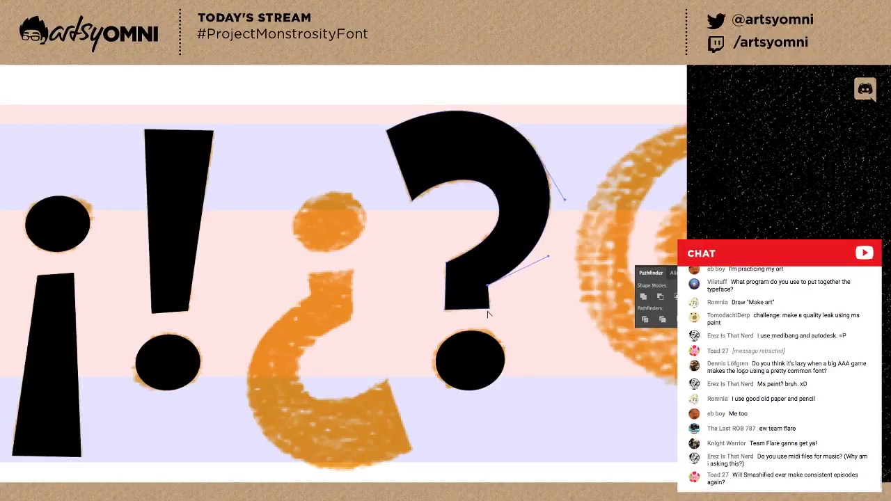
{"action": "left_click", "coordinate": [490, 309]}
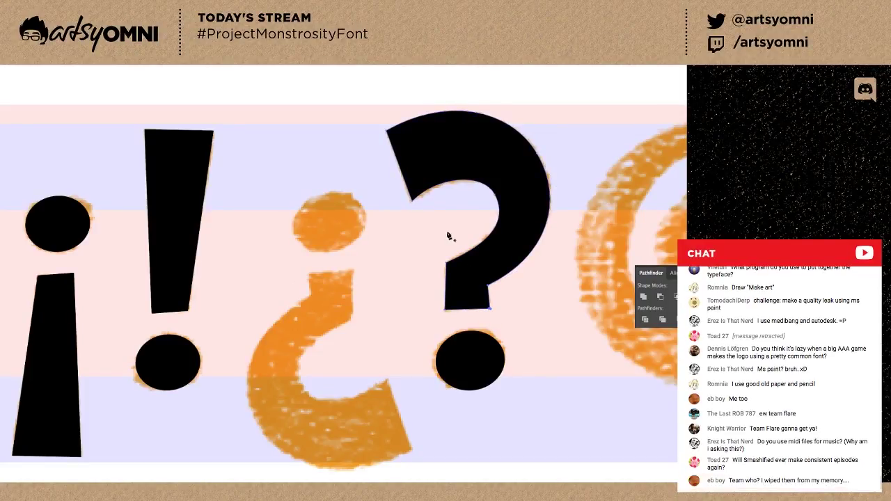
Duplicate the question mark with its dot, rotate the copy 180 degrees, and place it over the sketched inverted question mark.
{"action": "key", "text": "v"}
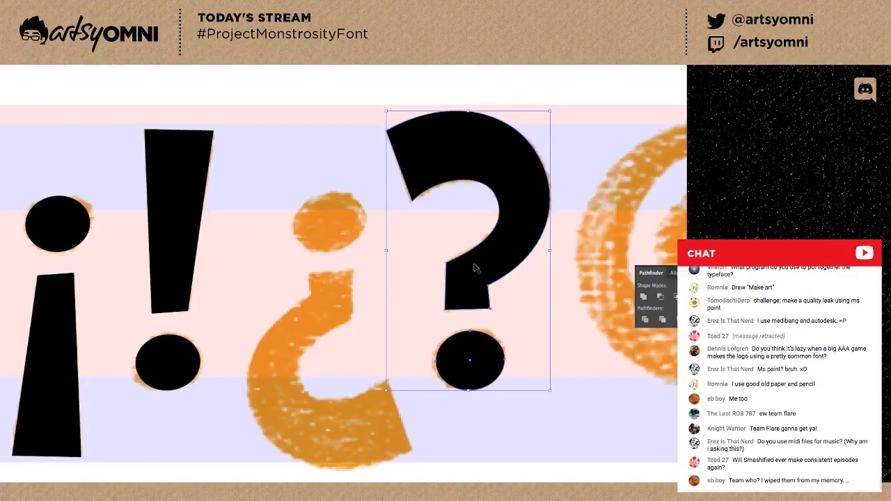
{"action": "left_click_drag", "start_coordinate": [366, 292], "coordinate": [366, 293]}
{"action": "key", "text": "ctrl+z"}
{"action": "key", "text": "a"}
{"action": "key", "text": "v"}
{"action": "left_click_drag", "start_coordinate": [351, 353], "coordinate": [396, 342]}
{"action": "key", "text": "a"}
{"action": "left_click_drag", "start_coordinate": [455, 277], "coordinate": [356, 181]}
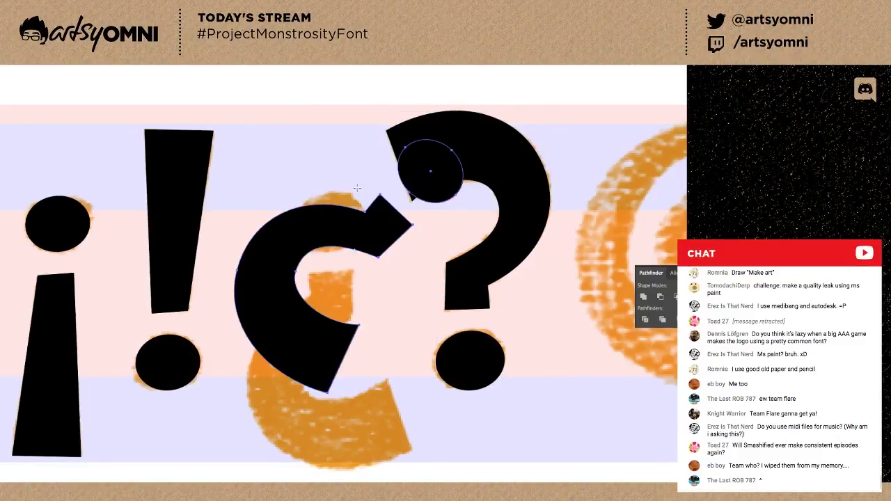
{"action": "left_click_drag", "start_coordinate": [467, 184], "coordinate": [442, 173]}
{"action": "key", "text": "v"}
{"action": "left_click_drag", "start_coordinate": [361, 245], "coordinate": [336, 317]}
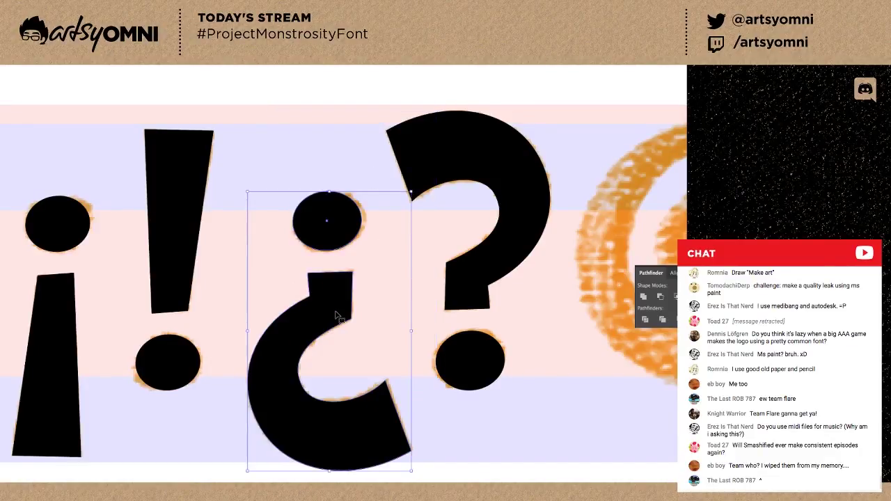
Nudge the inverted question mark into closer alignment with its sketch.
{"action": "key", "text": "Right"}
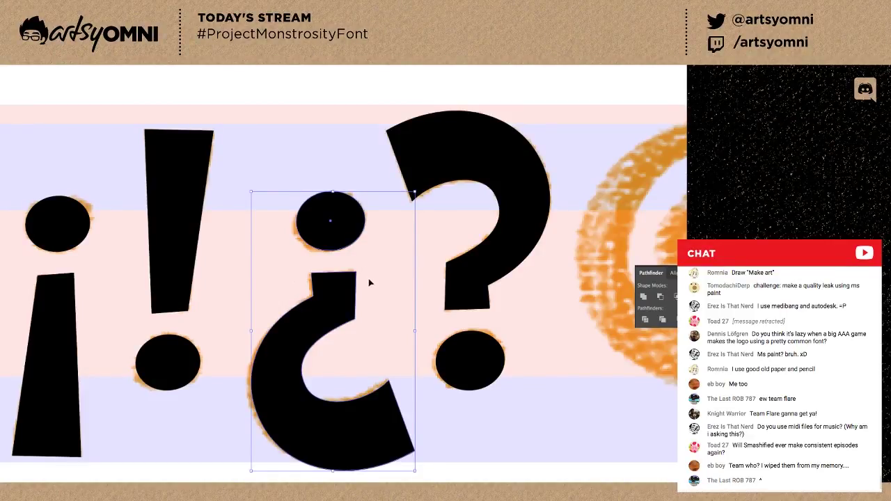
{"action": "left_click_drag", "start_coordinate": [340, 299], "coordinate": [337, 302]}
{"action": "key", "text": "Right"}
{"action": "key", "text": "Left"}
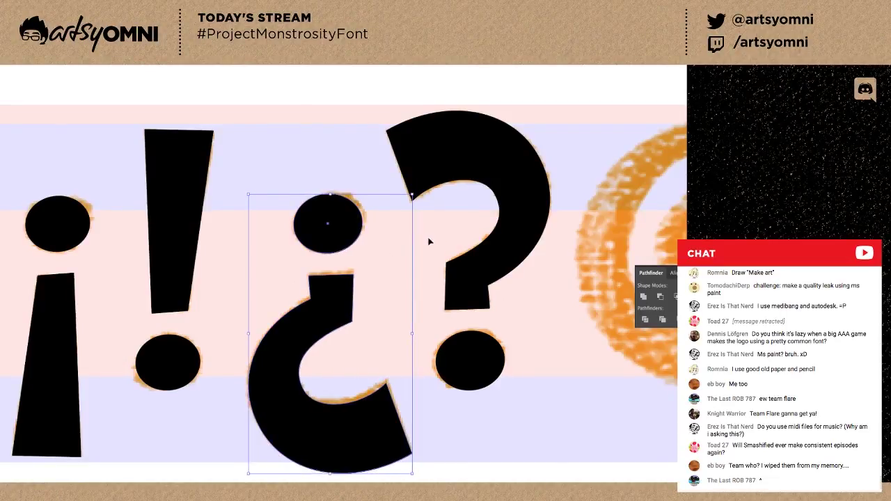
{"action": "key", "text": "Up"}
{"action": "left_click", "coordinate": [436, 238]}
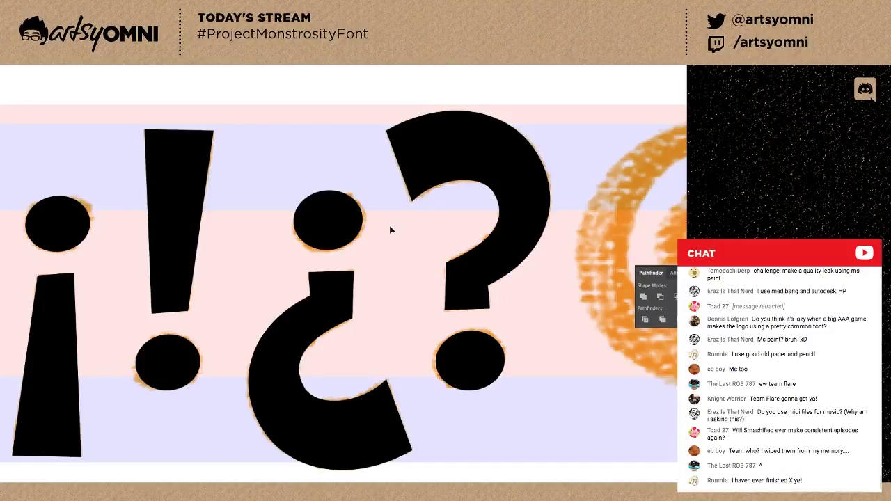
Draw a circle with the Ellipse tool over the outer ring of the sketched at sign.
{"action": "left_click_drag", "start_coordinate": [392, 274], "coordinate": [298, 280]}
{"action": "key", "text": "ctrl+minus"}
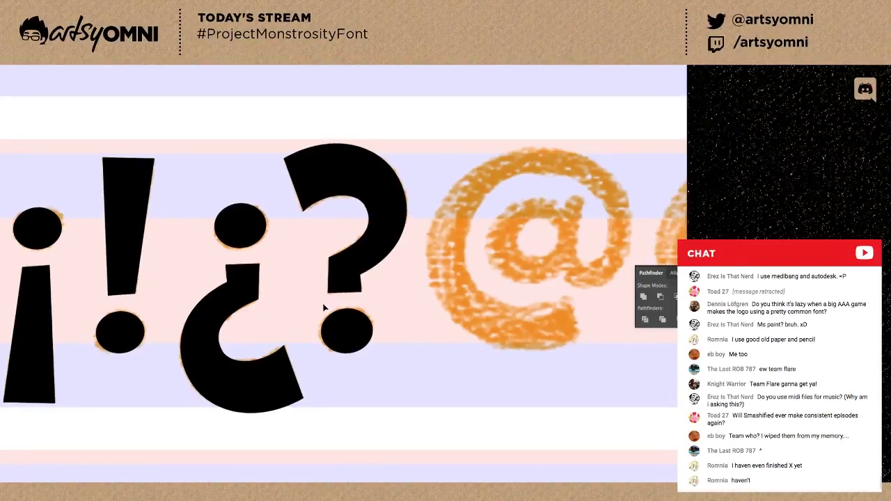
{"action": "left_click_drag", "start_coordinate": [318, 308], "coordinate": [265, 310]}
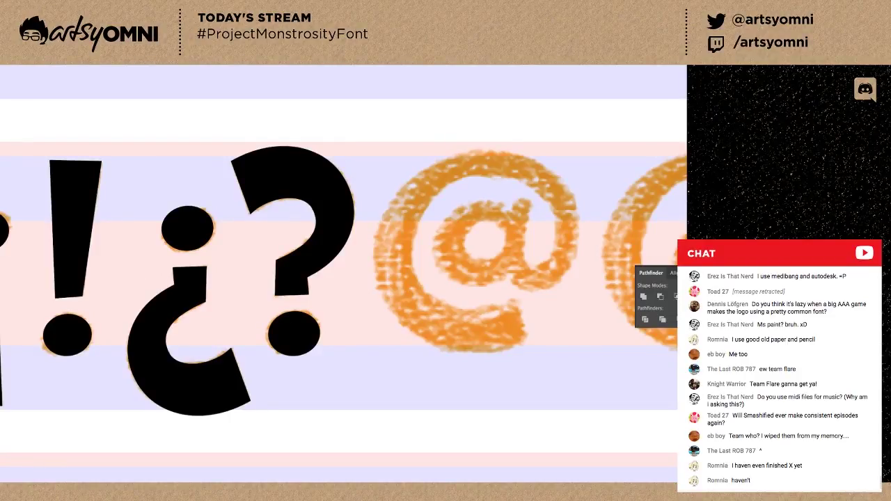
{"action": "left_click", "coordinate": [380, 344]}
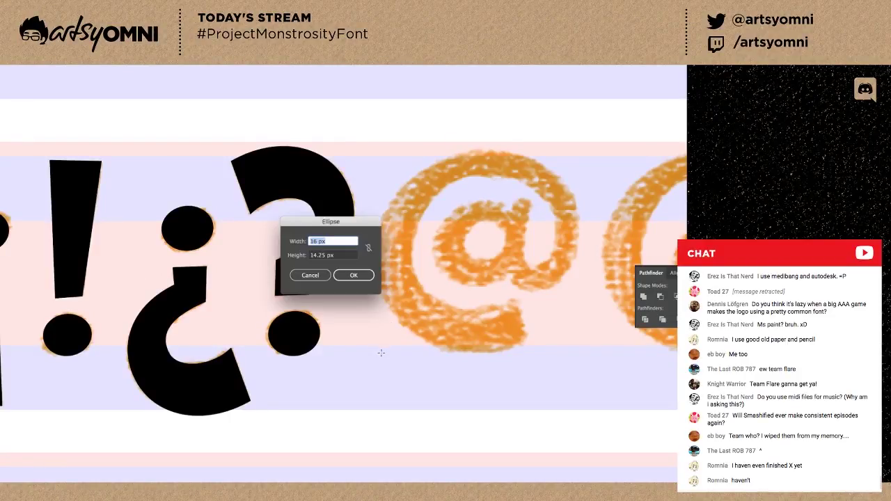
{"action": "key", "text": "Escape"}
{"action": "left_click_drag", "start_coordinate": [383, 353], "coordinate": [587, 159]}
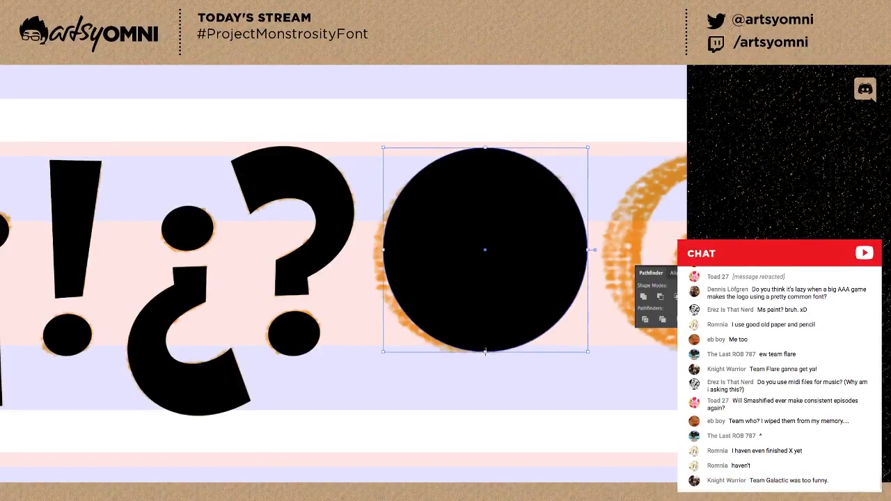
Fit the black circle to the outer edge of the @ sketch and swap its fill and stroke so only an outline shows.
{"action": "left_click_drag", "start_coordinate": [486, 342], "coordinate": [485, 345]}
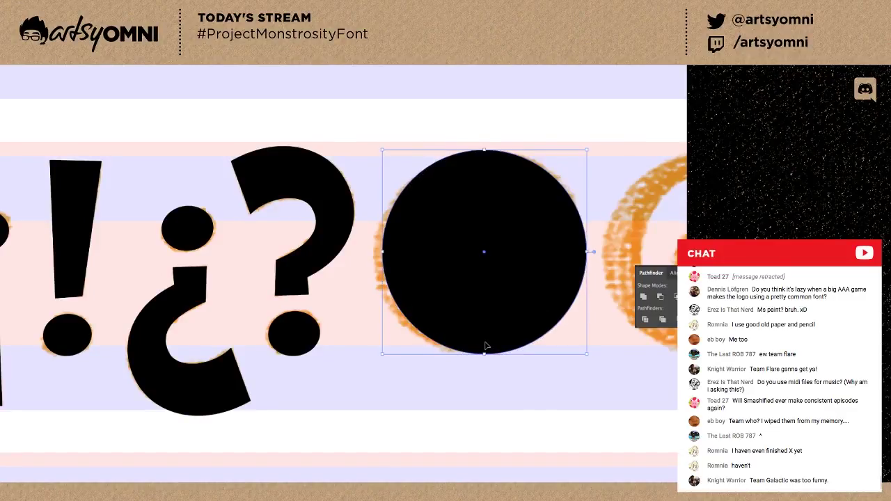
{"action": "left_click_drag", "start_coordinate": [477, 356], "coordinate": [31, 208]}
{"action": "key", "text": "ctrl+z"}
{"action": "left_click_drag", "start_coordinate": [470, 355], "coordinate": [475, 357]}
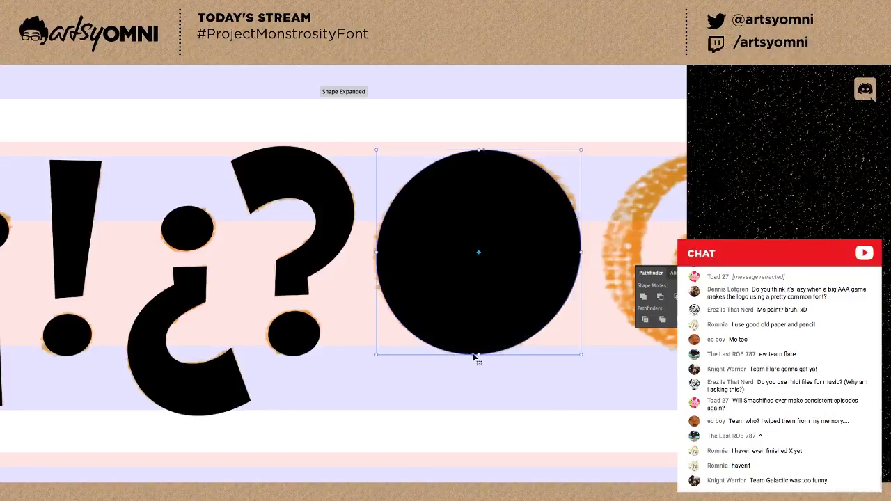
{"action": "key", "text": "shift+x"}
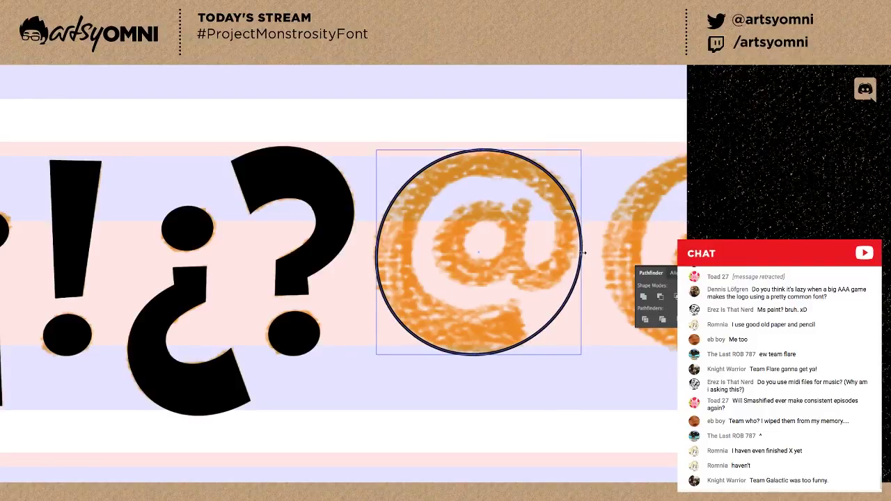
{"action": "left_click_drag", "start_coordinate": [583, 254], "coordinate": [586, 258]}
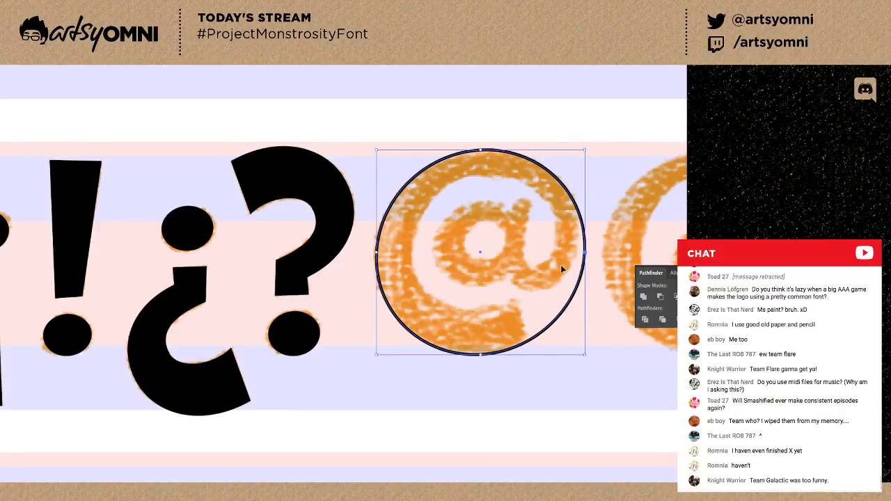
Shift the circle's rightmost anchor point slightly inward and up to follow the outer edge of the @ sketch.
{"action": "key", "text": "a"}
{"action": "left_click", "coordinate": [586, 253]}
{"action": "left_click_drag", "start_coordinate": [586, 252], "coordinate": [580, 249]}
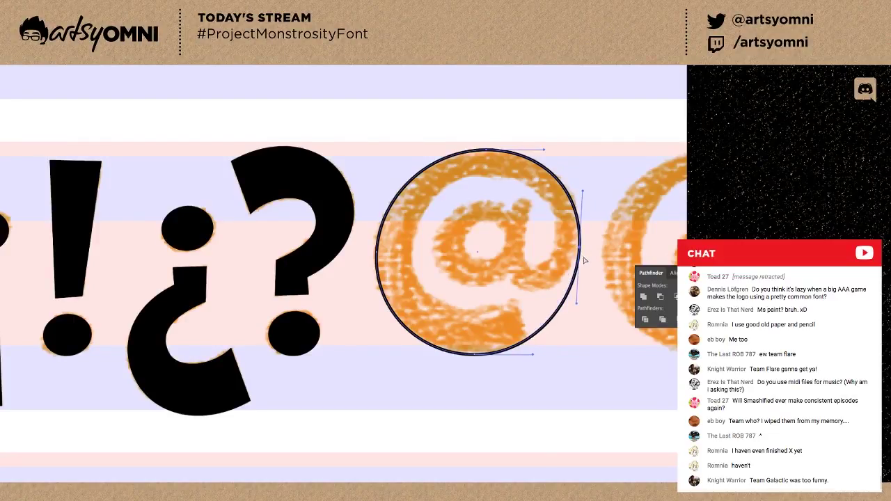
{"action": "key", "text": "ctrl+z"}
{"action": "key", "text": "ctrl+shift+z"}
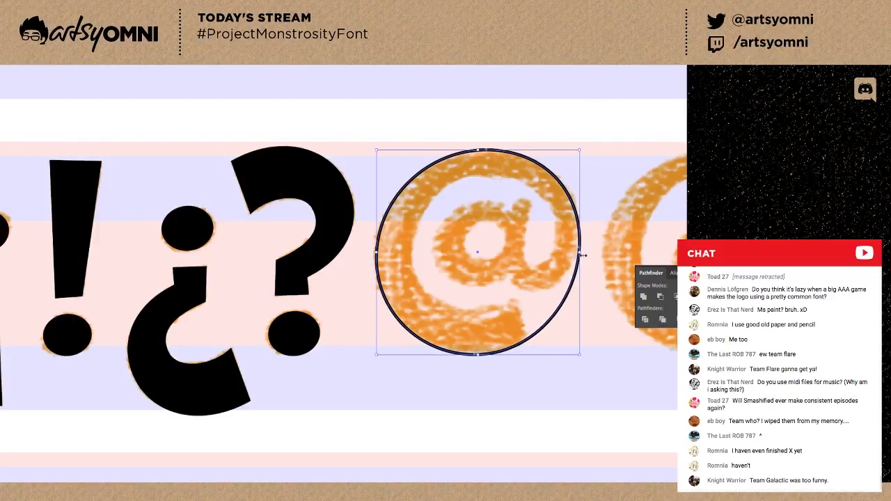
{"action": "left_click", "coordinate": [579, 249]}
{"action": "left_click_drag", "start_coordinate": [580, 249], "coordinate": [579, 250]}
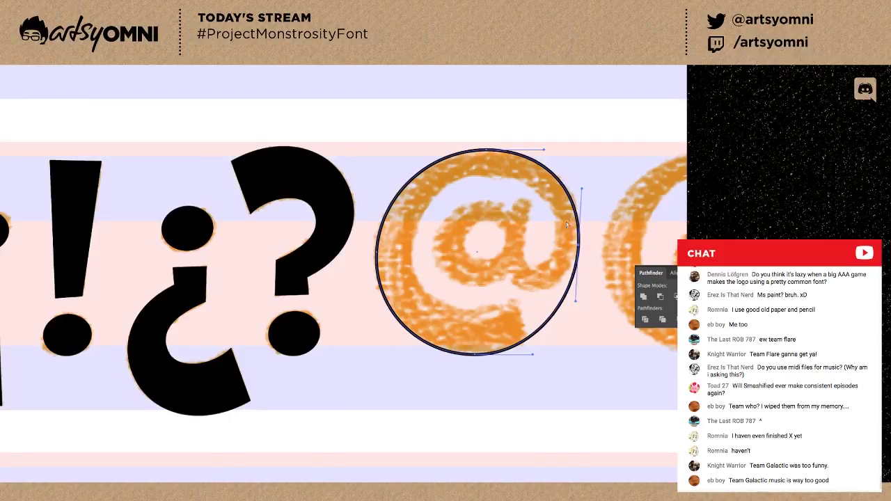
Add an anchor at the outer tip of the @ tail and delete the outline segment between it and the rightmost anchor.
{"action": "left_click", "coordinate": [529, 342]}
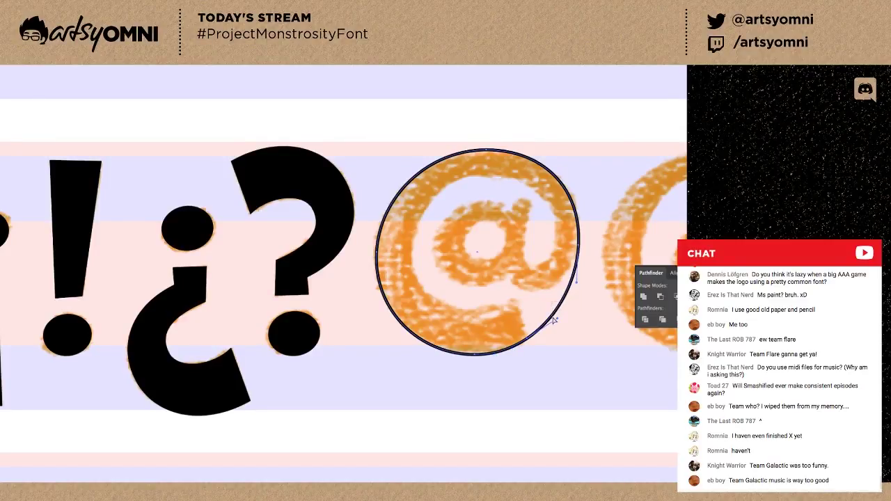
{"action": "key", "text": "Delete"}
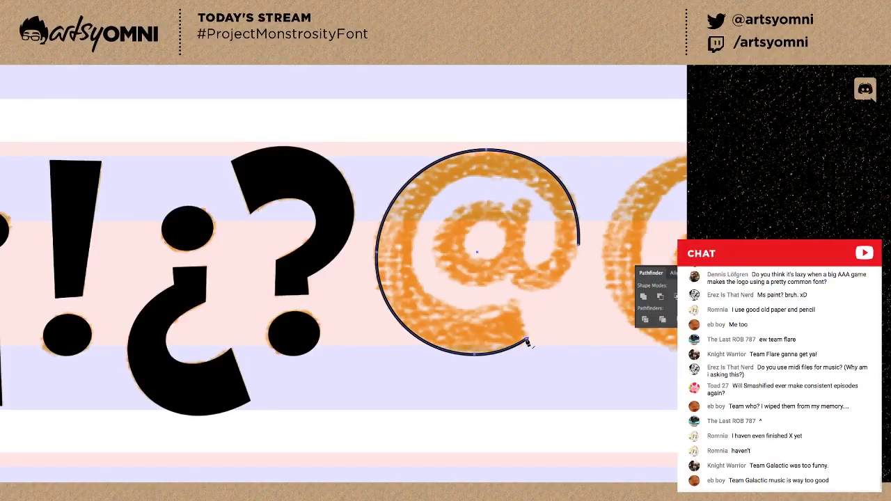
{"action": "left_click", "coordinate": [514, 307]}
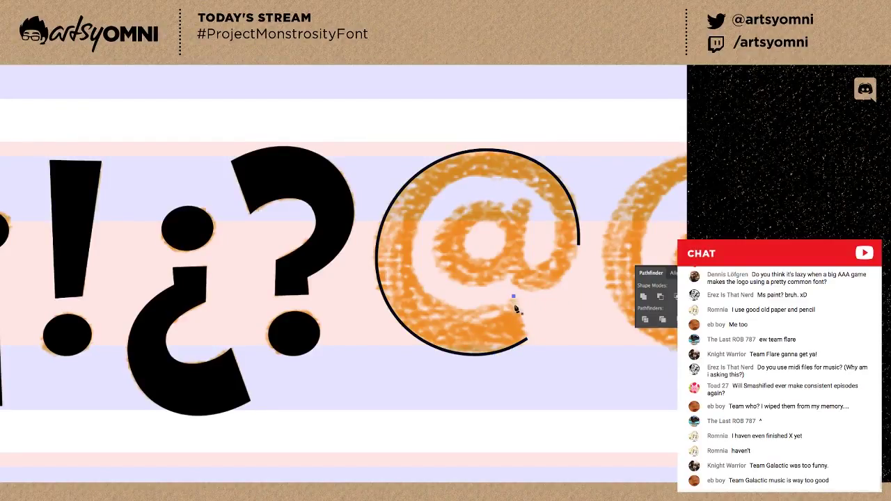
{"action": "left_click", "coordinate": [519, 345]}
Remove the outline's bottom anchor and reshape the remaining curve to follow the lower edge of the @ sketch.
{"action": "key", "text": "a"}
{"action": "left_click", "coordinate": [526, 340]}
{"action": "left_click", "coordinate": [475, 356]}
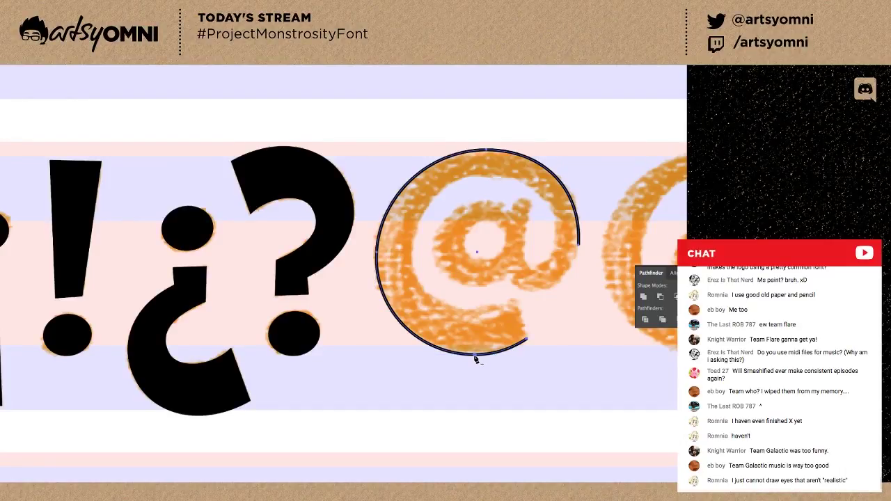
{"action": "left_click", "coordinate": [476, 355]}
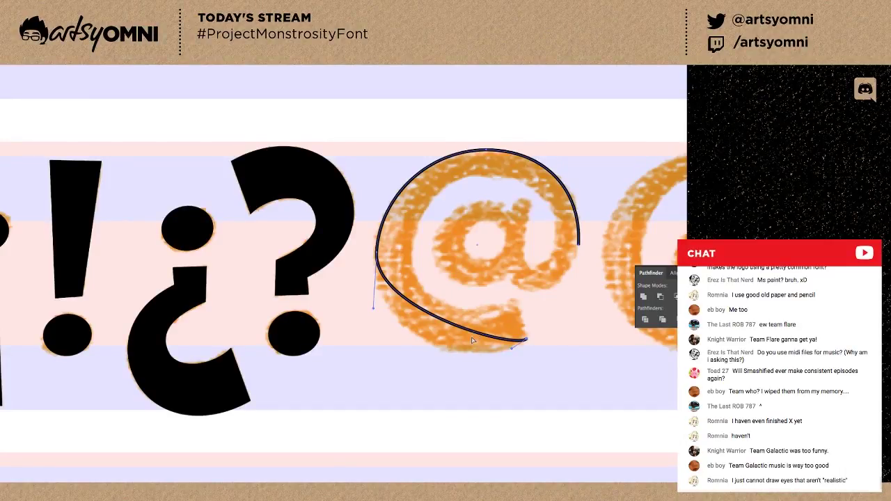
{"action": "left_click_drag", "start_coordinate": [473, 339], "coordinate": [459, 353]}
{"action": "key", "text": "ctrl+z"}
{"action": "key", "text": "ctrl+z"}
{"action": "key", "text": "ctrl+shift+z"}
{"action": "key", "text": "ctrl+shift+z"}
{"action": "key", "text": "p"}
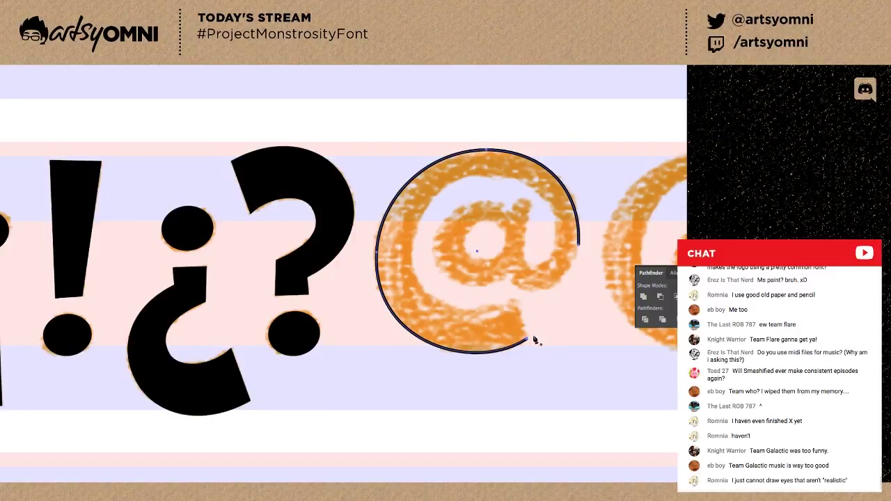
Continue the path with the Pen tool across the tail's end and along the ring's inner edge to its top, refining the lower curve.
{"action": "left_click", "coordinate": [527, 339]}
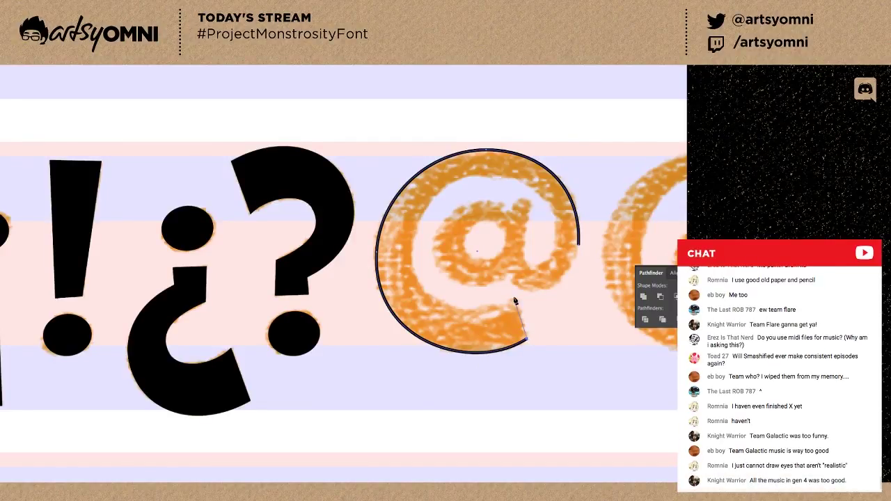
{"action": "left_click", "coordinate": [514, 302]}
{"action": "left_click_drag", "start_coordinate": [480, 317], "coordinate": [480, 316]}
{"action": "left_click_drag", "start_coordinate": [411, 253], "coordinate": [411, 206]}
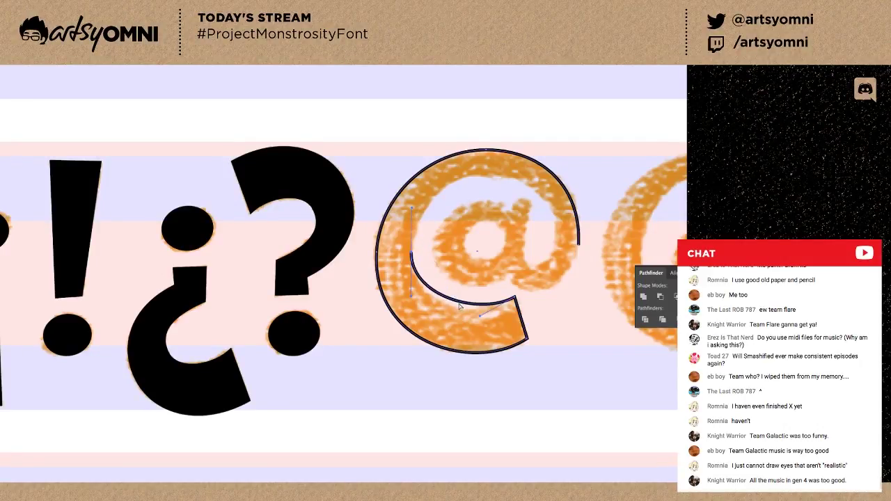
{"action": "key", "text": "a"}
{"action": "key", "text": "p"}
{"action": "left_click_drag", "start_coordinate": [487, 175], "coordinate": [530, 178]}
{"action": "key", "text": "a"}
{"action": "left_click_drag", "start_coordinate": [474, 304], "coordinate": [466, 314]}
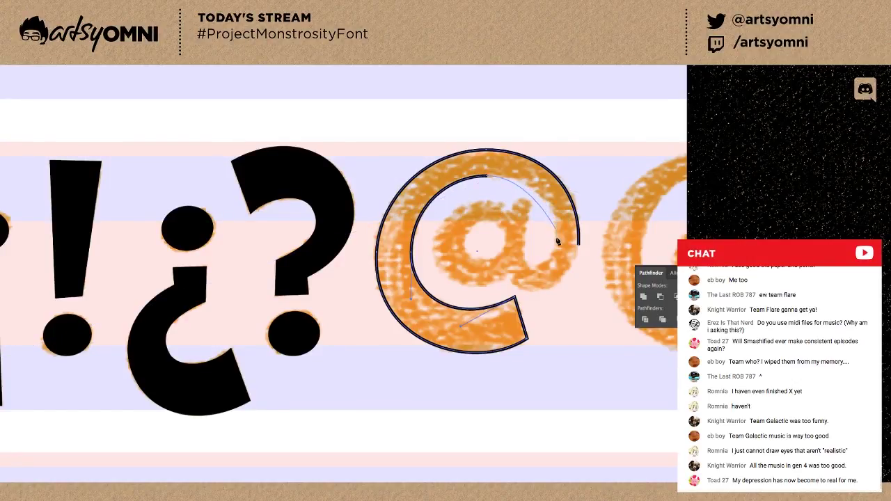
Extend the path down the ring's inner right side, around the hook's inner bend and up to the stem's top.
{"action": "left_click", "coordinate": [554, 262]}
{"action": "left_click_drag", "start_coordinate": [554, 265], "coordinate": [541, 179]}
{"action": "key", "text": "a"}
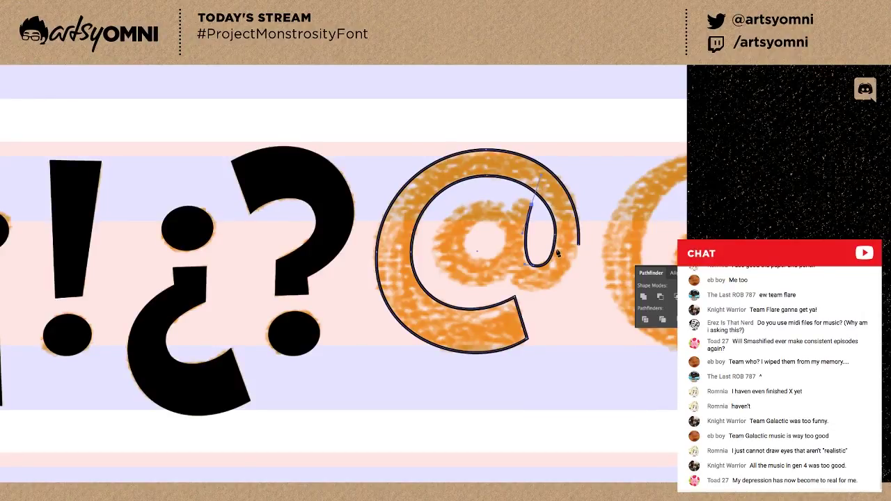
Refine the anchors and handles of the hook's inner bend and the stem's upper end to match the sketch.
{"action": "key", "text": "ctrl+equal"}
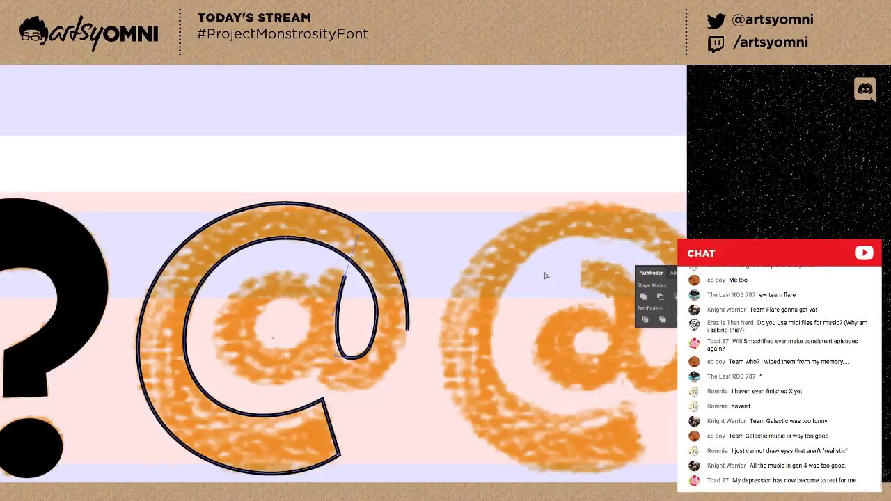
{"action": "left_click_drag", "start_coordinate": [412, 325], "coordinate": [373, 303]}
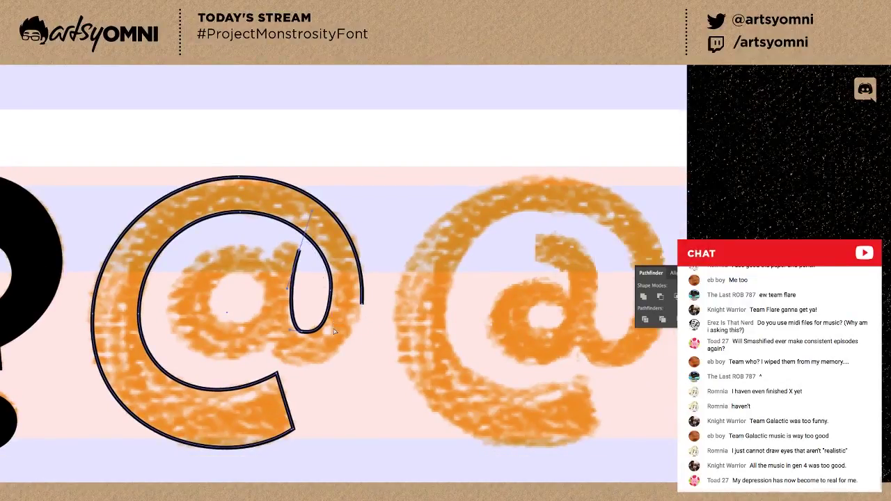
{"action": "key", "text": "ctrl+equal"}
{"action": "left_click_drag", "start_coordinate": [354, 335], "coordinate": [315, 290]}
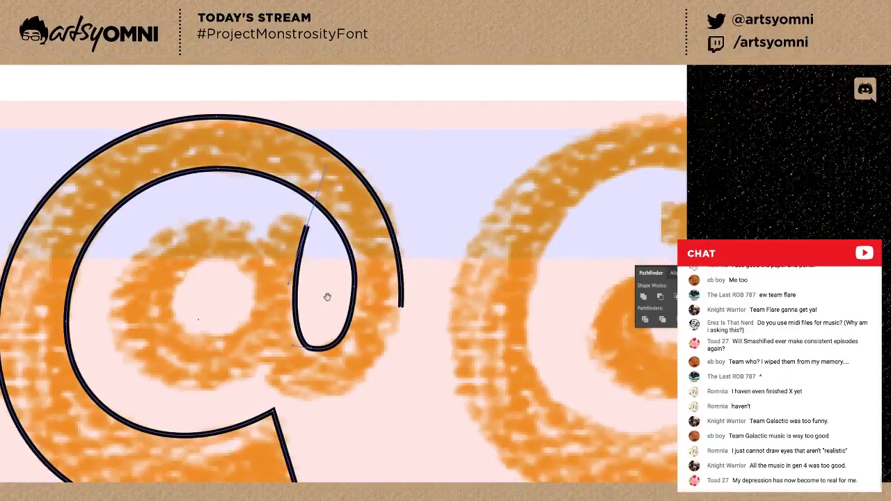
{"action": "key", "text": "a"}
{"action": "mouse_move", "coordinate": [311, 349]}
{"action": "left_mouse_down"}
{"action": "mouse_move", "coordinate": [341, 333]}
{"action": "mouse_move", "coordinate": [298, 332]}
{"action": "left_mouse_up"}
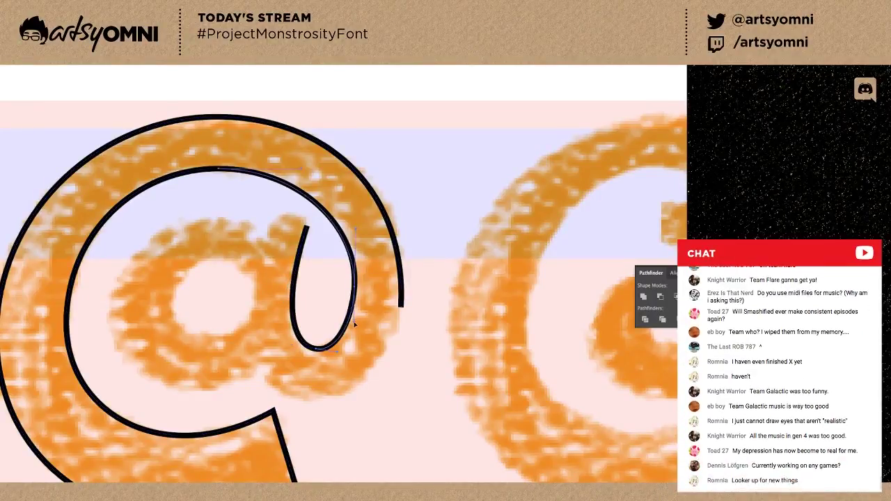
{"action": "left_click", "coordinate": [355, 286]}
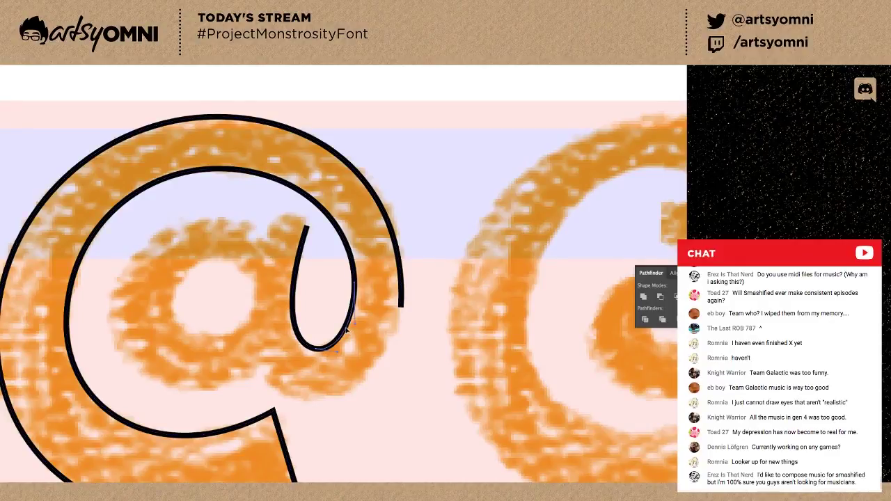
{"action": "left_click", "coordinate": [307, 227]}
{"action": "left_click", "coordinate": [308, 228]}
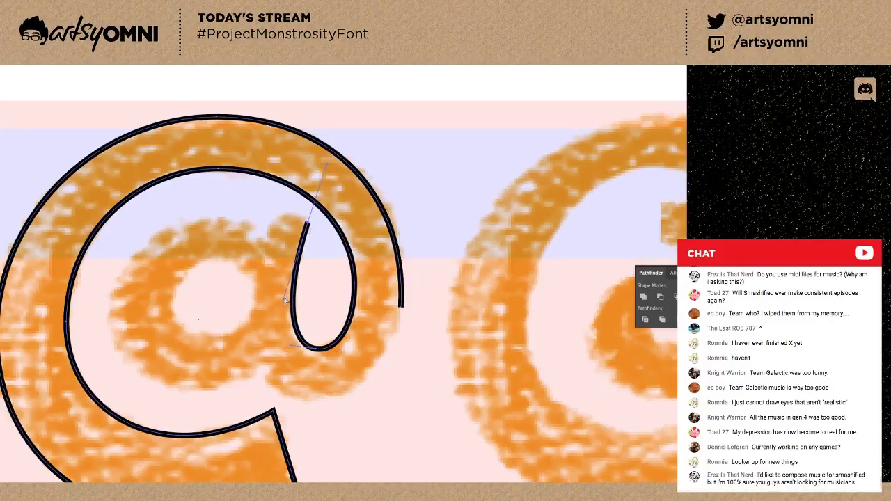
{"action": "left_click", "coordinate": [284, 306]}
{"action": "left_click", "coordinate": [298, 333]}
Draw a short, nearly horizontal straight segment from the path's end to form the top edge of the @ stem.
{"action": "left_click", "coordinate": [308, 224]}
{"action": "left_click", "coordinate": [283, 211]}
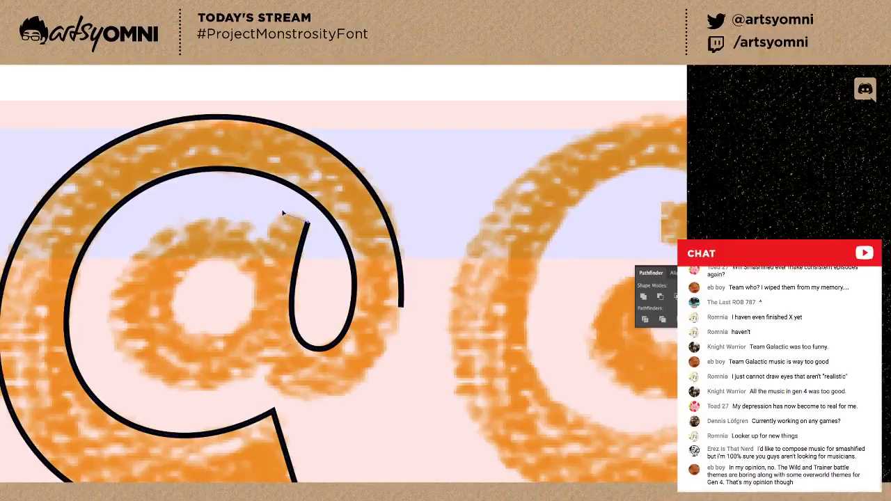
{"action": "key", "text": "ctrl+z"}
{"action": "left_click", "coordinate": [272, 212]}
{"action": "key", "text": "ctrl+z"}
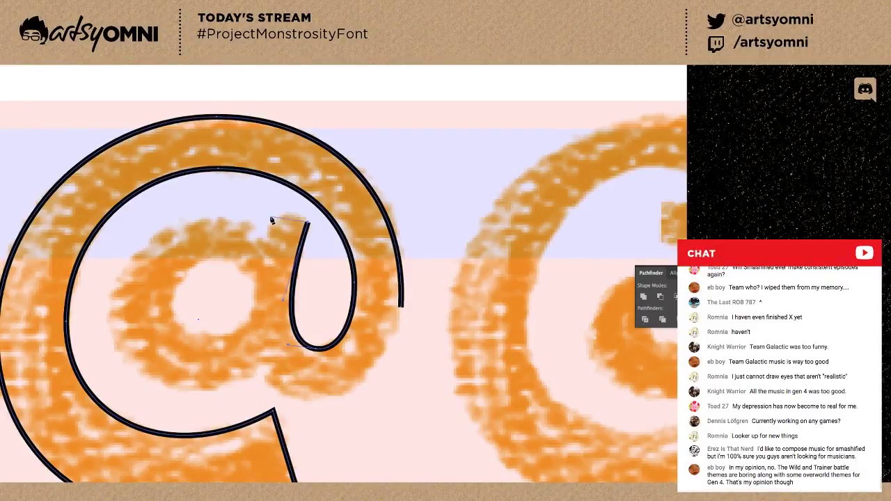
{"action": "left_click", "coordinate": [270, 221]}
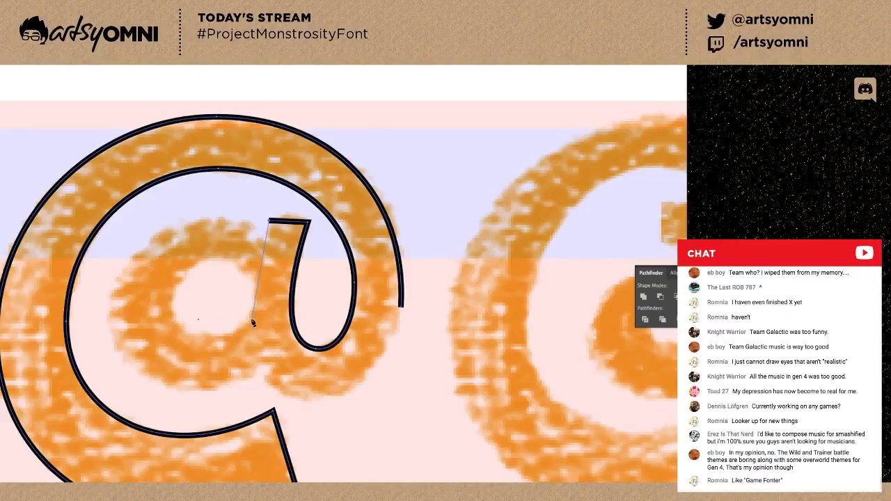
{"action": "left_click_drag", "start_coordinate": [253, 296], "coordinate": [252, 305]}
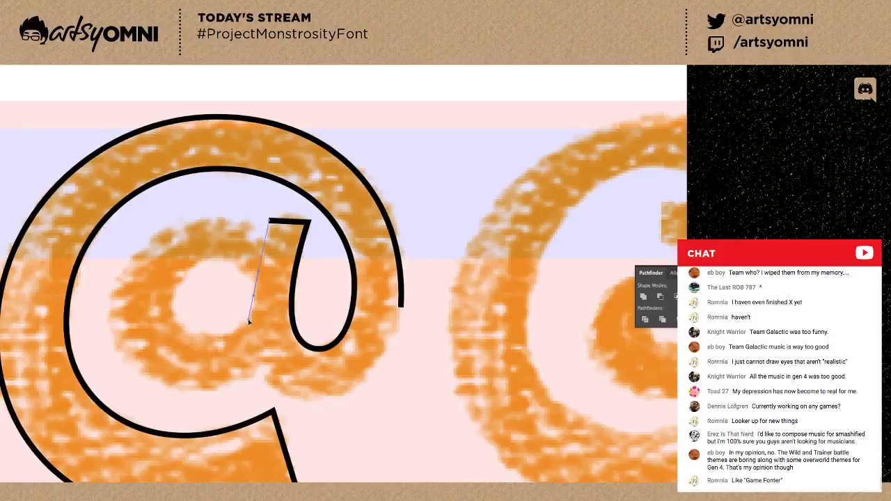
{"action": "left_click", "coordinate": [248, 321]}
{"action": "left_click_drag", "start_coordinate": [181, 336], "coordinate": [176, 336]}
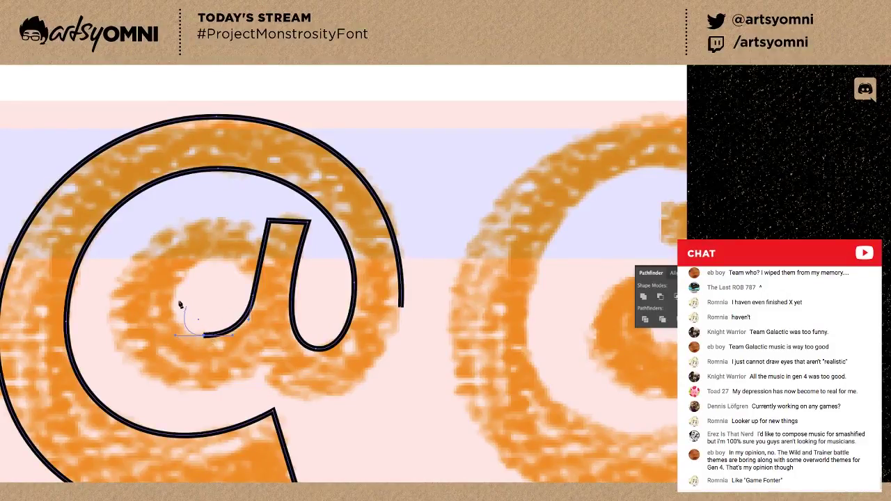
{"action": "left_click_drag", "start_coordinate": [174, 299], "coordinate": [176, 283]}
{"action": "key", "text": "ctrl+z"}
{"action": "key", "text": "ctrl+z"}
{"action": "mouse_move", "coordinate": [208, 337]}
{"action": "left_mouse_down"}
{"action": "mouse_move", "coordinate": [193, 336]}
{"action": "mouse_move", "coordinate": [190, 328]}
{"action": "left_mouse_up"}
{"action": "left_click_drag", "start_coordinate": [172, 294], "coordinate": [177, 271]}
{"action": "left_click", "coordinate": [178, 270]}
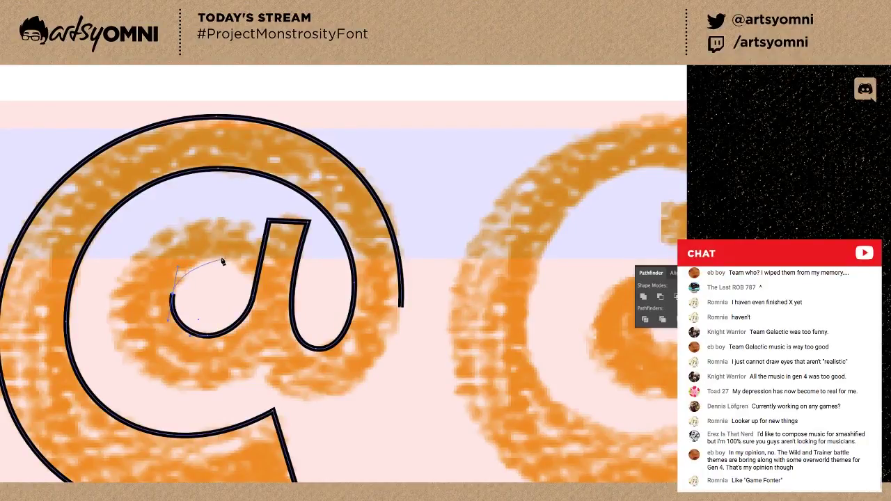
{"action": "left_click_drag", "start_coordinate": [217, 258], "coordinate": [251, 272]}
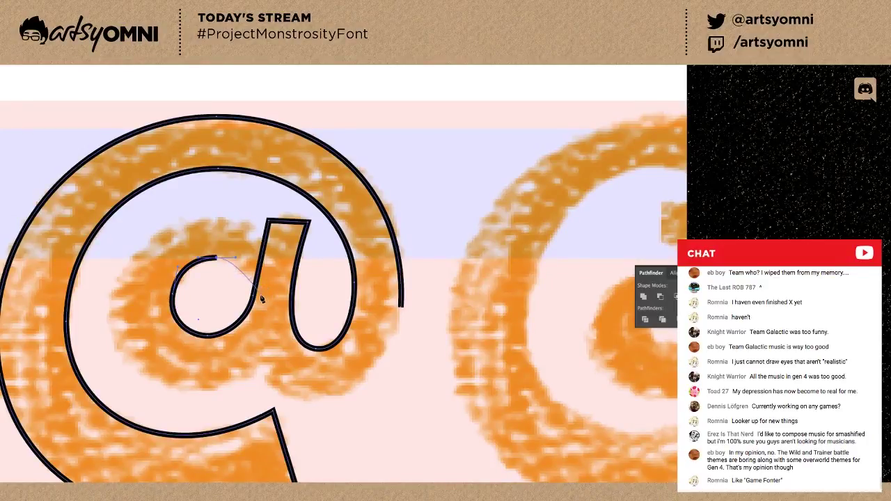
{"action": "key", "text": "ctrl+z"}
{"action": "key", "text": "ctrl+z"}
{"action": "key", "text": "ctrl+z"}
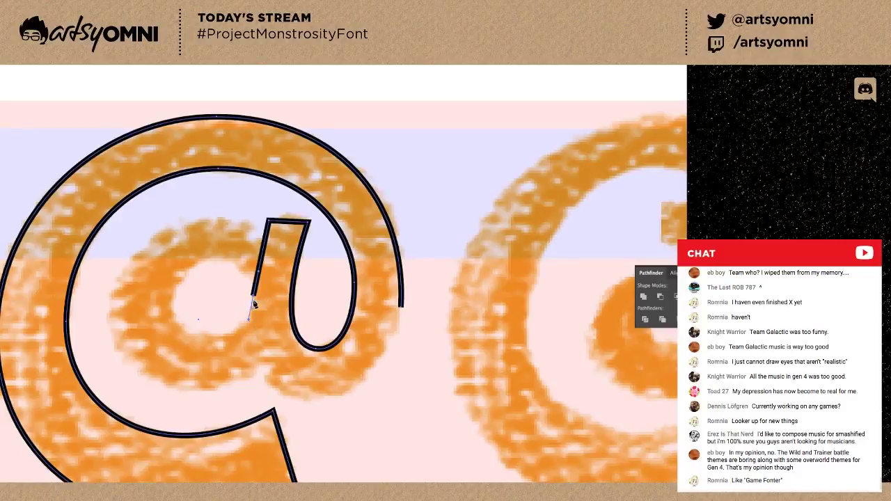
{"action": "key", "text": "ctrl+z"}
Trace the stem's outer side down around the hook's bottom, close the path at the ring's rightmost anchor and smooth its handles.
{"action": "left_click_drag", "start_coordinate": [253, 308], "coordinate": [248, 343]}
{"action": "left_click_drag", "start_coordinate": [311, 398], "coordinate": [358, 403]}
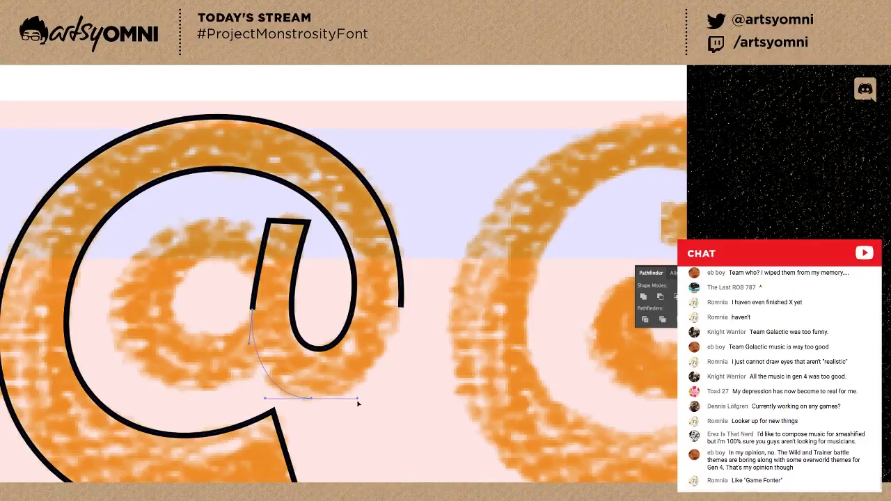
{"action": "left_click", "coordinate": [401, 308]}
{"action": "left_click", "coordinate": [401, 308]}
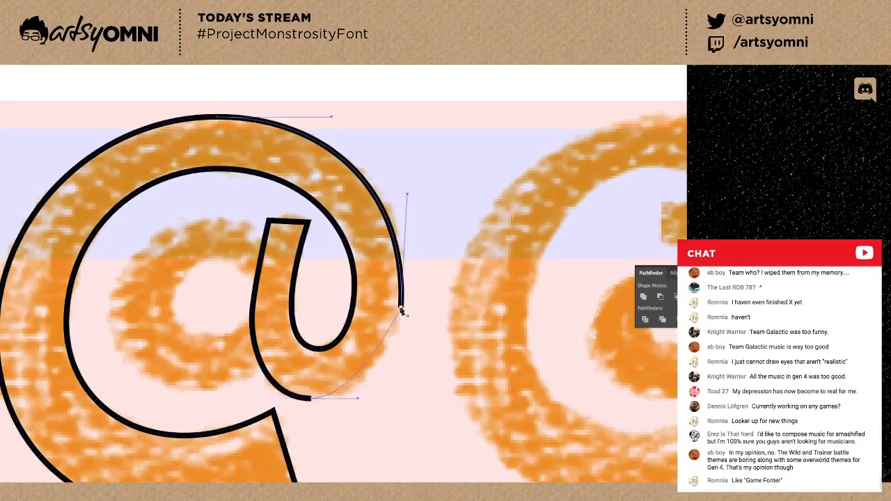
{"action": "left_click", "coordinate": [401, 308]}
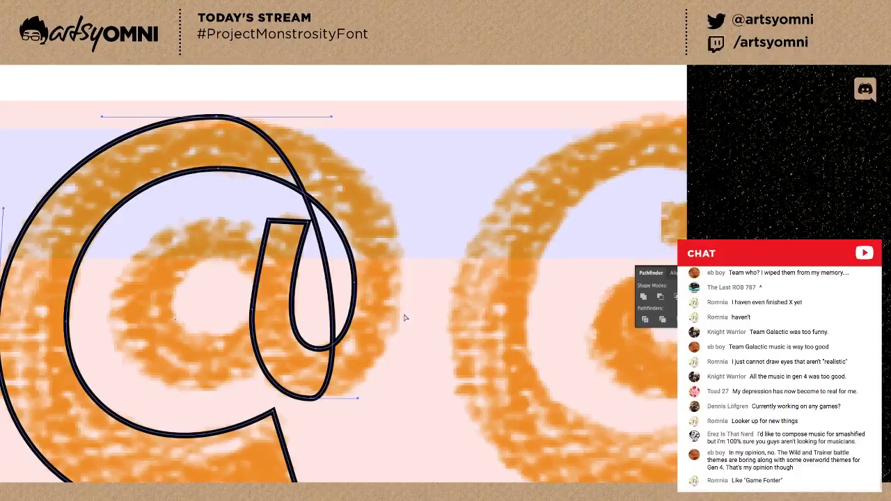
{"action": "left_click", "coordinate": [406, 314]}
{"action": "mouse_move", "coordinate": [401, 310]}
{"action": "left_mouse_down"}
{"action": "mouse_move", "coordinate": [406, 235]}
{"action": "mouse_move", "coordinate": [410, 245]}
{"action": "left_mouse_up"}
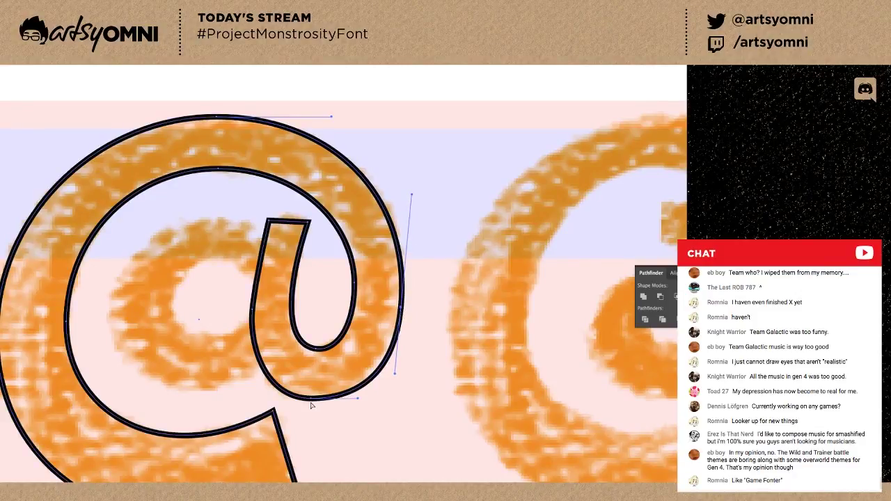
Refine the anchors and handles around the hook's outer bottom curve and up the stem's outer side to match the sketch.
{"action": "left_click_drag", "start_coordinate": [311, 399], "coordinate": [318, 399]}
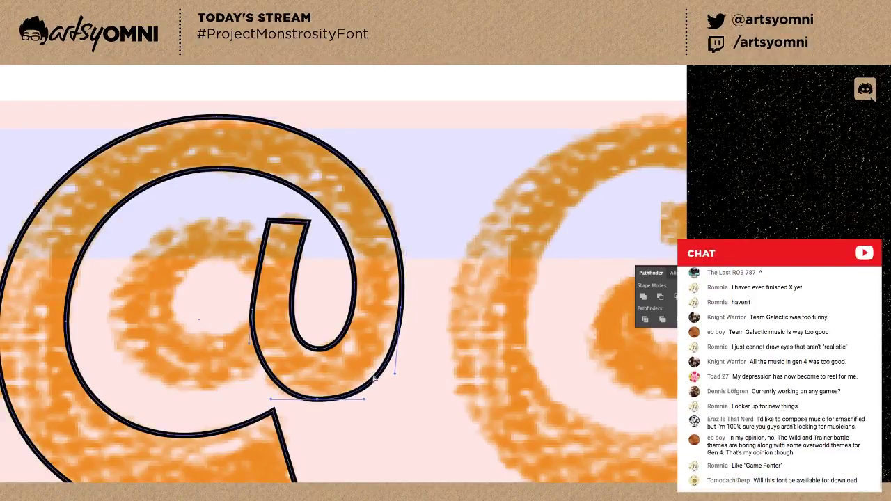
{"action": "left_click_drag", "start_coordinate": [372, 381], "coordinate": [374, 379]}
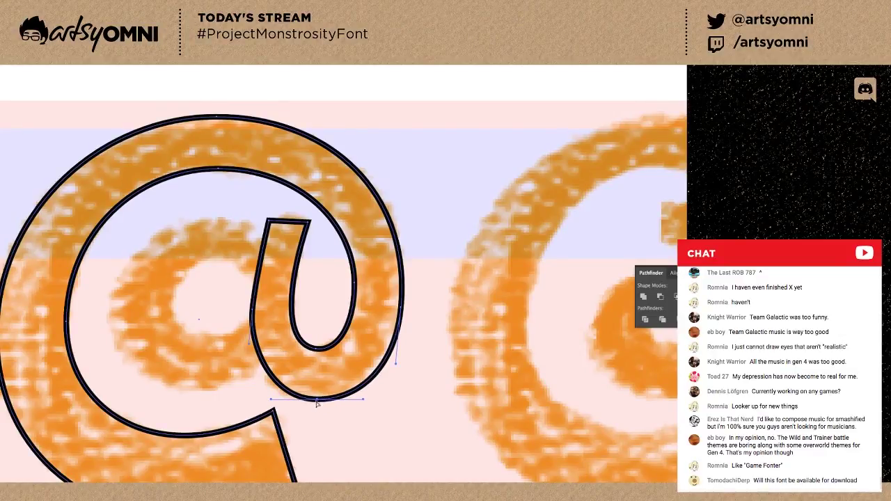
{"action": "left_click_drag", "start_coordinate": [256, 339], "coordinate": [253, 349]}
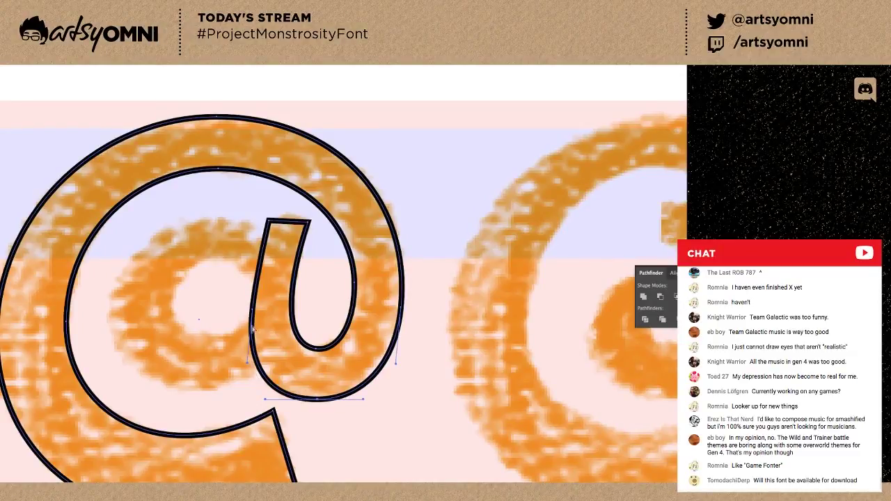
{"action": "left_click_drag", "start_coordinate": [252, 309], "coordinate": [254, 303]}
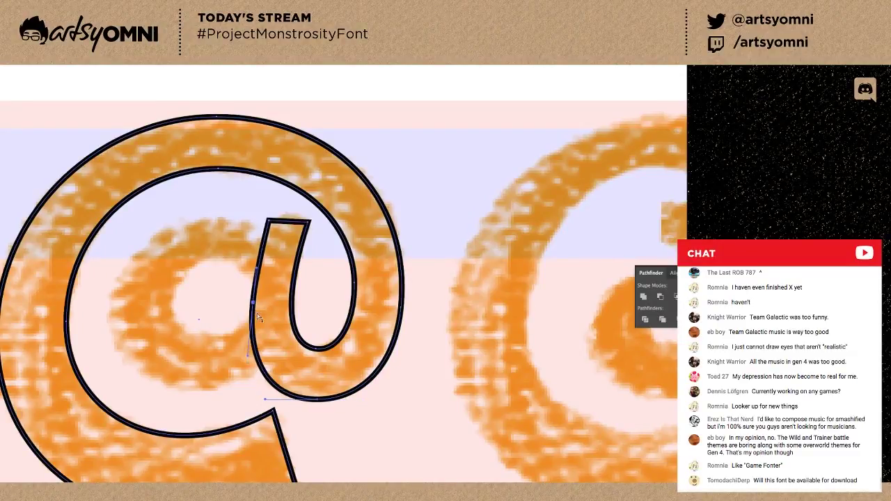
{"action": "left_click", "coordinate": [270, 334]}
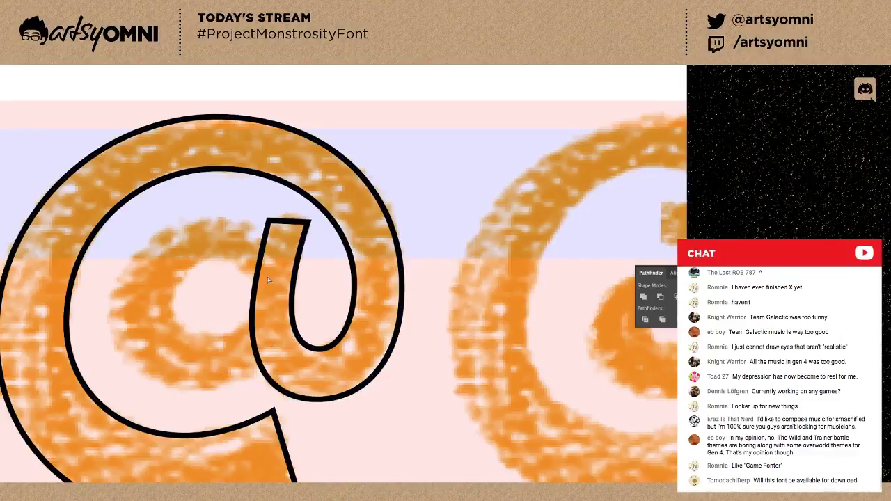
Move the stem's top outer corner inward to narrow the upper end, and adjust the opposite top corner.
{"action": "left_click", "coordinate": [273, 226]}
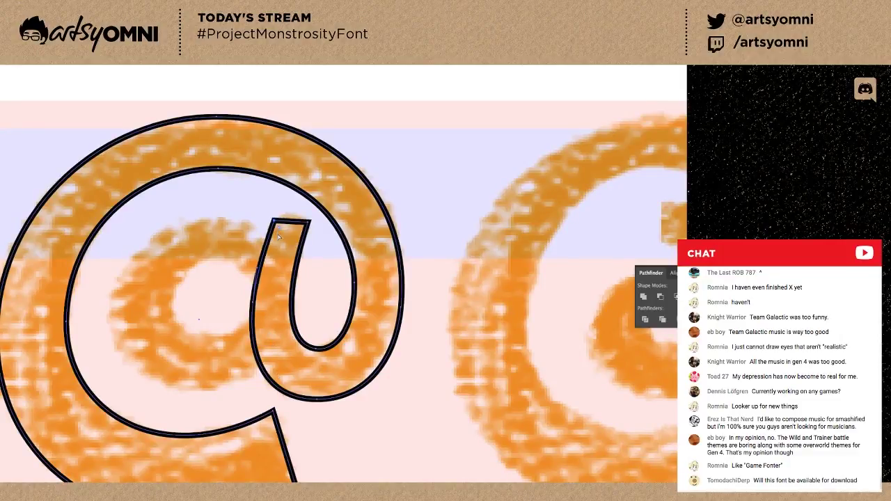
{"action": "left_click", "coordinate": [285, 270]}
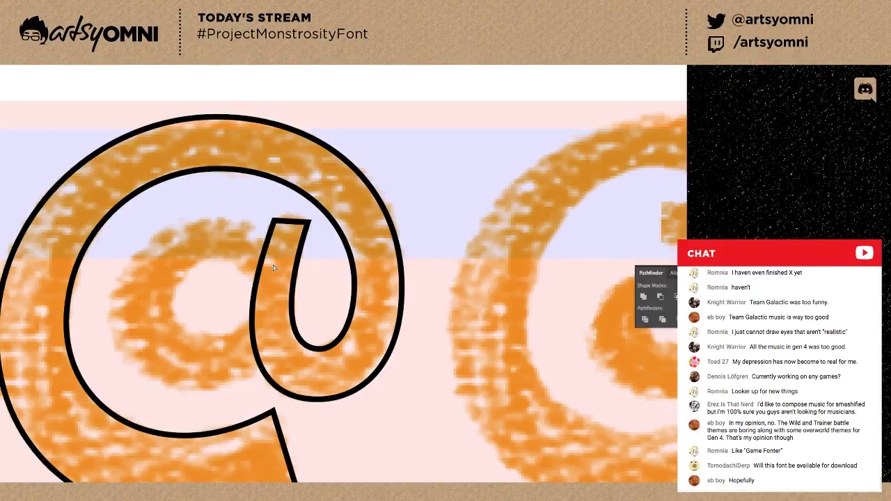
{"action": "left_click", "coordinate": [310, 227]}
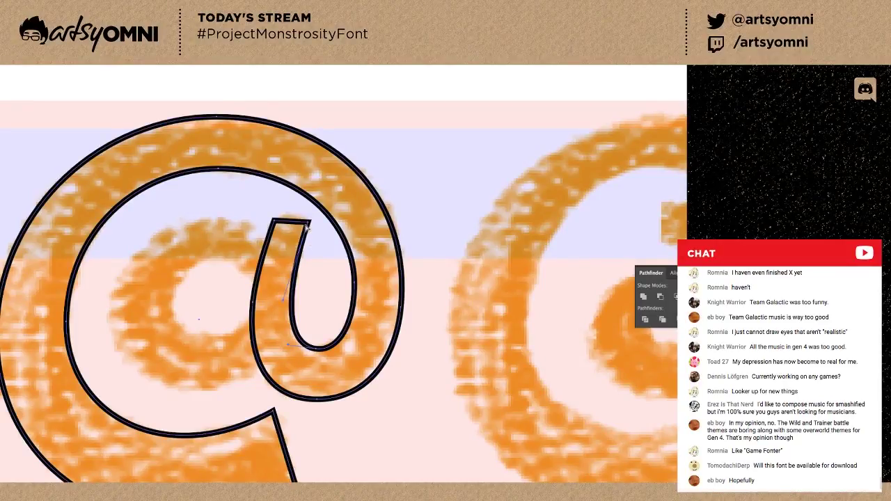
Shift the rightmost anchor of the ring's inner edge slightly outward and adjust the curve above it.
{"action": "left_click", "coordinate": [355, 285]}
{"action": "left_click", "coordinate": [335, 225]}
{"action": "left_click", "coordinate": [335, 224]}
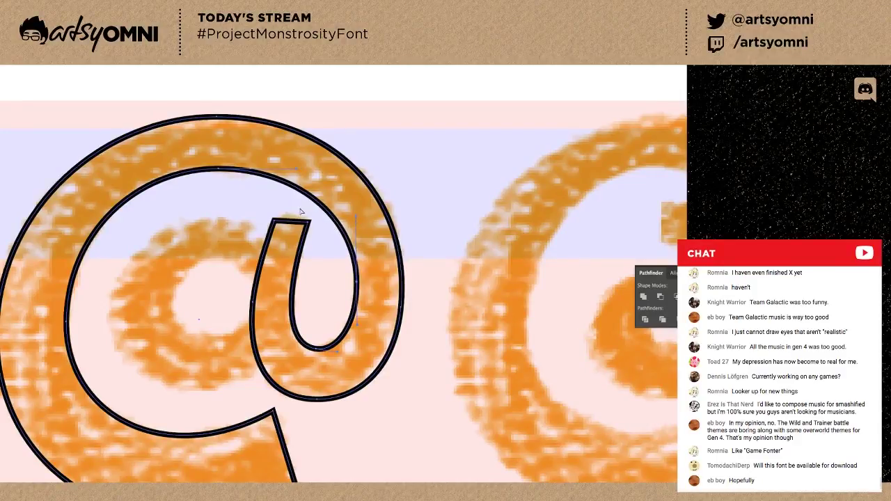
Nudge the leftmost anchor of the ring's inner edge slightly upward.
{"action": "left_click_drag", "start_coordinate": [100, 333], "coordinate": [108, 321]}
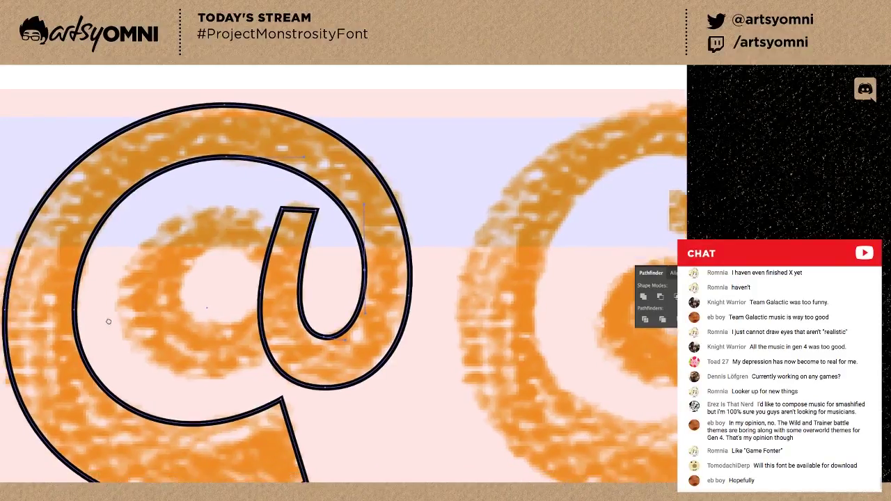
{"action": "left_click", "coordinate": [78, 316]}
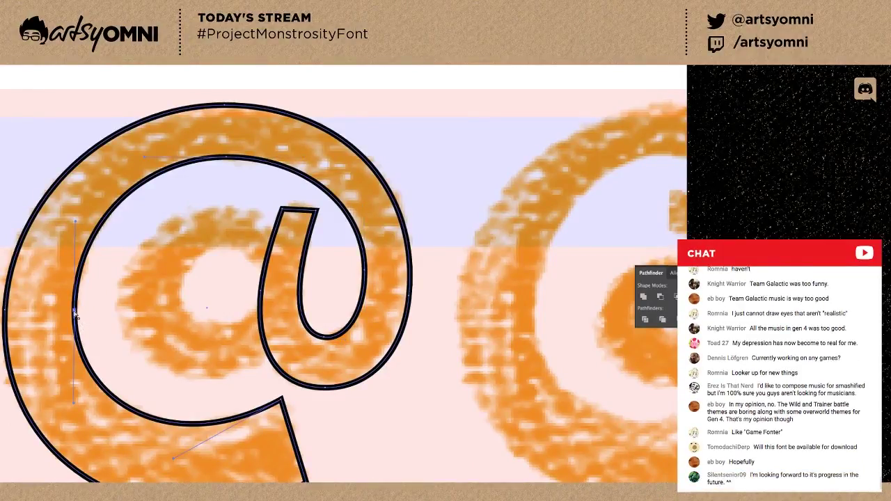
{"action": "left_click_drag", "start_coordinate": [76, 315], "coordinate": [75, 308]}
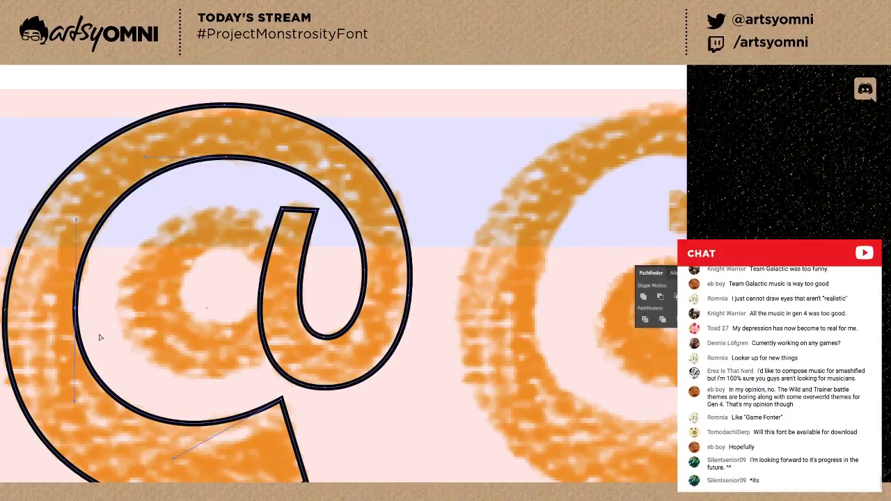
{"action": "left_click", "coordinate": [128, 307]}
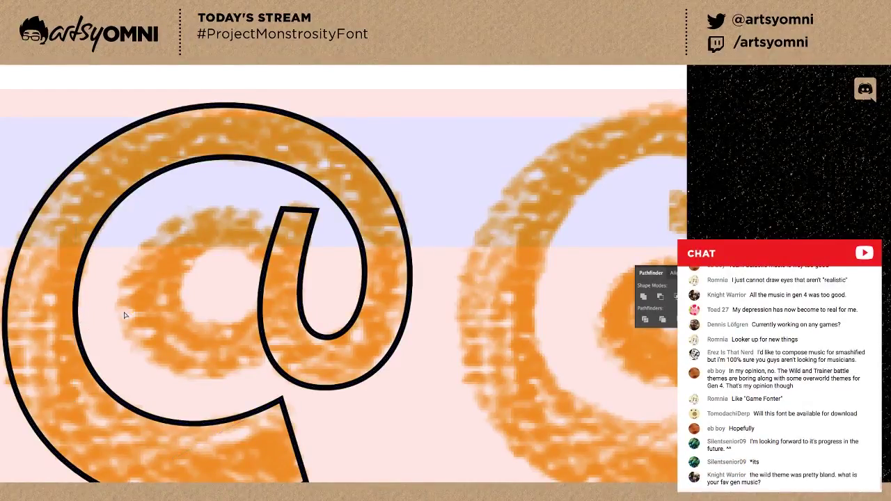
{"action": "left_click", "coordinate": [5, 321]}
{"action": "left_click_drag", "start_coordinate": [10, 318], "coordinate": [2, 313]}
{"action": "key", "text": "v"}
{"action": "key", "text": "ctrl+z"}
{"action": "left_click", "coordinate": [28, 325]}
Fine-tune the rightmost anchor and the upper-right curve of the ring's outer edge.
{"action": "key", "text": "ctrl+minus"}
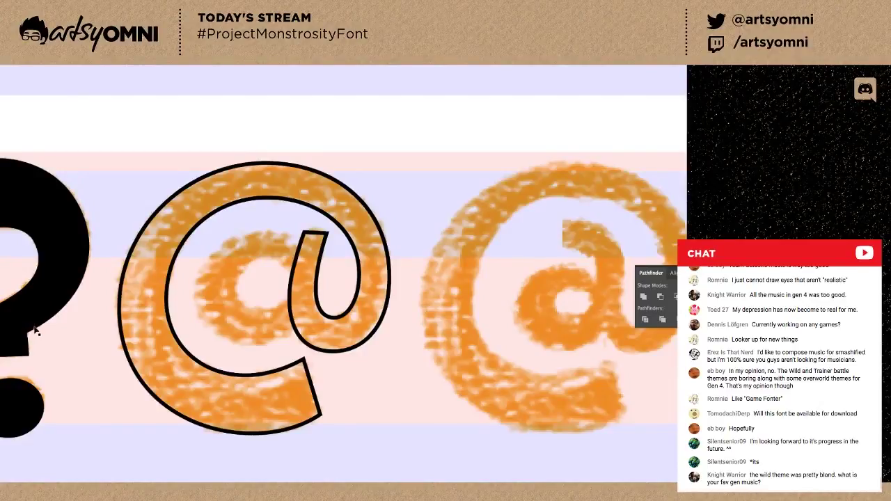
{"action": "key", "text": "ctrl+plus"}
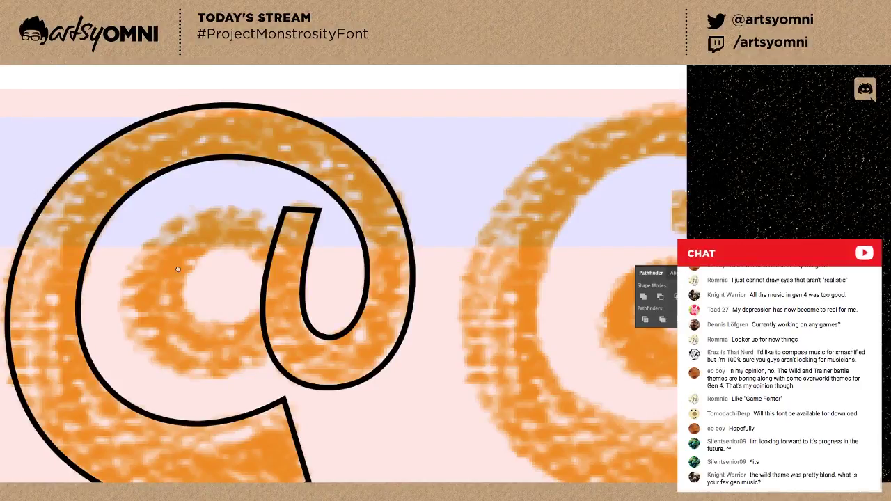
{"action": "scroll", "coordinate": [176, 272], "scroll_direction": "down", "scroll_amount": 1}
{"action": "scroll", "coordinate": [176, 273], "scroll_direction": "left", "scroll_amount": 1}
{"action": "key", "text": "ctrl+minus"}
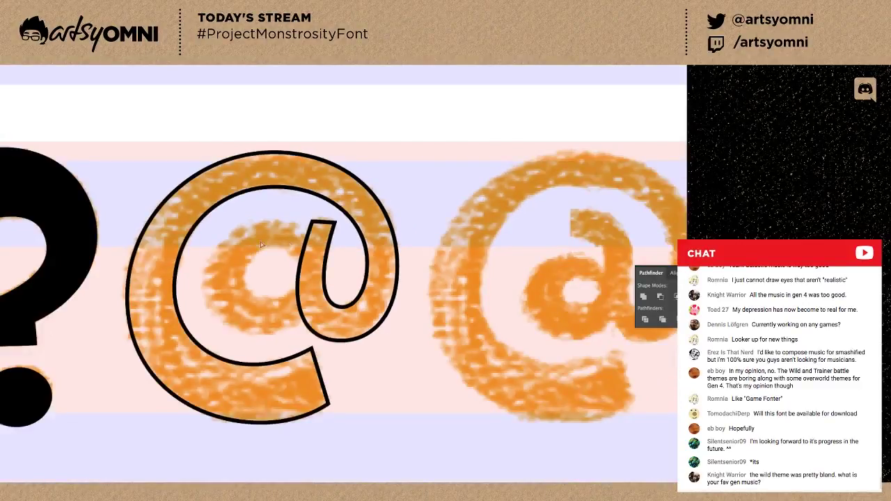
{"action": "left_click", "coordinate": [388, 316]}
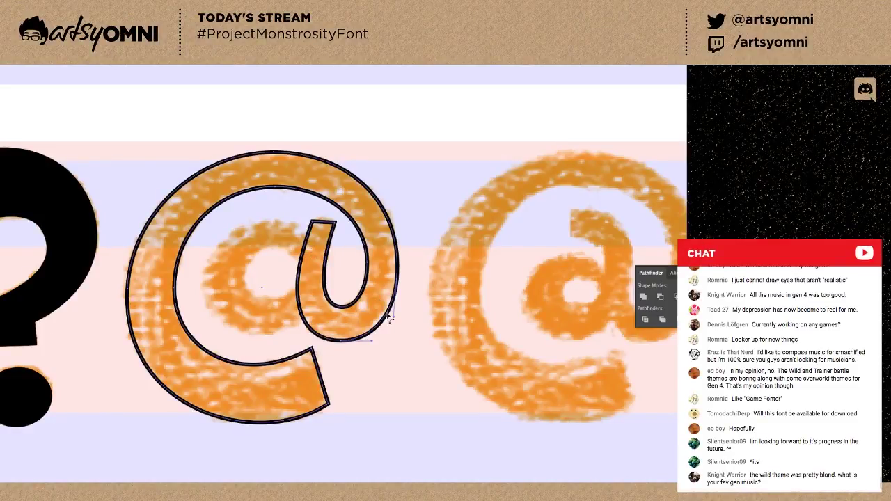
{"action": "left_click", "coordinate": [397, 281]}
{"action": "left_click_drag", "start_coordinate": [398, 281], "coordinate": [398, 279]}
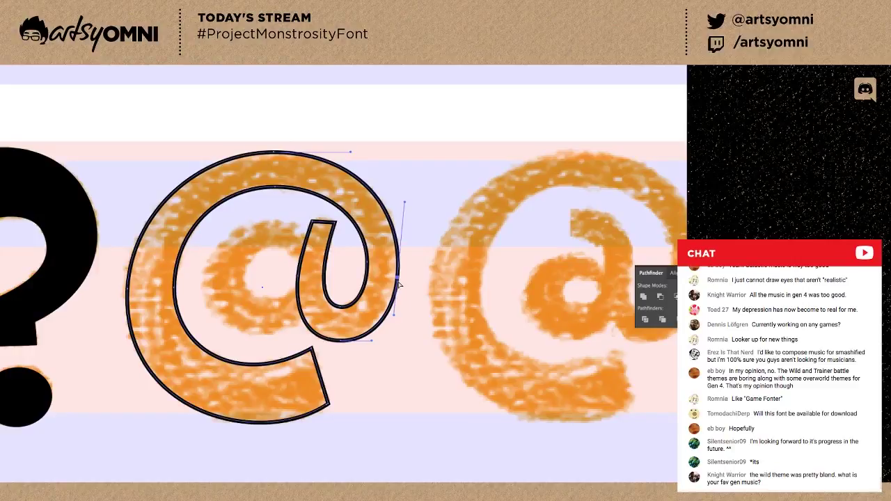
{"action": "left_click", "coordinate": [406, 286]}
{"action": "left_click_drag", "start_coordinate": [374, 194], "coordinate": [374, 193]}
{"action": "left_click", "coordinate": [386, 185]}
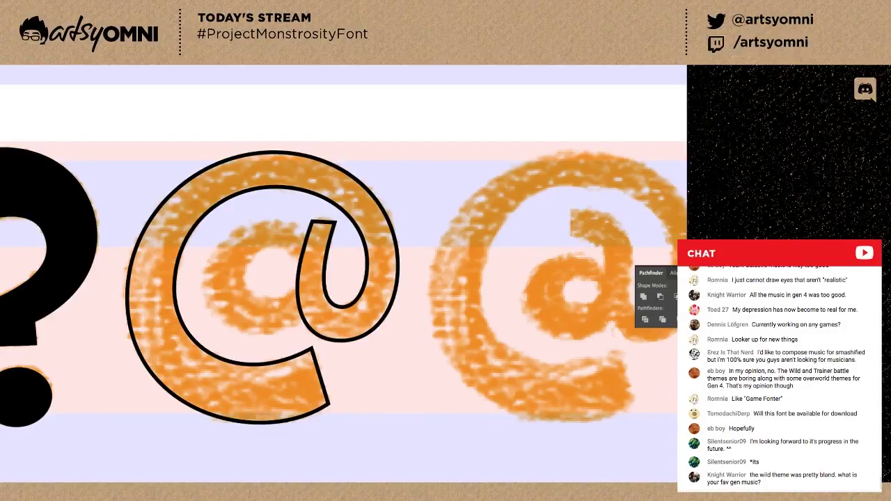
Draw a circle over the sketched bowl inside the @, reaching from the stem's top height down and overlapping the stem.
{"action": "left_click_drag", "start_coordinate": [206, 221], "coordinate": [320, 337]}
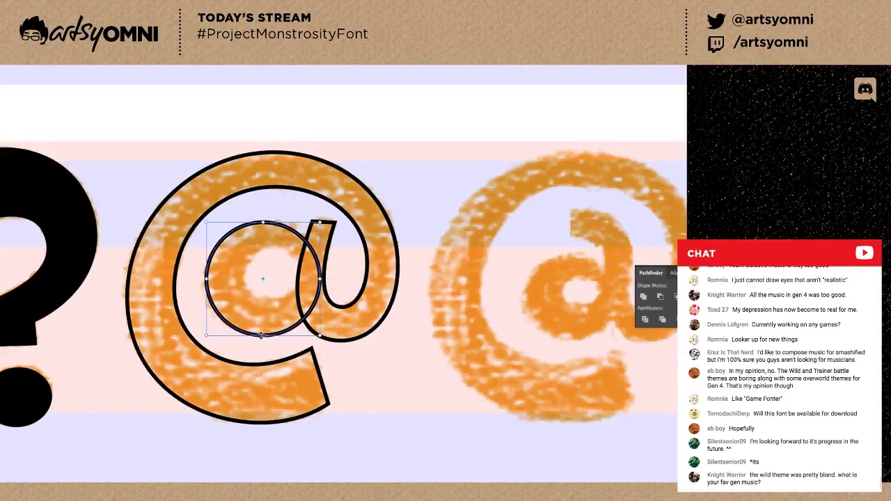
{"action": "left_click_drag", "start_coordinate": [257, 336], "coordinate": [259, 336]}
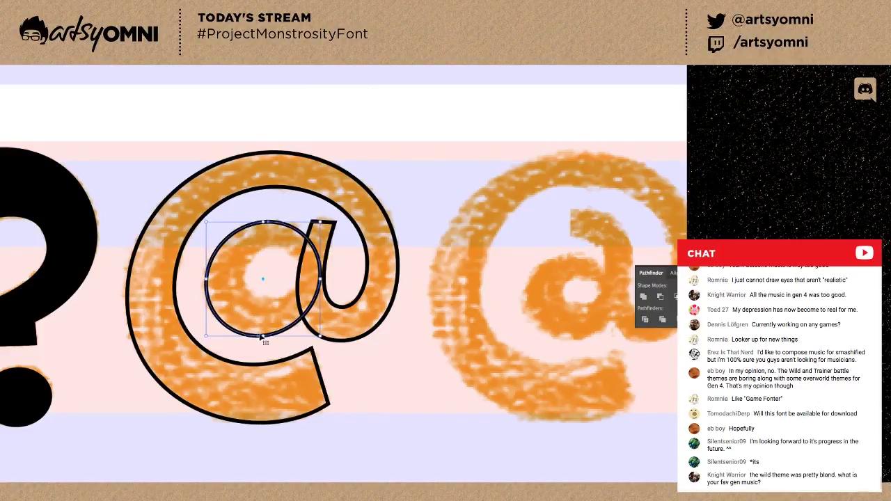
{"action": "left_click", "coordinate": [284, 355]}
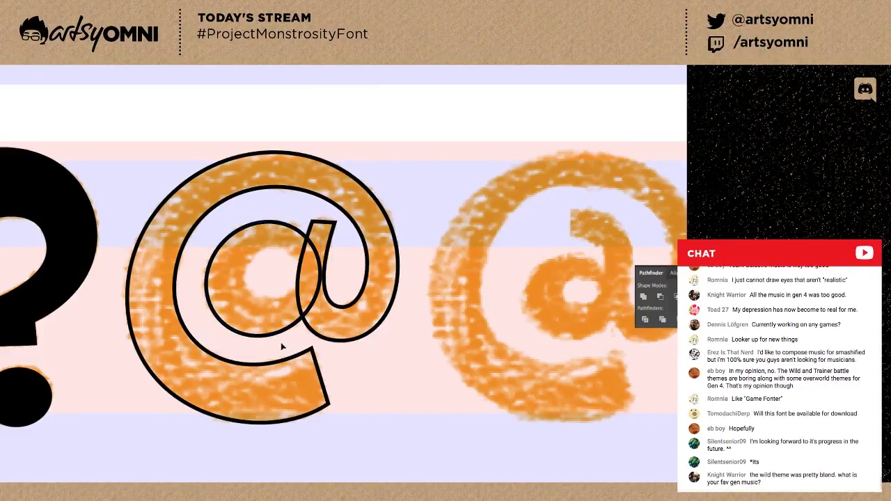
Duplicate the bowl circle in place and shrink the copy beside the stem to form the bowl's inner counter.
{"action": "left_click", "coordinate": [212, 304]}
{"action": "key", "text": "alt+shift+Right"}
{"action": "key", "text": "ctrl+z"}
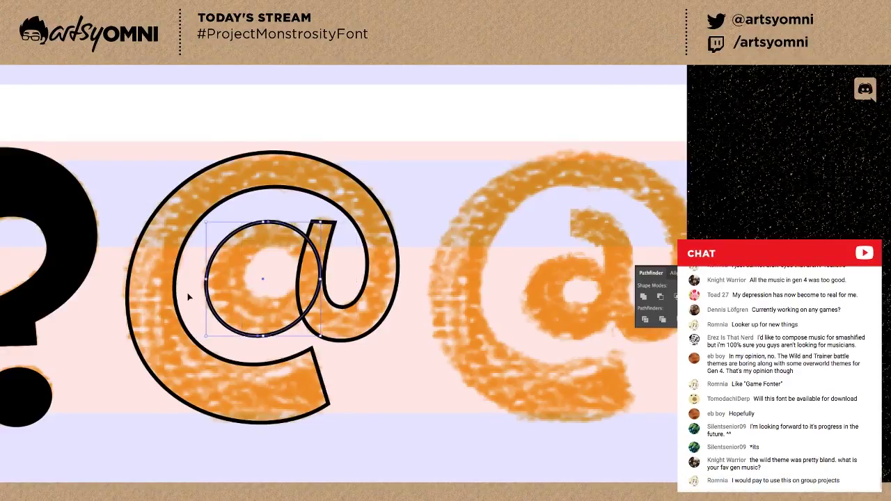
{"action": "left_click_drag", "start_coordinate": [320, 223], "coordinate": [294, 245]}
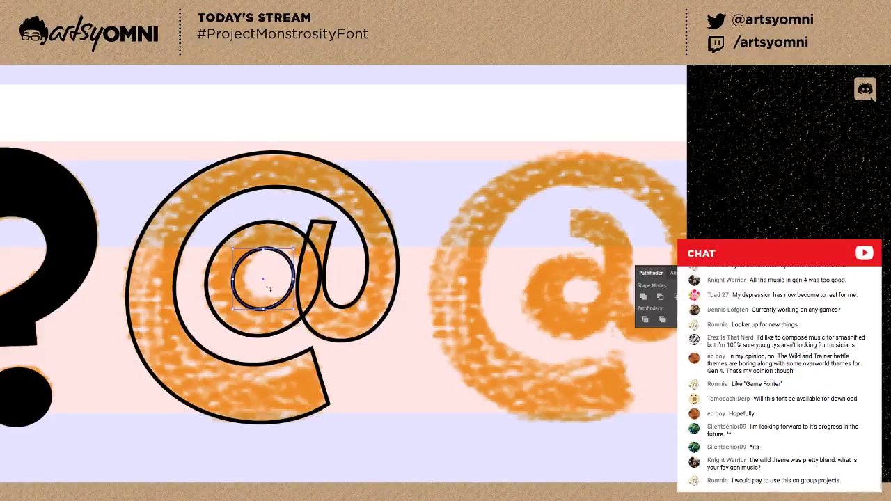
{"action": "mouse_move", "coordinate": [234, 307]}
{"action": "left_mouse_down"}
{"action": "mouse_move", "coordinate": [244, 298]}
{"action": "mouse_move", "coordinate": [297, 302]}
{"action": "left_mouse_up"}
{"action": "left_click_drag", "start_coordinate": [295, 248], "coordinate": [296, 248]}
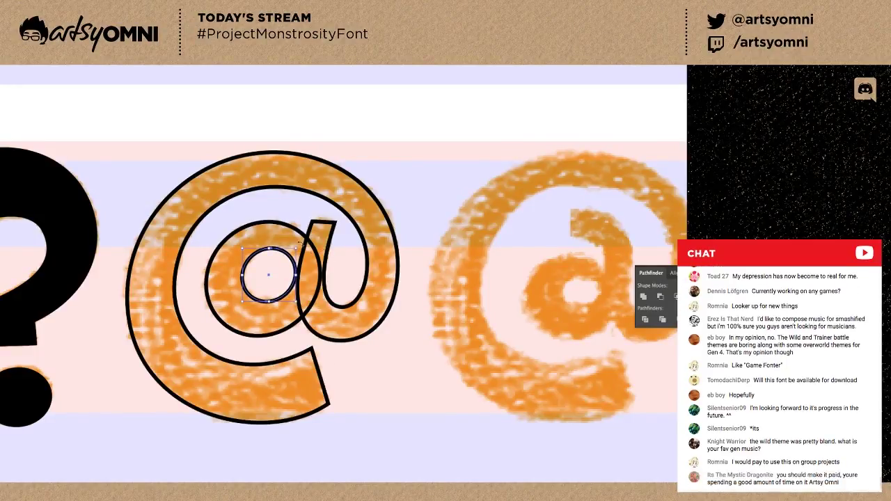
{"action": "left_click", "coordinate": [342, 271]}
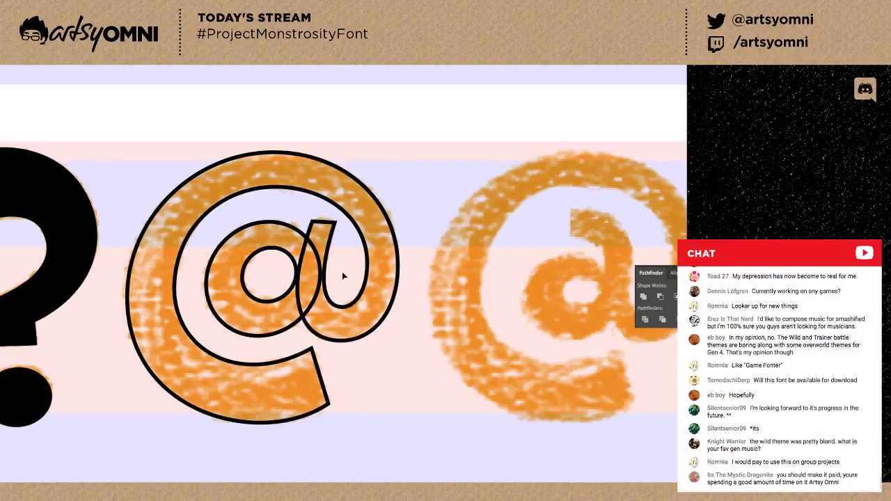
{"action": "left_click", "coordinate": [255, 297]}
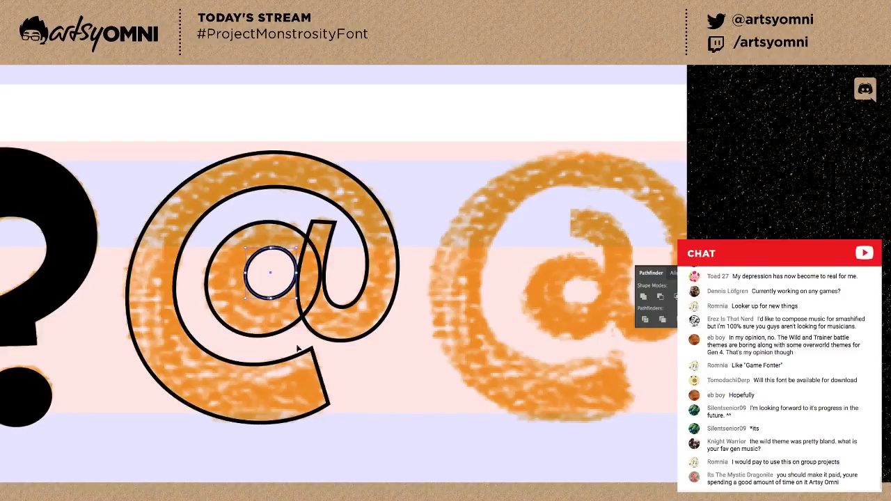
Select the ring outline and both circles and swap their black stroke to a solid black fill.
{"action": "left_click_drag", "start_coordinate": [334, 341], "coordinate": [296, 332]}
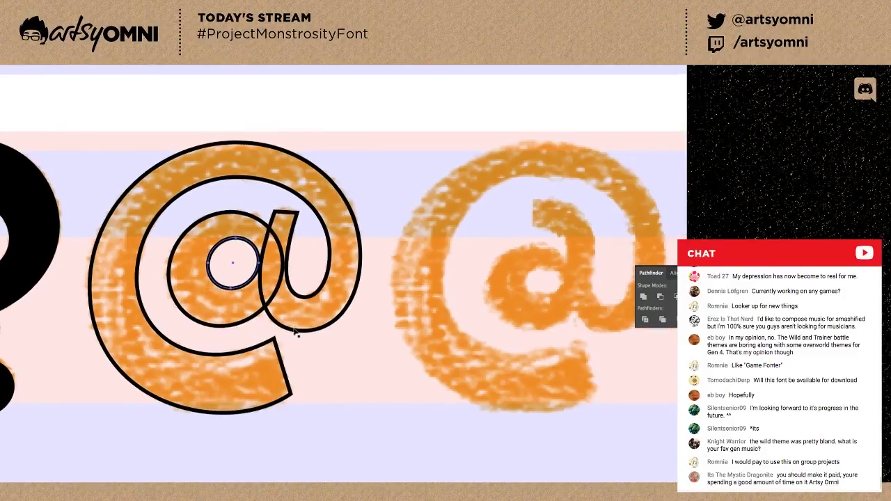
{"action": "left_click", "coordinate": [294, 295], "text": "shift"}
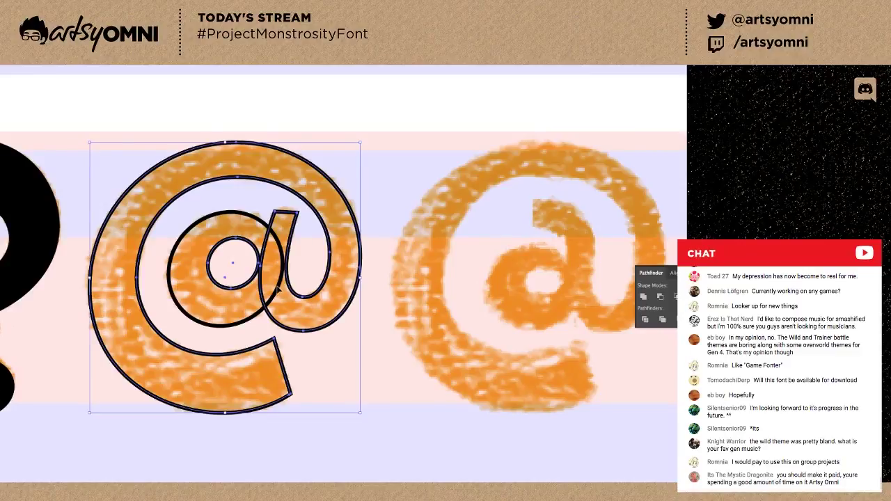
{"action": "left_click", "coordinate": [278, 290], "text": "shift"}
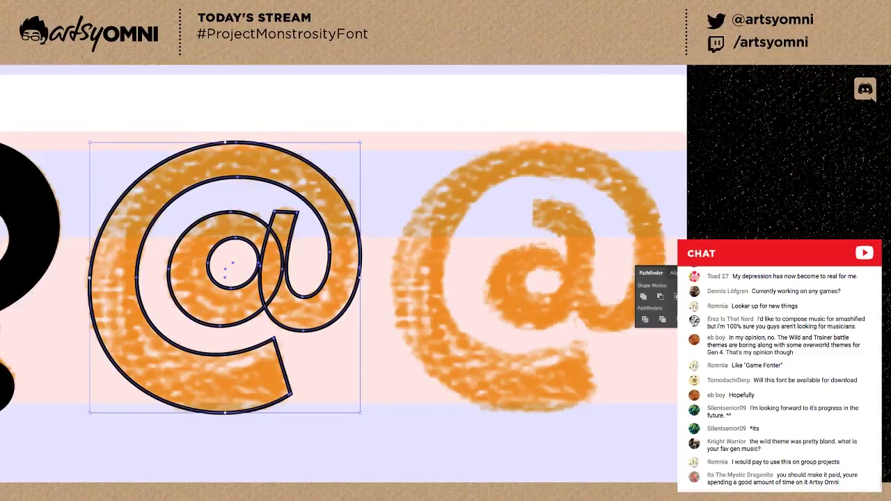
{"action": "key", "text": "shift+x"}
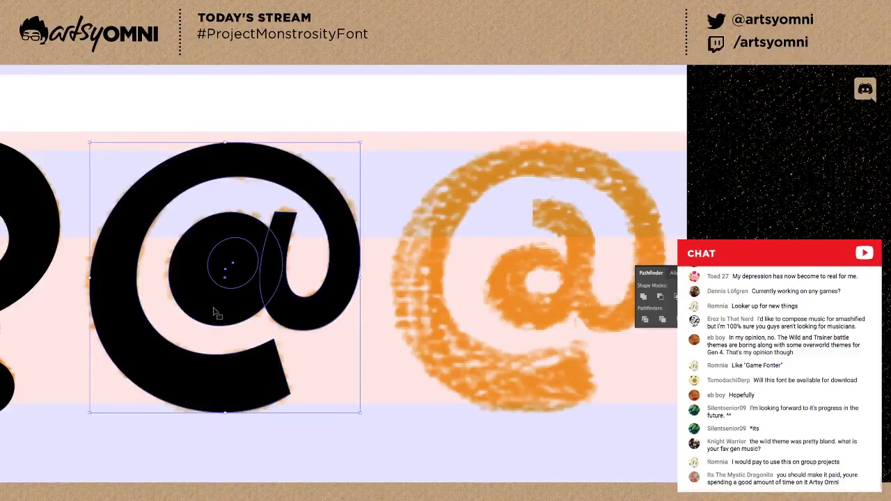
Subtract the small inner circle from the bowl circle with Minus Front to cut out the counter.
{"action": "left_click", "coordinate": [217, 337]}
{"action": "left_click", "coordinate": [233, 282]}
{"action": "left_click", "coordinate": [238, 313], "text": "shift"}
{"action": "left_click", "coordinate": [660, 297]}
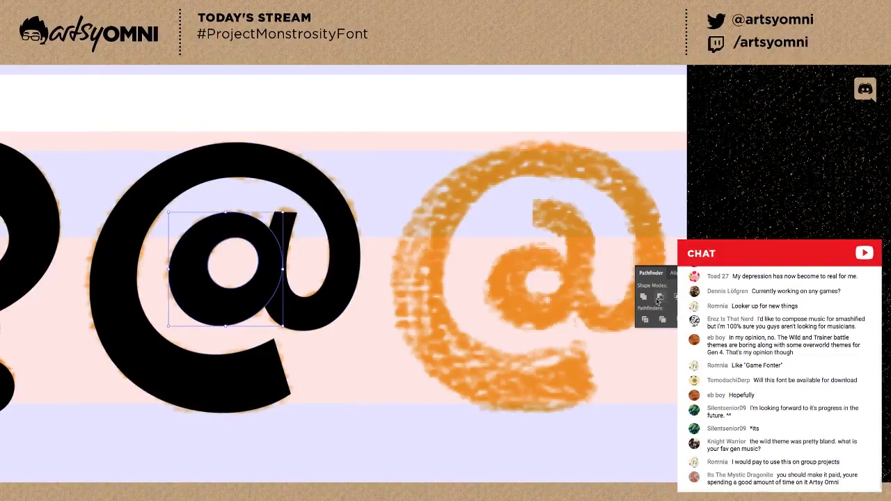
{"action": "left_click", "coordinate": [316, 268]}
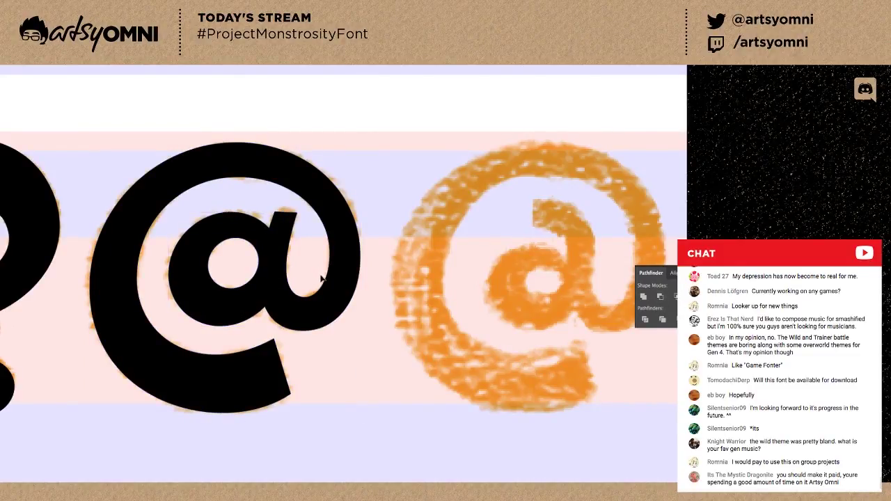
Lower the top edge of the stem inside the @ just below the bowl's top and nudge its top-left corner outward.
{"action": "left_click", "coordinate": [263, 239]}
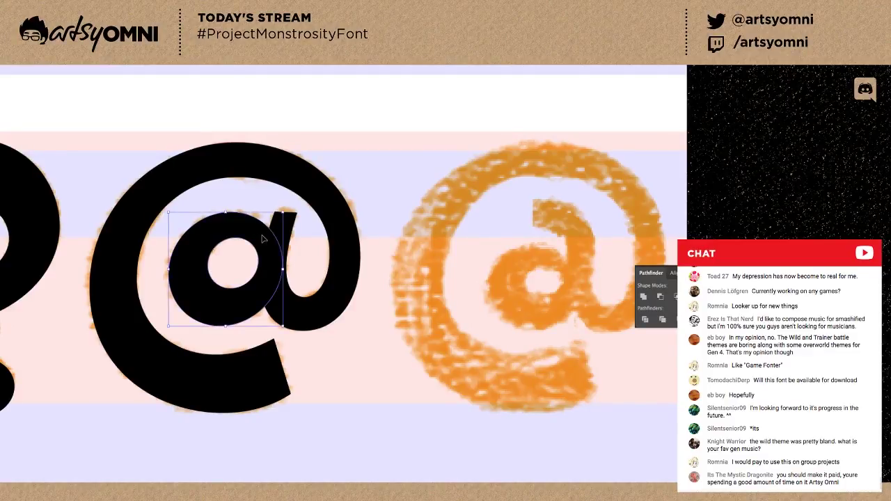
{"action": "left_click", "coordinate": [282, 216]}
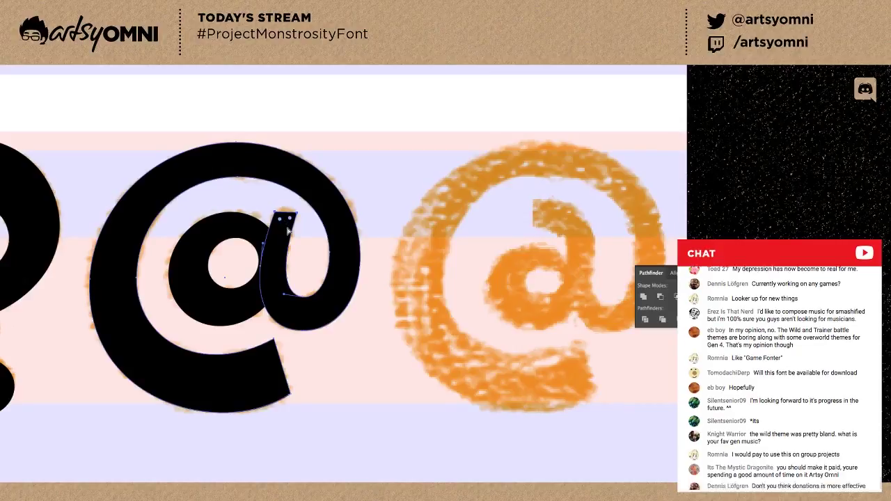
{"action": "key", "text": "shift+Left"}
{"action": "key", "text": "shift+Right"}
{"action": "key", "text": "shift+Down"}
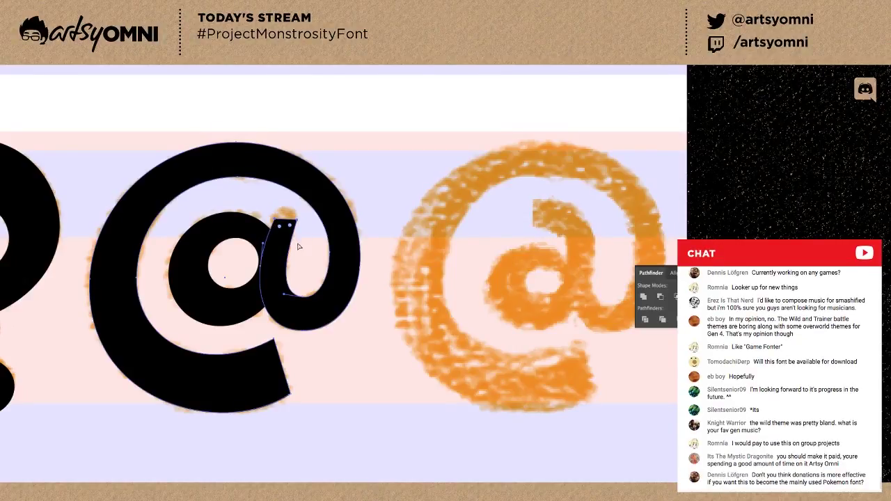
{"action": "left_click", "coordinate": [274, 219]}
{"action": "key", "text": "shift+Left"}
{"action": "left_click", "coordinate": [301, 232]}
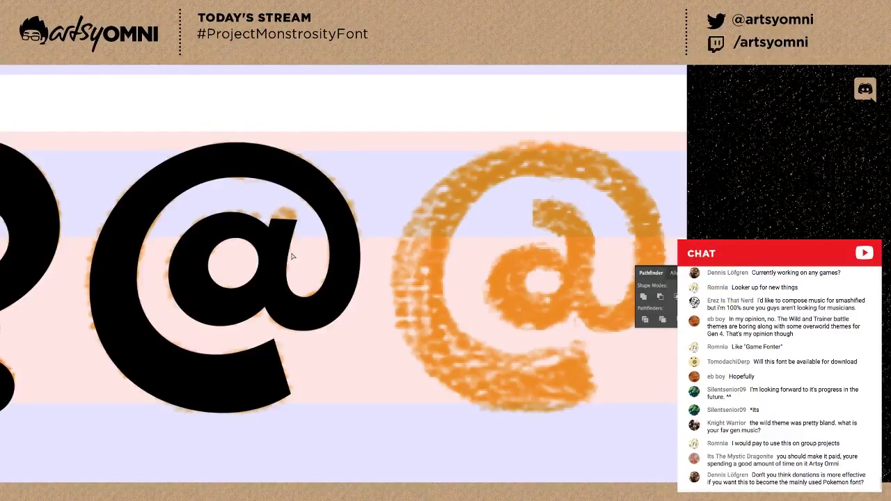
Trace the slash of the sketched percent sign with the Pen tool as a solid black slanted four-point bar and adjust its bottom-left corner.
{"action": "scroll", "coordinate": [211, 265], "scroll_direction": "right", "scroll_amount": 4}
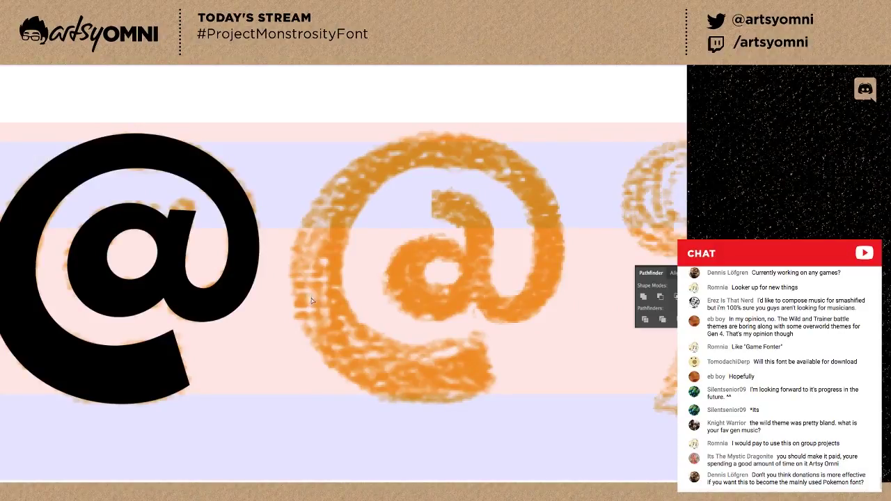
{"action": "scroll", "coordinate": [311, 298], "scroll_direction": "down", "scroll_amount": 5}
{"action": "scroll", "coordinate": [311, 298], "scroll_direction": "up", "scroll_amount": 2}
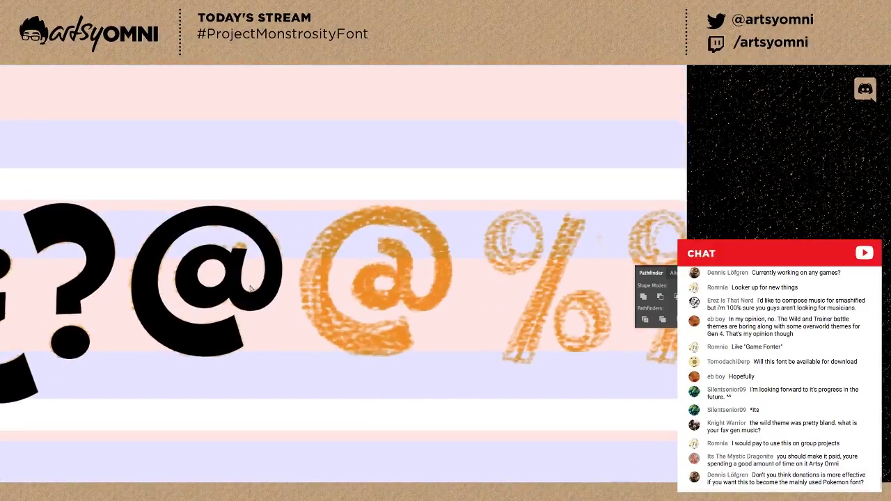
{"action": "left_click", "coordinate": [270, 292]}
{"action": "left_click", "coordinate": [290, 315]}
{"action": "left_click_drag", "start_coordinate": [286, 362], "coordinate": [276, 366]}
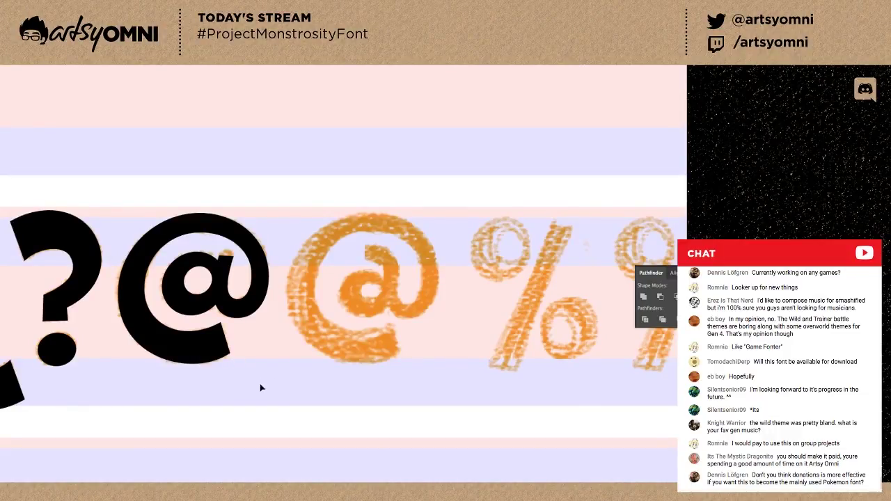
{"action": "left_click_drag", "start_coordinate": [259, 383], "coordinate": [218, 366]}
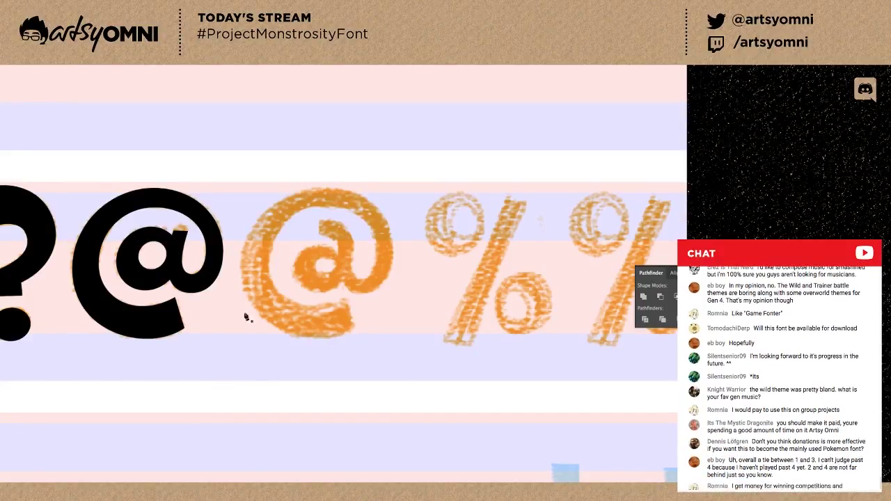
{"action": "left_click", "coordinate": [506, 201]}
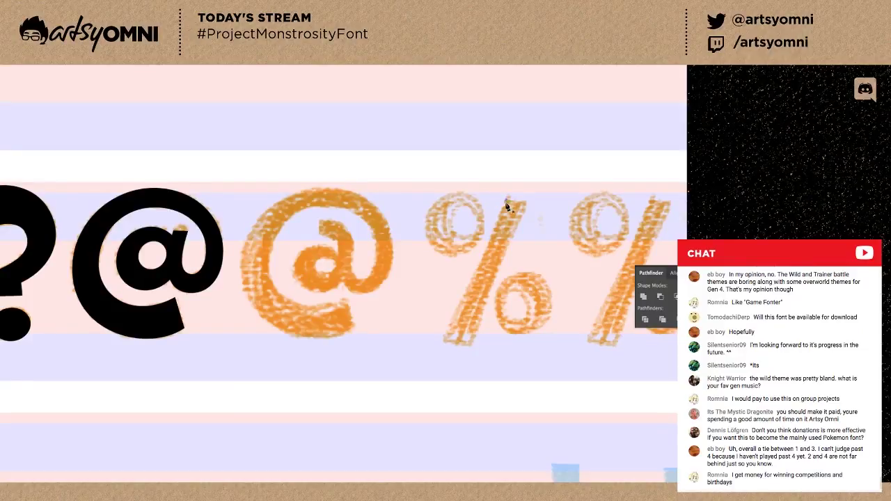
{"action": "left_click", "coordinate": [445, 344]}
{"action": "left_click", "coordinate": [472, 343]}
{"action": "left_click", "coordinate": [528, 202]}
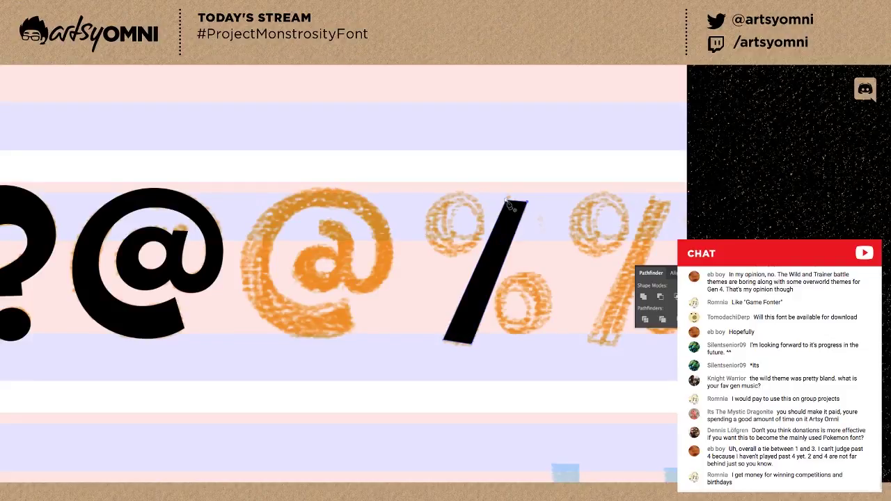
{"action": "left_click", "coordinate": [506, 201]}
{"action": "key", "text": "v"}
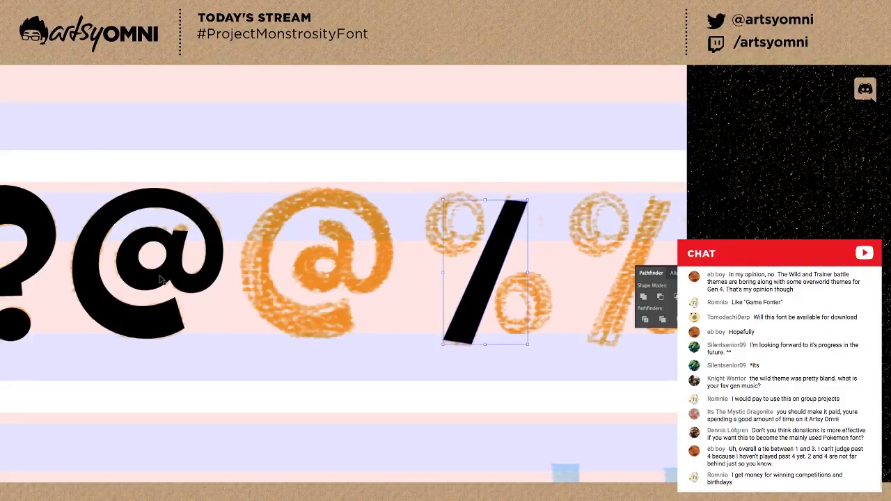
{"action": "left_click", "coordinate": [195, 348]}
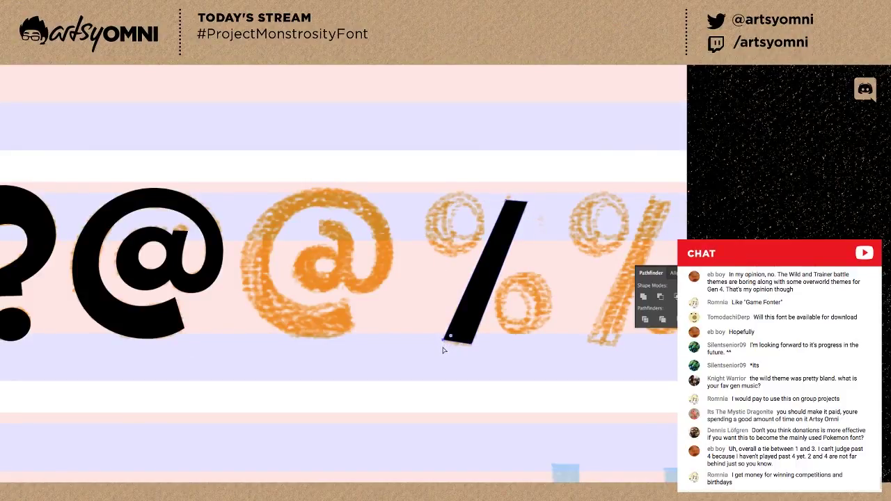
{"action": "left_click_drag", "start_coordinate": [441, 352], "coordinate": [439, 362]}
Draw a black ellipse over the percent sign's upper sketched bowl and adjust its height and width to fit the sketch.
{"action": "left_click_drag", "start_coordinate": [487, 194], "coordinate": [428, 256]}
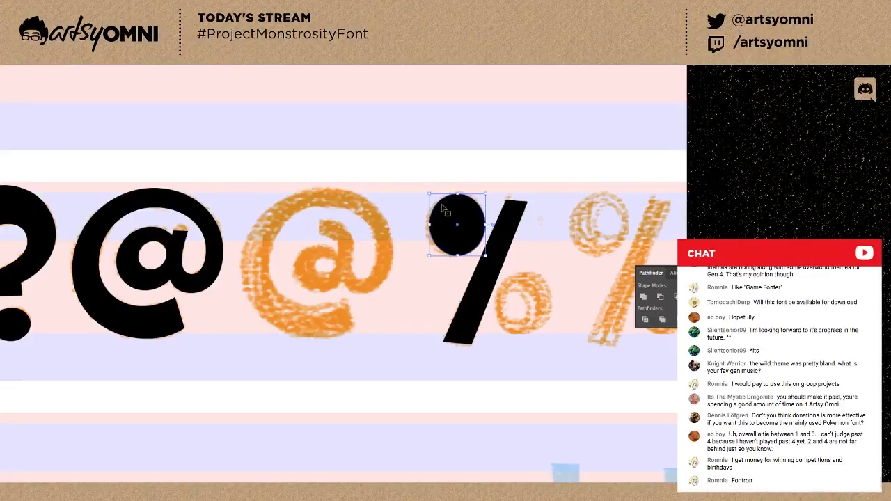
{"action": "left_click_drag", "start_coordinate": [456, 193], "coordinate": [458, 191]}
{"action": "left_click_drag", "start_coordinate": [452, 256], "coordinate": [451, 255]}
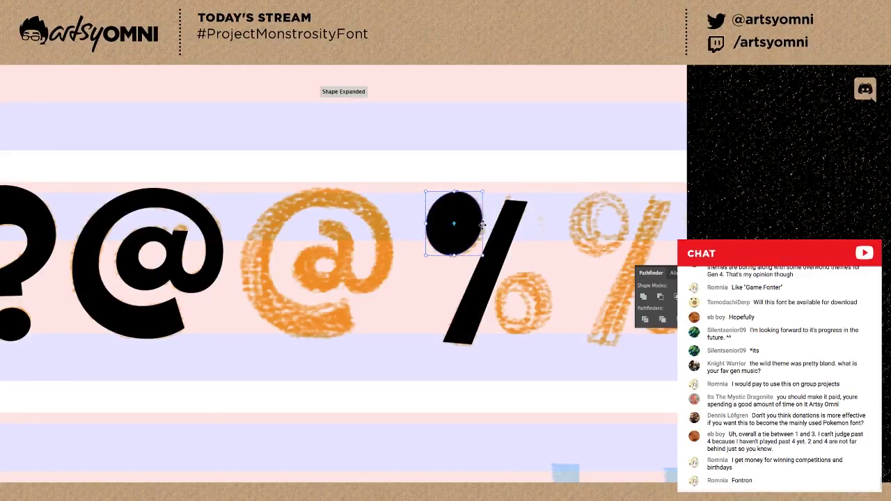
{"action": "left_click_drag", "start_coordinate": [485, 225], "coordinate": [487, 224]}
{"action": "left_click_drag", "start_coordinate": [459, 192], "coordinate": [455, 191]}
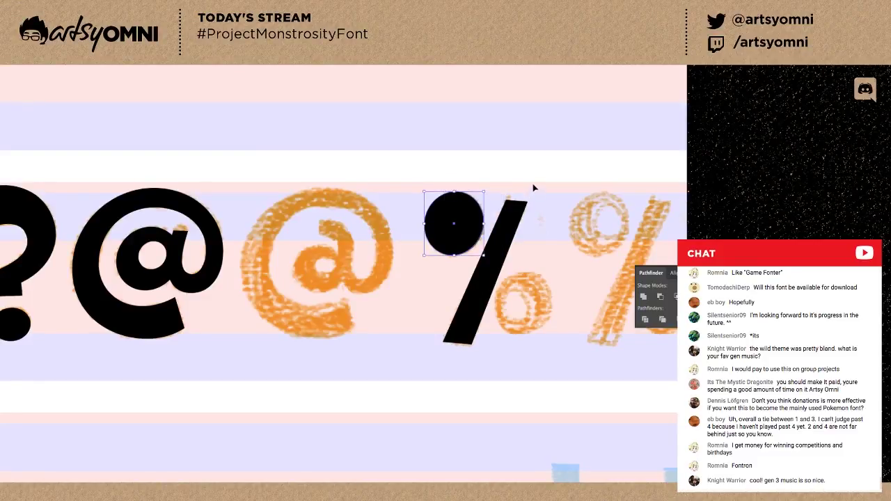
Cut a centered counter out of the upper ellipse by subtracting a smaller copy of it with Minus Front.
{"action": "left_click_drag", "start_coordinate": [424, 192], "coordinate": [439, 208]}
{"action": "left_click", "coordinate": [469, 201], "text": "shift"}
{"action": "left_click", "coordinate": [659, 298]}
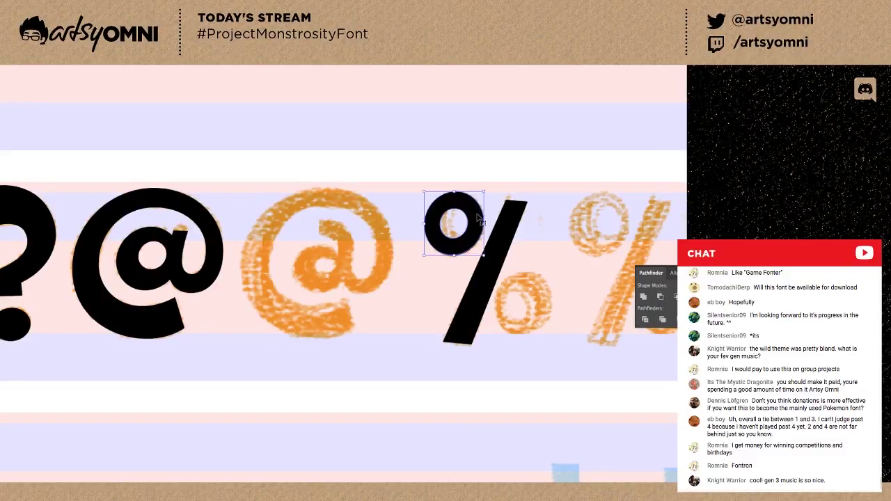
Inside the upper ring's compound path, shift the counter toward the slash and shrink it slightly, leaving isolation mode when done.
{"action": "double_click", "coordinate": [467, 221]}
{"action": "left_click", "coordinate": [468, 225]}
{"action": "left_click_drag", "start_coordinate": [469, 215], "coordinate": [478, 214]}
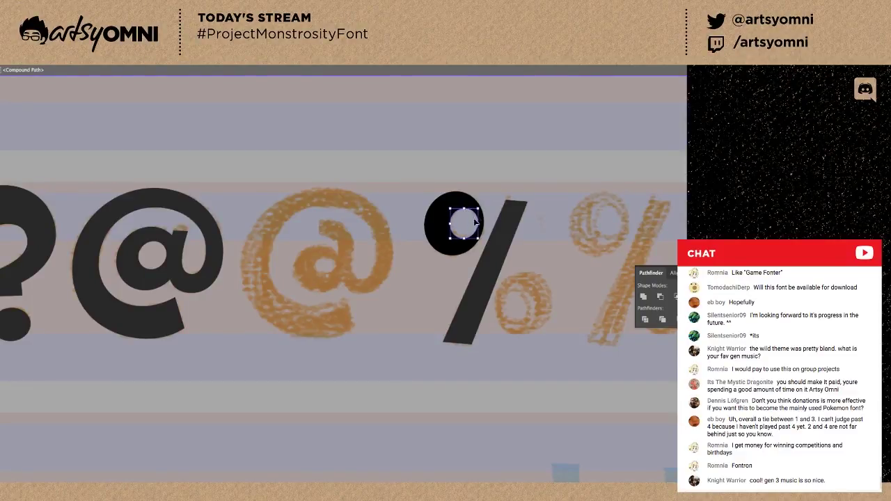
{"action": "left_click_drag", "start_coordinate": [479, 239], "coordinate": [474, 234]}
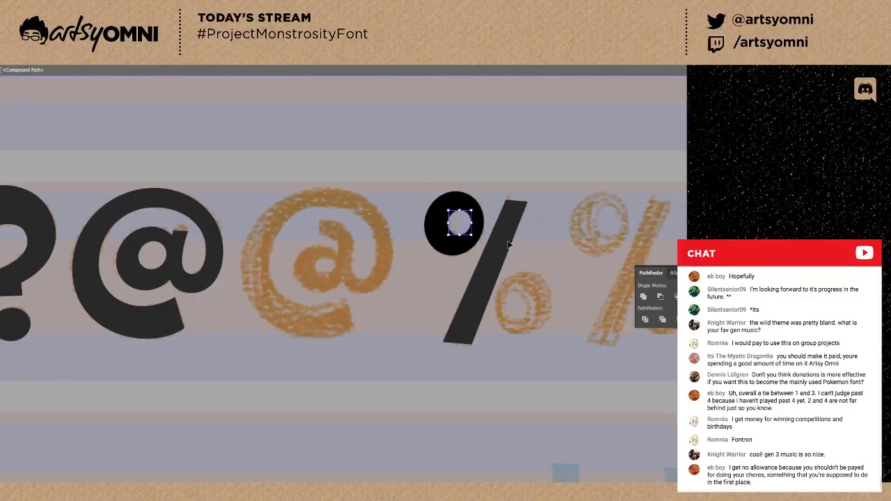
{"action": "left_click", "coordinate": [526, 260]}
{"action": "left_click", "coordinate": [471, 236]}
{"action": "left_click", "coordinate": [489, 202]}
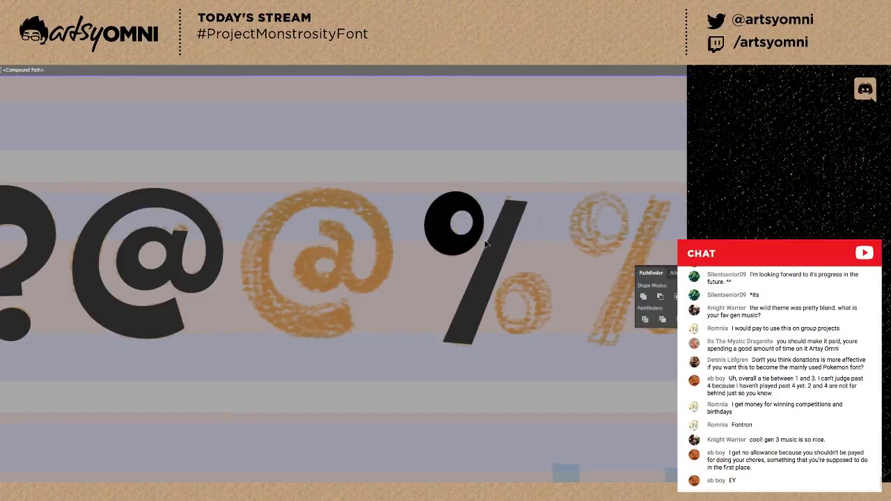
{"action": "double_click", "coordinate": [465, 276]}
{"action": "left_click_drag", "start_coordinate": [490, 274], "coordinate": [448, 273]}
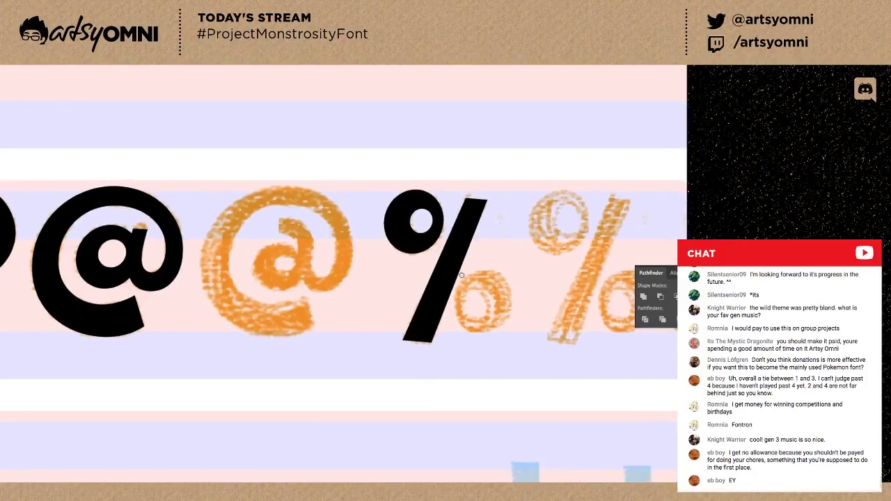
Duplicate the upper ring, mirror the copy horizontally, and place it over the percent sign's lower sketched bowl.
{"action": "left_click", "coordinate": [430, 240]}
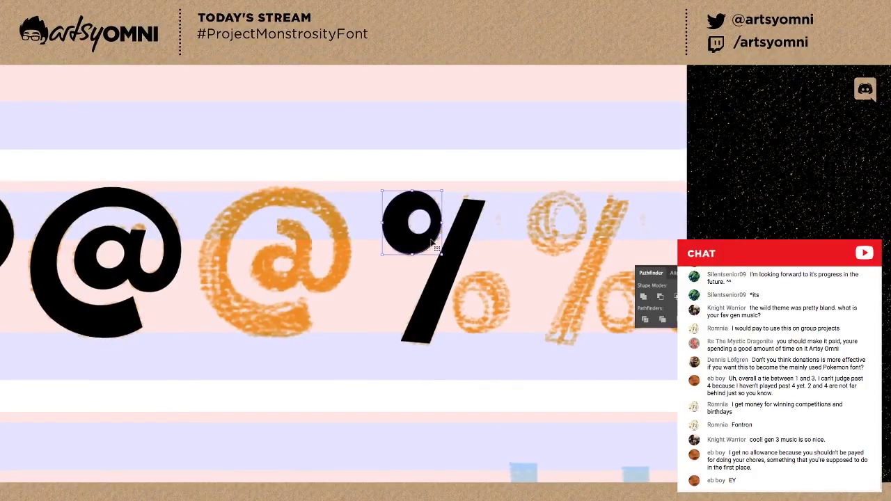
{"action": "left_click_drag", "start_coordinate": [425, 260], "coordinate": [446, 336]}
{"action": "key", "text": "o"}
{"action": "left_click_drag", "start_coordinate": [427, 241], "coordinate": [362, 249]}
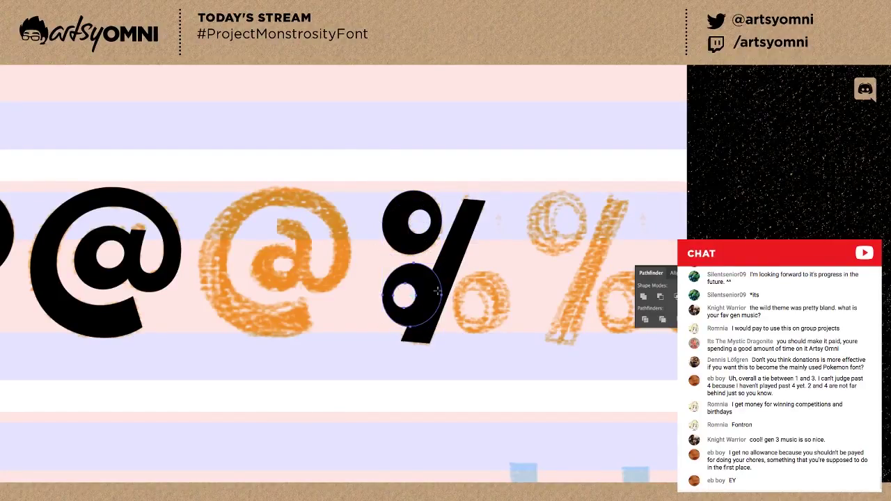
{"action": "key", "text": "v"}
{"action": "left_click_drag", "start_coordinate": [433, 294], "coordinate": [503, 303]}
{"action": "left_click", "coordinate": [533, 294]}
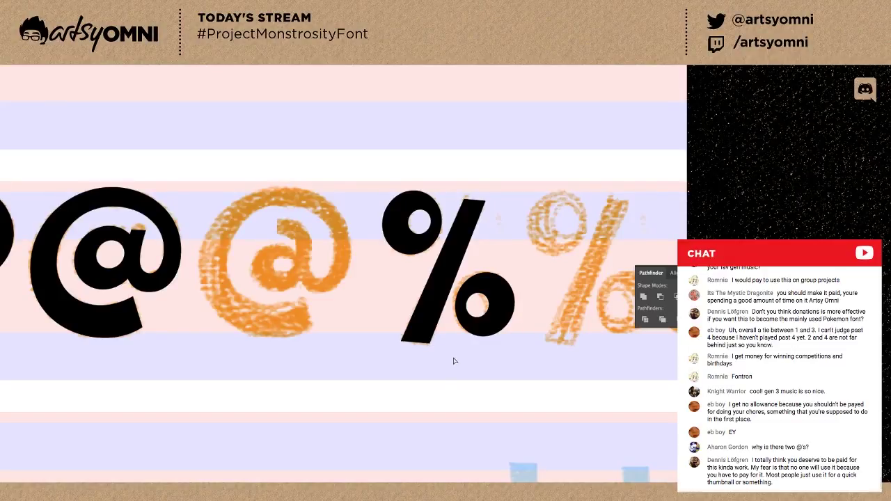
Examine the percent sign's slash and lower ring against the sketch and the neighbouring glyphs.
{"action": "scroll", "coordinate": [433, 347], "scroll_direction": "right", "scroll_amount": 5}
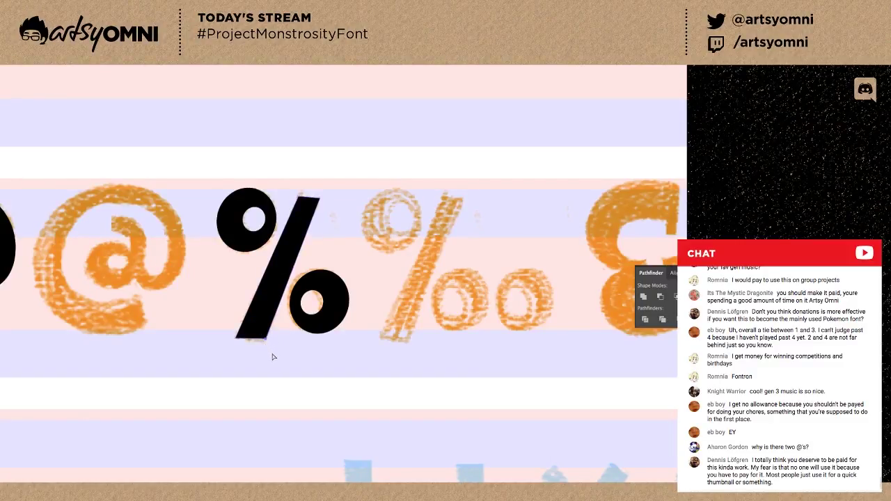
{"action": "left_click", "coordinate": [281, 300]}
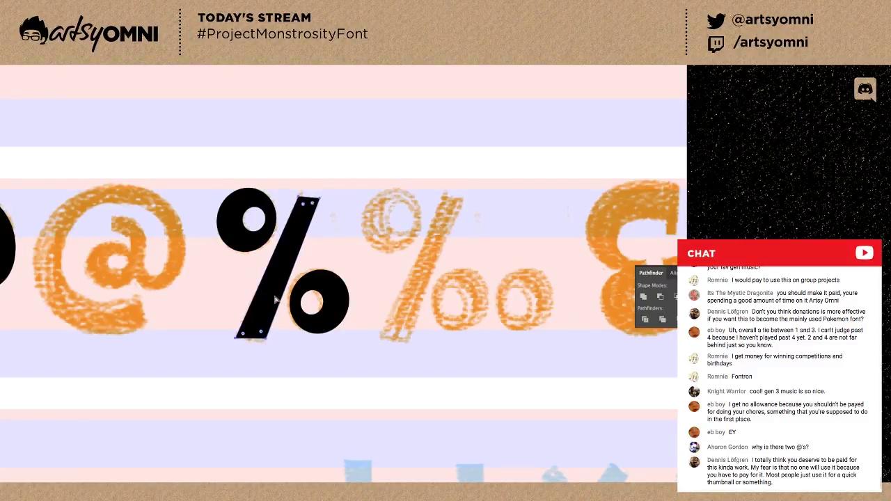
{"action": "left_click", "coordinate": [279, 353]}
{"action": "key", "text": "v"}
{"action": "left_click", "coordinate": [307, 350]}
{"action": "left_click", "coordinate": [315, 297]}
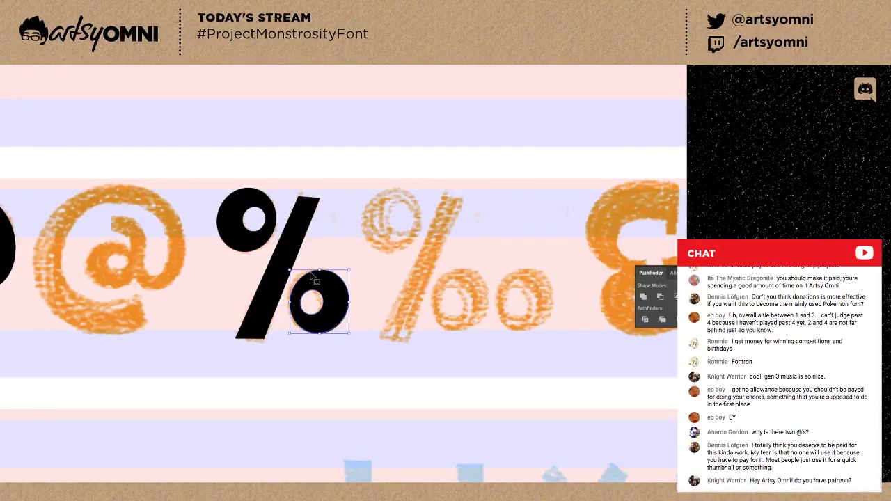
{"action": "left_click", "coordinate": [332, 251]}
{"action": "left_click", "coordinate": [330, 294]}
{"action": "left_click", "coordinate": [354, 294]}
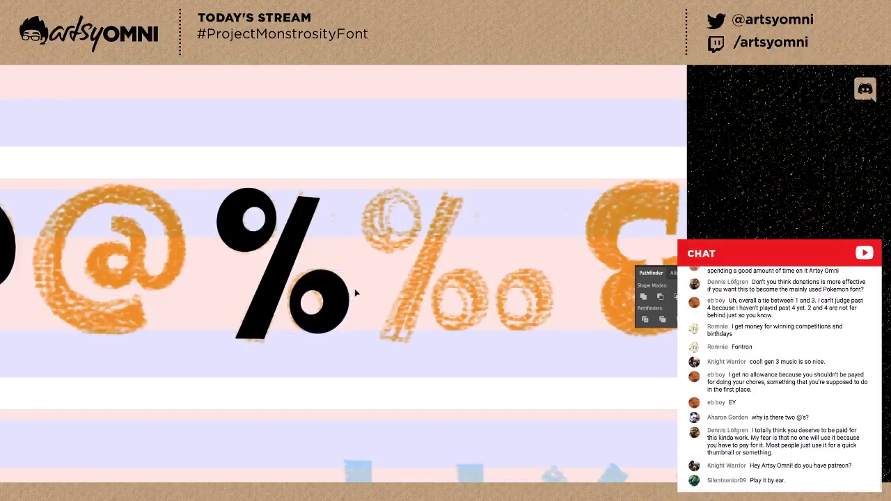
{"action": "scroll", "coordinate": [348, 304], "scroll_direction": "down", "scroll_amount": 1}
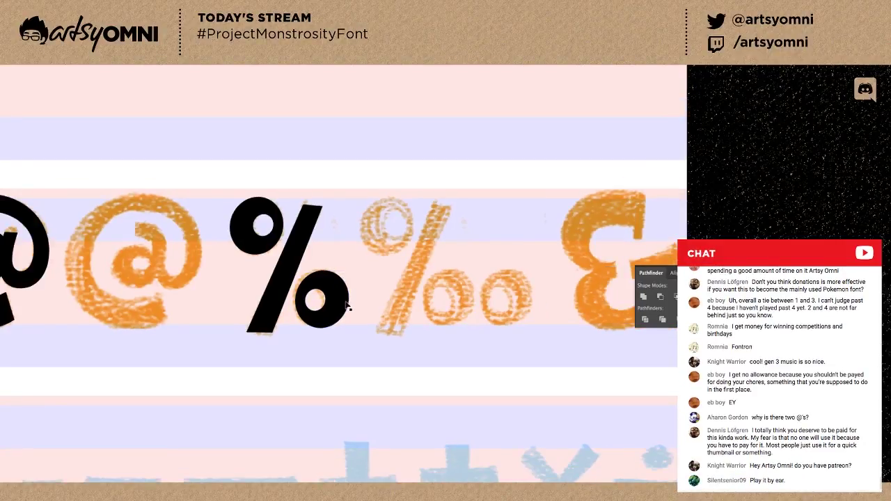
{"action": "left_click", "coordinate": [309, 324]}
{"action": "scroll", "coordinate": [309, 327], "scroll_direction": "down", "scroll_amount": 1}
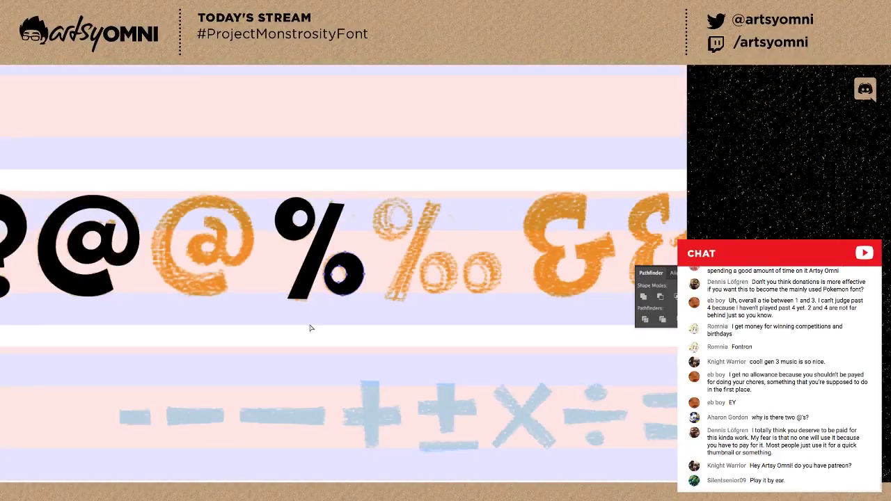
Select both rings and the slash of the percent sign and place a copy over the neighbouring per mille sketch.
{"action": "left_click_drag", "start_coordinate": [405, 272], "coordinate": [244, 324]}
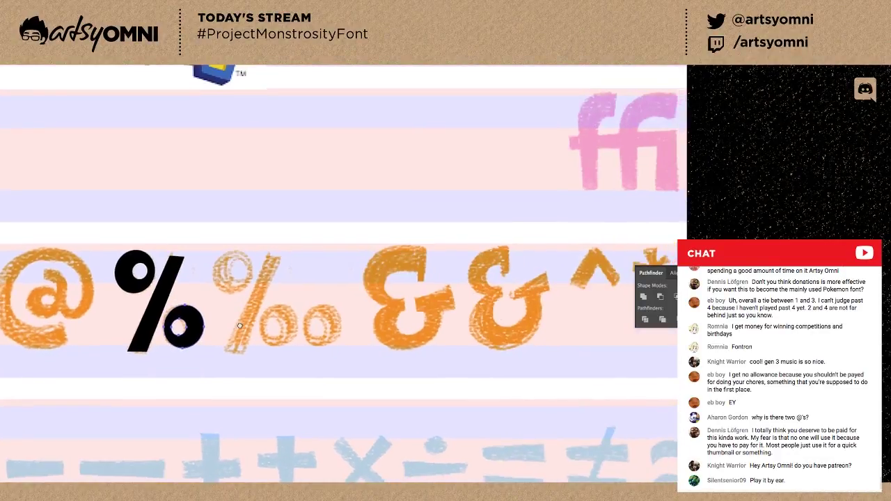
{"action": "key", "text": "v"}
{"action": "key", "text": "super+plus"}
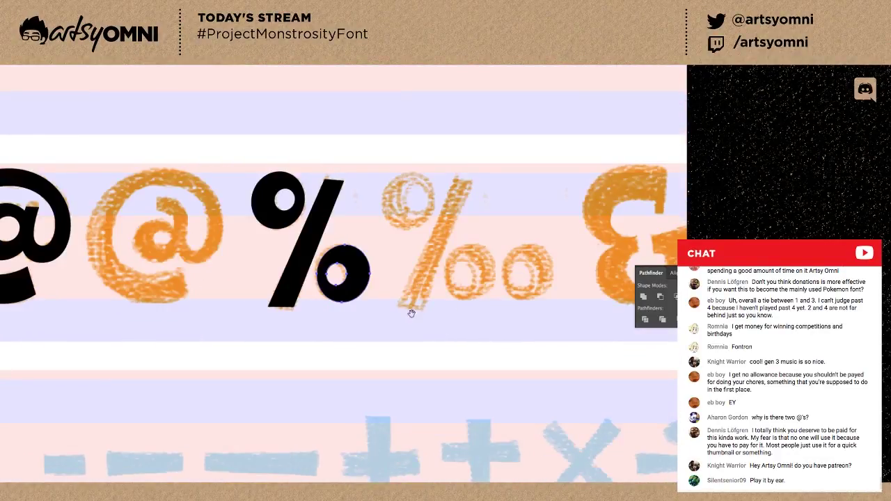
{"action": "scroll", "coordinate": [221, 331], "scroll_direction": "right", "scroll_amount": 6}
{"action": "scroll", "coordinate": [221, 331], "scroll_direction": "up", "scroll_amount": 1}
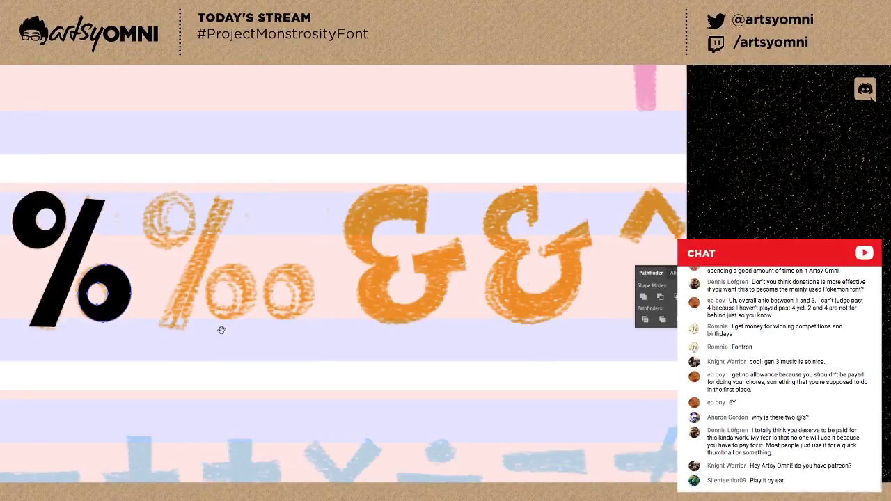
{"action": "key", "text": "super+shift+a"}
{"action": "left_click", "coordinate": [115, 306]}
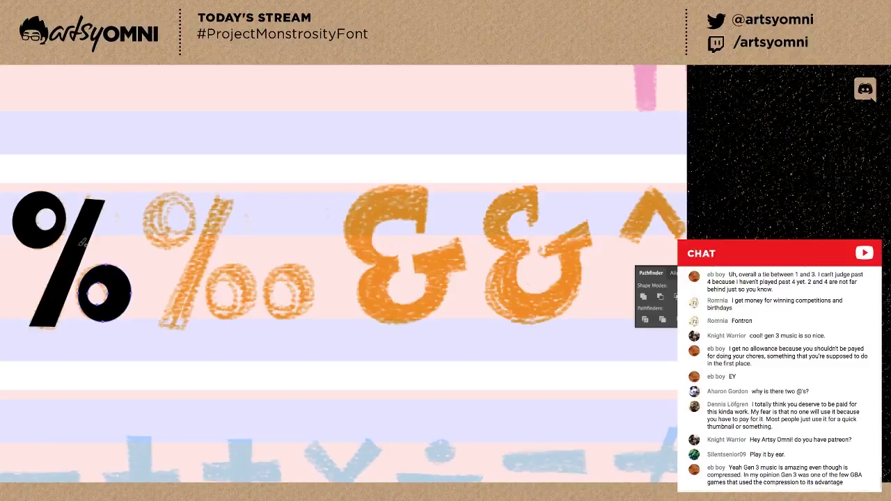
{"action": "left_click", "coordinate": [56, 240]}
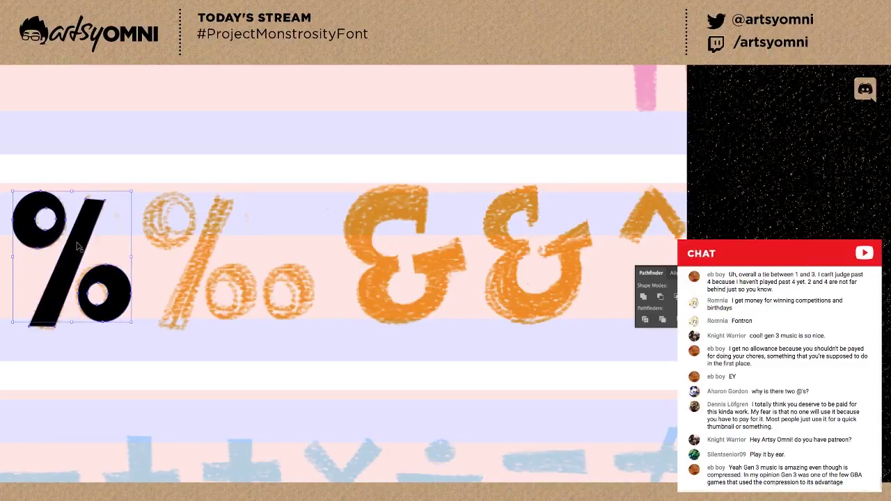
{"action": "left_click_drag", "start_coordinate": [218, 260], "coordinate": [211, 261]}
{"action": "left_click", "coordinate": [243, 352]}
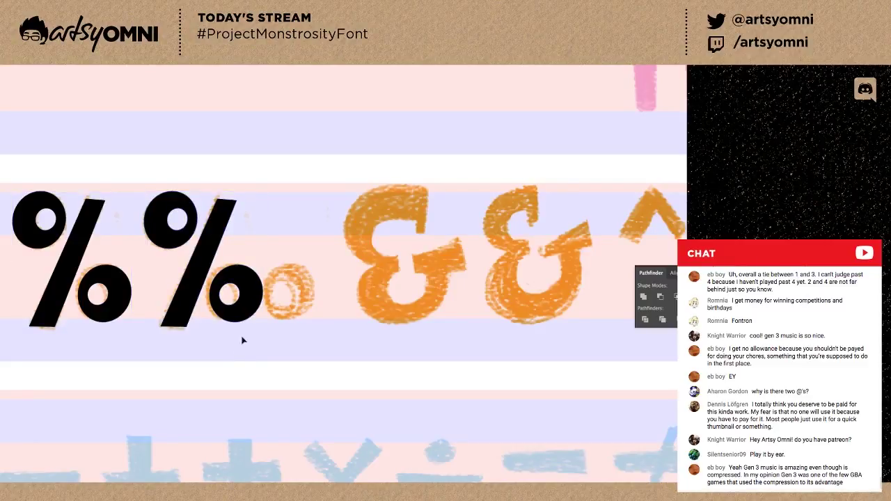
Place a copy of the per mille sign's lower ring over its last sketched bowl and deselect it.
{"action": "left_click", "coordinate": [305, 309]}
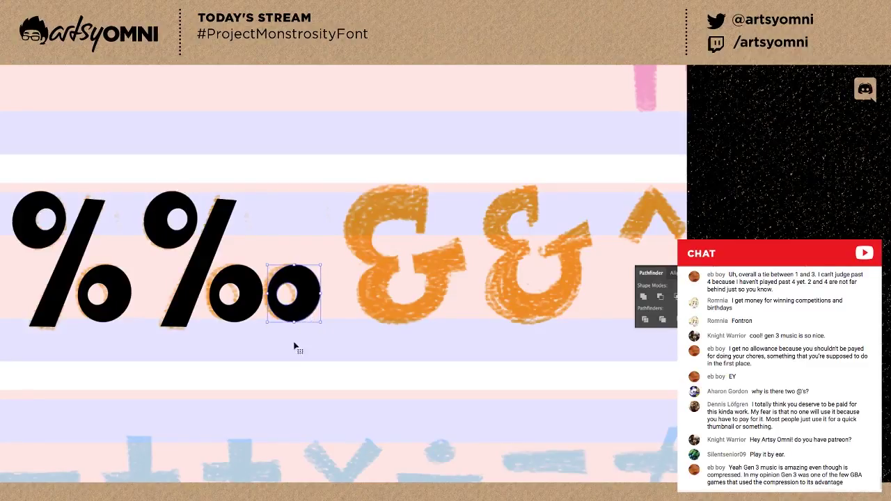
{"action": "left_click", "coordinate": [291, 356]}
Trace the first sketched ampersand's upper counter with the Pen tool, curving from the upper terminal's inner corner to the waist.
{"action": "left_click_drag", "start_coordinate": [357, 321], "coordinate": [333, 328]}
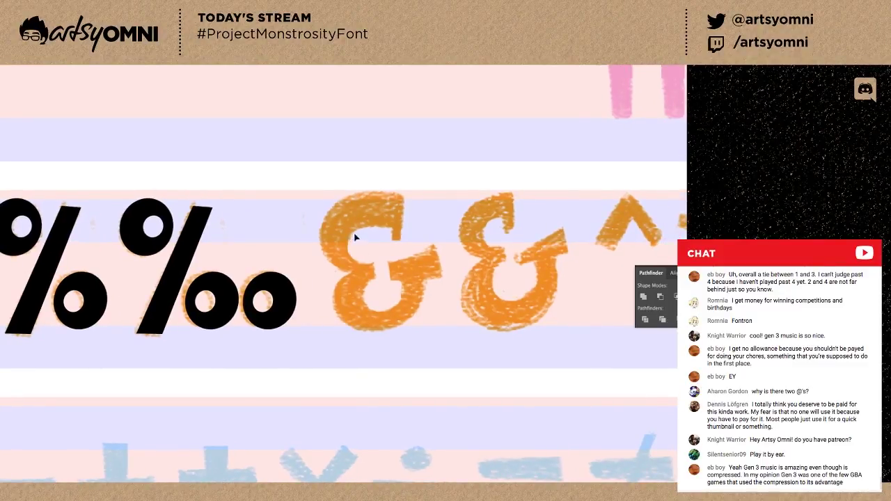
{"action": "left_click_drag", "start_coordinate": [331, 339], "coordinate": [262, 346]}
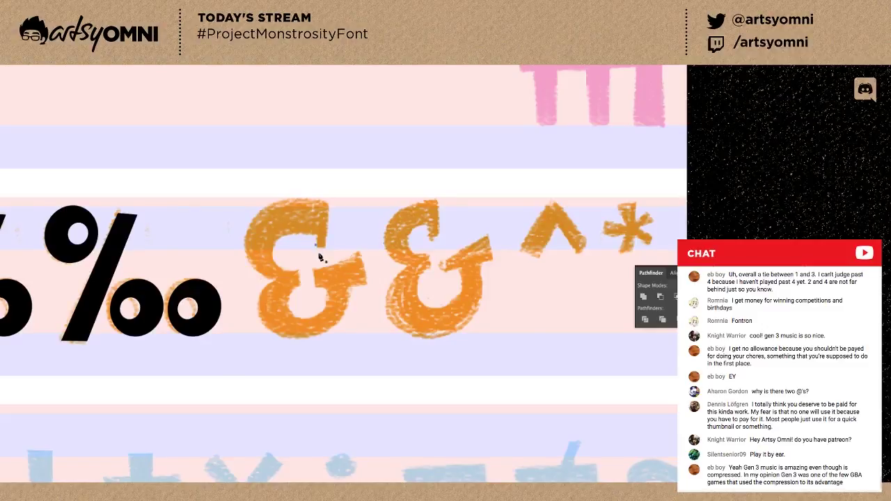
{"action": "key", "text": "ctrl+equal"}
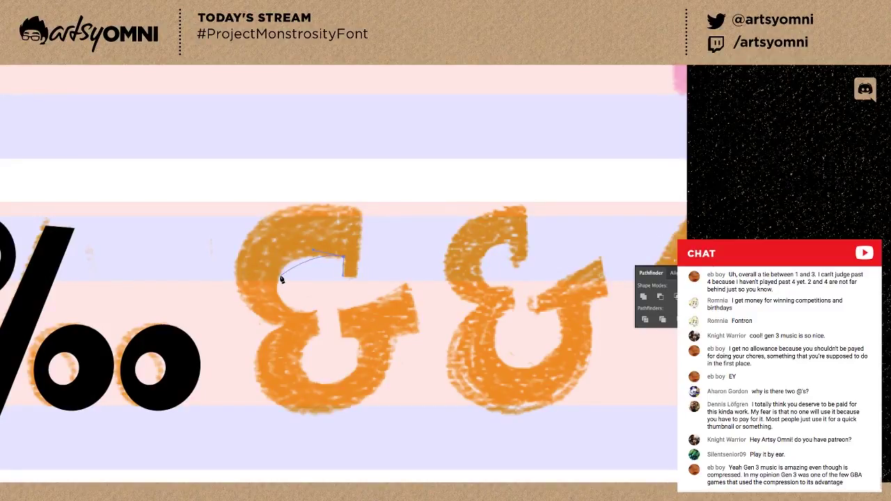
{"action": "left_click_drag", "start_coordinate": [279, 277], "coordinate": [341, 304]}
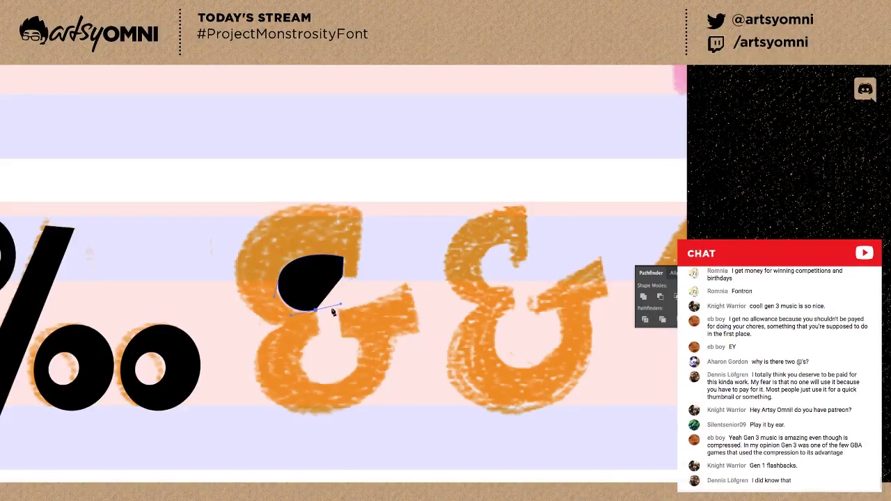
{"action": "left_click", "coordinate": [282, 285]}
{"action": "left_click", "coordinate": [280, 262]}
{"action": "left_click", "coordinate": [278, 282]}
{"action": "left_click_drag", "start_coordinate": [279, 260], "coordinate": [284, 259]}
{"action": "left_click", "coordinate": [328, 307]}
{"action": "left_click", "coordinate": [316, 311]}
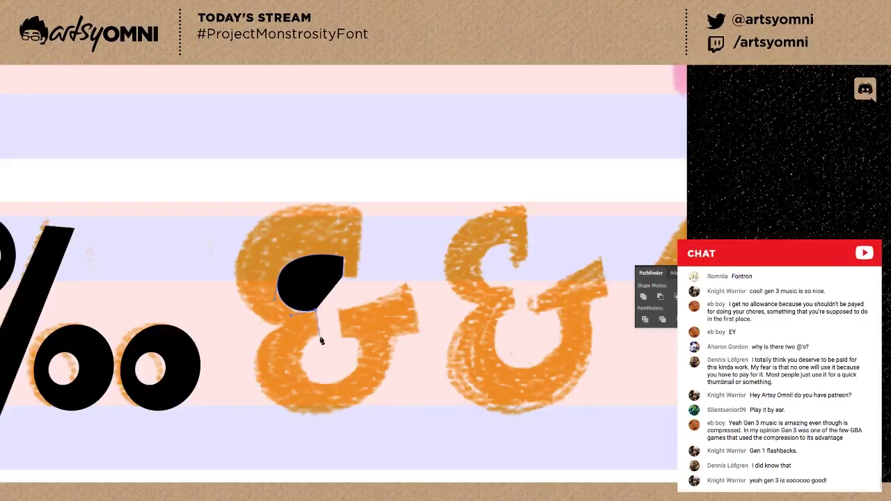
Continue the ampersand path down the waist's short straight edge and around the left side of the lower counter.
{"action": "left_click", "coordinate": [321, 339]}
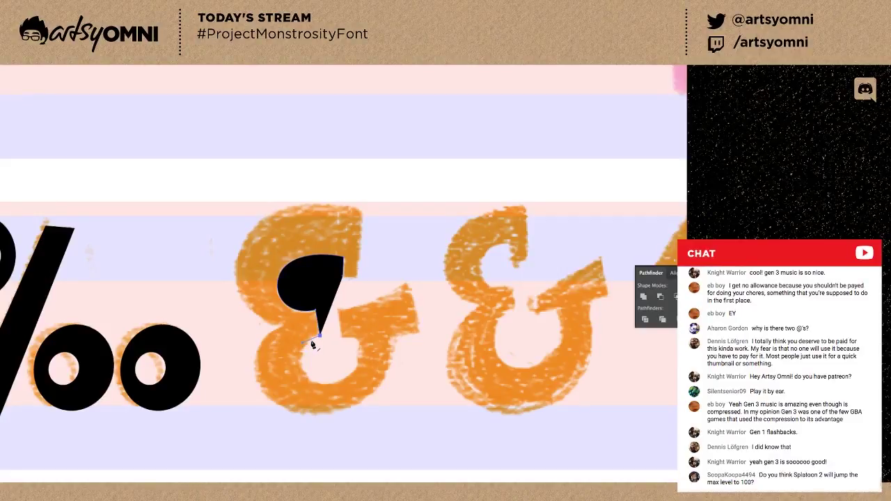
{"action": "left_click", "coordinate": [303, 344]}
{"action": "left_click", "coordinate": [320, 336]}
{"action": "left_click", "coordinate": [302, 342]}
{"action": "left_click", "coordinate": [320, 335]}
{"action": "left_click_drag", "start_coordinate": [301, 365], "coordinate": [301, 372]}
{"action": "left_click", "coordinate": [320, 339]}
{"action": "key", "text": "p"}
{"action": "left_click", "coordinate": [316, 337]}
{"action": "left_click", "coordinate": [301, 378]}
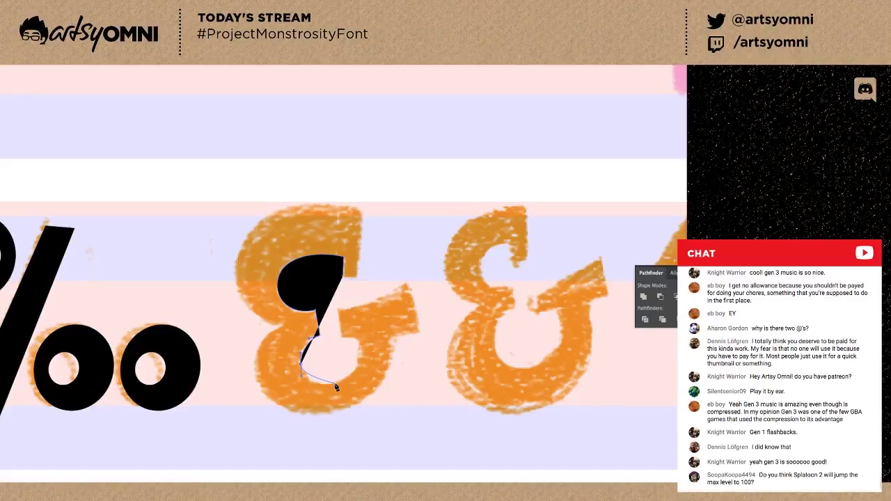
Curve the path around the bottom and right side of the lower counter, ending with a straight edge along the crossbar.
{"action": "left_click_drag", "start_coordinate": [357, 381], "coordinate": [350, 299]}
{"action": "key", "text": "ctrl+z"}
{"action": "left_click", "coordinate": [358, 325]}
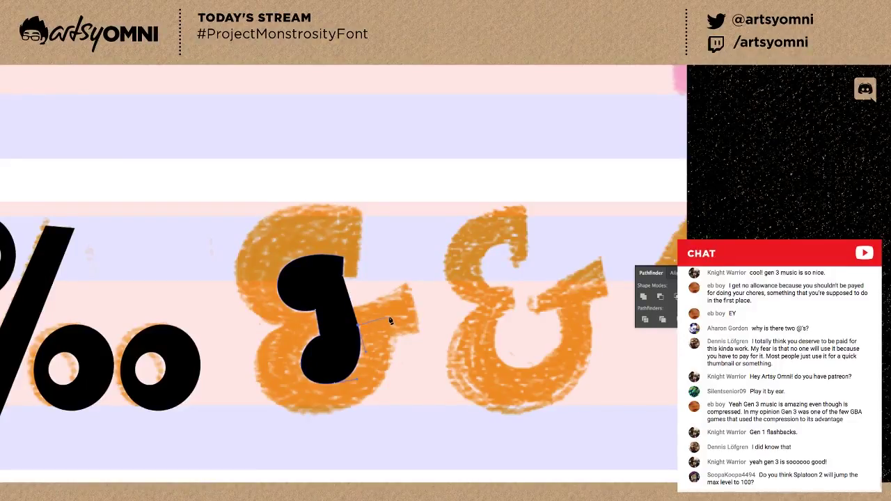
{"action": "left_click", "coordinate": [382, 317]}
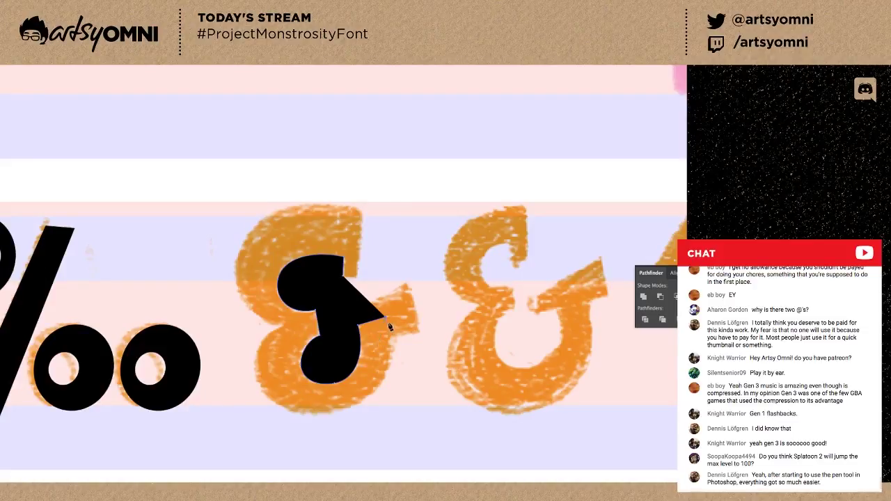
Trace the ampersand's outer lower bowl from the crossbar around the underside to the far left edge.
{"action": "left_click_drag", "start_coordinate": [385, 319], "coordinate": [398, 360]}
{"action": "left_click_drag", "start_coordinate": [333, 412], "coordinate": [283, 421]}
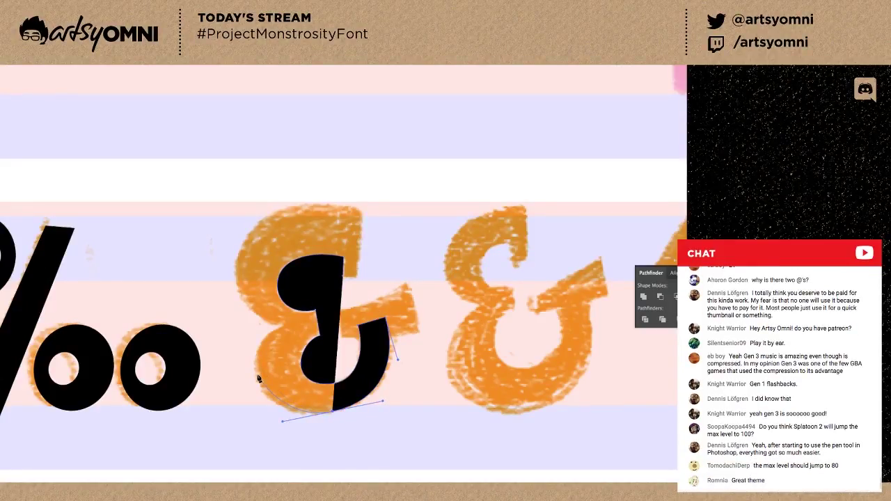
{"action": "left_click_drag", "start_coordinate": [257, 378], "coordinate": [255, 360]}
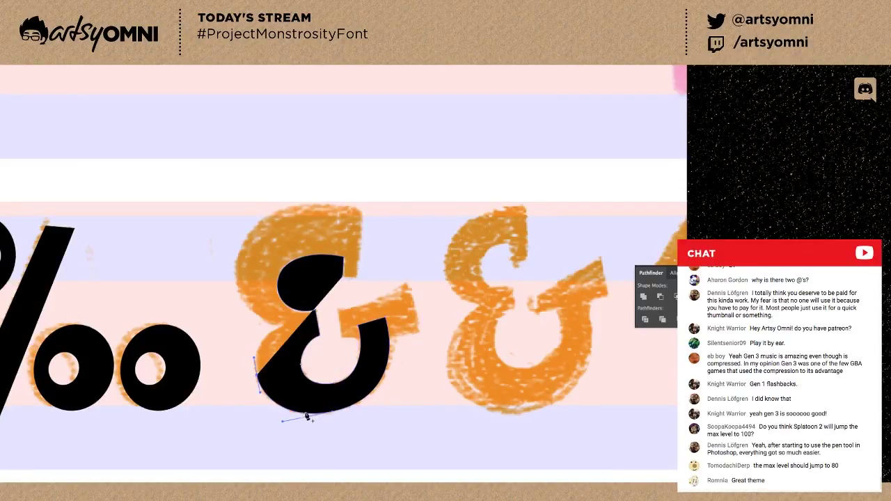
Adjust the anchors and handles along the outer lower bowl so its right side and underside follow the sketch.
{"action": "left_click_drag", "start_coordinate": [286, 410], "coordinate": [292, 410]}
{"action": "left_click_drag", "start_coordinate": [386, 371], "coordinate": [385, 368]}
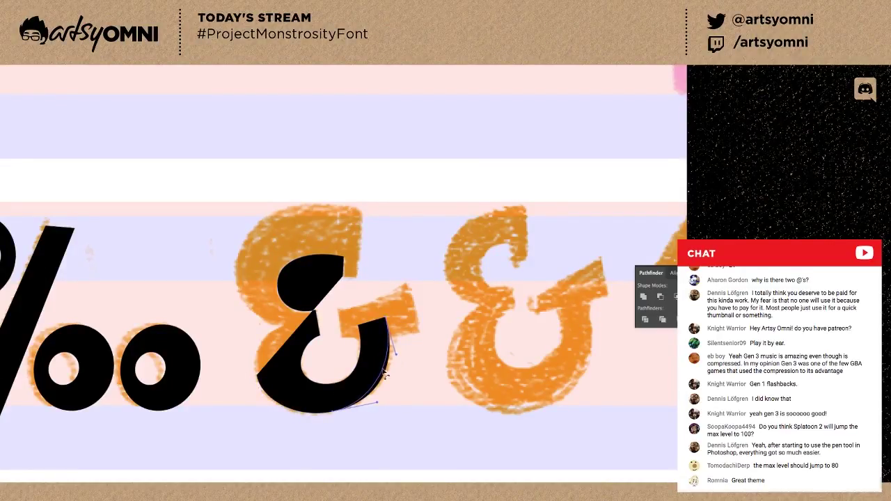
{"action": "left_click", "coordinate": [336, 412]}
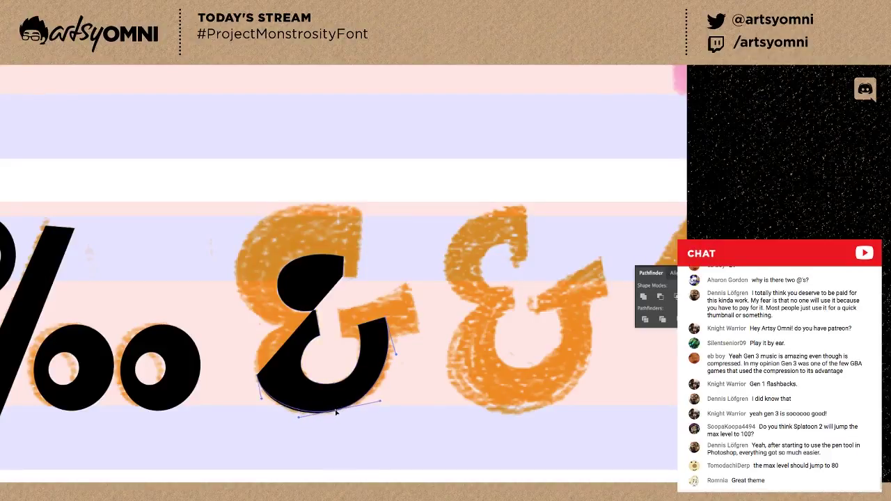
{"action": "left_click_drag", "start_coordinate": [336, 416], "coordinate": [338, 419]}
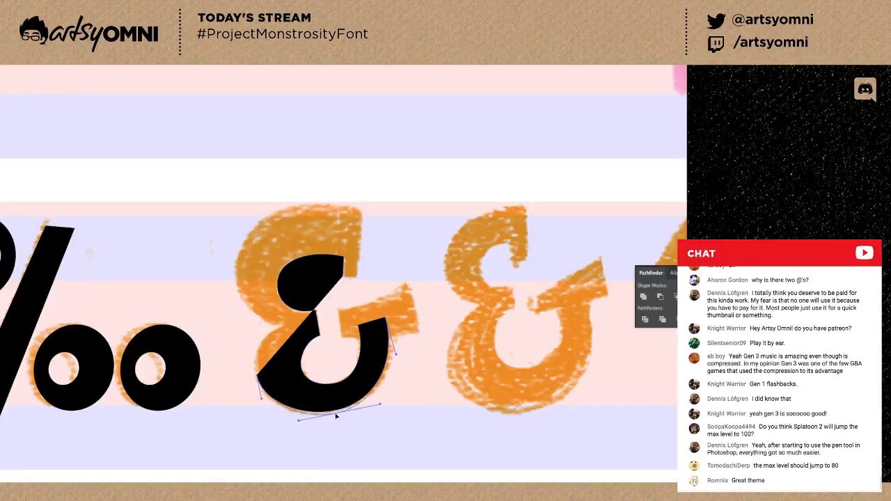
{"action": "left_click", "coordinate": [276, 406]}
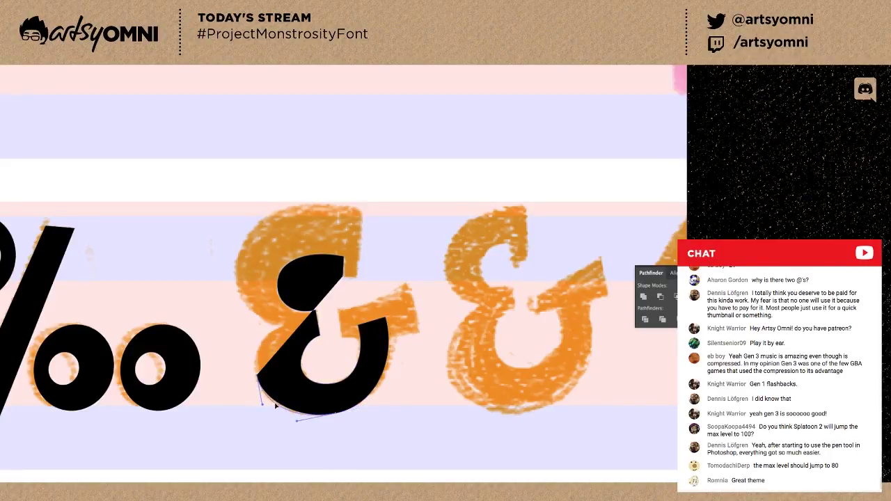
Extend the outer contour up to the left waist notch and over the upper bowl to the top terminal's outer corner.
{"action": "left_click_drag", "start_coordinate": [275, 407], "coordinate": [261, 322]}
{"action": "key", "text": "ctrl+z"}
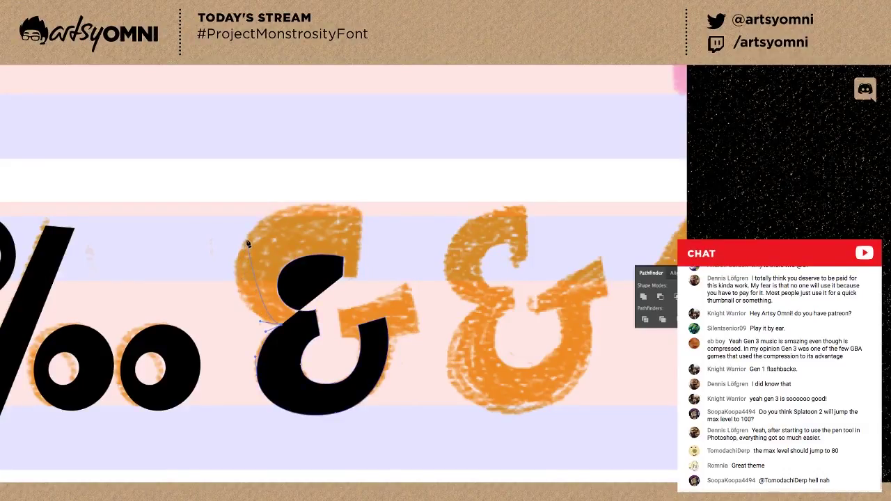
{"action": "left_click_drag", "start_coordinate": [247, 242], "coordinate": [264, 200]}
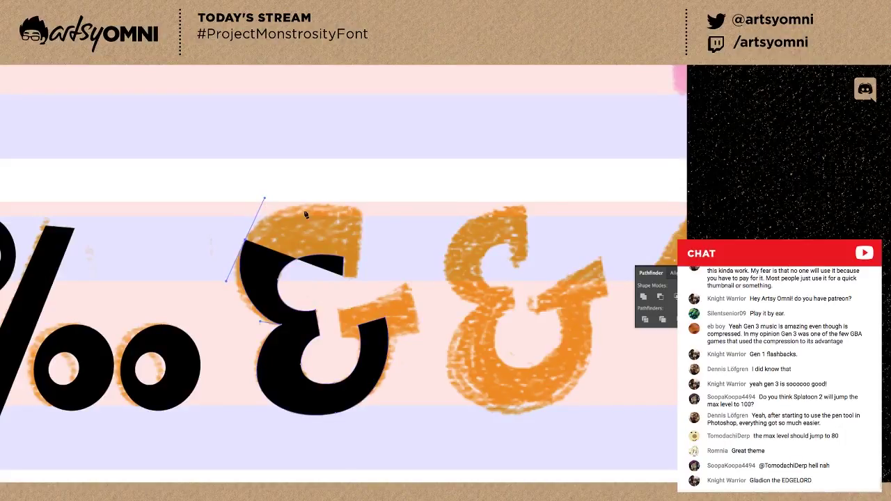
{"action": "left_click", "coordinate": [361, 210]}
{"action": "left_click_drag", "start_coordinate": [361, 210], "coordinate": [387, 219]}
Reshape the upper bowl's outer curve by moving its left anchor and handles outward to match the sketch.
{"action": "left_click", "coordinate": [245, 240]}
{"action": "left_click_drag", "start_coordinate": [260, 322], "coordinate": [251, 323]}
{"action": "left_click_drag", "start_coordinate": [246, 240], "coordinate": [248, 236]}
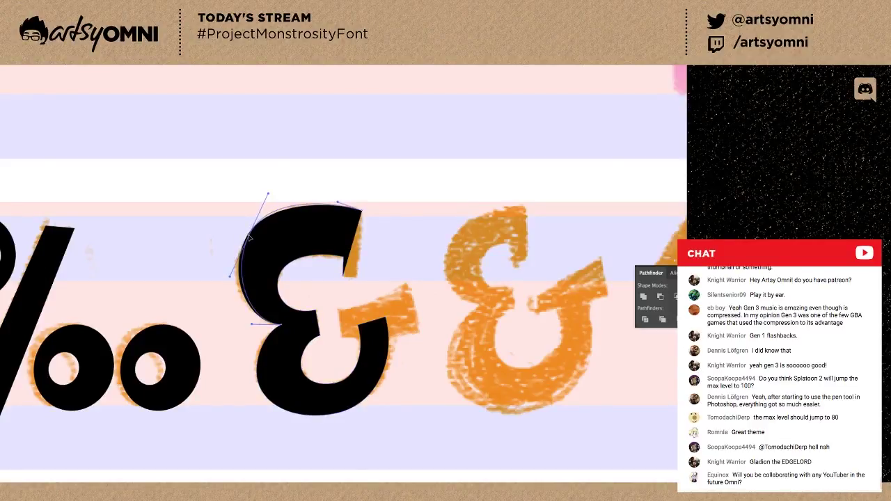
{"action": "left_click_drag", "start_coordinate": [229, 277], "coordinate": [217, 278]}
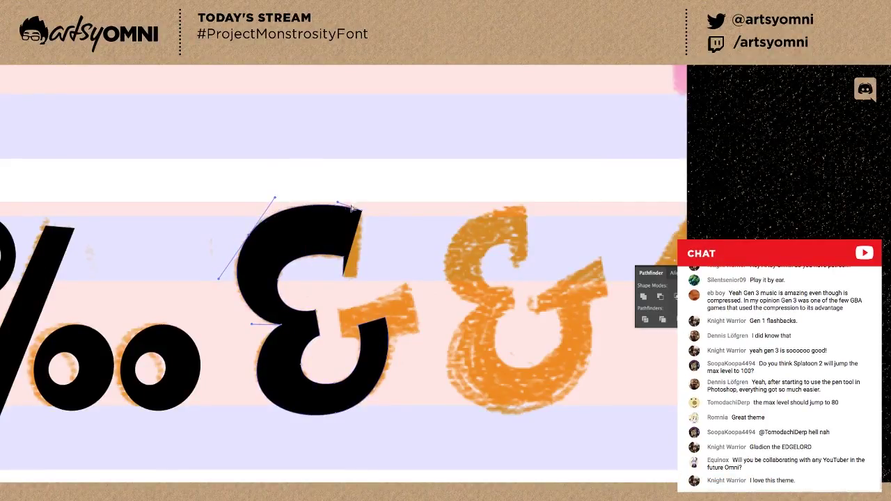
{"action": "left_click_drag", "start_coordinate": [325, 206], "coordinate": [314, 208]}
Square off the upper terminal's lower end and nudge its top outer corner slightly to the right.
{"action": "left_click", "coordinate": [357, 278]}
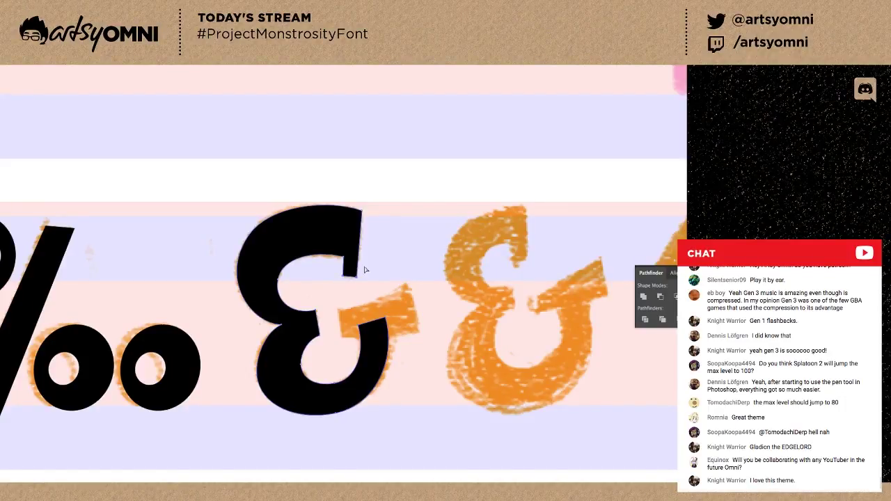
{"action": "left_click", "coordinate": [361, 212]}
{"action": "key", "text": "Right"}
Raise the ampersand's top outer curve slightly and refine the upper counter's curve beside the terminal.
{"action": "left_click", "coordinate": [297, 194]}
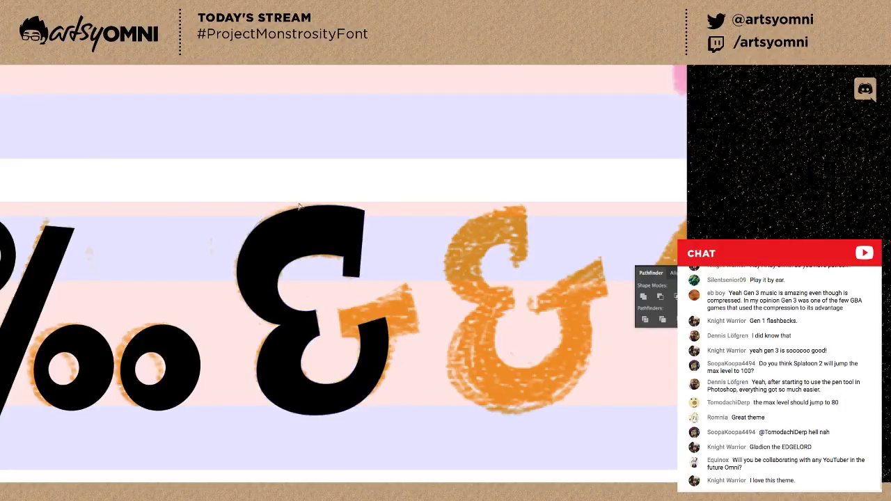
{"action": "left_click", "coordinate": [303, 208]}
{"action": "left_click_drag", "start_coordinate": [305, 209], "coordinate": [304, 207]}
{"action": "left_click", "coordinate": [310, 259]}
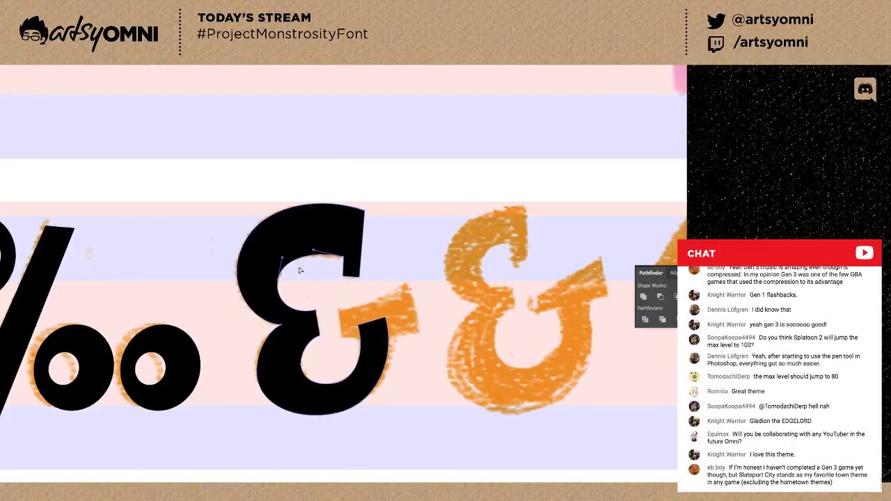
{"action": "left_click_drag", "start_coordinate": [314, 252], "coordinate": [312, 247]}
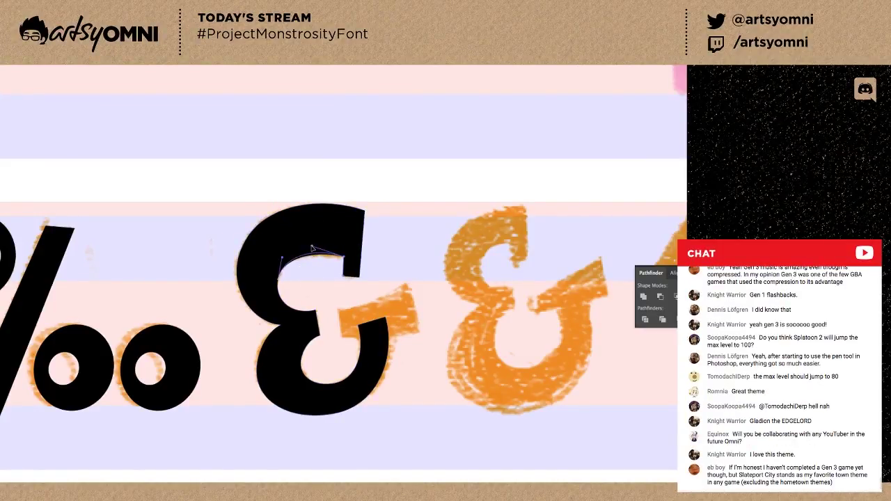
{"action": "left_click", "coordinate": [343, 260]}
{"action": "left_click", "coordinate": [344, 260]}
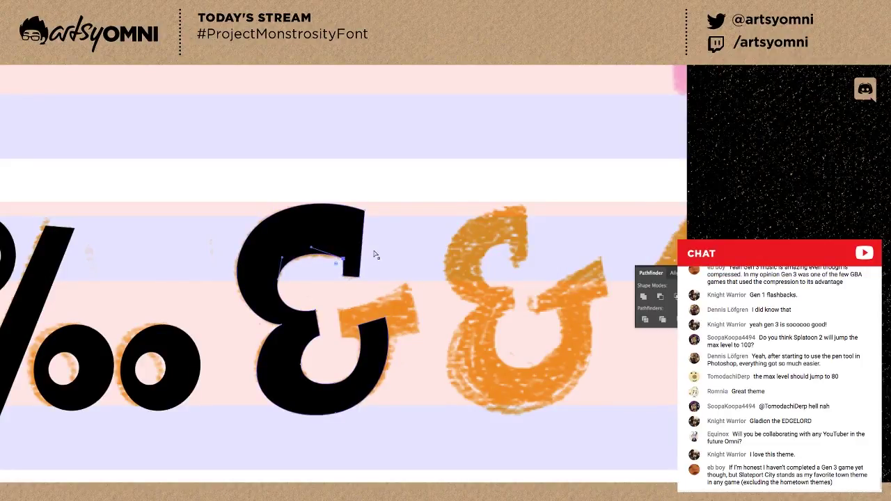
{"action": "left_click", "coordinate": [343, 269]}
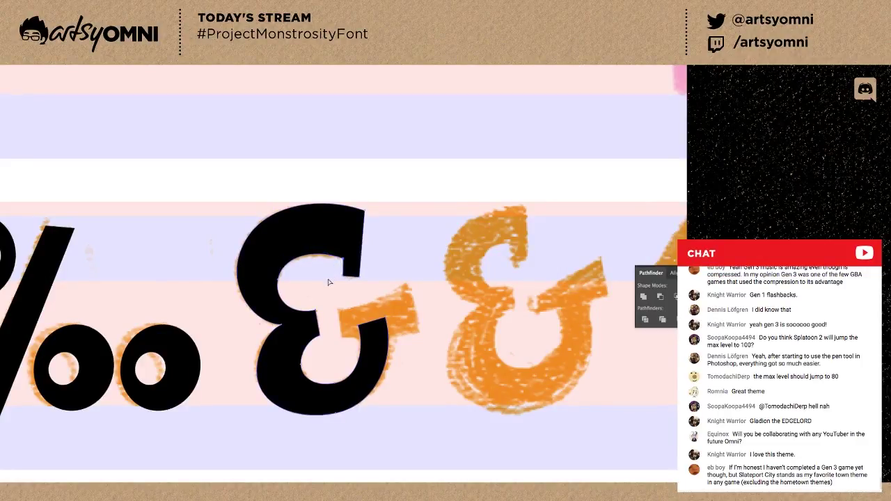
Fine-tune the left waist notch and the lower bowl's outer left curve by adjusting their anchors and handles.
{"action": "left_click", "coordinate": [291, 311]}
{"action": "left_click_drag", "start_coordinate": [282, 328], "coordinate": [262, 327]}
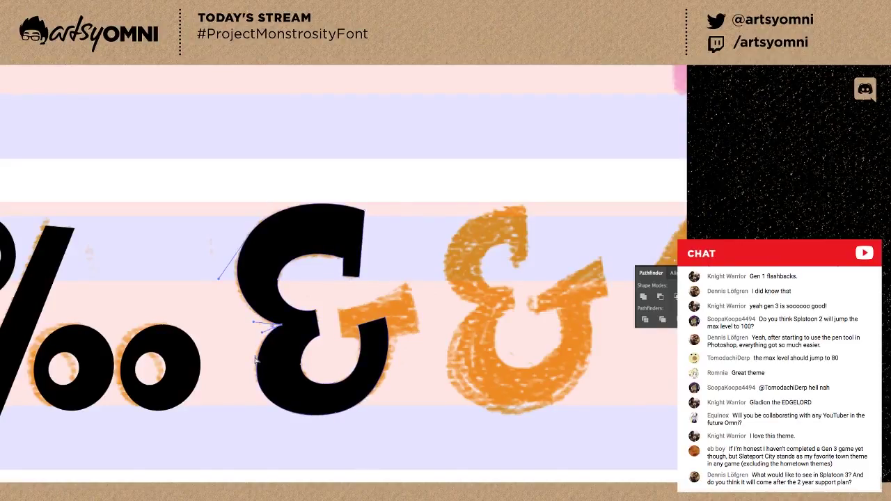
{"action": "left_click", "coordinate": [259, 379]}
{"action": "left_click_drag", "start_coordinate": [260, 377], "coordinate": [253, 360]}
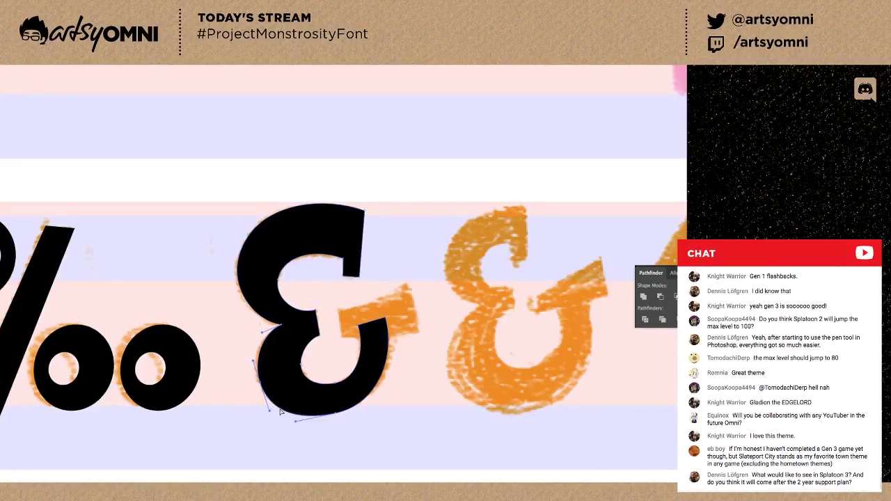
{"action": "mouse_move", "coordinate": [279, 408]}
{"action": "left_mouse_down"}
{"action": "mouse_move", "coordinate": [258, 380]}
{"action": "mouse_move", "coordinate": [264, 406]}
{"action": "left_mouse_up"}
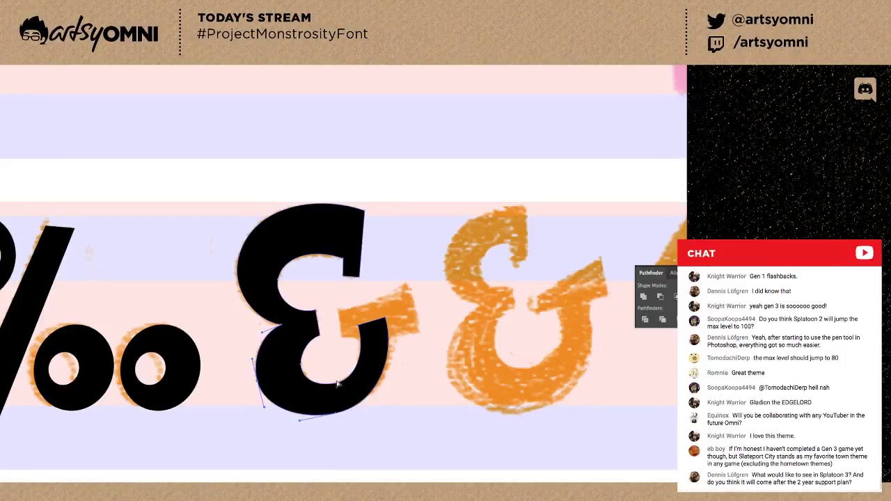
{"action": "left_click", "coordinate": [300, 366]}
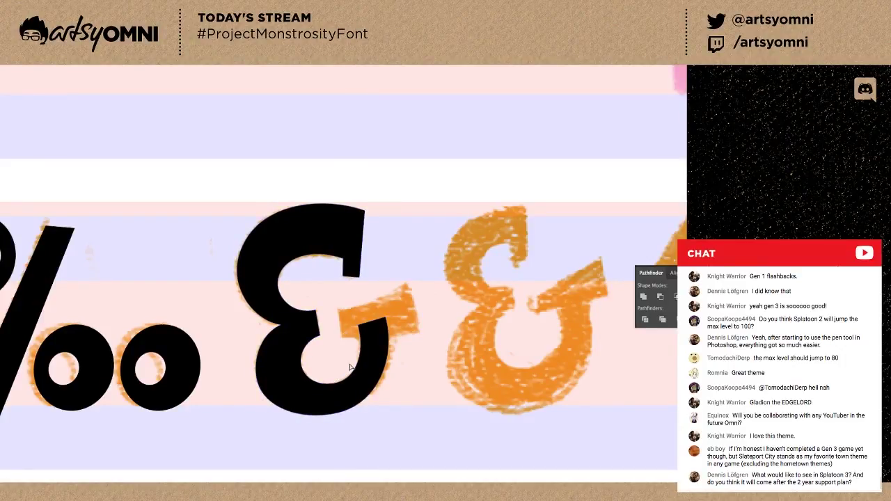
{"action": "left_click", "coordinate": [258, 382]}
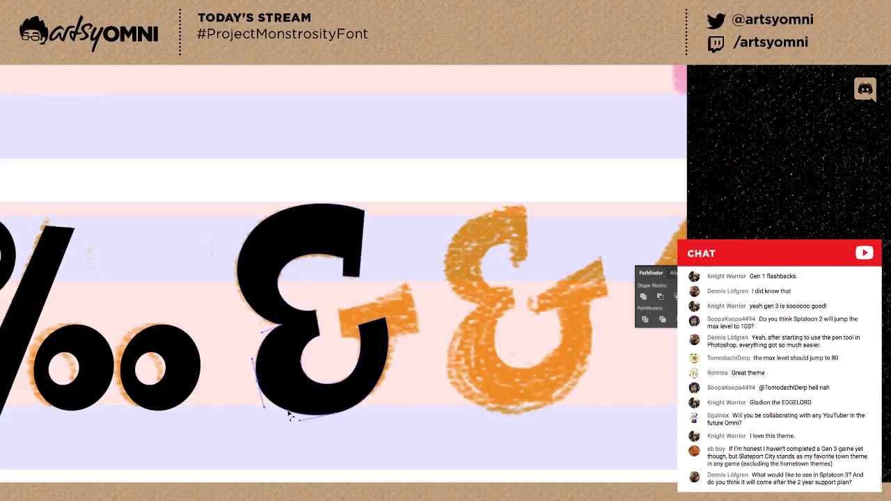
{"action": "left_click_drag", "start_coordinate": [287, 410], "coordinate": [282, 412]}
{"action": "left_click", "coordinate": [296, 423]}
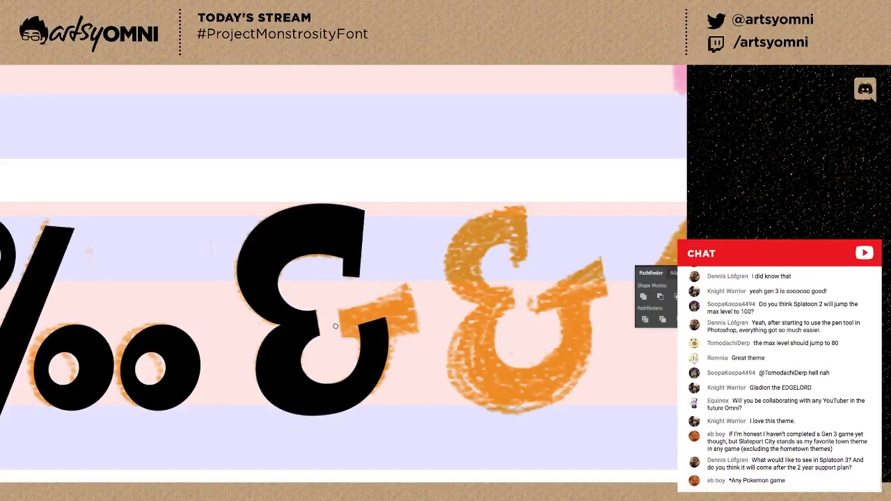
Refine the lower counter's bottom curve through its anchors and handles, and shift the inner corner of the lower bowl's open end outward.
{"action": "scroll", "coordinate": [341, 327], "scroll_direction": "down", "scroll_amount": 3}
{"action": "scroll", "coordinate": [341, 327], "scroll_direction": "right", "scroll_amount": 2}
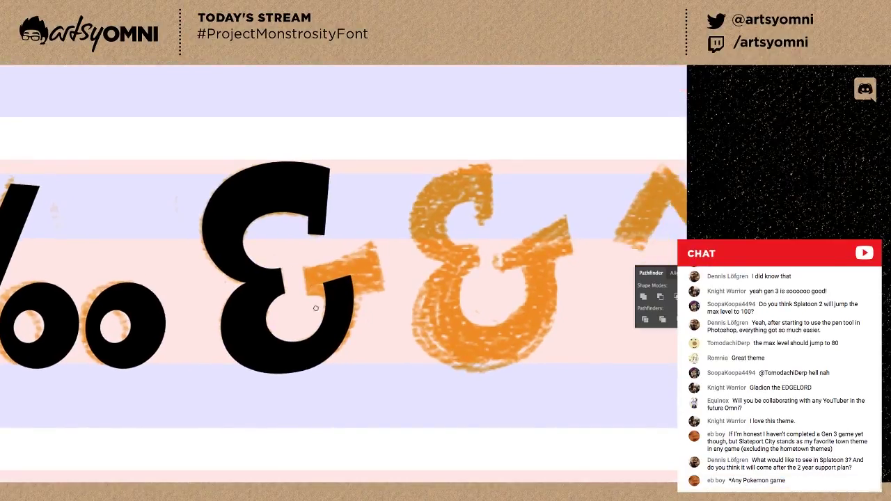
{"action": "left_click", "coordinate": [268, 323]}
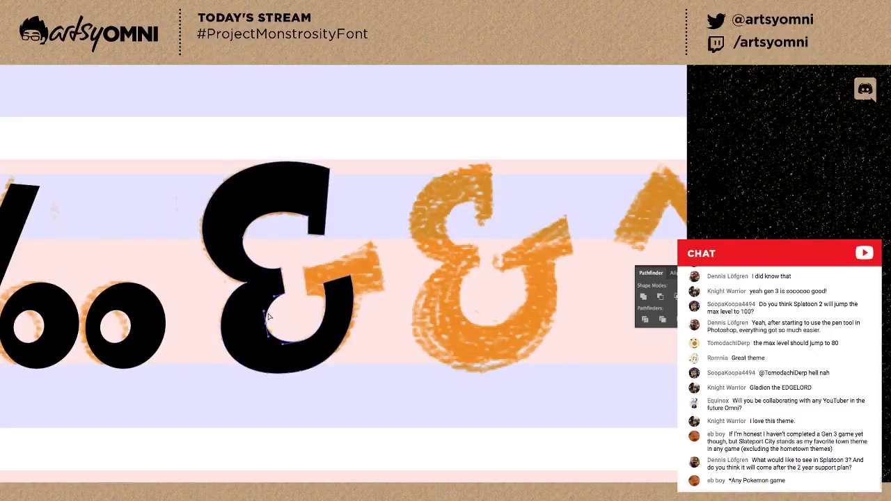
{"action": "left_click", "coordinate": [305, 341]}
{"action": "left_click_drag", "start_coordinate": [283, 344], "coordinate": [311, 341]}
{"action": "key", "text": "ctrl+z"}
{"action": "left_click", "coordinate": [287, 348]}
{"action": "left_click_drag", "start_coordinate": [304, 342], "coordinate": [308, 341]}
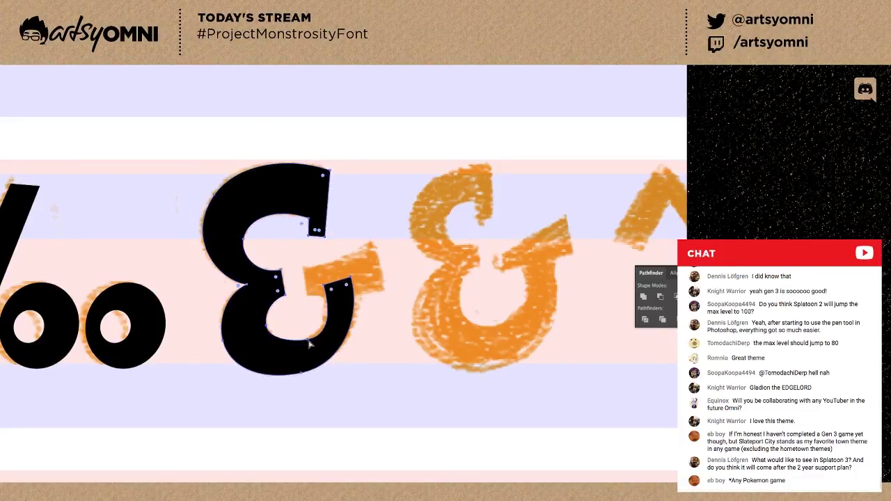
{"action": "left_click", "coordinate": [299, 346]}
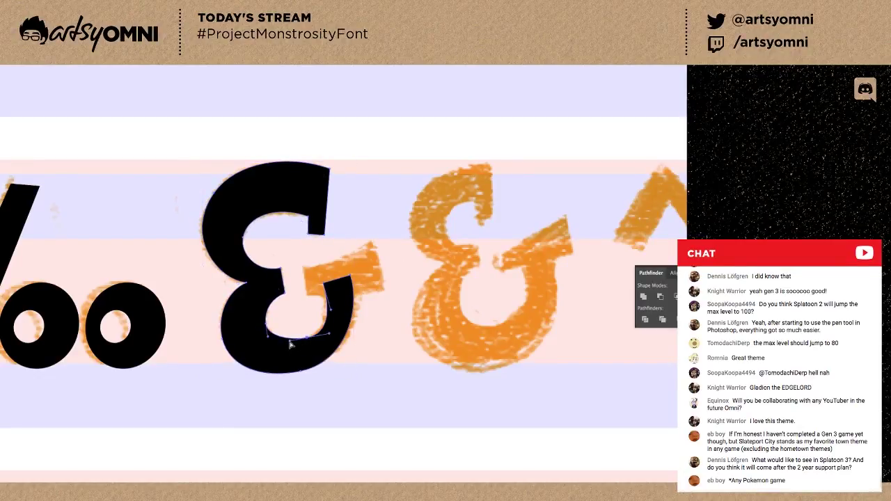
{"action": "left_click_drag", "start_coordinate": [290, 343], "coordinate": [285, 347]}
{"action": "left_click_drag", "start_coordinate": [328, 288], "coordinate": [320, 284]}
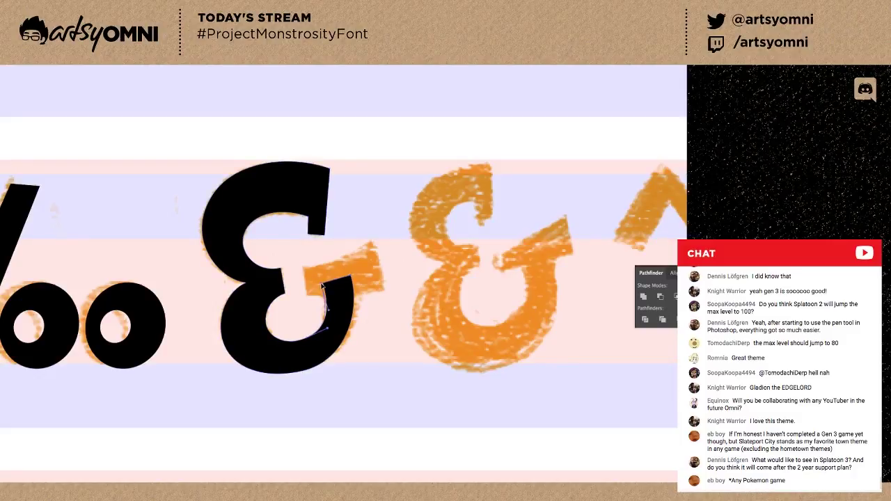
Adjust the lower bowl's right outer curve and bottom anchor to even out the stroke thickness.
{"action": "left_click", "coordinate": [307, 319]}
{"action": "left_click_drag", "start_coordinate": [307, 339], "coordinate": [346, 340]}
{"action": "left_click", "coordinate": [321, 331]}
{"action": "left_click", "coordinate": [320, 339]}
{"action": "left_click", "coordinate": [344, 334]}
{"action": "left_click", "coordinate": [304, 376]}
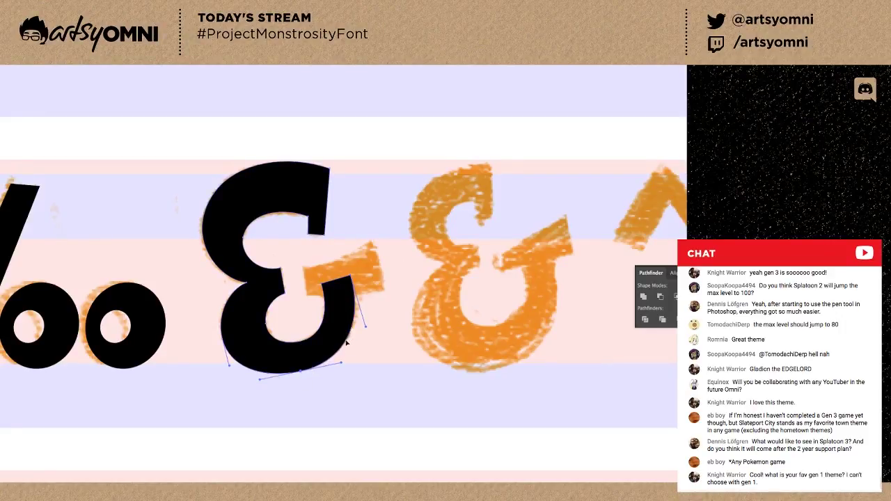
Pull the lower bowl's left outer anchor slightly inward and refine the curve between the waist notch and the base.
{"action": "left_click", "coordinate": [223, 340]}
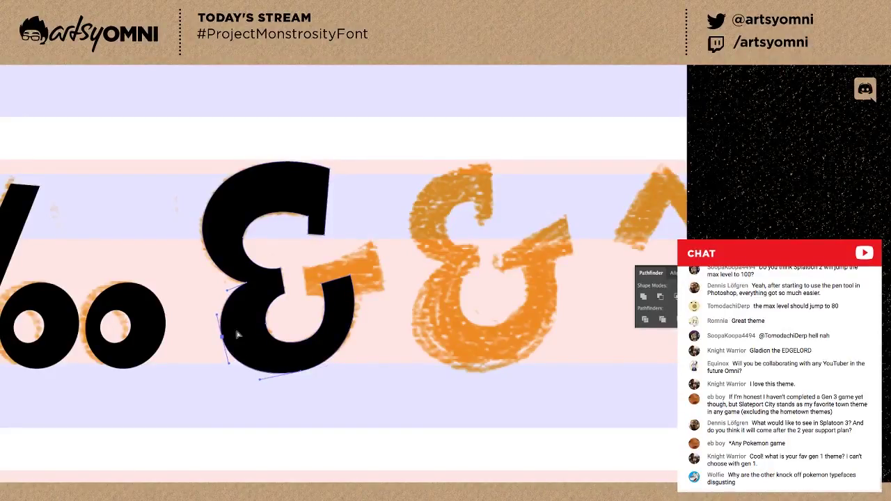
{"action": "left_click_drag", "start_coordinate": [223, 338], "coordinate": [228, 346]}
{"action": "key", "text": "ctrl+shift+a"}
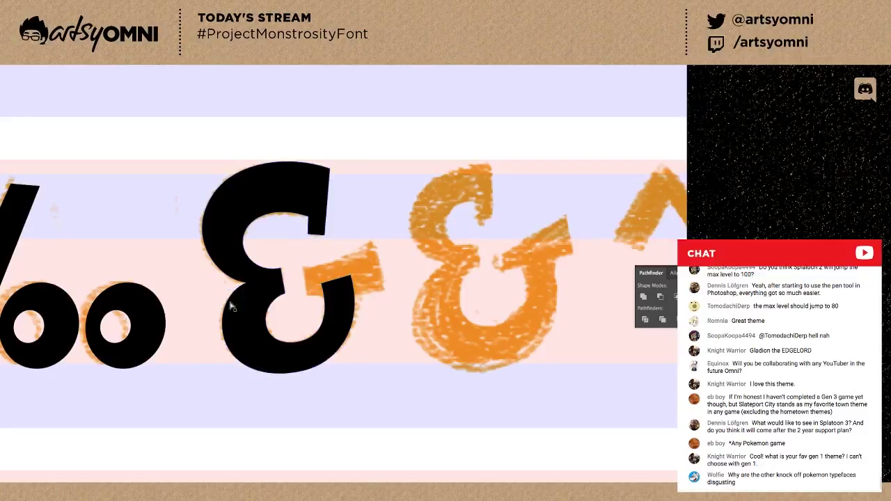
{"action": "left_click", "coordinate": [246, 282]}
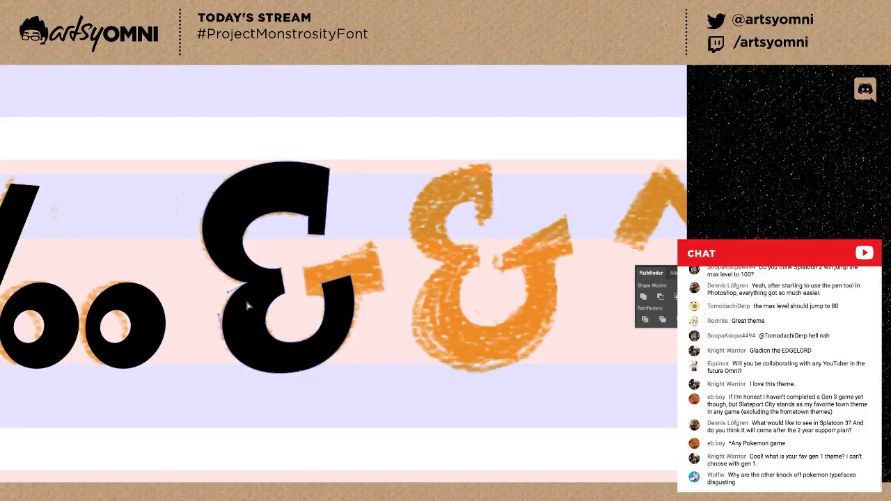
{"action": "left_click", "coordinate": [223, 312]}
{"action": "left_click", "coordinate": [224, 337]}
{"action": "left_click", "coordinate": [243, 367]}
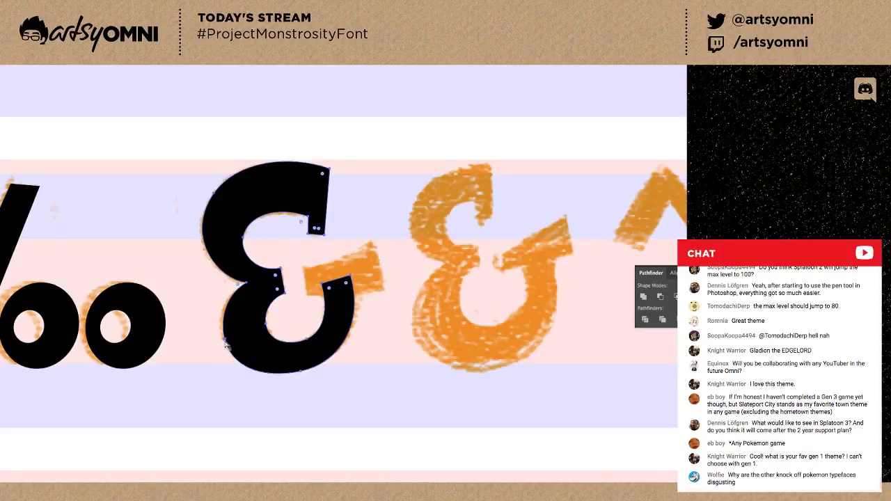
{"action": "left_click", "coordinate": [231, 358]}
{"action": "left_click_drag", "start_coordinate": [241, 364], "coordinate": [242, 364]}
{"action": "left_click", "coordinate": [285, 297]}
{"action": "left_click", "coordinate": [271, 276]}
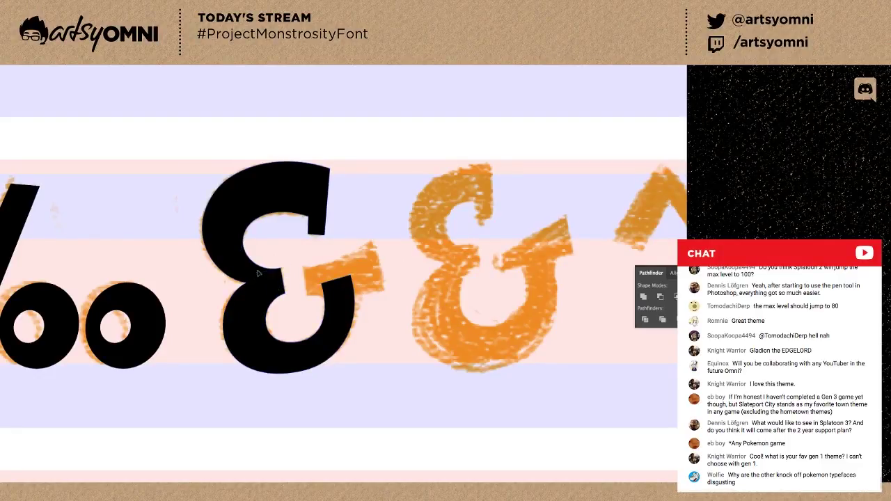
Reshape the upper counter's left curve with its handles and nudge the upper corner of the waist's inner tip.
{"action": "left_click", "coordinate": [244, 238]}
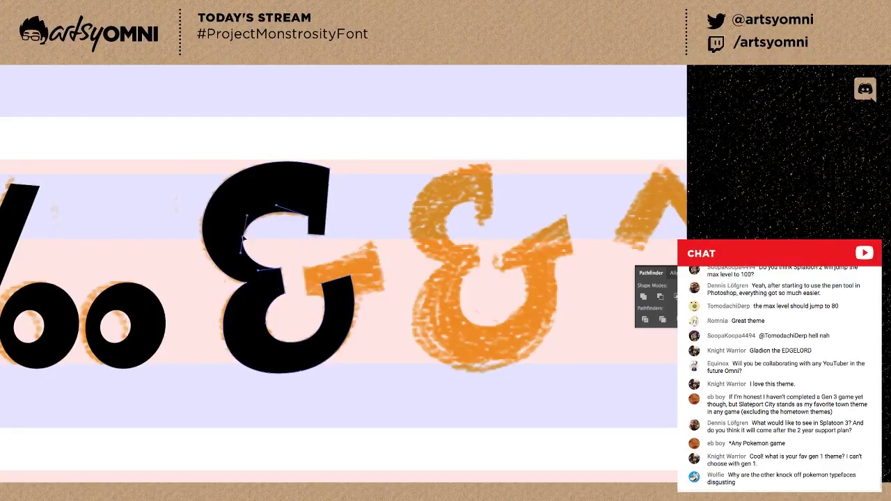
{"action": "left_click_drag", "start_coordinate": [242, 250], "coordinate": [239, 253]}
{"action": "left_click", "coordinate": [278, 237]}
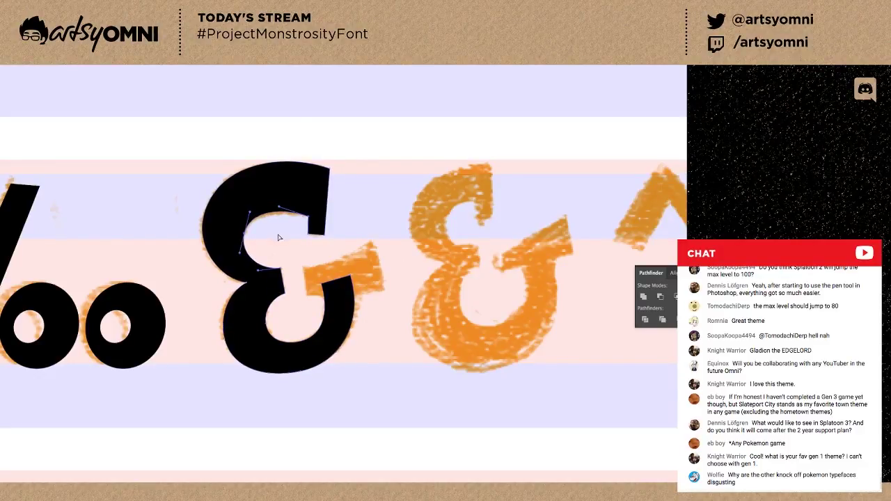
{"action": "left_click", "coordinate": [284, 273]}
{"action": "left_click_drag", "start_coordinate": [281, 269], "coordinate": [282, 268]}
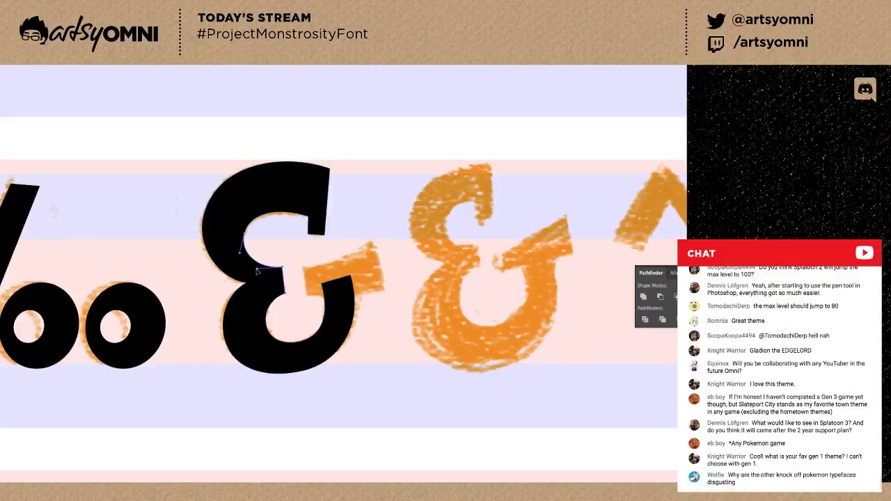
{"action": "left_click", "coordinate": [272, 253]}
Push the upper bowl's lower outer curve slightly outward by adjusting the left anchor's lower handle.
{"action": "left_click", "coordinate": [203, 231]}
{"action": "left_click_drag", "start_coordinate": [220, 270], "coordinate": [215, 269]}
{"action": "left_click", "coordinate": [269, 239]}
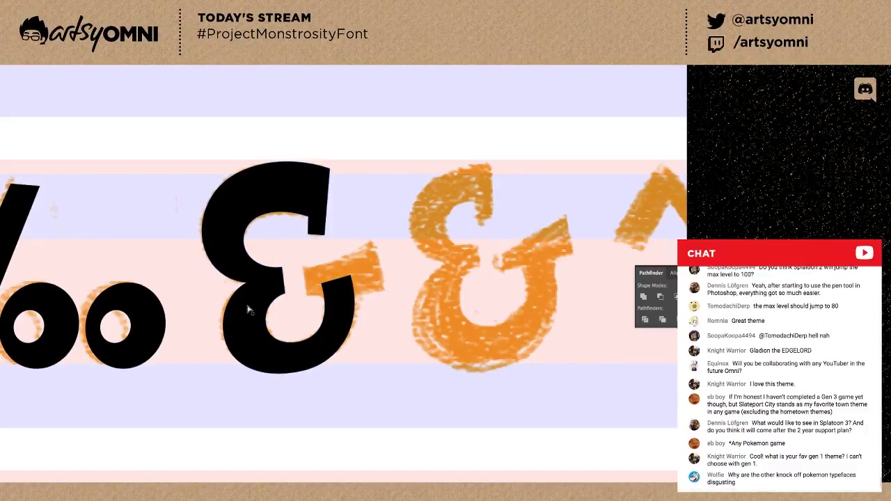
Lower the base of the ampersand's lower bowl slightly and adjust the lower counter's anchors to match.
{"action": "left_click", "coordinate": [255, 349]}
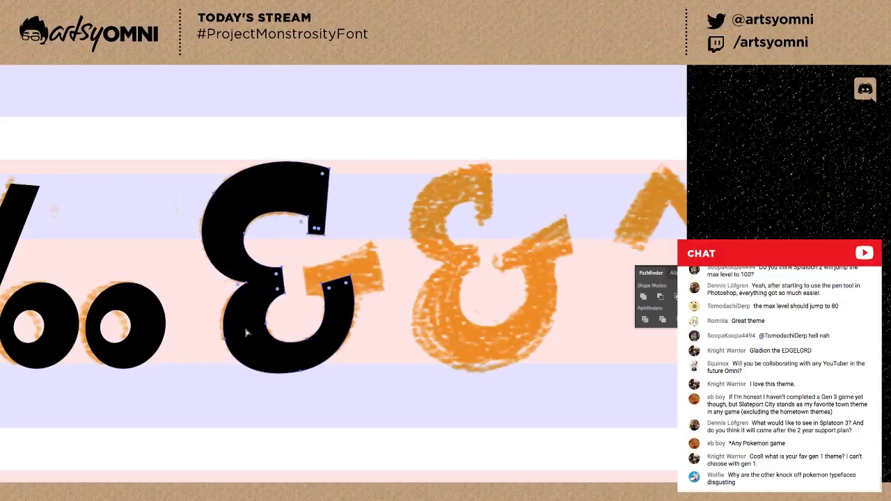
{"action": "left_click", "coordinate": [301, 373]}
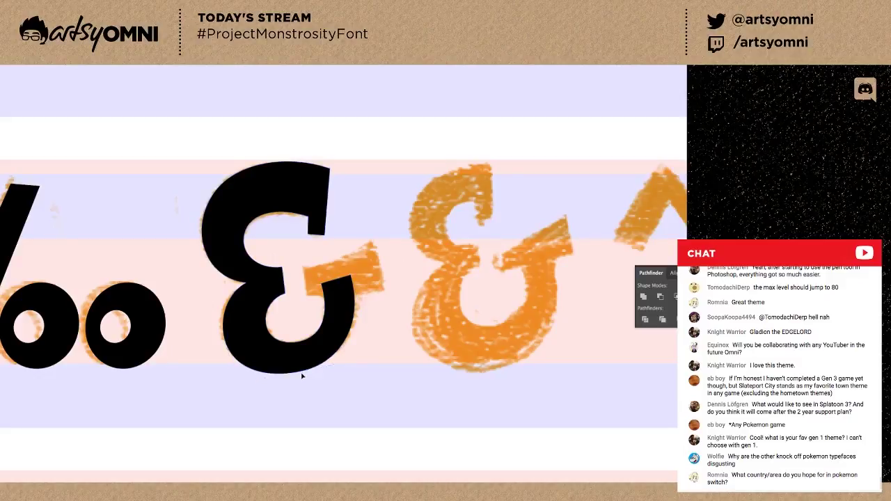
{"action": "left_click", "coordinate": [309, 327]}
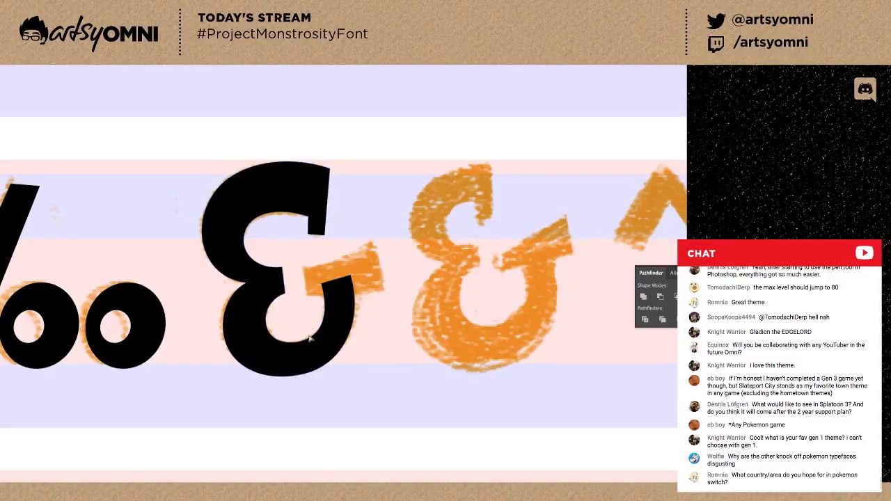
{"action": "left_click", "coordinate": [305, 344]}
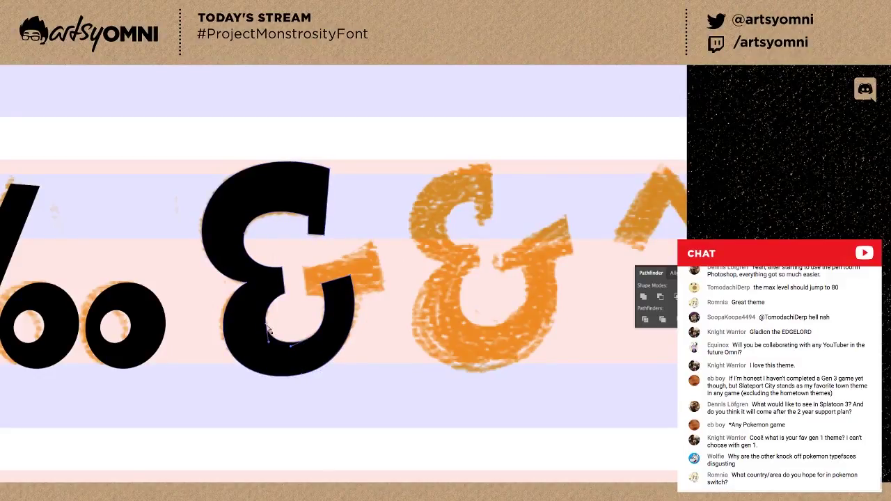
{"action": "left_click", "coordinate": [308, 341]}
{"action": "left_click", "coordinate": [309, 327]}
Move the inner corner of the lower bowl's open end slightly to the right.
{"action": "left_click", "coordinate": [337, 297]}
{"action": "left_click", "coordinate": [320, 286]}
{"action": "left_click", "coordinate": [326, 288]}
{"action": "key", "text": "ctrl+shift+a"}
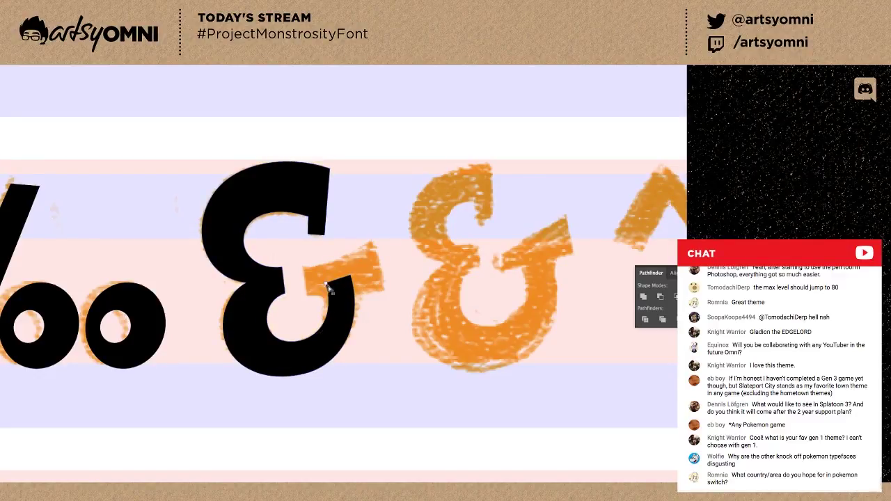
Smooth the lower counter's bottom-left curve by adjusting the handles between its two anchors.
{"action": "left_click", "coordinate": [298, 342]}
{"action": "left_click_drag", "start_coordinate": [294, 345], "coordinate": [286, 346]}
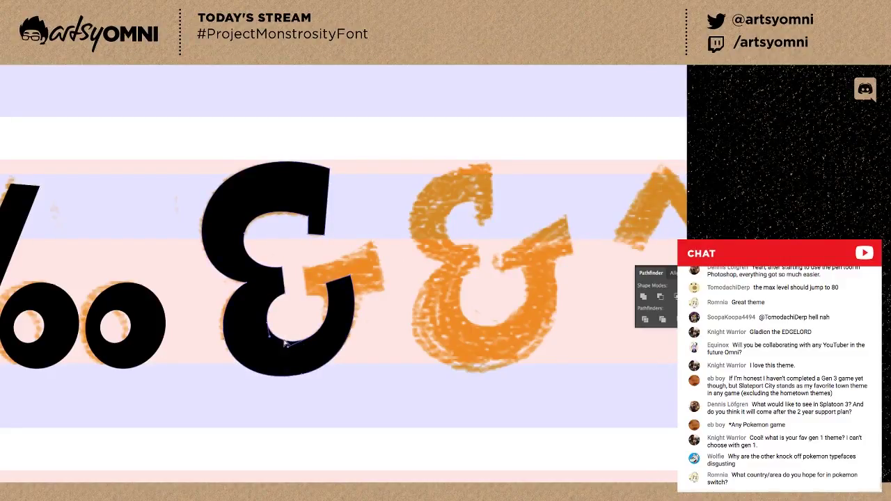
{"action": "left_click", "coordinate": [275, 333]}
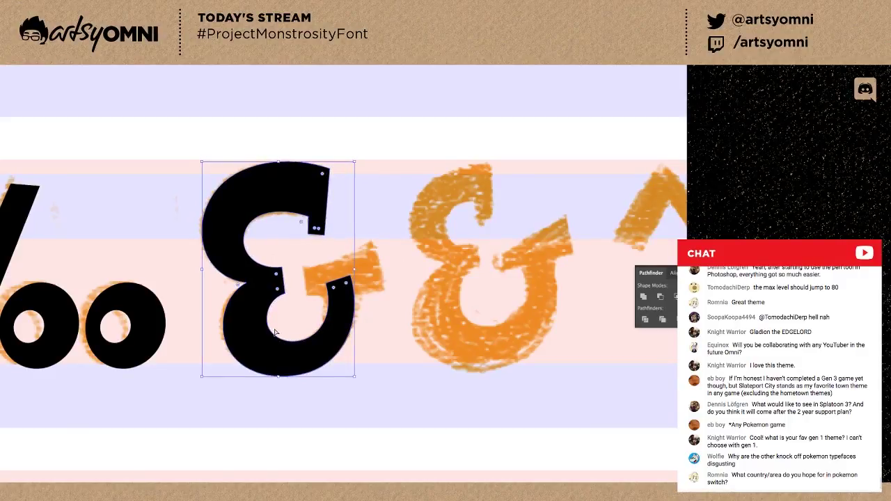
{"action": "left_click", "coordinate": [281, 341]}
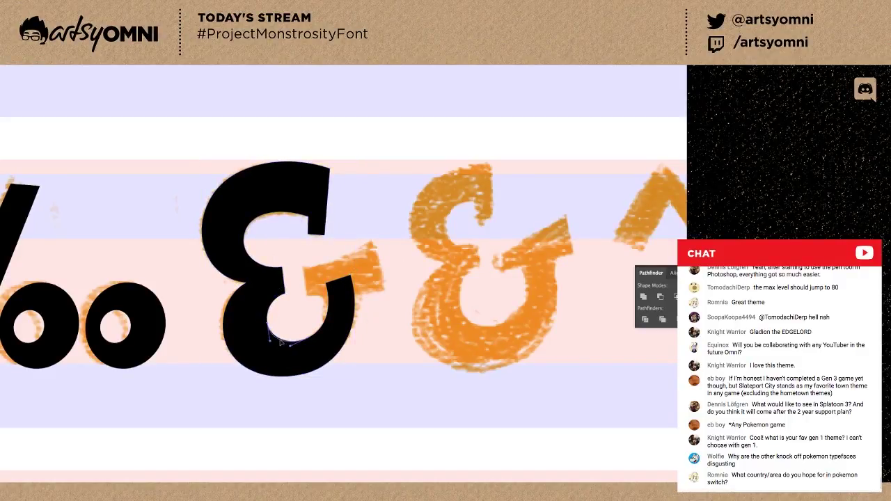
{"action": "left_click_drag", "start_coordinate": [280, 341], "coordinate": [281, 340]}
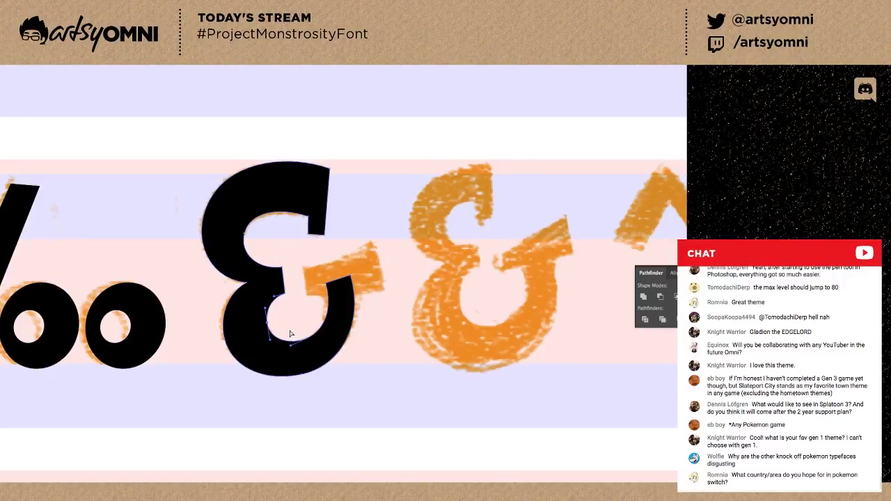
Nudge the lower bowl's left outer anchor to the left and extend its lower handle to round out the base.
{"action": "left_click", "coordinate": [228, 345]}
{"action": "key", "text": "Left"}
{"action": "left_click", "coordinate": [253, 393]}
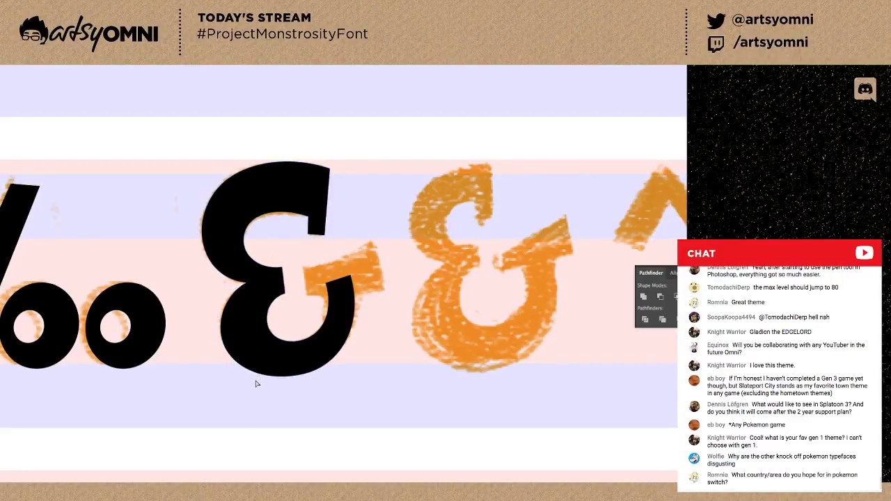
{"action": "left_click", "coordinate": [302, 376]}
{"action": "left_click", "coordinate": [302, 375]}
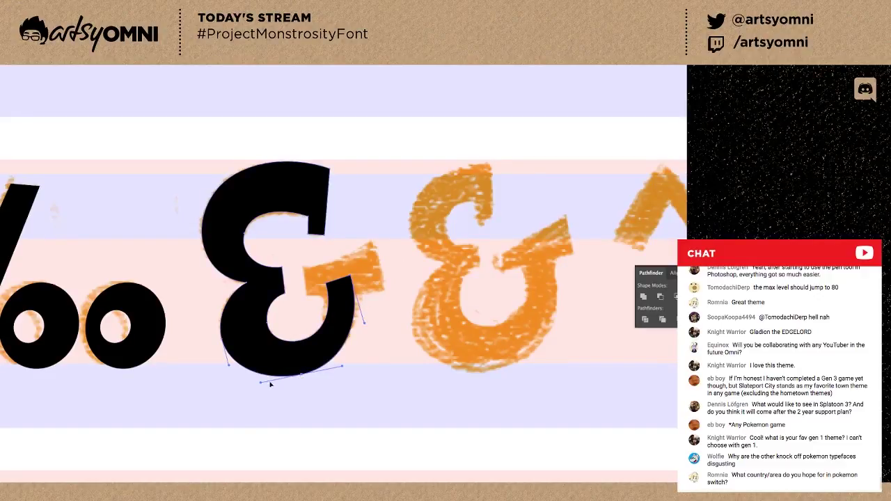
{"action": "mouse_move", "coordinate": [229, 366]}
{"action": "left_mouse_down"}
{"action": "mouse_move", "coordinate": [240, 364]}
{"action": "mouse_move", "coordinate": [228, 368]}
{"action": "left_mouse_up"}
{"action": "left_click", "coordinate": [252, 394]}
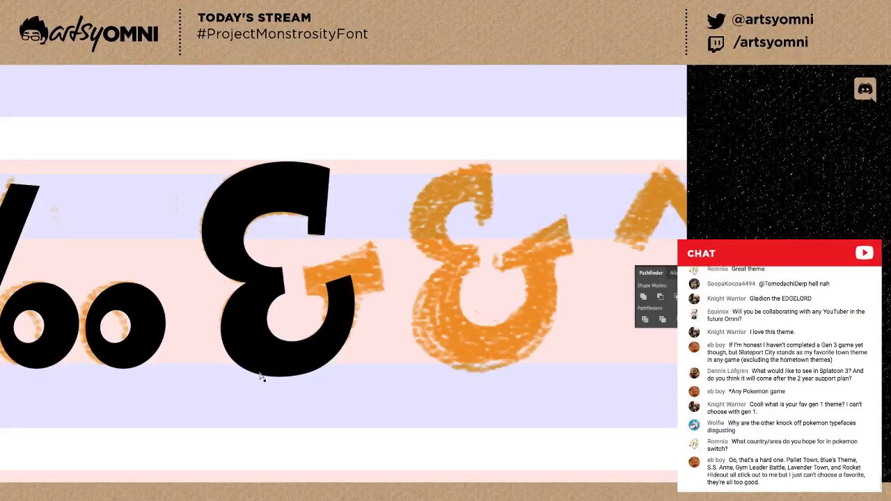
Fine-tune the lower bowl's bottom anchor and nudge the inner corner of its open end up and right.
{"action": "left_click", "coordinate": [313, 373]}
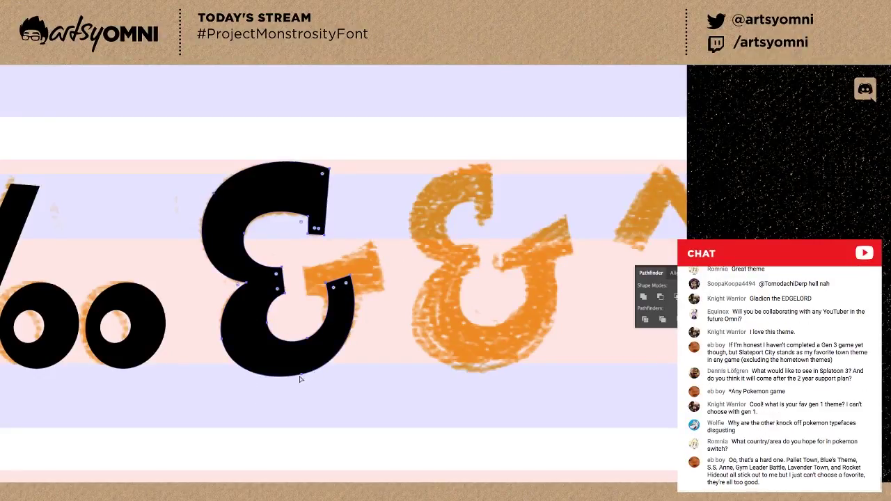
{"action": "left_click", "coordinate": [302, 376]}
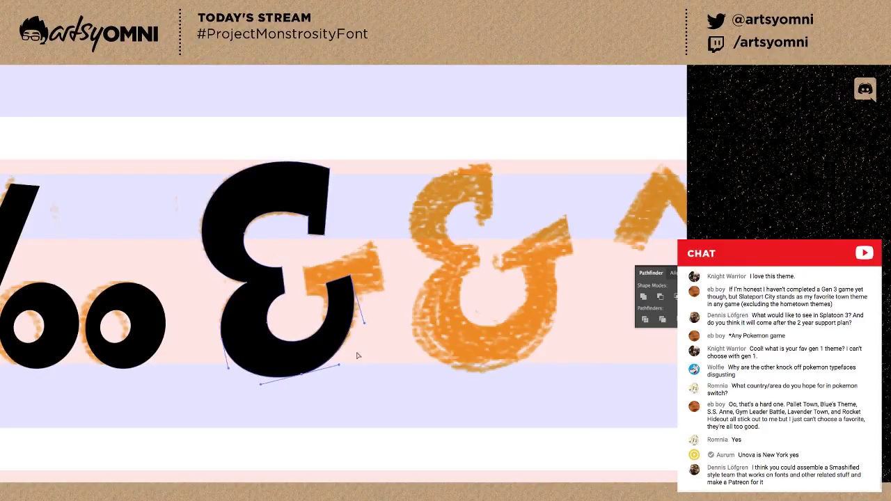
{"action": "left_click", "coordinate": [329, 287]}
{"action": "key", "text": "Right"}
{"action": "key", "text": "Up"}
{"action": "left_click", "coordinate": [374, 331]}
Trace the ampersand's slanted crossbar as a closed four-point shape with the Pen tool.
{"action": "key", "text": "p"}
{"action": "left_click", "coordinate": [308, 298]}
{"action": "left_click", "coordinate": [304, 268]}
{"action": "left_click", "coordinate": [303, 269]}
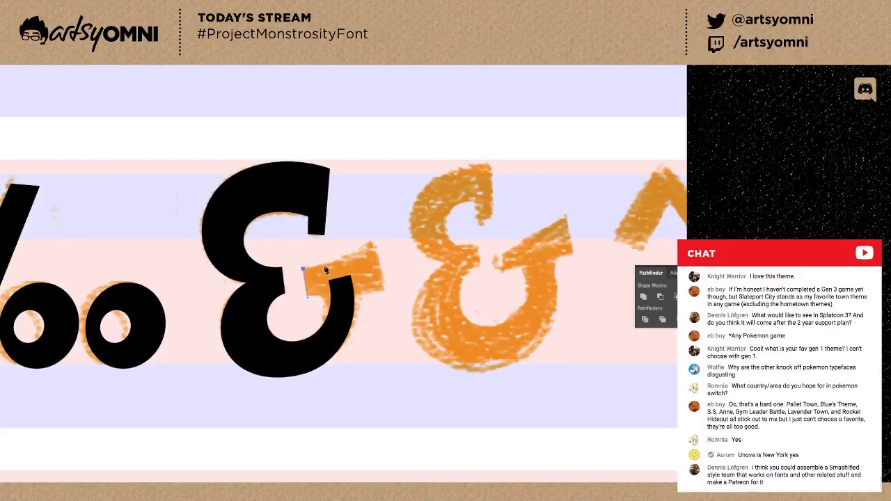
{"action": "left_click", "coordinate": [374, 244]}
{"action": "left_click", "coordinate": [375, 245]}
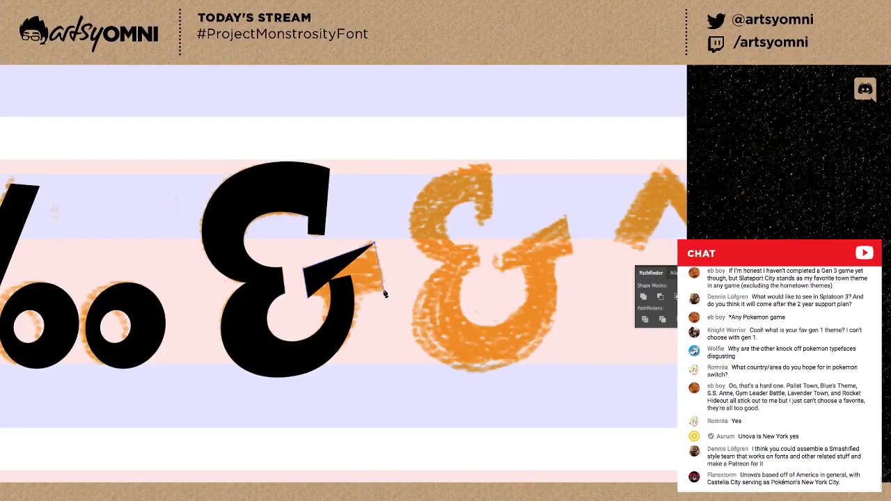
{"action": "left_click", "coordinate": [384, 290]}
{"action": "left_click", "coordinate": [307, 298]}
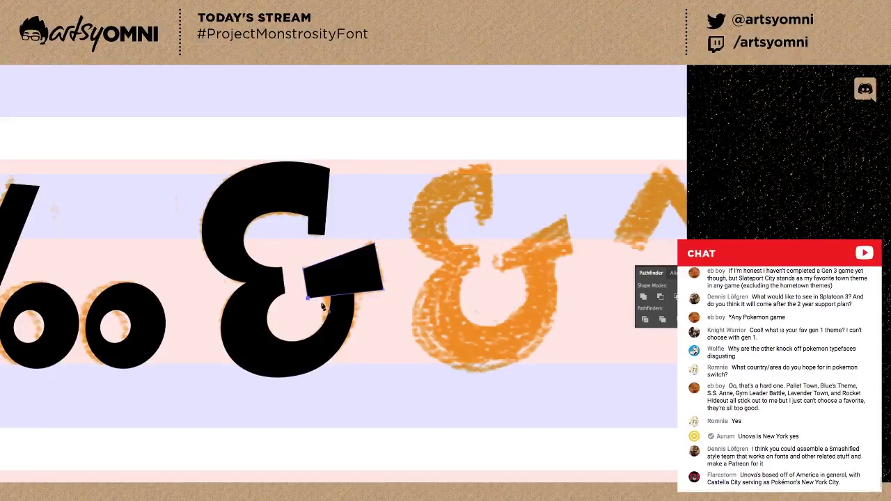
Widen the lower bowl's open end beneath the crossbar by nudging its inner corner left and its outer corner up and right.
{"action": "left_click", "coordinate": [329, 323]}
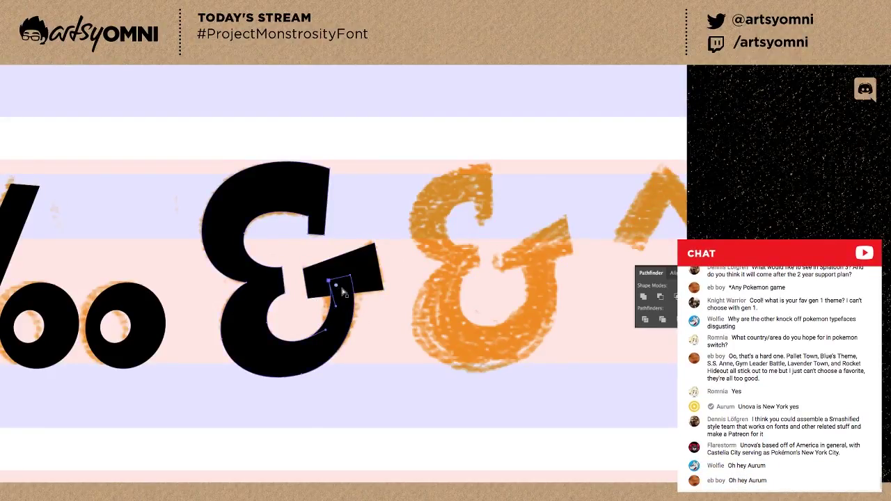
{"action": "key", "text": "Left"}
{"action": "key", "text": "Left"}
{"action": "key", "text": "Left"}
{"action": "left_click", "coordinate": [350, 276]}
{"action": "key", "text": "Up"}
{"action": "key", "text": "Right"}
Refine the lower bowl's right outer curve where it rises from the base to the crossbar.
{"action": "left_click", "coordinate": [339, 352]}
{"action": "left_click", "coordinate": [339, 355]}
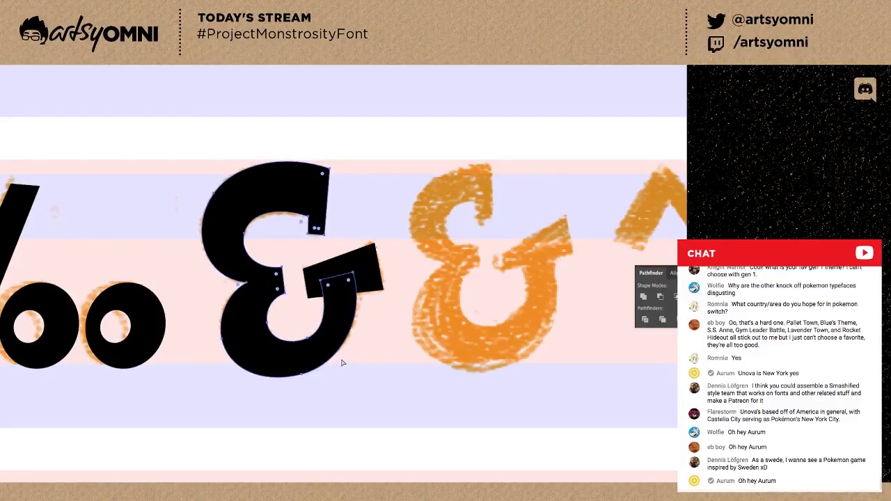
{"action": "left_click", "coordinate": [302, 375]}
{"action": "left_click_drag", "start_coordinate": [343, 342], "coordinate": [361, 318]}
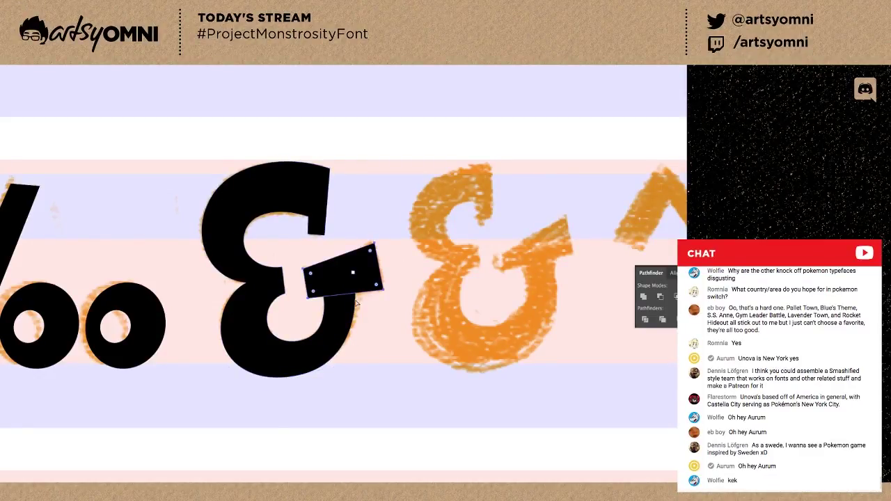
Try to push the left outer curve of the first ampersand's upper bowl farther out to match the sketch.
{"action": "left_click", "coordinate": [372, 333]}
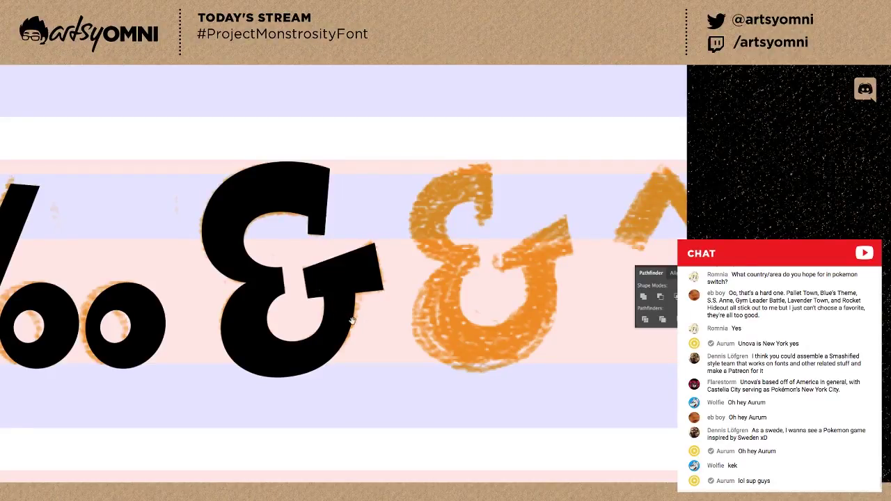
{"action": "scroll", "coordinate": [332, 338], "scroll_direction": "right", "scroll_amount": 2}
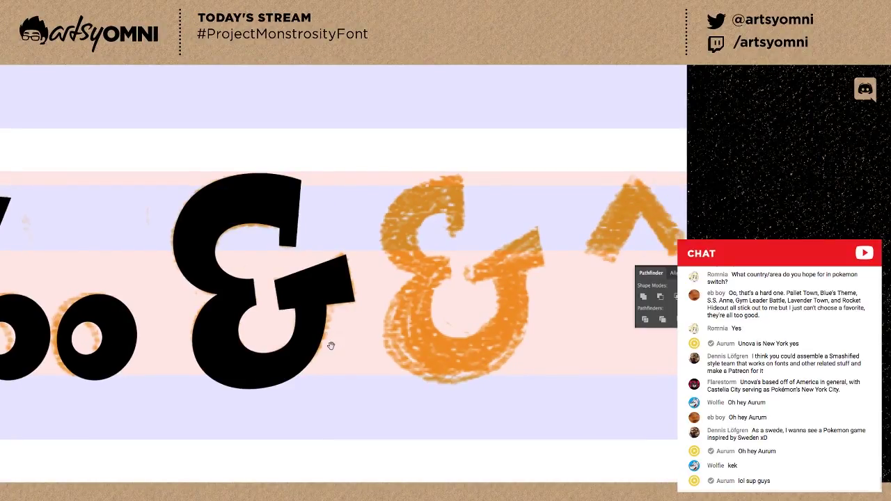
{"action": "left_click", "coordinate": [354, 305]}
{"action": "left_click", "coordinate": [347, 312]}
{"action": "left_click", "coordinate": [176, 238]}
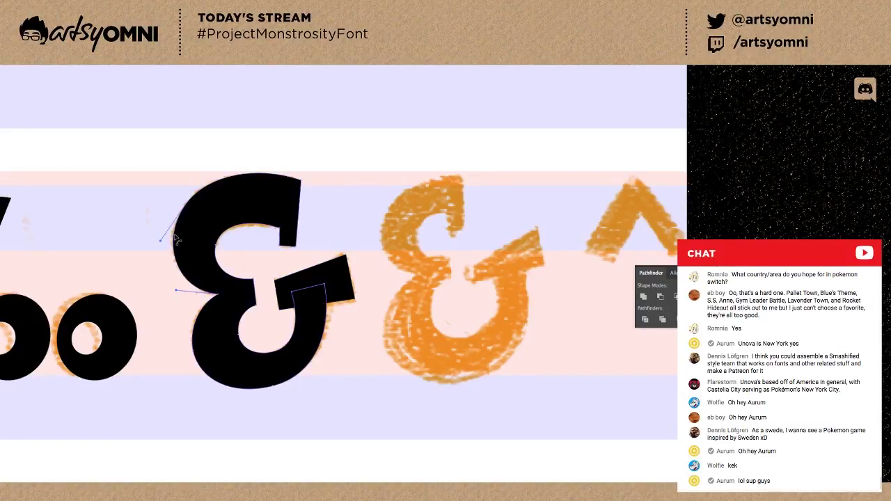
{"action": "left_click", "coordinate": [186, 205]}
{"action": "left_click", "coordinate": [254, 268]}
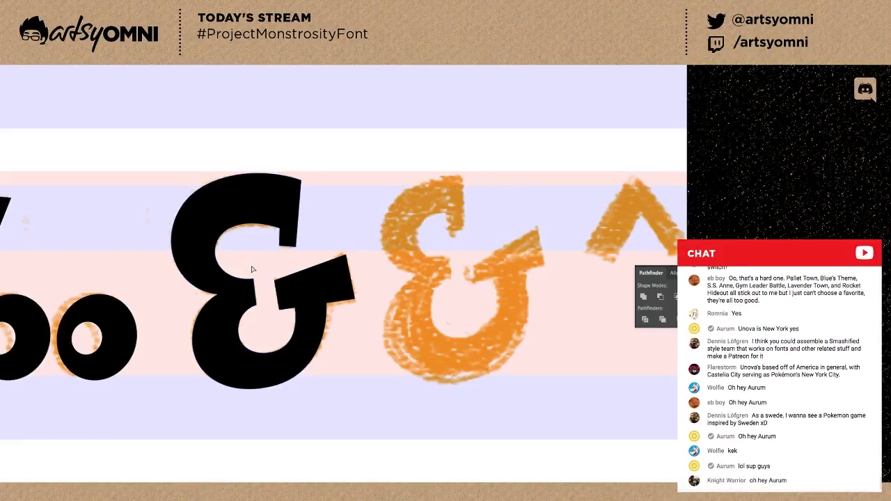
{"action": "key", "text": "ctrl+z"}
{"action": "key", "text": "ctrl+shift+a"}
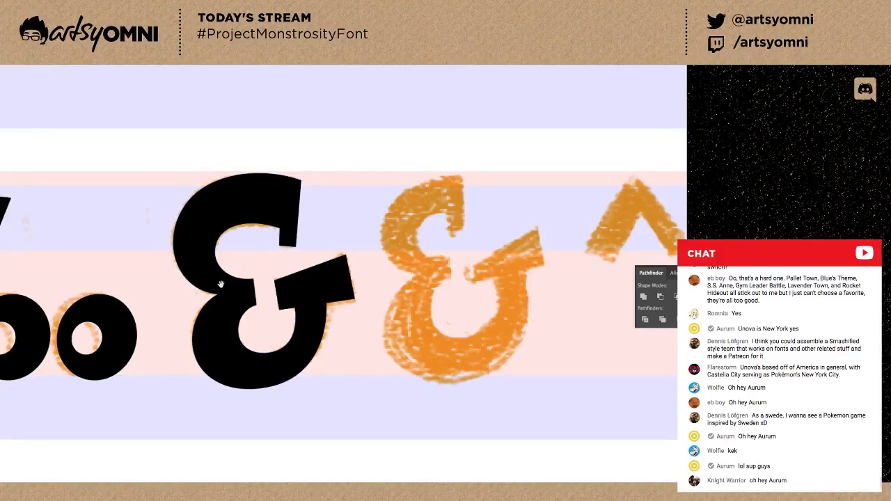
Start tracing the second ampersand sketch with the Pen tool, following the upper bowl's outer curve and the outer edge of its terminal.
{"action": "left_click", "coordinate": [227, 290]}
{"action": "key", "text": "ctrl+shift+a"}
{"action": "left_click_drag", "start_coordinate": [241, 261], "coordinate": [166, 275]}
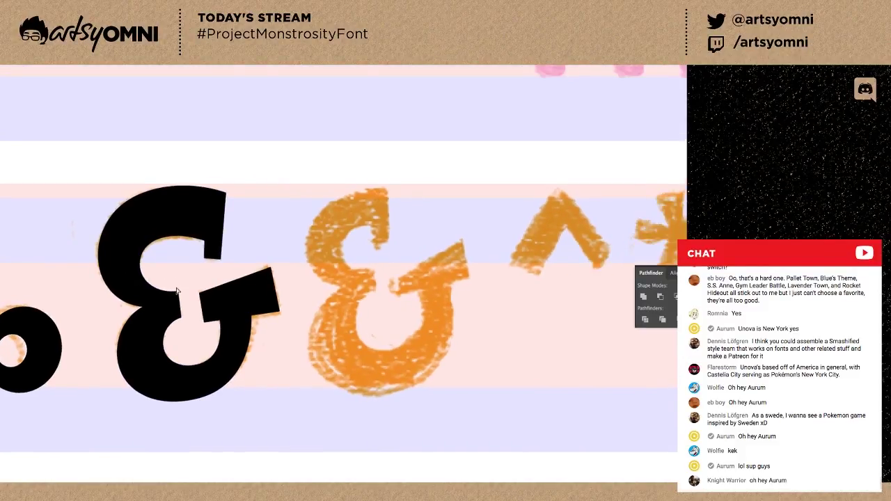
{"action": "key", "text": "p"}
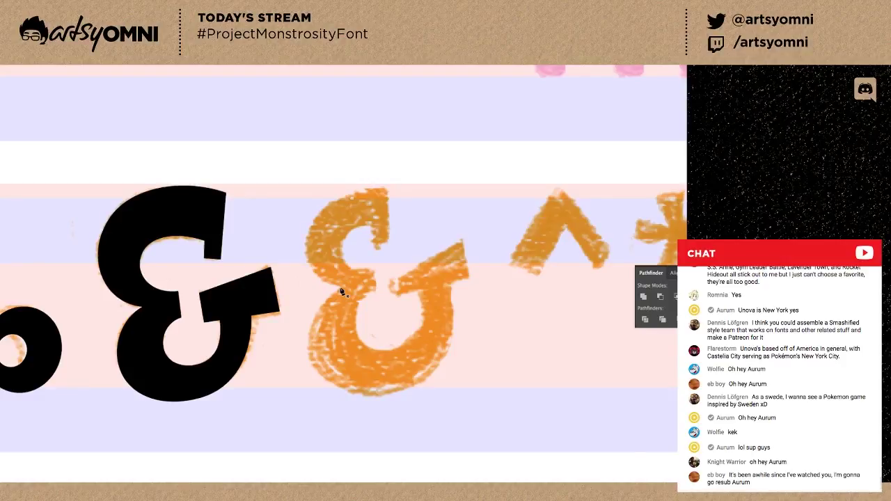
{"action": "left_click_drag", "start_coordinate": [340, 286], "coordinate": [313, 282]}
{"action": "left_click_drag", "start_coordinate": [312, 224], "coordinate": [321, 202]}
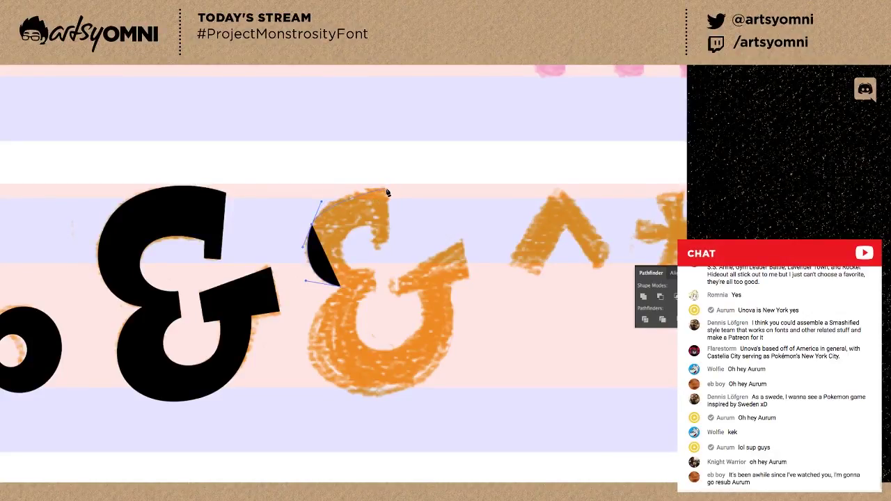
{"action": "left_click_drag", "start_coordinate": [388, 190], "coordinate": [415, 188]}
{"action": "left_click", "coordinate": [386, 188]}
{"action": "left_click", "coordinate": [387, 249]}
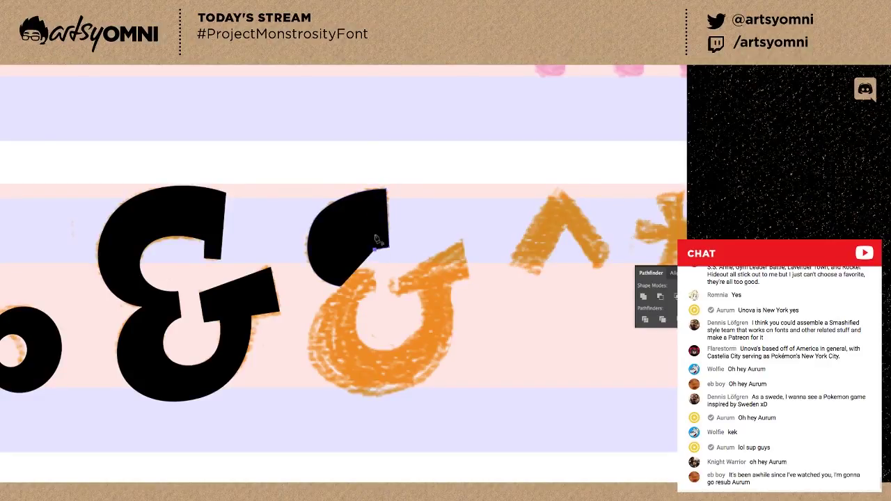
Trace the inner edge of the second ampersand's upper terminal and the bowl's inner curve down to its open end at the waist.
{"action": "left_click", "coordinate": [371, 209]}
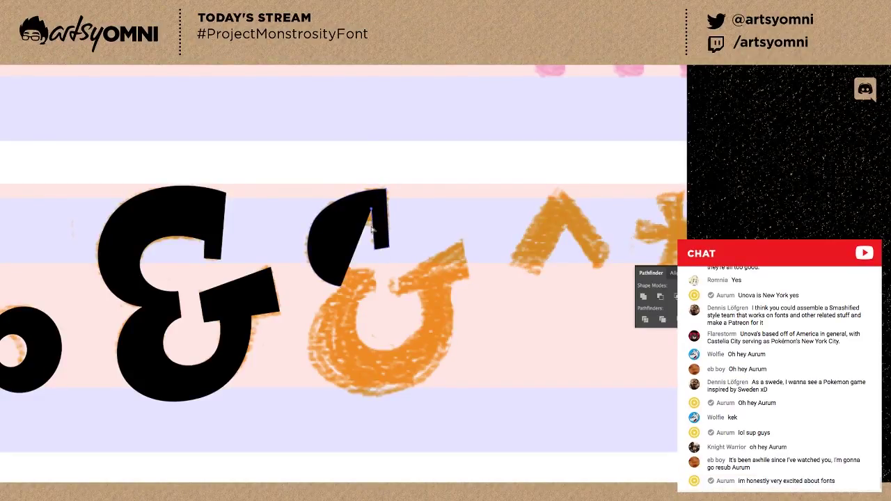
{"action": "left_click", "coordinate": [371, 227]}
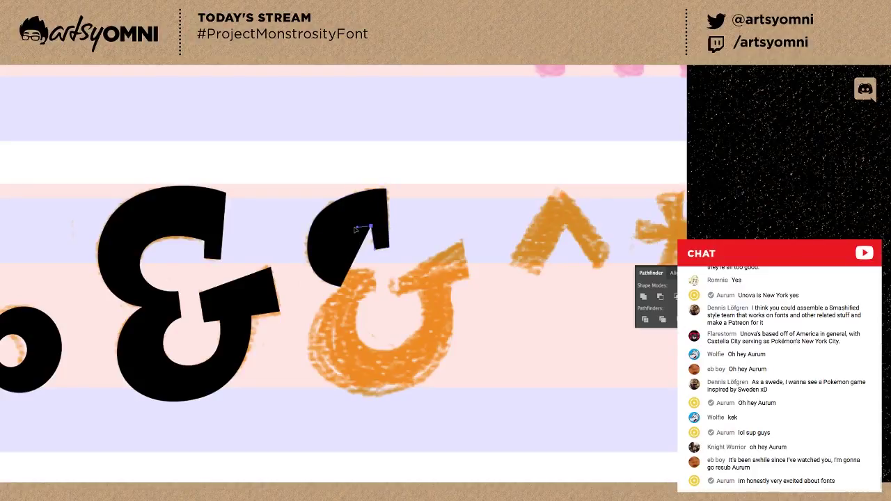
{"action": "left_click", "coordinate": [342, 266]}
{"action": "left_click_drag", "start_coordinate": [339, 248], "coordinate": [340, 267]}
{"action": "key", "text": "Right"}
{"action": "key", "text": "Right"}
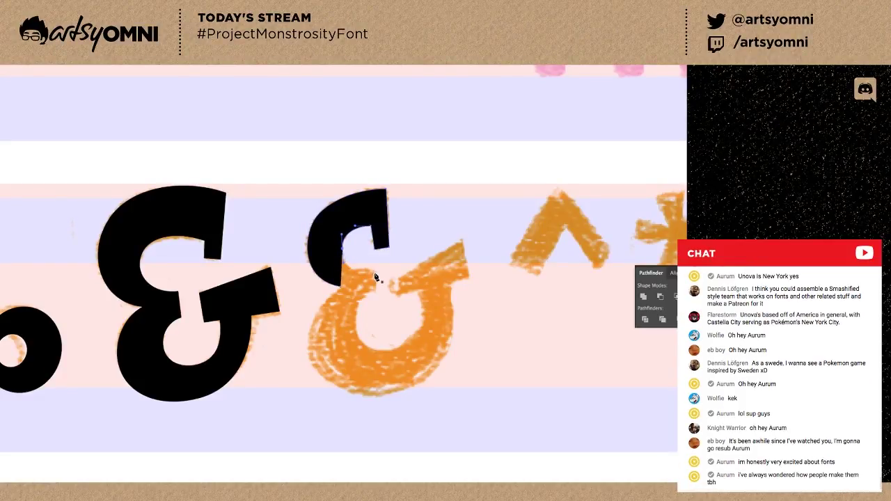
{"action": "left_click_drag", "start_coordinate": [375, 270], "coordinate": [381, 270]}
{"action": "left_click", "coordinate": [343, 252]}
{"action": "left_click", "coordinate": [342, 249]}
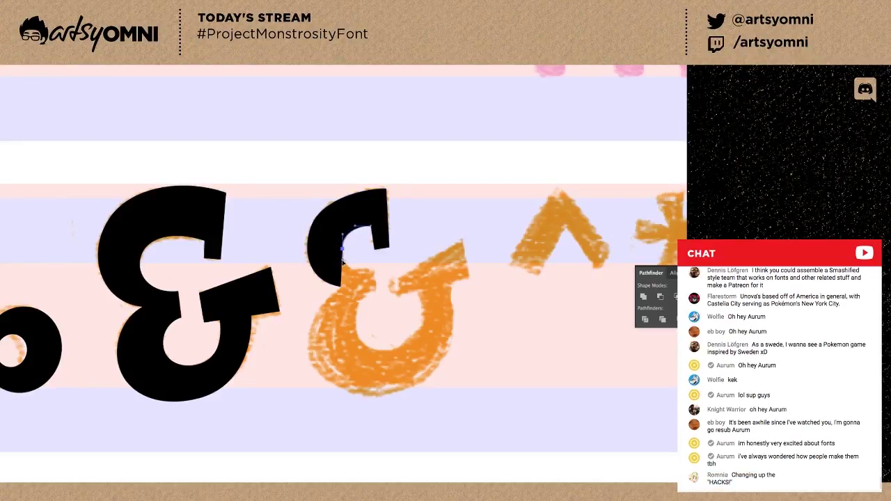
{"action": "left_click_drag", "start_coordinate": [343, 263], "coordinate": [390, 271]}
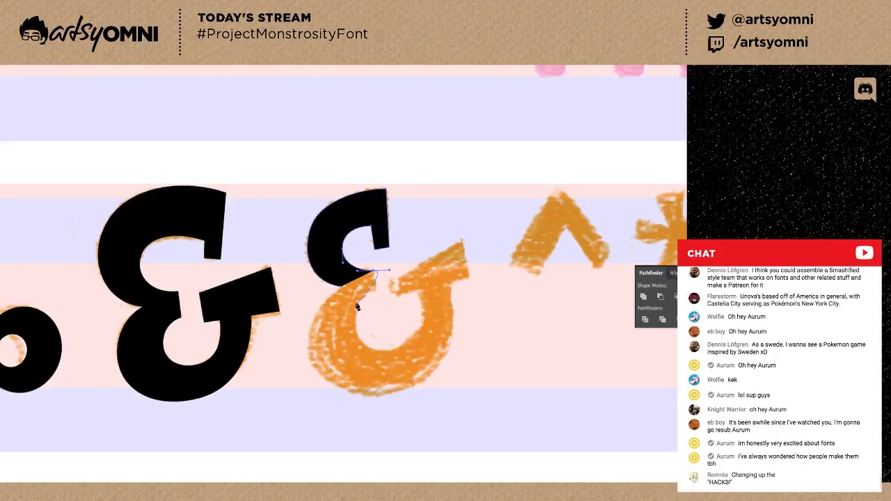
Add the short straight edge at the second ampersand's waist and trace the left inner curve of the lower bowl.
{"action": "left_click", "coordinate": [374, 271], "text": "alt"}
{"action": "left_click", "coordinate": [375, 291]}
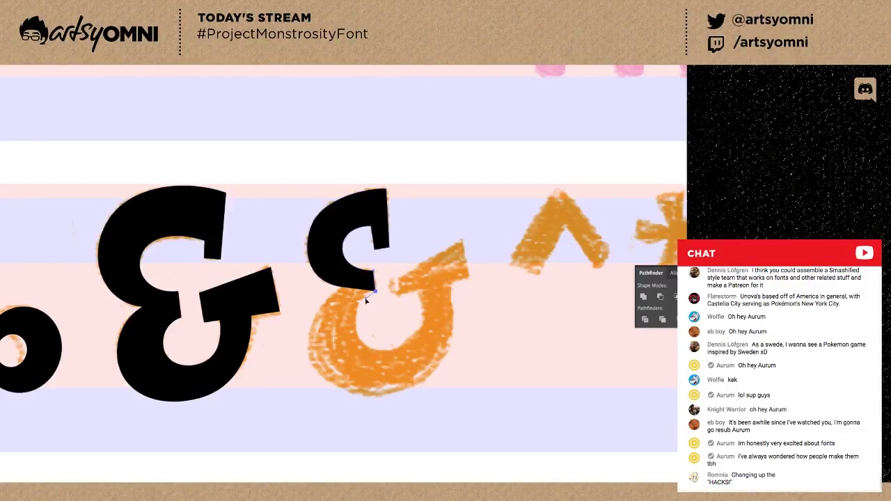
{"action": "left_click", "coordinate": [354, 301]}
{"action": "left_click", "coordinate": [358, 330]}
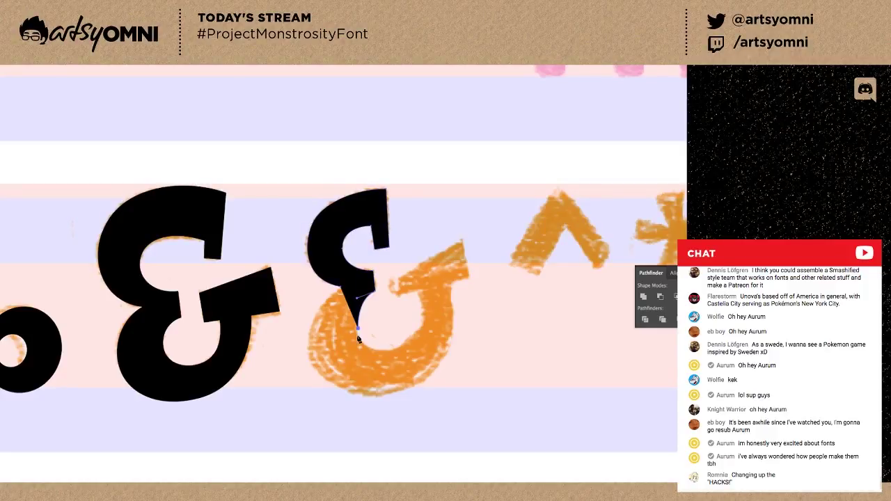
{"action": "key", "text": "ctrl+z"}
{"action": "key", "text": "ctrl+z"}
{"action": "left_click_drag", "start_coordinate": [354, 324], "coordinate": [362, 352]}
{"action": "left_click", "coordinate": [361, 350]}
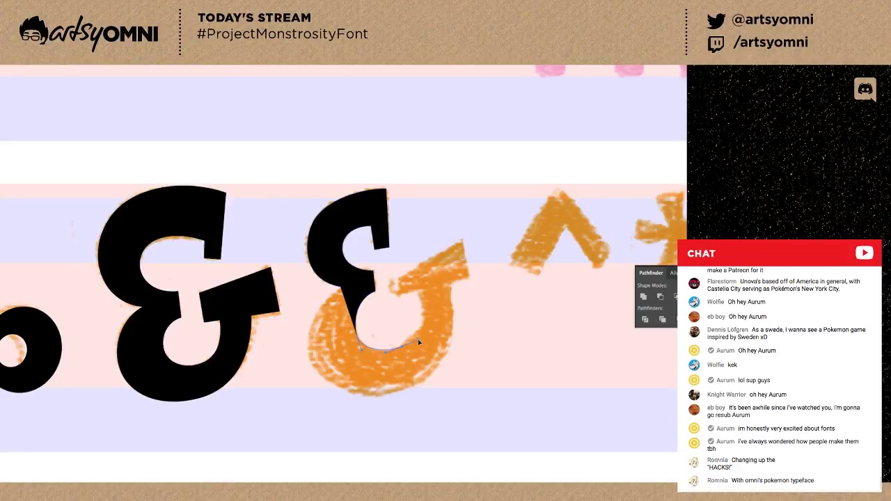
Continue the second ampersand's lower bowl inner curve across its base and up the right side to the sketched crossbar.
{"action": "left_click", "coordinate": [402, 346]}
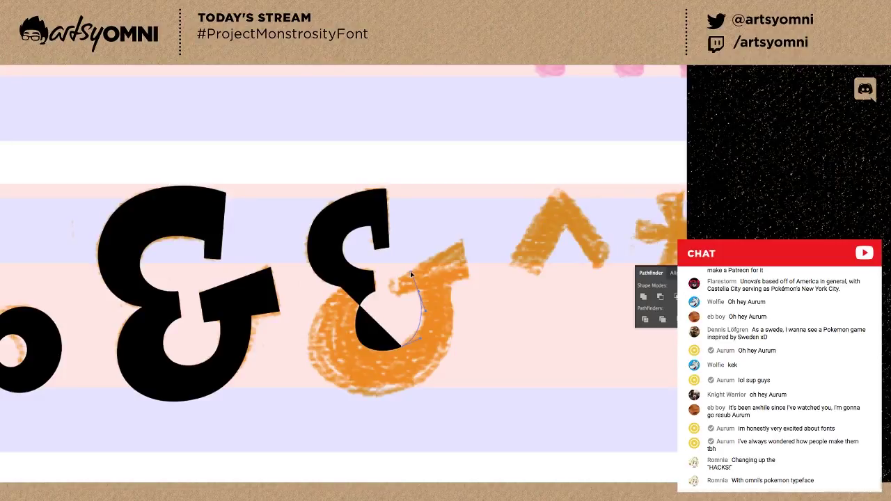
{"action": "left_click_drag", "start_coordinate": [411, 274], "coordinate": [412, 277]}
{"action": "left_click_drag", "start_coordinate": [359, 339], "coordinate": [358, 335]}
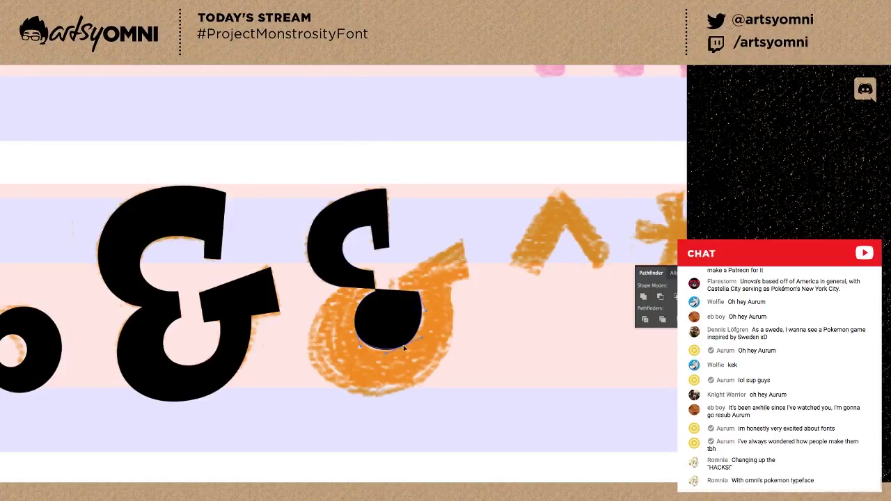
{"action": "left_click_drag", "start_coordinate": [419, 292], "coordinate": [420, 287]}
{"action": "left_click", "coordinate": [428, 311]}
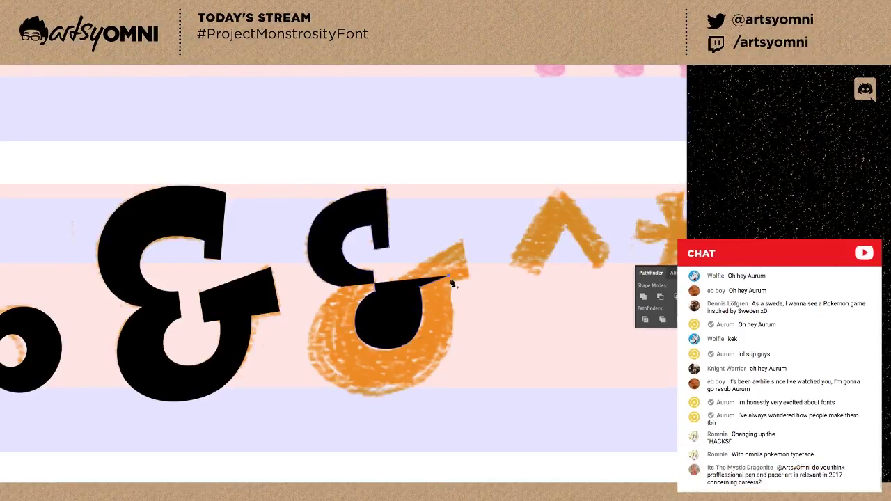
Trace the second ampersand's lower bowl outer curve around the right side, base and left side, and close the path at the waist.
{"action": "left_click_drag", "start_coordinate": [449, 277], "coordinate": [460, 320]}
{"action": "left_click_drag", "start_coordinate": [393, 394], "coordinate": [344, 405]}
{"action": "key", "text": "ctrl+z"}
{"action": "left_click_drag", "start_coordinate": [409, 391], "coordinate": [362, 406]}
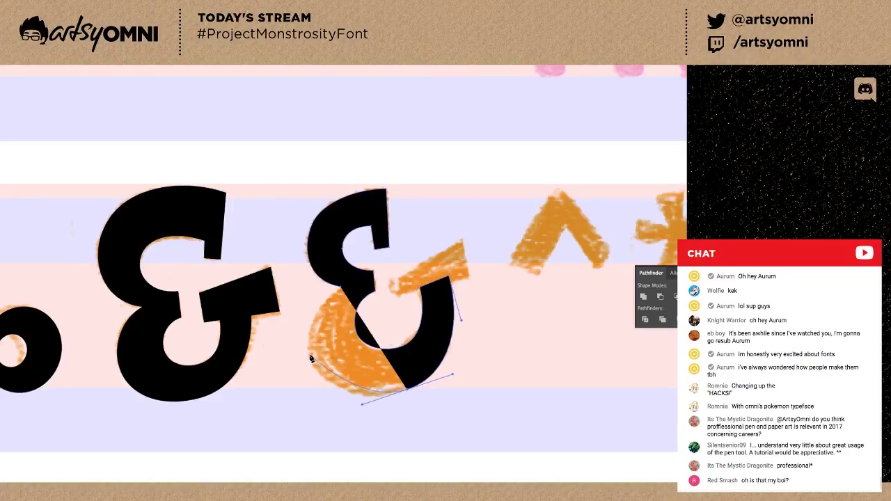
{"action": "left_click_drag", "start_coordinate": [310, 353], "coordinate": [308, 325]}
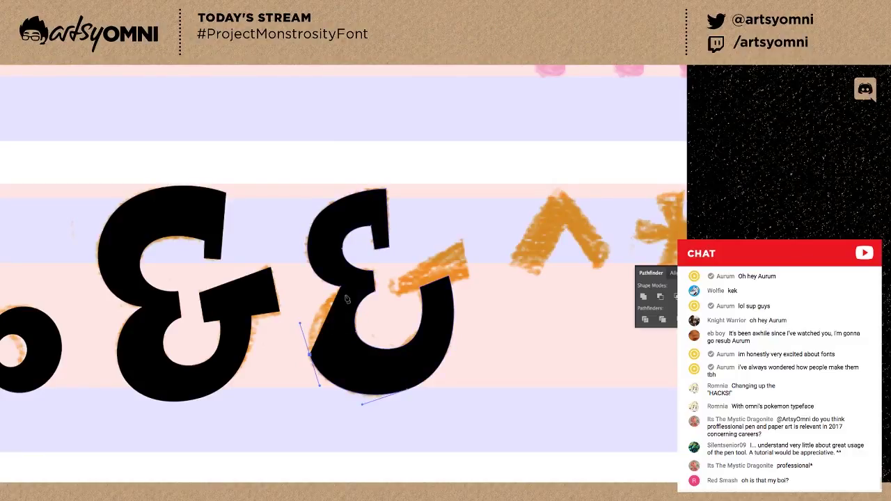
{"action": "left_click_drag", "start_coordinate": [341, 286], "coordinate": [361, 277]}
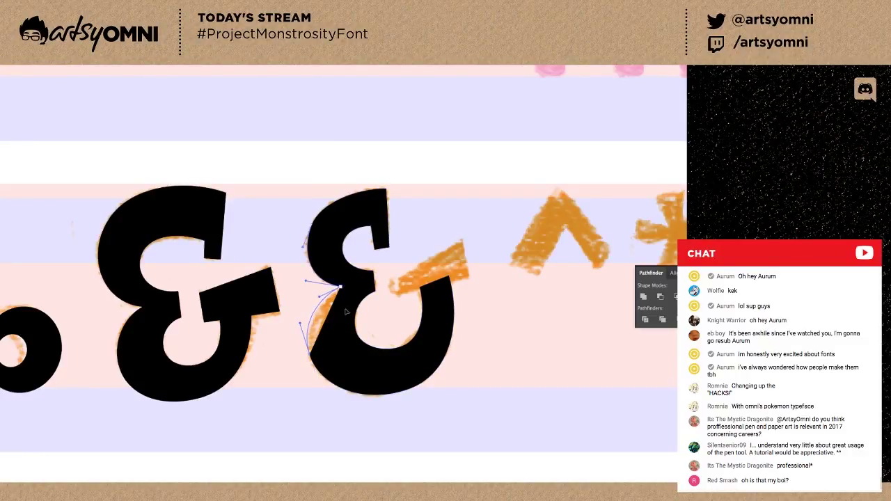
Smooth the second ampersand's lower bowl by adjusting the anchors and handles along its left side and base.
{"action": "left_click", "coordinate": [310, 357]}
{"action": "left_click_drag", "start_coordinate": [310, 357], "coordinate": [313, 362]}
{"action": "left_click_drag", "start_coordinate": [348, 395], "coordinate": [347, 393]}
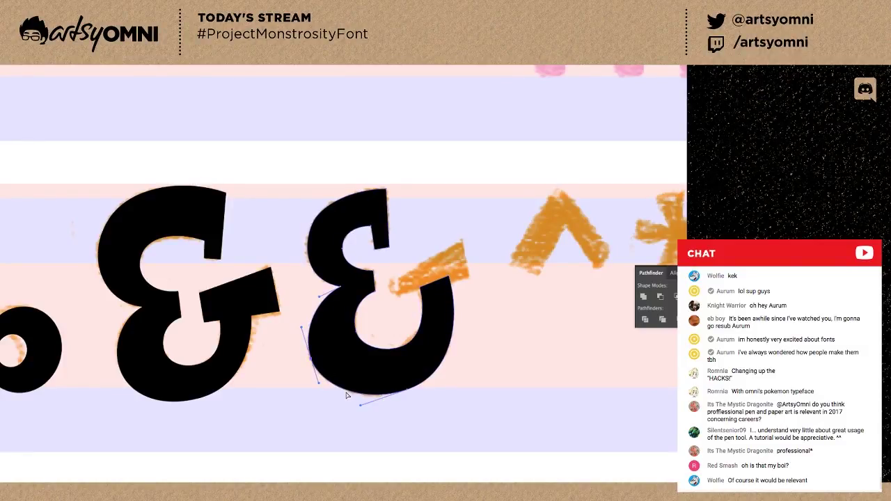
{"action": "left_click_drag", "start_coordinate": [345, 391], "coordinate": [358, 408]}
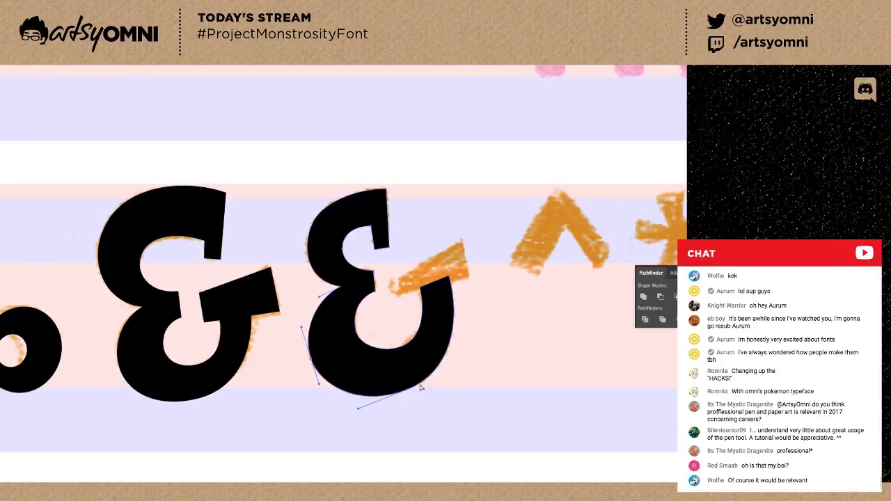
{"action": "left_click_drag", "start_coordinate": [407, 390], "coordinate": [405, 388]}
{"action": "left_click_drag", "start_coordinate": [451, 371], "coordinate": [445, 373]}
{"action": "left_click", "coordinate": [461, 359]}
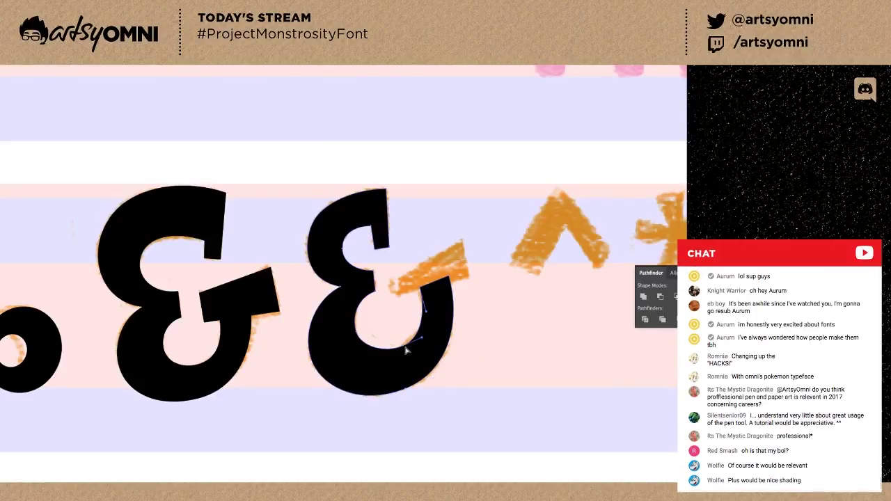
{"action": "left_click", "coordinate": [401, 347]}
{"action": "left_click", "coordinate": [446, 351]}
{"action": "left_click", "coordinate": [474, 332]}
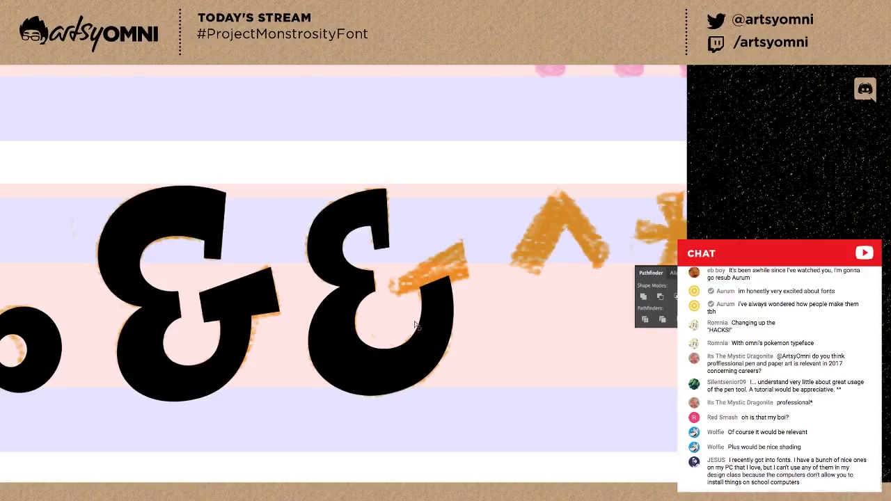
Trace the second ampersand's slanted crossbar as a closed four-point shape with the Pen tool.
{"action": "left_click", "coordinate": [396, 296]}
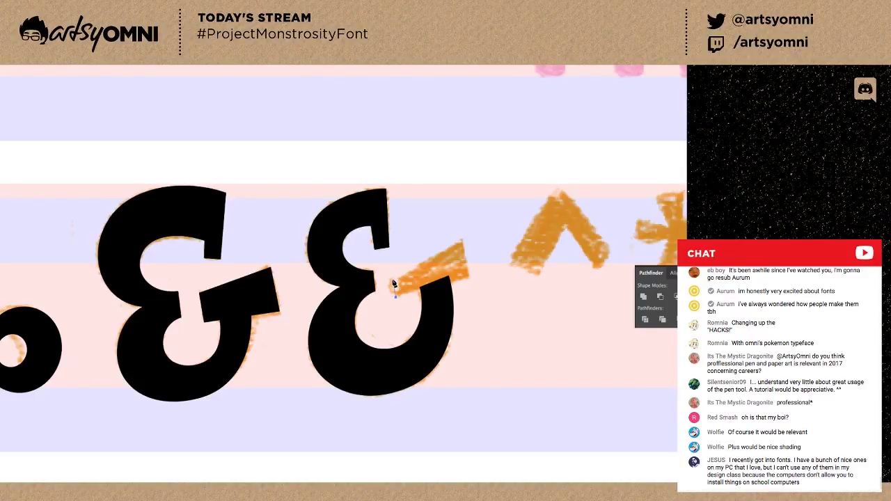
{"action": "left_click", "coordinate": [462, 241]}
{"action": "left_click", "coordinate": [469, 279]}
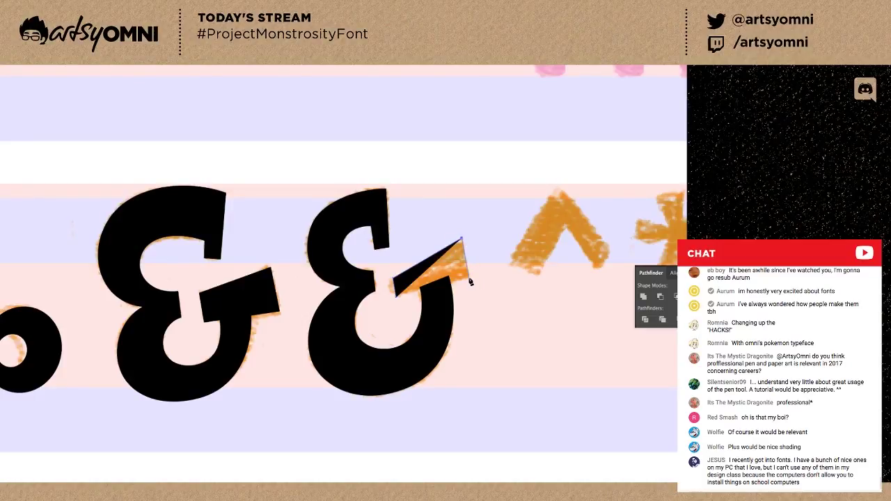
{"action": "left_click", "coordinate": [401, 297]}
{"action": "left_click", "coordinate": [396, 297]}
{"action": "key", "text": "a"}
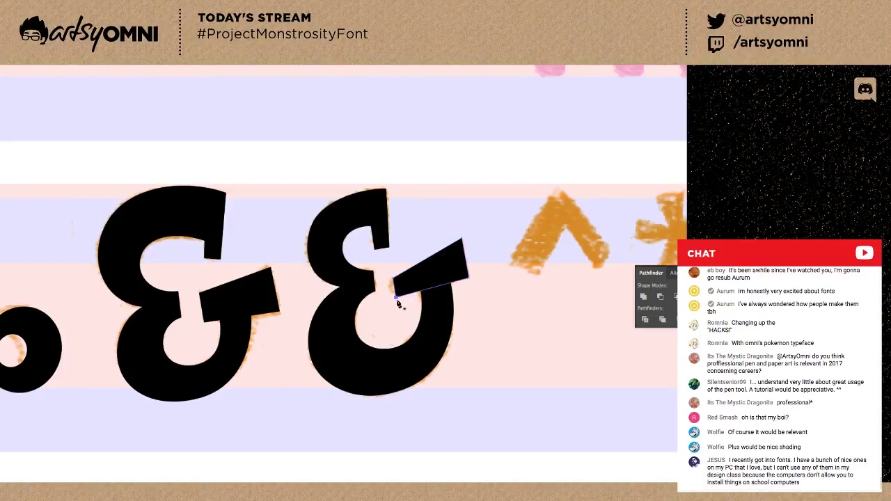
Refine the inner curve of the second ampersand's lower bowl along its base, left and right sides.
{"action": "left_click", "coordinate": [359, 337]}
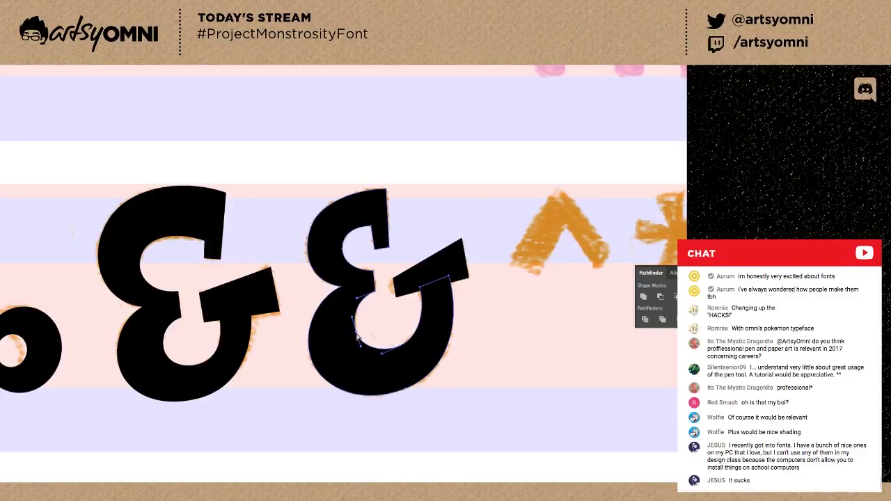
{"action": "left_click", "coordinate": [403, 347]}
{"action": "left_click", "coordinate": [421, 340]}
{"action": "left_click", "coordinate": [422, 339]}
{"action": "left_click", "coordinate": [427, 316]}
{"action": "left_click_drag", "start_coordinate": [355, 332], "coordinate": [361, 348]}
{"action": "left_click", "coordinate": [380, 333]}
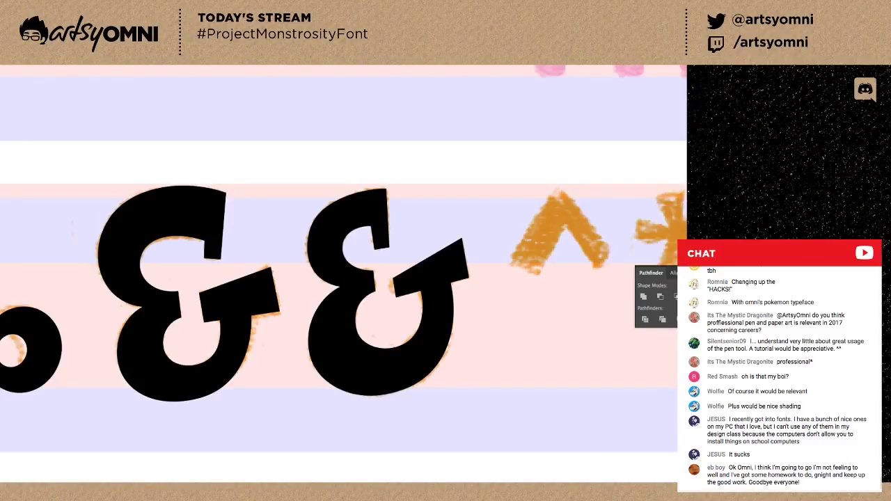
Toggle the visibility of Layer 3 to examine both ampersands with and without the layer beneath them.
{"action": "left_click", "coordinate": [752, 299]}
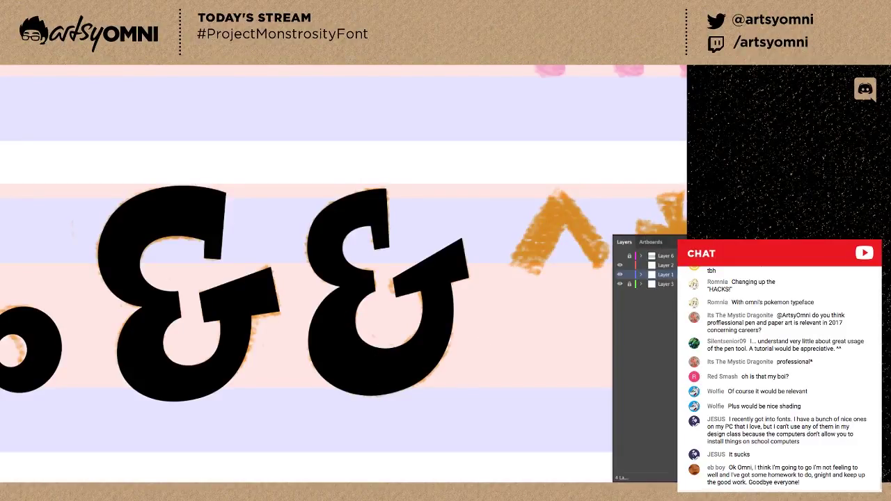
{"action": "left_click", "coordinate": [620, 284]}
{"action": "left_click", "coordinate": [619, 284]}
{"action": "left_click", "coordinate": [619, 285]}
{"action": "left_click", "coordinate": [619, 284]}
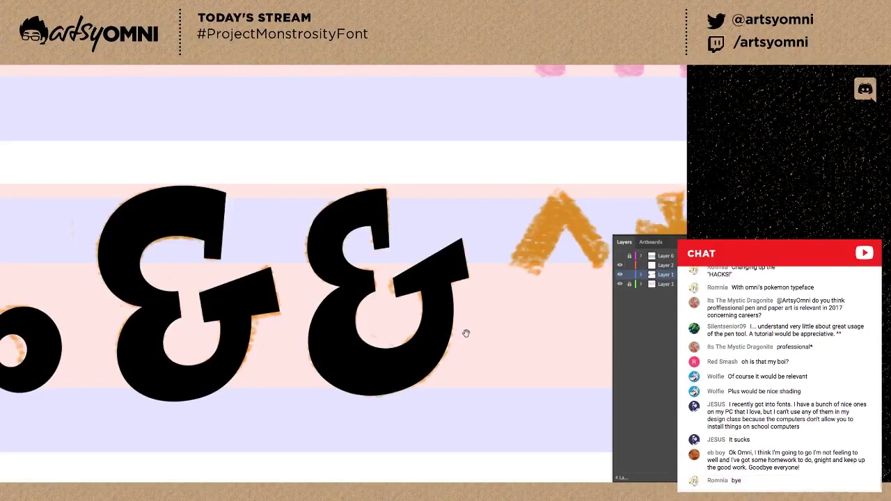
{"action": "left_click_drag", "start_coordinate": [480, 336], "coordinate": [456, 342]}
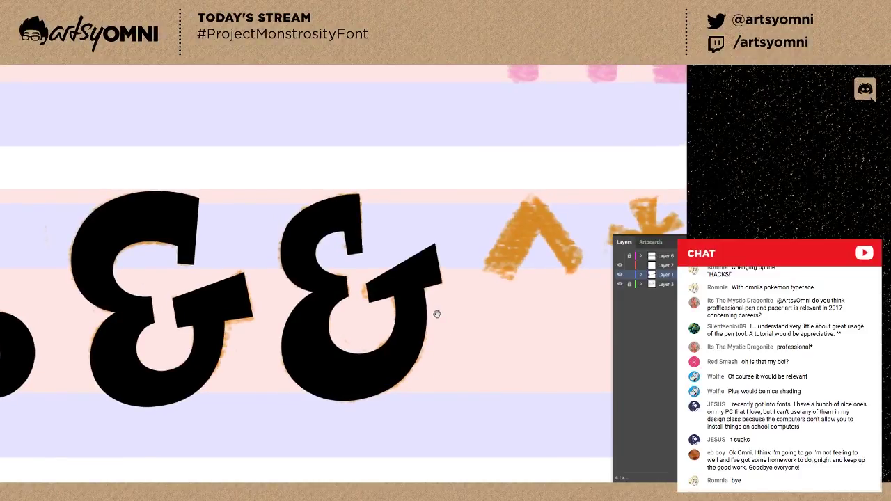
Adjust the curve handles along the outer left side of the second ampersand's lower bowl.
{"action": "left_click", "coordinate": [286, 363]}
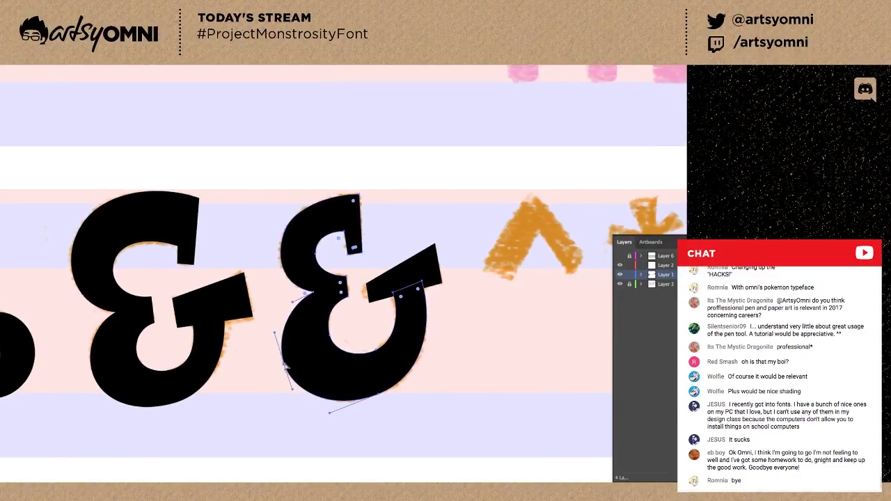
{"action": "left_click_drag", "start_coordinate": [293, 317], "coordinate": [289, 316]}
{"action": "left_click", "coordinate": [289, 318]}
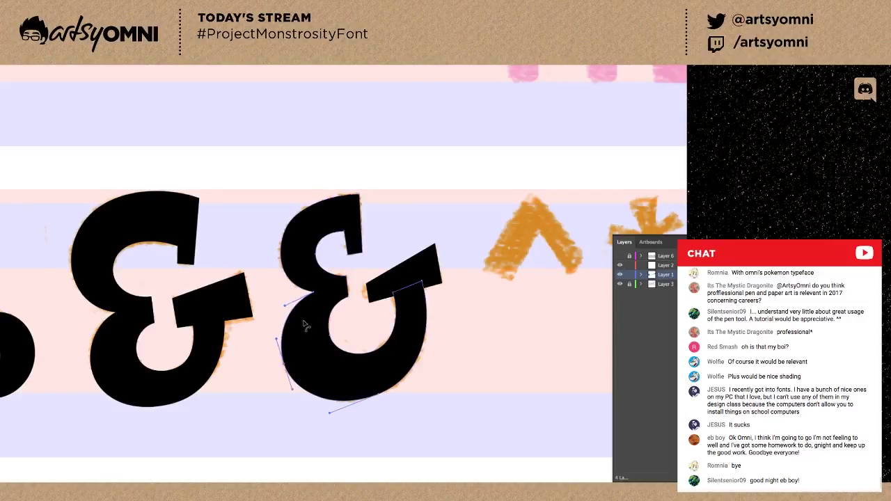
{"action": "left_click", "coordinate": [381, 397]}
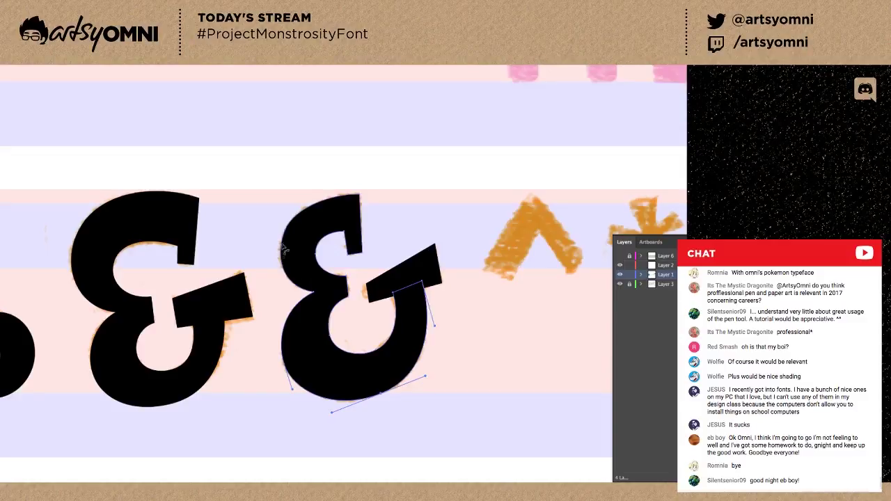
Reshape the outer curve of the second ampersand's upper bowl by extending the handle along its top edge.
{"action": "left_click", "coordinate": [285, 233]}
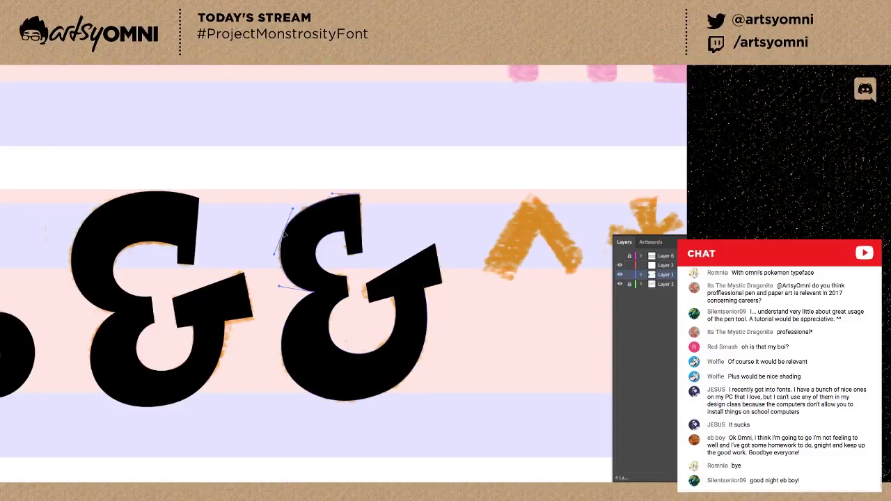
{"action": "left_click", "coordinate": [327, 195]}
{"action": "left_click_drag", "start_coordinate": [327, 196], "coordinate": [327, 194]}
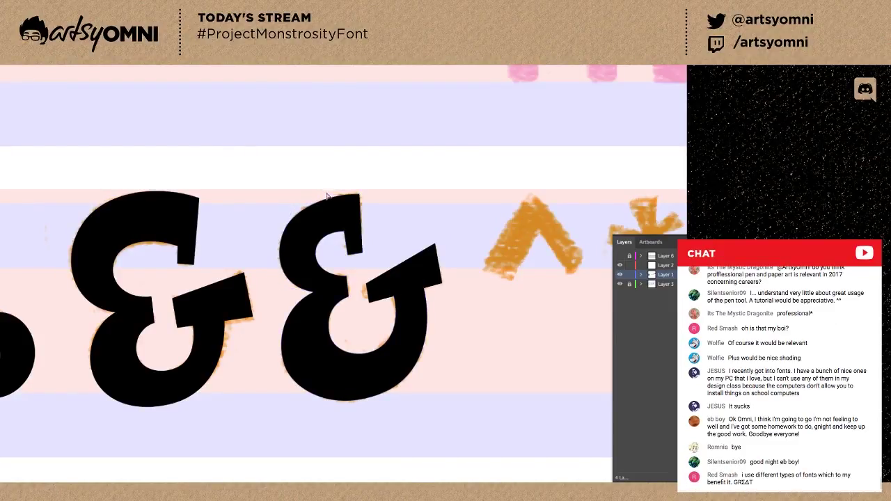
{"action": "left_click_drag", "start_coordinate": [328, 195], "coordinate": [325, 192]}
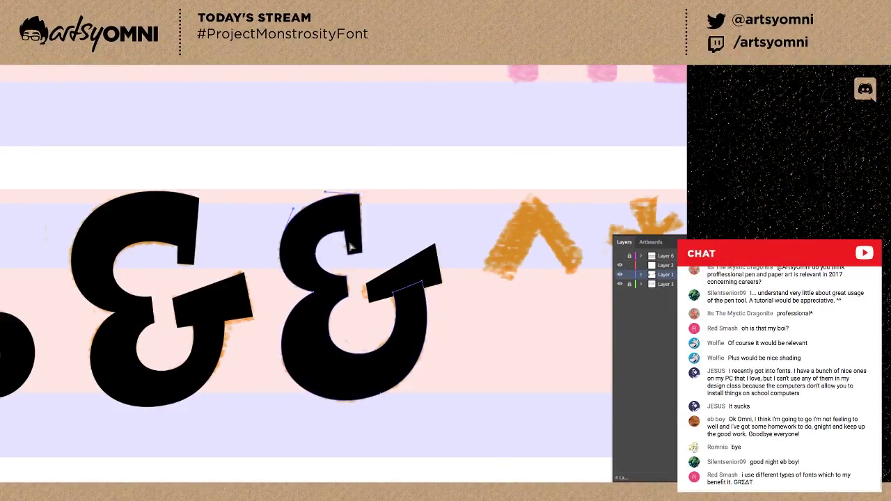
{"action": "left_click", "coordinate": [389, 232]}
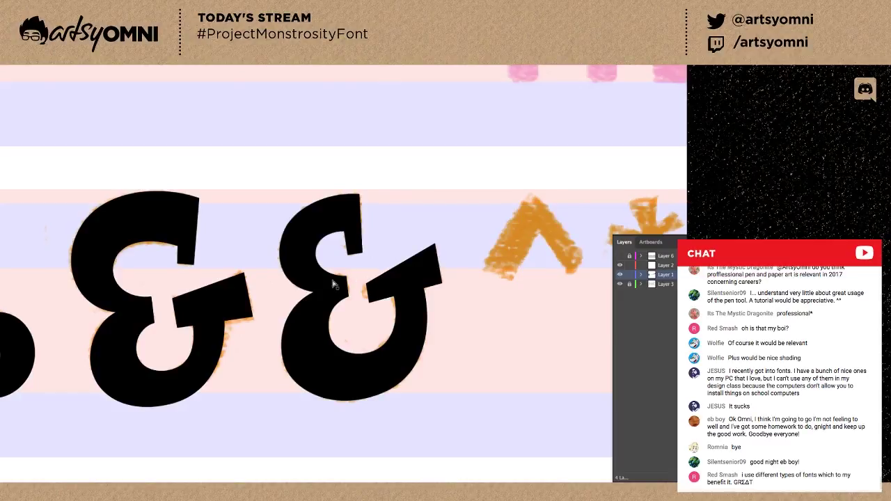
Move the base anchor of the second ampersand's lower bowl slightly downward to fill out its outer curve.
{"action": "left_click", "coordinate": [284, 259]}
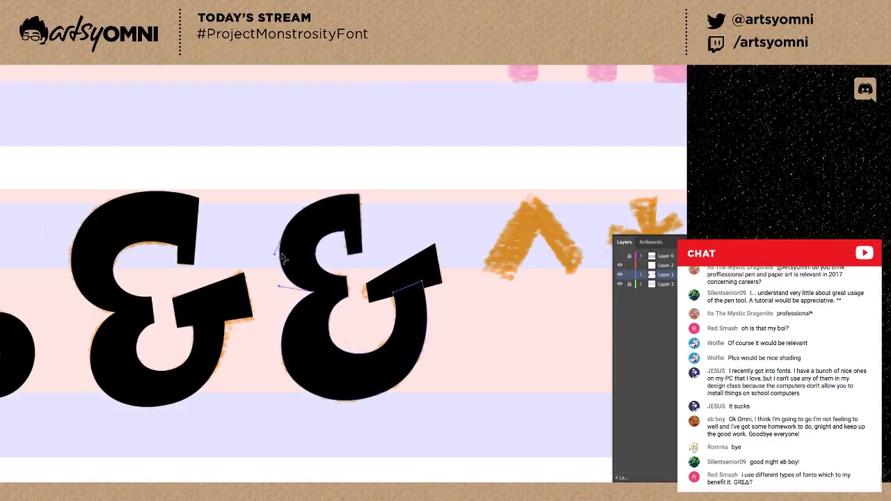
{"action": "left_click", "coordinate": [280, 289]}
{"action": "left_click", "coordinate": [282, 299]}
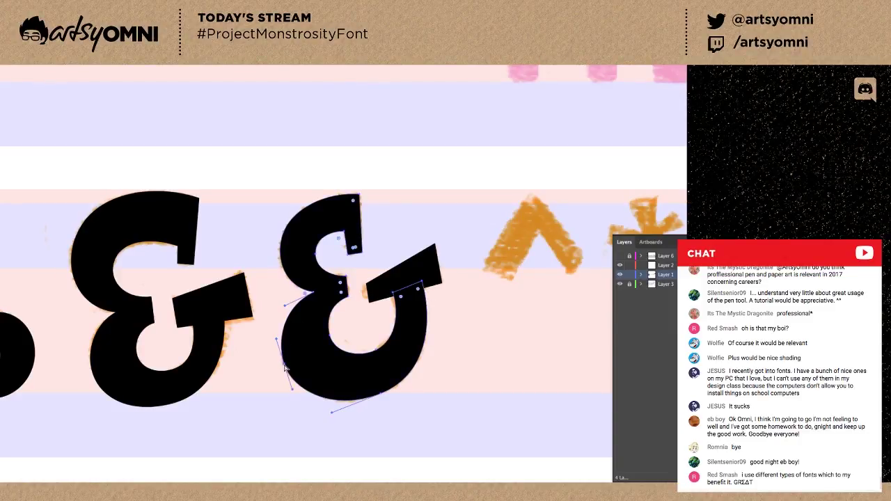
{"action": "left_click", "coordinate": [381, 395]}
{"action": "left_click_drag", "start_coordinate": [381, 397], "coordinate": [382, 400]}
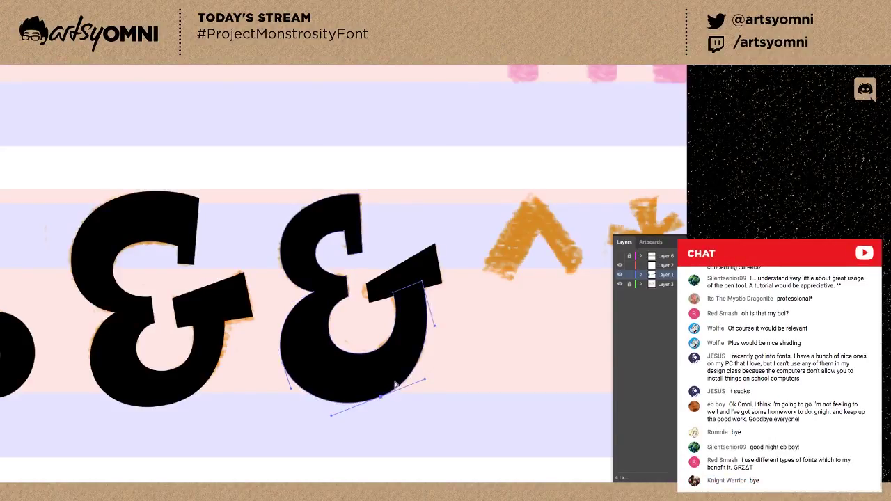
{"action": "left_click", "coordinate": [433, 350]}
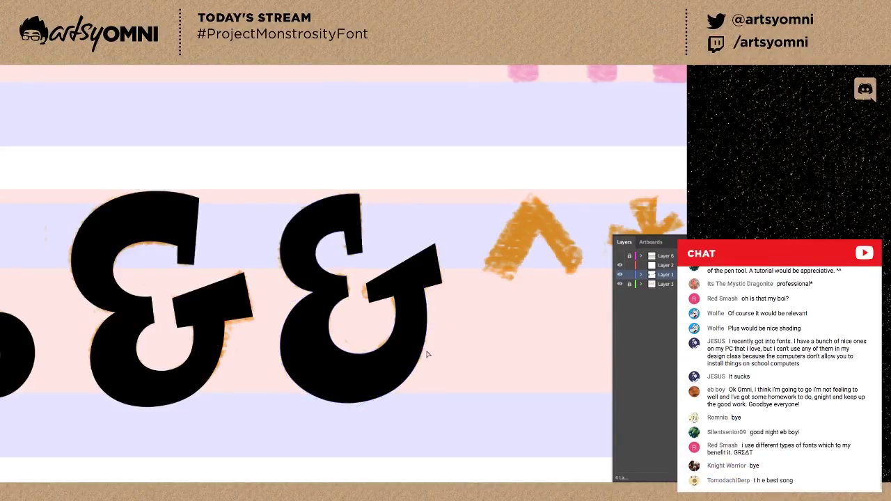
Smooth the lower-left outer curve of the second ampersand's bowl by adjusting its left anchor and handles.
{"action": "left_click", "coordinate": [293, 384]}
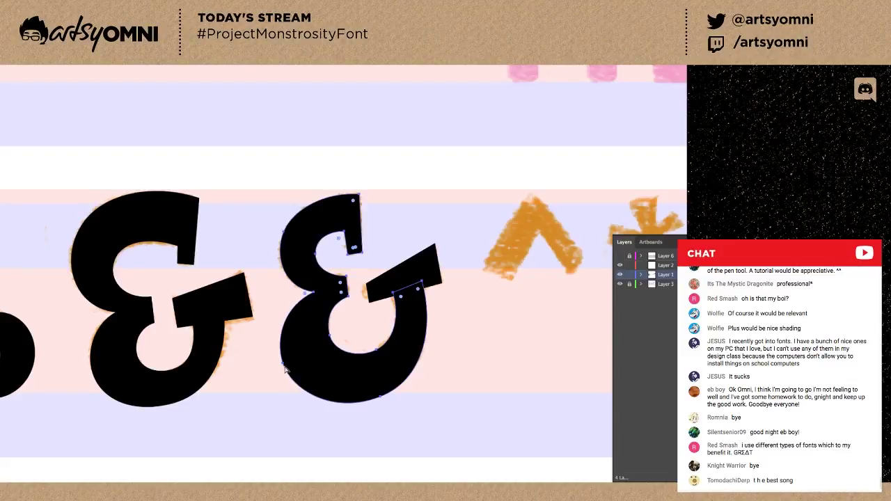
{"action": "left_click", "coordinate": [285, 369]}
{"action": "left_click_drag", "start_coordinate": [309, 394], "coordinate": [311, 397]}
{"action": "left_click_drag", "start_coordinate": [283, 366], "coordinate": [281, 342]}
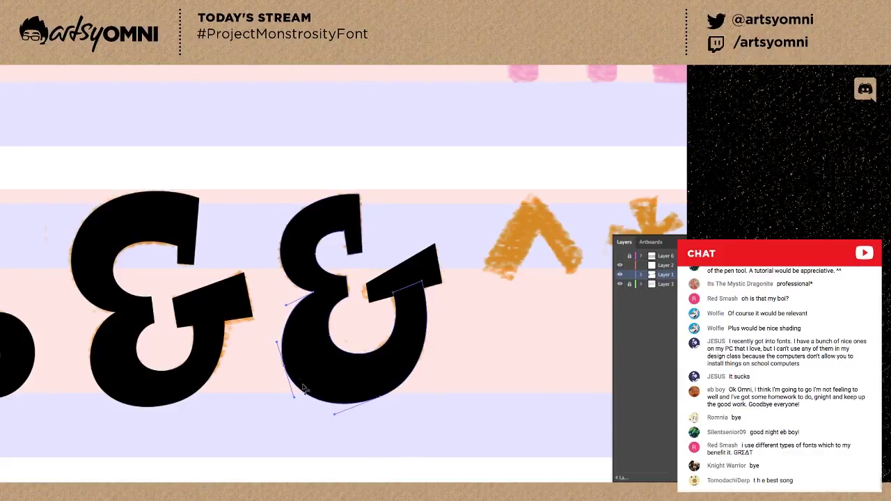
{"action": "left_click", "coordinate": [295, 398]}
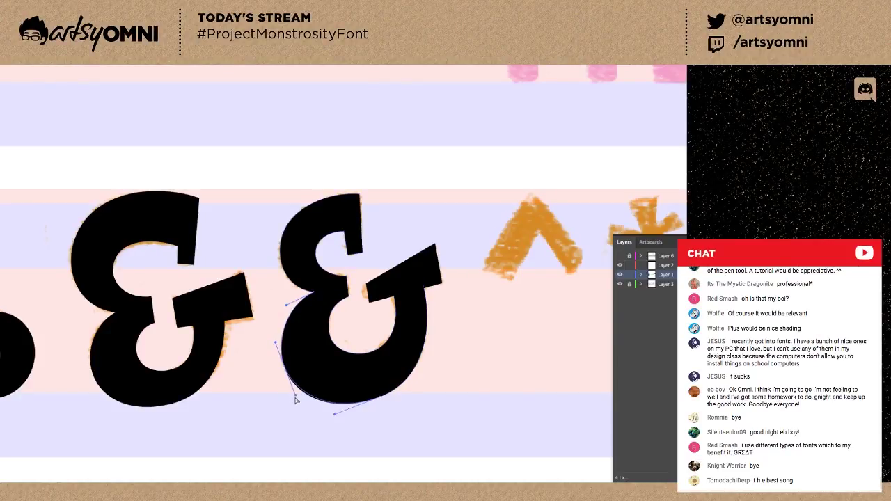
{"action": "left_click", "coordinate": [316, 416]}
{"action": "left_click", "coordinate": [327, 404]}
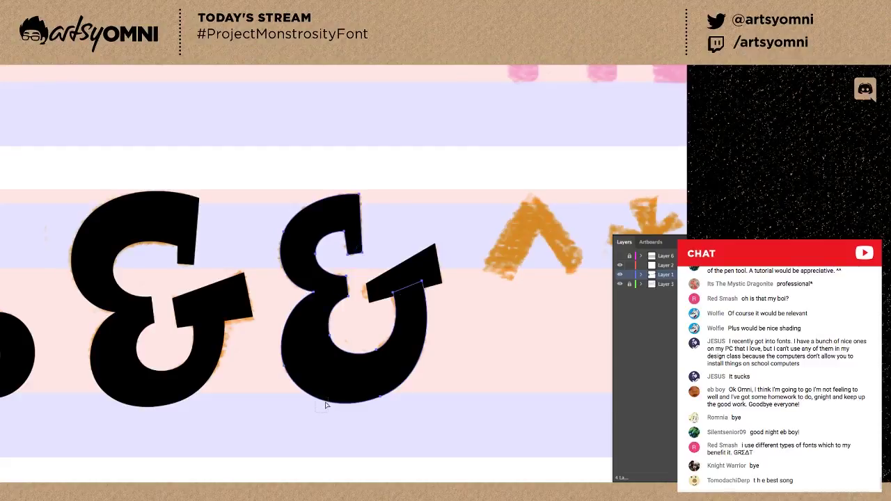
{"action": "left_click", "coordinate": [327, 402]}
{"action": "left_click", "coordinate": [328, 417]}
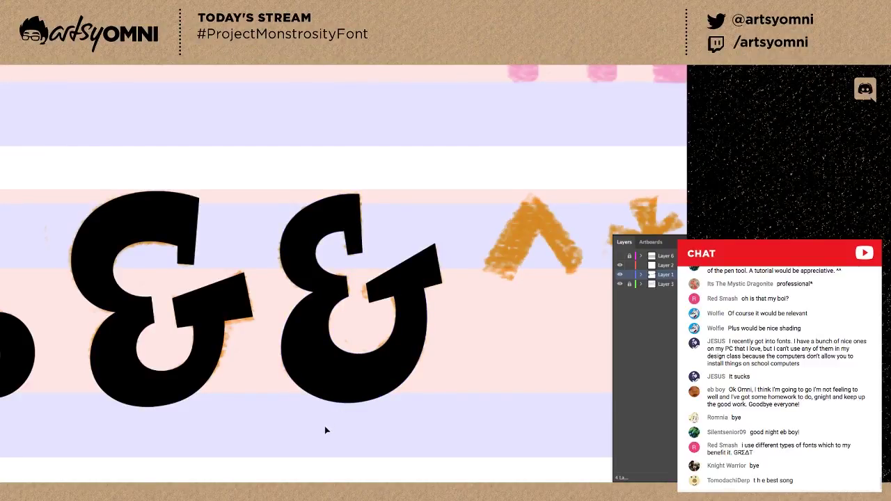
Trace the sketched caret beside the ampersands as a closed six-point shape with the Pen tool and fine-tune its lower-left corner.
{"action": "scroll", "coordinate": [326, 429], "scroll_direction": "down", "scroll_amount": 3}
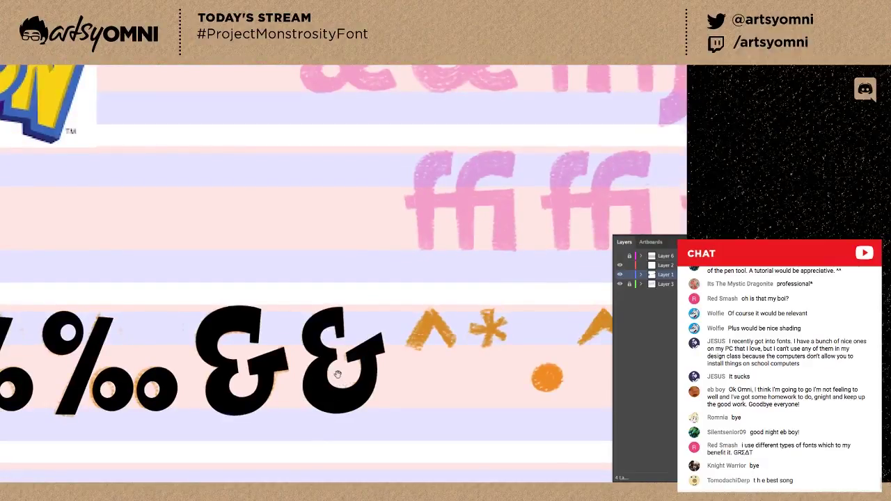
{"action": "scroll", "coordinate": [348, 368], "scroll_direction": "up", "scroll_amount": 2}
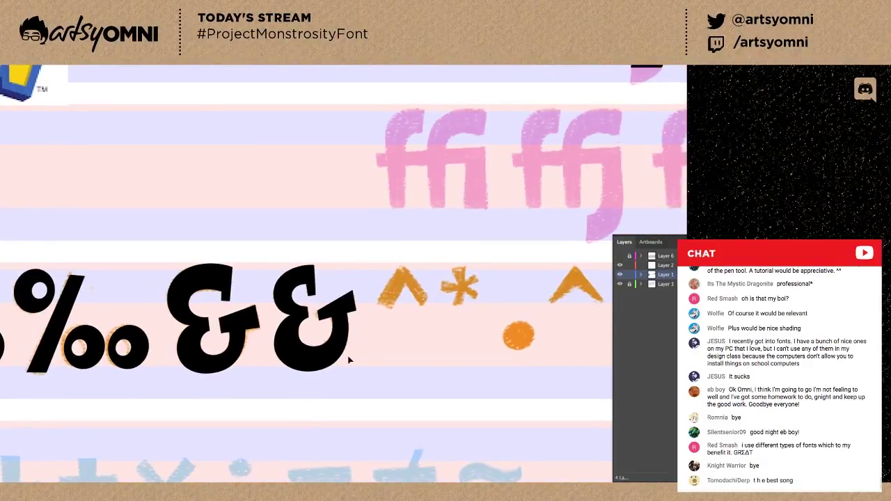
{"action": "left_click_drag", "start_coordinate": [375, 350], "coordinate": [293, 338]}
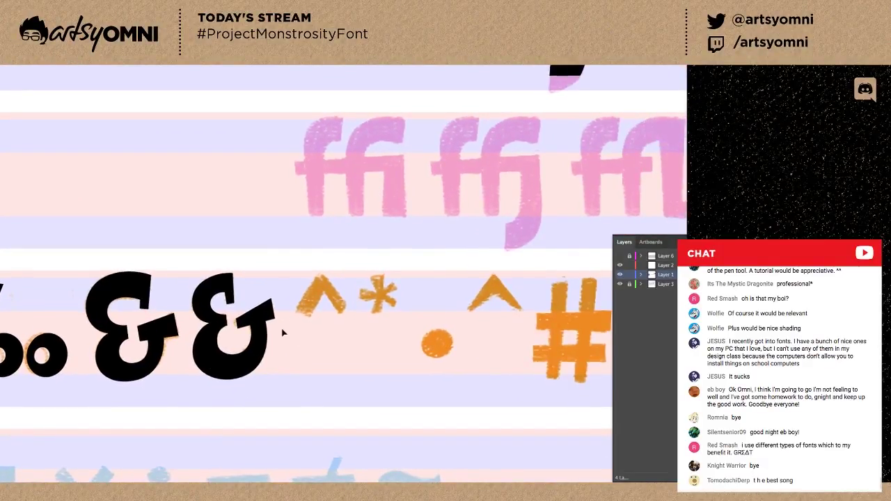
{"action": "scroll", "coordinate": [284, 335], "scroll_direction": "up", "scroll_amount": 3}
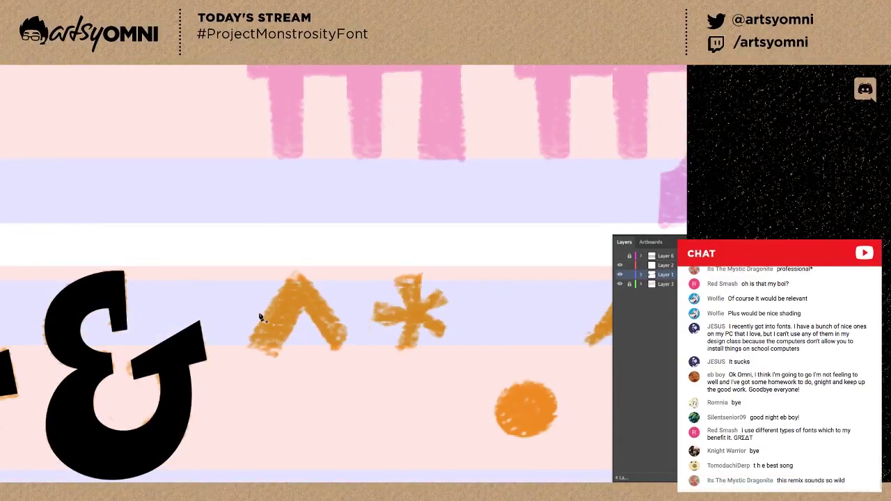
{"action": "left_click", "coordinate": [247, 345]}
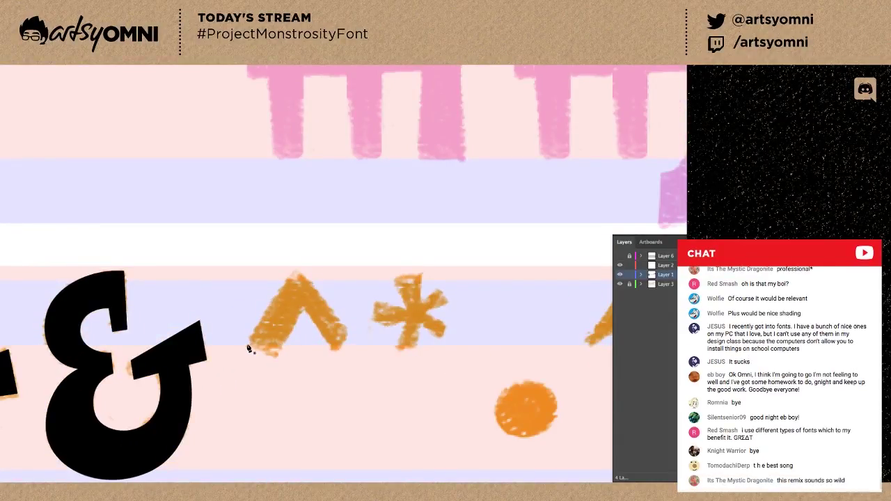
{"action": "left_click", "coordinate": [298, 273]}
{"action": "left_click", "coordinate": [348, 334]}
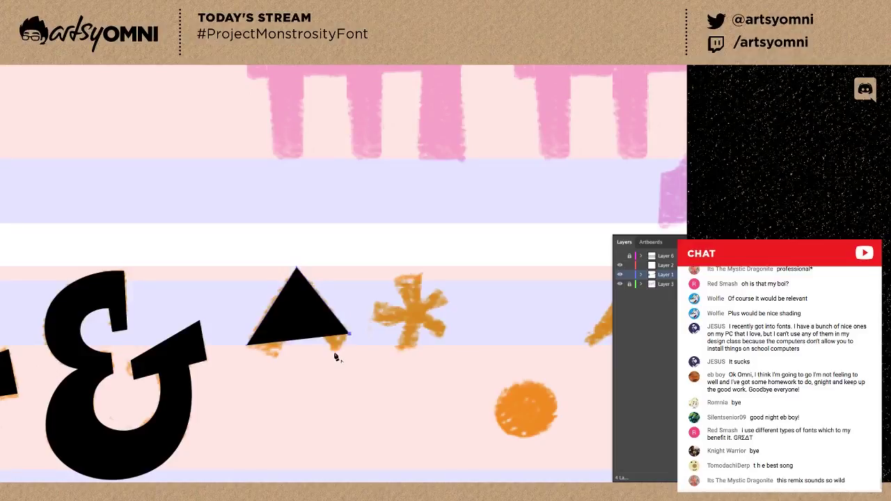
{"action": "left_click_drag", "start_coordinate": [335, 350], "coordinate": [302, 313]}
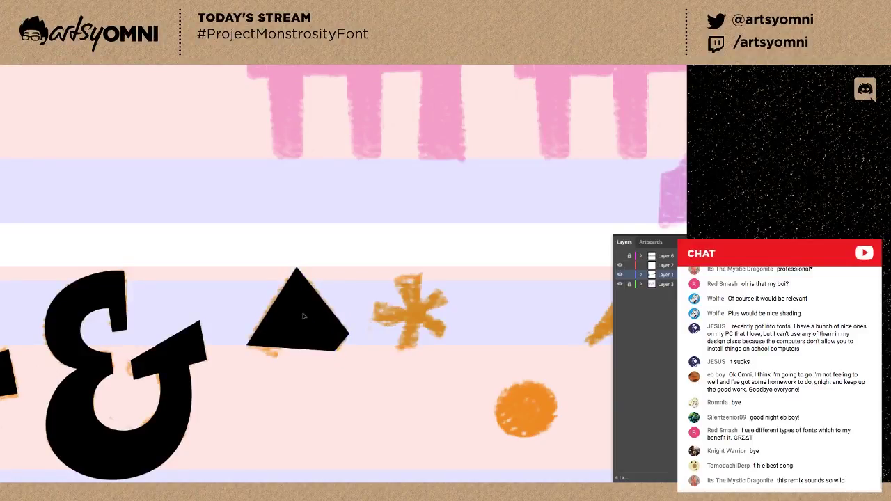
{"action": "left_click", "coordinate": [304, 317]}
{"action": "key", "text": "ctrl+z"}
{"action": "left_click", "coordinate": [303, 311]}
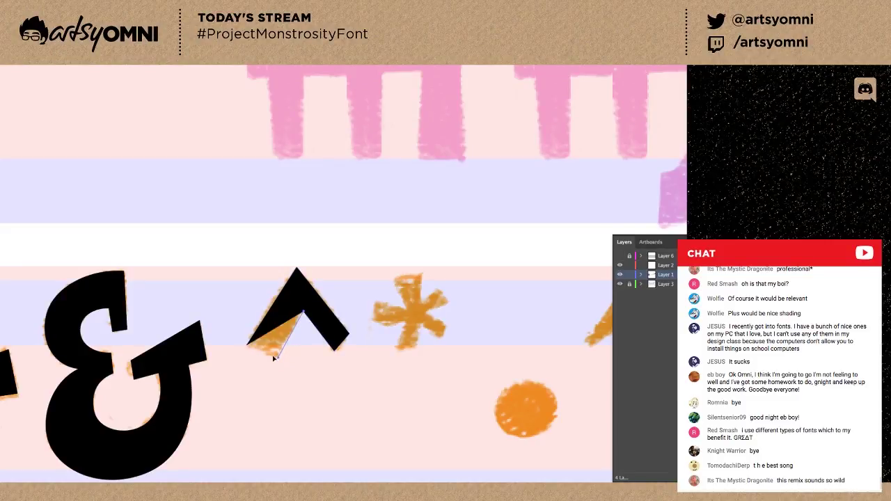
{"action": "left_click", "coordinate": [277, 358]}
{"action": "left_click", "coordinate": [247, 348]}
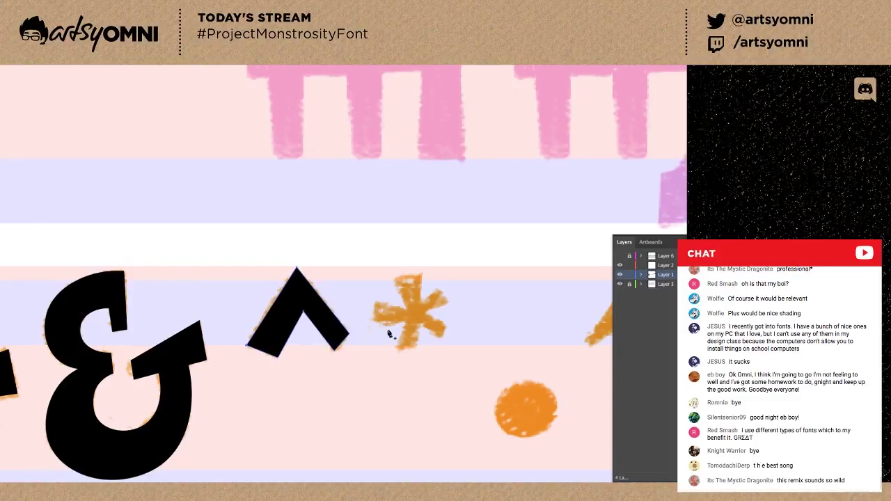
{"action": "left_click_drag", "start_coordinate": [277, 358], "coordinate": [275, 360]}
{"action": "left_click", "coordinate": [282, 376]}
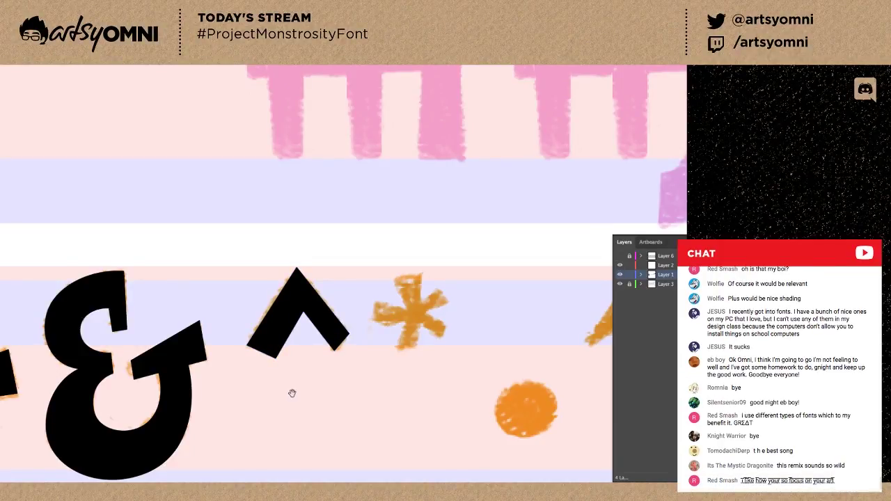
Start tracing the sketched asterisk with the Pen tool, outlining its left arm and its upper arm.
{"action": "scroll", "coordinate": [285, 386], "scroll_direction": "right", "scroll_amount": 3}
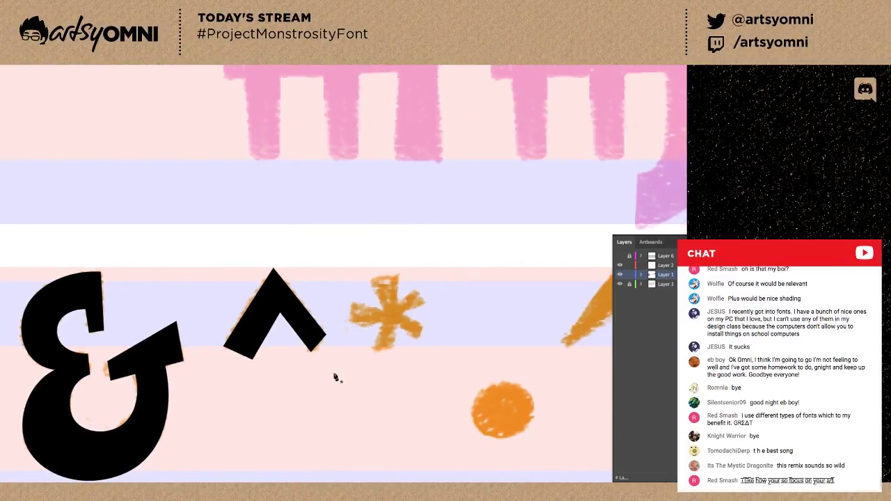
{"action": "left_click", "coordinate": [384, 322]}
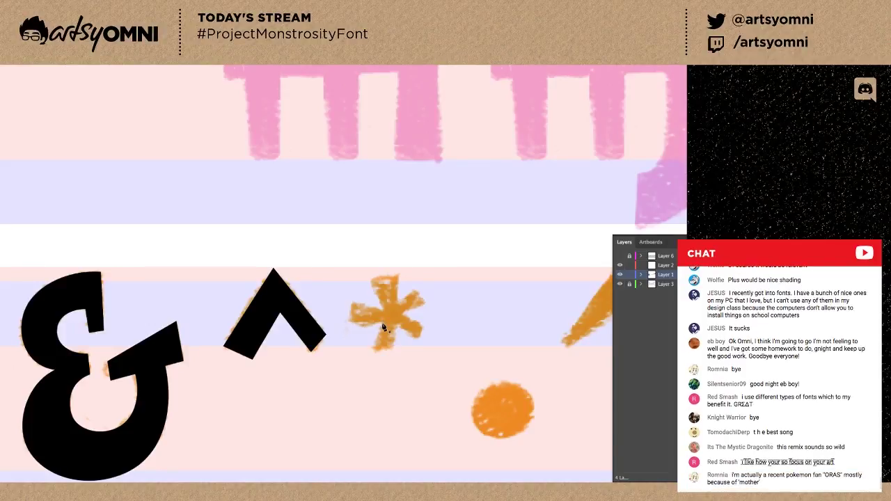
{"action": "left_click", "coordinate": [349, 321]}
{"action": "left_click", "coordinate": [351, 302]}
{"action": "left_click", "coordinate": [382, 309]}
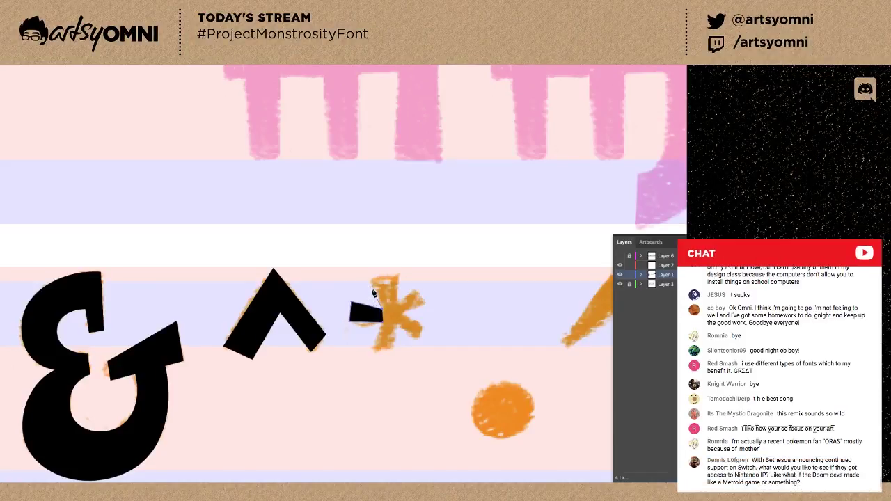
{"action": "left_click", "coordinate": [371, 279]}
{"action": "left_click", "coordinate": [396, 273]}
{"action": "left_click", "coordinate": [396, 305]}
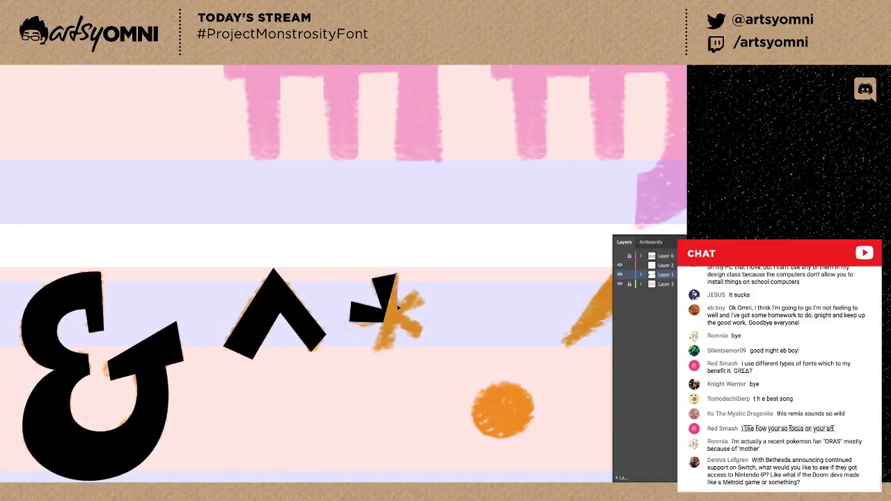
{"action": "key", "text": "ctrl+z"}
{"action": "left_click", "coordinate": [397, 307]}
Outline the asterisk's two right arms and its lower arm, closing the five-armed shape.
{"action": "left_click", "coordinate": [412, 290]}
{"action": "left_click", "coordinate": [422, 305]}
{"action": "left_click", "coordinate": [404, 315]}
{"action": "left_click", "coordinate": [423, 323]}
{"action": "left_click", "coordinate": [418, 341]}
{"action": "left_click", "coordinate": [399, 330]}
{"action": "left_click", "coordinate": [394, 326]}
{"action": "left_click", "coordinate": [392, 351]}
{"action": "left_click", "coordinate": [372, 347]}
{"action": "left_click", "coordinate": [385, 325]}
Refine the asterisk by nudging its inner corner points and lengthening its lower-right arm.
{"action": "left_click_drag", "start_coordinate": [397, 307], "coordinate": [394, 305]}
{"action": "left_click", "coordinate": [436, 320]}
{"action": "left_click", "coordinate": [398, 332]}
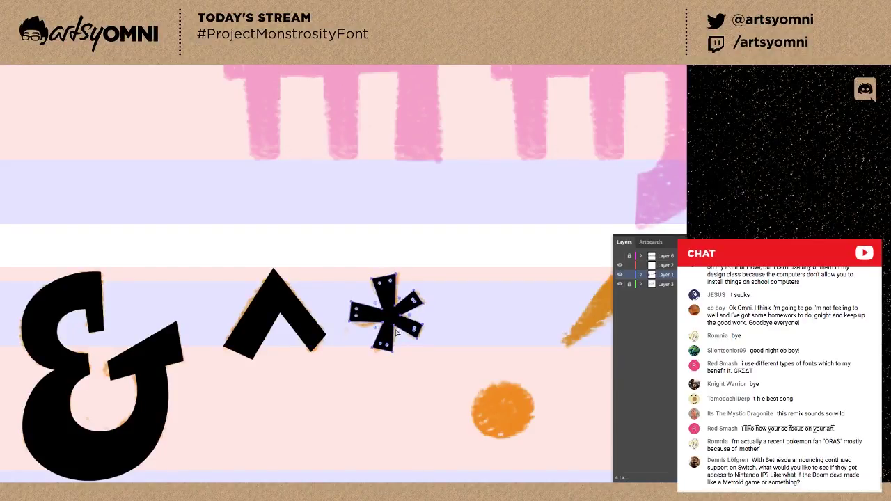
{"action": "left_click_drag", "start_coordinate": [410, 349], "coordinate": [395, 328]}
{"action": "left_click", "coordinate": [399, 331]}
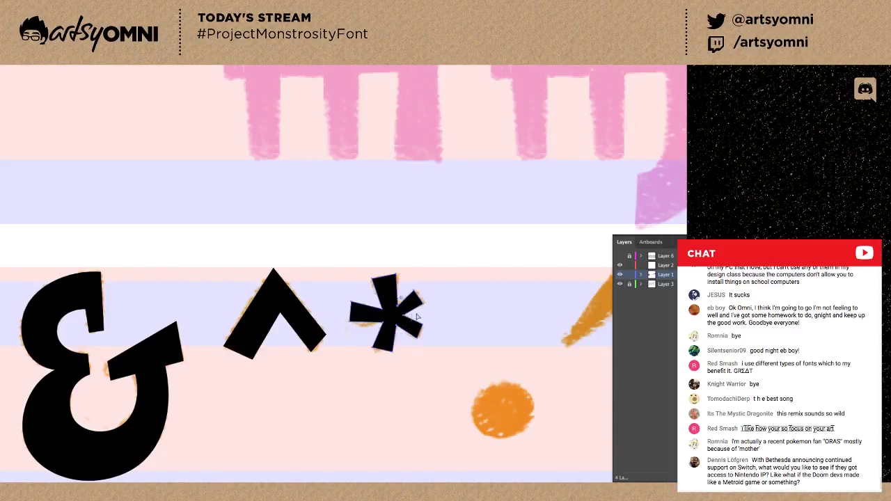
{"action": "left_click", "coordinate": [436, 315]}
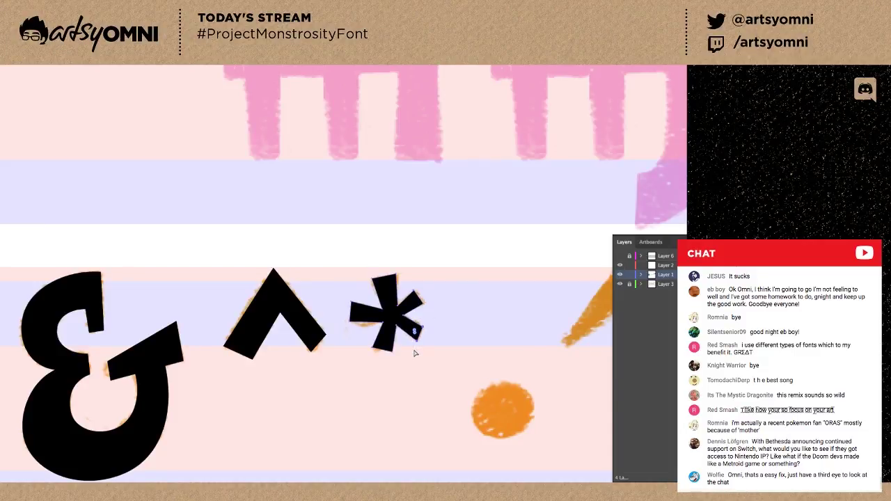
{"action": "left_click_drag", "start_coordinate": [437, 320], "coordinate": [426, 332]}
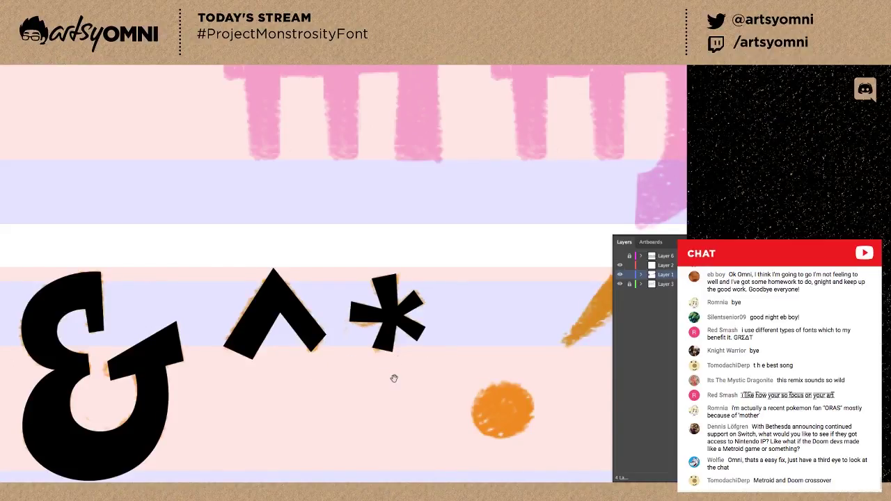
{"action": "scroll", "coordinate": [390, 379], "scroll_direction": "right", "scroll_amount": 3}
{"action": "scroll", "coordinate": [283, 373], "scroll_direction": "right", "scroll_amount": 3}
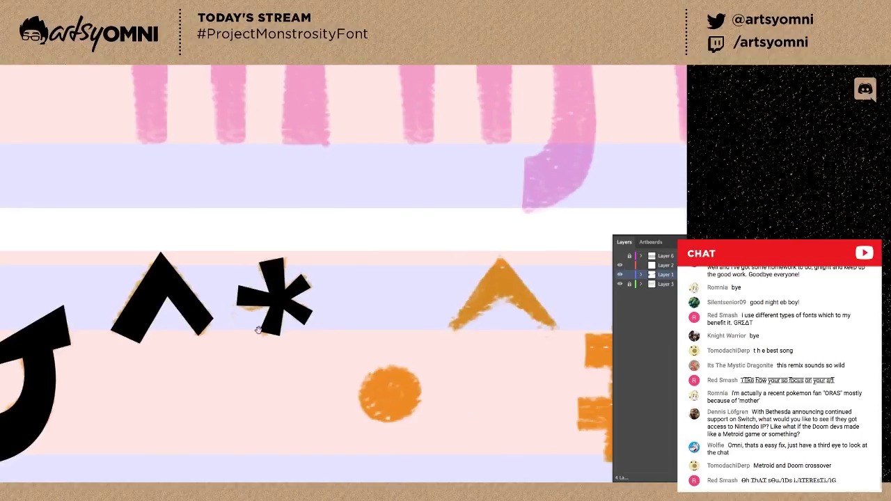
Fine-tune the asterisk's lower arm by nudging its end points into place.
{"action": "left_click_drag", "start_coordinate": [285, 353], "coordinate": [289, 361]}
{"action": "key", "text": "Up"}
{"action": "key", "text": "Right"}
{"action": "key", "text": "Left"}
{"action": "left_click", "coordinate": [292, 376]}
{"action": "left_click", "coordinate": [269, 292]}
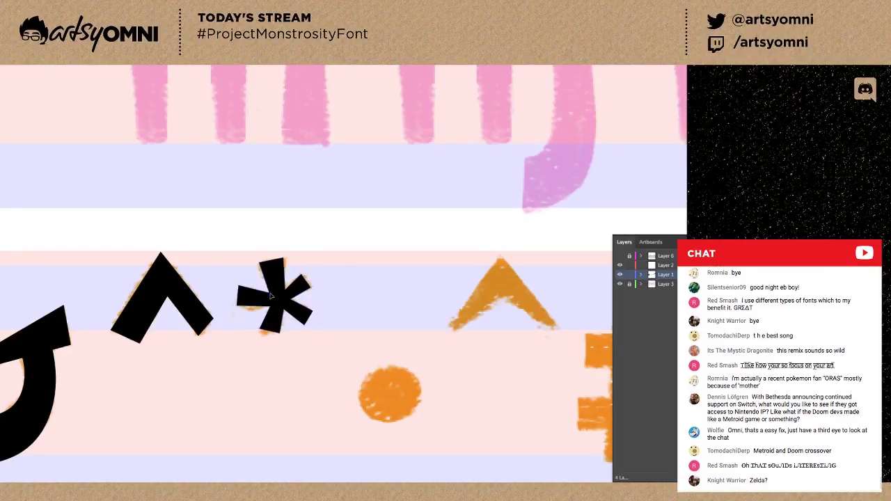
{"action": "left_click", "coordinate": [301, 356]}
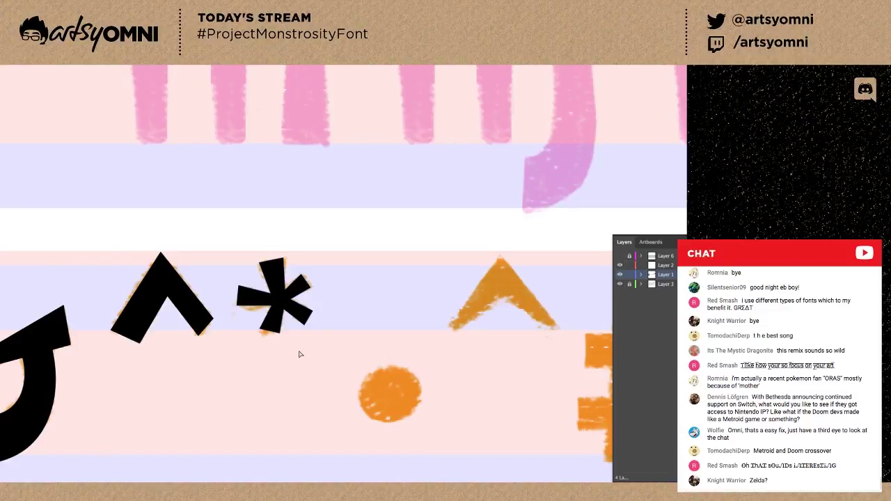
Nudge the end points of the asterisk's left arm to even out its shape.
{"action": "left_click_drag", "start_coordinate": [234, 279], "coordinate": [245, 322]}
{"action": "key", "text": "Right"}
{"action": "key", "text": "Left"}
{"action": "key", "text": "Right"}
{"action": "left_click", "coordinate": [241, 313]}
{"action": "left_click", "coordinate": [240, 306]}
{"action": "key", "text": "Down"}
{"action": "left_click", "coordinate": [277, 355]}
{"action": "left_click_drag", "start_coordinate": [292, 376], "coordinate": [254, 388]}
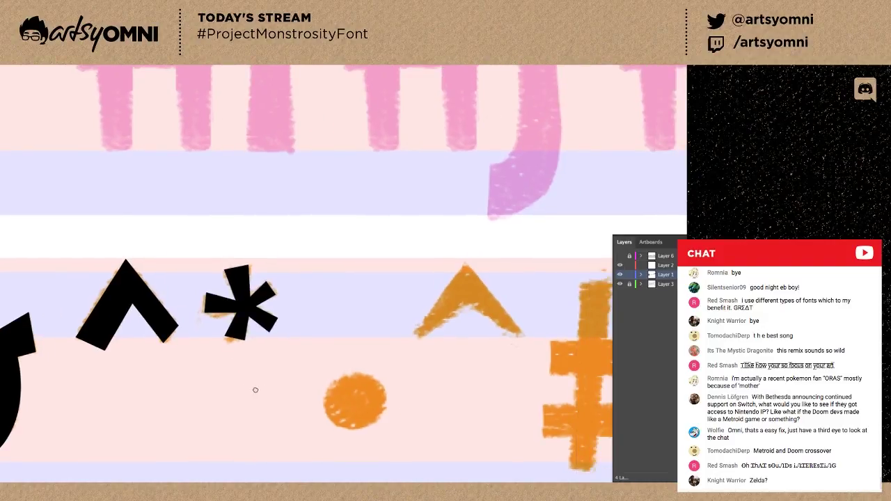
{"action": "key", "text": "ctrl+minus"}
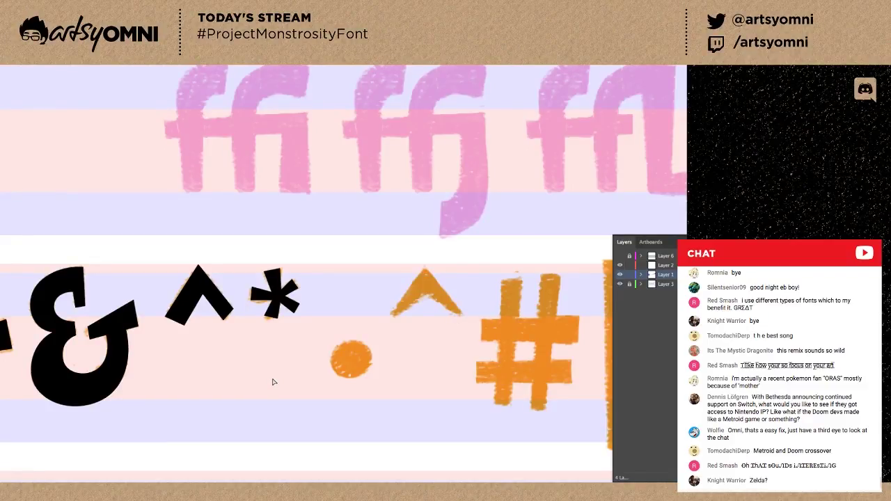
{"action": "key", "text": "ctrl+plus"}
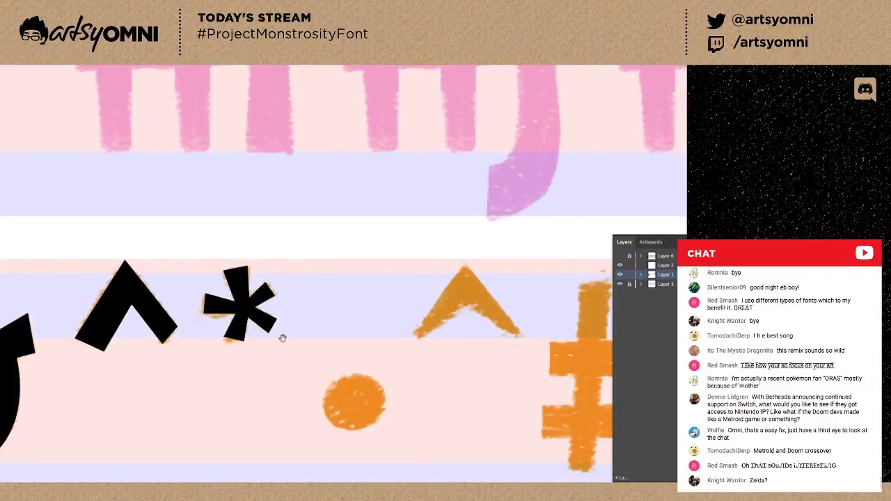
{"action": "left_click", "coordinate": [271, 315]}
{"action": "left_click", "coordinate": [298, 347]}
Draw a black ellipse over the sketched round dot and stretch it wider to match the sketch.
{"action": "left_click_drag", "start_coordinate": [348, 407], "coordinate": [314, 329]}
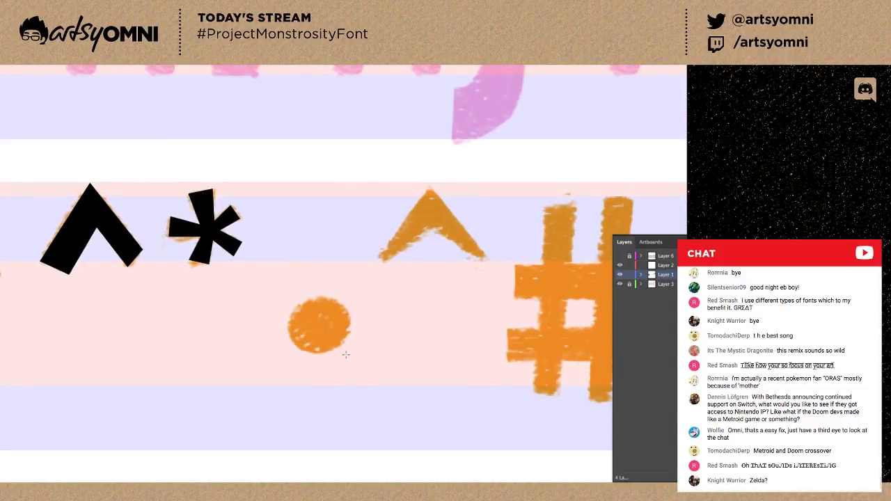
{"action": "left_click_drag", "start_coordinate": [349, 353], "coordinate": [345, 355]}
{"action": "key", "text": "e"}
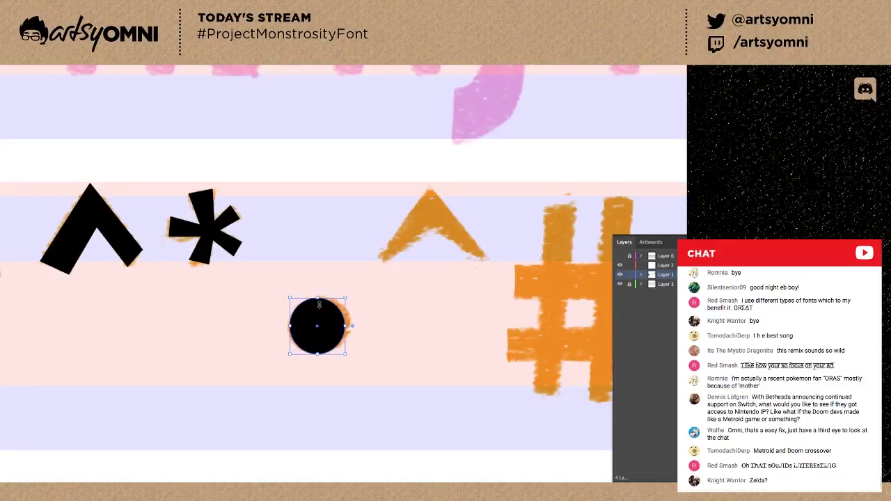
{"action": "left_click_drag", "start_coordinate": [320, 298], "coordinate": [366, 324]}
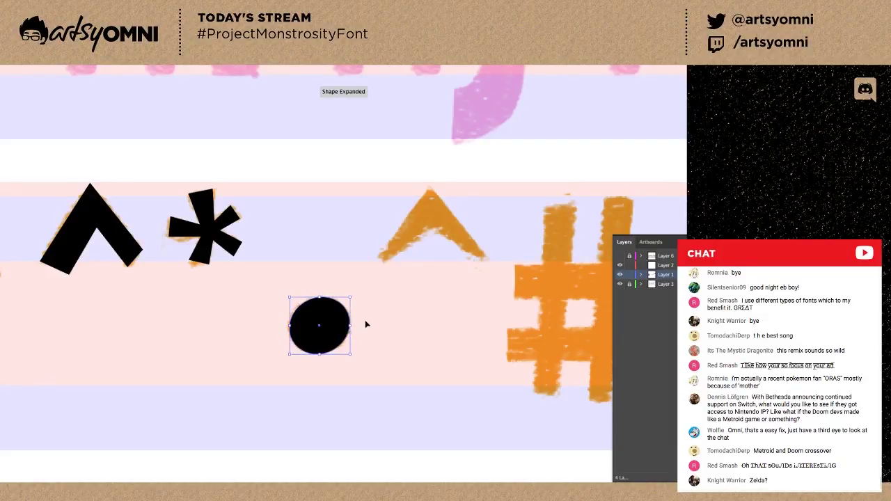
{"action": "left_click", "coordinate": [359, 331]}
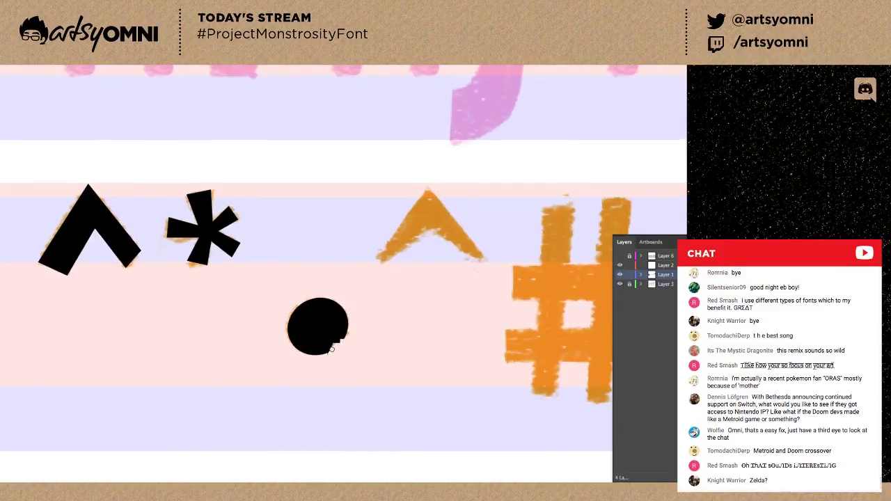
{"action": "left_click_drag", "start_coordinate": [371, 325], "coordinate": [314, 352]}
{"action": "left_click", "coordinate": [279, 354]}
{"action": "left_click", "coordinate": [313, 339]}
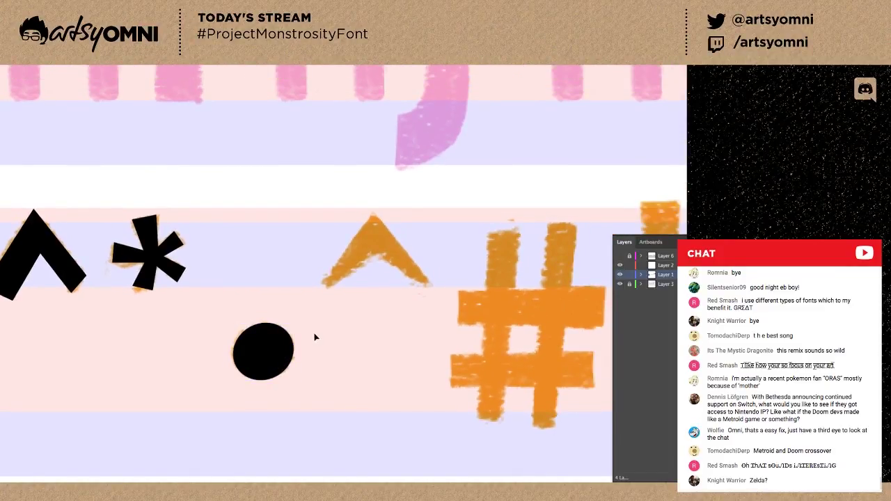
Trace the sketched arrowhead-like caret beside the hash with the Pen tool as a closed shape with pointed legs.
{"action": "left_click_drag", "start_coordinate": [325, 285], "coordinate": [373, 219]}
{"action": "left_click", "coordinate": [432, 288]}
{"action": "left_click", "coordinate": [430, 285]}
{"action": "left_click", "coordinate": [422, 289]}
{"action": "left_click", "coordinate": [371, 233]}
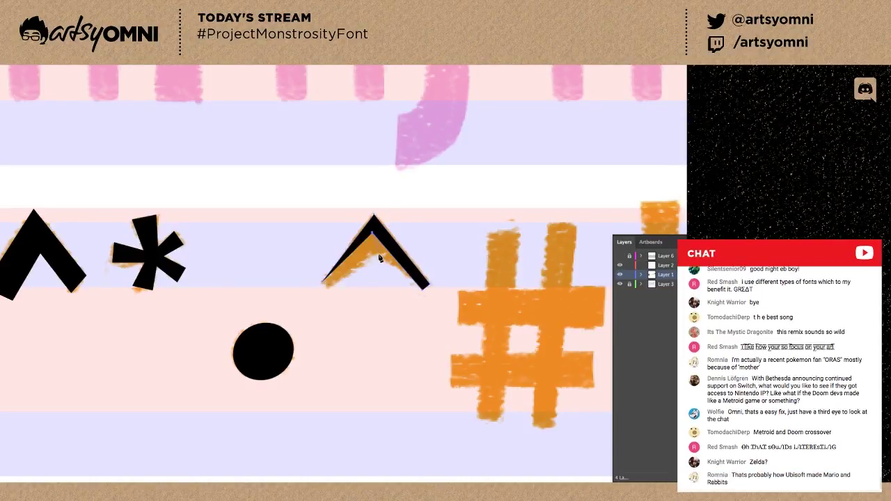
{"action": "key", "text": "ctrl+z"}
{"action": "left_click", "coordinate": [375, 257]}
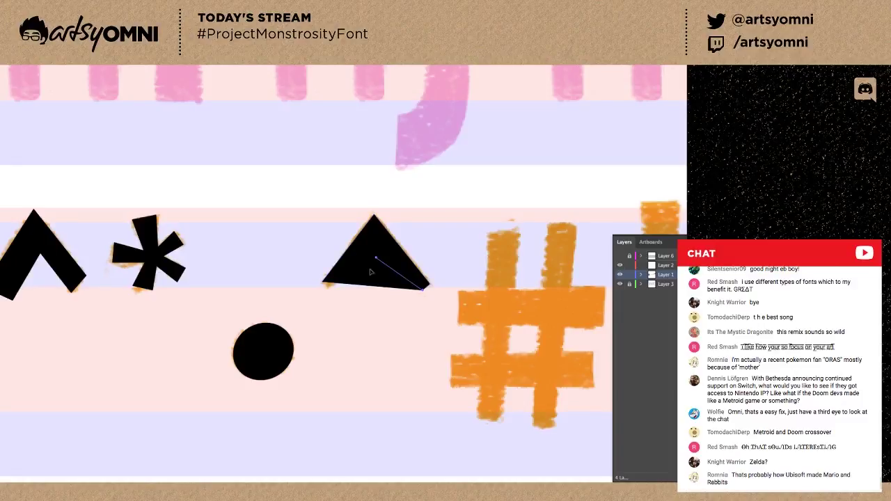
{"action": "left_click", "coordinate": [327, 287]}
{"action": "left_click", "coordinate": [322, 282]}
Adjust the apex of the arrowhead-like caret so it sits centred and slightly higher over its legs.
{"action": "key", "text": "a"}
{"action": "left_click", "coordinate": [352, 305]}
{"action": "left_click_drag", "start_coordinate": [378, 317], "coordinate": [349, 322]}
{"action": "left_click", "coordinate": [344, 220]}
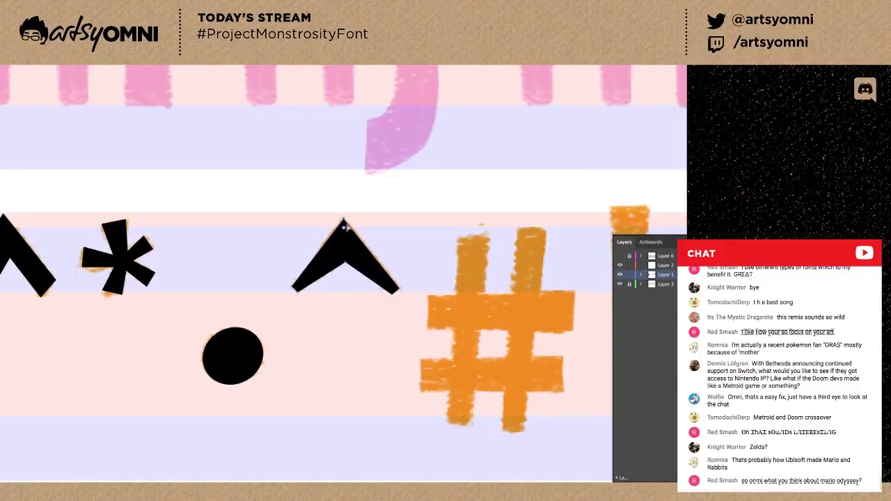
{"action": "key", "text": "Right"}
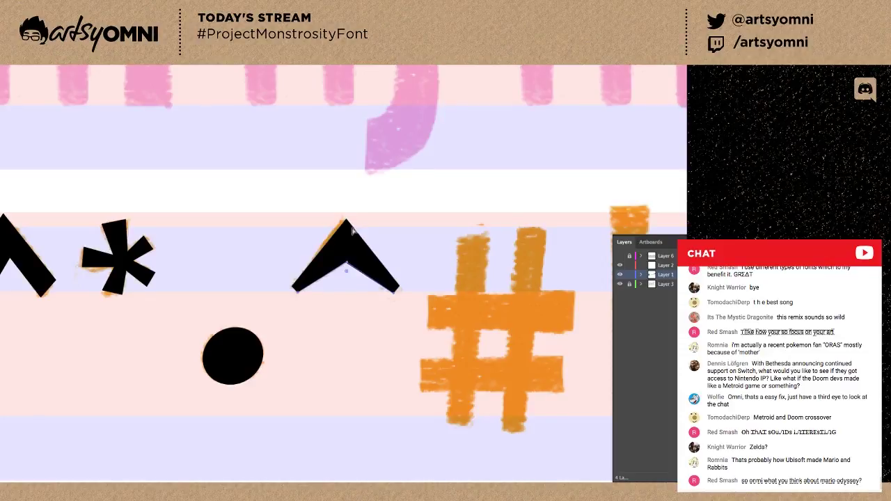
{"action": "left_click_drag", "start_coordinate": [347, 220], "coordinate": [345, 215]}
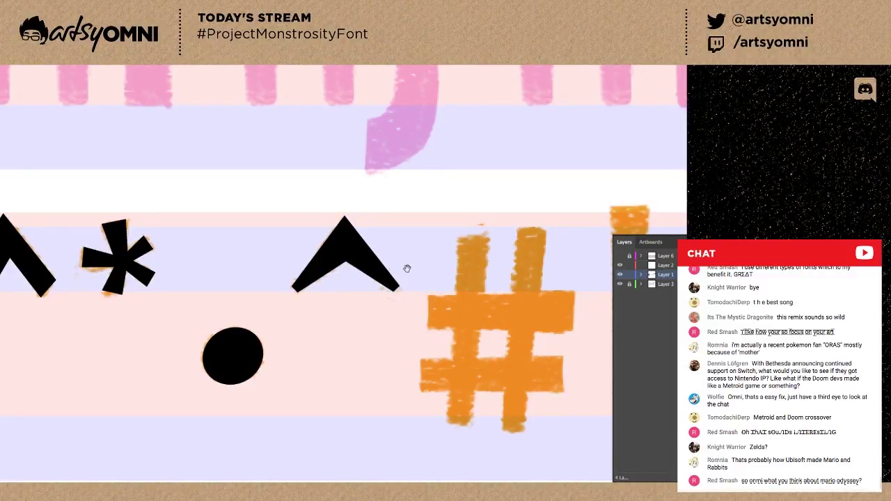
{"action": "left_click", "coordinate": [359, 284]}
{"action": "key", "text": "ctrl+minus"}
{"action": "left_click", "coordinate": [354, 285]}
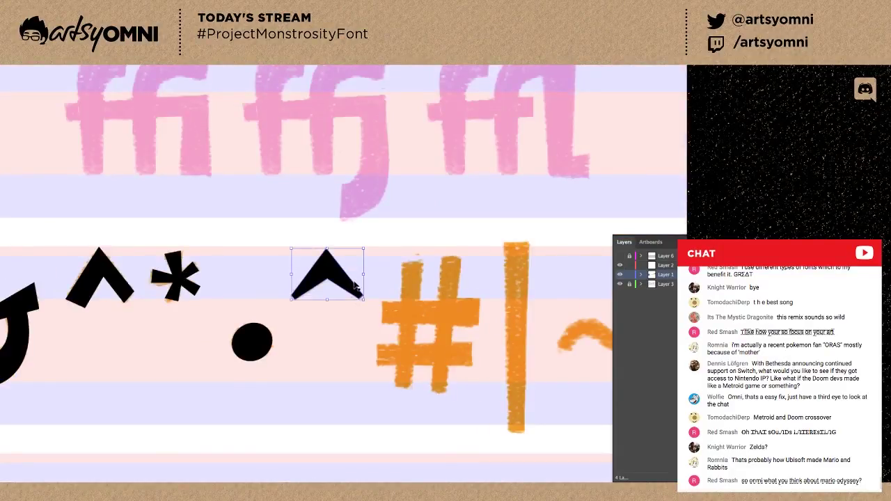
{"action": "key", "text": "ctrl+plus"}
{"action": "left_click", "coordinate": [384, 288]}
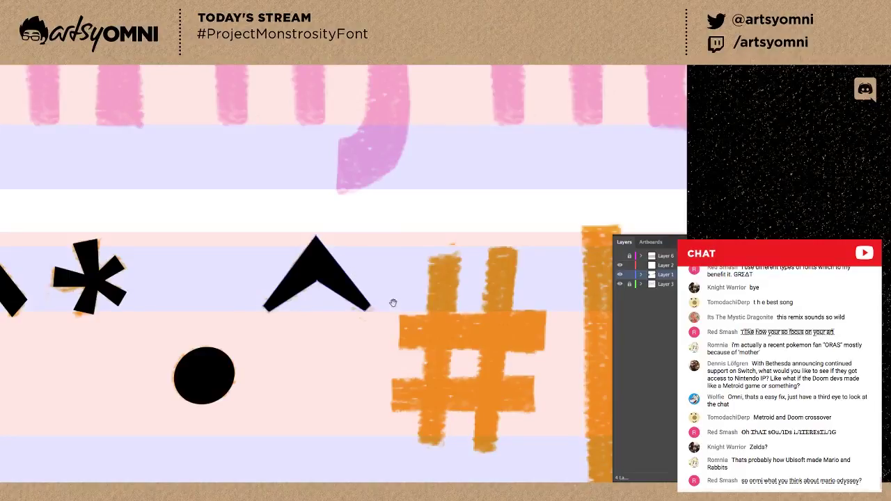
Trace the upper horizontal bar of the sketched hash as a closed four-point shape with the Pen tool.
{"action": "mouse_move", "coordinate": [396, 327]}
{"action": "left_mouse_down"}
{"action": "mouse_move", "coordinate": [318, 282]}
{"action": "mouse_move", "coordinate": [335, 313]}
{"action": "left_mouse_up"}
{"action": "left_click", "coordinate": [334, 308]}
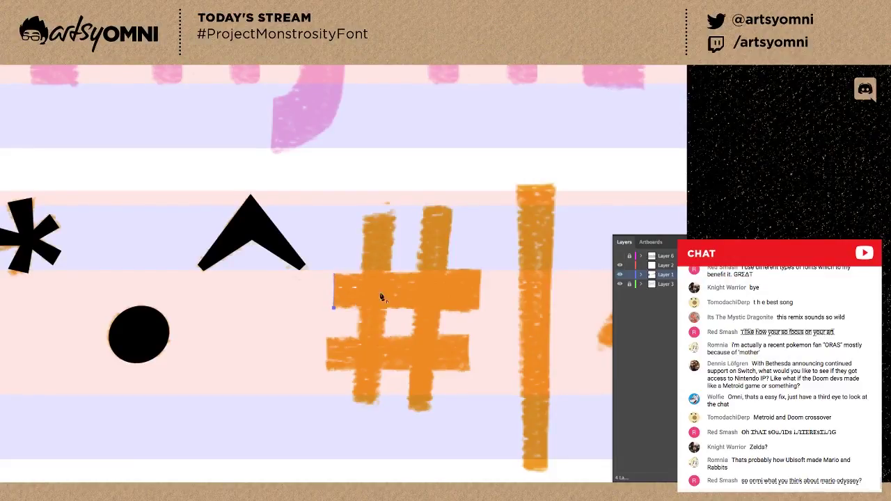
{"action": "left_click", "coordinate": [477, 313]}
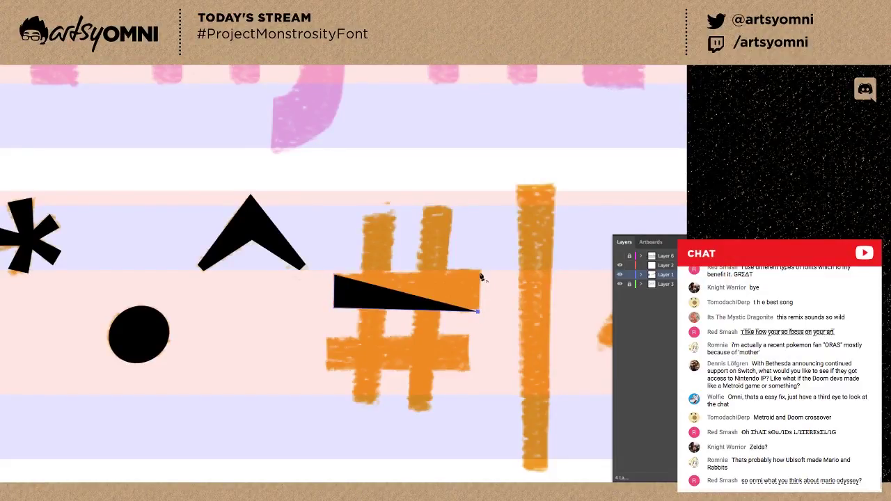
{"action": "left_click", "coordinate": [480, 271]}
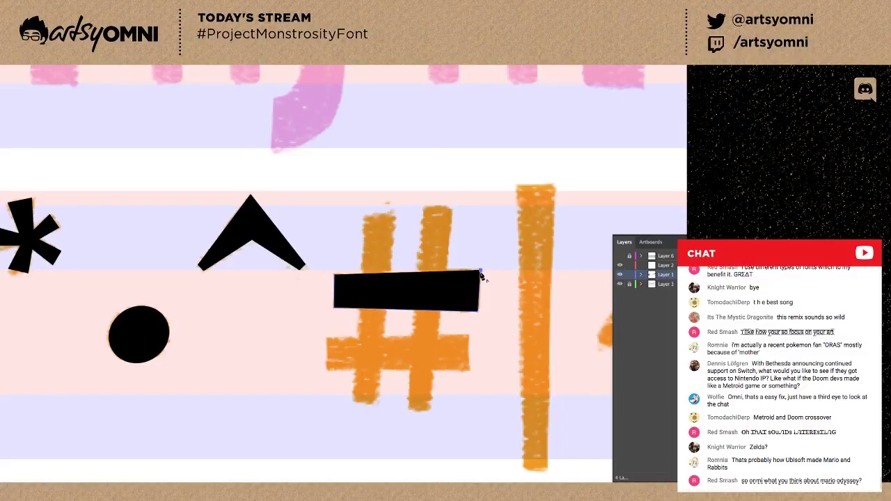
{"action": "key", "text": "super+z"}
{"action": "left_click", "coordinate": [480, 272]}
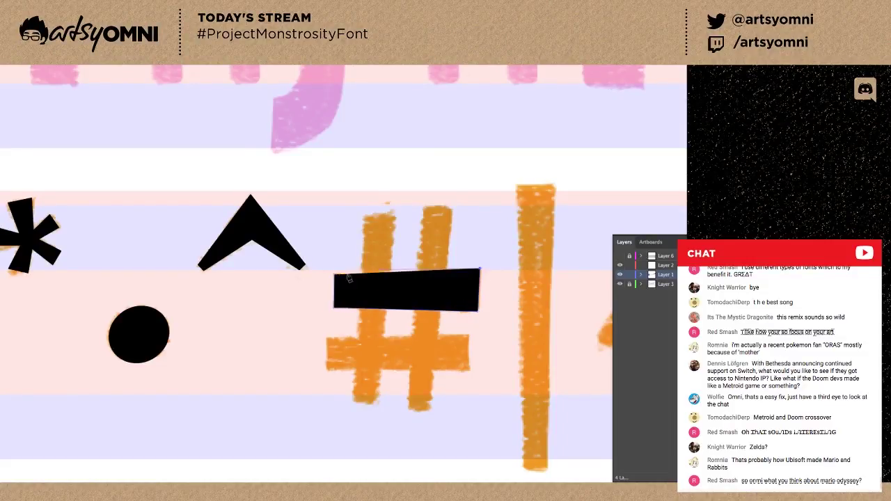
{"action": "left_click", "coordinate": [334, 275]}
Trace the hash's lower horizontal bar as a second closed four-point shape.
{"action": "left_click", "coordinate": [327, 338]}
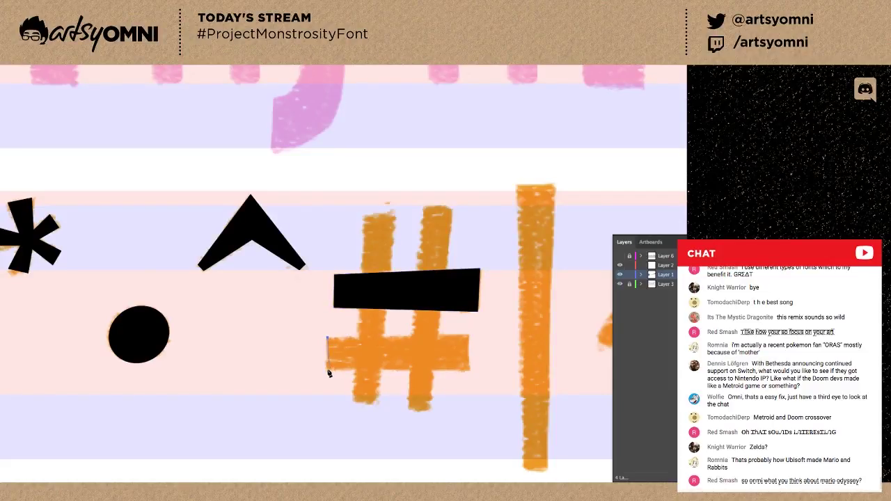
{"action": "left_click", "coordinate": [327, 370]}
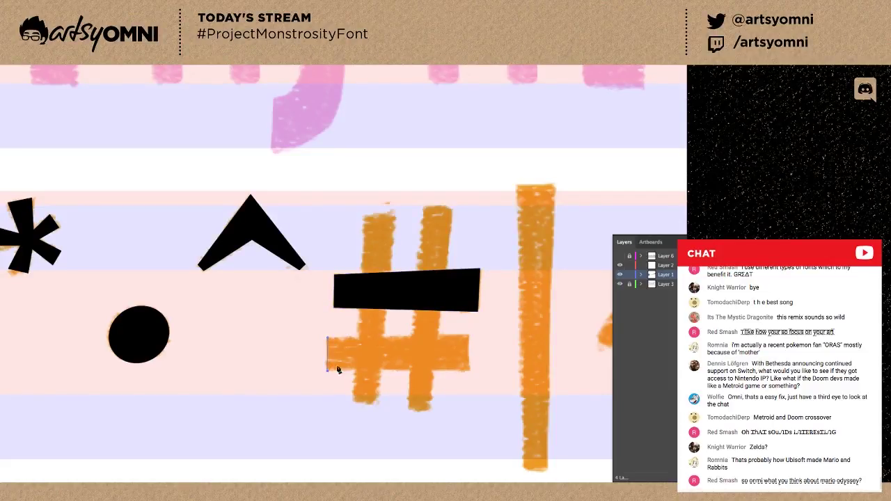
{"action": "left_click", "coordinate": [469, 371]}
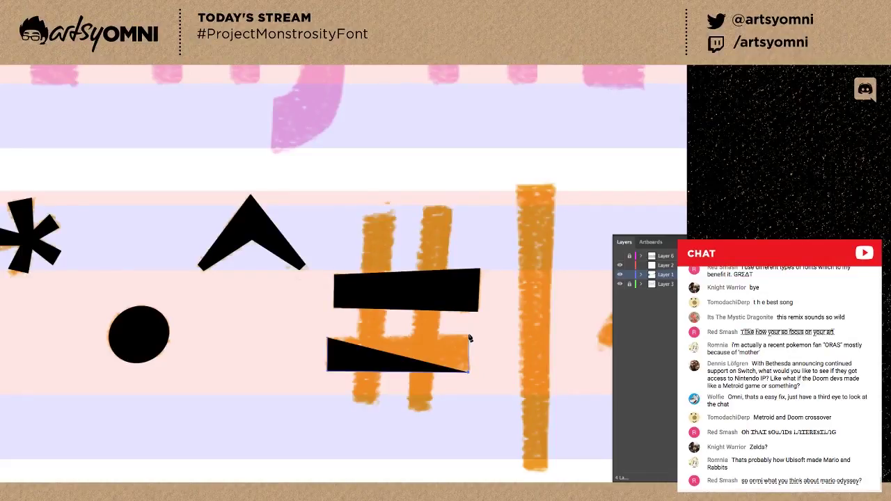
{"action": "left_click", "coordinate": [469, 338]}
{"action": "key", "text": "ctrl+z"}
{"action": "left_click", "coordinate": [468, 338]}
{"action": "left_click", "coordinate": [327, 338]}
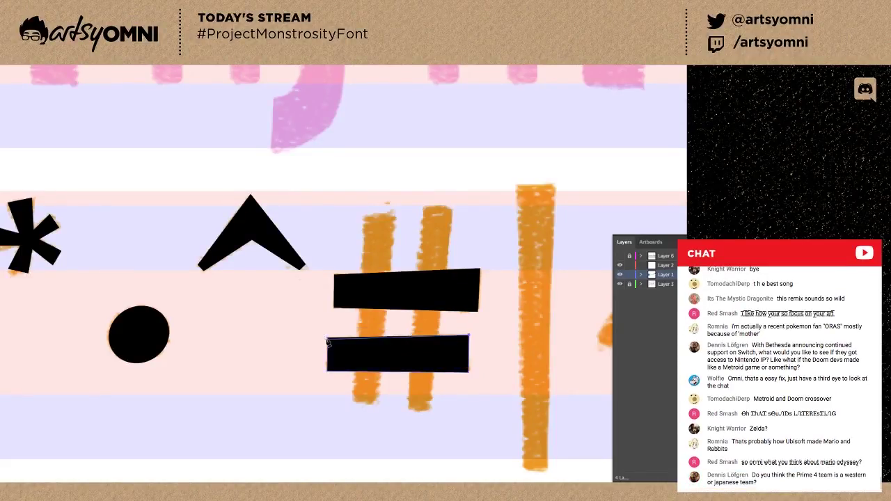
Trace the hash's left slanted stem as a closed four-point shape across both bars.
{"action": "left_click", "coordinate": [364, 217]}
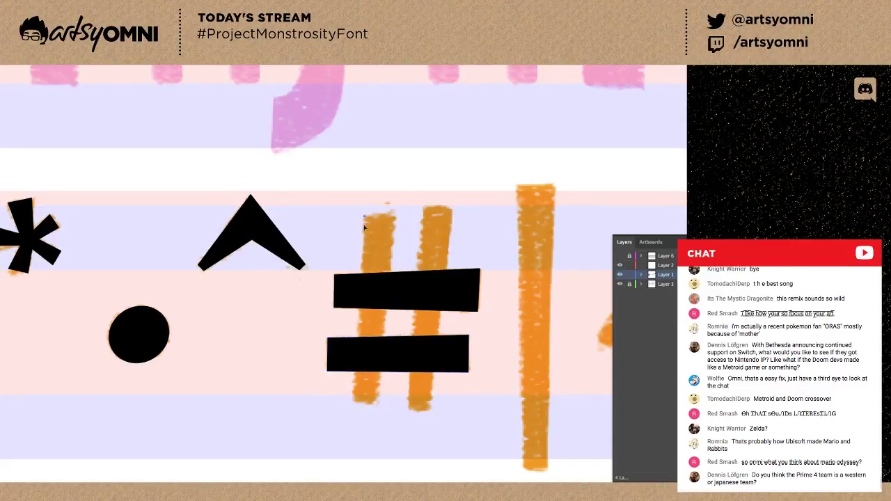
{"action": "left_click", "coordinate": [354, 402]}
{"action": "left_click", "coordinate": [377, 402]}
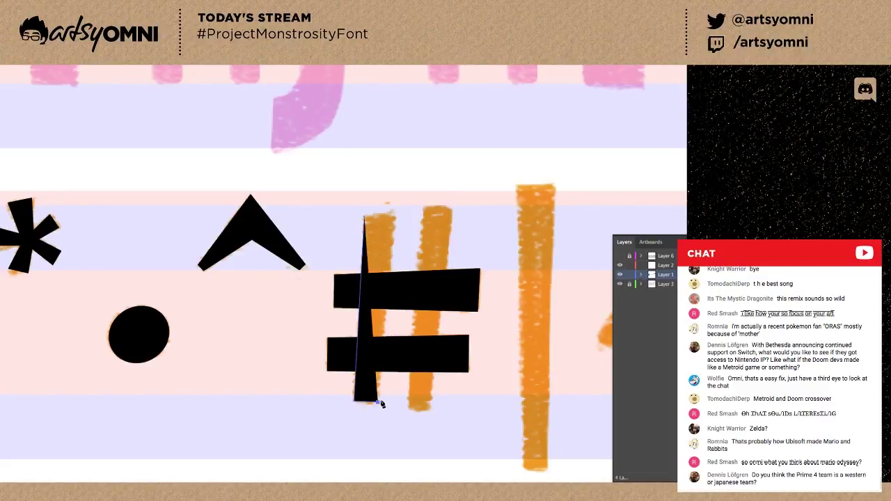
{"action": "left_click", "coordinate": [395, 215]}
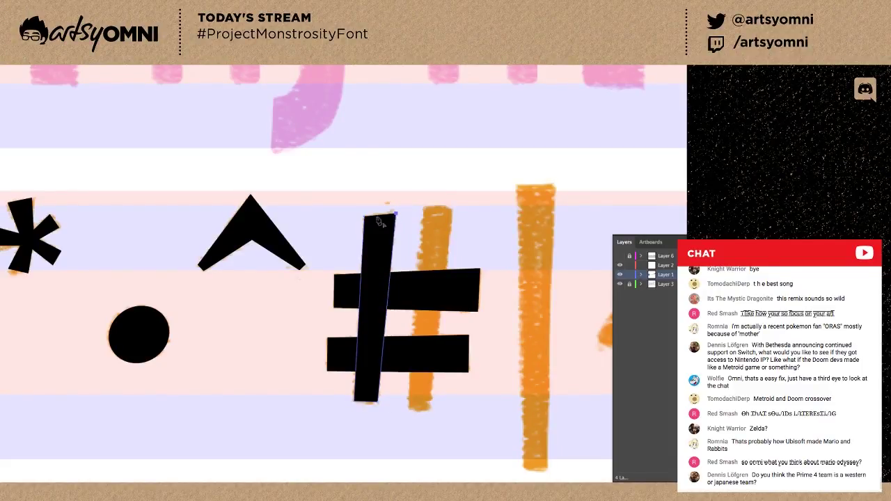
{"action": "left_click", "coordinate": [369, 219]}
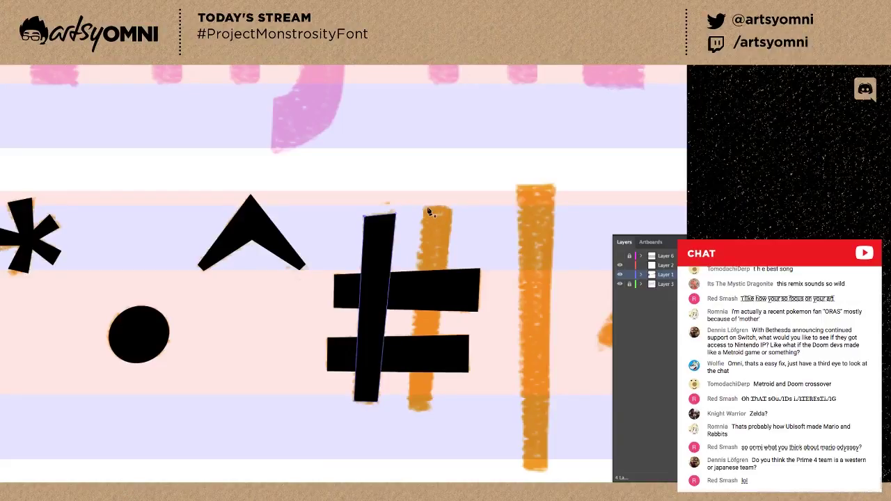
Trace the hash's right slanted stem as a four-point shape across both bars.
{"action": "left_click", "coordinate": [409, 412]}
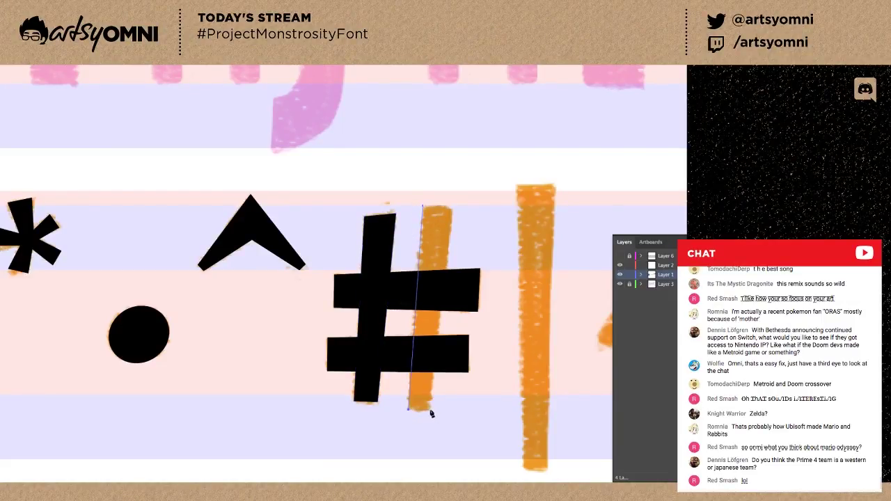
{"action": "left_click", "coordinate": [430, 411]}
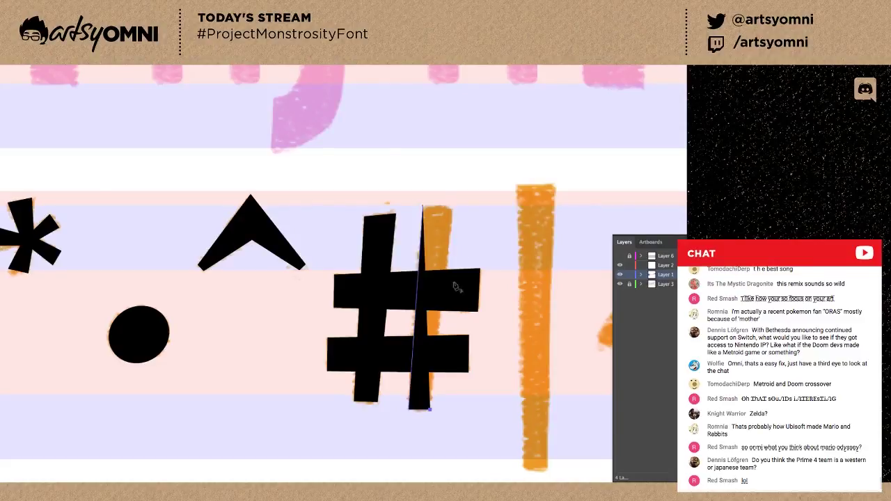
{"action": "left_click", "coordinate": [451, 208]}
{"action": "key", "text": "v"}
{"action": "left_click", "coordinate": [466, 241]}
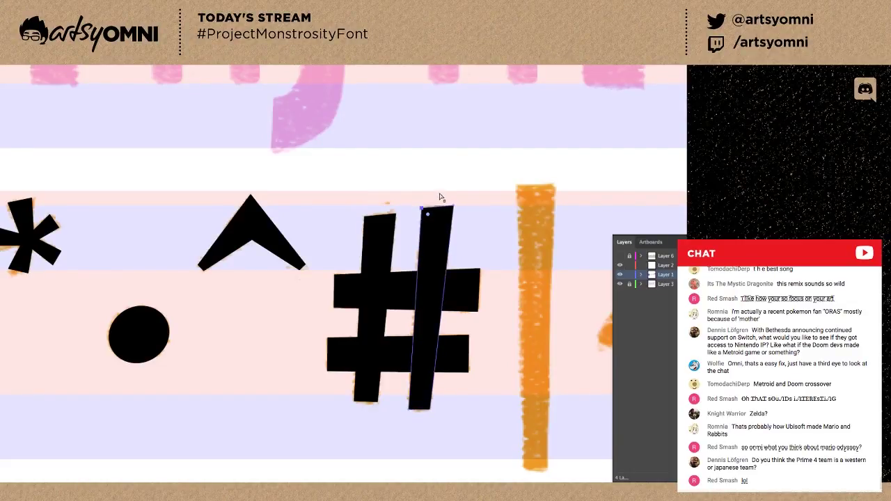
Start tracing the sketched tall vertical bar with the Pen tool, outlining its left side and its base.
{"action": "left_click_drag", "start_coordinate": [497, 243], "coordinate": [397, 230]}
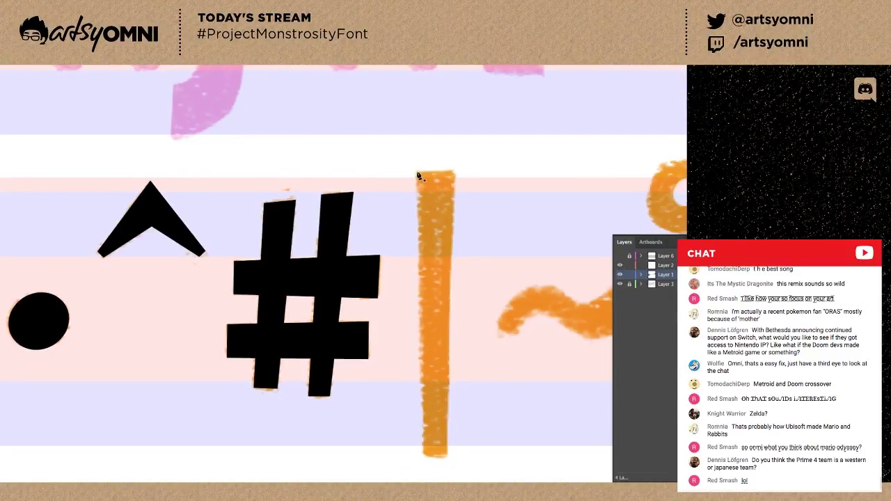
{"action": "left_click", "coordinate": [418, 176]}
{"action": "left_click", "coordinate": [426, 452]}
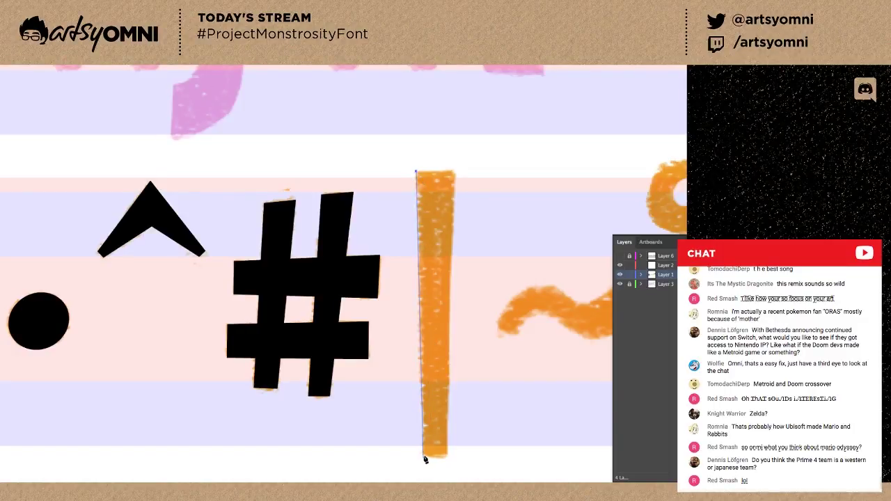
{"action": "left_click", "coordinate": [448, 457]}
{"action": "left_click", "coordinate": [448, 457]}
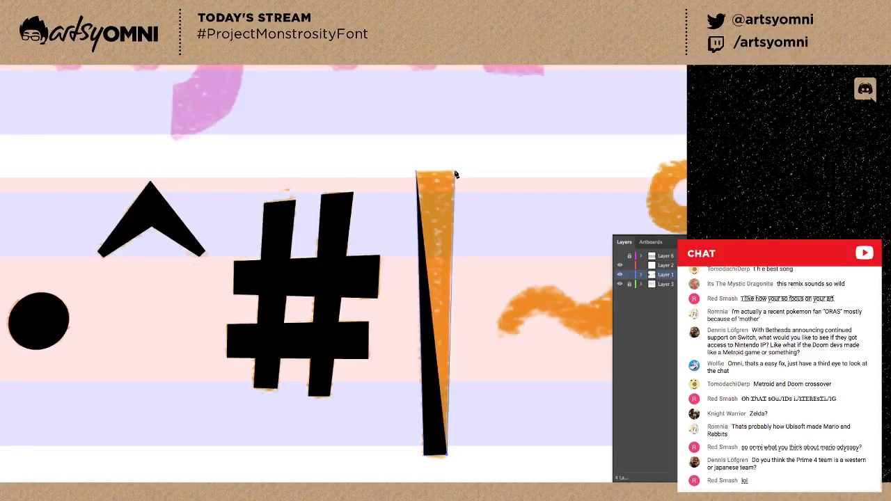
Add the upper right corner of the vertical bar and close its traced shape.
{"action": "left_click", "coordinate": [456, 172]}
{"action": "left_click", "coordinate": [418, 174]}
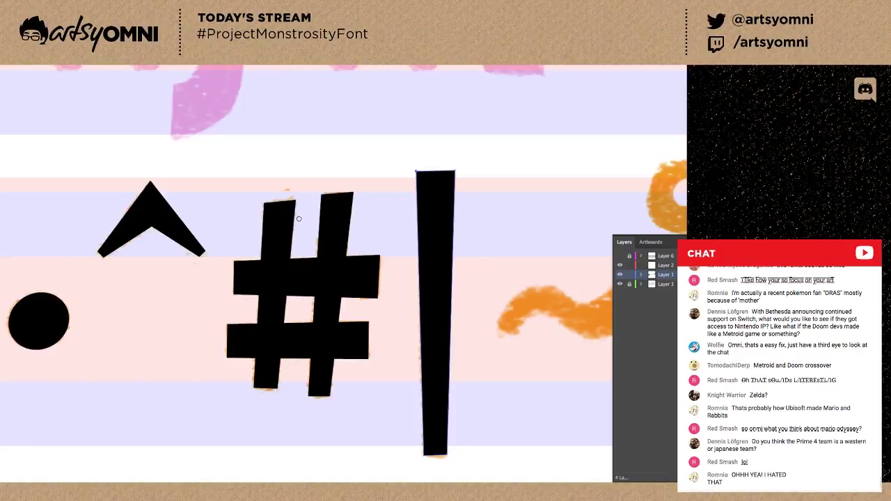
Trace the wavy upper edge of the tilde sketch with the Pen tool, from its left end to the upper right tip.
{"action": "scroll", "coordinate": [299, 218], "scroll_direction": "right", "scroll_amount": 5}
{"action": "scroll", "coordinate": [299, 219], "scroll_direction": "down", "scroll_amount": 1}
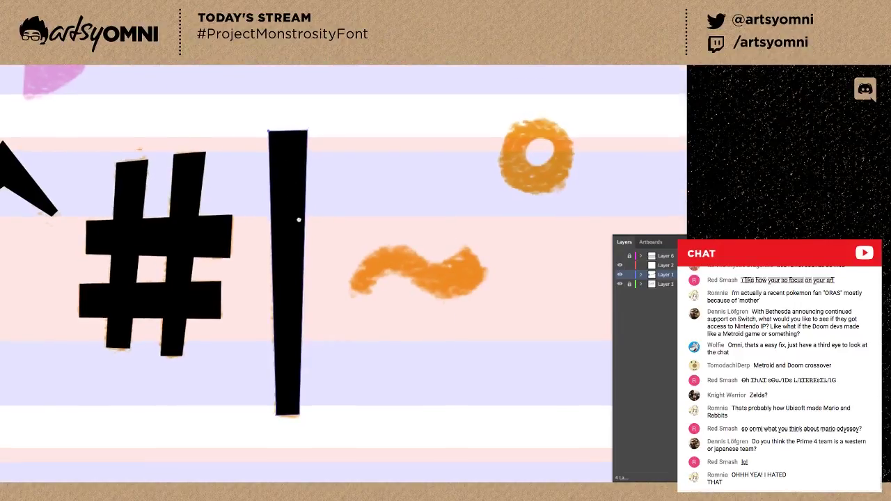
{"action": "left_click", "coordinate": [357, 271]}
{"action": "left_click", "coordinate": [357, 269]}
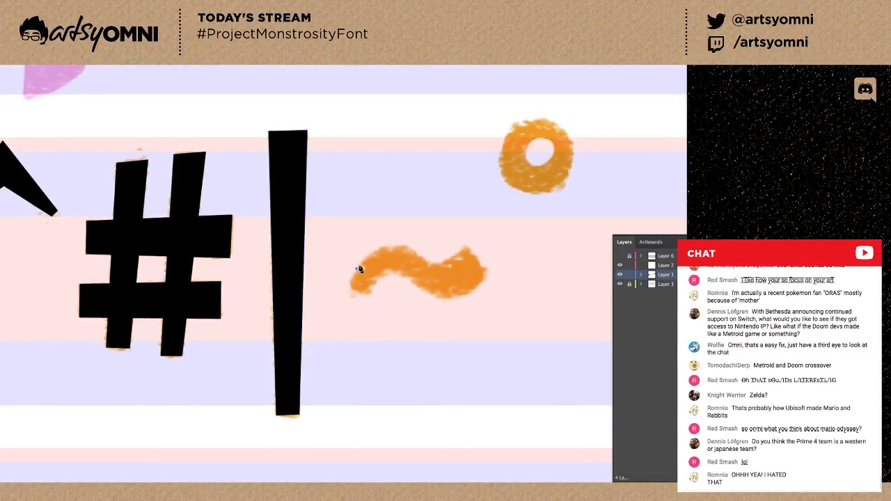
{"action": "key", "text": "ctrl+z"}
{"action": "left_click_drag", "start_coordinate": [350, 286], "coordinate": [354, 269]}
{"action": "left_click_drag", "start_coordinate": [417, 255], "coordinate": [473, 238]}
{"action": "key", "text": "ctrl+z"}
{"action": "left_click", "coordinate": [466, 248]}
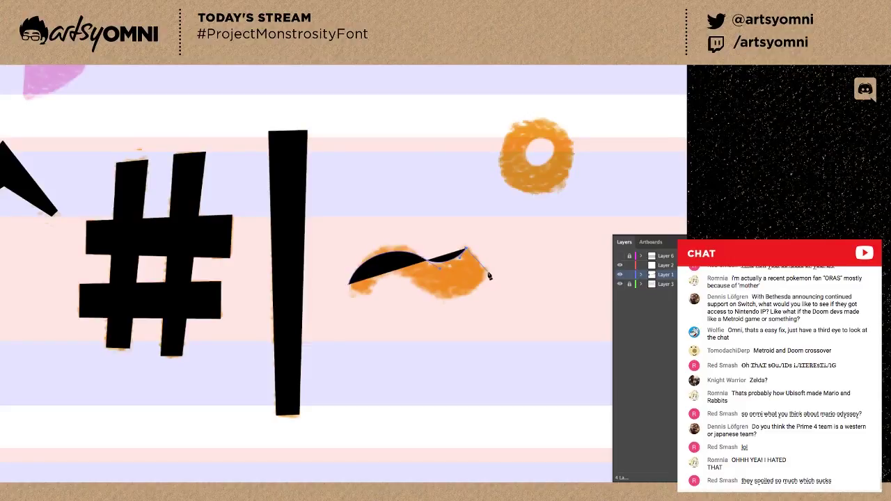
Trace the tilde's right end and curved lower edge back to the left end, closing the shape.
{"action": "left_click", "coordinate": [489, 272]}
{"action": "left_click_drag", "start_coordinate": [490, 273], "coordinate": [474, 295]}
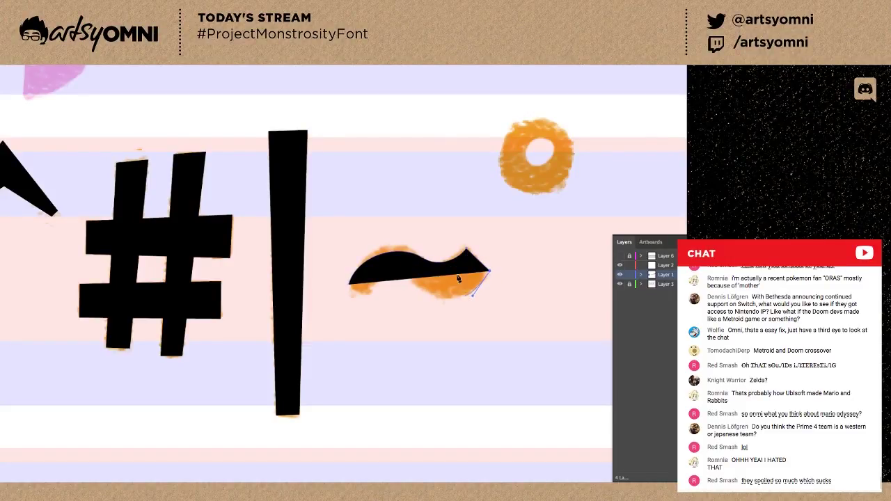
{"action": "left_click_drag", "start_coordinate": [415, 282], "coordinate": [392, 265]}
{"action": "left_click_drag", "start_coordinate": [392, 262], "coordinate": [392, 261]}
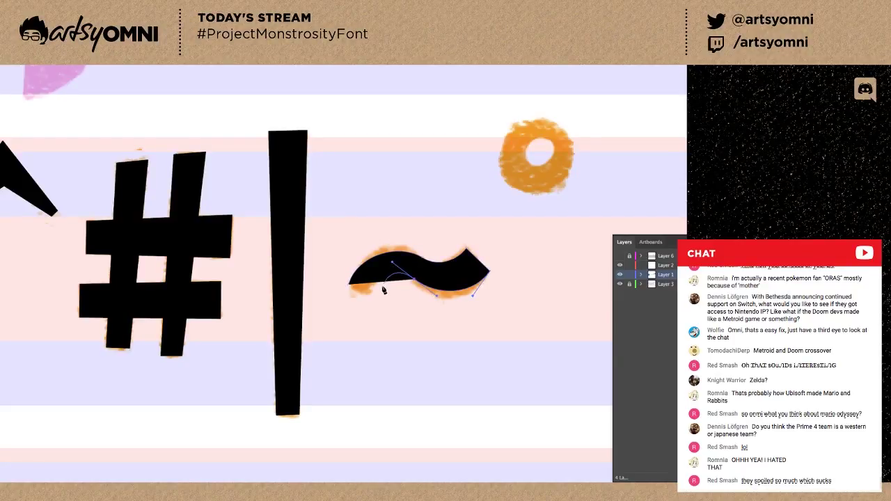
{"action": "left_click_drag", "start_coordinate": [367, 294], "coordinate": [360, 304]}
{"action": "left_click", "coordinate": [352, 290]}
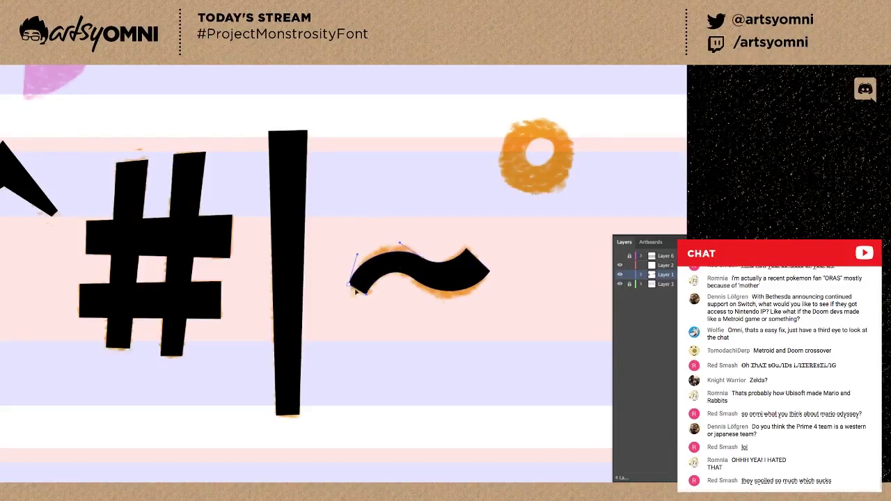
Adjust the middle of the tilde's upper curve and move the middle anchor of its lower curve slightly down.
{"action": "left_click_drag", "start_coordinate": [423, 259], "coordinate": [389, 252]}
{"action": "left_click", "coordinate": [414, 270]}
{"action": "left_click", "coordinate": [408, 285]}
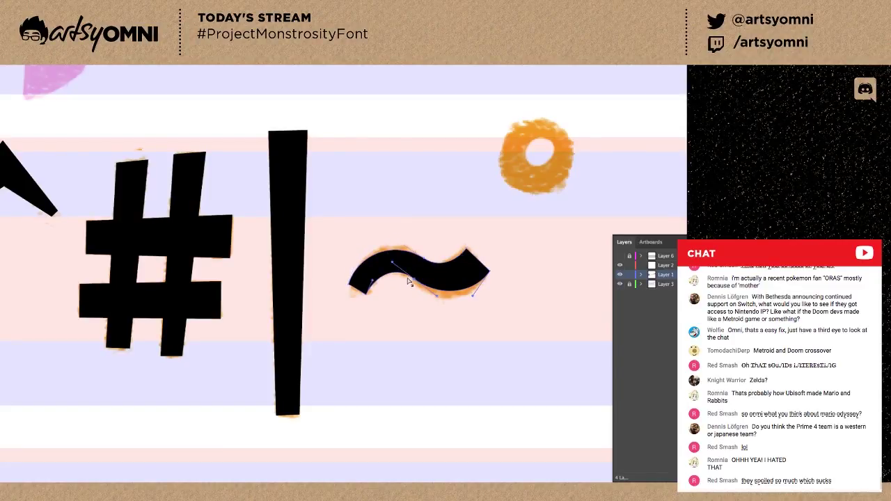
{"action": "mouse_move", "coordinate": [415, 280]}
{"action": "left_mouse_down"}
{"action": "mouse_move", "coordinate": [422, 282]}
{"action": "mouse_move", "coordinate": [393, 265]}
{"action": "mouse_move", "coordinate": [417, 284]}
{"action": "left_mouse_up"}
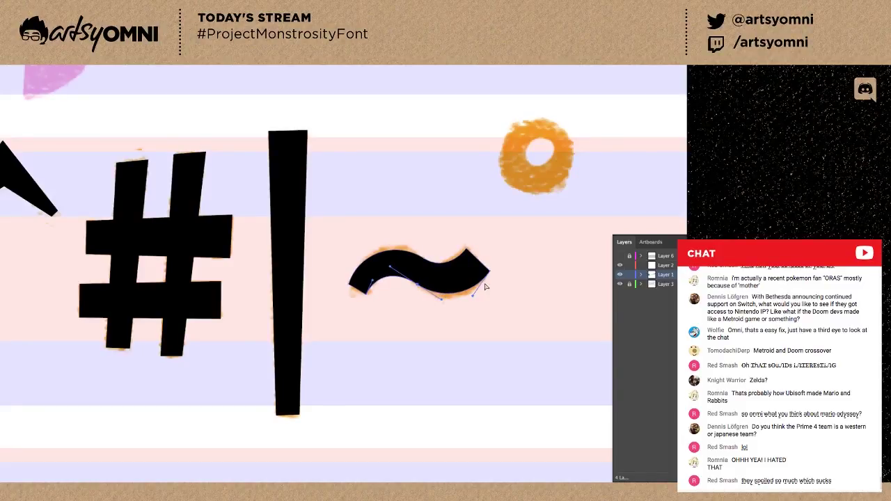
Reposition the tilde's two right-end corners and refine its lower right curve to match the sketch.
{"action": "left_click_drag", "start_coordinate": [489, 271], "coordinate": [491, 276]}
{"action": "left_click", "coordinate": [475, 303]}
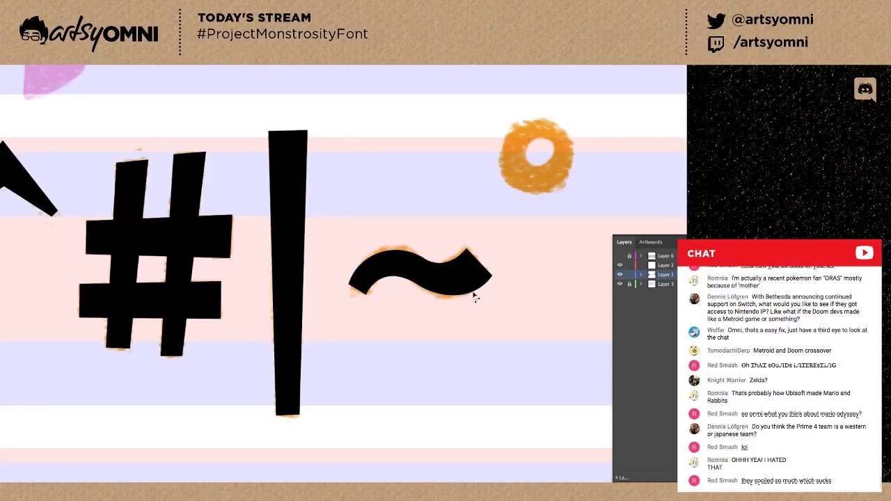
{"action": "left_click_drag", "start_coordinate": [491, 276], "coordinate": [490, 275]}
{"action": "left_click_drag", "start_coordinate": [466, 249], "coordinate": [465, 245]}
{"action": "left_click", "coordinate": [489, 277]}
{"action": "left_click_drag", "start_coordinate": [471, 303], "coordinate": [417, 286]}
{"action": "left_click", "coordinate": [418, 286]}
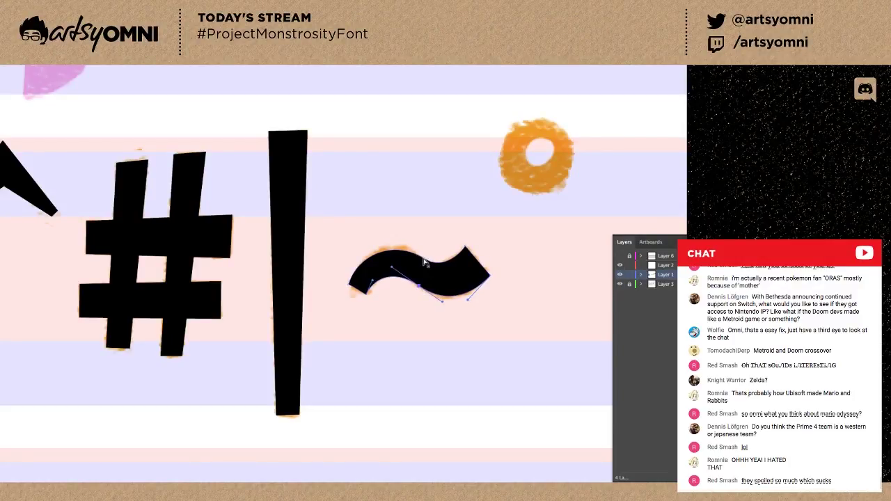
Smooth the tilde's upper curve through its middle anchor and left handle, and fine-tune the right tip and lower edge.
{"action": "left_click", "coordinate": [438, 265]}
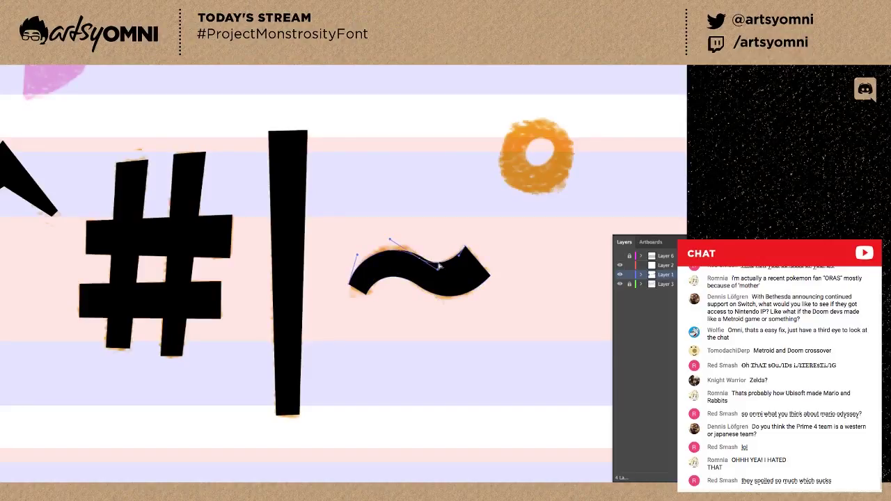
{"action": "left_click_drag", "start_coordinate": [438, 270], "coordinate": [456, 259]}
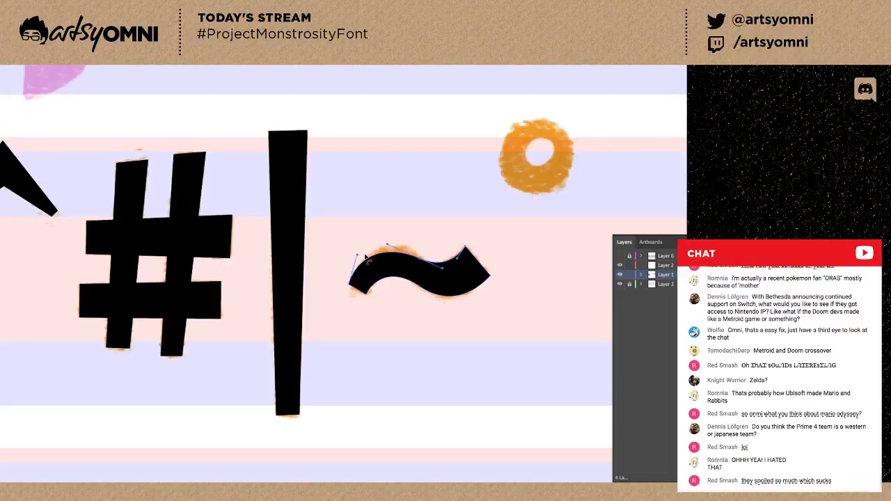
{"action": "left_click_drag", "start_coordinate": [357, 254], "coordinate": [361, 255]}
{"action": "left_click", "coordinate": [492, 278]}
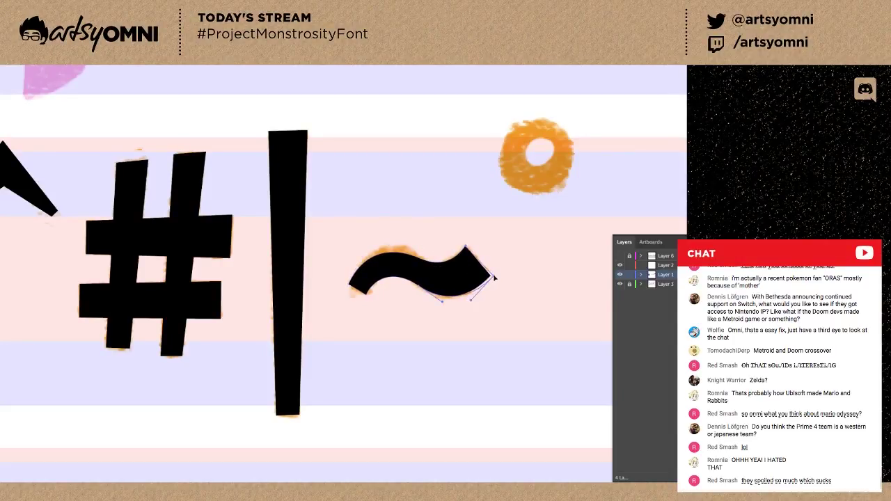
{"action": "left_click", "coordinate": [423, 290]}
{"action": "left_click_drag", "start_coordinate": [459, 322], "coordinate": [403, 363]}
Draw a filled circle over the outer edge of the degree sign sketch and align it with the sketch.
{"action": "scroll", "coordinate": [418, 339], "scroll_direction": "up", "scroll_amount": 1}
{"action": "scroll", "coordinate": [417, 339], "scroll_direction": "right", "scroll_amount": 1}
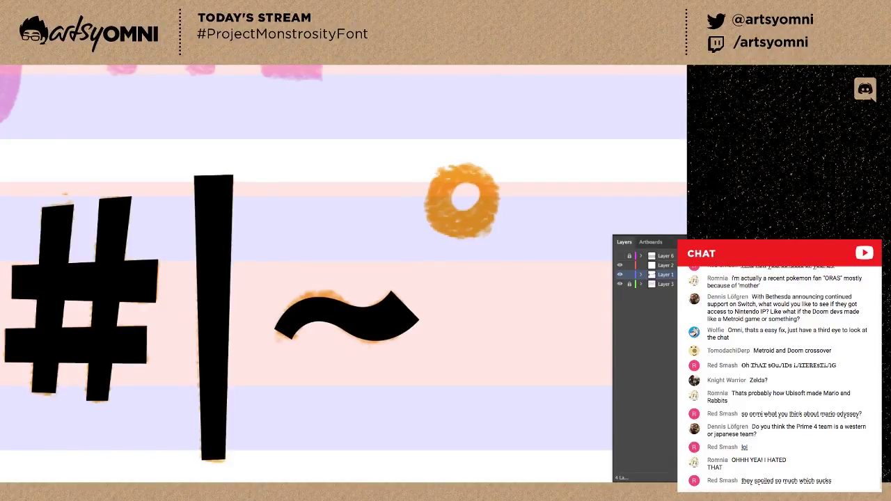
{"action": "left_click_drag", "start_coordinate": [426, 163], "coordinate": [501, 238]}
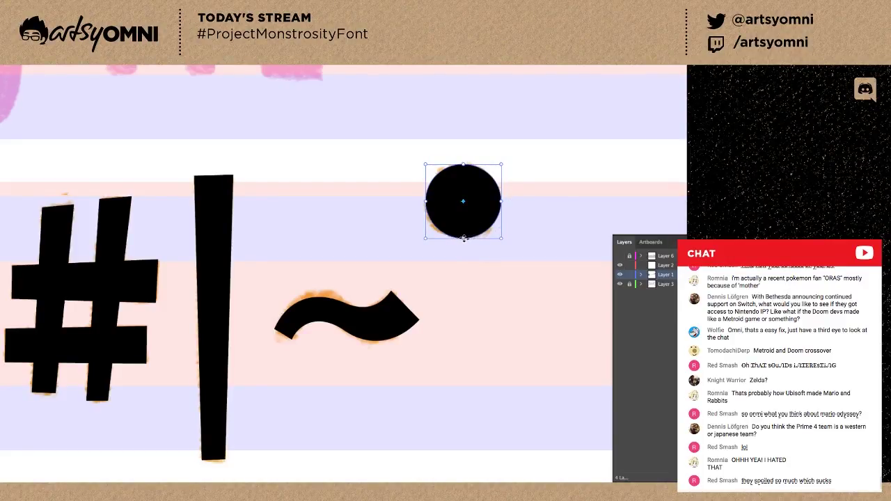
{"action": "left_click_drag", "start_coordinate": [463, 237], "coordinate": [460, 238]}
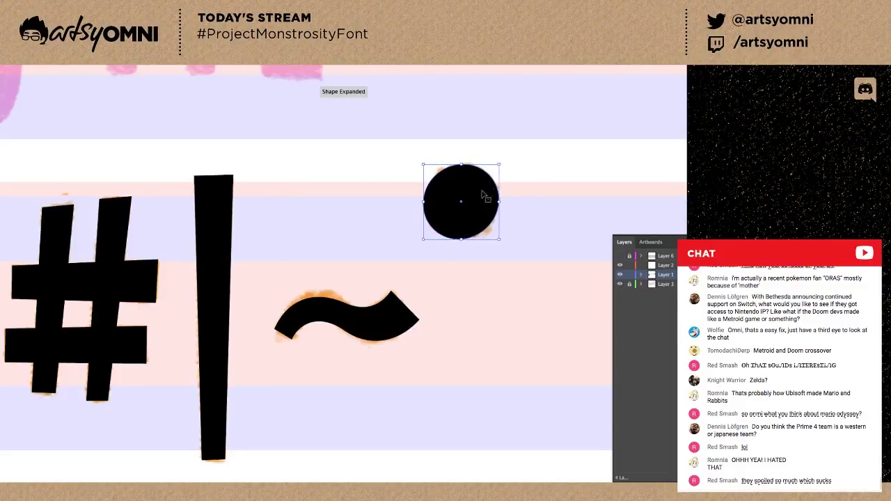
{"action": "left_click", "coordinate": [525, 192]}
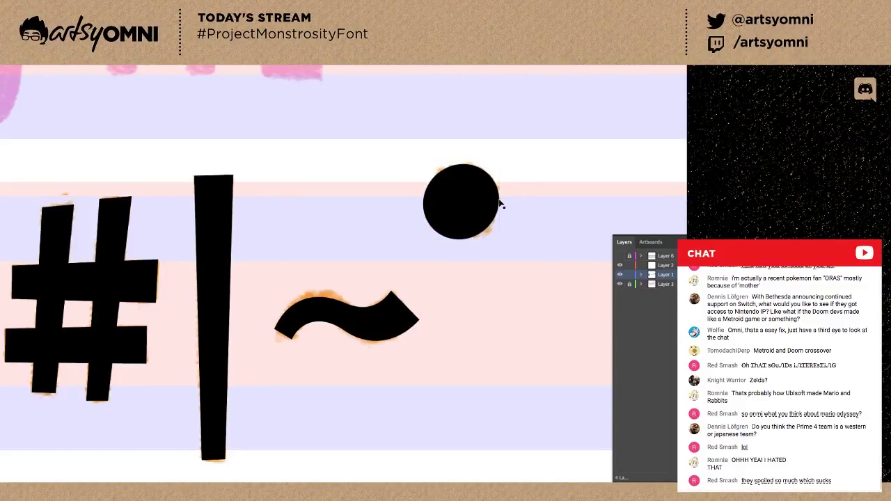
Create a smaller copy of the degree sign's circle over the sketched hole and select both circles.
{"action": "left_click", "coordinate": [492, 203]}
{"action": "key", "text": "ctrl+d"}
{"action": "key", "text": "ctrl+z"}
{"action": "left_click_drag", "start_coordinate": [499, 165], "coordinate": [476, 189]}
{"action": "left_click", "coordinate": [494, 199], "text": "shift"}
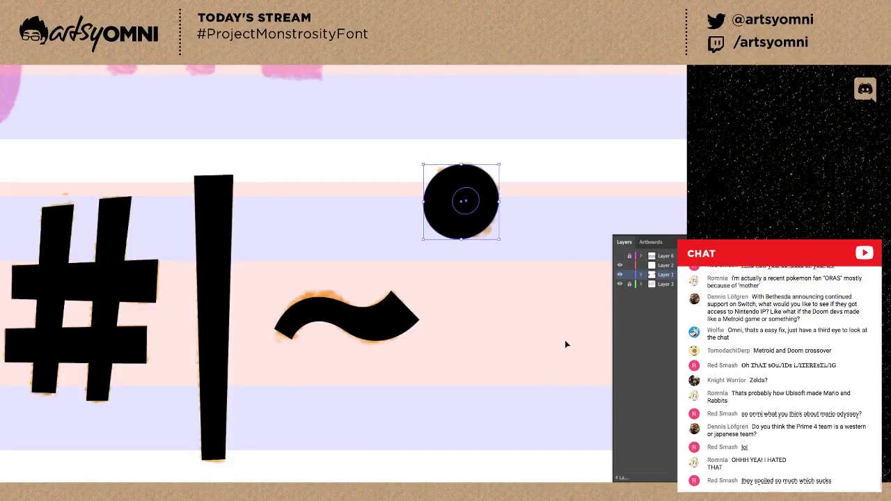
Subtract the small inner circle from the large one with Pathfinder Minus Front to cut the degree sign's hole.
{"action": "left_click", "coordinate": [620, 265]}
{"action": "key", "text": "ctrl+shift+F9"}
{"action": "left_click", "coordinate": [659, 296]}
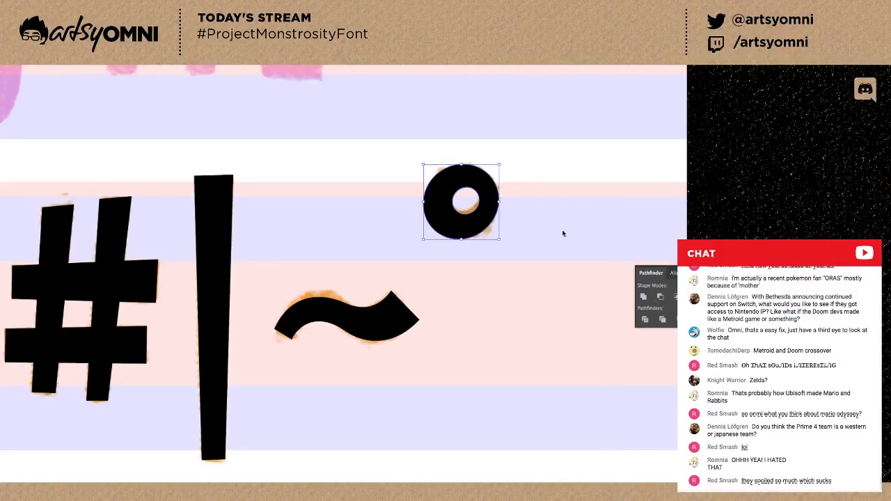
{"action": "left_click", "coordinate": [539, 198]}
Isolate the degree sign's compound path and move its hole slightly higher within the ring.
{"action": "left_click", "coordinate": [480, 207]}
{"action": "left_click", "coordinate": [477, 208]}
{"action": "mouse_move", "coordinate": [481, 208]}
{"action": "left_mouse_down"}
{"action": "mouse_move", "coordinate": [482, 216]}
{"action": "mouse_move", "coordinate": [477, 206]}
{"action": "left_mouse_up"}
{"action": "double_click", "coordinate": [478, 210]}
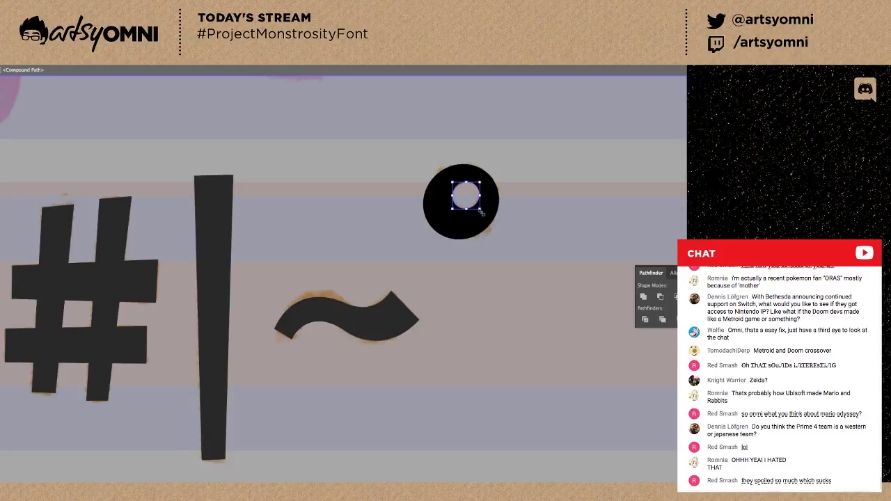
{"action": "double_click", "coordinate": [524, 224]}
{"action": "left_click", "coordinate": [479, 212]}
{"action": "double_click", "coordinate": [478, 211]}
{"action": "left_click", "coordinate": [476, 209]}
{"action": "left_click_drag", "start_coordinate": [476, 208], "coordinate": [476, 211]}
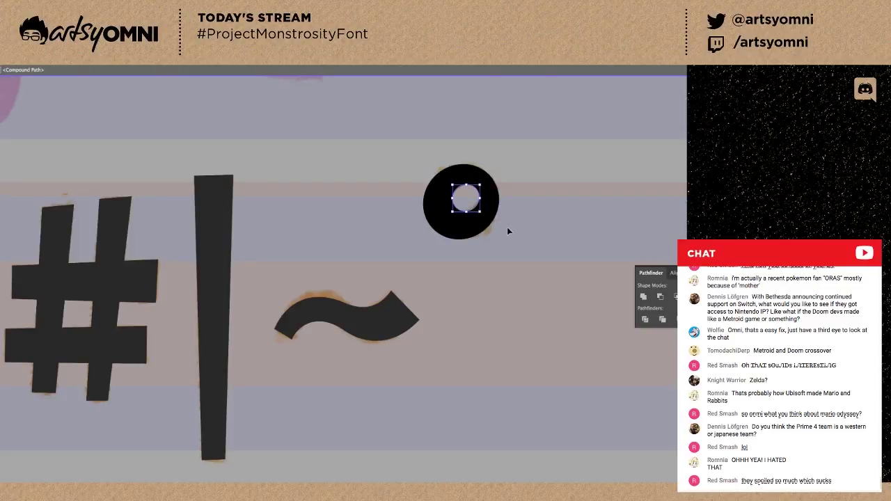
{"action": "double_click", "coordinate": [507, 228]}
Nudge the degree sign's hole slightly left within the ring and leave isolation mode.
{"action": "left_click", "coordinate": [478, 212]}
{"action": "double_click", "coordinate": [479, 212]}
{"action": "left_click", "coordinate": [480, 212]}
{"action": "left_click", "coordinate": [517, 220]}
{"action": "double_click", "coordinate": [517, 220]}
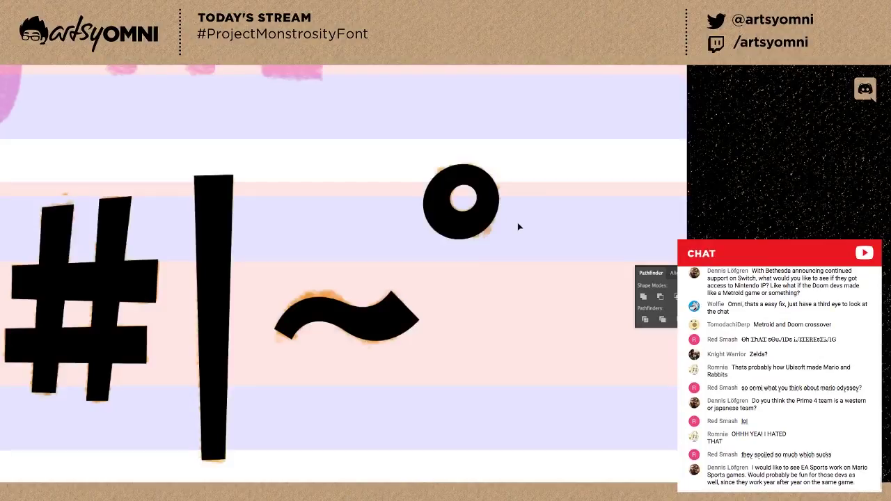
{"action": "key", "text": "ctrl+z"}
{"action": "double_click", "coordinate": [504, 218]}
Review the traced punctuation row at a smaller scale and examine the untraced bracket, math and currency sketches below it.
{"action": "key", "text": "ctrl+minus"}
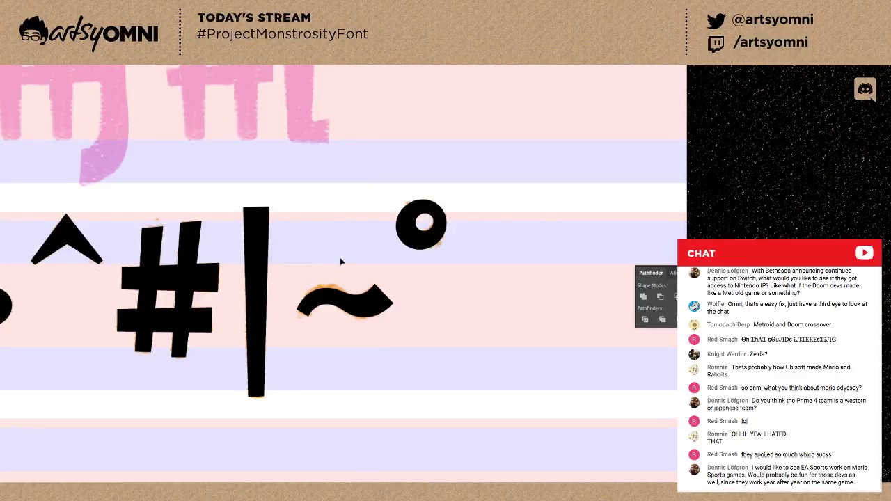
{"action": "left_click", "coordinate": [432, 222]}
{"action": "left_click", "coordinate": [418, 341]}
{"action": "key", "text": "ctrl+minus"}
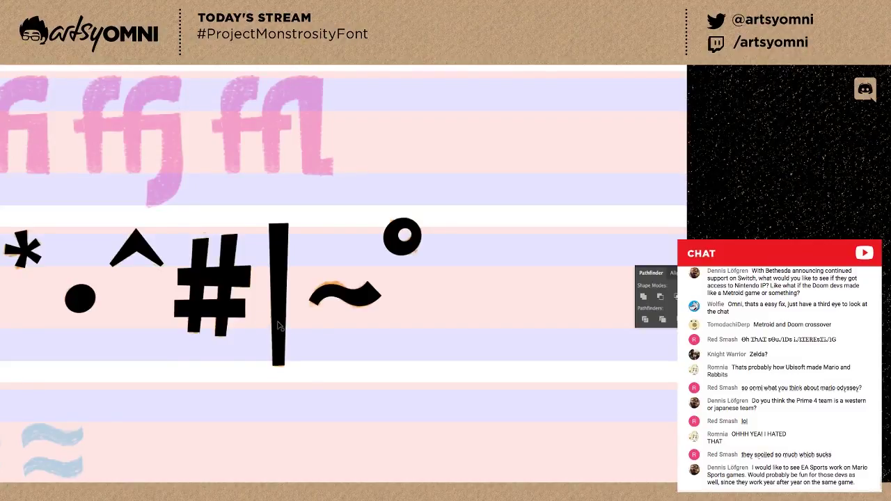
{"action": "key", "text": "ctrl+minus"}
{"action": "left_click_drag", "start_coordinate": [250, 339], "coordinate": [323, 327]}
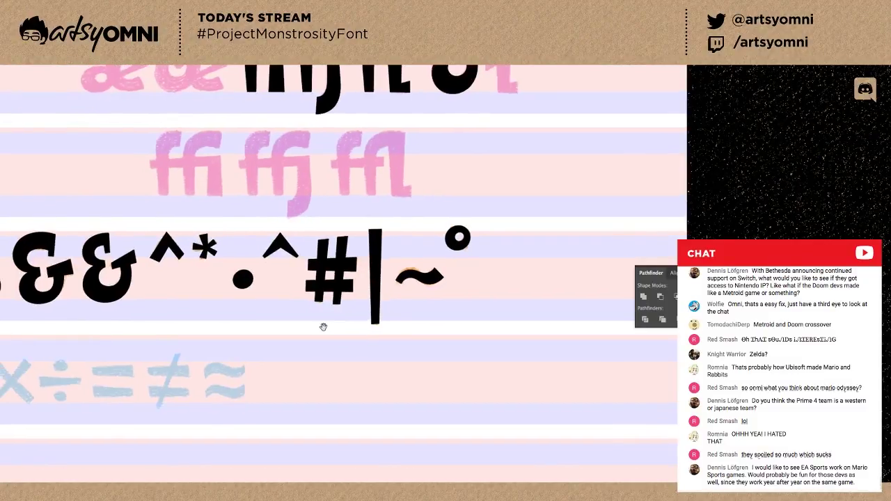
{"action": "scroll", "coordinate": [311, 333], "scroll_direction": "down", "scroll_amount": 2}
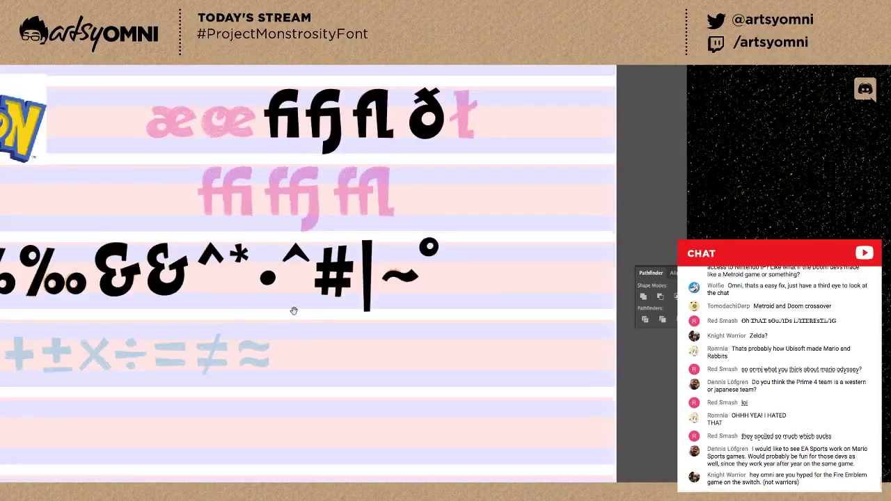
{"action": "scroll", "coordinate": [310, 314], "scroll_direction": "left", "scroll_amount": 1}
{"action": "scroll", "coordinate": [444, 296], "scroll_direction": "left", "scroll_amount": 3}
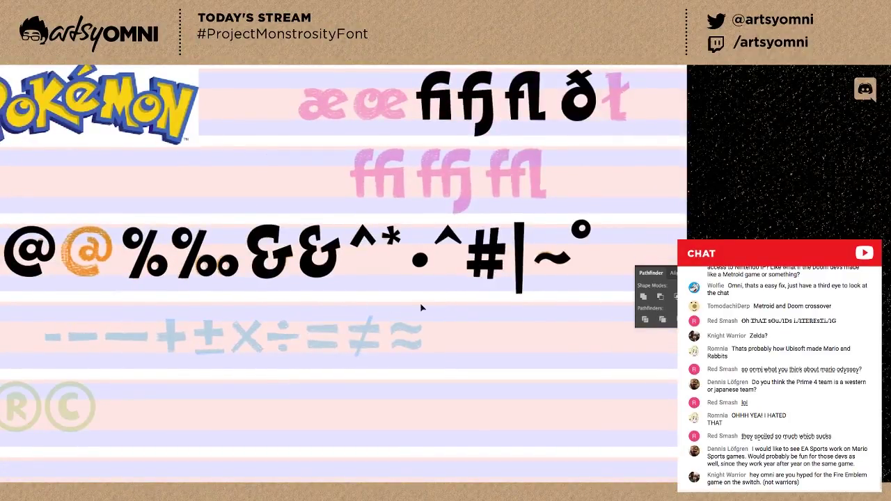
{"action": "scroll", "coordinate": [353, 321], "scroll_direction": "down", "scroll_amount": 1}
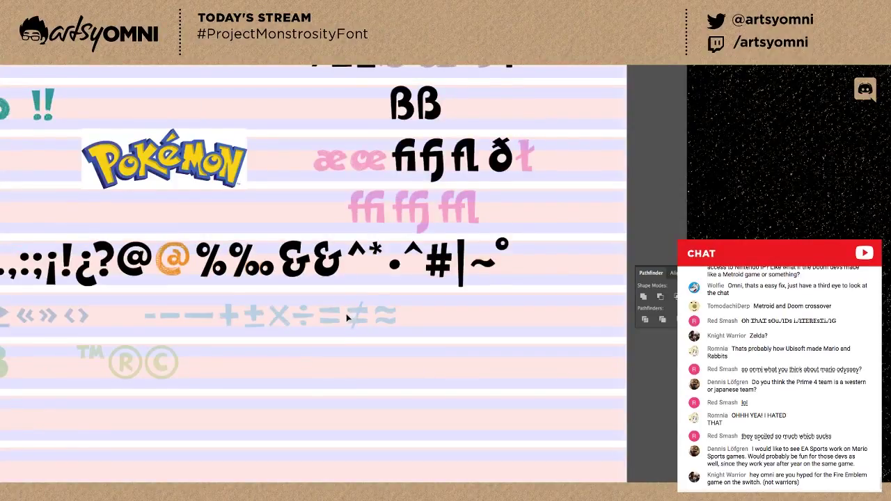
{"action": "left_click_drag", "start_coordinate": [326, 291], "coordinate": [363, 292]}
{"action": "scroll", "coordinate": [409, 288], "scroll_direction": "left", "scroll_amount": 3}
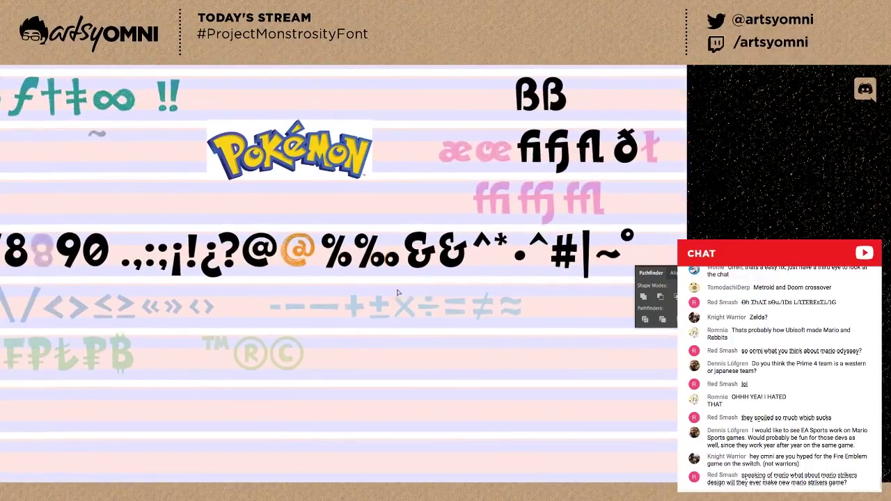
{"action": "scroll", "coordinate": [403, 295], "scroll_direction": "down", "scroll_amount": 2}
{"action": "scroll", "coordinate": [411, 293], "scroll_direction": "left", "scroll_amount": 2}
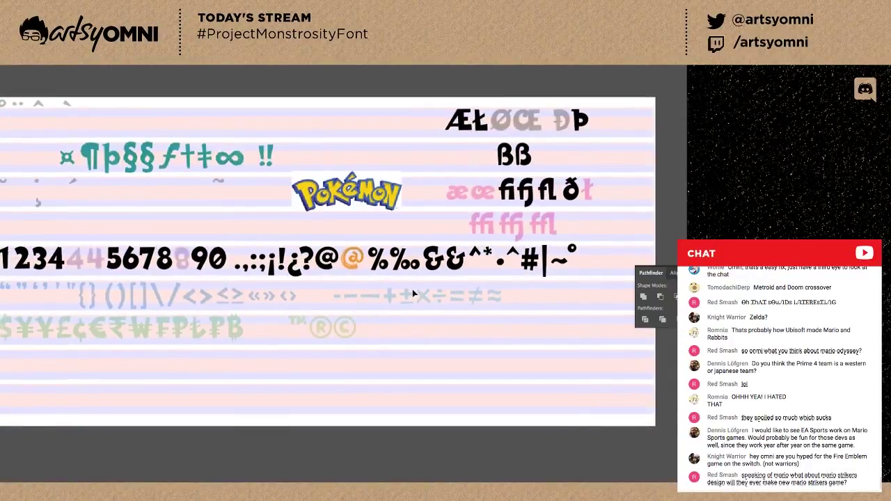
{"action": "key", "text": "ctrl+equal"}
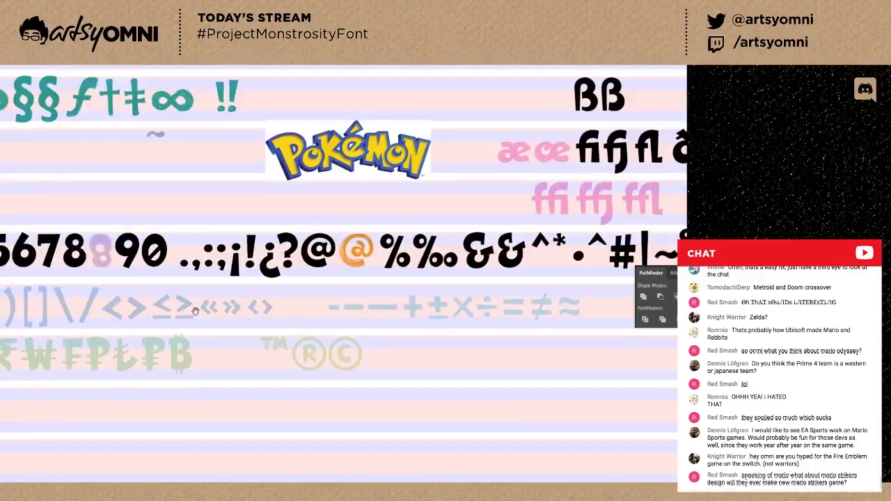
{"action": "left_click_drag", "start_coordinate": [245, 301], "coordinate": [334, 266]}
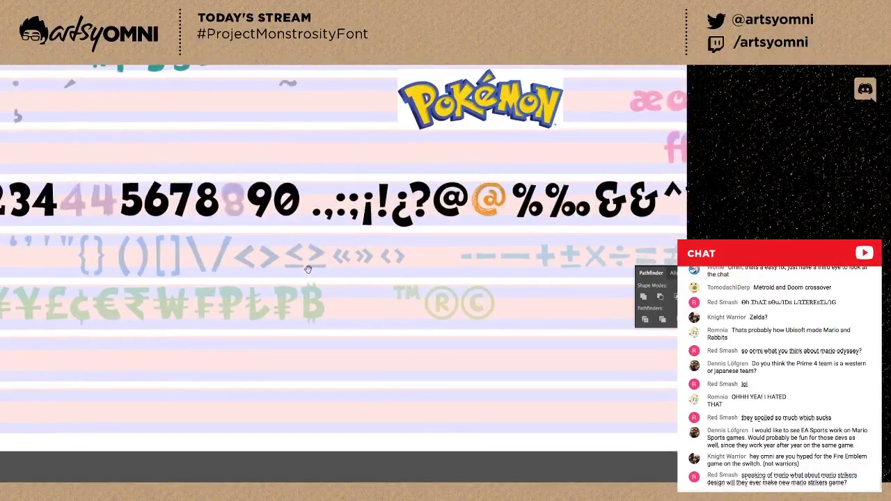
{"action": "left_click_drag", "start_coordinate": [271, 281], "coordinate": [308, 278]}
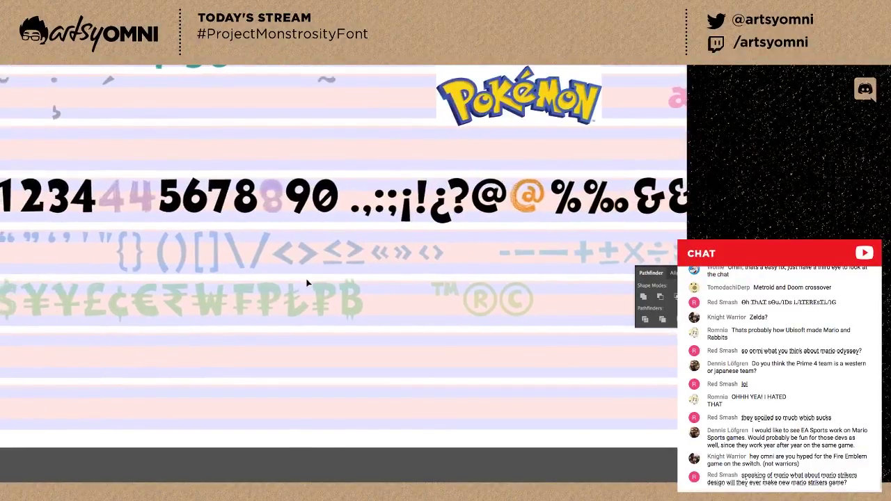
{"action": "scroll", "coordinate": [303, 289], "scroll_direction": "up", "scroll_amount": 1}
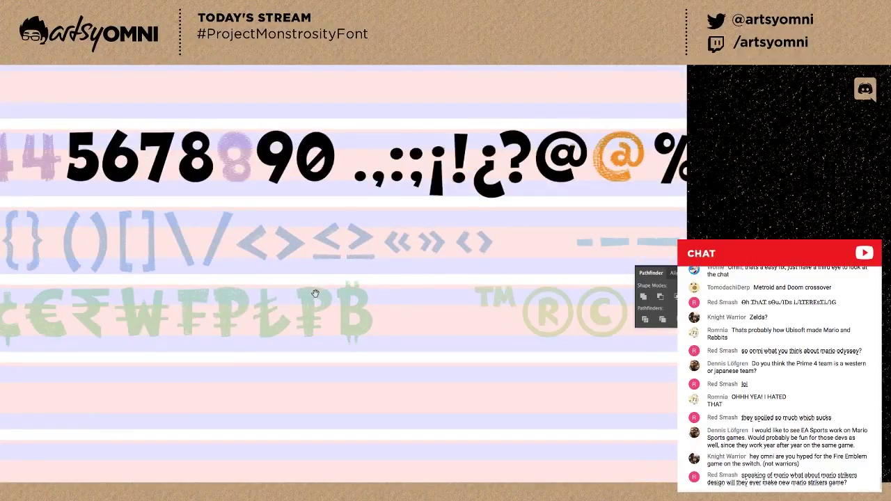
Copy the traced comma from the punctuation row onto the first mark of the opening double quotation mark sketch.
{"action": "scroll", "coordinate": [327, 292], "scroll_direction": "left", "scroll_amount": 1}
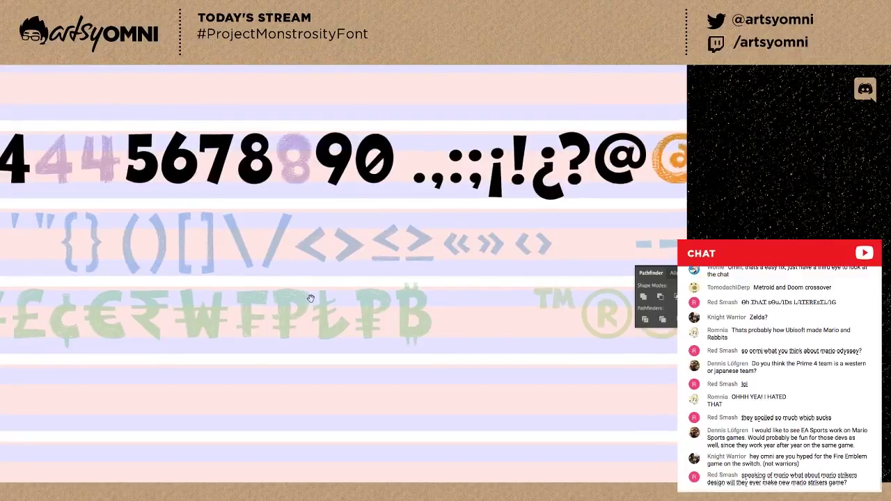
{"action": "scroll", "coordinate": [362, 293], "scroll_direction": "left", "scroll_amount": 1}
{"action": "scroll", "coordinate": [375, 293], "scroll_direction": "left", "scroll_amount": 1}
{"action": "scroll", "coordinate": [358, 281], "scroll_direction": "left", "scroll_amount": 1}
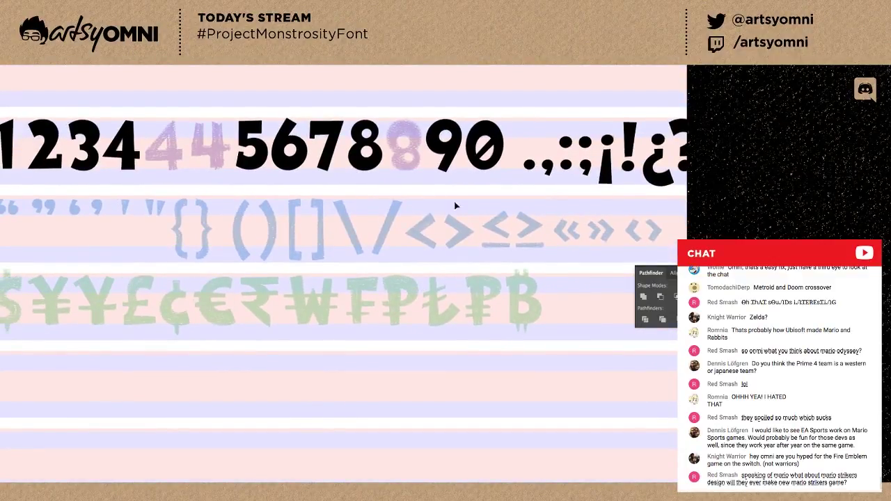
{"action": "left_click", "coordinate": [549, 169]}
{"action": "left_click_drag", "start_coordinate": [1, 210], "coordinate": [2, 209]}
{"action": "key", "text": "ctrl+plus"}
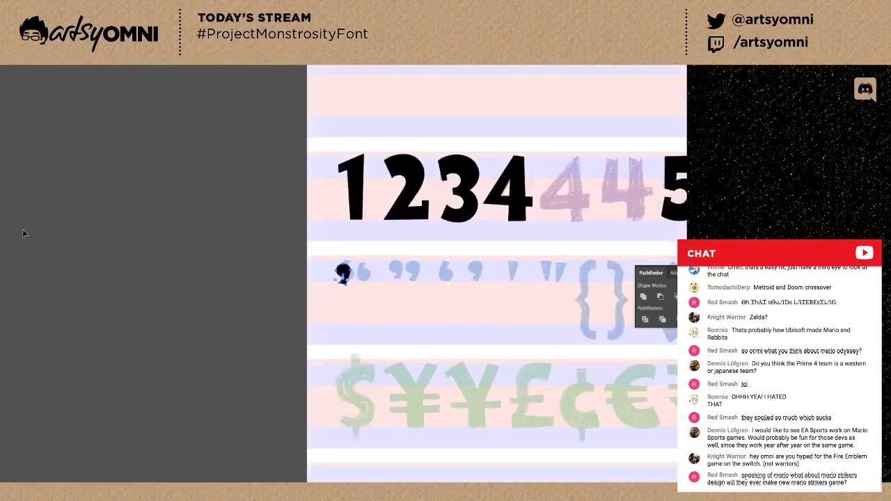
{"action": "key", "text": "ctrl+plus"}
{"action": "key", "text": "ctrl+plus"}
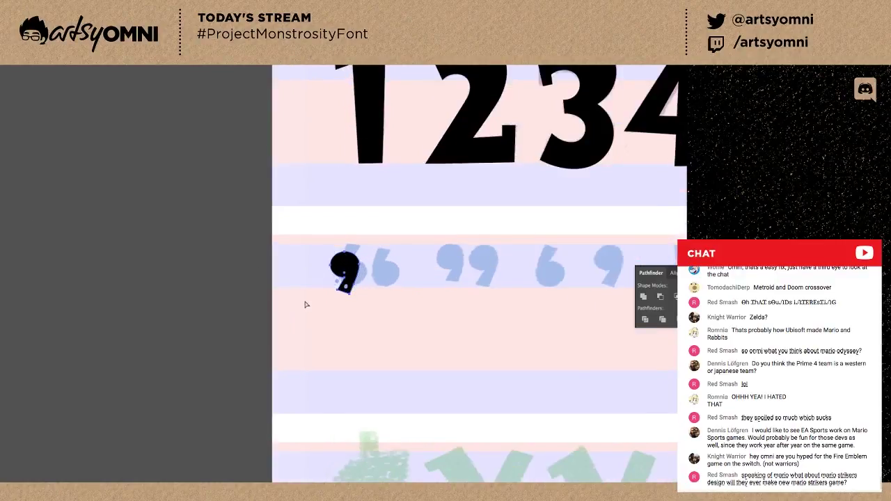
Turn the comma copy upside down and fit it over the first mark of the opening double quote sketch.
{"action": "left_click_drag", "start_coordinate": [388, 299], "coordinate": [303, 261]}
{"action": "left_click_drag", "start_coordinate": [357, 275], "coordinate": [324, 257]}
{"action": "key", "text": "v"}
{"action": "left_click_drag", "start_coordinate": [351, 291], "coordinate": [362, 286]}
{"action": "left_click", "coordinate": [385, 307]}
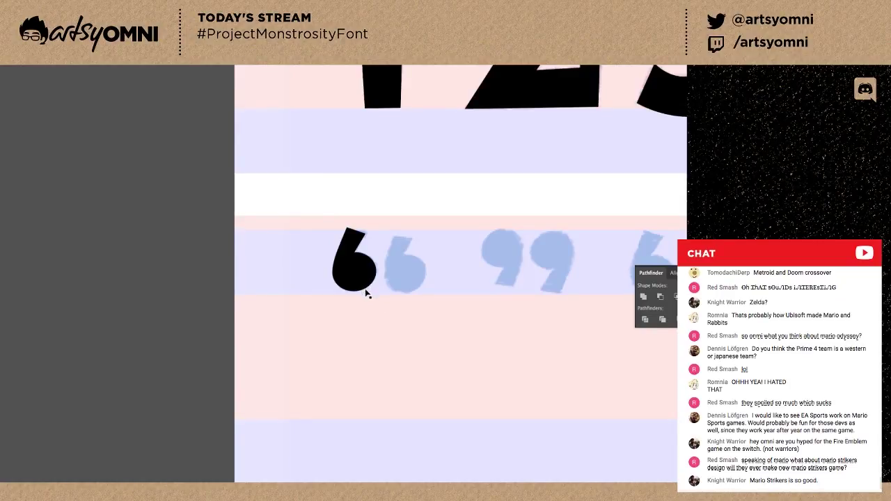
Duplicate the first quote mark onto the second sketched mark, scale it down slightly, and adjust its inner notch point.
{"action": "left_click", "coordinate": [356, 279]}
{"action": "left_click_drag", "start_coordinate": [407, 285], "coordinate": [383, 293]}
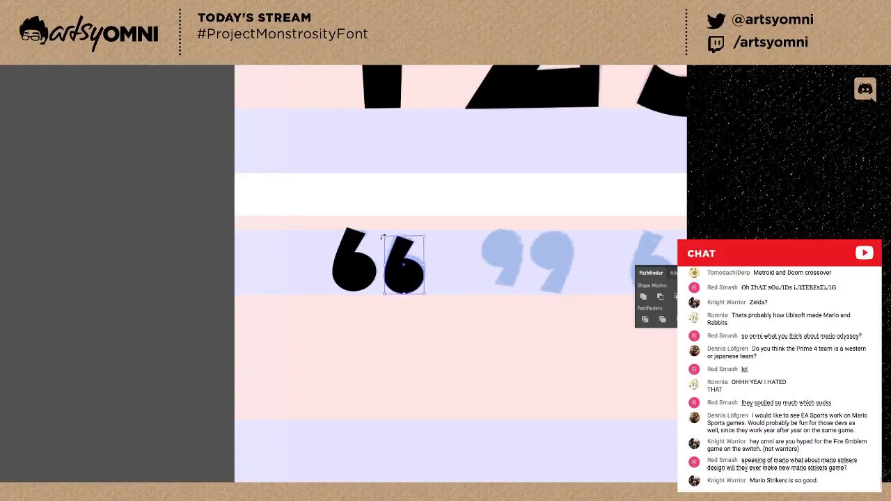
{"action": "key", "text": "a"}
{"action": "left_click_drag", "start_coordinate": [404, 258], "coordinate": [405, 256]}
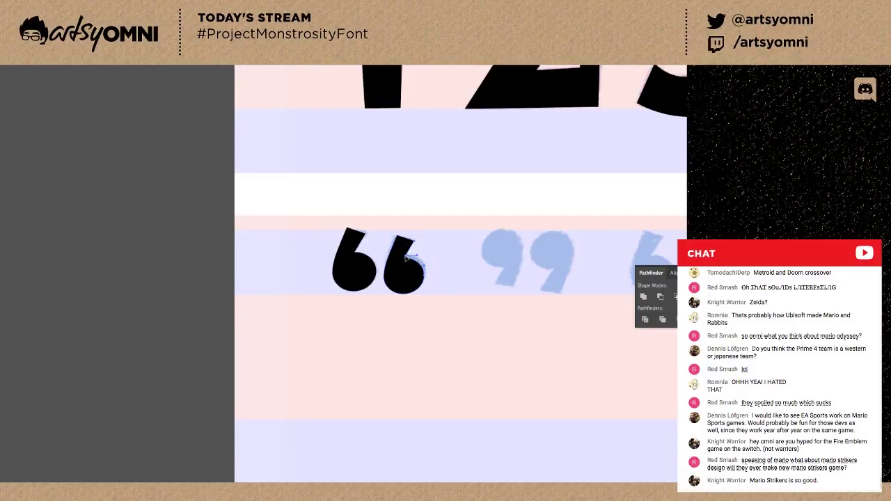
{"action": "left_click", "coordinate": [422, 277]}
{"action": "key", "text": "ctrl+equal"}
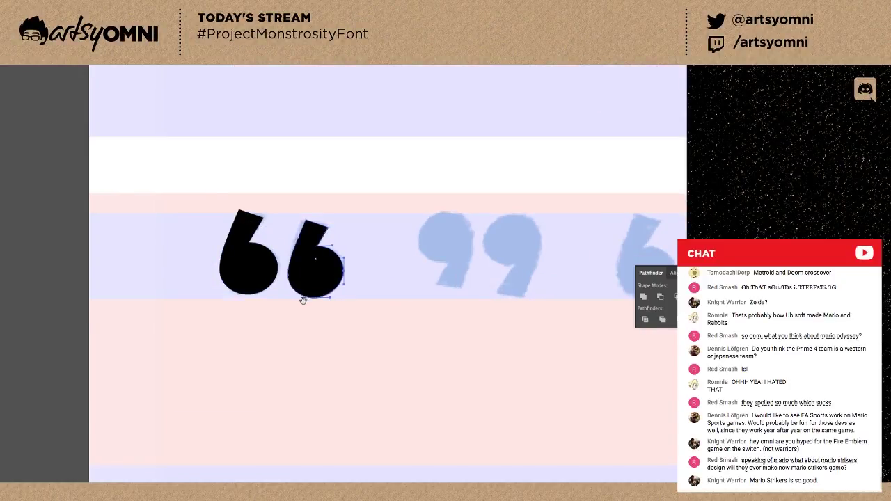
{"action": "left_click", "coordinate": [293, 252]}
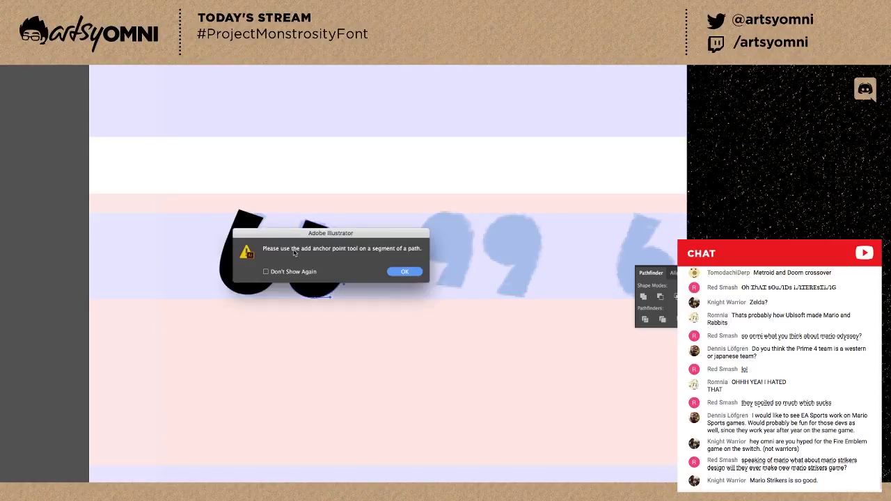
{"action": "key", "text": "Return"}
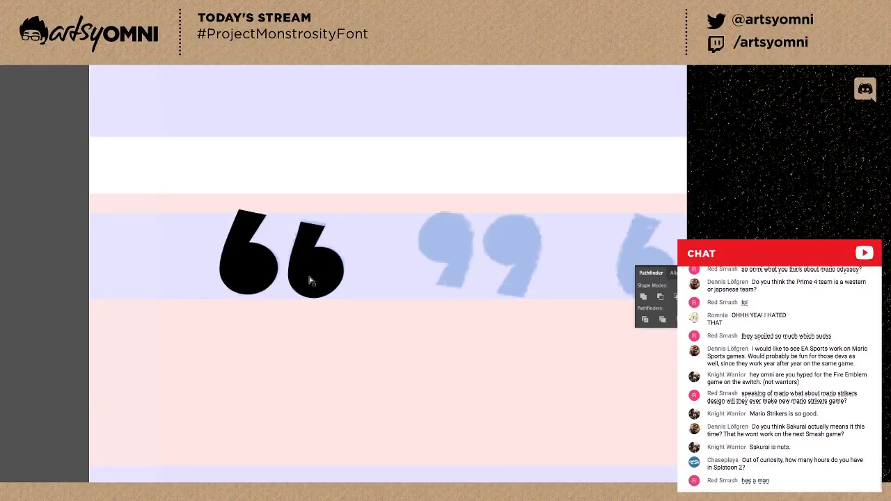
Refine the left contour of the second opening quote mark by adjusting its curve handle to follow the sketch.
{"action": "scroll", "coordinate": [323, 315], "scroll_direction": "up", "scroll_amount": 2}
{"action": "left_click_drag", "start_coordinate": [314, 338], "coordinate": [256, 407]}
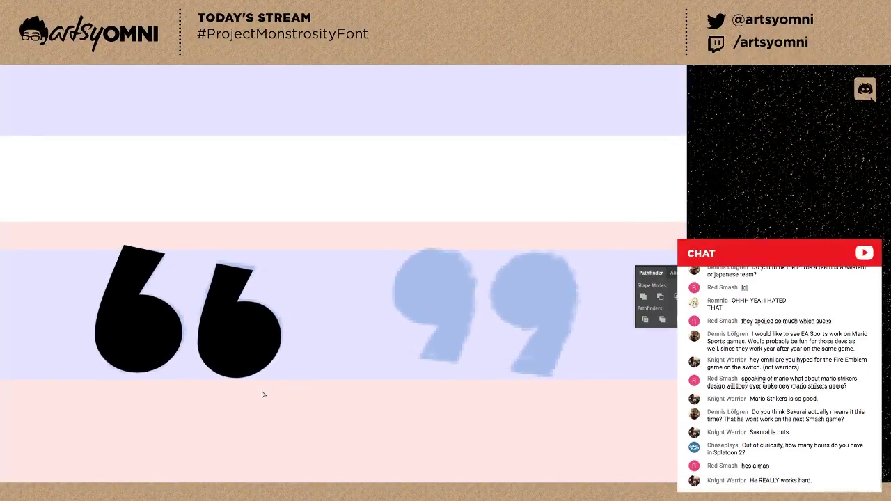
{"action": "left_click", "coordinate": [220, 272]}
{"action": "left_click", "coordinate": [207, 293]}
{"action": "left_click", "coordinate": [199, 342]}
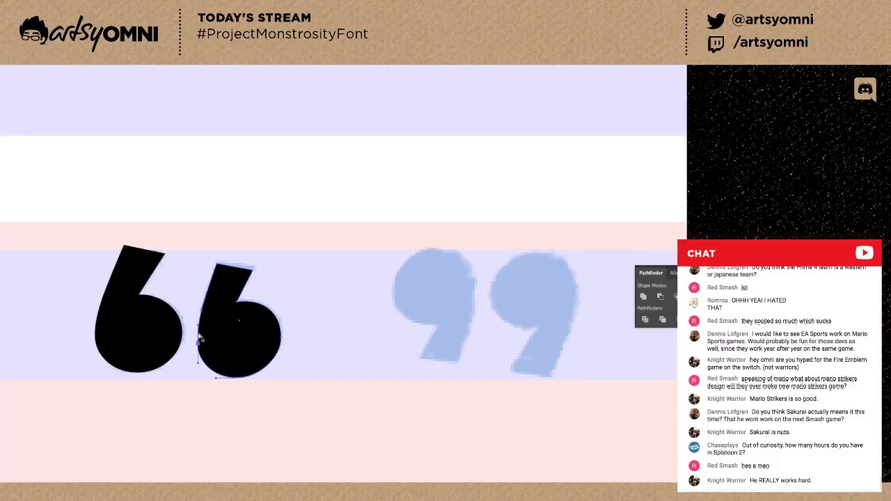
{"action": "left_click_drag", "start_coordinate": [198, 325], "coordinate": [197, 328]}
{"action": "left_click", "coordinate": [201, 369]}
{"action": "left_click", "coordinate": [207, 373]}
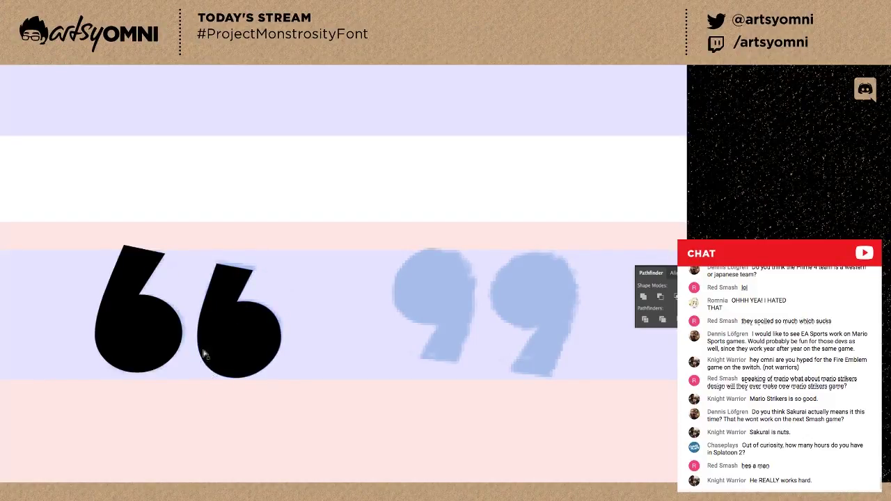
{"action": "left_click", "coordinate": [197, 348]}
{"action": "left_click", "coordinate": [235, 406]}
Smooth the left contour of the first opening quote mark by adjusting its stem and bowl curve handles.
{"action": "left_click", "coordinate": [96, 334]}
{"action": "left_click", "coordinate": [96, 337]}
{"action": "left_click", "coordinate": [112, 276]}
{"action": "left_click_drag", "start_coordinate": [111, 275], "coordinate": [110, 276]}
{"action": "left_click", "coordinate": [97, 337]}
{"action": "left_click_drag", "start_coordinate": [96, 313], "coordinate": [95, 309]}
{"action": "left_click", "coordinate": [86, 305]}
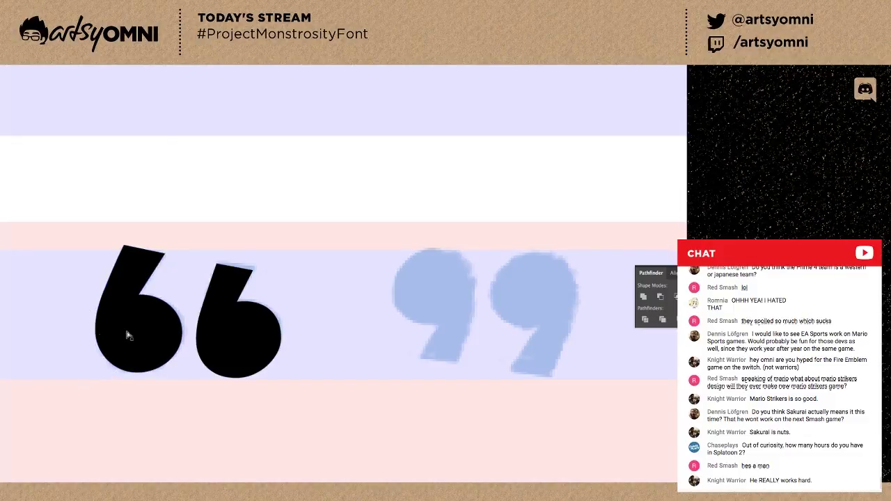
Inspect the notch and right-side anchor points on the bowl of the first opening quote mark.
{"action": "left_click", "coordinate": [159, 303]}
{"action": "left_click", "coordinate": [183, 333]}
{"action": "key", "text": "v"}
{"action": "key", "text": "a"}
{"action": "left_click", "coordinate": [183, 334]}
{"action": "left_click", "coordinate": [191, 284]}
{"action": "key", "text": "ctrl+minus"}
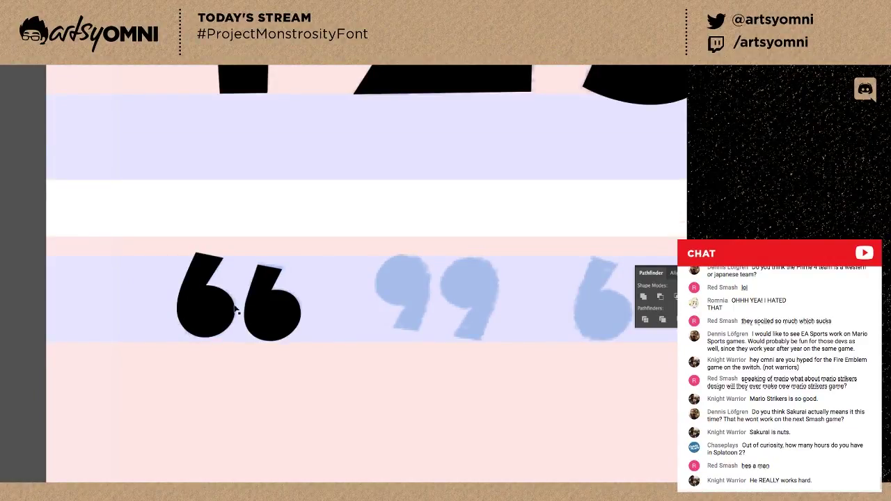
Adjust the rightmost anchor point of the second opening quote mark's bowl to smooth its outer curve.
{"action": "key", "text": "ctrl+plus"}
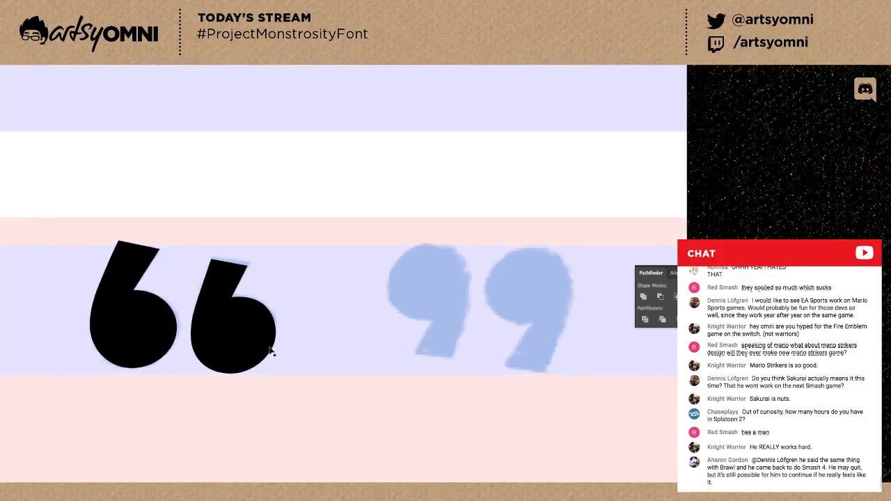
{"action": "left_click", "coordinate": [276, 343]}
{"action": "left_click", "coordinate": [274, 333]}
{"action": "left_click_drag", "start_coordinate": [276, 337], "coordinate": [277, 339]}
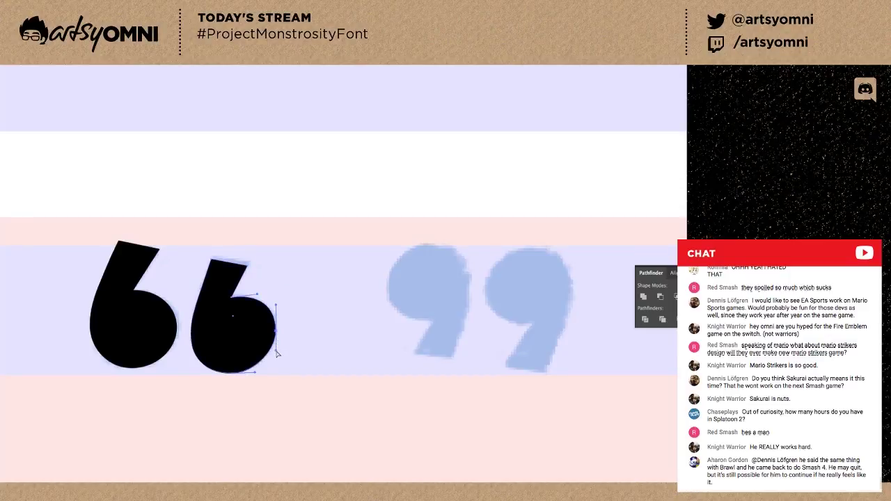
{"action": "left_click", "coordinate": [286, 356]}
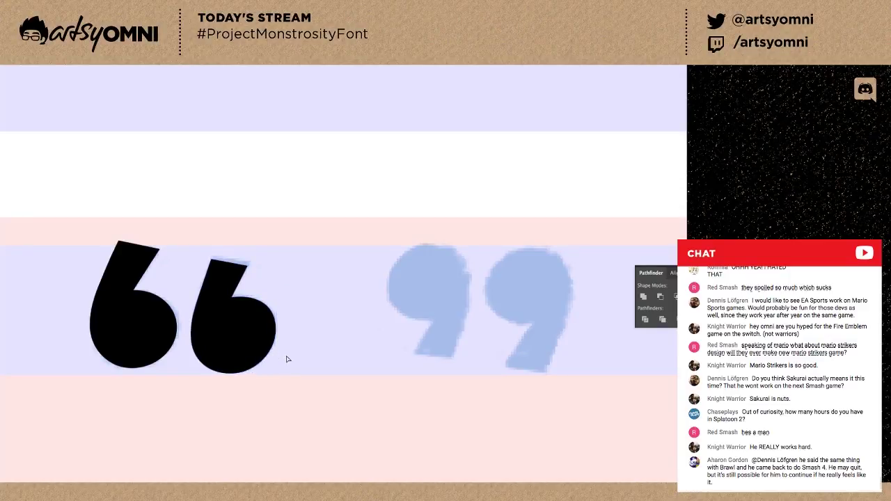
{"action": "left_click", "coordinate": [281, 355]}
{"action": "left_click", "coordinate": [285, 357]}
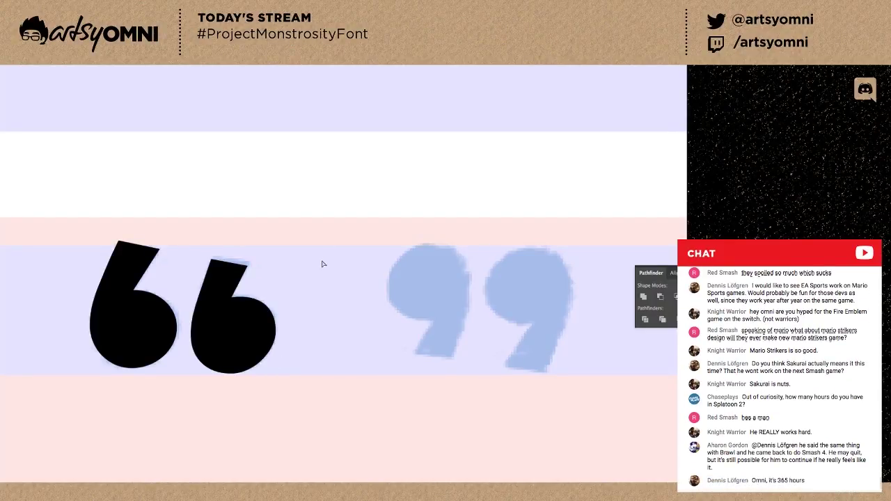
Review the pair of opening quote marks at a smaller scale alongside the numerals.
{"action": "left_click", "coordinate": [276, 330]}
{"action": "key", "text": "v"}
{"action": "left_click", "coordinate": [289, 364]}
{"action": "key", "text": "ctrl+minus"}
{"action": "key", "text": "ctrl+minus"}
{"action": "key", "text": "ctrl+minus"}
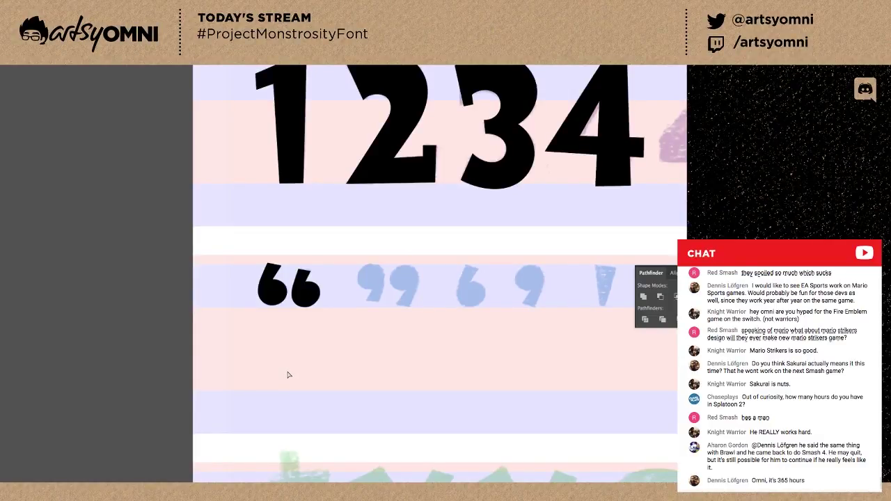
Raise the top edge of the second opening quote mark's stem slightly toward the sketch outline.
{"action": "key", "text": "ctrl+plus"}
{"action": "key", "text": "ctrl+plus"}
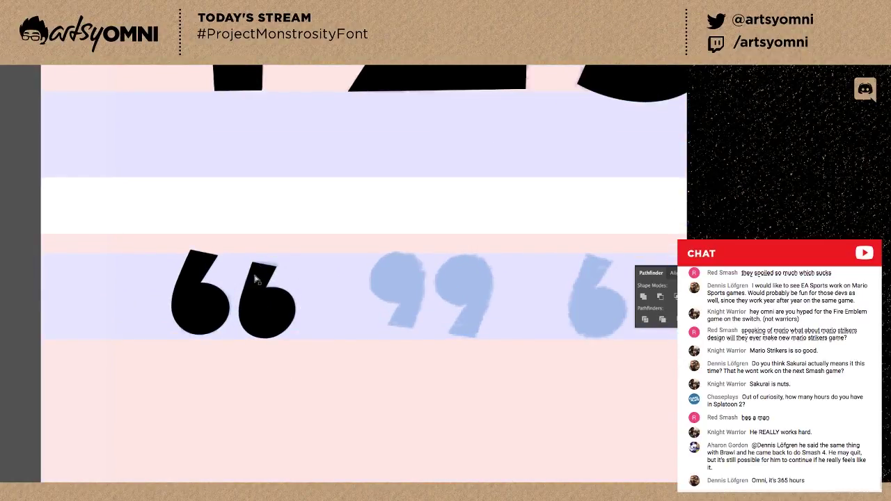
{"action": "left_click_drag", "start_coordinate": [259, 286], "coordinate": [271, 294]}
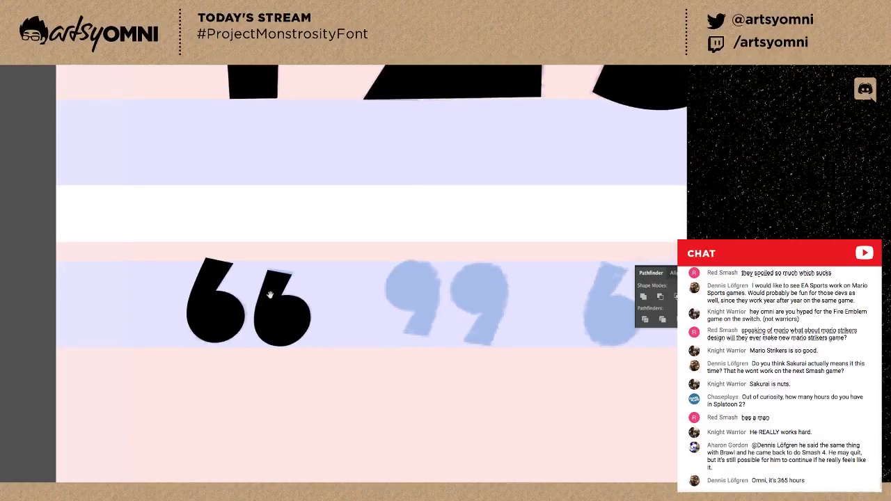
{"action": "key", "text": "ctrl+plus"}
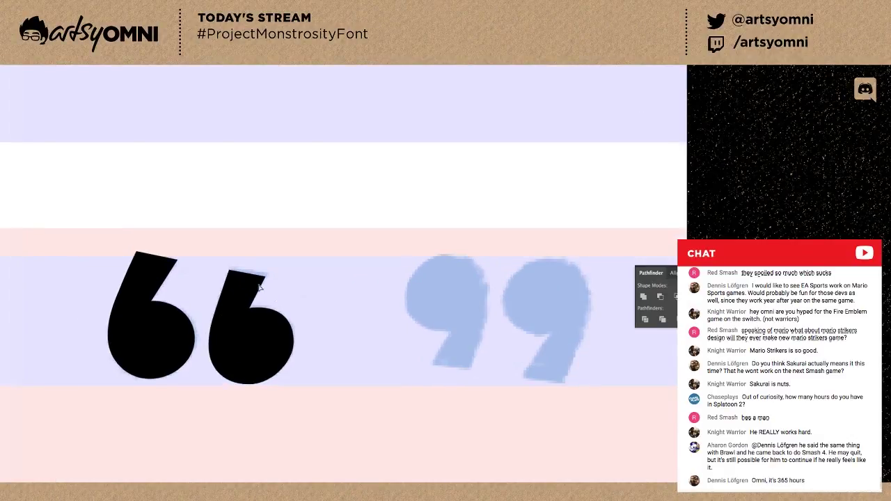
{"action": "left_click", "coordinate": [233, 277]}
{"action": "left_click", "coordinate": [279, 289]}
Nudge the first opening quote mark's notch point slightly down and left and reshape the adjoining bowl curve.
{"action": "left_click_drag", "start_coordinate": [152, 302], "coordinate": [153, 308]}
{"action": "key", "text": "ctrl+z"}
{"action": "left_click", "coordinate": [151, 302]}
{"action": "key", "text": "Down"}
{"action": "key", "text": "Down"}
{"action": "key", "text": "Left"}
{"action": "left_click_drag", "start_coordinate": [175, 302], "coordinate": [197, 314]}
Refine the right side and upper curve of the second opening quote mark's bowl, and deselect the shape.
{"action": "left_click", "coordinate": [295, 353]}
{"action": "left_click", "coordinate": [293, 342]}
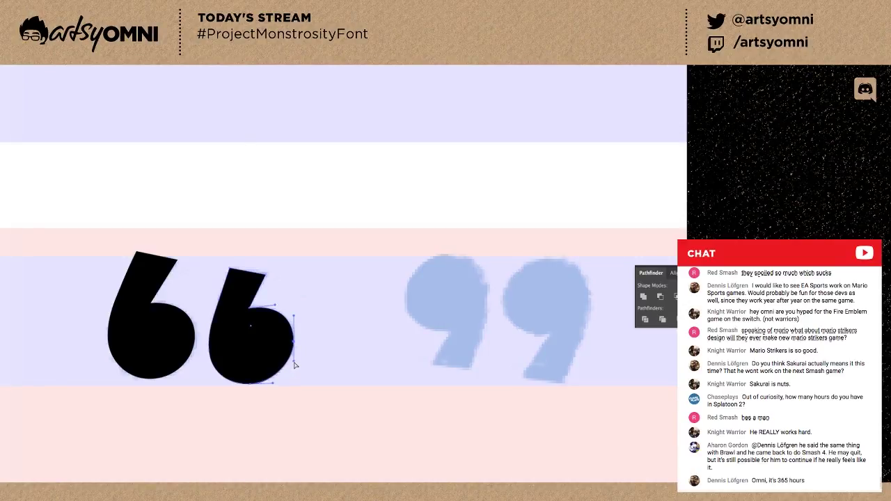
{"action": "left_click", "coordinate": [303, 361]}
{"action": "left_click", "coordinate": [249, 311]}
{"action": "left_click_drag", "start_coordinate": [249, 312], "coordinate": [276, 303]}
{"action": "left_click", "coordinate": [304, 315]}
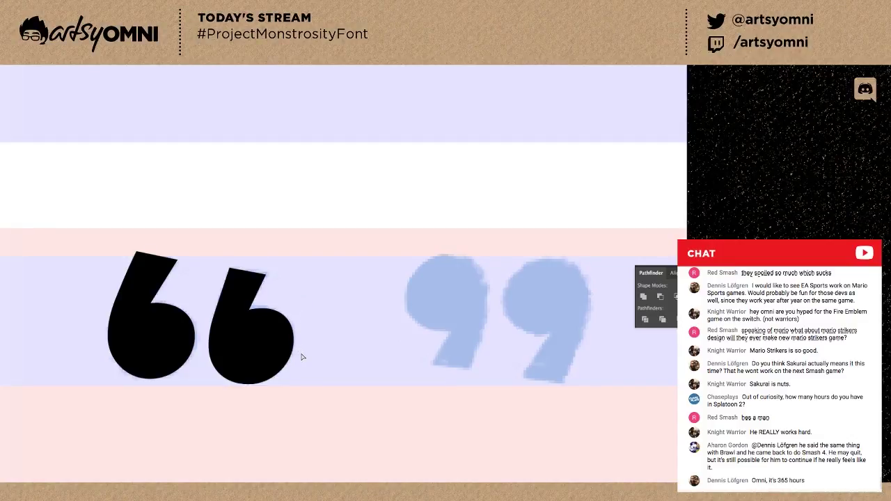
{"action": "key", "text": "ctrl+h"}
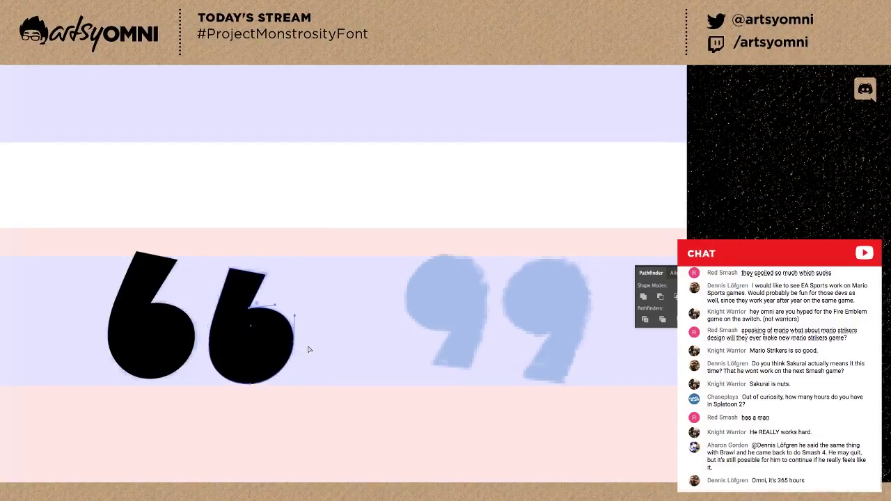
{"action": "key", "text": "v"}
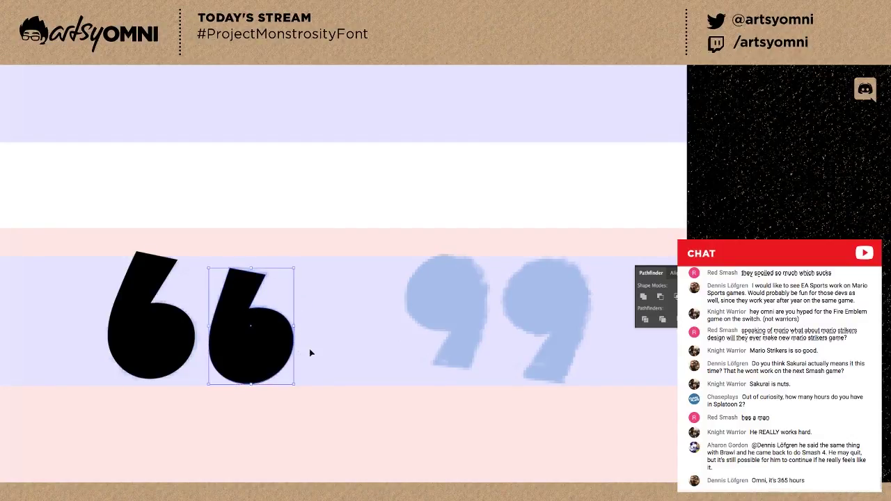
{"action": "left_click", "coordinate": [309, 353]}
Copy both opening quote marks together onto the closing double quotation mark sketch.
{"action": "scroll", "coordinate": [309, 362], "scroll_direction": "down", "scroll_amount": 3}
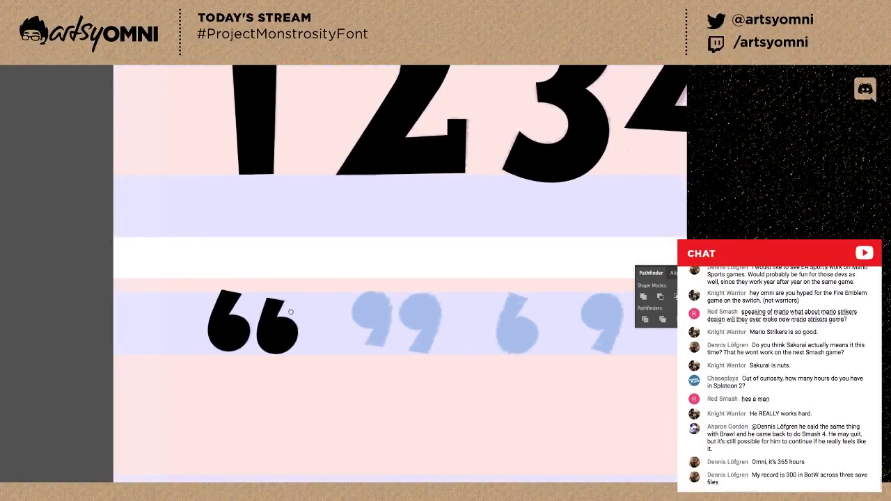
{"action": "left_click_drag", "start_coordinate": [307, 346], "coordinate": [290, 311]}
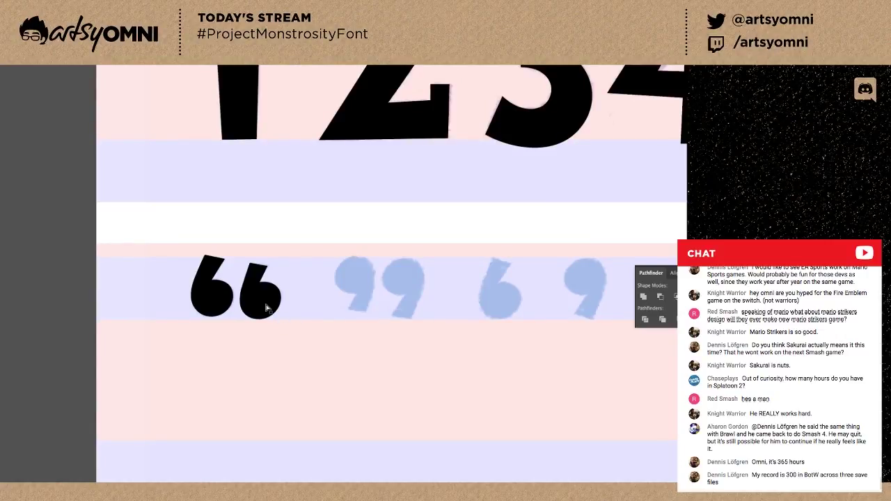
{"action": "left_click", "coordinate": [244, 313]}
{"action": "left_click", "coordinate": [224, 307], "text": "shift"}
{"action": "left_click_drag", "start_coordinate": [407, 321], "coordinate": [408, 322]}
Rotate the copied pair upside down and nudge it left to line up with the closing double quote sketch.
{"action": "key", "text": "r"}
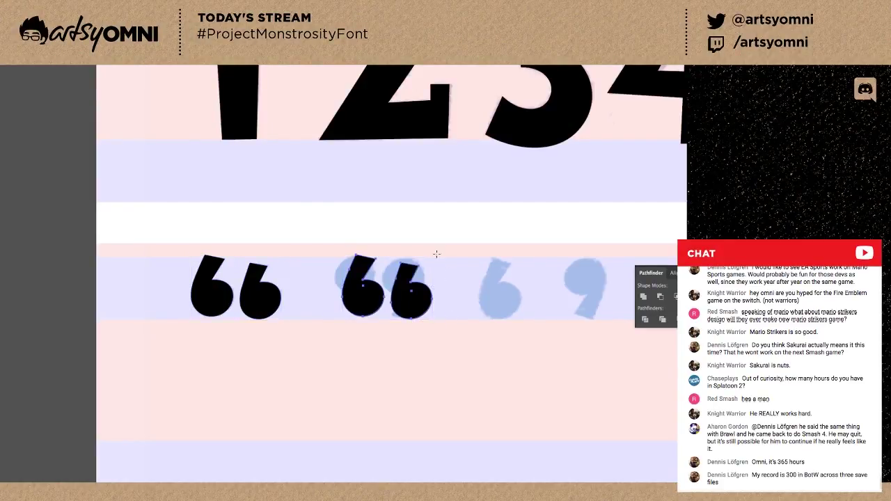
{"action": "left_click_drag", "start_coordinate": [359, 241], "coordinate": [352, 249]}
{"action": "key", "text": "v"}
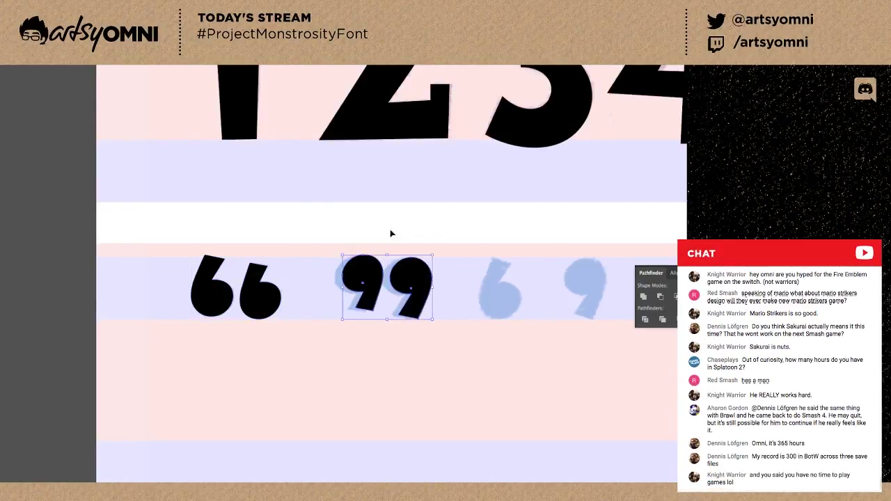
{"action": "key", "text": "Left"}
{"action": "key", "text": "Left"}
{"action": "key", "text": "Left"}
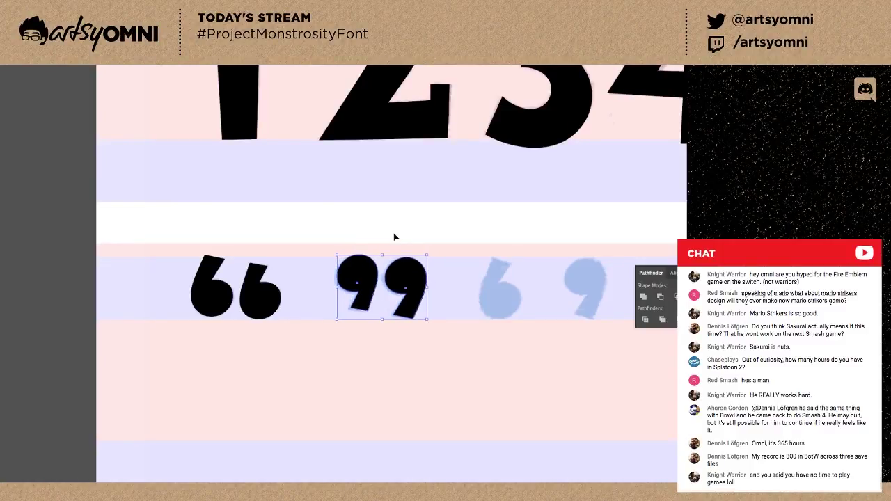
Examine how the closing double quote marks fit their sketch, along with the adjacent single quote sketches.
{"action": "key", "text": "ctrl+equal"}
{"action": "key", "text": "ctrl+equal"}
{"action": "key", "text": "ctrl+minus"}
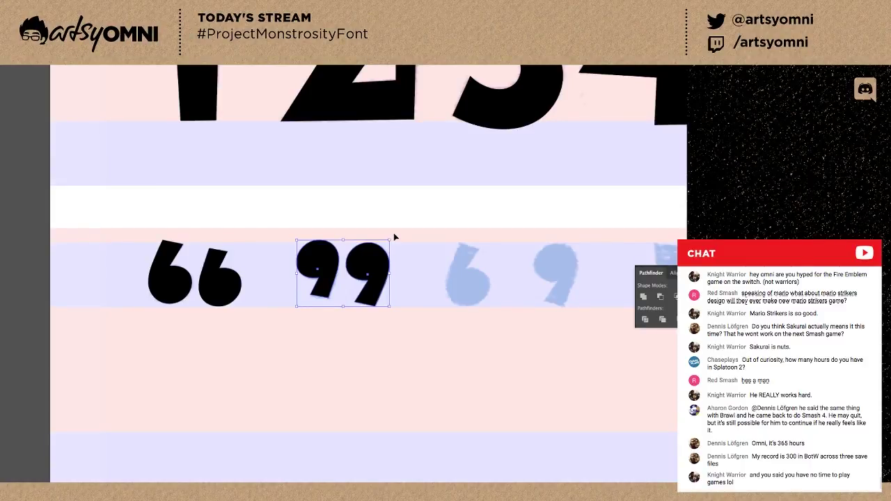
{"action": "key", "text": "ctrl+equal"}
{"action": "left_click_drag", "start_coordinate": [327, 374], "coordinate": [325, 378]}
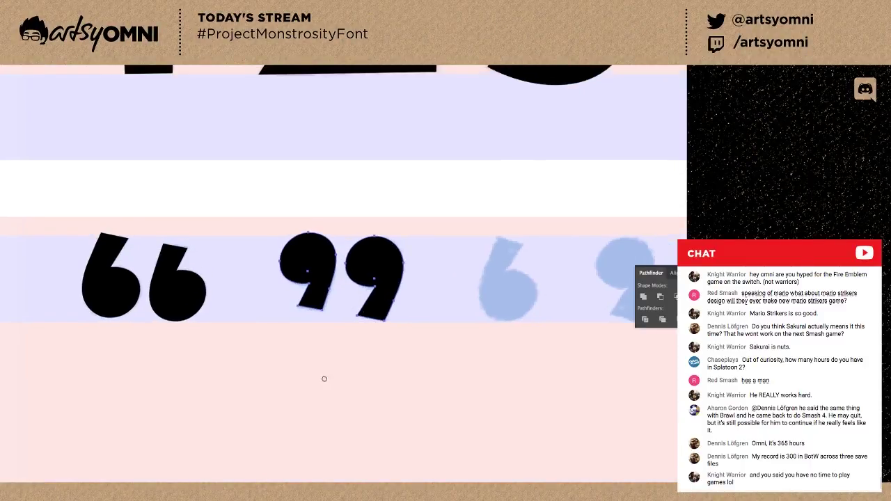
{"action": "scroll", "coordinate": [334, 397], "scroll_direction": "right", "scroll_amount": 3}
{"action": "scroll", "coordinate": [279, 403], "scroll_direction": "up", "scroll_amount": 1}
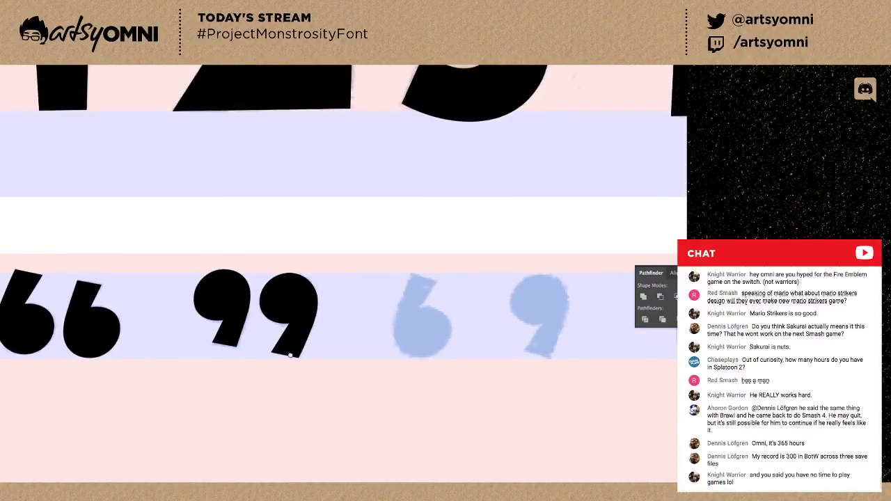
{"action": "left_click", "coordinate": [219, 307]}
{"action": "left_click", "coordinate": [282, 302], "text": "shift"}
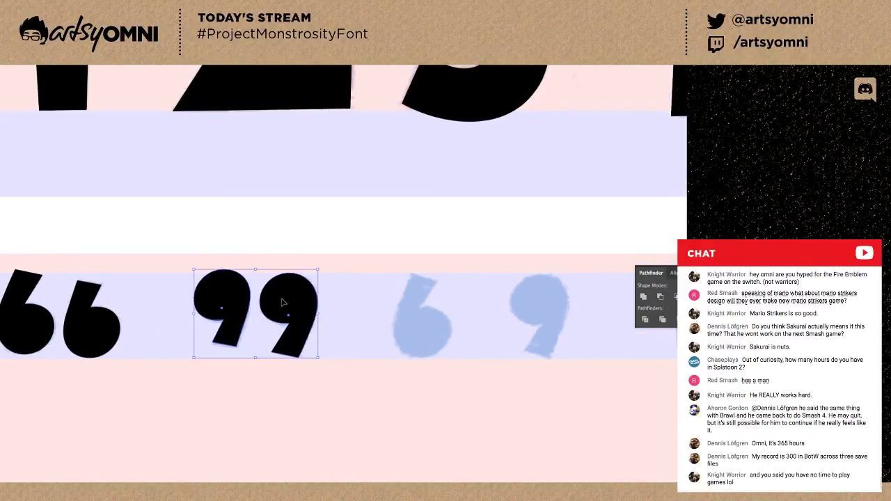
{"action": "left_click", "coordinate": [255, 386]}
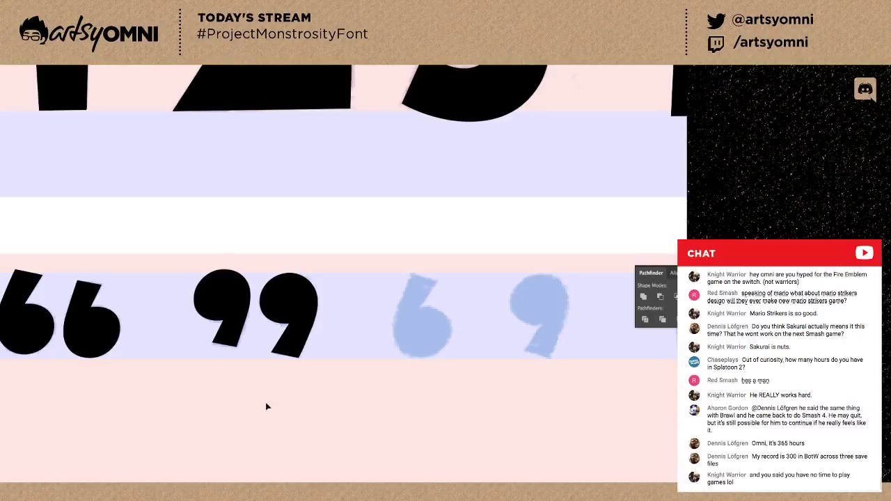
Copy the first opening double quote mark onto the opening single quote sketch and nudge it into alignment.
{"action": "key", "text": "ctrl+minus"}
{"action": "left_click", "coordinate": [123, 321]}
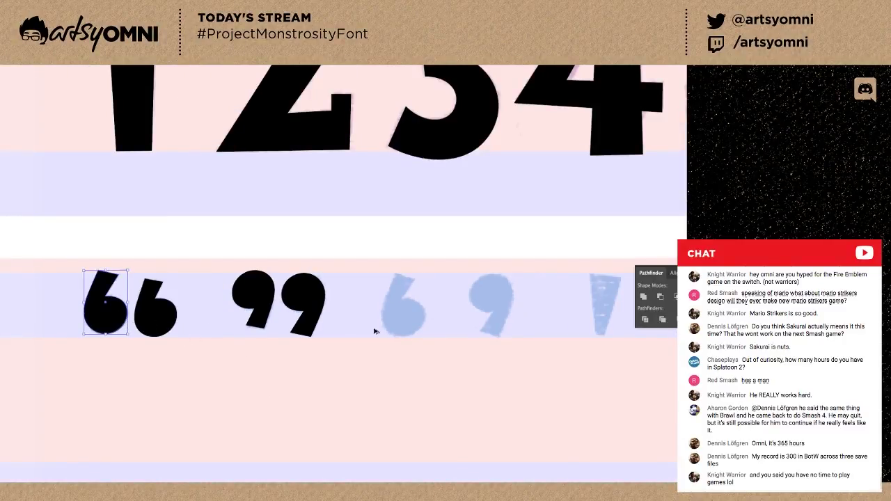
{"action": "left_click_drag", "start_coordinate": [407, 330], "coordinate": [406, 331]}
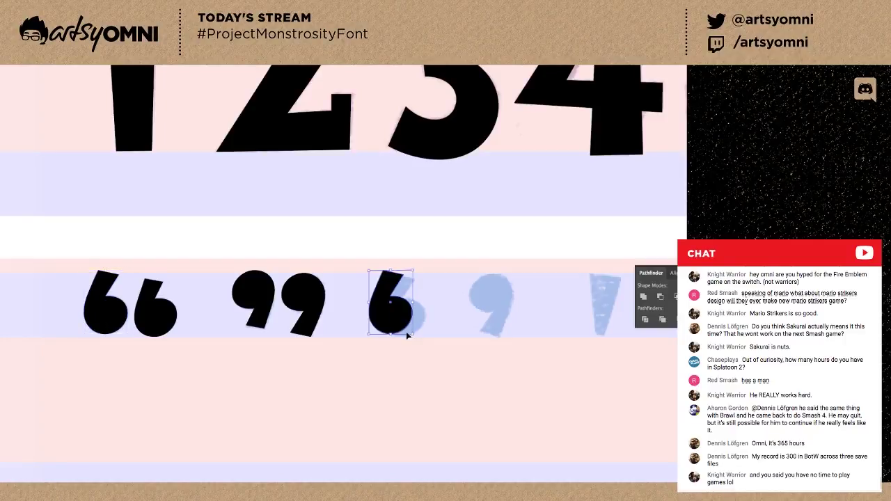
{"action": "key", "text": "shift+Right"}
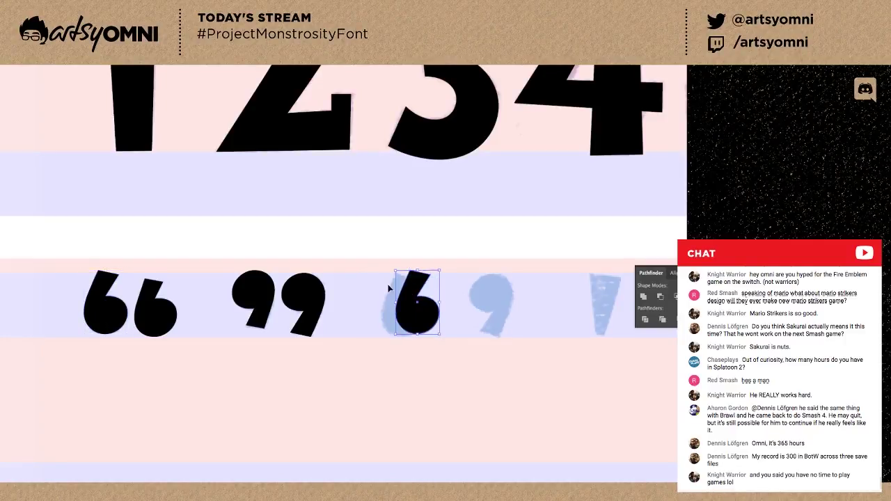
{"action": "key", "text": "Left"}
{"action": "key", "text": "Left"}
{"action": "key", "text": "Left"}
{"action": "key", "text": "Left"}
{"action": "key", "text": "Left"}
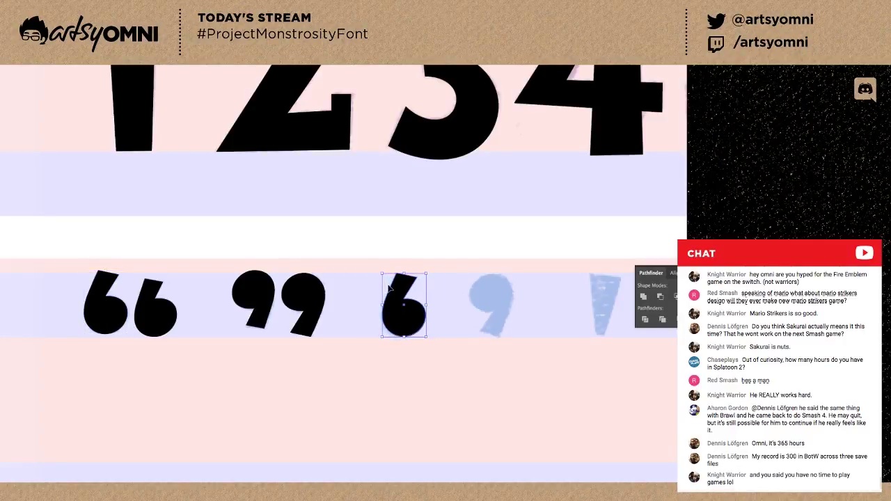
Duplicate the opening single quote, rotate the copy upside down, and move it onto the closing single quote sketch.
{"action": "key", "text": "alt+shift+Right"}
{"action": "key", "text": "r"}
{"action": "left_click_drag", "start_coordinate": [431, 305], "coordinate": [383, 359]}
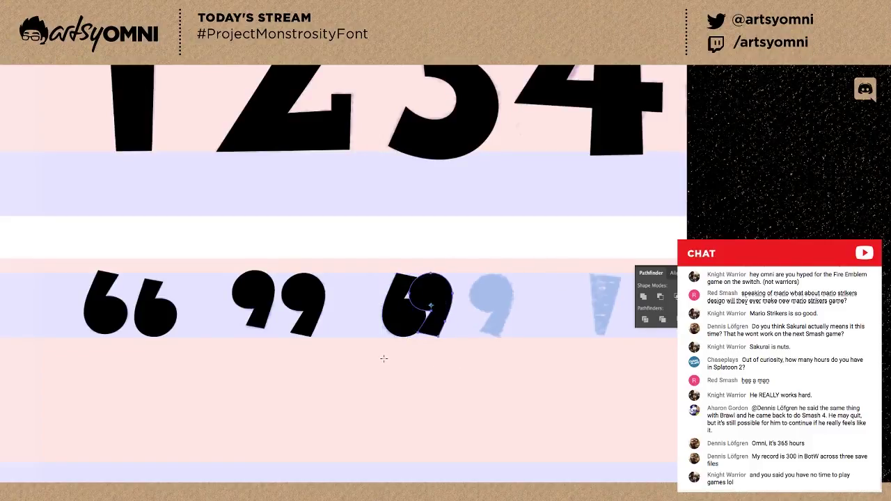
{"action": "key", "text": "shift+Right"}
{"action": "key", "text": "shift+Right"}
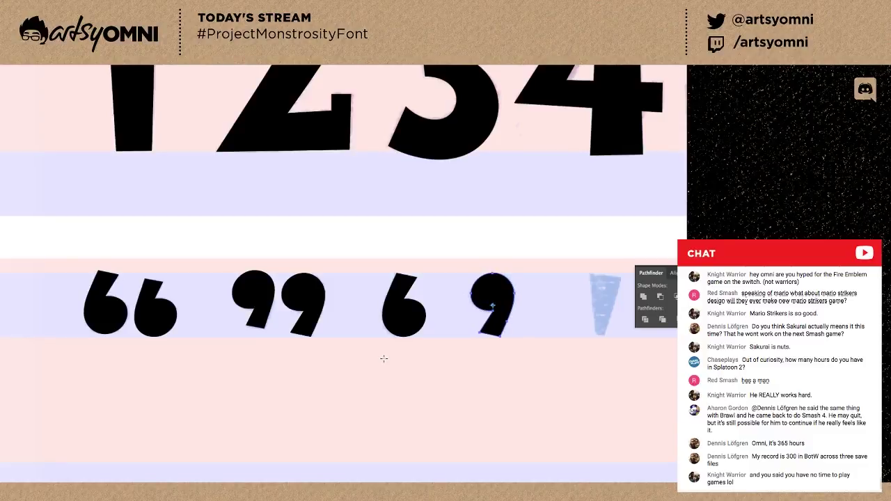
Trace the straight single quote sketch as a closed four-cornered wedge with the Pen tool.
{"action": "left_click_drag", "start_coordinate": [561, 366], "coordinate": [406, 370]}
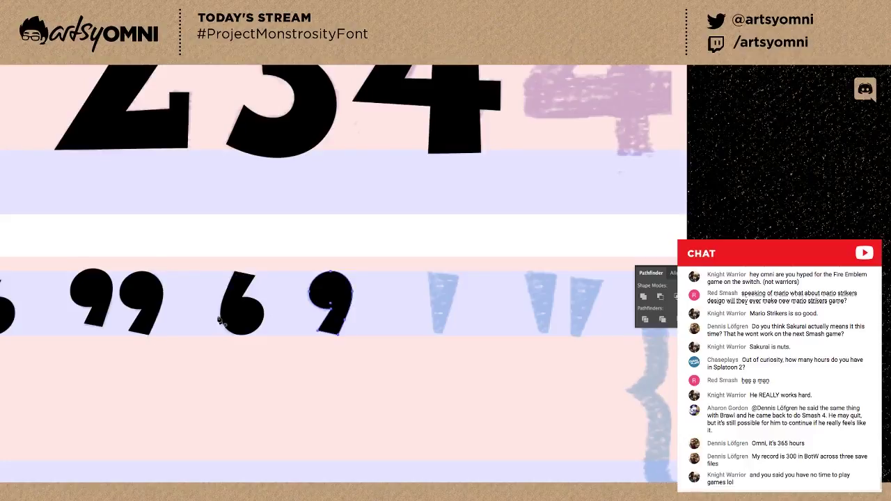
{"action": "left_click", "coordinate": [433, 336]}
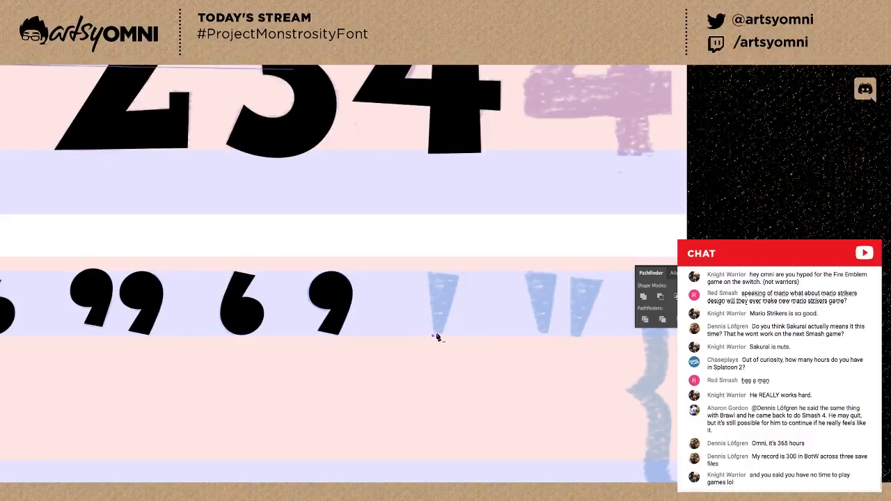
{"action": "left_click", "coordinate": [432, 333]}
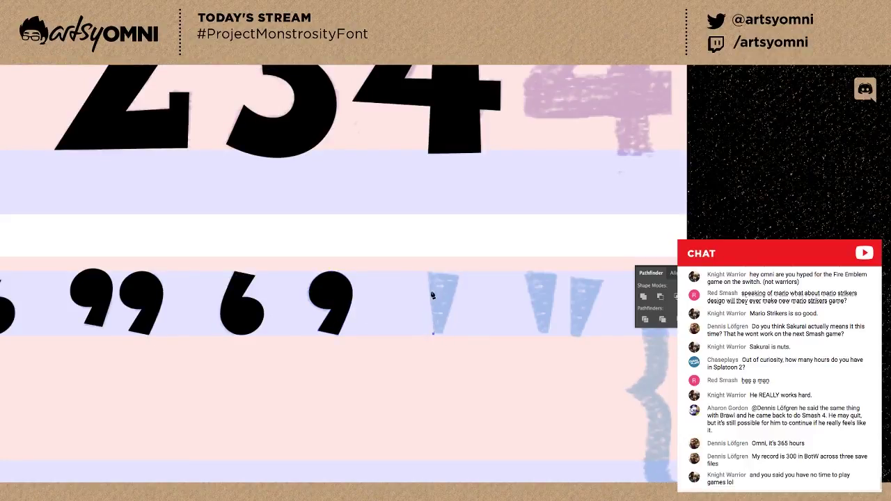
{"action": "left_click", "coordinate": [428, 273]}
{"action": "left_click", "coordinate": [458, 277]}
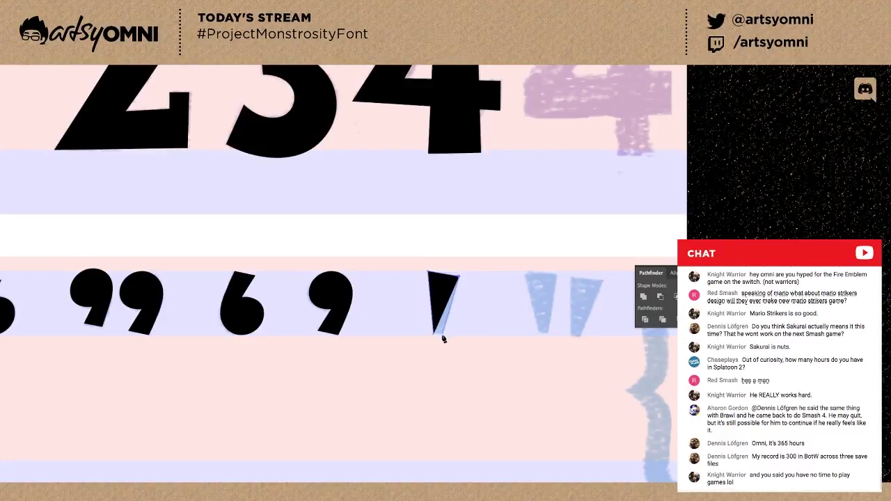
{"action": "left_click", "coordinate": [434, 334]}
Trace the first wedge of the straight double quote sketch as a closed four-cornered shape.
{"action": "left_click", "coordinate": [524, 274]}
{"action": "left_click", "coordinate": [541, 335]}
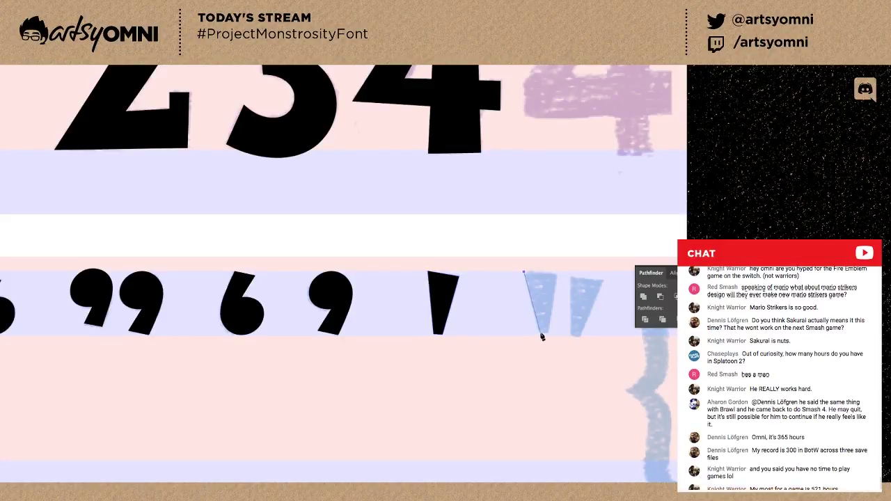
{"action": "left_click", "coordinate": [545, 335]}
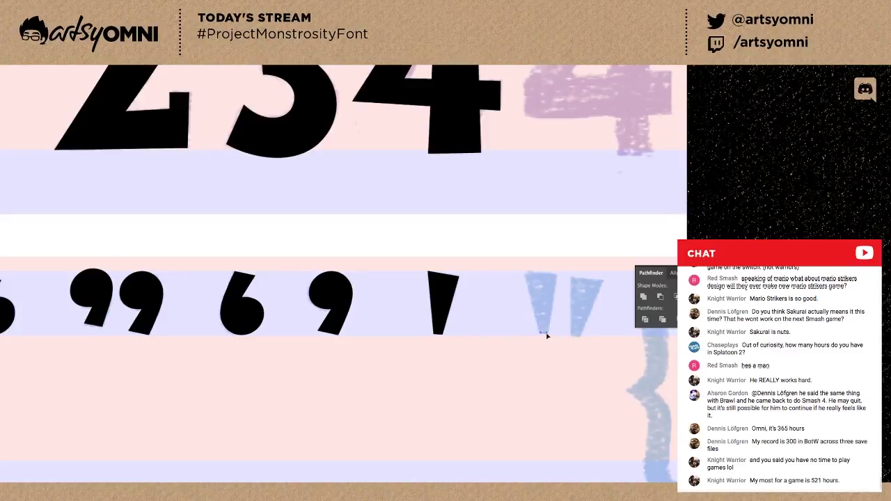
{"action": "left_click", "coordinate": [557, 274]}
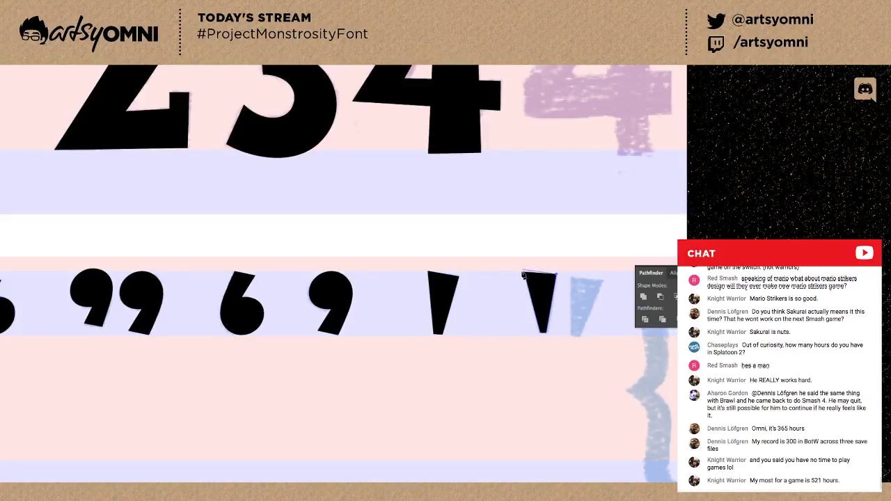
{"action": "left_click", "coordinate": [525, 273]}
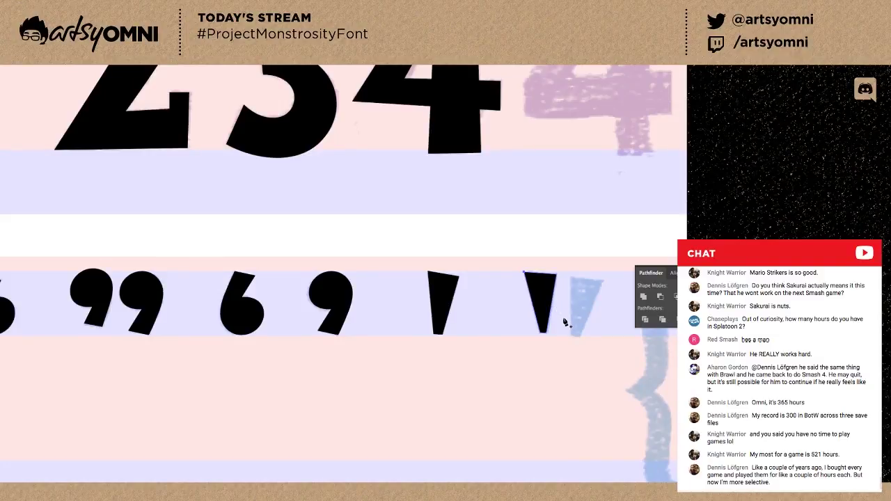
Trace the second wedge of the straight double quote sketch as a closed four-cornered shape.
{"action": "key", "text": "v"}
{"action": "left_click", "coordinate": [570, 337]}
{"action": "left_click", "coordinate": [570, 337]}
{"action": "left_click", "coordinate": [571, 277]}
{"action": "left_click", "coordinate": [603, 283]}
{"action": "left_click", "coordinate": [571, 338]}
Reposition the upper corner points of the straight double quote's first wedge to follow the sketch.
{"action": "key", "text": "a"}
{"action": "left_click", "coordinate": [556, 277]}
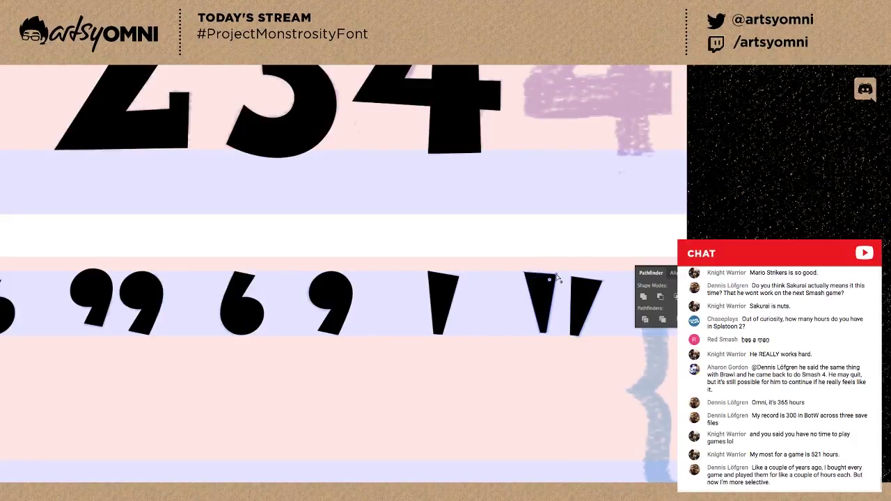
{"action": "left_click_drag", "start_coordinate": [556, 276], "coordinate": [526, 269]}
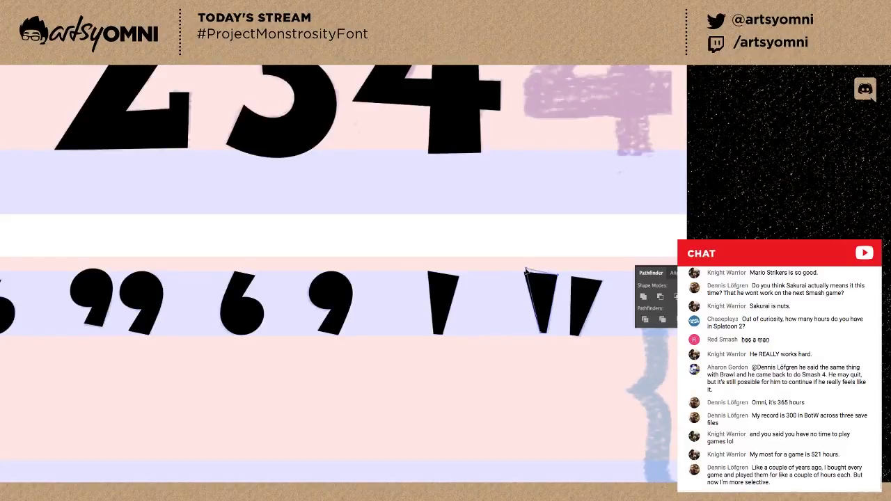
{"action": "left_click", "coordinate": [548, 341]}
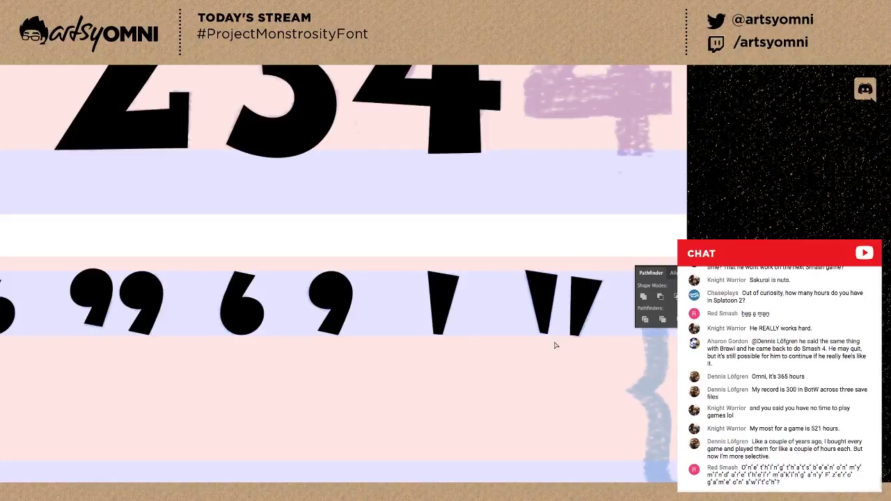
Adjust the lower corner points of the straight double quote's first wedge to widen and slightly raise its narrow end.
{"action": "key", "text": "a"}
{"action": "left_click", "coordinate": [550, 336]}
{"action": "key", "text": "ctrl+equal"}
{"action": "key", "text": "ctrl+equal"}
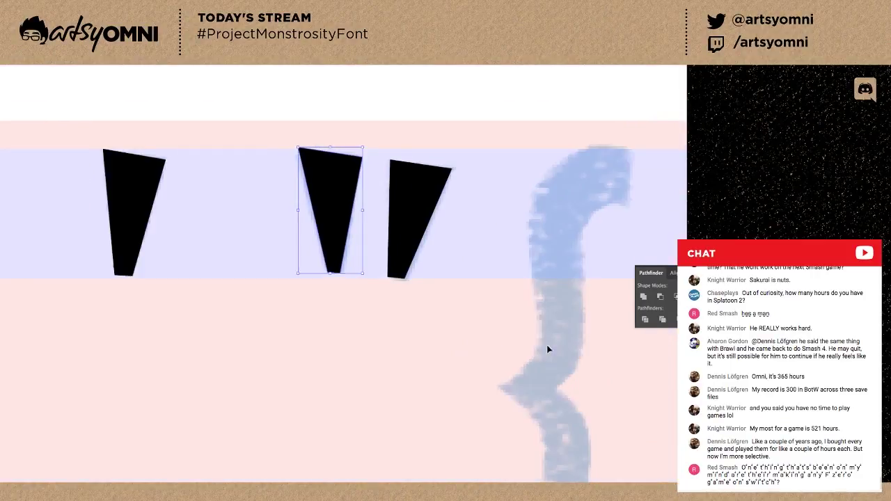
{"action": "left_click", "coordinate": [348, 287]}
{"action": "left_click_drag", "start_coordinate": [324, 267], "coordinate": [325, 267]}
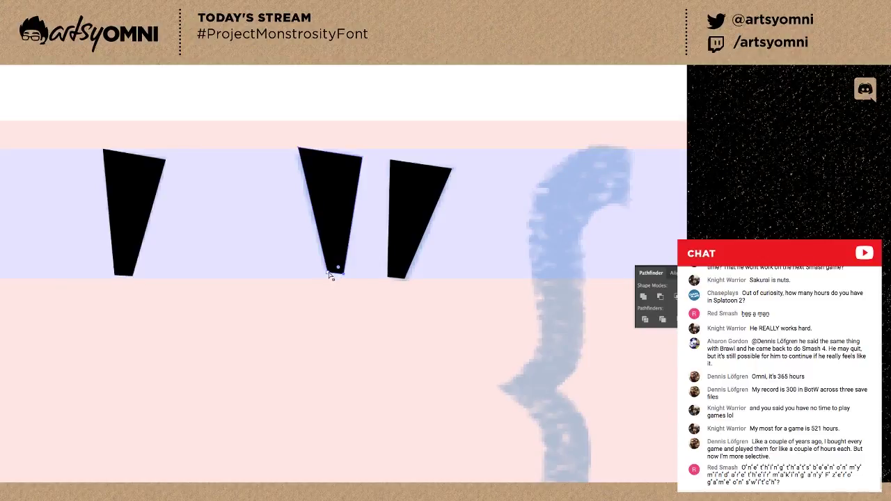
{"action": "left_click_drag", "start_coordinate": [344, 274], "coordinate": [343, 272]}
{"action": "left_click", "coordinate": [362, 158]}
{"action": "left_click_drag", "start_coordinate": [351, 297], "coordinate": [315, 267]}
Fine-tune the upper corner points of the straight double quote's first wedge and deselect it.
{"action": "left_click", "coordinate": [298, 149]}
{"action": "left_click_drag", "start_coordinate": [298, 148], "coordinate": [298, 149]}
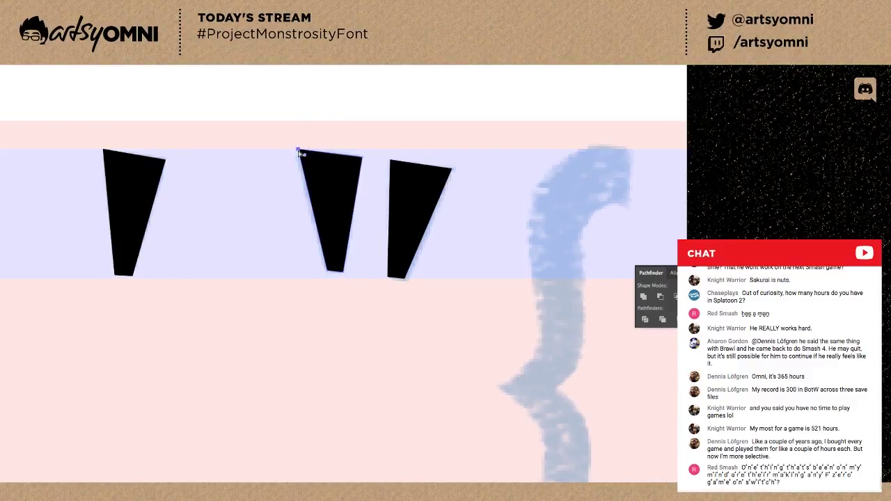
{"action": "left_click", "coordinate": [452, 172]}
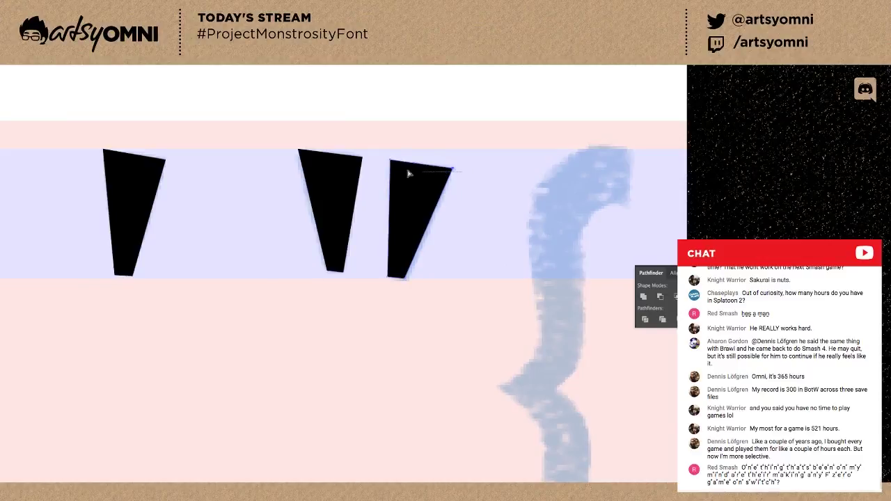
{"action": "left_click", "coordinate": [359, 160]}
{"action": "left_click_drag", "start_coordinate": [362, 158], "coordinate": [362, 157]}
{"action": "left_click", "coordinate": [374, 174]}
Draw the inner edge of the opening curly brace's upper half, from its top terminal down to the middle notch.
{"action": "key", "text": "ctrl+minus"}
{"action": "key", "text": "ctrl+minus"}
{"action": "key", "text": "ctrl+minus"}
{"action": "key", "text": "ctrl+minus"}
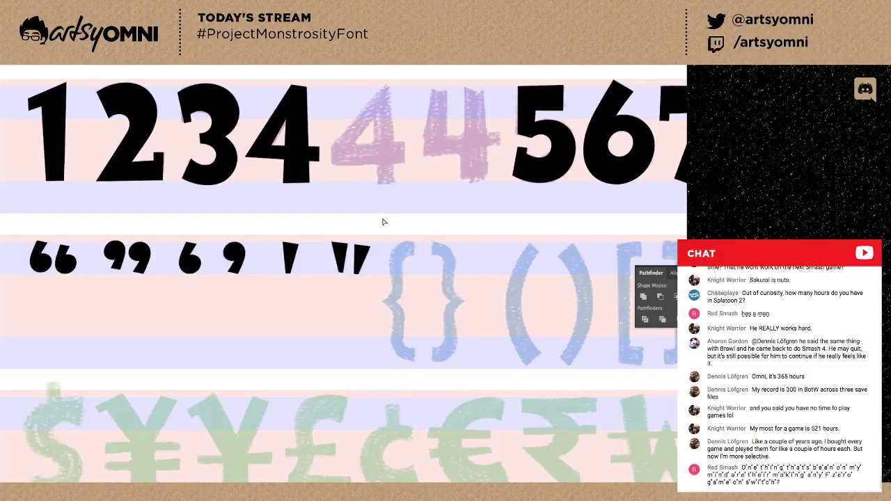
{"action": "key", "text": "ctrl+plus"}
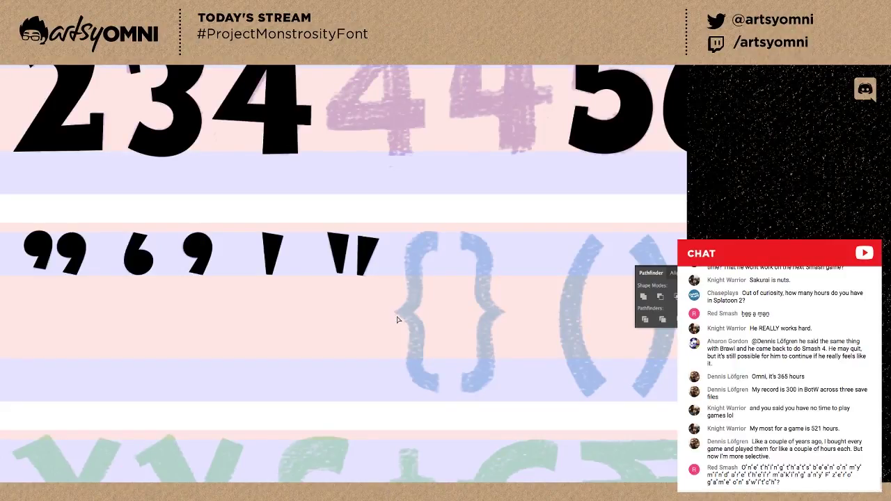
{"action": "key", "text": "ctrl+plus"}
{"action": "left_click_drag", "start_coordinate": [416, 361], "coordinate": [307, 304]}
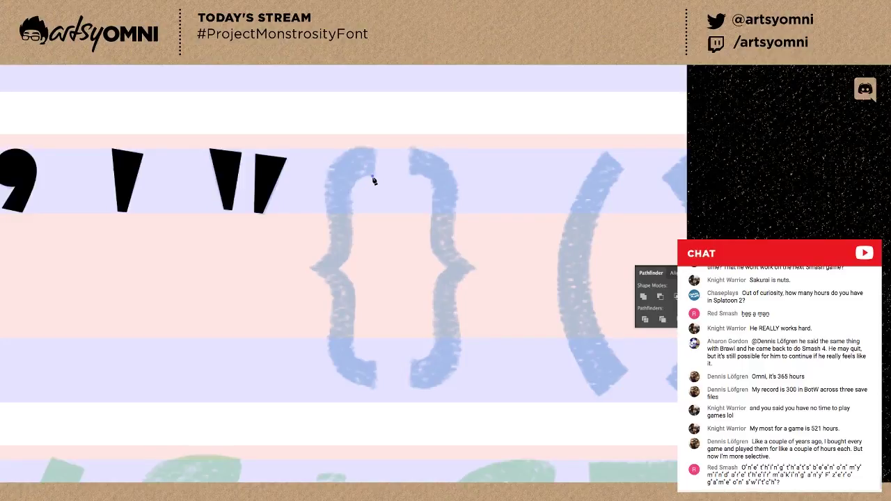
{"action": "left_click_drag", "start_coordinate": [363, 176], "coordinate": [351, 217]}
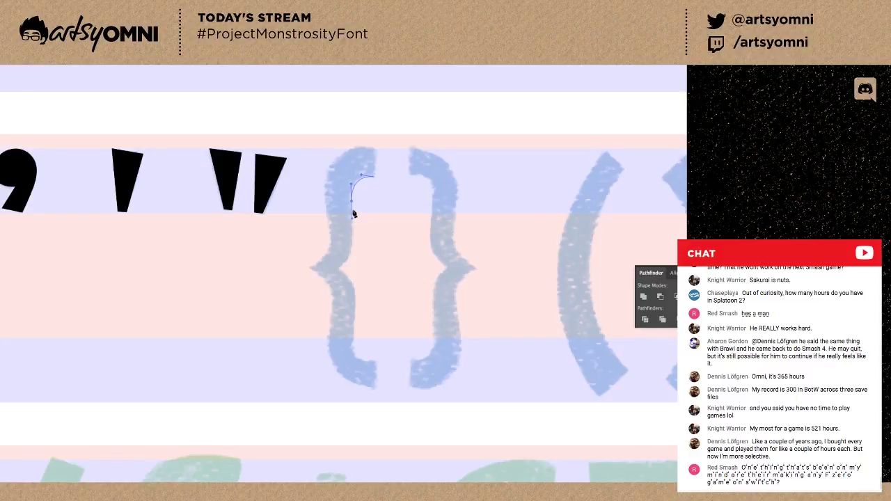
{"action": "left_click", "coordinate": [353, 249], "text": "ctrl"}
{"action": "left_click", "coordinate": [353, 249]}
{"action": "left_click_drag", "start_coordinate": [353, 252], "coordinate": [341, 271]}
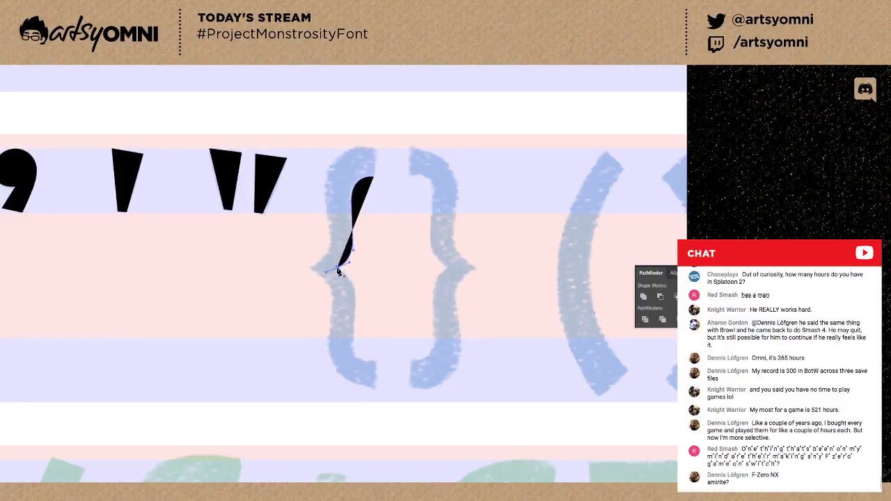
Continue the opening curly brace's inner edge from the middle notch down to the bottom terminal.
{"action": "left_click_drag", "start_coordinate": [341, 271], "coordinate": [351, 274]}
{"action": "key", "text": "p"}
{"action": "left_click_drag", "start_coordinate": [354, 292], "coordinate": [354, 307]}
{"action": "left_click_drag", "start_coordinate": [353, 341], "coordinate": [389, 362]}
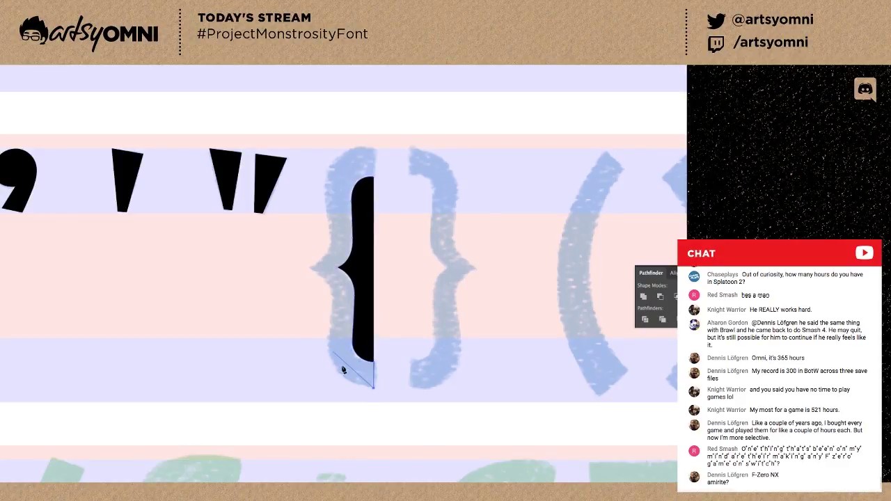
Trace the opening curly brace's bottom terminal and lower outer edge up to the pointed middle tip.
{"action": "left_click", "coordinate": [374, 388]}
{"action": "left_click_drag", "start_coordinate": [348, 388], "coordinate": [346, 386]}
{"action": "left_click_drag", "start_coordinate": [330, 338], "coordinate": [330, 289]}
{"action": "key", "text": "ctrl+z"}
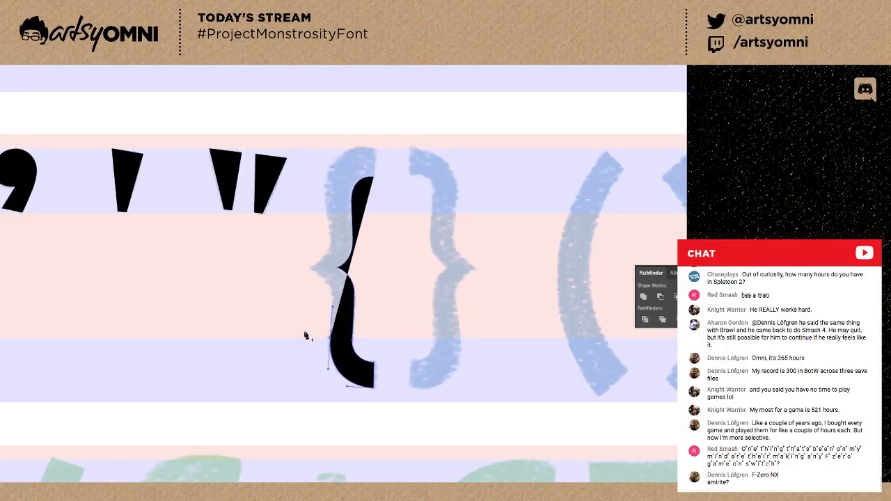
{"action": "left_click_drag", "start_coordinate": [331, 338], "coordinate": [331, 323]}
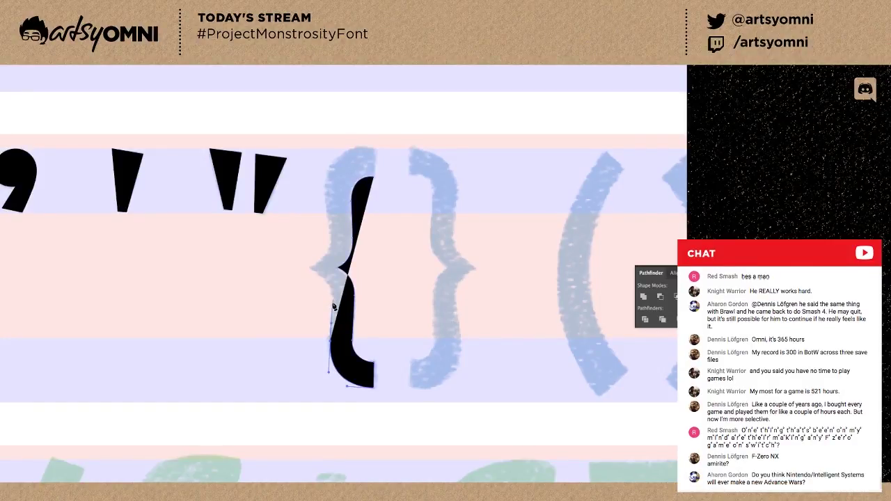
{"action": "left_click_drag", "start_coordinate": [332, 304], "coordinate": [333, 290]}
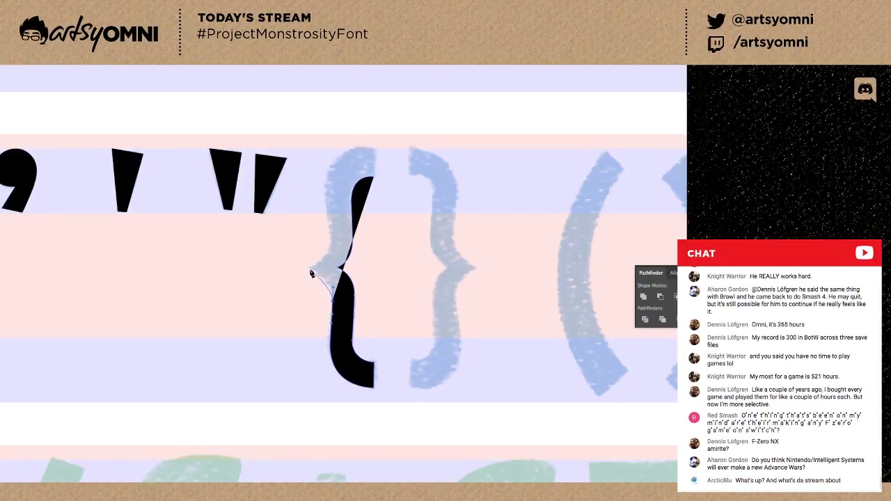
{"action": "left_click_drag", "start_coordinate": [311, 269], "coordinate": [295, 264]}
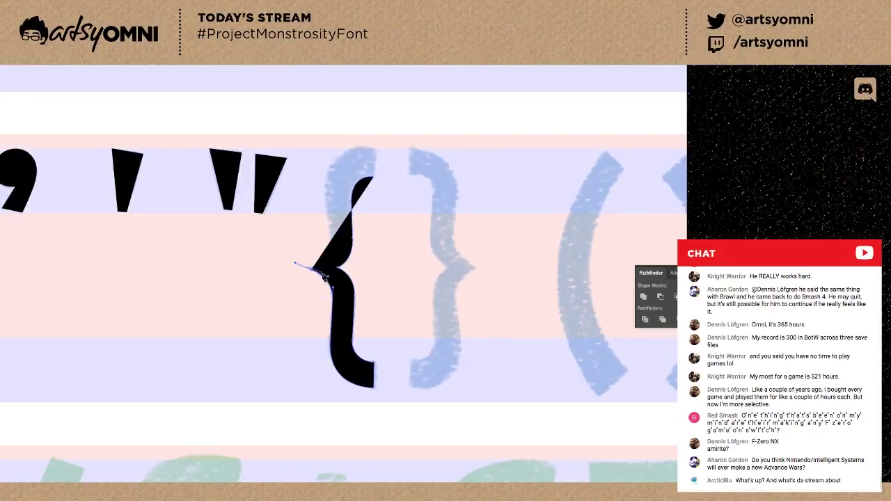
Trace the upper outer edge of the opening curly brace from the middle tip to the top terminal and close the shape.
{"action": "left_click", "coordinate": [326, 270]}
{"action": "left_click_drag", "start_coordinate": [332, 243], "coordinate": [374, 148]}
{"action": "left_click", "coordinate": [331, 234]}
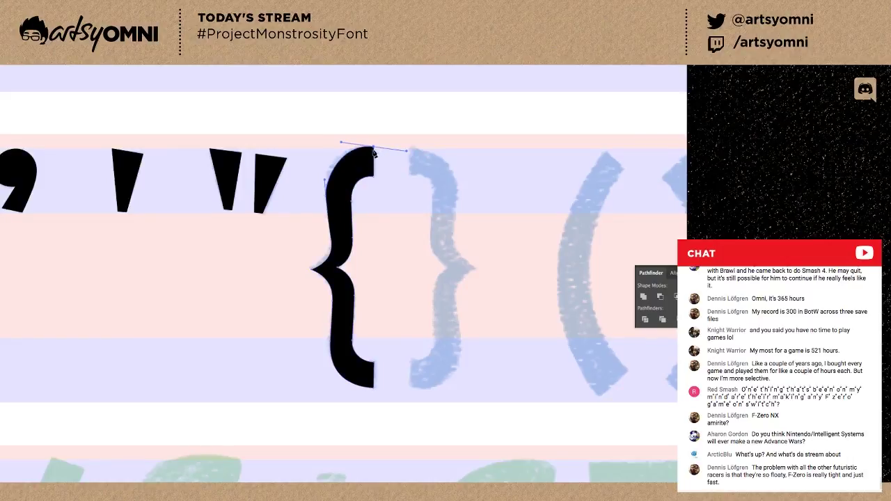
{"action": "left_click", "coordinate": [374, 177]}
Refine the outer curve of the opening curly brace's upper half to follow the sketch.
{"action": "key", "text": "a"}
{"action": "left_click_drag", "start_coordinate": [335, 176], "coordinate": [333, 168]}
{"action": "left_click", "coordinate": [369, 226]}
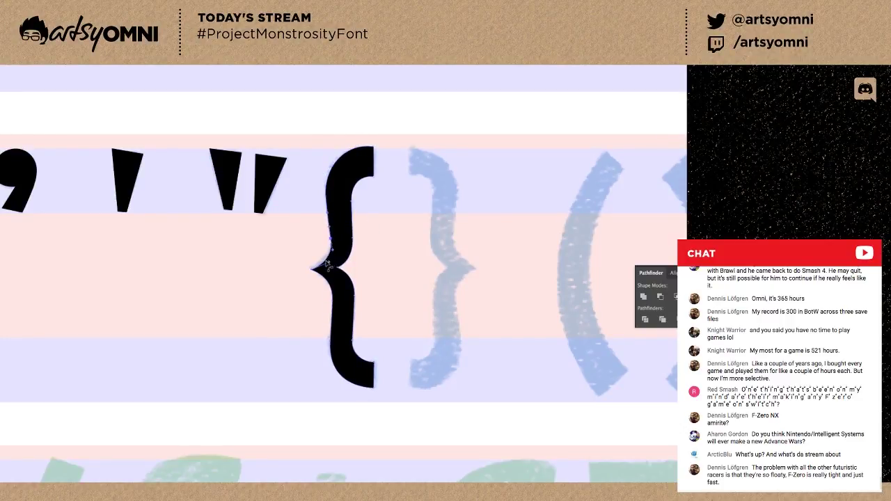
Refine the opening curly brace's pointed middle tip and the curves running into it to follow the sketch.
{"action": "left_click_drag", "start_coordinate": [311, 269], "coordinate": [309, 268]}
{"action": "left_click", "coordinate": [369, 278]}
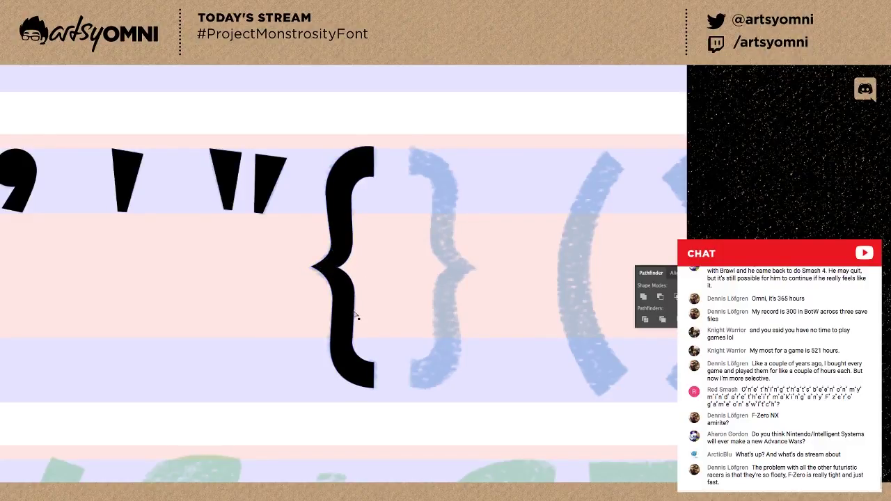
{"action": "left_click", "coordinate": [333, 302]}
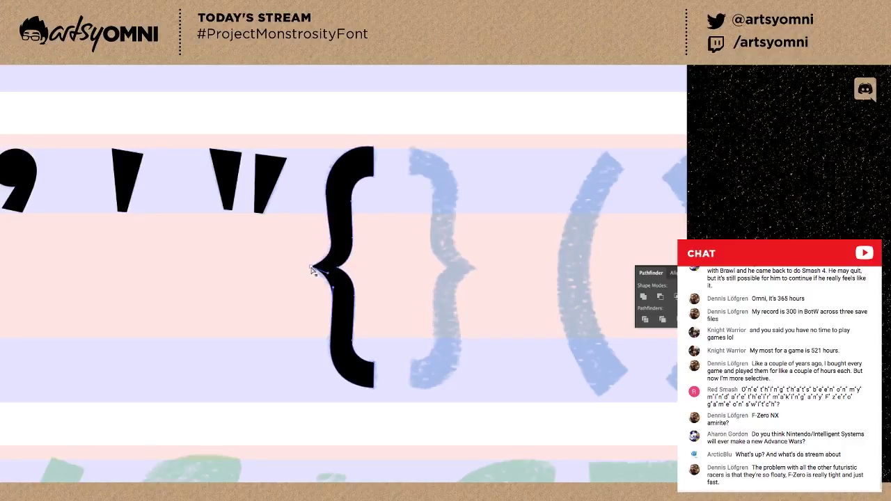
{"action": "left_click", "coordinate": [331, 341]}
{"action": "left_click", "coordinate": [368, 335]}
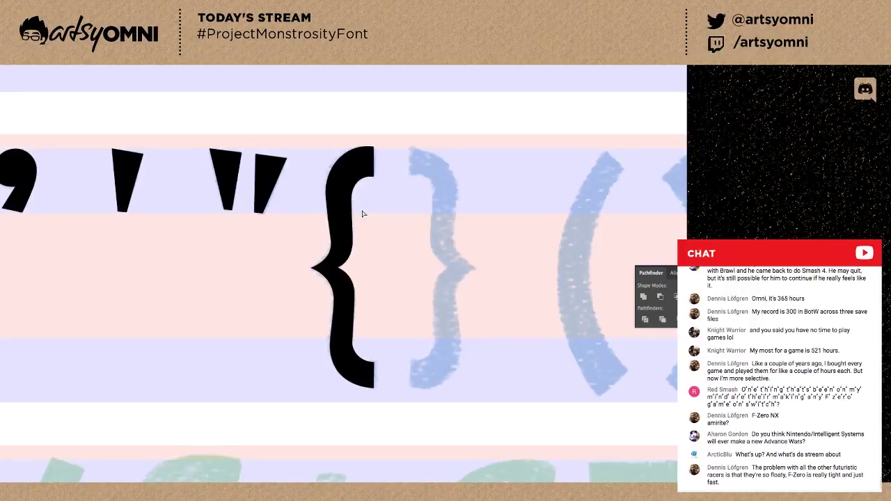
{"action": "left_click", "coordinate": [330, 239]}
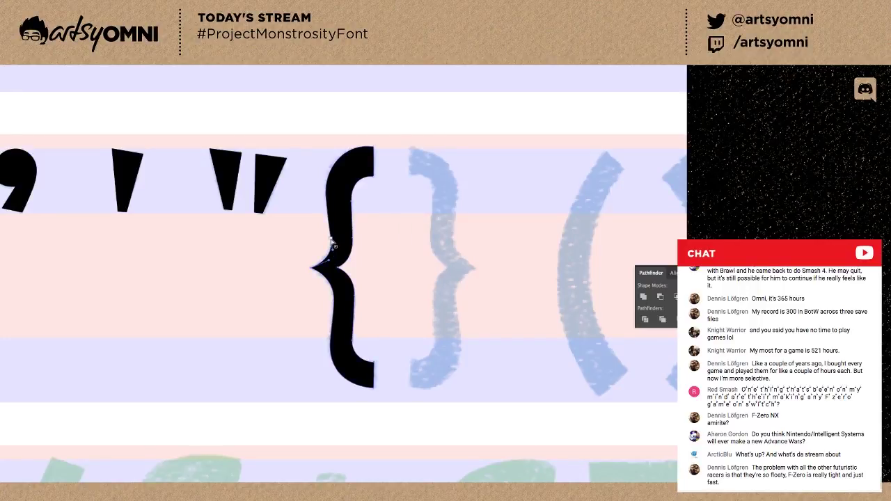
{"action": "left_click_drag", "start_coordinate": [363, 234], "coordinate": [322, 254]}
Extend the lower end of the opening curly brace's bottom terminal slightly downward.
{"action": "left_click", "coordinate": [373, 310]}
{"action": "left_click", "coordinate": [374, 392]}
{"action": "left_click", "coordinate": [375, 363]}
{"action": "left_click", "coordinate": [379, 344]}
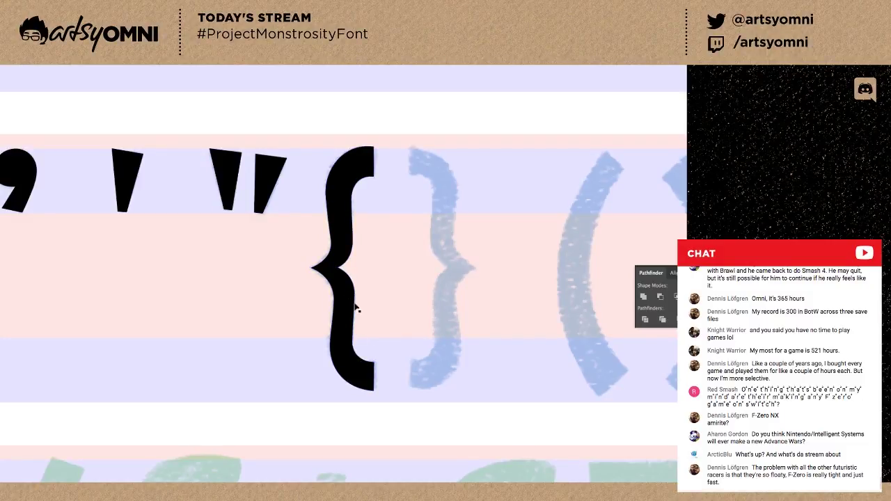
Place a horizontally mirrored copy of the opening curly brace over the closing brace sketch.
{"action": "left_click_drag", "start_coordinate": [348, 310], "coordinate": [404, 309]}
{"action": "left_click_drag", "start_coordinate": [447, 201], "coordinate": [416, 370]}
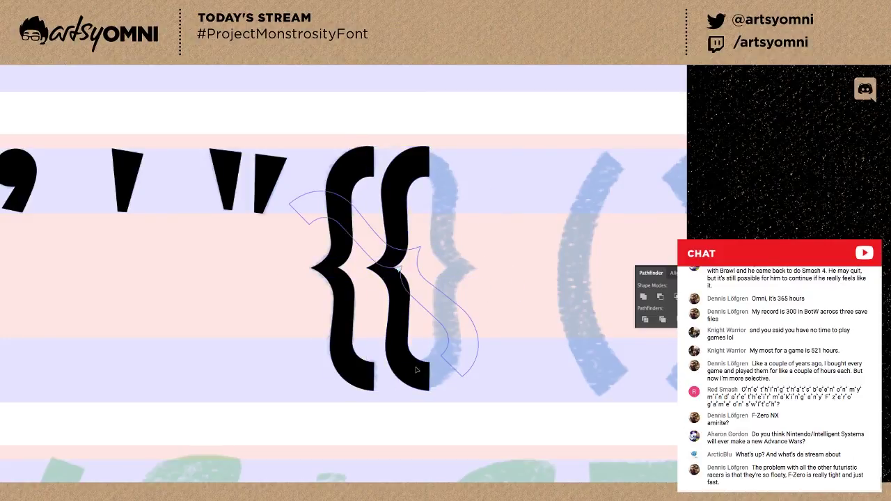
{"action": "left_click_drag", "start_coordinate": [368, 397], "coordinate": [344, 382]}
{"action": "key", "text": "v"}
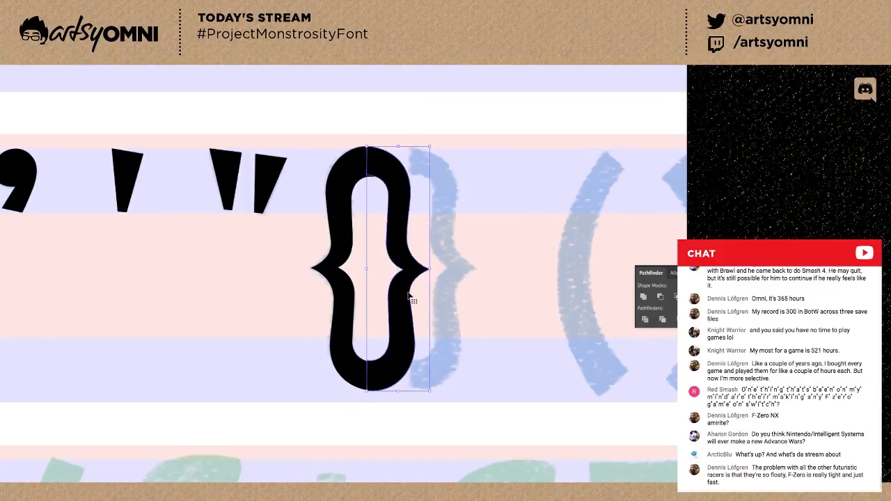
{"action": "left_click_drag", "start_coordinate": [448, 288], "coordinate": [450, 291]}
{"action": "left_click", "coordinate": [489, 275]}
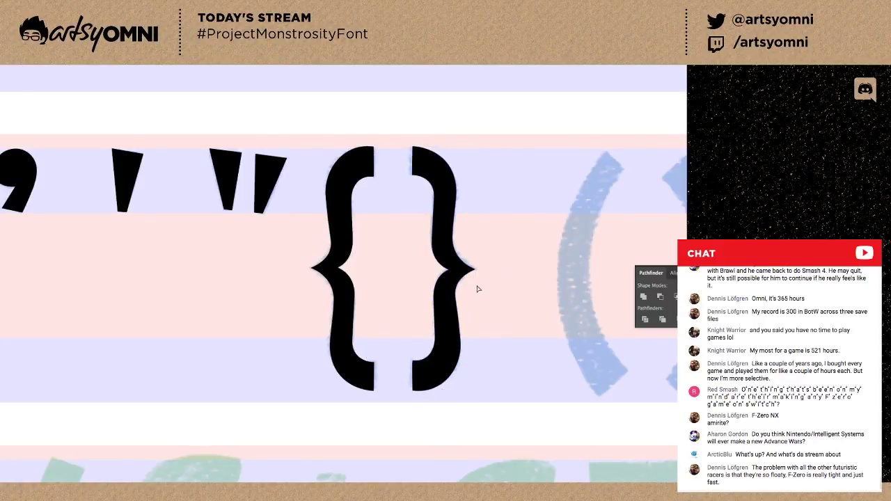
{"action": "key", "text": "ctrl+minus"}
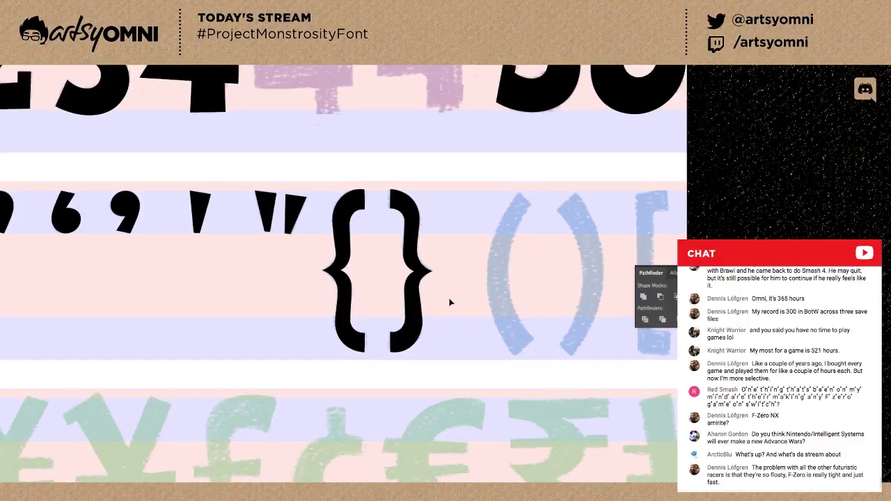
Shorten the opening curly brace's pointed middle tip by moving it slightly inward and adjusting its adjoining points.
{"action": "key", "text": "super+equal"}
{"action": "left_click_drag", "start_coordinate": [394, 296], "coordinate": [383, 297]}
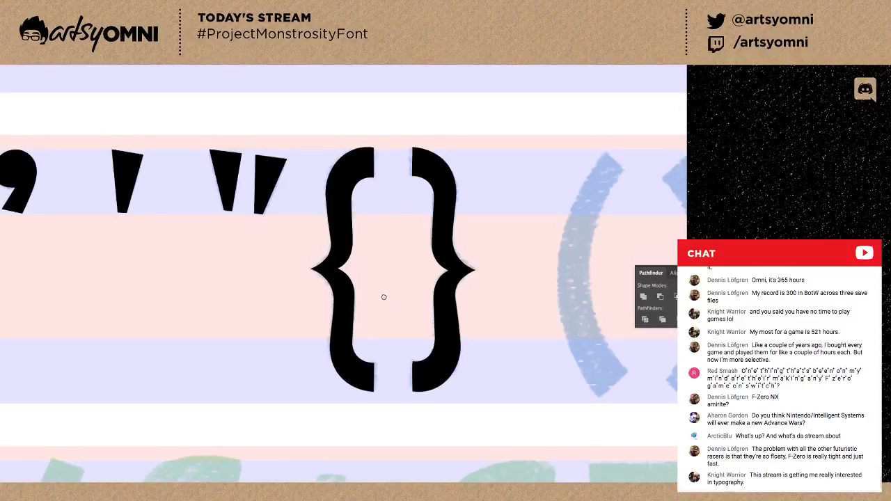
{"action": "left_click", "coordinate": [299, 271]}
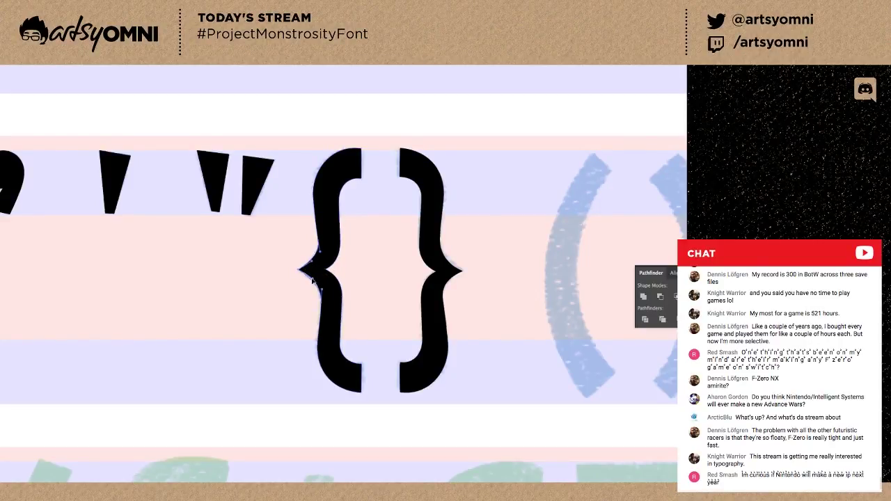
{"action": "left_click", "coordinate": [299, 270]}
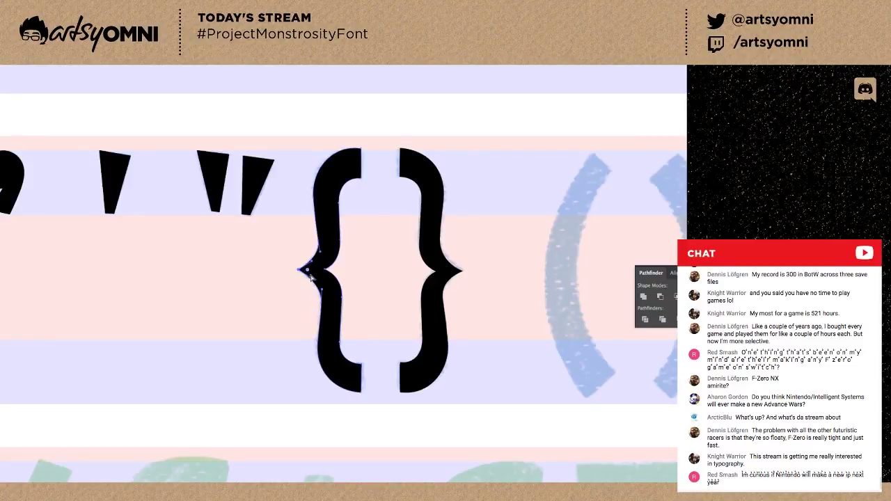
{"action": "key", "text": "Left"}
{"action": "key", "text": "Right"}
{"action": "left_click_drag", "start_coordinate": [318, 263], "coordinate": [319, 281]}
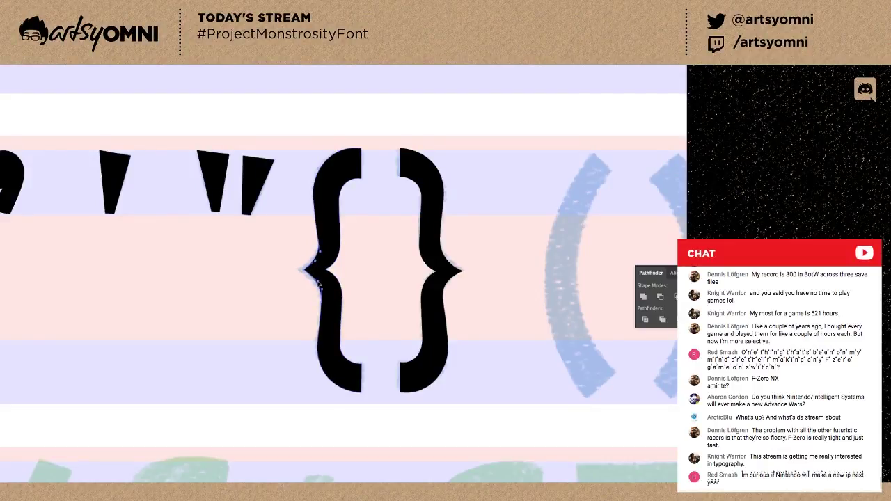
Replace the closing curly brace with a fresh mirrored copy of the revised opening brace.
{"action": "left_click", "coordinate": [426, 242]}
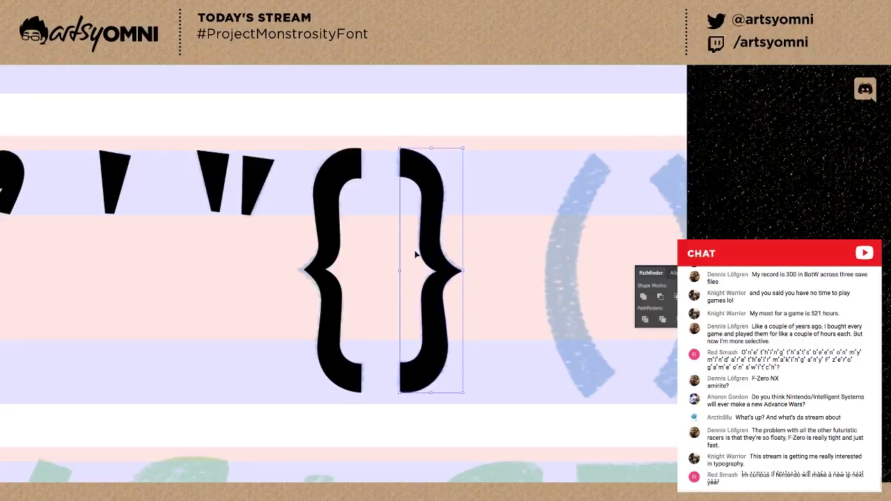
{"action": "key", "text": "Delete"}
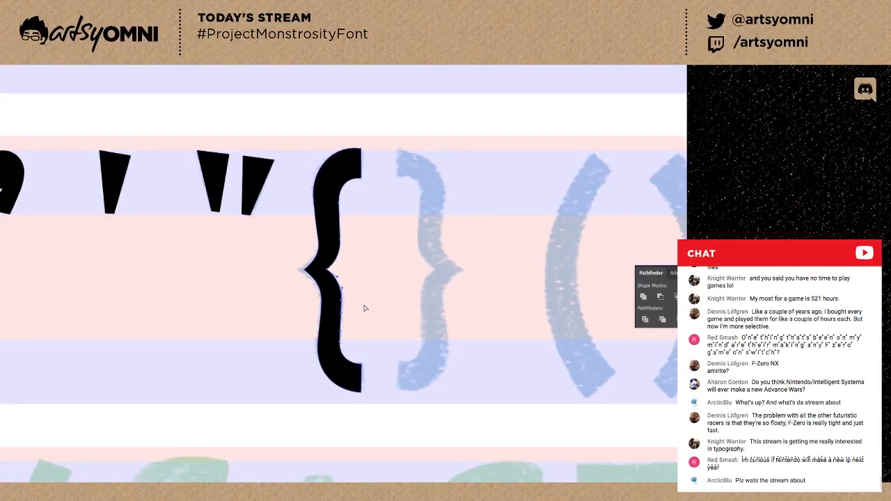
{"action": "left_click", "coordinate": [338, 258]}
{"action": "left_click_drag", "start_coordinate": [338, 258], "coordinate": [382, 256]}
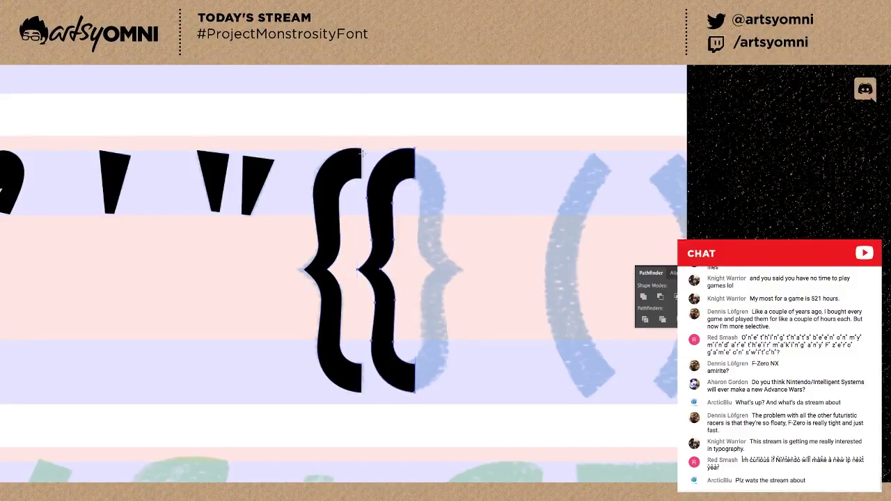
{"action": "left_click_drag", "start_coordinate": [395, 158], "coordinate": [397, 368]}
Nudge the mirrored closing curly brace sideways until it sits over its sketch.
{"action": "key", "text": "v"}
{"action": "key", "text": "shift+Right"}
{"action": "key", "text": "shift+Right"}
{"action": "key", "text": "Left"}
{"action": "key", "text": "Left"}
{"action": "key", "text": "Left"}
{"action": "key", "text": "Left"}
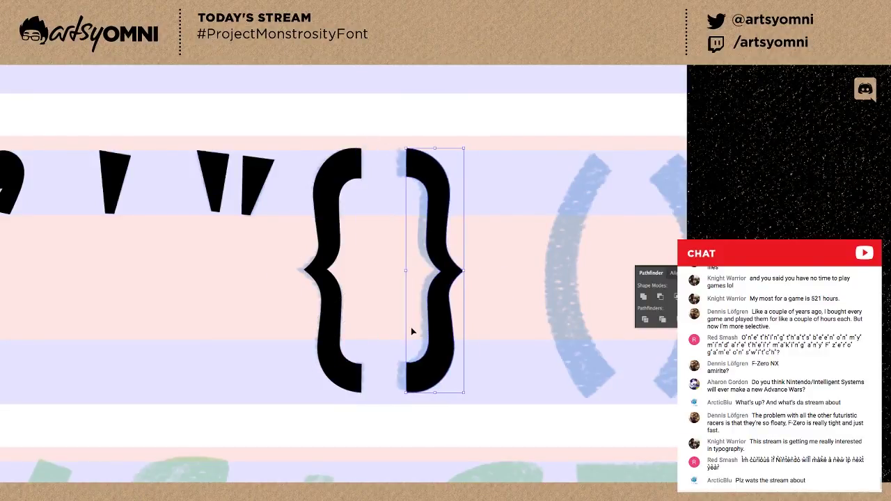
{"action": "left_click", "coordinate": [509, 316]}
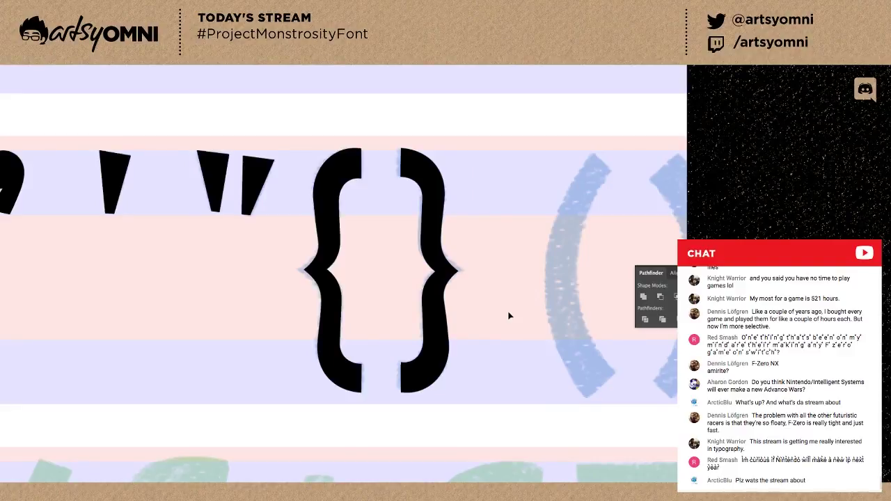
{"action": "key", "text": "ctrl+minus"}
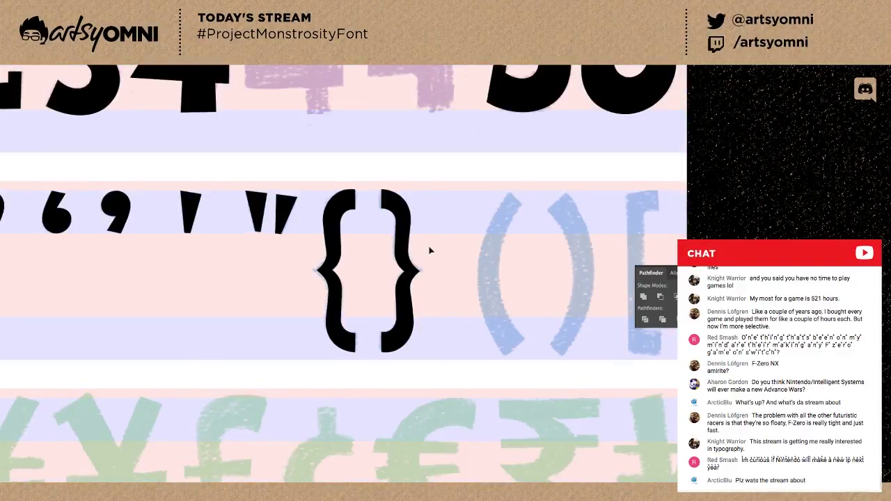
Select the anchor points around the middle tips of both curly braces.
{"action": "left_click_drag", "start_coordinate": [430, 220], "coordinate": [371, 259]}
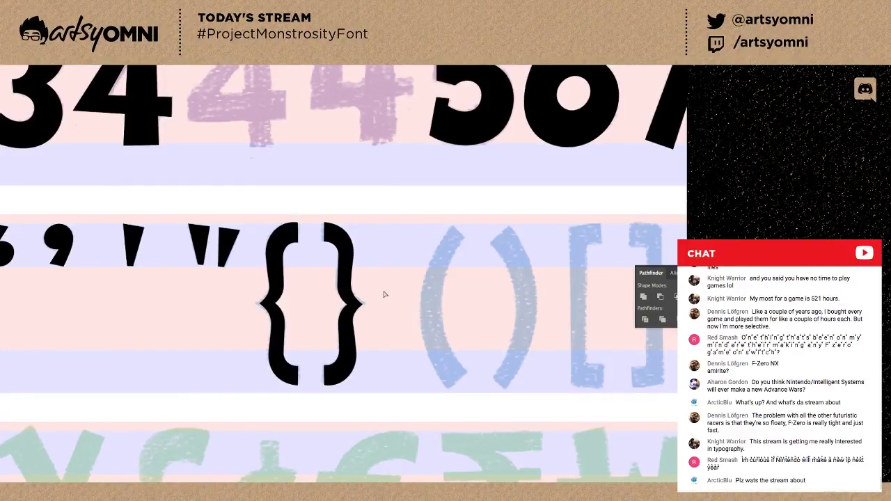
{"action": "left_click_drag", "start_coordinate": [378, 288], "coordinate": [245, 326]}
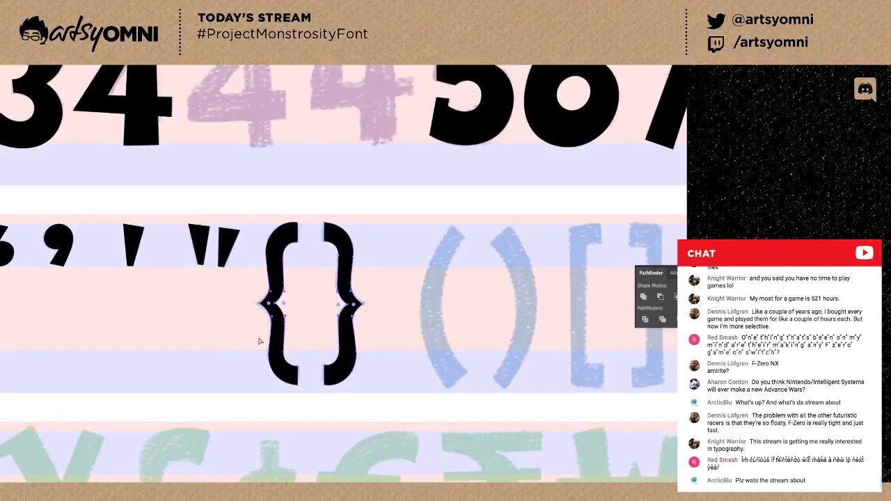
{"action": "left_click_drag", "start_coordinate": [252, 281], "coordinate": [338, 310]}
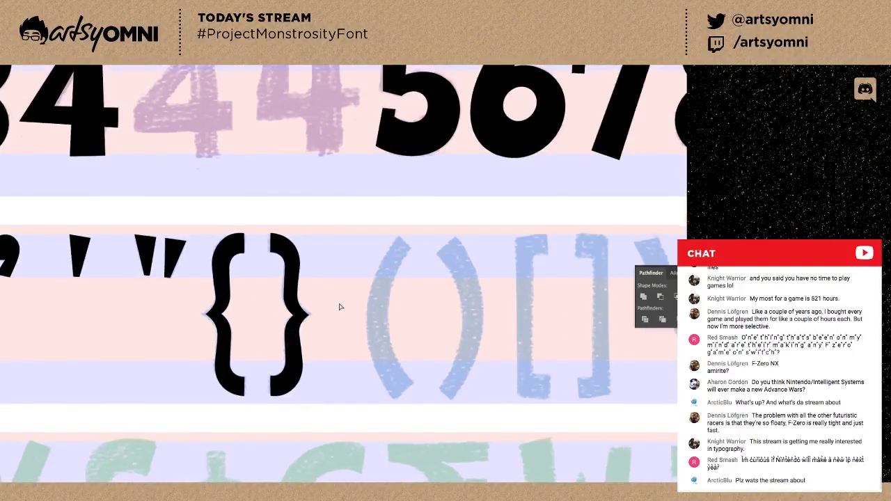
Trace the opening parenthesis sketch with the Pen tool as a closed shape with curved sides and straight slanted ends.
{"action": "key", "text": "p"}
{"action": "left_click", "coordinate": [399, 238]}
{"action": "left_click_drag", "start_coordinate": [363, 282], "coordinate": [361, 284]}
{"action": "left_click_drag", "start_coordinate": [395, 402], "coordinate": [434, 457]}
{"action": "left_click", "coordinate": [397, 401]}
{"action": "left_click", "coordinate": [414, 382]}
{"action": "left_click_drag", "start_coordinate": [413, 382], "coordinate": [400, 371]}
{"action": "left_click_drag", "start_coordinate": [400, 237], "coordinate": [409, 248]}
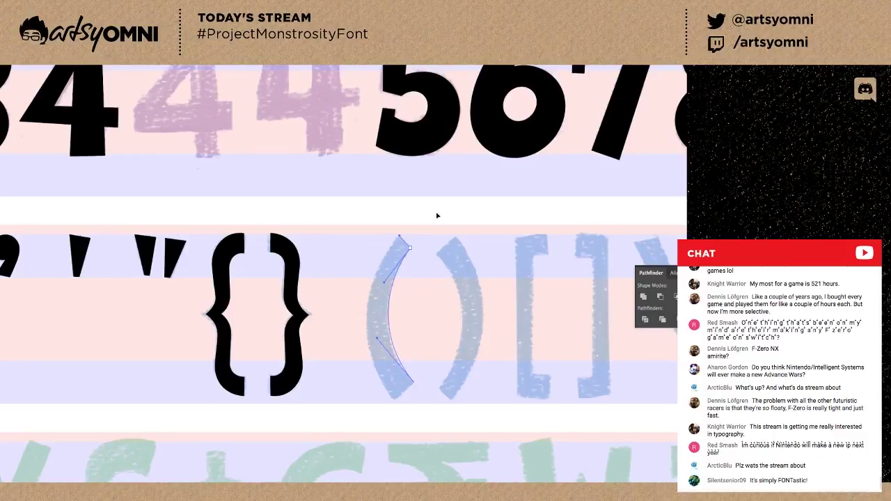
{"action": "left_click_drag", "start_coordinate": [440, 216], "coordinate": [439, 215]}
Give the opening parenthesis the black fill sampled from the closing curly brace.
{"action": "key", "text": "a"}
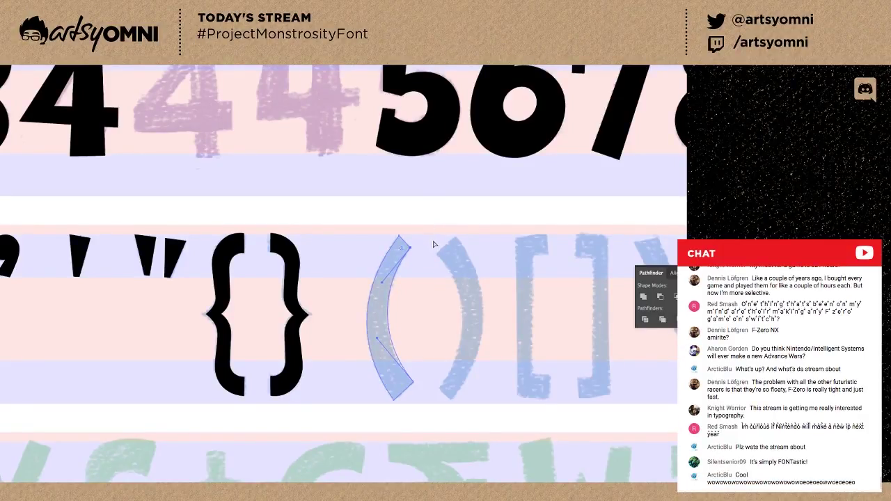
{"action": "key", "text": "i"}
{"action": "left_click", "coordinate": [295, 249]}
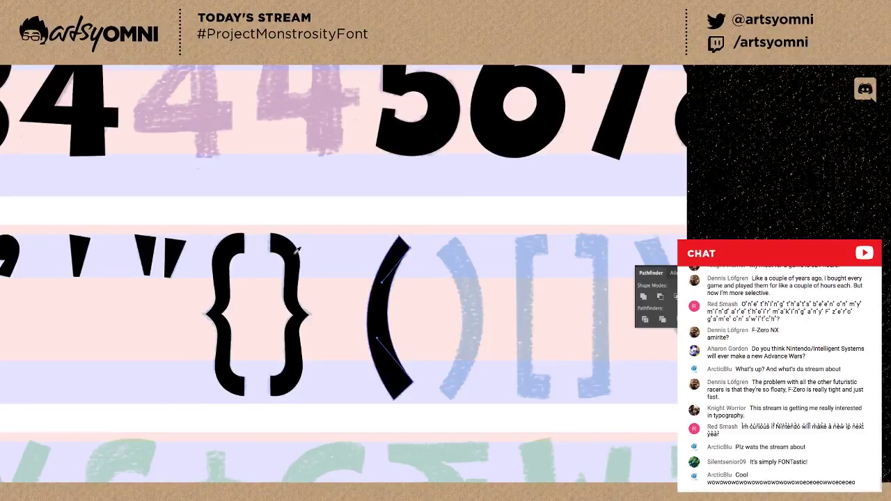
Move the opening parenthesis's lower inner corner point slightly inward.
{"action": "left_click", "coordinate": [424, 367]}
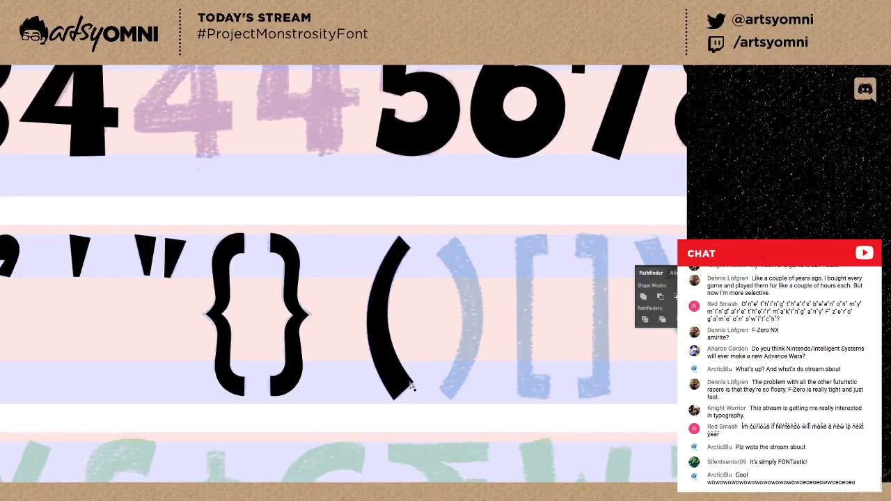
{"action": "left_click", "coordinate": [413, 386]}
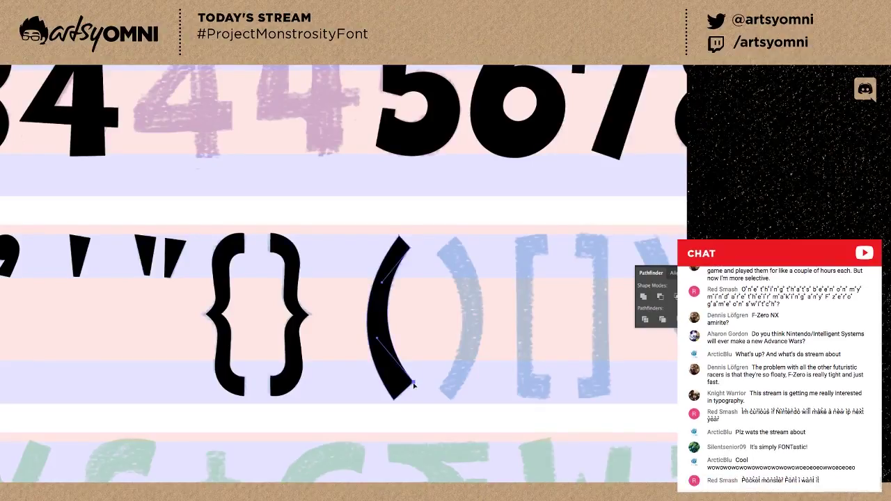
{"action": "left_click", "coordinate": [427, 361]}
{"action": "left_click_drag", "start_coordinate": [385, 326], "coordinate": [410, 326]}
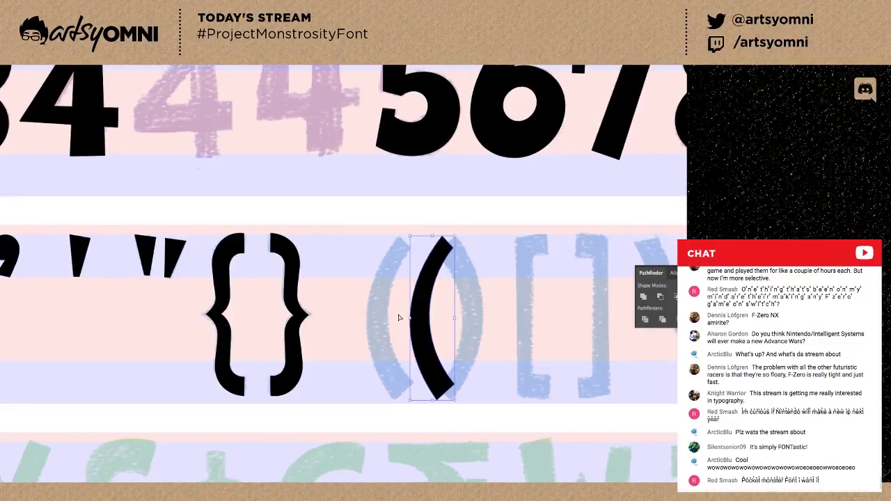
{"action": "left_click", "coordinate": [397, 313]}
{"action": "key", "text": "ctrl+z"}
Refine the opening parenthesis's inner curve by adjusting its upper inner corner point and the curve handles.
{"action": "key", "text": "a"}
{"action": "left_click", "coordinate": [407, 259]}
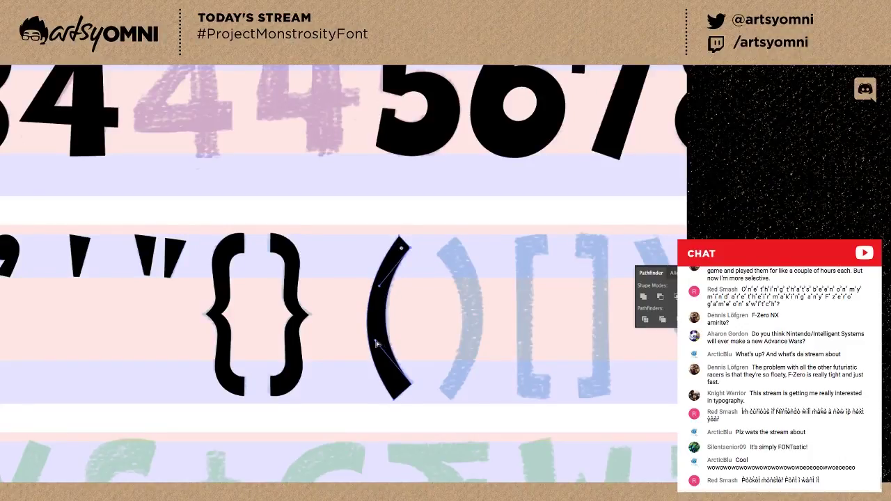
{"action": "left_click", "coordinate": [415, 331]}
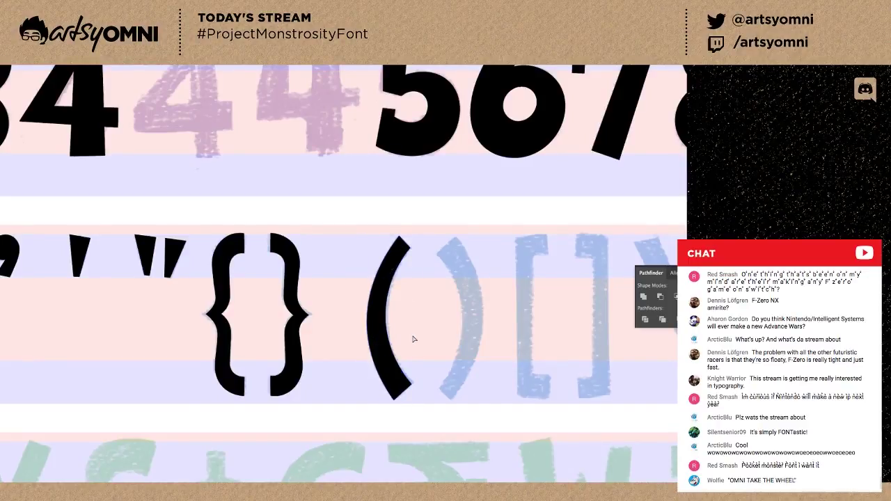
{"action": "left_click", "coordinate": [402, 249]}
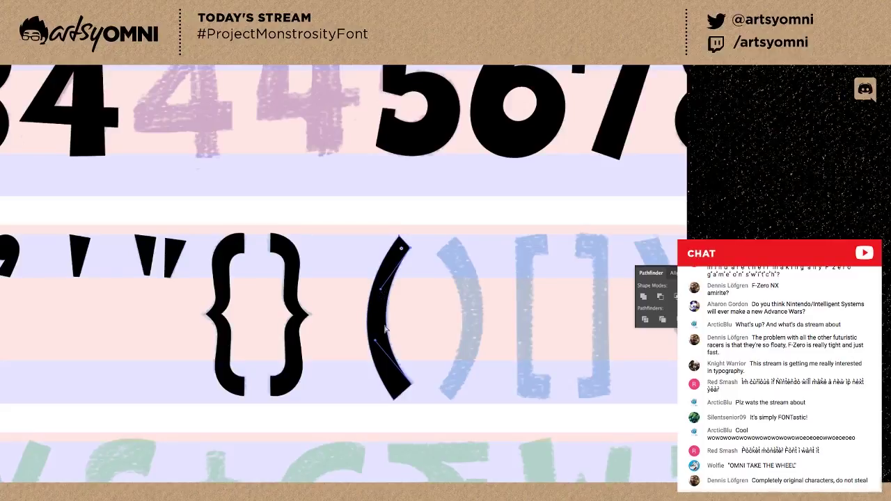
{"action": "left_click", "coordinate": [407, 342]}
Duplicate the opening parenthesis as a horizontally mirrored closing parenthesis aligned over its sketch.
{"action": "left_click_drag", "start_coordinate": [381, 338], "coordinate": [444, 334]}
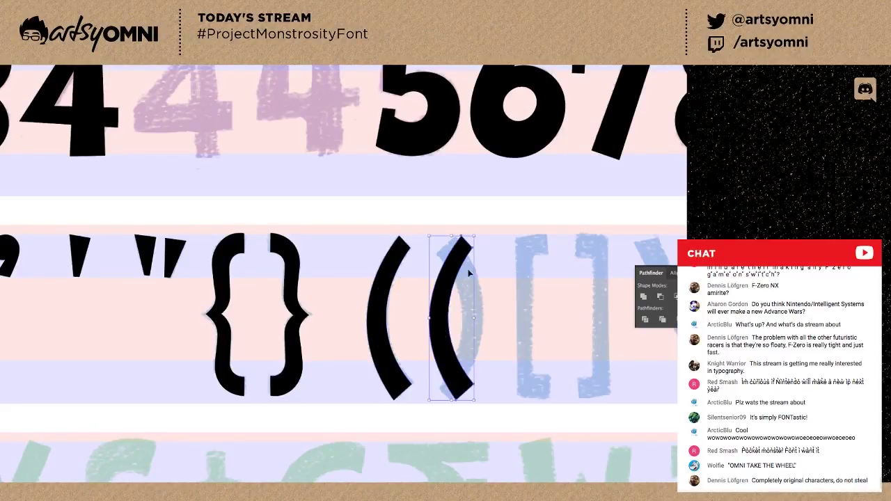
{"action": "left_click", "coordinate": [486, 250]}
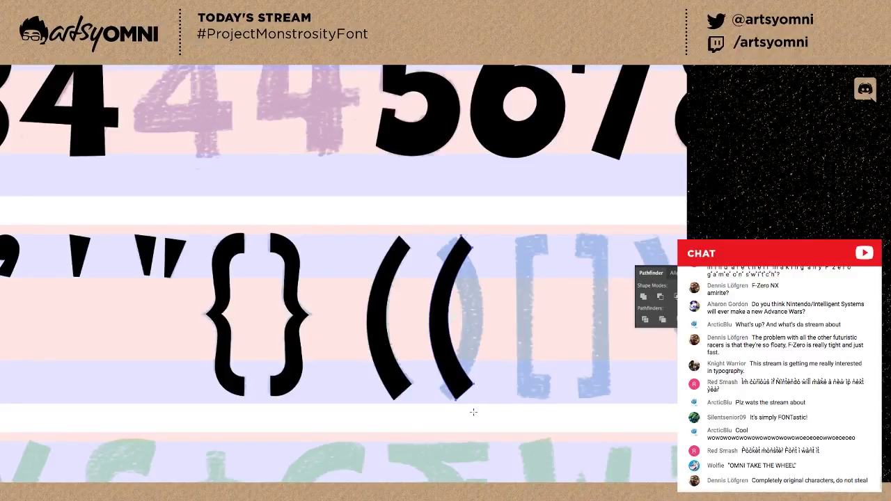
{"action": "left_click_drag", "start_coordinate": [474, 417], "coordinate": [471, 424]}
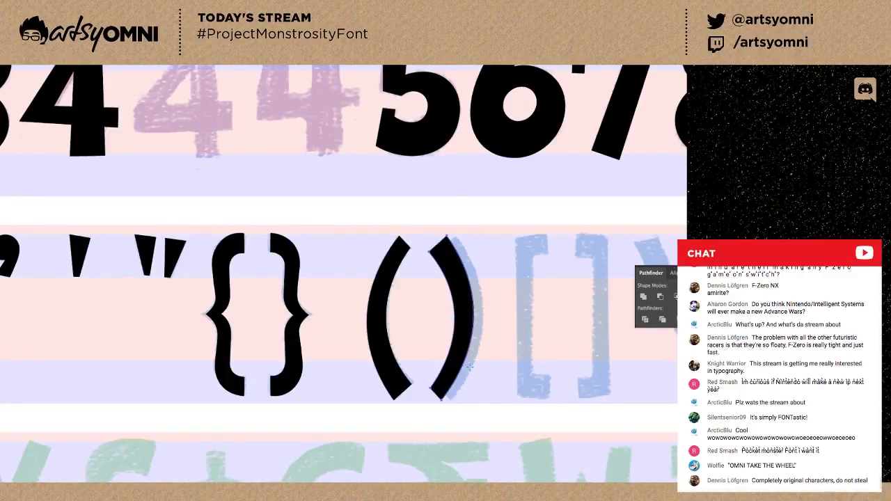
{"action": "key", "text": "Right"}
{"action": "key", "text": "Right"}
{"action": "key", "text": "Right"}
{"action": "key", "text": "Right"}
{"action": "key", "text": "Right"}
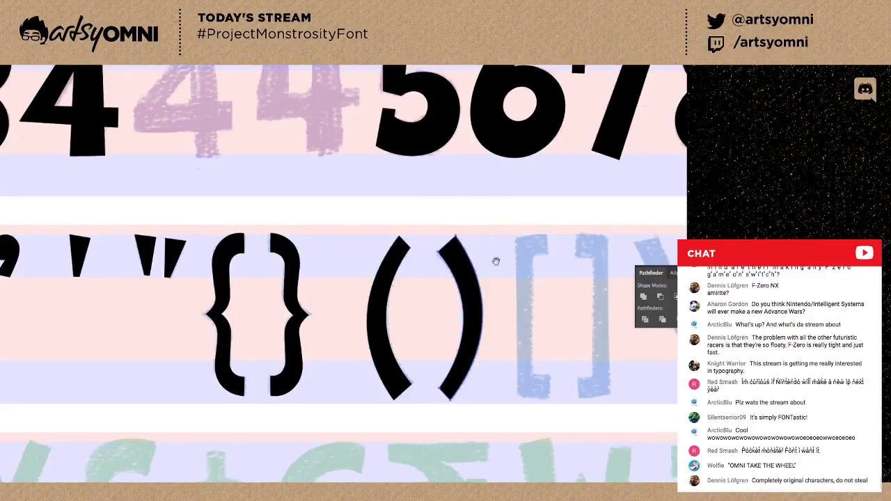
Start tracing the opening square bracket with the Pen tool, from its upper arm's outer corner down the outer edge to the lower arm's tip.
{"action": "left_click_drag", "start_coordinate": [511, 261], "coordinate": [388, 246]}
{"action": "key", "text": "v"}
{"action": "left_click", "coordinate": [447, 277]}
{"action": "left_click_drag", "start_coordinate": [448, 288], "coordinate": [397, 296]}
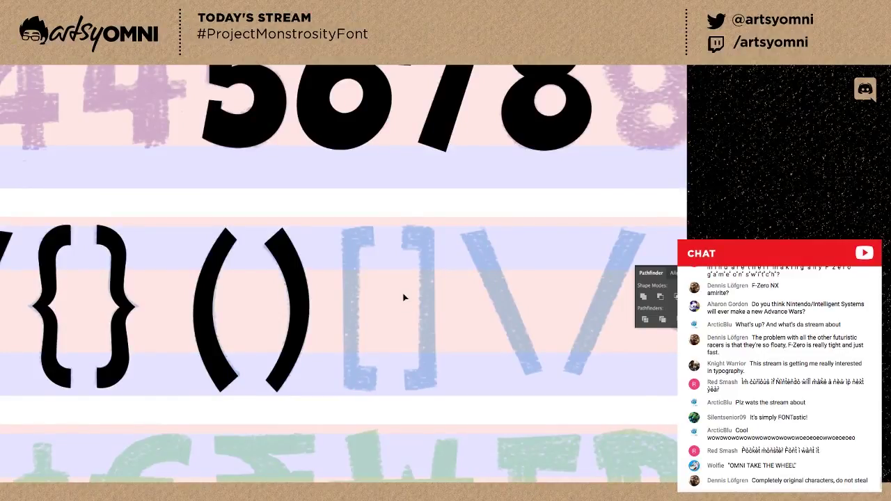
{"action": "left_click_drag", "start_coordinate": [409, 272], "coordinate": [390, 285]}
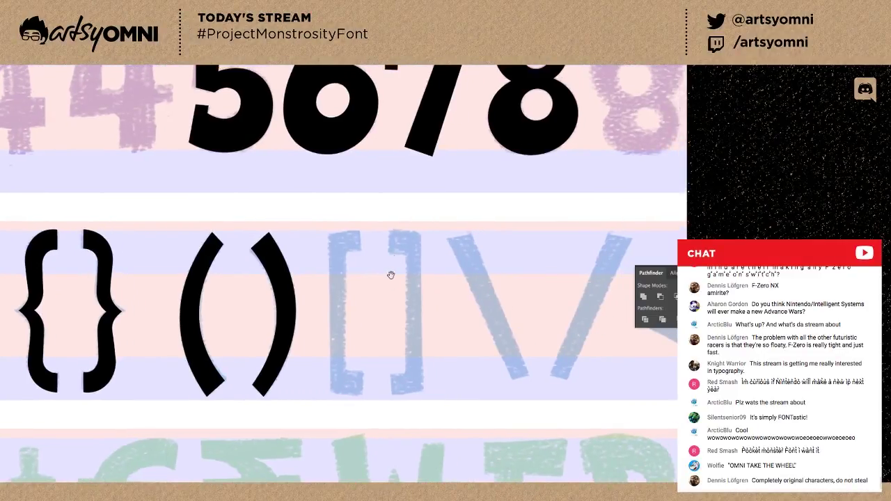
{"action": "left_click", "coordinate": [359, 230]}
{"action": "left_click", "coordinate": [329, 233]}
{"action": "left_click", "coordinate": [331, 394]}
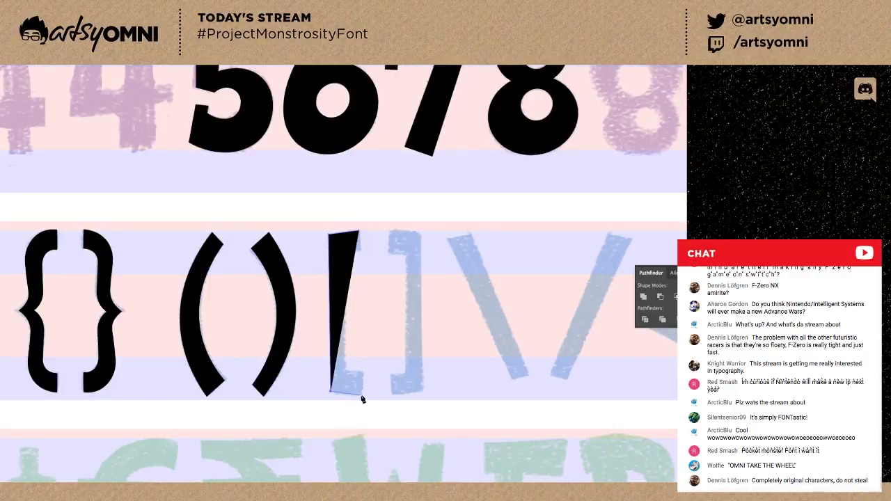
{"action": "left_click", "coordinate": [362, 394]}
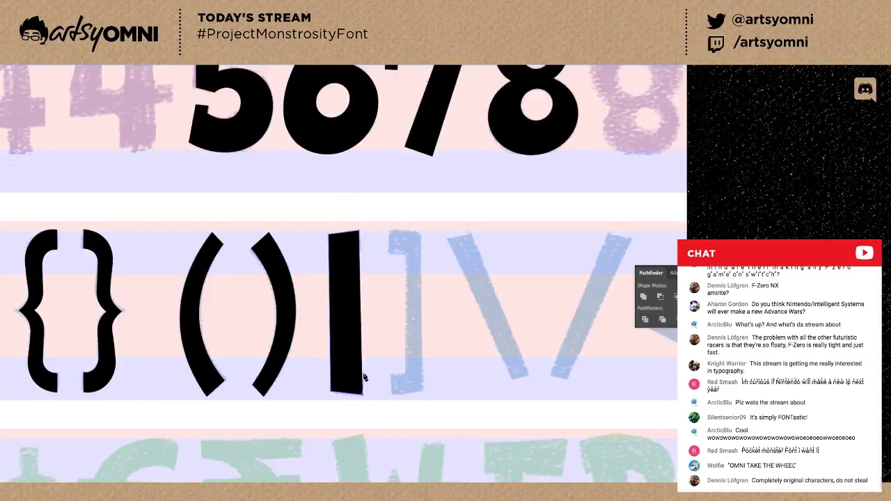
Trace the end and inner edge of the opening square bracket's lower arm, re-placing the inner corner point until it fits the sketch.
{"action": "left_click", "coordinate": [363, 376]}
{"action": "left_click", "coordinate": [344, 375]}
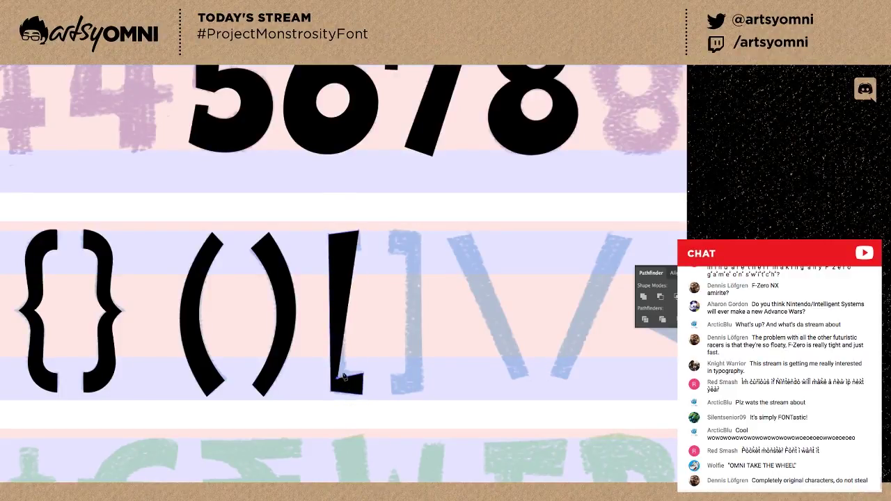
{"action": "key", "text": "ctrl+z"}
{"action": "left_click", "coordinate": [345, 377]}
{"action": "key", "text": "ctrl+z"}
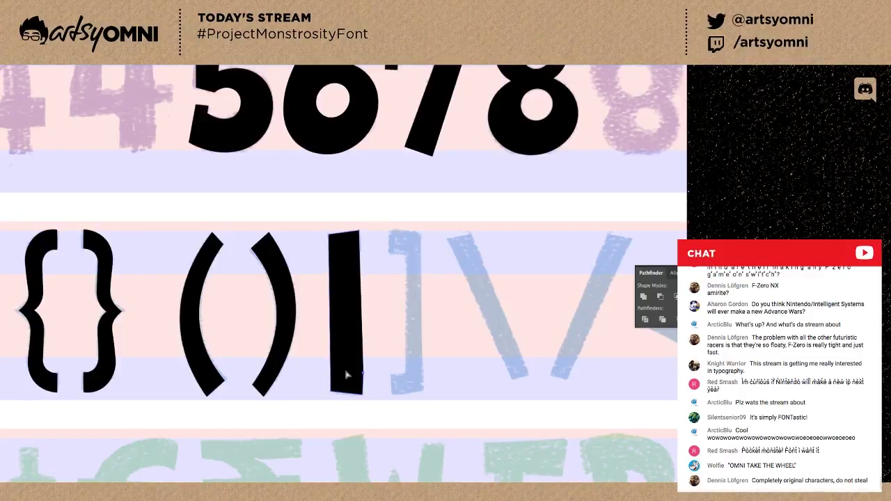
{"action": "left_click", "coordinate": [346, 373]}
{"action": "key", "text": "ctrl+z"}
{"action": "left_click", "coordinate": [346, 373]}
Trace the opening square bracket's inner stem and upper arm, correcting the upper inner corner, and close the shape.
{"action": "left_click", "coordinate": [346, 258]}
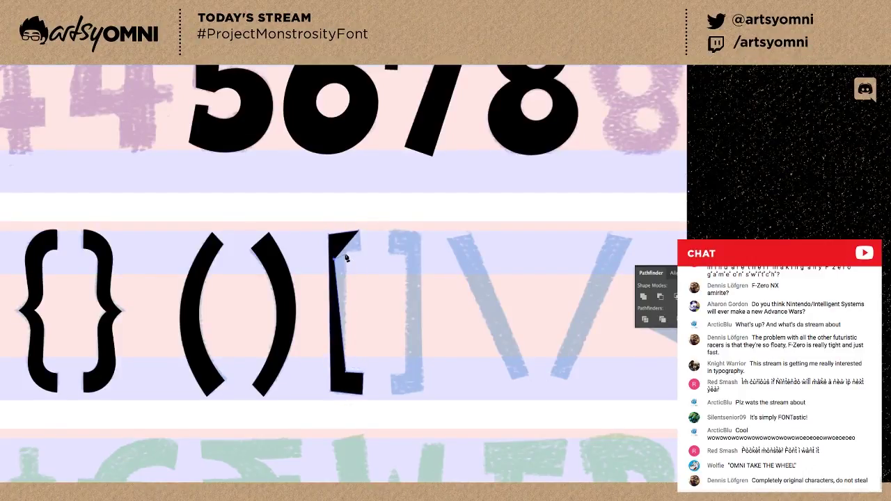
{"action": "key", "text": "ctrl+z"}
{"action": "left_click", "coordinate": [346, 252]}
{"action": "left_click", "coordinate": [360, 251]}
{"action": "left_click", "coordinate": [359, 232]}
{"action": "key", "text": "v"}
{"action": "left_click", "coordinate": [371, 284]}
Duplicate the opening square bracket sideways onto the closing bracket's sketch.
{"action": "left_click_drag", "start_coordinate": [352, 288], "coordinate": [327, 283]}
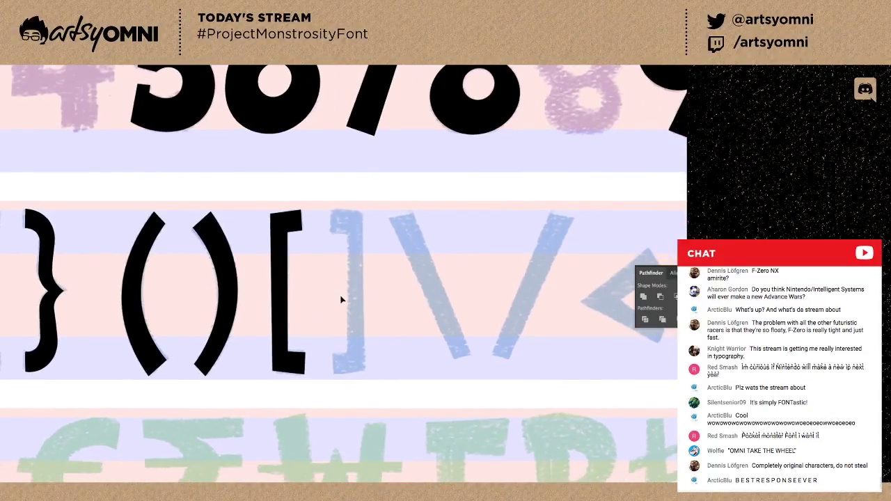
{"action": "left_click", "coordinate": [288, 308]}
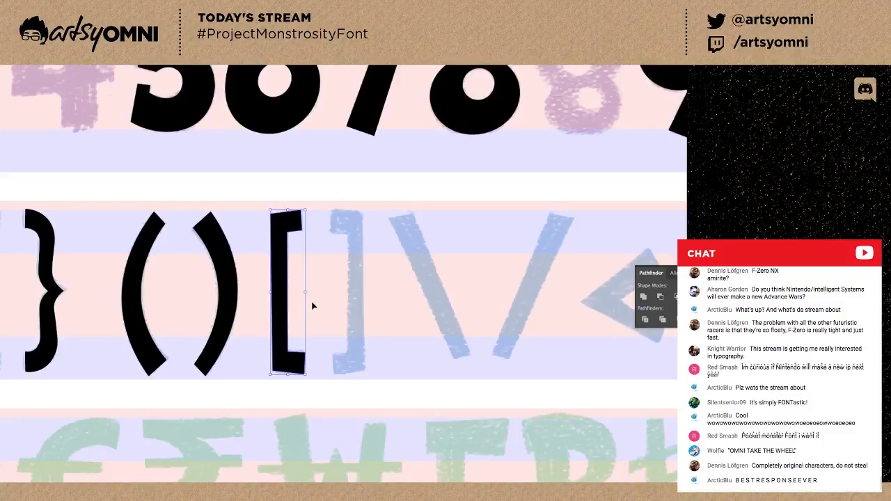
{"action": "key", "text": "alt+shift+Right"}
{"action": "key", "text": "shift+Right"}
{"action": "key", "text": "shift+Right"}
Reflect the duplicated bracket horizontally and nudge it into alignment with the closing square bracket's sketch.
{"action": "key", "text": "o"}
{"action": "left_click_drag", "start_coordinate": [377, 218], "coordinate": [333, 395]}
{"action": "key", "text": "Right"}
{"action": "key", "text": "Right"}
{"action": "key", "text": "Right"}
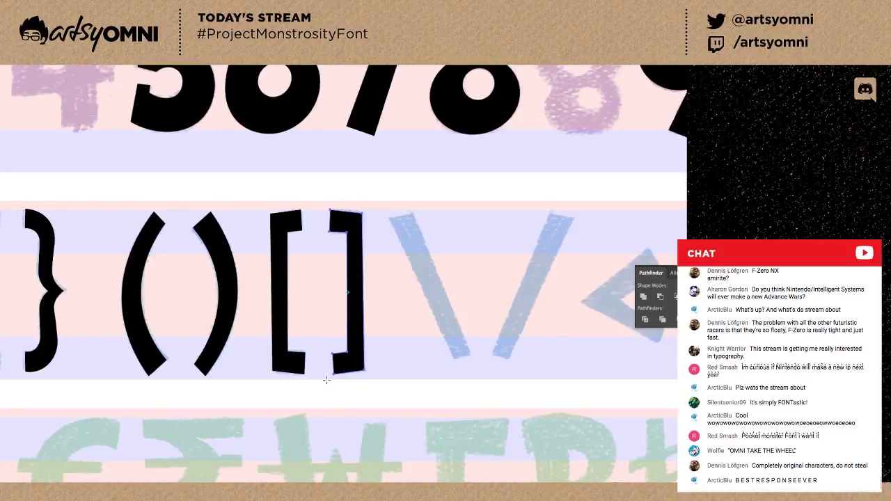
{"action": "left_click_drag", "start_coordinate": [436, 293], "coordinate": [347, 292]}
{"action": "key", "text": "v"}
{"action": "left_click", "coordinate": [383, 278]}
Trace the backslash as a closed four-corner shape with the Pen tool, re-placing its lower inner corner to match the sketch.
{"action": "key", "text": "p"}
{"action": "left_click", "coordinate": [301, 215]}
{"action": "left_click", "coordinate": [326, 211]}
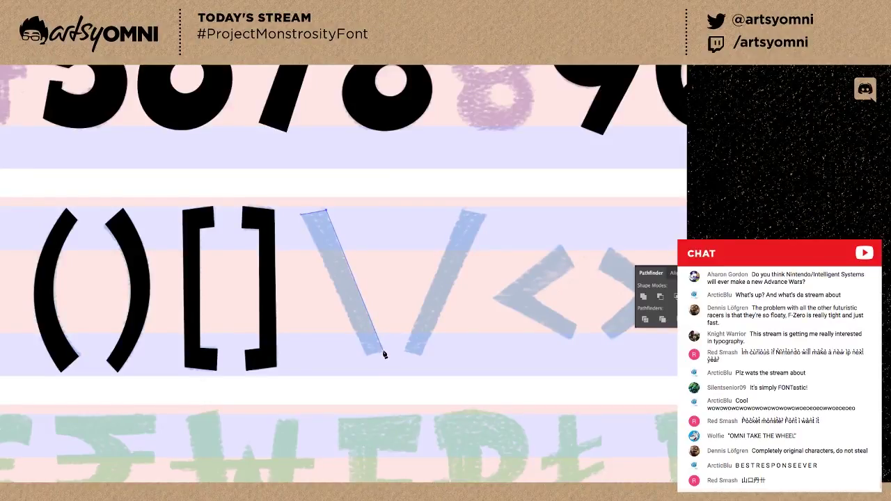
{"action": "left_click", "coordinate": [385, 355]}
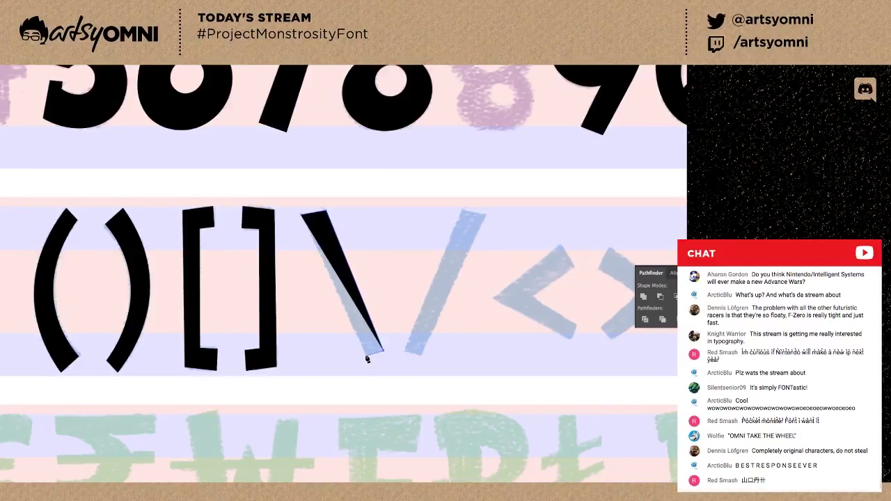
{"action": "left_click", "coordinate": [368, 359]}
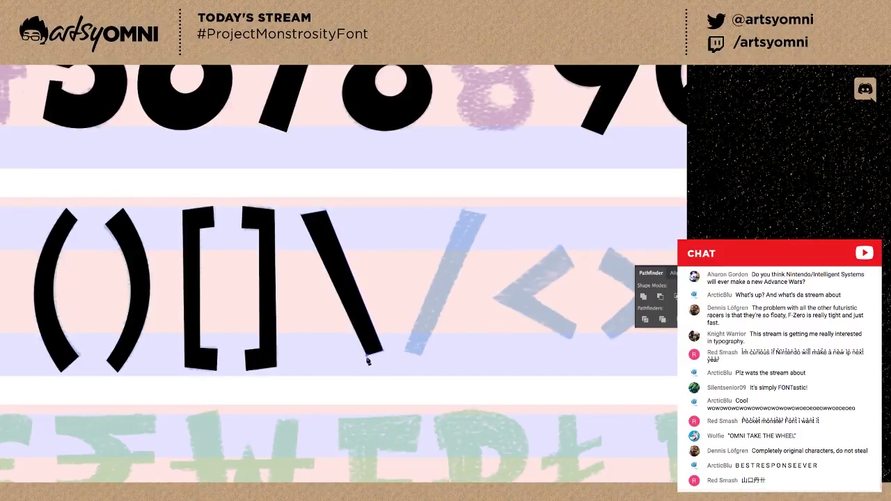
{"action": "key", "text": "ctrl+z"}
{"action": "left_click", "coordinate": [368, 358]}
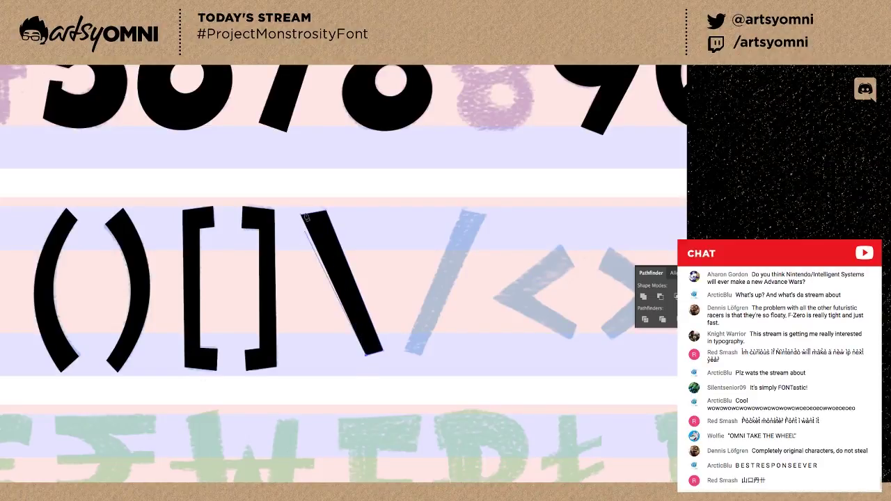
{"action": "left_click", "coordinate": [300, 216]}
{"action": "key", "text": "v"}
{"action": "left_click", "coordinate": [381, 244]}
Duplicate the backslash, reflect the copy horizontally and shift it over the forward slash's sketch.
{"action": "left_click_drag", "start_coordinate": [341, 266], "coordinate": [403, 265]}
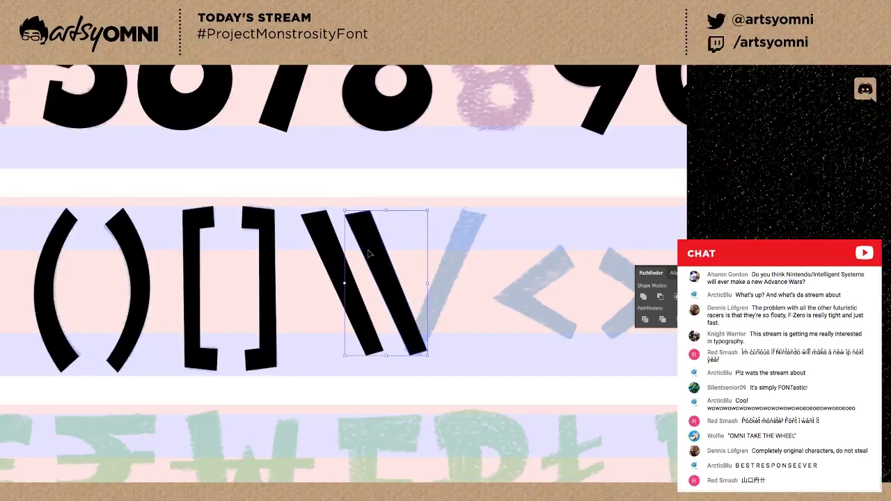
{"action": "right_click", "coordinate": [375, 257]}
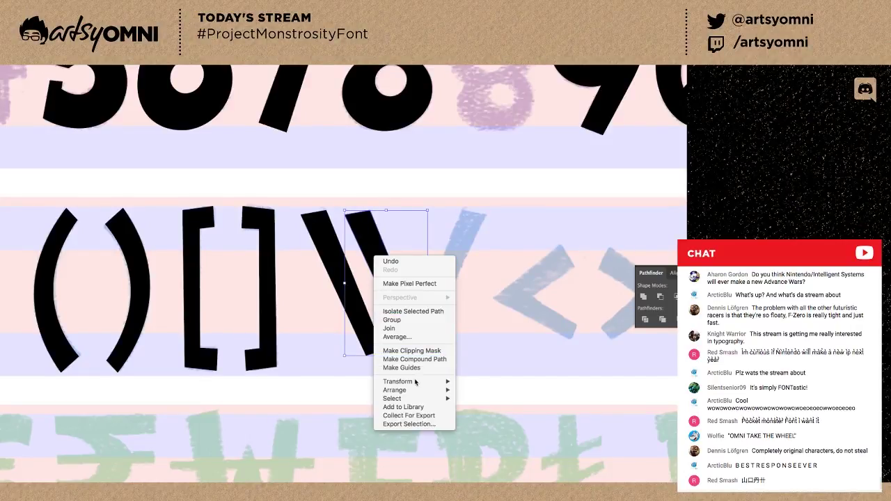
{"action": "mouse_move", "coordinate": [448, 381]}
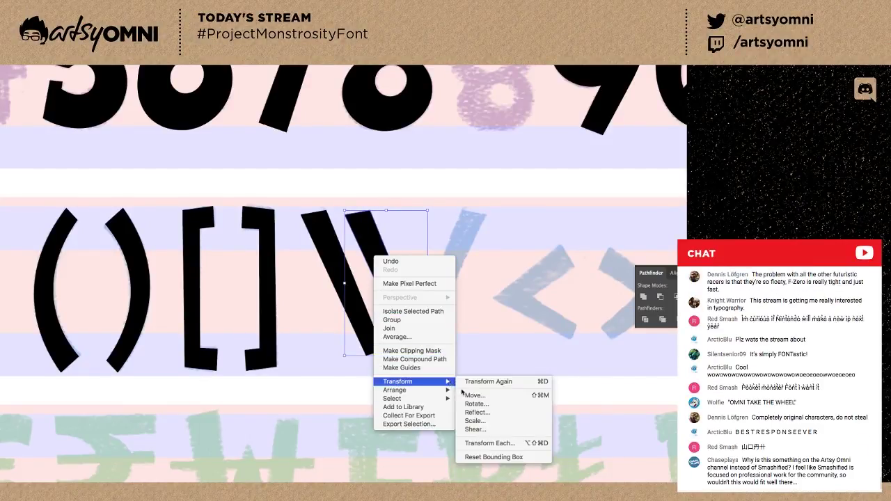
{"action": "left_click", "coordinate": [459, 413]}
{"action": "key", "text": "Return"}
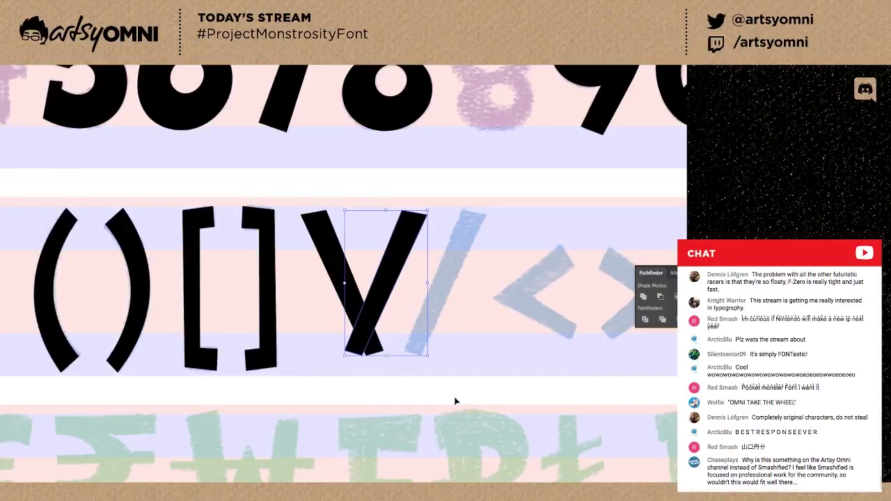
{"action": "key", "text": "shift+Right"}
{"action": "key", "text": "shift+Right"}
{"action": "key", "text": "shift+Right"}
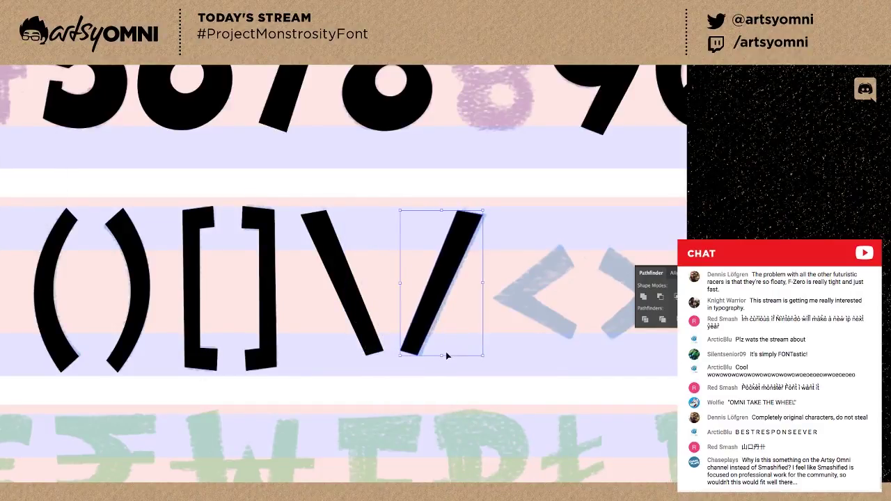
{"action": "left_click", "coordinate": [501, 230]}
Trace the sketched less-than sign as a closed six-corner shape with the Pen tool.
{"action": "left_click_drag", "start_coordinate": [511, 227], "coordinate": [340, 237]}
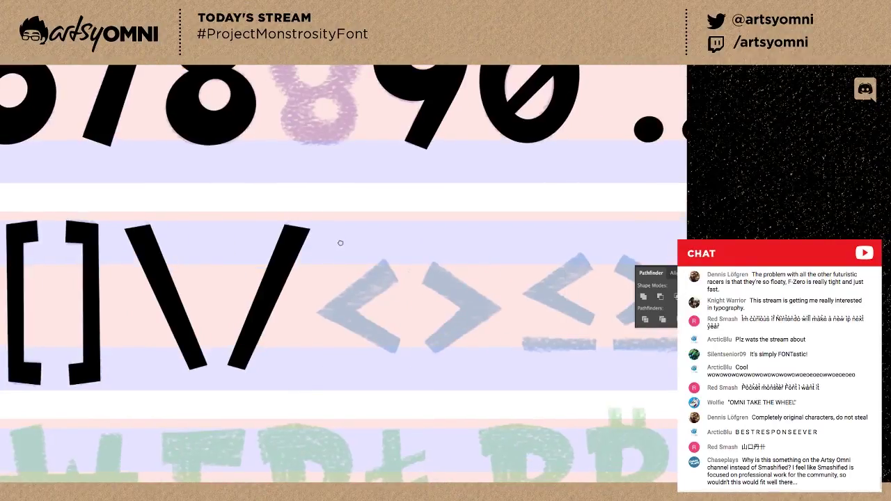
{"action": "left_click_drag", "start_coordinate": [358, 302], "coordinate": [344, 299]}
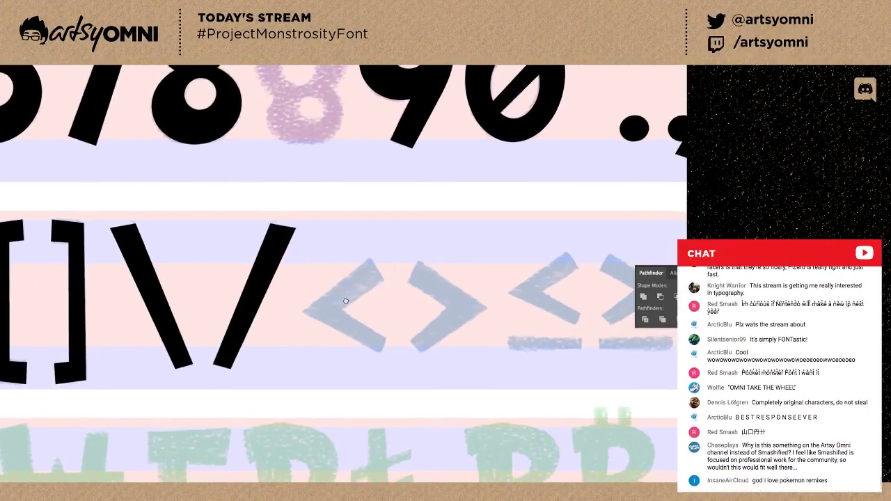
{"action": "left_click", "coordinate": [370, 257]}
{"action": "left_click", "coordinate": [303, 314]}
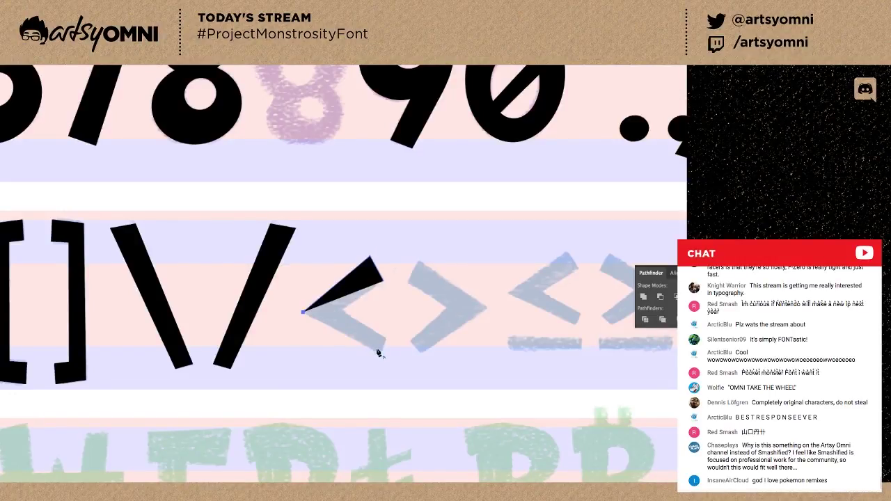
{"action": "left_click", "coordinate": [381, 352]}
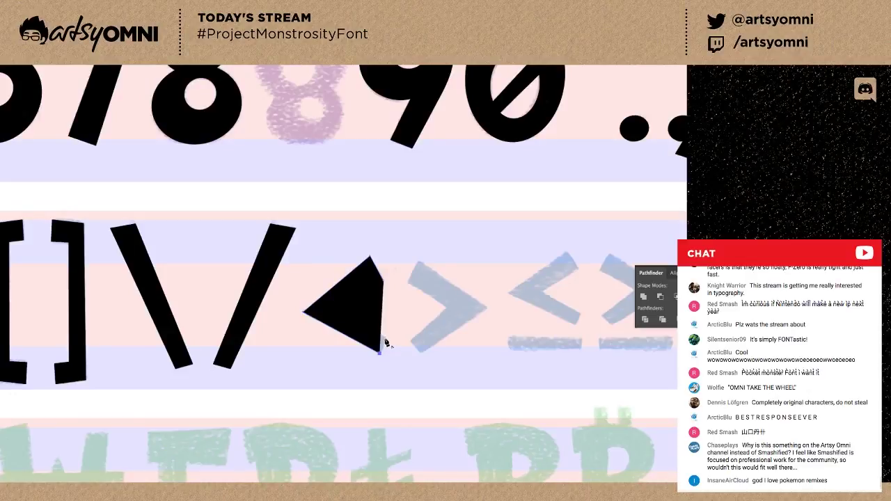
{"action": "left_click", "coordinate": [385, 339]}
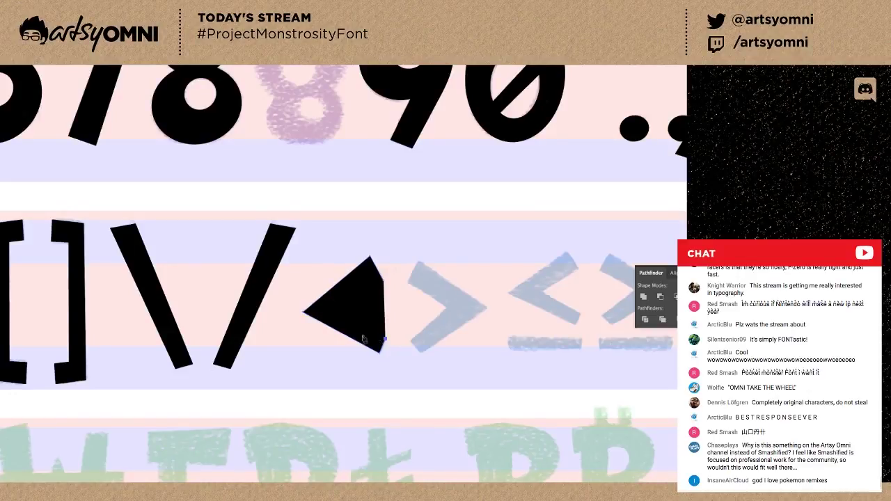
{"action": "left_click", "coordinate": [329, 313]}
{"action": "left_click", "coordinate": [384, 286]}
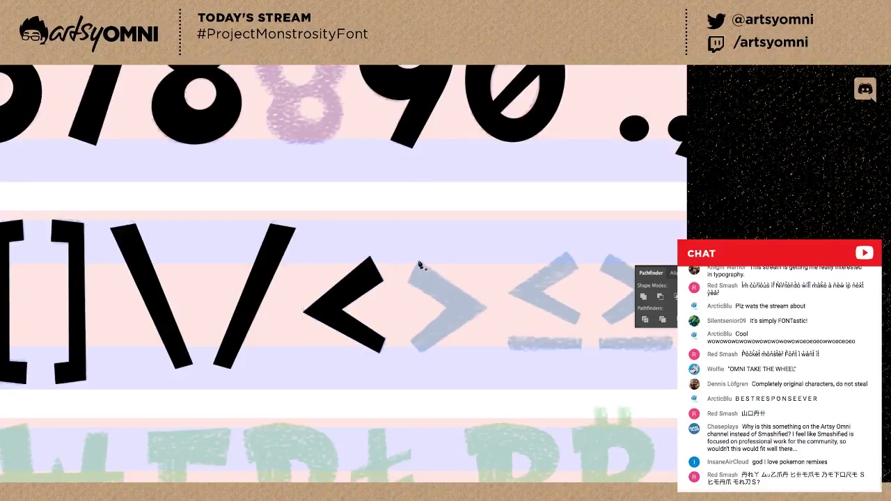
Trace the sketched greater-than sign as a closed six-corner shape with the Pen tool and deselect it.
{"action": "left_click", "coordinate": [417, 258]}
{"action": "left_click", "coordinate": [407, 283]}
{"action": "left_click", "coordinate": [446, 306]}
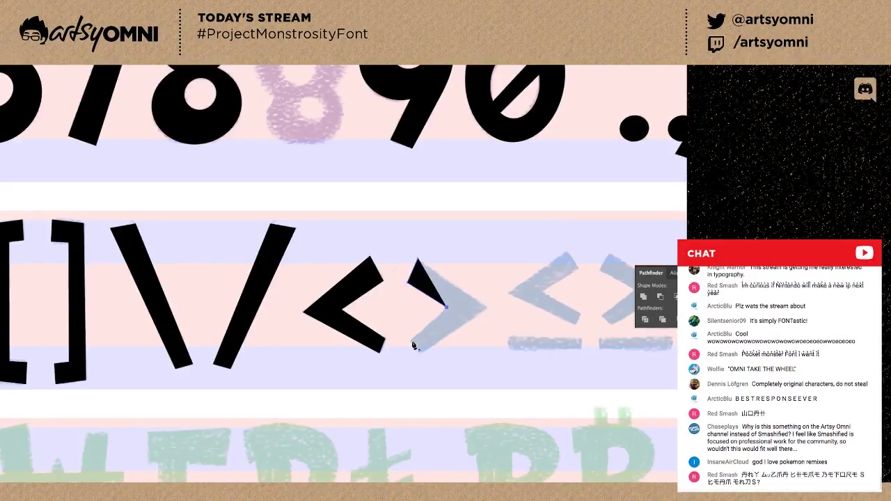
{"action": "left_click", "coordinate": [418, 352]}
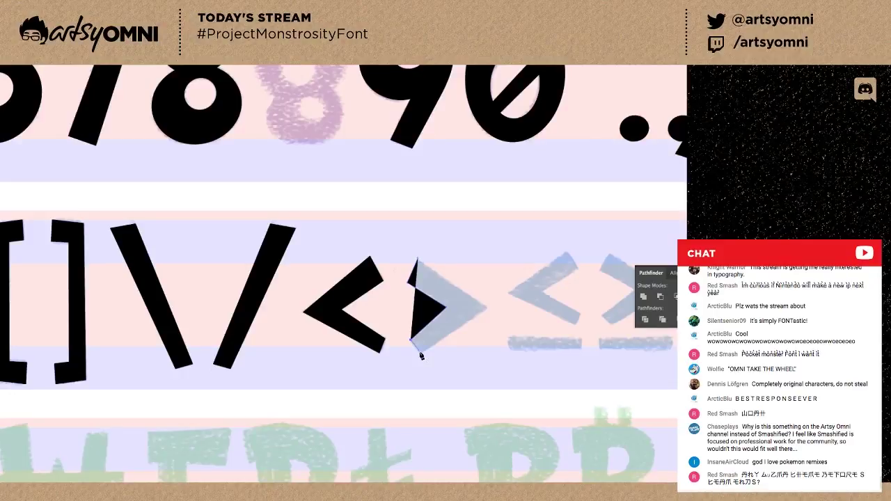
{"action": "left_click", "coordinate": [488, 310]}
{"action": "left_click", "coordinate": [419, 262]}
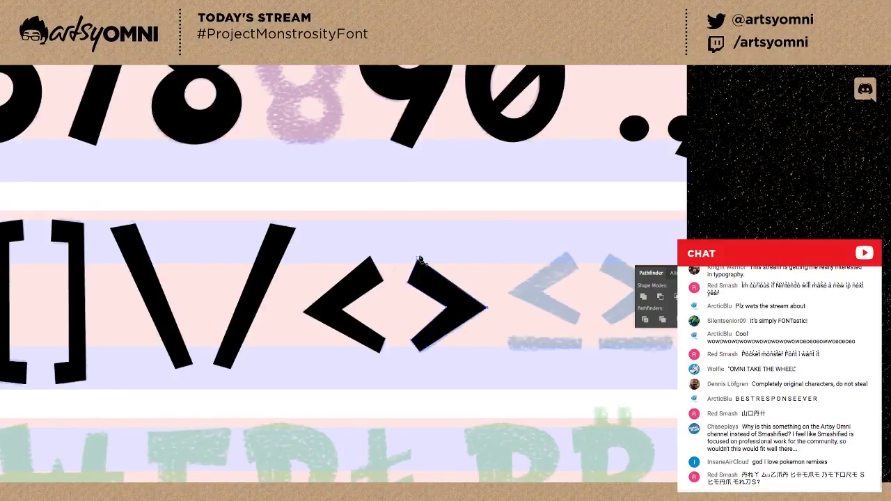
{"action": "left_click", "coordinate": [444, 250], "text": "super"}
Move the greater-than sign's upper corner point slightly outward.
{"action": "left_click_drag", "start_coordinate": [467, 286], "coordinate": [323, 278]}
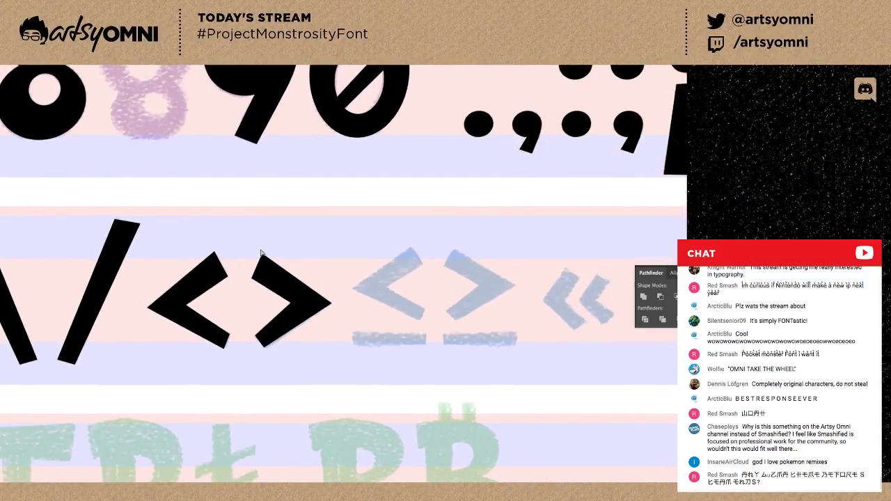
{"action": "left_click_drag", "start_coordinate": [270, 243], "coordinate": [241, 267]}
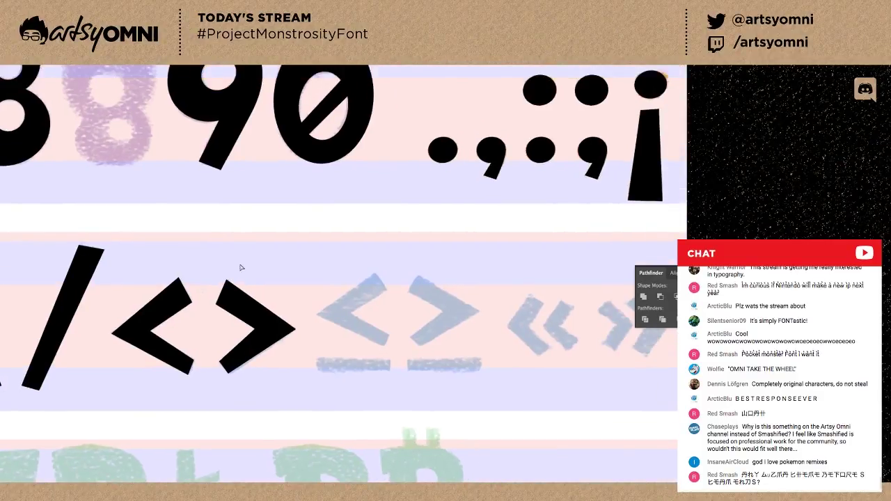
{"action": "left_click", "coordinate": [219, 301]}
{"action": "left_click_drag", "start_coordinate": [227, 279], "coordinate": [228, 278]}
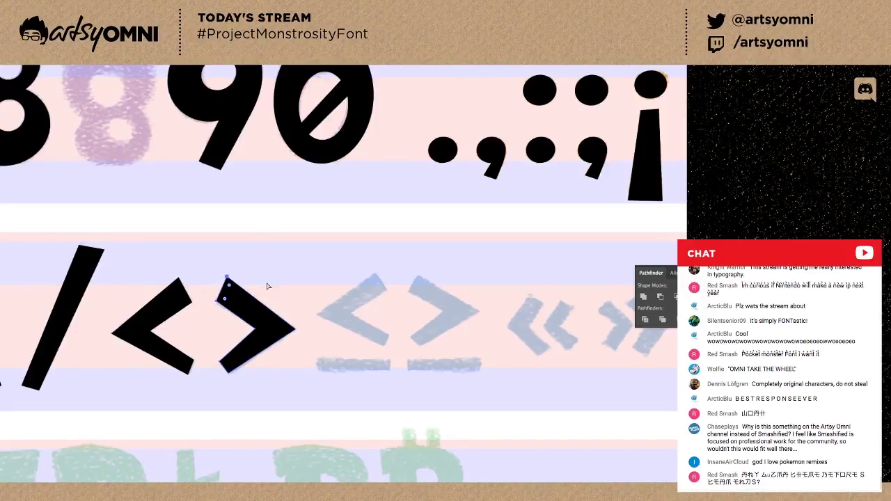
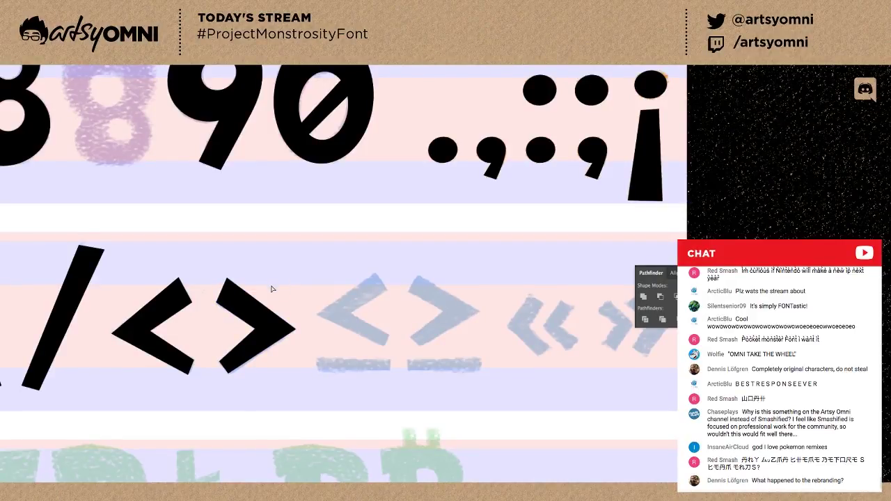
Trace the angled part of the less-than-or-equal sign as a closed shape with the Pen tool.
{"action": "left_click", "coordinate": [385, 288]}
{"action": "left_click", "coordinate": [374, 273]}
{"action": "left_click", "coordinate": [318, 315]}
{"action": "left_click", "coordinate": [316, 315]}
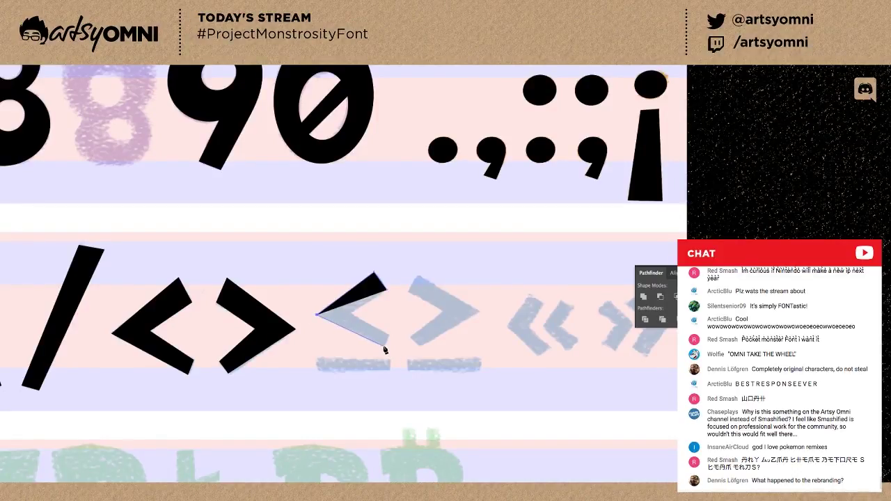
{"action": "left_click", "coordinate": [385, 347]}
{"action": "left_click", "coordinate": [389, 335]}
{"action": "left_click", "coordinate": [333, 310]}
{"action": "left_click", "coordinate": [387, 293]}
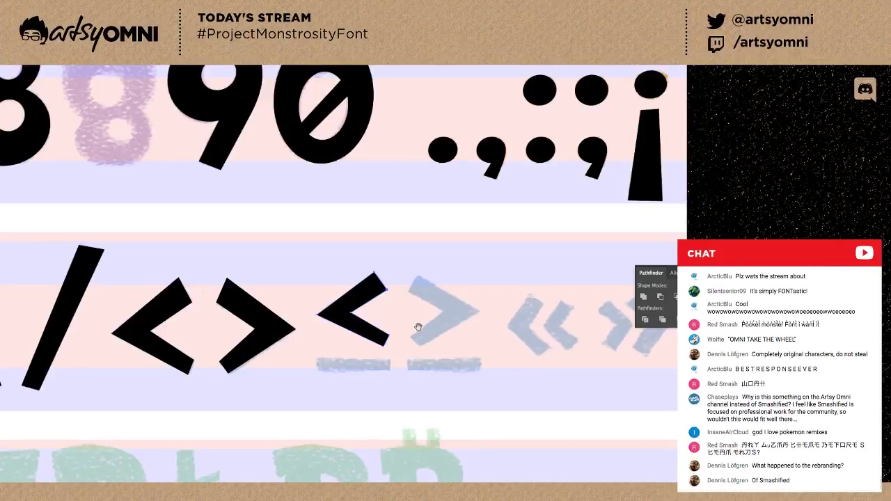
{"action": "left_click_drag", "start_coordinate": [387, 321], "coordinate": [369, 314]}
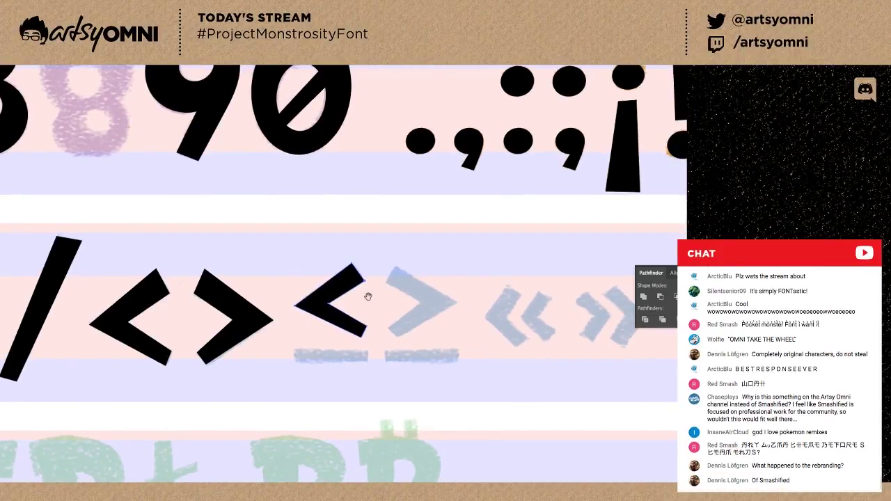
Trace the angled part of the greater-than-or-equal sign as a closed six-corner shape with the Pen tool and deselect it.
{"action": "left_click", "coordinate": [386, 284]}
{"action": "key", "text": "ctrl+z"}
{"action": "key", "text": "p"}
{"action": "left_click", "coordinate": [386, 283]}
{"action": "left_click", "coordinate": [421, 305]}
{"action": "left_click", "coordinate": [388, 329]}
{"action": "left_click", "coordinate": [395, 337]}
{"action": "left_click", "coordinate": [455, 305]}
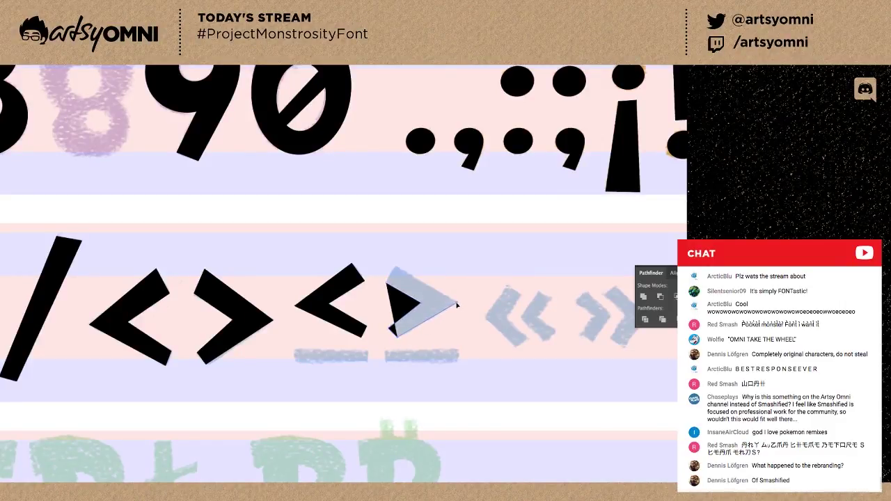
{"action": "left_click", "coordinate": [394, 269]}
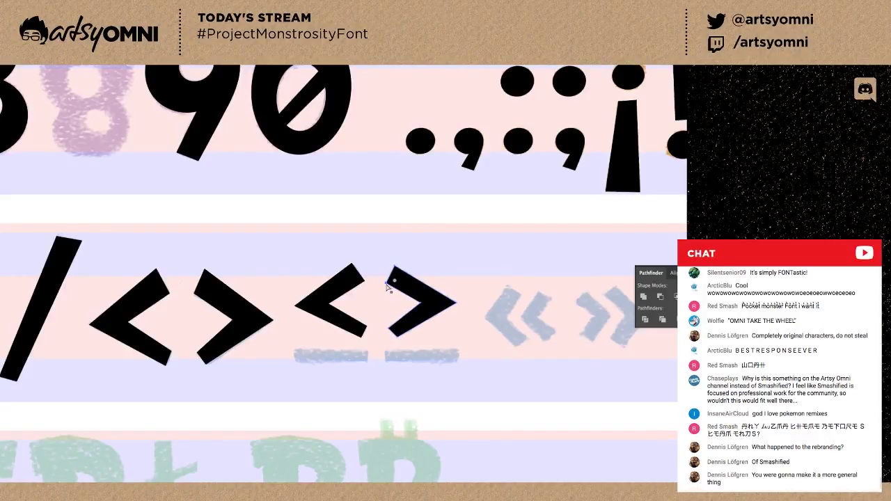
{"action": "left_click", "coordinate": [414, 372]}
Trace the bar under the less-than-or-equal sign as a closed four-corner shape with the Pen tool.
{"action": "left_click", "coordinate": [295, 350]}
{"action": "left_click", "coordinate": [295, 361]}
{"action": "left_click", "coordinate": [367, 357]}
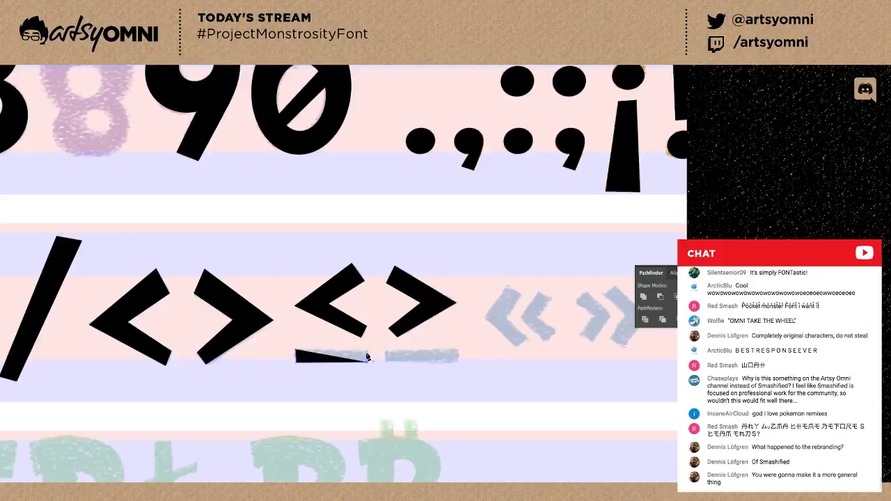
{"action": "left_click", "coordinate": [368, 350]}
{"action": "left_click", "coordinate": [295, 350]}
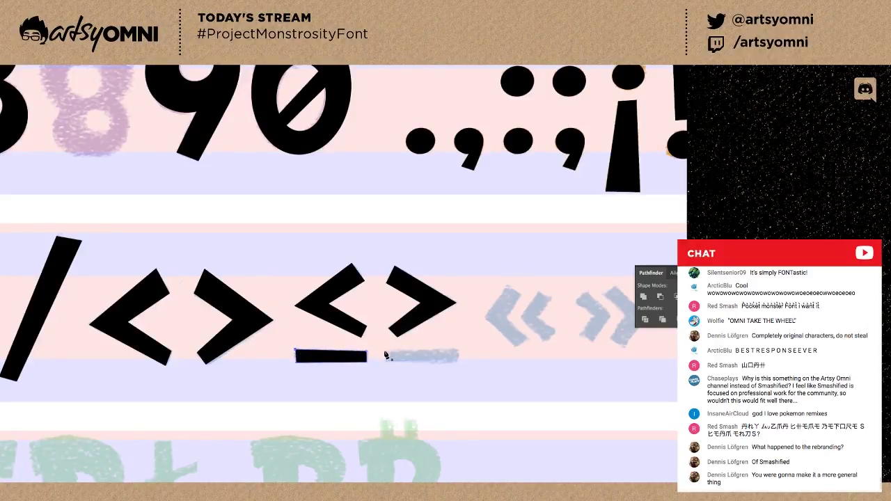
Trace the bar under the greater-than-or-equal sign as a closed four-corner shape and deselect it.
{"action": "left_click", "coordinate": [384, 352]}
{"action": "left_click", "coordinate": [459, 355]}
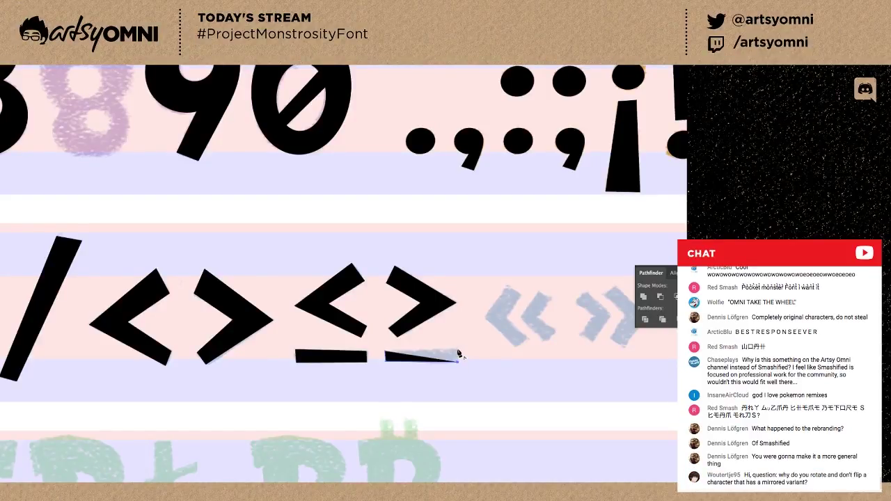
{"action": "left_click", "coordinate": [457, 349]}
{"action": "left_click", "coordinate": [385, 351]}
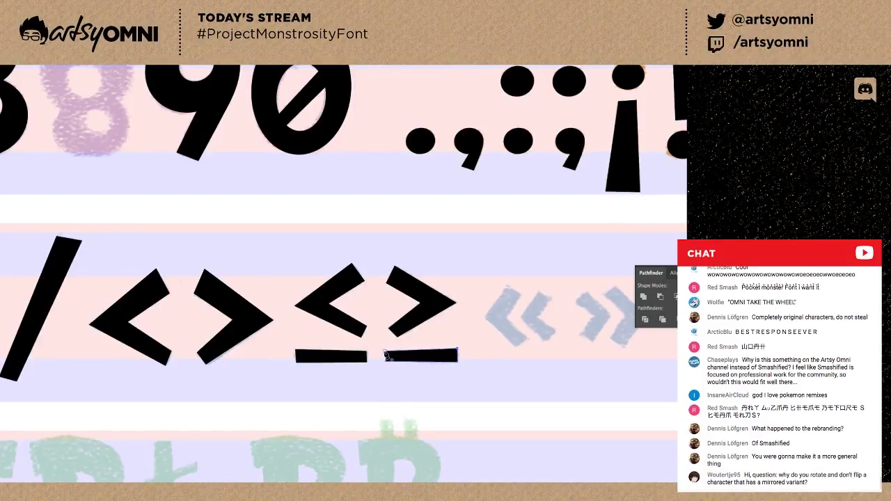
{"action": "key", "text": "ctrl+shift+a"}
Trace the large outer chevron of the opening double guillemet as a closed shape with the Pen tool.
{"action": "left_click_drag", "start_coordinate": [486, 352], "coordinate": [366, 364]}
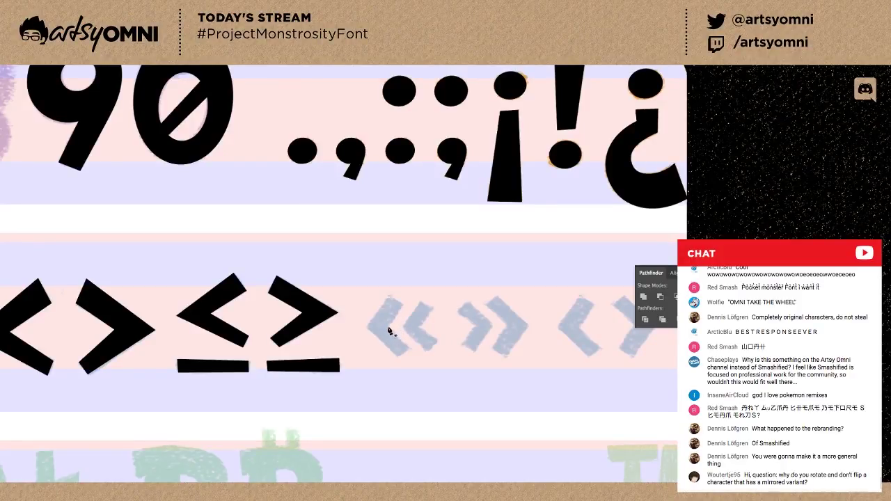
{"action": "left_click_drag", "start_coordinate": [389, 328], "coordinate": [403, 304]}
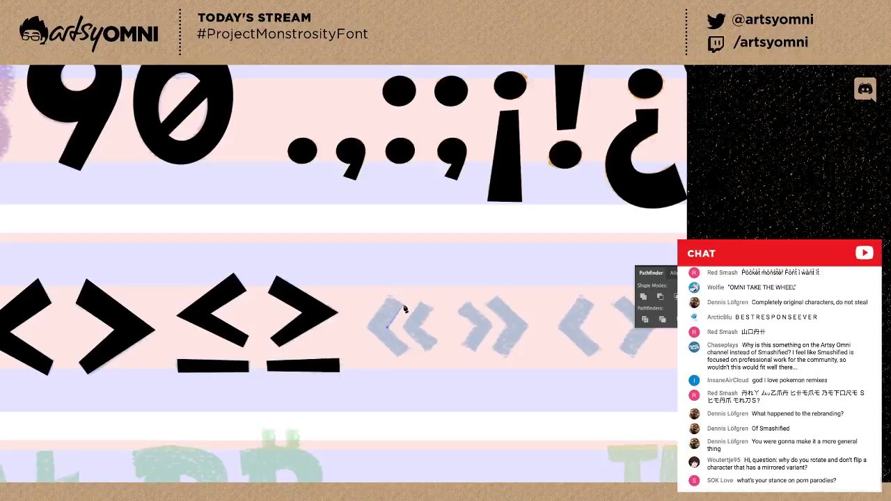
{"action": "left_click", "coordinate": [388, 297]}
{"action": "left_click", "coordinate": [369, 327]}
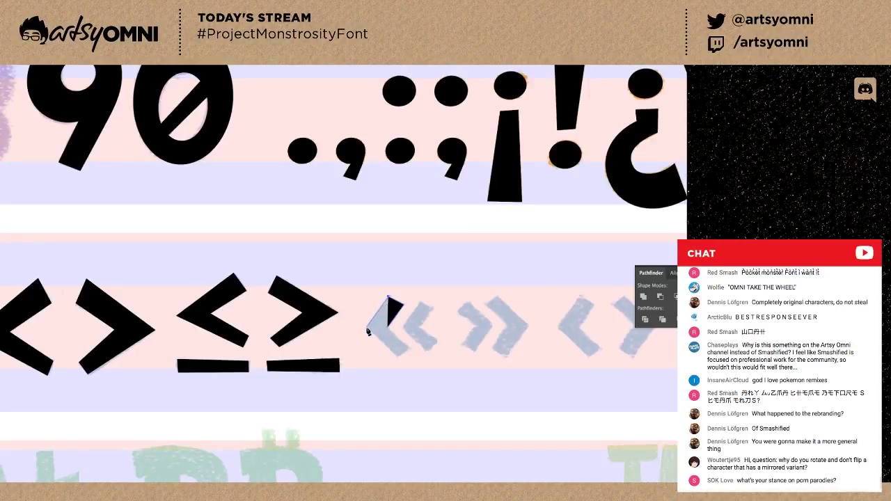
{"action": "left_click", "coordinate": [399, 356]}
{"action": "left_click", "coordinate": [409, 348]}
{"action": "left_click", "coordinate": [417, 353]}
Trace the small inner chevron of the opening double guillemet as a closed six-corner shape with the Pen tool.
{"action": "key", "text": "ctrl+minus"}
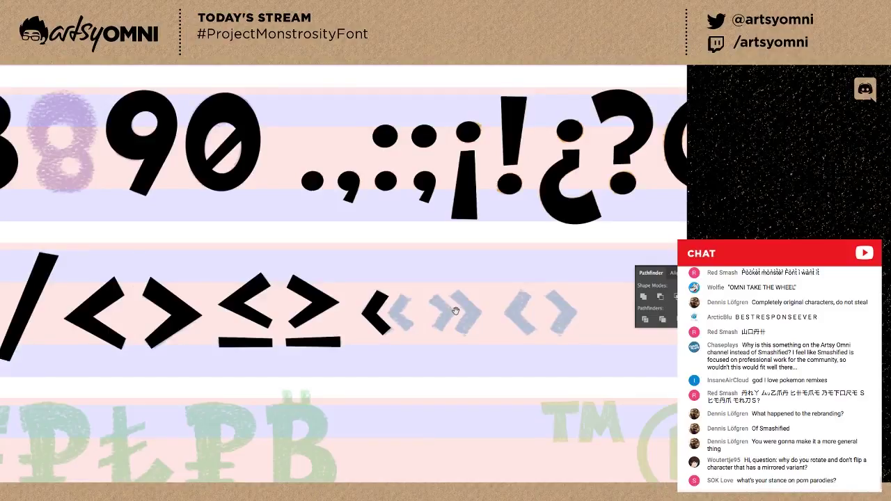
{"action": "scroll", "coordinate": [455, 313], "scroll_direction": "left", "scroll_amount": 5}
{"action": "scroll", "coordinate": [407, 333], "scroll_direction": "left", "scroll_amount": 1}
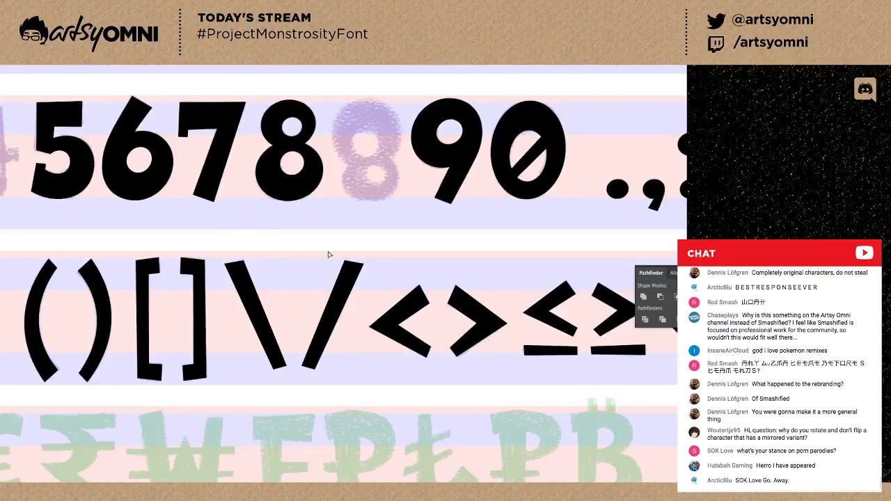
{"action": "scroll", "coordinate": [444, 276], "scroll_direction": "right", "scroll_amount": 1}
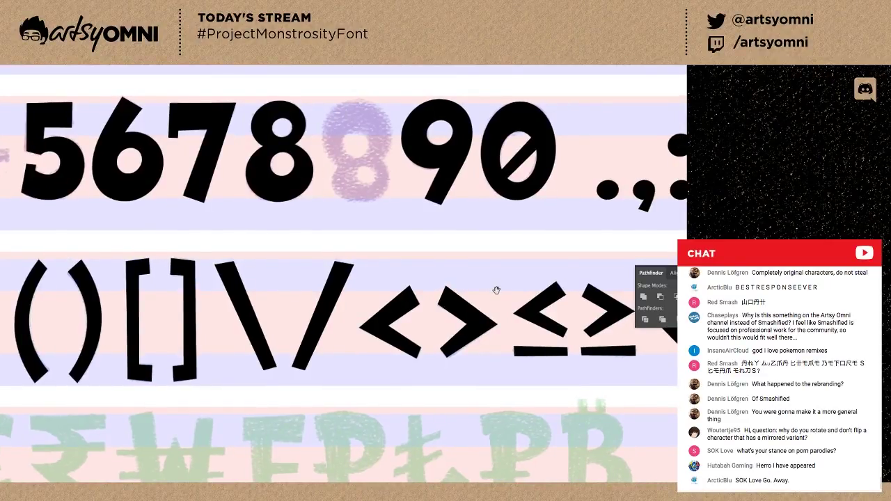
{"action": "scroll", "coordinate": [354, 284], "scroll_direction": "right", "scroll_amount": 5}
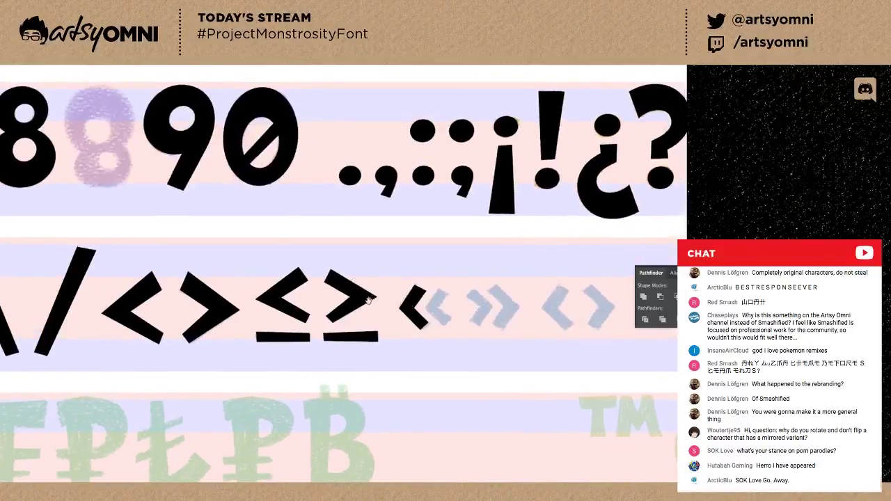
{"action": "scroll", "coordinate": [369, 303], "scroll_direction": "right", "scroll_amount": 2}
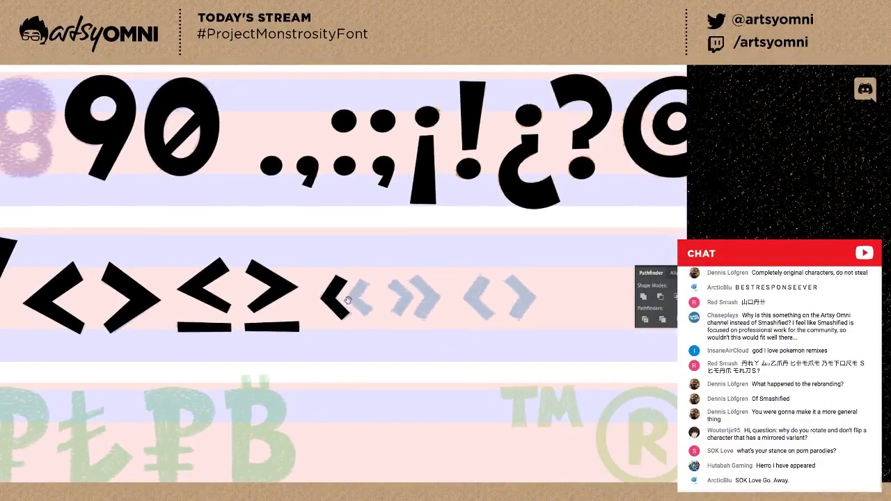
{"action": "scroll", "coordinate": [348, 314], "scroll_direction": "up", "scroll_amount": 2}
{"action": "scroll", "coordinate": [354, 341], "scroll_direction": "right", "scroll_amount": 1}
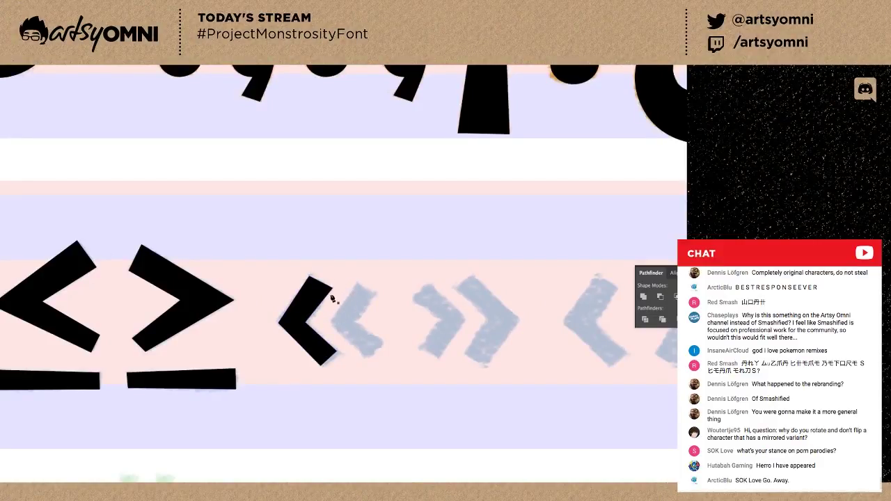
{"action": "left_click", "coordinate": [355, 285]}
{"action": "left_click", "coordinate": [332, 325]}
{"action": "left_click", "coordinate": [369, 358]}
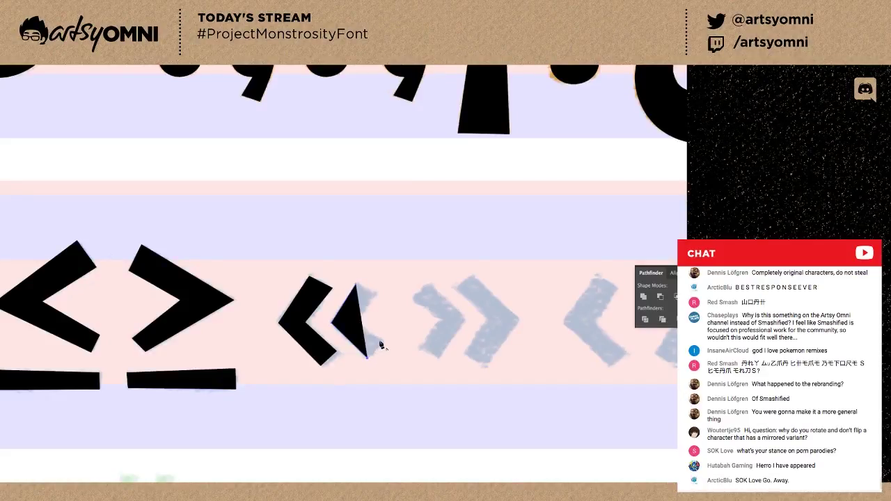
{"action": "left_click", "coordinate": [380, 341]}
{"action": "left_click", "coordinate": [354, 323]}
{"action": "left_click", "coordinate": [355, 284]}
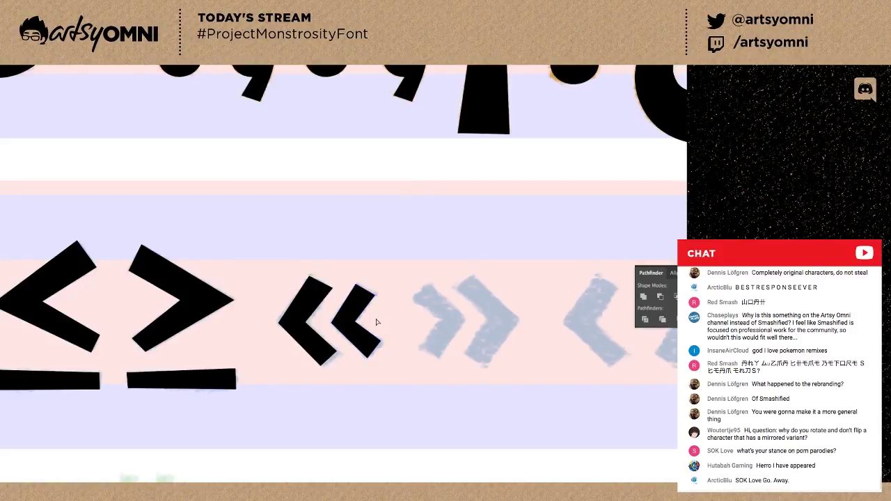
Duplicate both chevrons of the opening double guillemet horizontally over to the sketched closing double guillemet.
{"action": "key", "text": "v"}
{"action": "left_click", "coordinate": [312, 347], "text": "shift"}
{"action": "left_click_drag", "start_coordinate": [348, 320], "coordinate": [460, 320]}
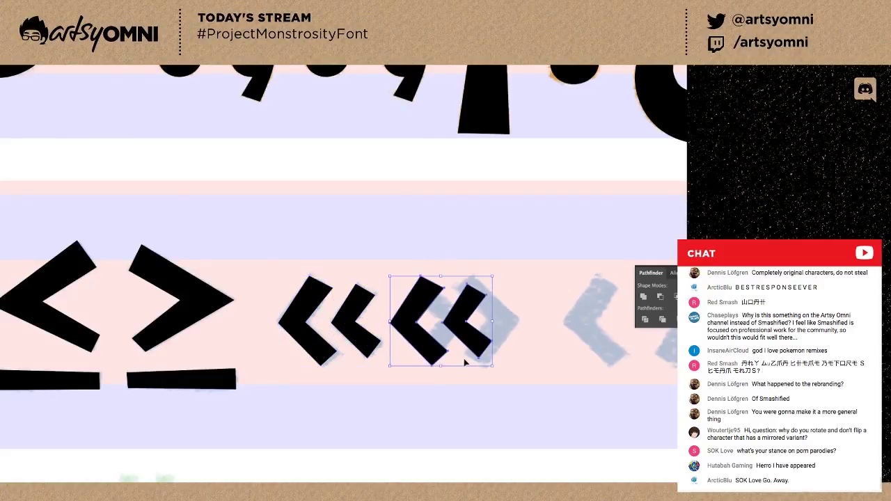
{"action": "key", "text": "a"}
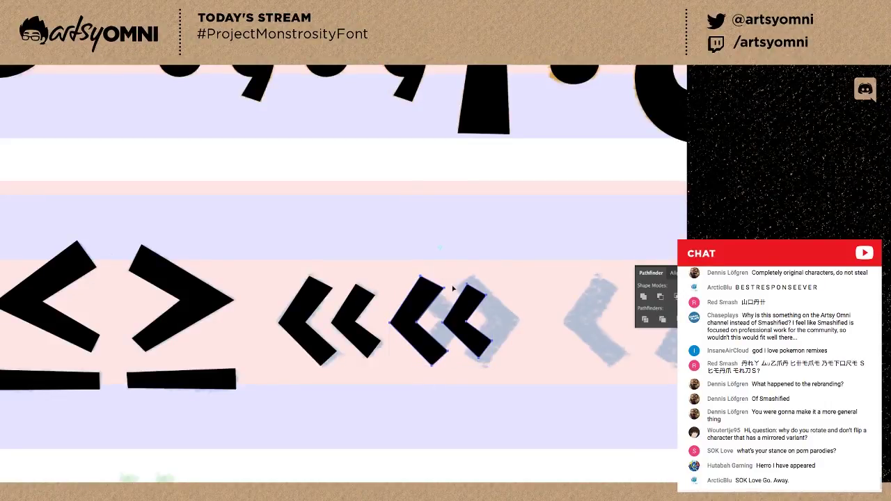
{"action": "left_click_drag", "start_coordinate": [446, 258], "coordinate": [474, 363]}
{"action": "key", "text": "v"}
{"action": "key", "text": "a"}
{"action": "key", "text": "ctrl+z"}
{"action": "key", "text": "v"}
{"action": "left_click", "coordinate": [459, 395]}
{"action": "left_click", "coordinate": [422, 338]}
{"action": "left_click", "coordinate": [461, 331], "text": "shift"}
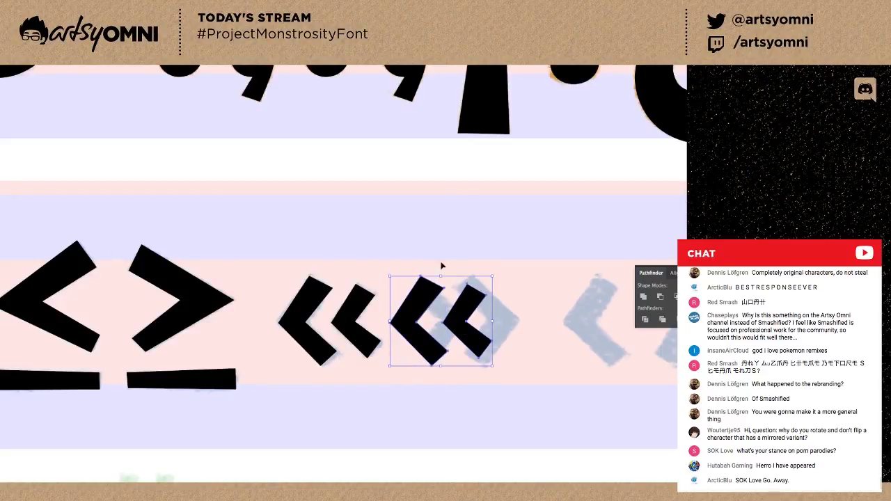
{"action": "key", "text": "r"}
{"action": "left_click_drag", "start_coordinate": [429, 243], "coordinate": [454, 367]}
{"action": "key", "text": "v"}
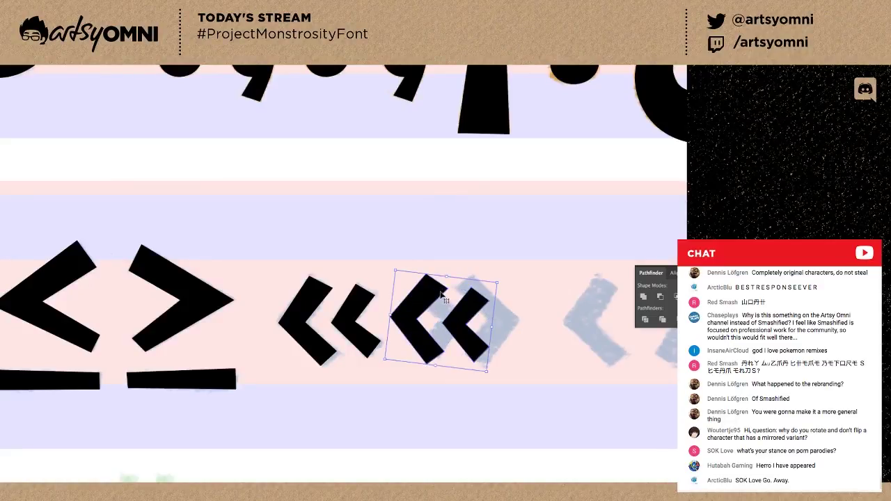
{"action": "key", "text": "ctrl+z"}
Rotate the duplicated chevrons by half a turn and nudge them onto the sketched closing double guillemet.
{"action": "key", "text": "r"}
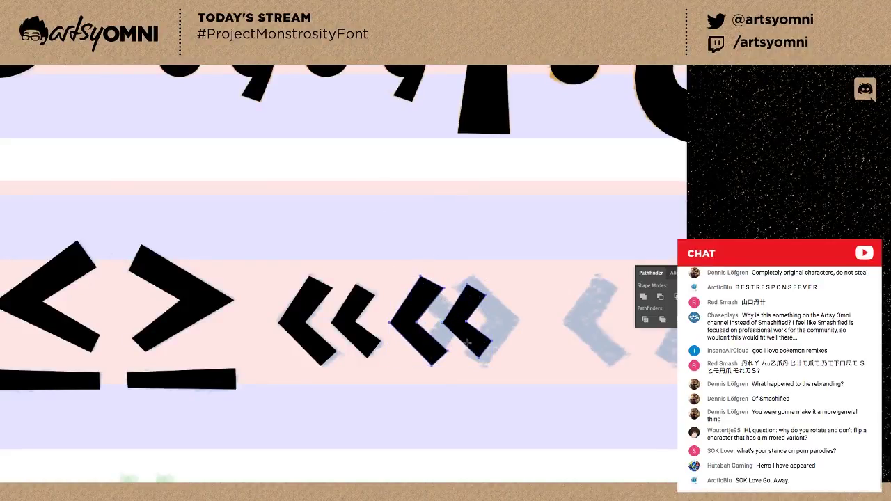
{"action": "left_click_drag", "start_coordinate": [452, 369], "coordinate": [449, 375]}
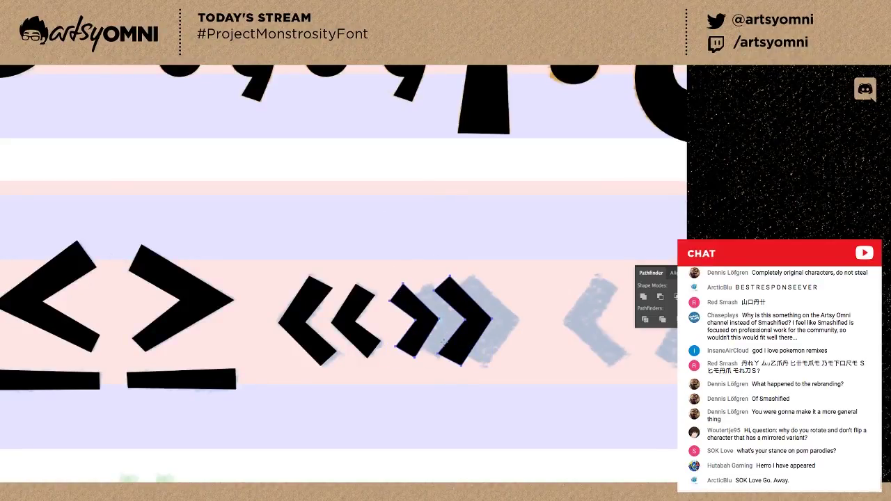
{"action": "key", "text": "shift+Right"}
{"action": "key", "text": "Left"}
{"action": "key", "text": "v"}
Copy the large chevrons of both double guillemets together, aligning the left-pointing copy with the sketched single opening guillemet.
{"action": "key", "text": "space"}
{"action": "left_click_drag", "start_coordinate": [550, 232], "coordinate": [374, 253]}
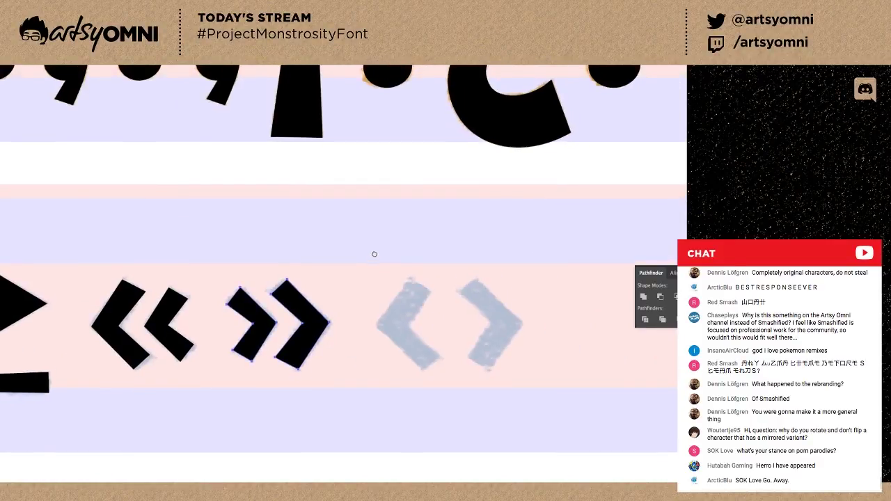
{"action": "left_click", "coordinate": [373, 254]}
{"action": "left_click", "coordinate": [142, 356]}
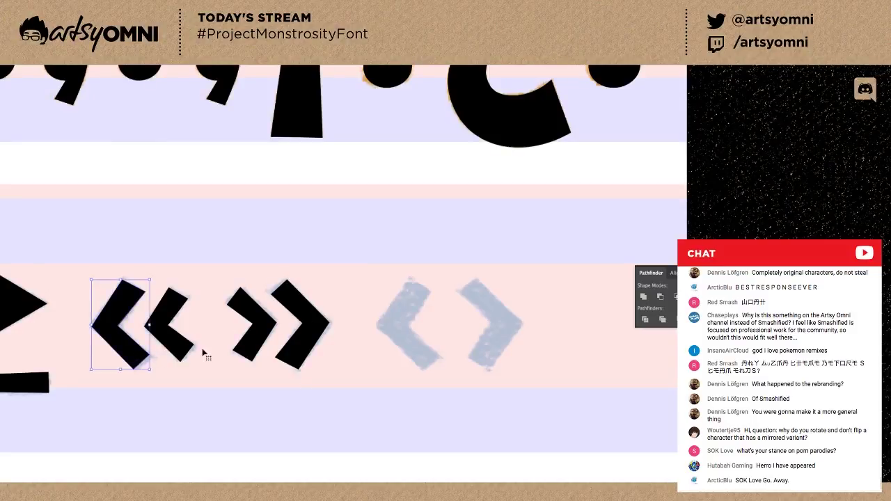
{"action": "left_click", "coordinate": [311, 340], "text": "shift"}
{"action": "left_click_drag", "start_coordinate": [316, 342], "coordinate": [593, 341]}
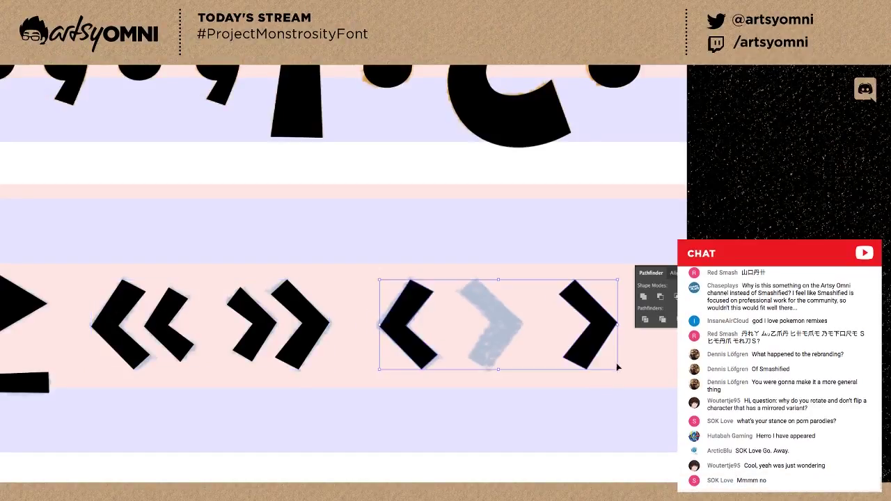
Move the copied right-pointing chevron onto the sketched single closing guillemet.
{"action": "left_click", "coordinate": [633, 347]}
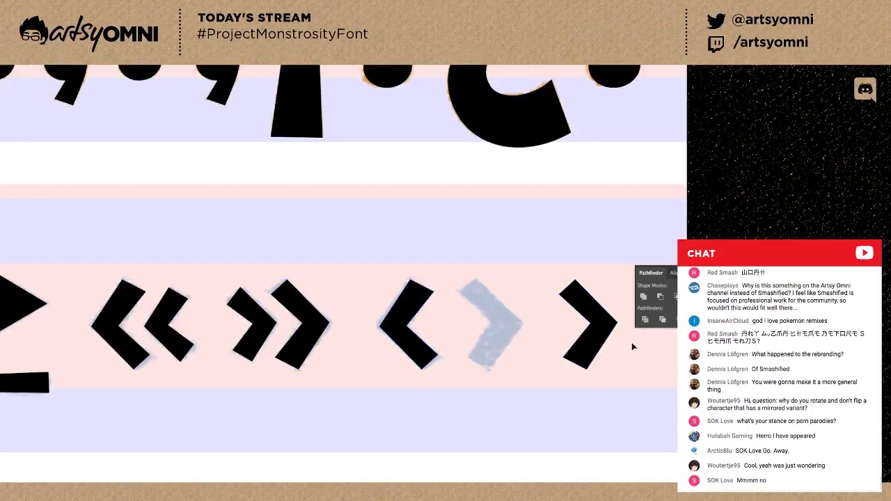
{"action": "left_click_drag", "start_coordinate": [506, 338], "coordinate": [508, 338]}
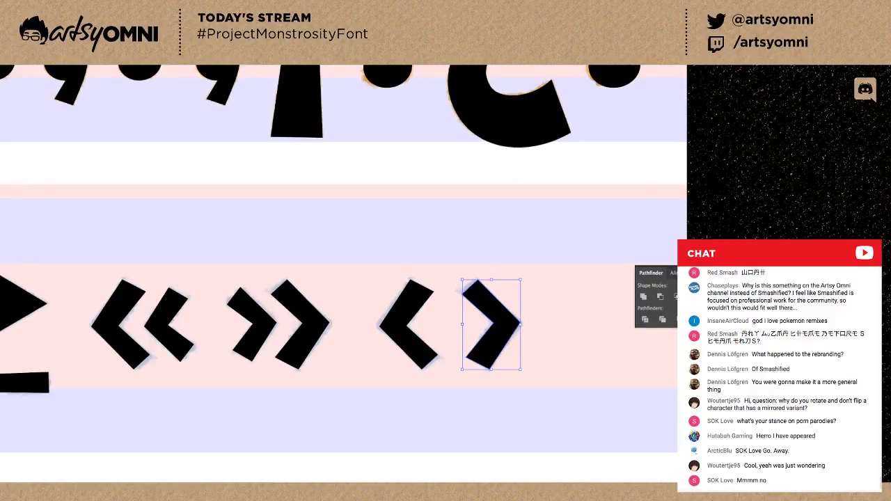
{"action": "left_click", "coordinate": [744, 279]}
Examine the whole glyph sheet to compare the traced punctuation rows with the sketches still untraced.
{"action": "key", "text": "space"}
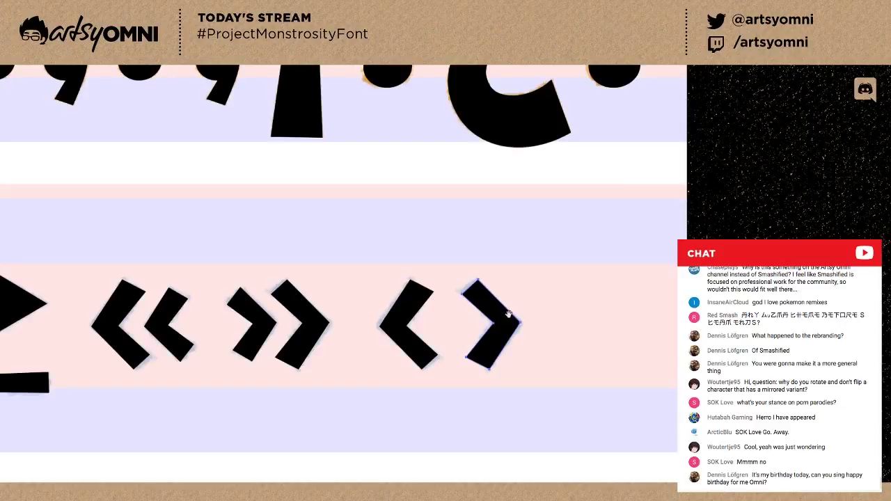
{"action": "left_click_drag", "start_coordinate": [521, 324], "coordinate": [406, 306]}
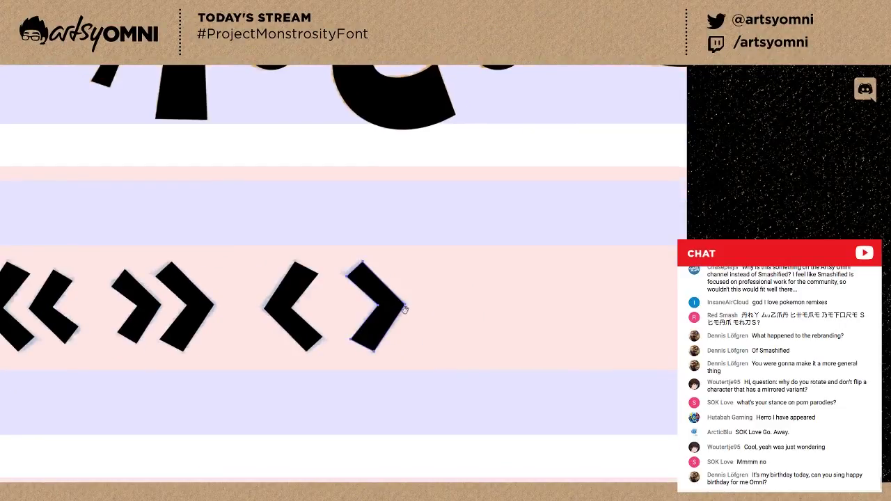
{"action": "key", "text": "ctrl+minus"}
{"action": "key", "text": "space"}
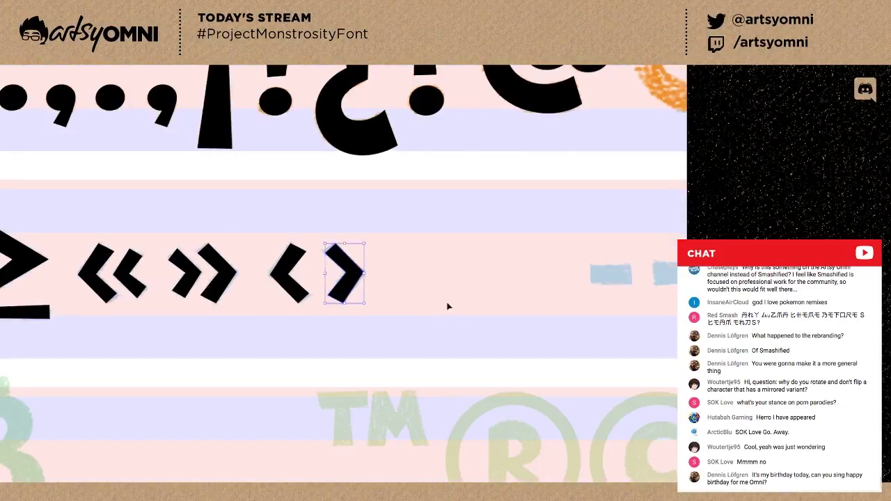
{"action": "key", "text": "ctrl+minus"}
{"action": "key", "text": "ctrl+minus"}
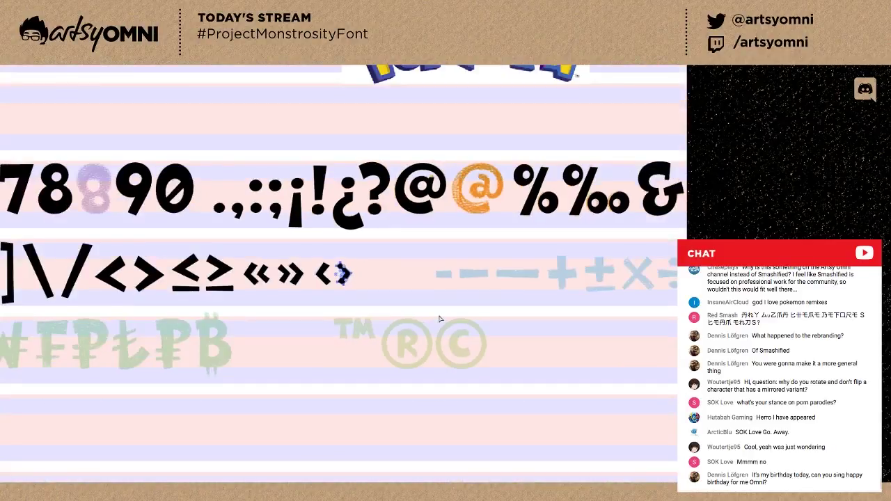
{"action": "key", "text": "ctrl+minus"}
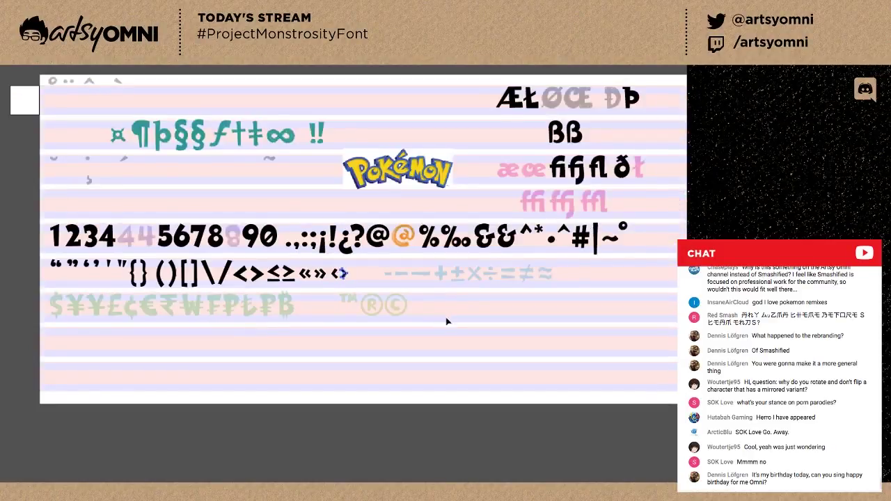
{"action": "scroll", "coordinate": [449, 338], "scroll_direction": "up", "scroll_amount": 1}
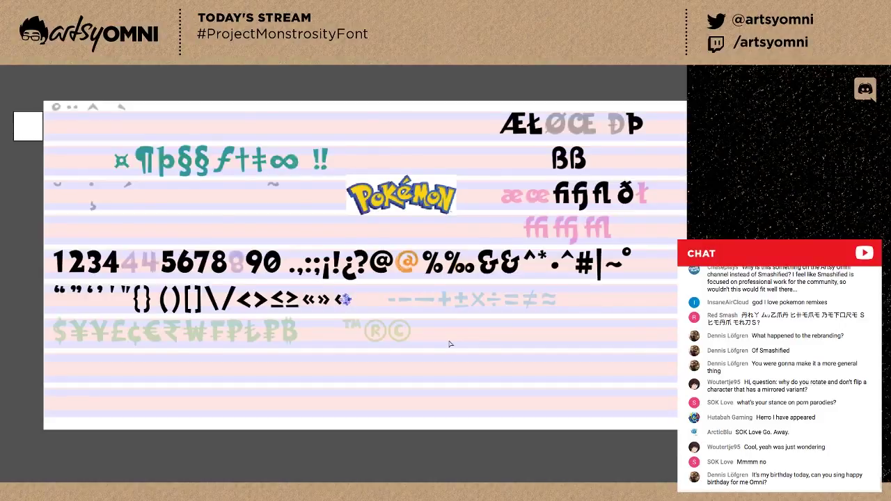
{"action": "key", "text": "ctrl+plus"}
{"action": "left_click_drag", "start_coordinate": [251, 330], "coordinate": [310, 341]}
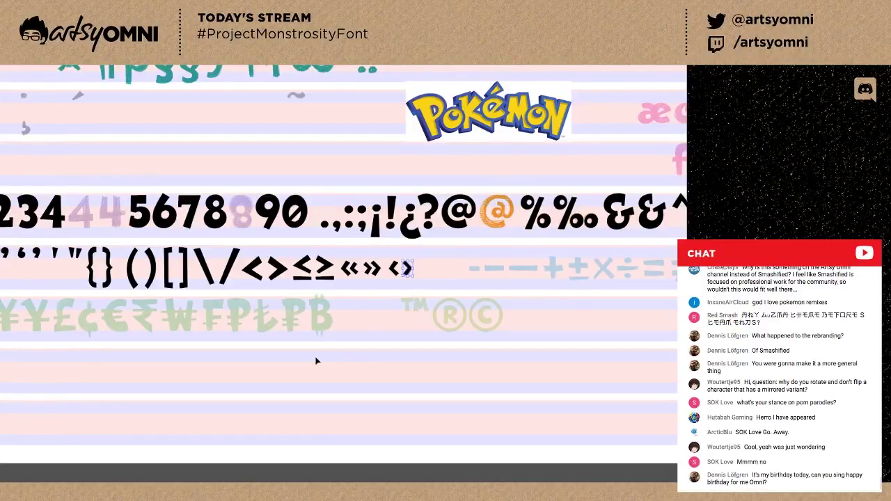
Trace the sketched hyphen after the single guillemets as a closed four-cornered black shape.
{"action": "scroll", "coordinate": [390, 331], "scroll_direction": "right", "scroll_amount": 2}
{"action": "mouse_move", "coordinate": [401, 341]}
{"action": "left_mouse_down"}
{"action": "mouse_move", "coordinate": [360, 373]}
{"action": "mouse_move", "coordinate": [375, 388]}
{"action": "mouse_move", "coordinate": [366, 390]}
{"action": "left_mouse_up"}
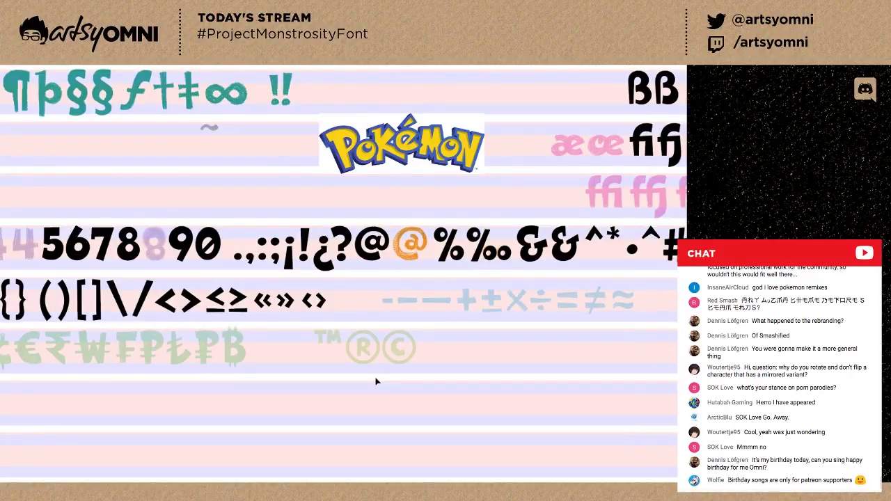
{"action": "key", "text": "ctrl+plus"}
{"action": "left_click_drag", "start_coordinate": [393, 366], "coordinate": [335, 381]}
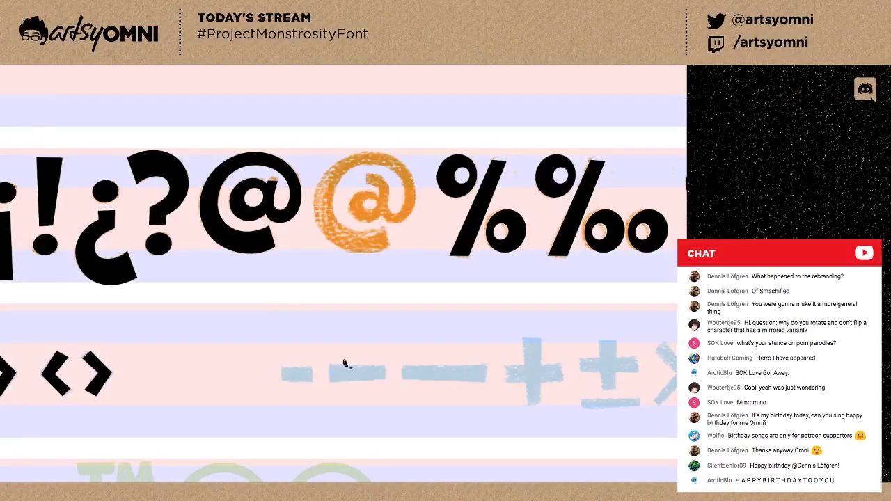
{"action": "left_click_drag", "start_coordinate": [281, 369], "coordinate": [282, 380]}
{"action": "left_click", "coordinate": [281, 381]}
{"action": "left_click", "coordinate": [312, 383]}
{"action": "left_click", "coordinate": [311, 368]}
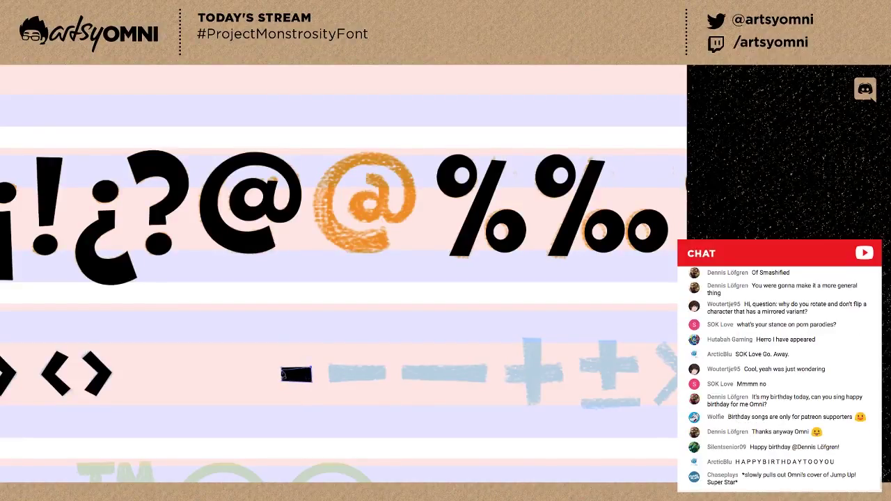
{"action": "left_click", "coordinate": [282, 369]}
Trace the sketched en dash beside the hyphen as a closed four-cornered black shape.
{"action": "left_click", "coordinate": [329, 366]}
{"action": "left_click", "coordinate": [329, 382]}
{"action": "left_click", "coordinate": [386, 373]}
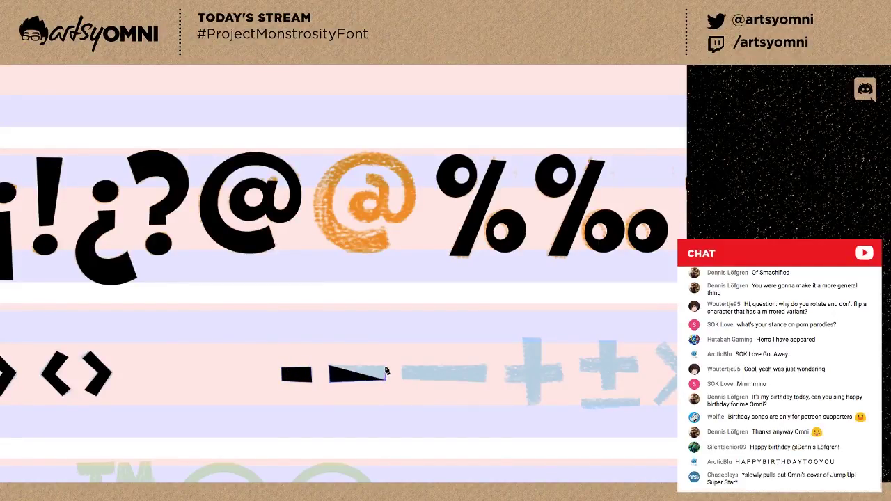
{"action": "left_click", "coordinate": [387, 365]}
{"action": "left_click", "coordinate": [330, 366]}
{"action": "key", "text": "v"}
{"action": "left_click", "coordinate": [336, 354]}
Trace the sketched em dash as a closed four-cornered shape and give it the en dash's black fill.
{"action": "left_click_drag", "start_coordinate": [342, 357], "coordinate": [269, 335]}
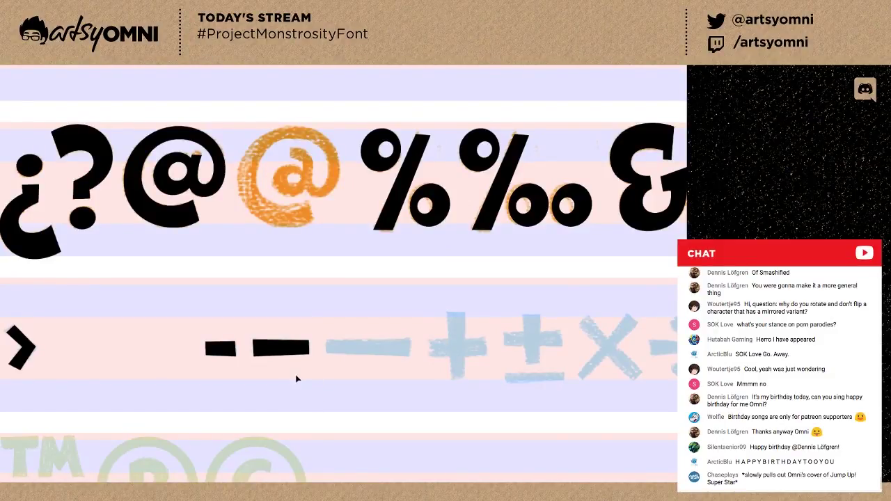
{"action": "key", "text": "ctrl+plus"}
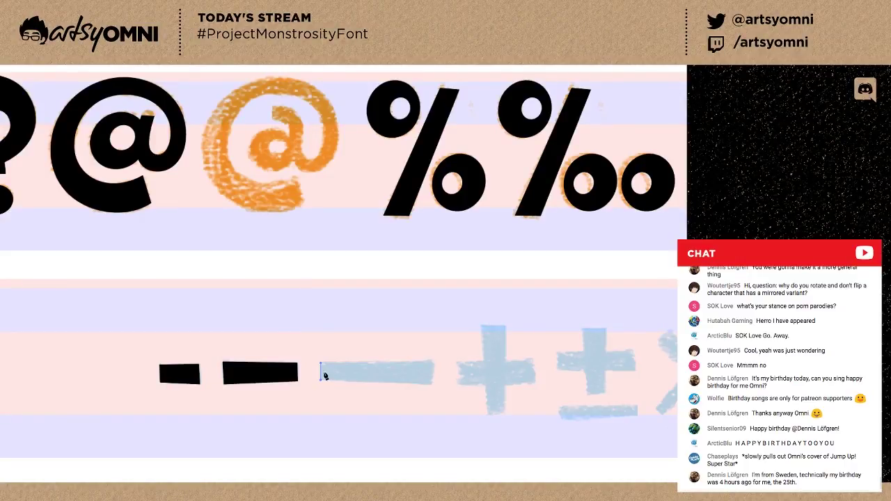
{"action": "left_click", "coordinate": [432, 383]}
{"action": "left_click", "coordinate": [433, 360]}
{"action": "left_click", "coordinate": [320, 363]}
{"action": "key", "text": "i"}
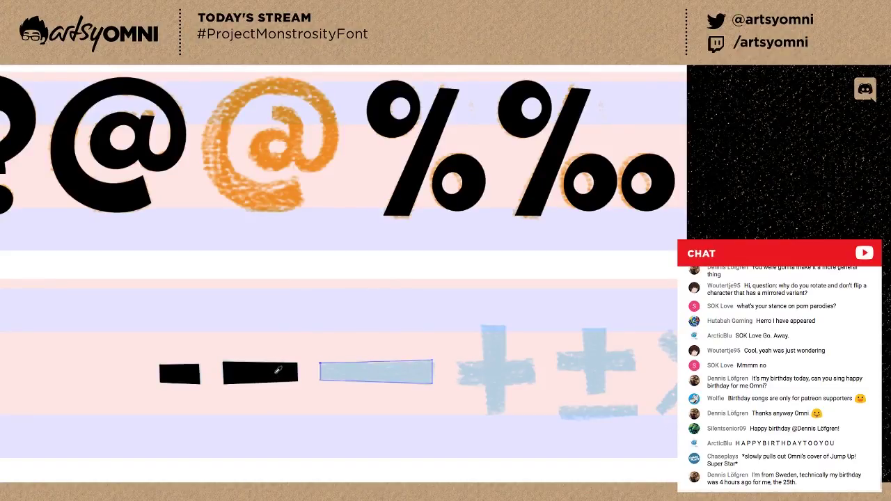
{"action": "left_click", "coordinate": [277, 370]}
{"action": "key", "text": "v"}
{"action": "left_click", "coordinate": [319, 336]}
Trace the horizontal bar of the sketched plus sign in black and nudge its left end up slightly.
{"action": "left_click_drag", "start_coordinate": [364, 343], "coordinate": [247, 337]}
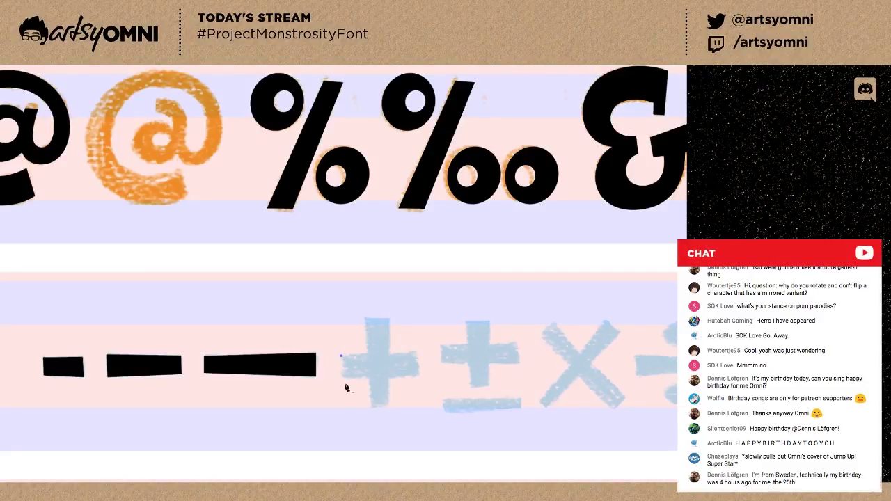
{"action": "left_click", "coordinate": [418, 376]}
{"action": "left_click", "coordinate": [416, 358]}
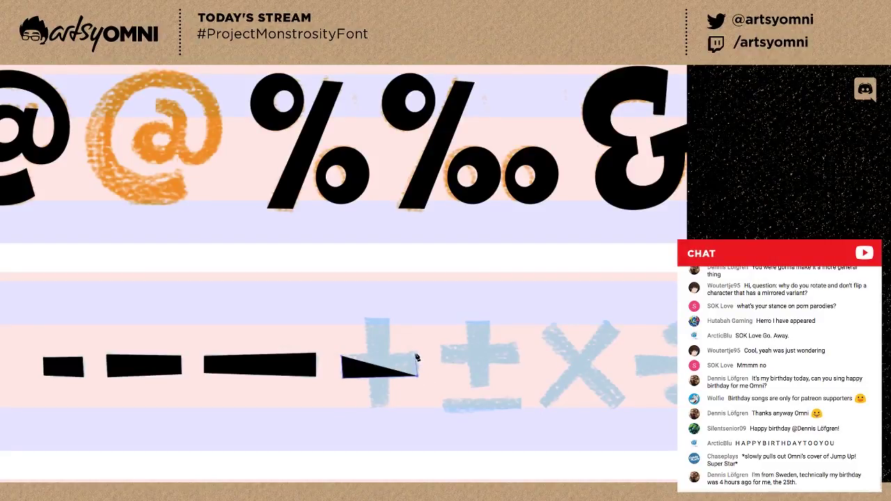
{"action": "left_click", "coordinate": [418, 354]}
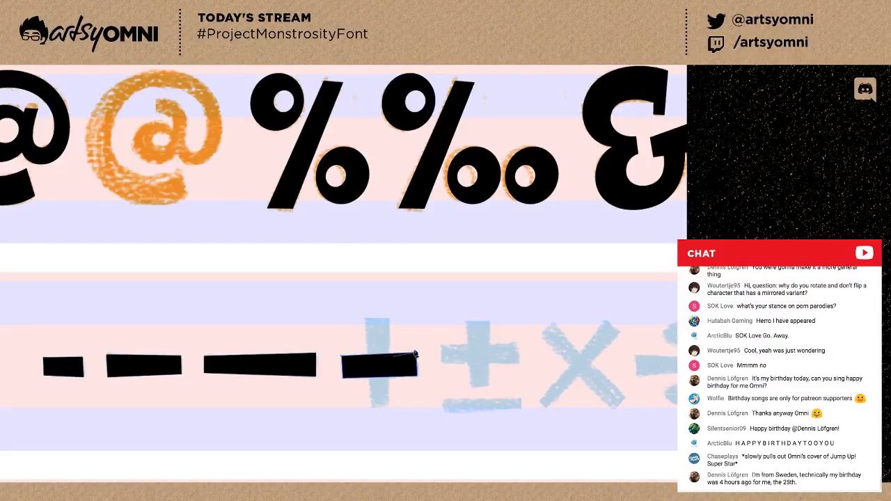
{"action": "key", "text": "ctrl+z"}
{"action": "left_click", "coordinate": [416, 353]}
{"action": "left_click", "coordinate": [341, 358]}
{"action": "left_click", "coordinate": [342, 364]}
{"action": "left_click_drag", "start_coordinate": [334, 348], "coordinate": [353, 364]}
{"action": "key", "text": "Up"}
Trace the plus sign's vertical bar as a closed black shape, narrowing slightly toward its foot.
{"action": "left_click", "coordinate": [360, 398]}
{"action": "left_click", "coordinate": [364, 320]}
{"action": "left_click", "coordinate": [373, 408]}
{"action": "left_click", "coordinate": [388, 406]}
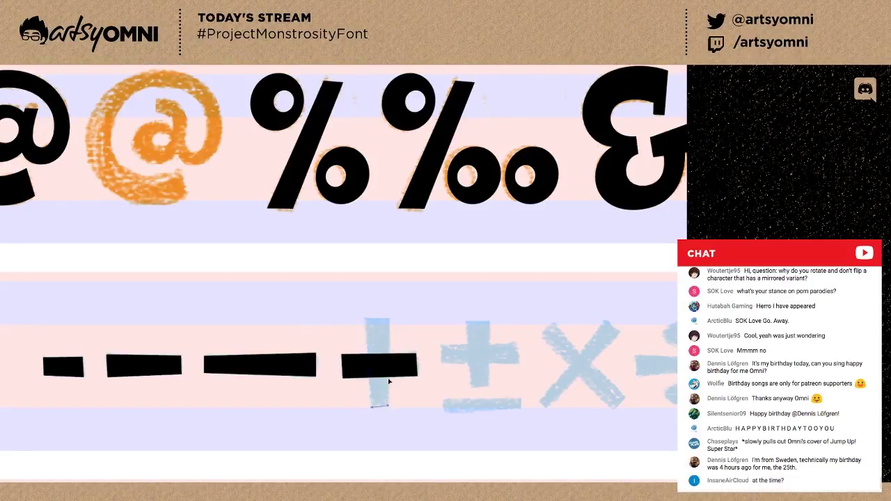
{"action": "left_click", "coordinate": [389, 321]}
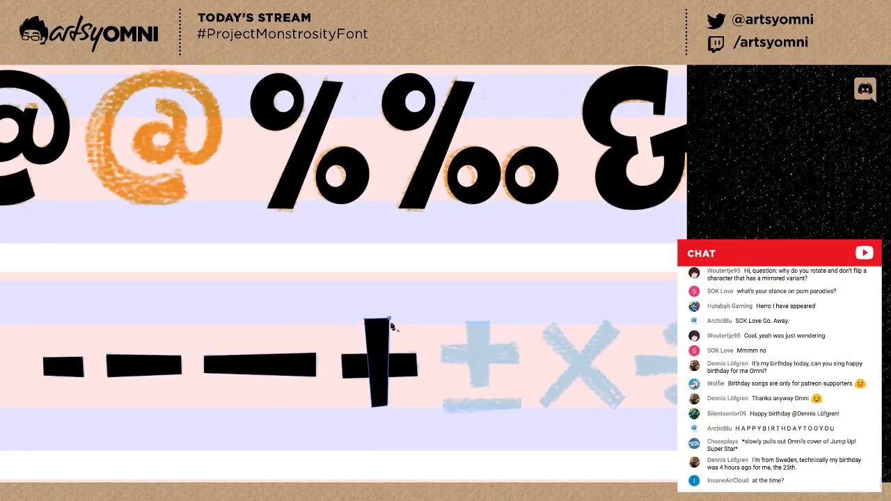
{"action": "left_click", "coordinate": [364, 321]}
{"action": "key", "text": "ctrl+z"}
{"action": "key", "text": "ctrl+z"}
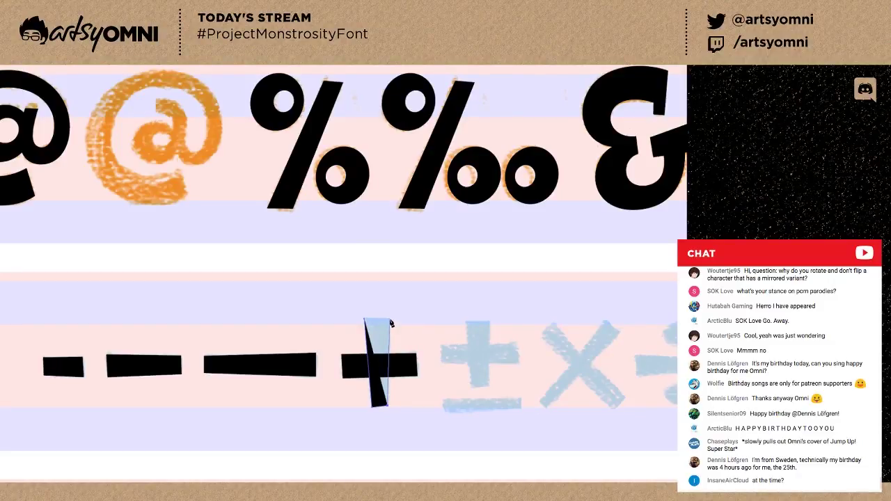
{"action": "left_click", "coordinate": [390, 320]}
{"action": "left_click", "coordinate": [365, 320]}
{"action": "key", "text": "v"}
{"action": "left_click", "coordinate": [415, 323]}
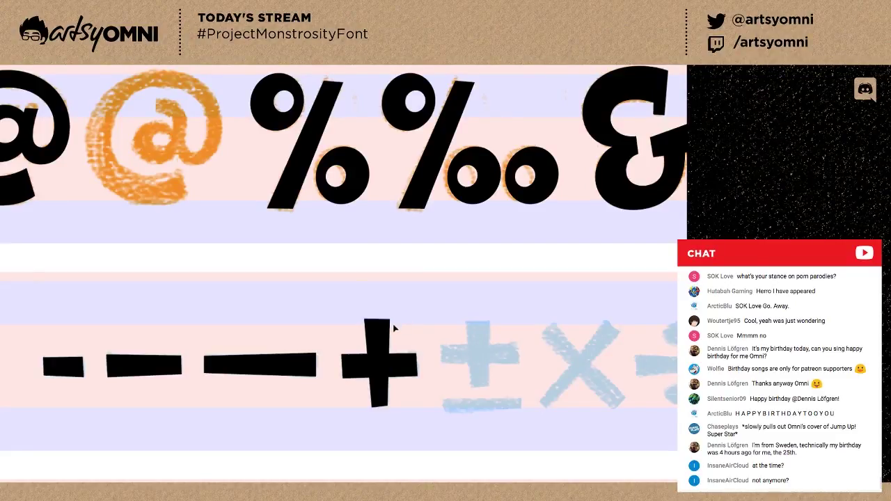
Adjust the corner points at the foot of the plus sign's vertical bar to even out its end.
{"action": "left_click_drag", "start_coordinate": [408, 329], "coordinate": [370, 350]}
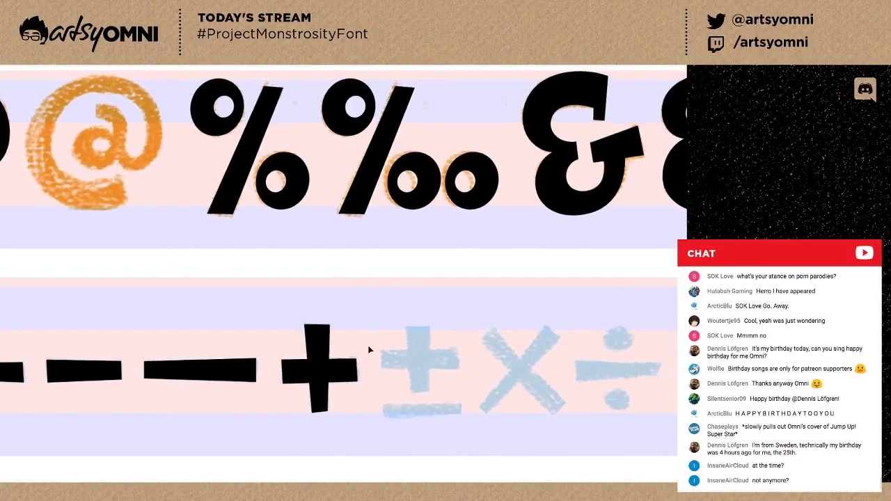
{"action": "left_click", "coordinate": [317, 409]}
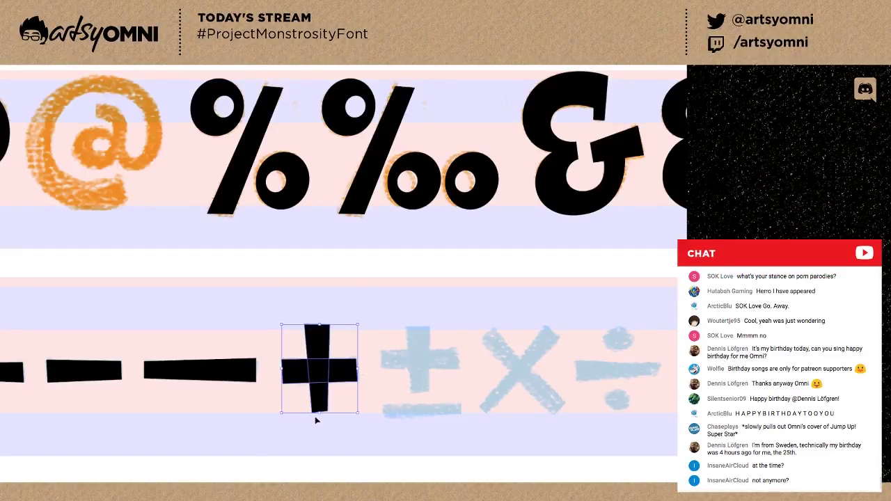
{"action": "key", "text": "a"}
{"action": "left_click", "coordinate": [312, 413]}
{"action": "left_click_drag", "start_coordinate": [315, 419], "coordinate": [320, 418]}
{"action": "left_click", "coordinate": [330, 421]}
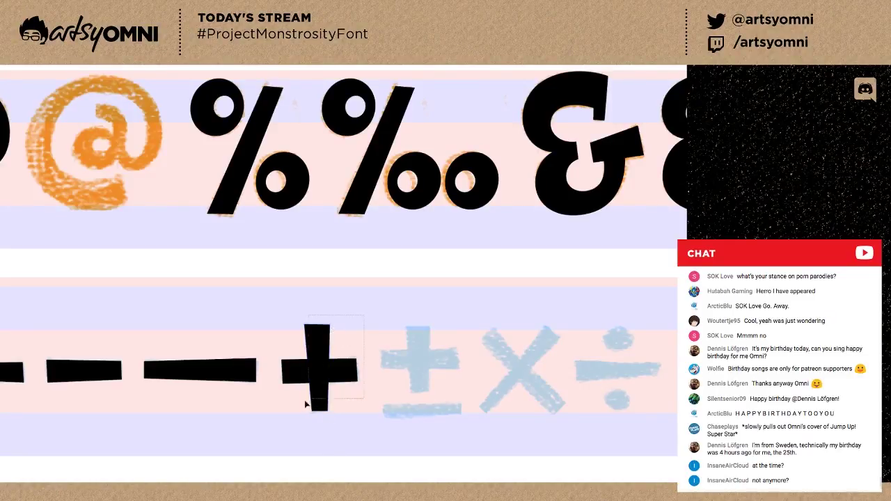
Duplicate the finished plus sign and place the copy over the sketched plus-minus sign.
{"action": "left_click", "coordinate": [329, 374]}
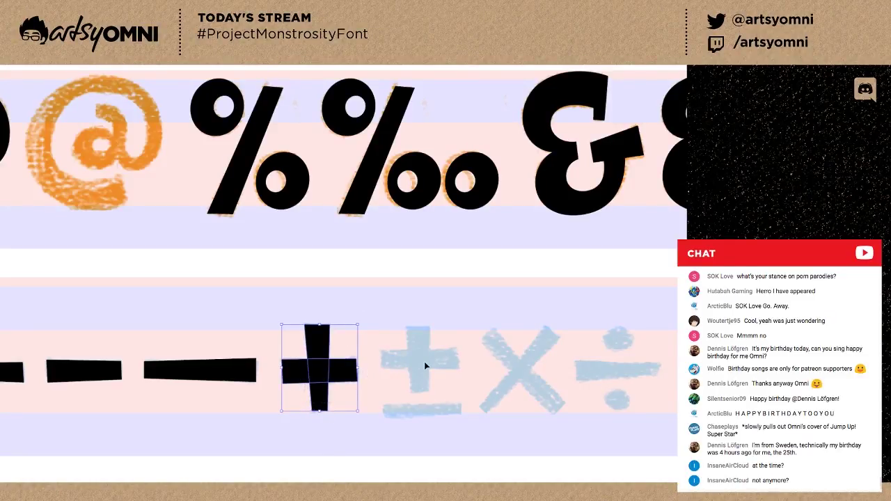
{"action": "key", "text": "ctrl+v"}
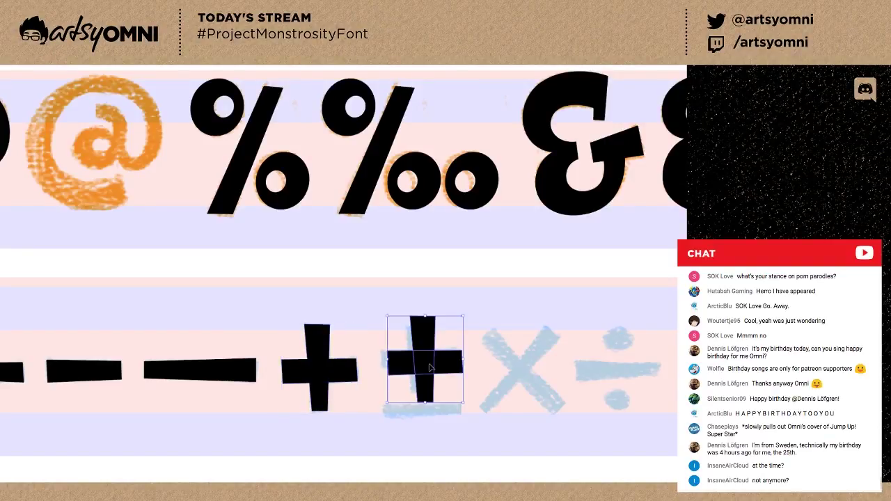
{"action": "left_click", "coordinate": [427, 360]}
Reshape the copied plus by moving its end points so both bars fit the smaller plus of the plus-minus sketch.
{"action": "left_click_drag", "start_coordinate": [387, 349], "coordinate": [331, 338]}
{"action": "left_click", "coordinate": [309, 346]}
{"action": "mouse_move", "coordinate": [337, 327]}
{"action": "left_mouse_down"}
{"action": "mouse_move", "coordinate": [333, 335]}
{"action": "mouse_move", "coordinate": [330, 315]}
{"action": "mouse_move", "coordinate": [338, 333]}
{"action": "left_mouse_up"}
{"action": "left_click", "coordinate": [349, 309]}
{"action": "left_click", "coordinate": [324, 322]}
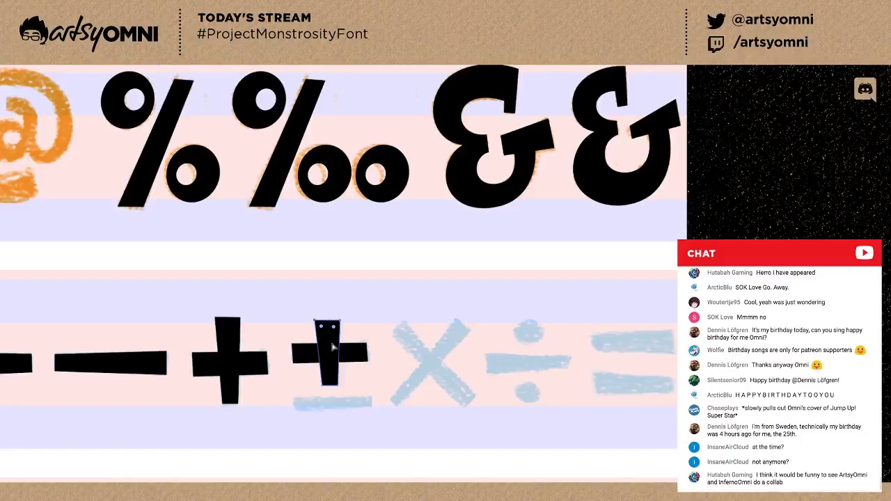
{"action": "left_click_drag", "start_coordinate": [352, 399], "coordinate": [317, 380]}
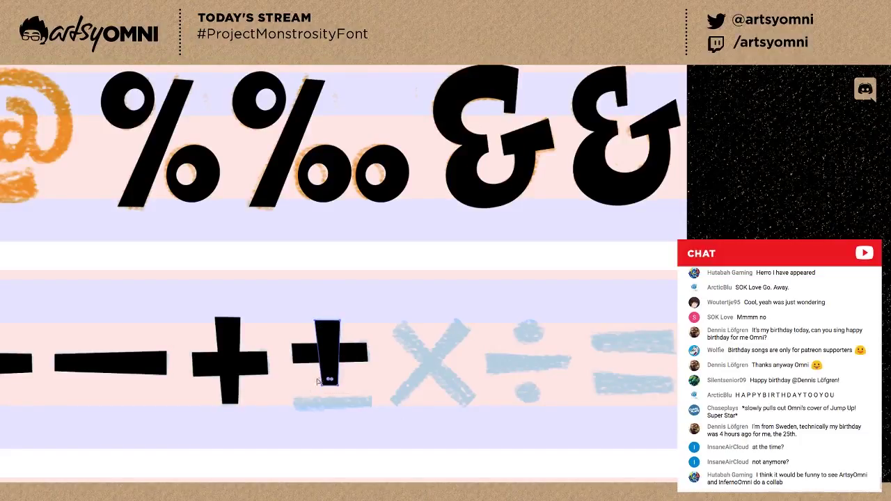
{"action": "left_click", "coordinate": [358, 378]}
Trace the bar beneath the plus of the plus-minus sign as a four-cornered black shape.
{"action": "left_click", "coordinate": [293, 397]}
{"action": "left_click_drag", "start_coordinate": [373, 401], "coordinate": [371, 401]}
{"action": "left_click", "coordinate": [370, 408]}
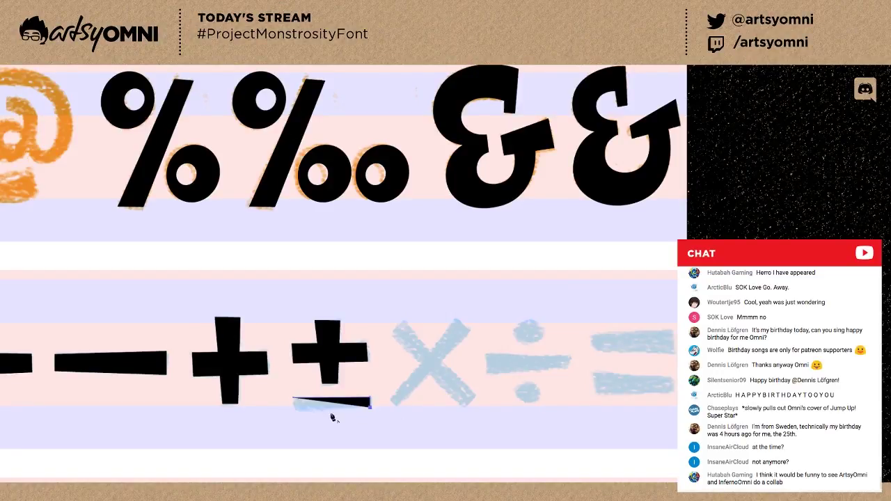
{"action": "left_click", "coordinate": [293, 411]}
Trace the multiplication sign's rising diagonal stroke, from lower left to upper right, as a closed black shape.
{"action": "key", "text": "space"}
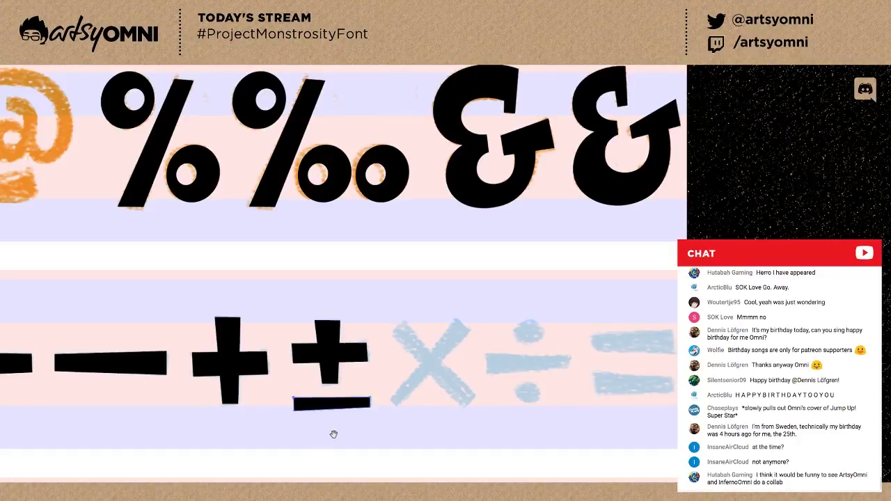
{"action": "left_click_drag", "start_coordinate": [319, 449], "coordinate": [238, 445]}
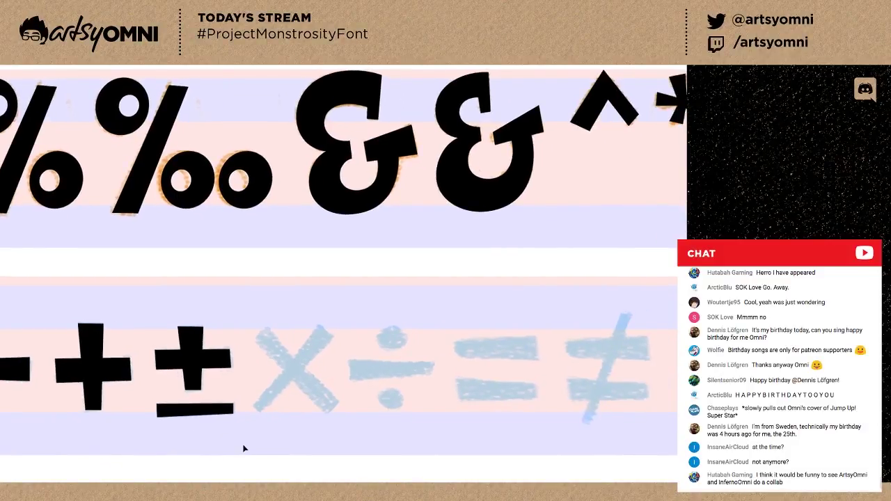
{"action": "left_click_drag", "start_coordinate": [340, 429], "coordinate": [257, 434]}
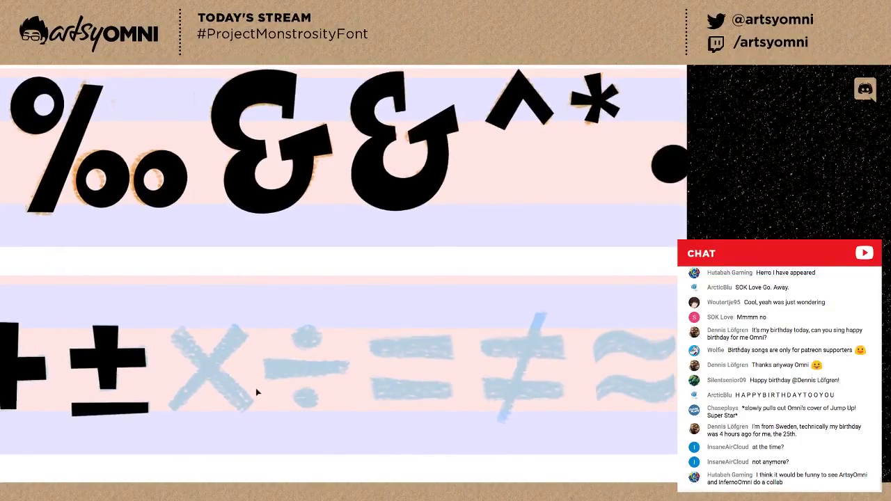
{"action": "left_click", "coordinate": [168, 403]}
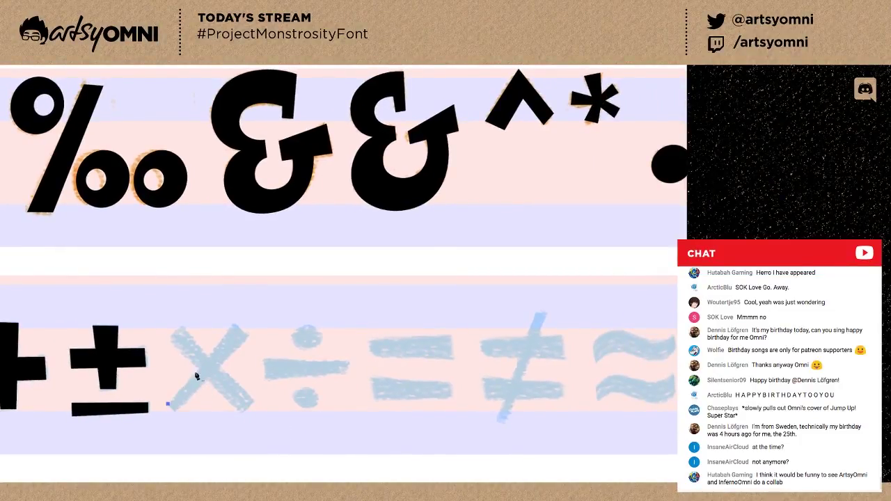
{"action": "left_click", "coordinate": [234, 326]}
{"action": "left_click", "coordinate": [248, 337]}
{"action": "left_click", "coordinate": [175, 411]}
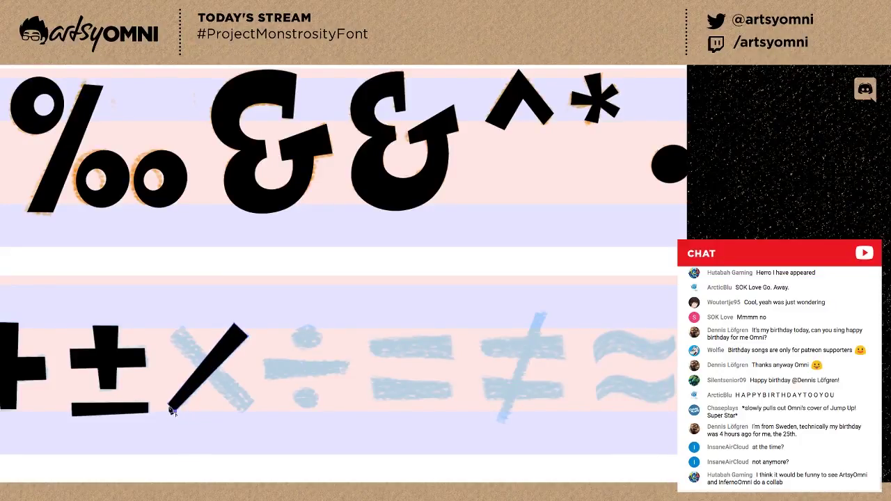
{"action": "left_click", "coordinate": [167, 404]}
Trace the multiplication sign's falling diagonal stroke, crossing the first one, as a closed black shape.
{"action": "left_click", "coordinate": [167, 338]}
{"action": "left_click", "coordinate": [183, 324]}
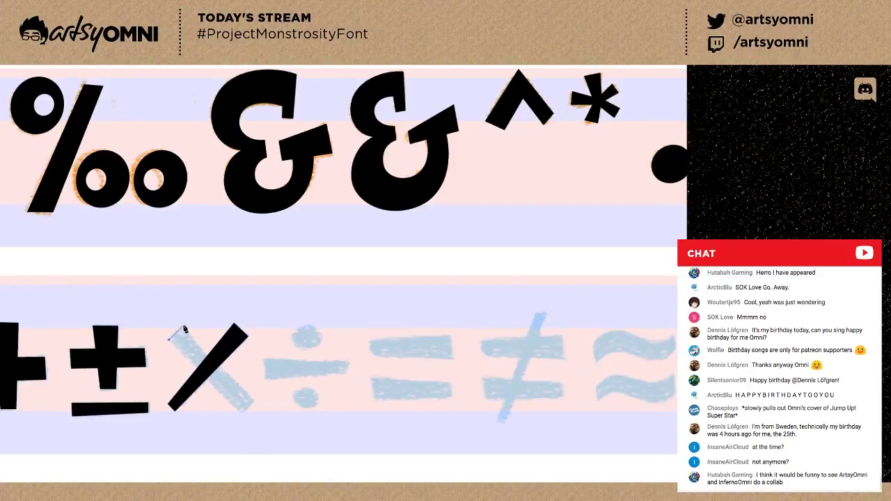
{"action": "left_click", "coordinate": [255, 402]}
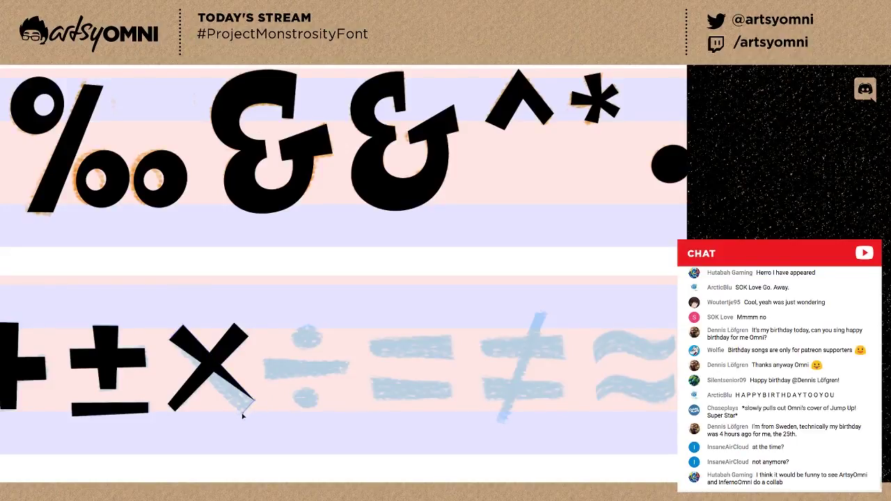
{"action": "left_click", "coordinate": [243, 412]}
{"action": "left_click", "coordinate": [169, 339]}
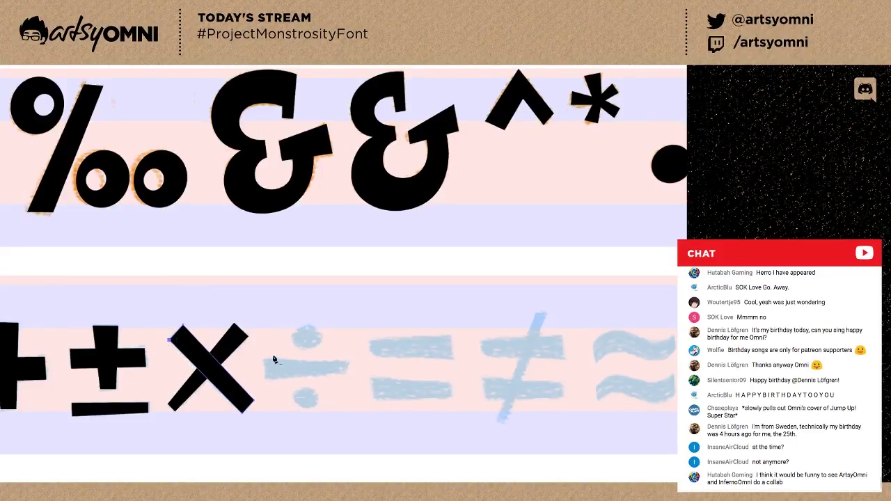
Trace the middle bar of the sketched division sign as a four-cornered black shape, tapering to the right.
{"action": "left_click", "coordinate": [264, 360]}
{"action": "left_click", "coordinate": [263, 379]}
{"action": "left_click", "coordinate": [346, 374]}
{"action": "left_click", "coordinate": [346, 361]}
{"action": "left_click", "coordinate": [270, 366]}
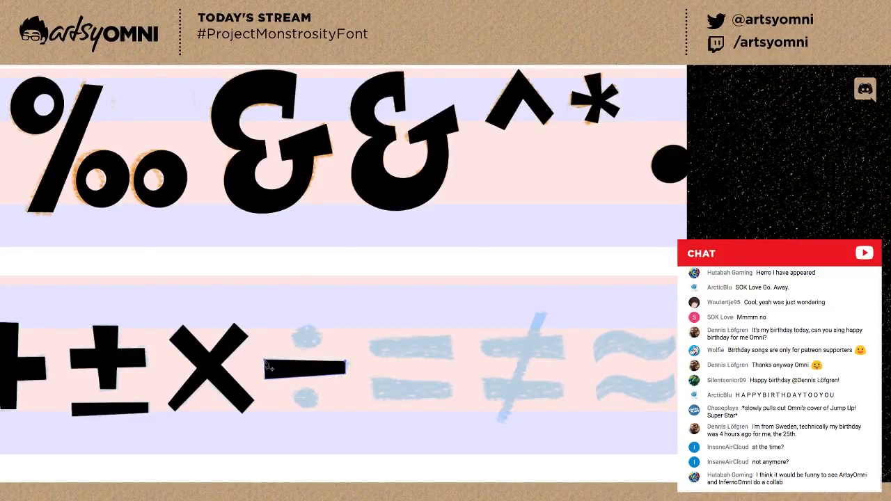
Trace the upper bar of the sketched equals sign as a closed four-cornered black shape.
{"action": "left_click", "coordinate": [371, 342]}
{"action": "left_click", "coordinate": [370, 358]}
{"action": "left_click", "coordinate": [452, 358]}
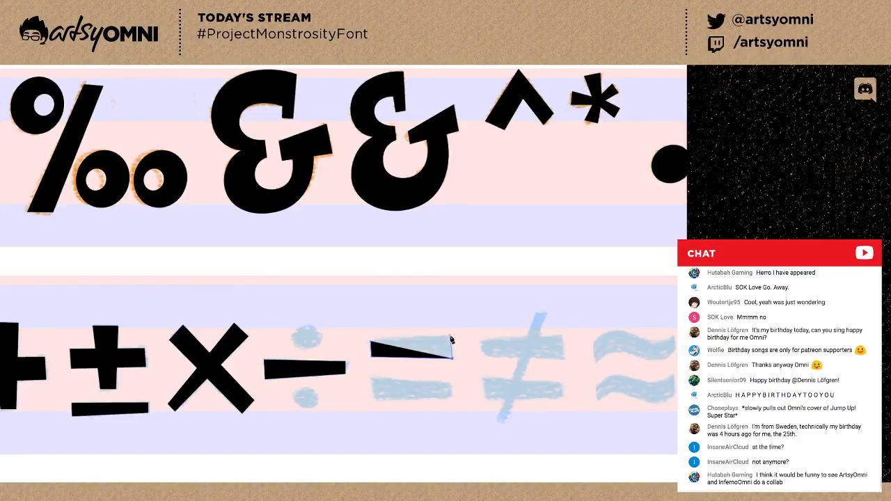
{"action": "left_click", "coordinate": [452, 336]}
{"action": "left_click", "coordinate": [370, 341]}
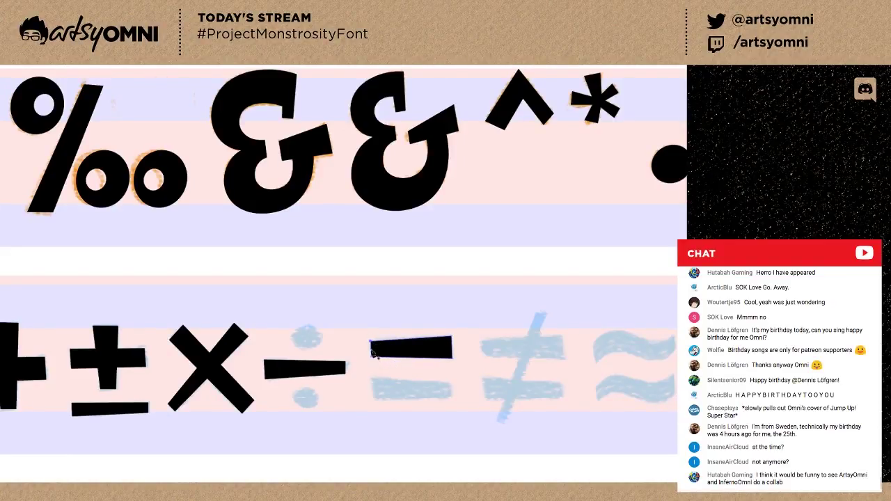
Trace the lower bar of the sketched equals sign as a closed four-cornered black shape, tapering to the right.
{"action": "left_click", "coordinate": [371, 379]}
{"action": "left_click", "coordinate": [372, 401]}
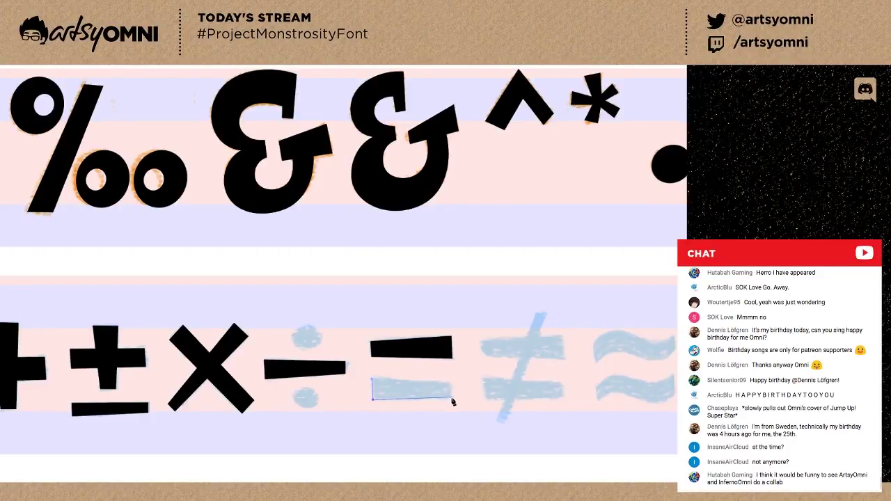
{"action": "left_click", "coordinate": [451, 396]}
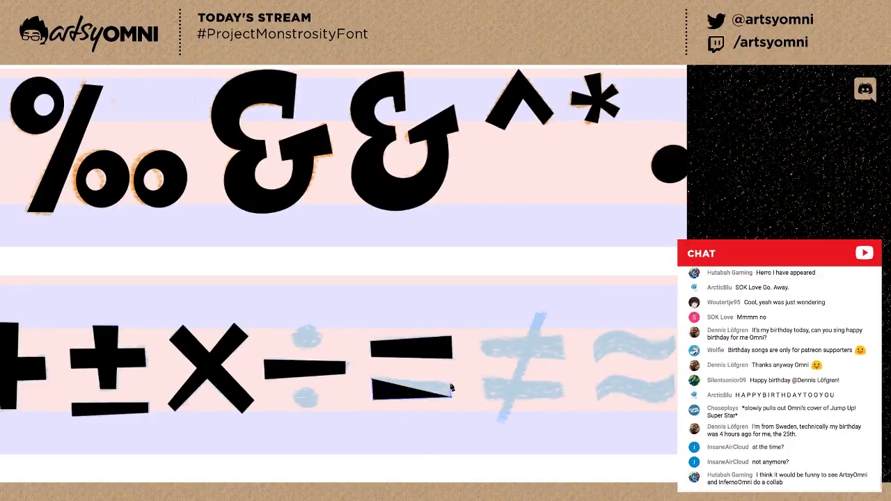
{"action": "left_click", "coordinate": [451, 381]}
{"action": "left_click", "coordinate": [372, 380]}
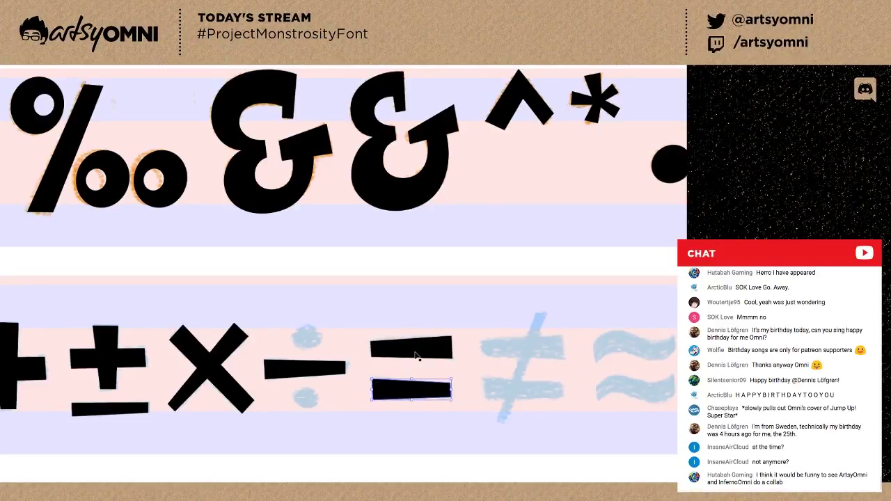
Duplicate both equals sign bars onto the sketched not-equal sign beside it.
{"action": "left_click", "coordinate": [419, 350], "text": "shift"}
{"action": "mouse_move", "coordinate": [401, 395]}
{"action": "left_mouse_down"}
{"action": "mouse_move", "coordinate": [452, 384]}
{"action": "mouse_move", "coordinate": [513, 390]}
{"action": "left_mouse_up"}
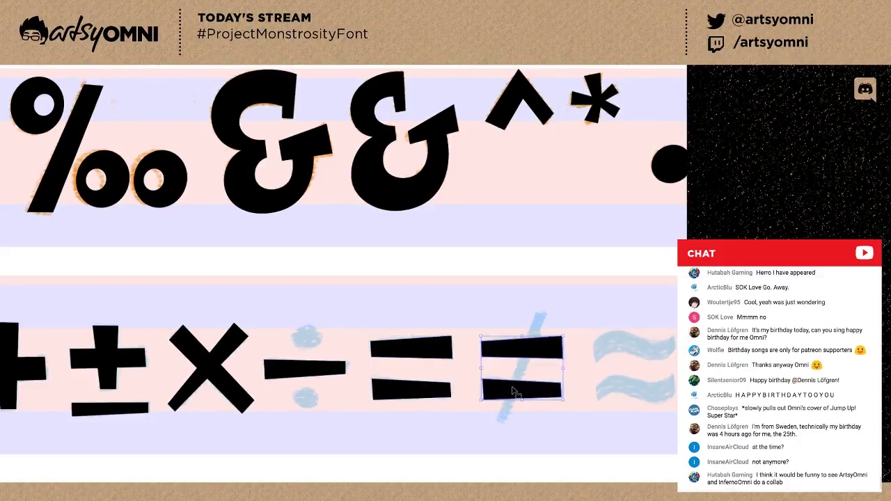
{"action": "left_click", "coordinate": [499, 366]}
Trace the not-equal sign's slanted slash across both bars as a closed four-cornered black shape.
{"action": "key", "text": "p"}
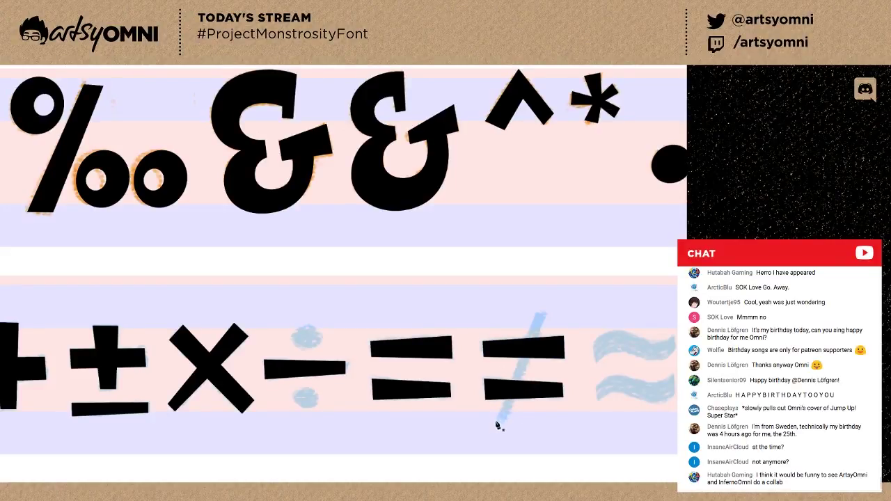
{"action": "left_click", "coordinate": [496, 421]}
{"action": "left_click", "coordinate": [536, 310]}
{"action": "left_click", "coordinate": [547, 316]}
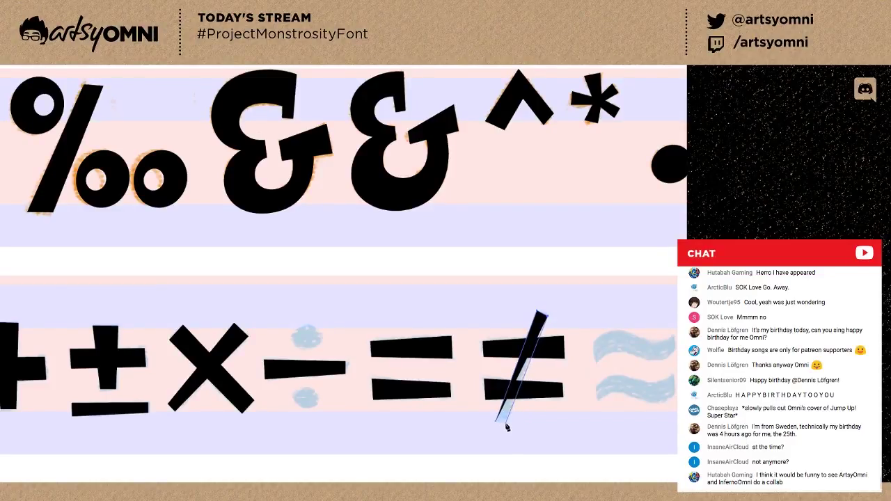
{"action": "left_click", "coordinate": [506, 424]}
{"action": "left_click", "coordinate": [497, 422]}
{"action": "left_click", "coordinate": [497, 422]}
{"action": "left_click_drag", "start_coordinate": [552, 395], "coordinate": [355, 378]}
{"action": "key", "text": "v"}
{"action": "left_click", "coordinate": [369, 336]}
Trace the left end and curved top edge of the approximately-equal sign's upper wave, ending at its upper right corner.
{"action": "scroll", "coordinate": [360, 388], "scroll_direction": "up", "scroll_amount": 2}
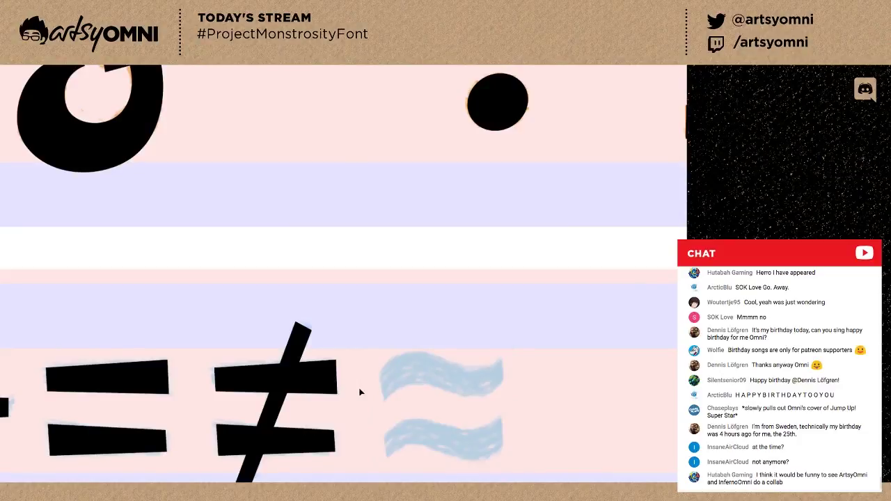
{"action": "scroll", "coordinate": [325, 308], "scroll_direction": "down", "scroll_amount": 3}
{"action": "scroll", "coordinate": [324, 299], "scroll_direction": "right", "scroll_amount": 2}
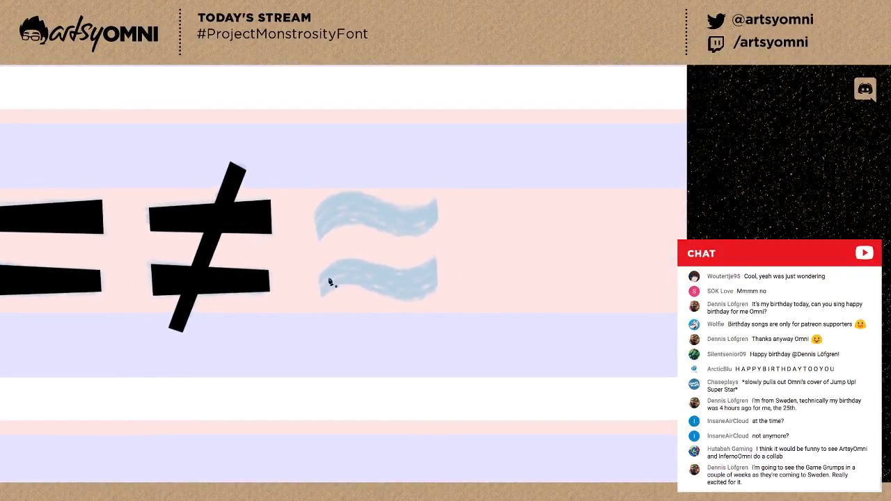
{"action": "left_click", "coordinate": [318, 238]}
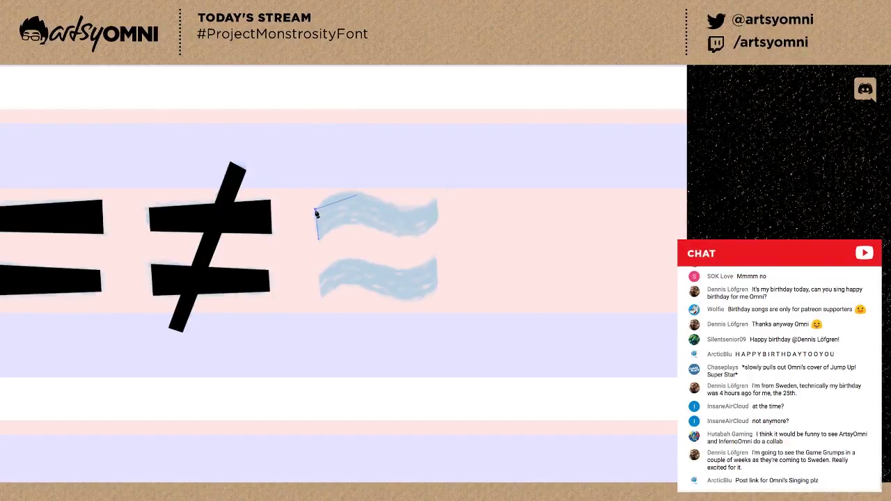
{"action": "left_click_drag", "start_coordinate": [315, 209], "coordinate": [408, 213]}
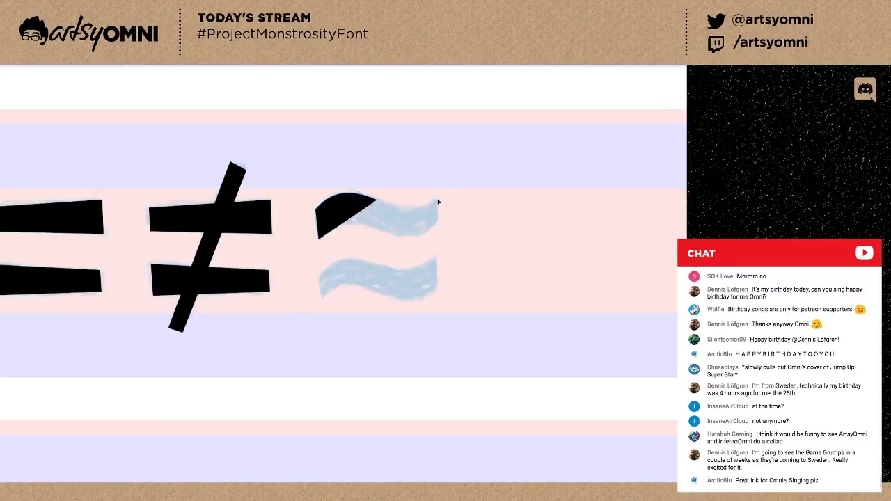
{"action": "left_click", "coordinate": [435, 202]}
{"action": "key", "text": "ctrl+z"}
{"action": "left_click_drag", "start_coordinate": [436, 203], "coordinate": [439, 227]}
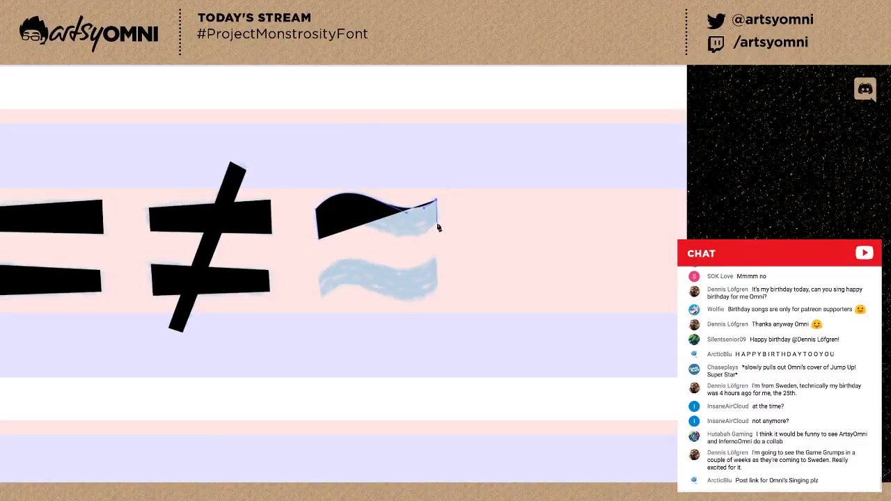
Close the upper wave with its right end and a curved bottom edge, and refine the bottom edge's middle anchor.
{"action": "left_click", "coordinate": [437, 225]}
{"action": "key", "text": "ctrl+z"}
{"action": "left_click", "coordinate": [436, 225]}
{"action": "left_click_drag", "start_coordinate": [436, 225], "coordinate": [304, 259]}
{"action": "left_click", "coordinate": [376, 234]}
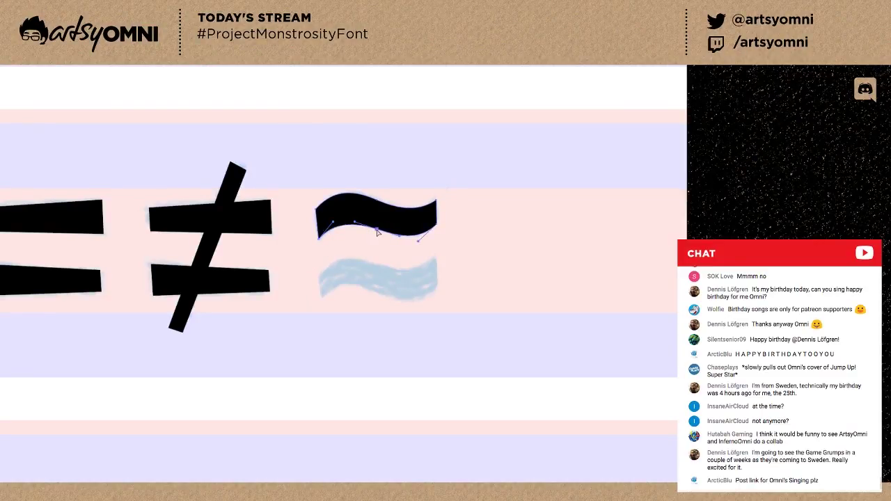
{"action": "left_click_drag", "start_coordinate": [377, 230], "coordinate": [375, 231]}
{"action": "left_click", "coordinate": [351, 235]}
Duplicate the upper wave onto the sketched lower wave and rotate the copy slightly to match the sketch.
{"action": "left_click", "coordinate": [402, 230]}
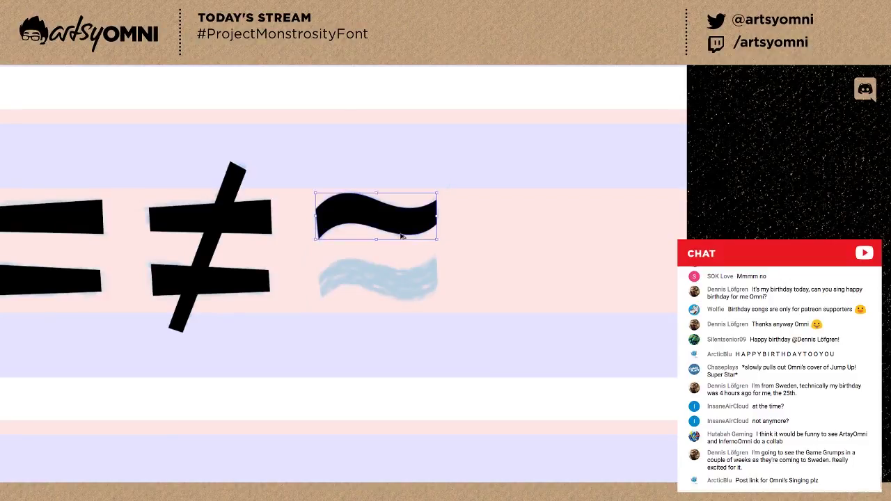
{"action": "left_click_drag", "start_coordinate": [405, 280], "coordinate": [406, 280]}
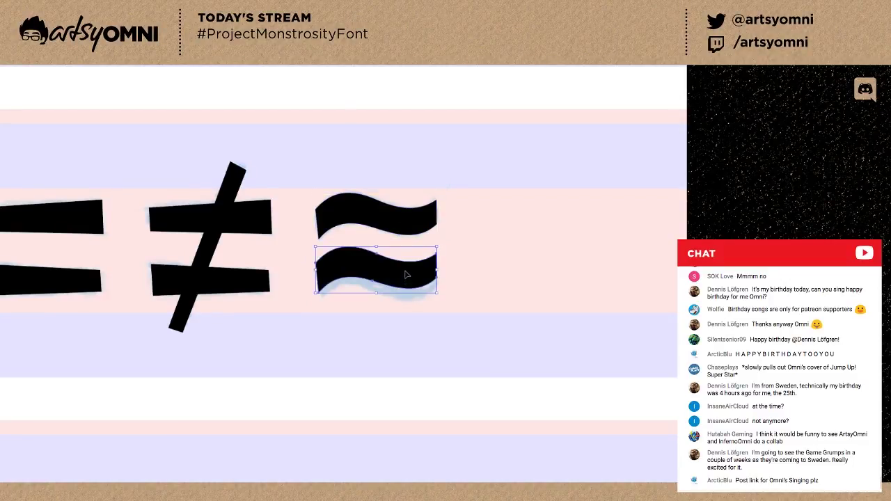
{"action": "key", "text": "r"}
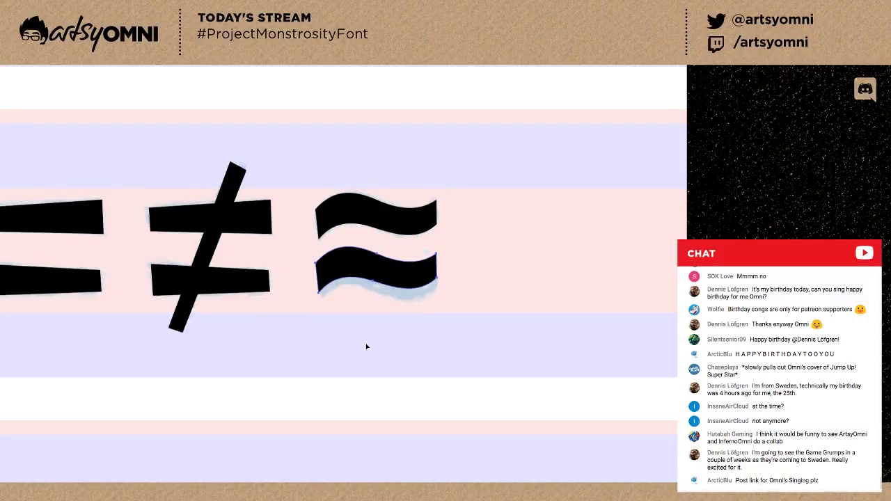
{"action": "key", "text": "v"}
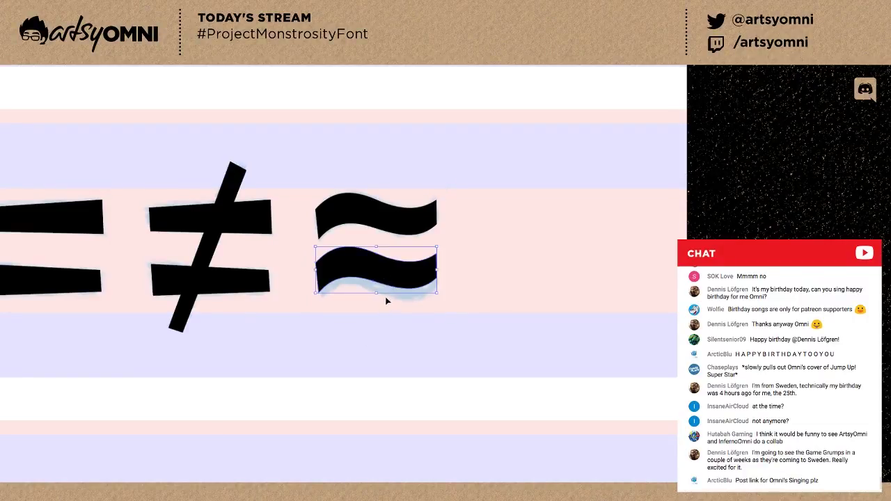
{"action": "key", "text": "r"}
{"action": "left_click", "coordinate": [382, 262]}
{"action": "left_click_drag", "start_coordinate": [376, 305], "coordinate": [437, 285]}
Adjust the corner anchors at the right and left ends of the lower wave to fit the sketch.
{"action": "key", "text": "a"}
{"action": "left_click", "coordinate": [436, 256]}
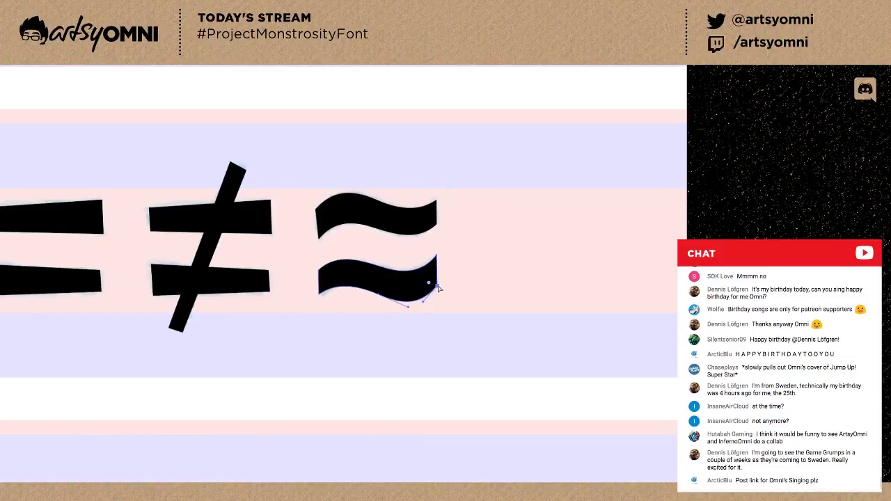
{"action": "left_click", "coordinate": [321, 295]}
{"action": "left_click", "coordinate": [322, 270]}
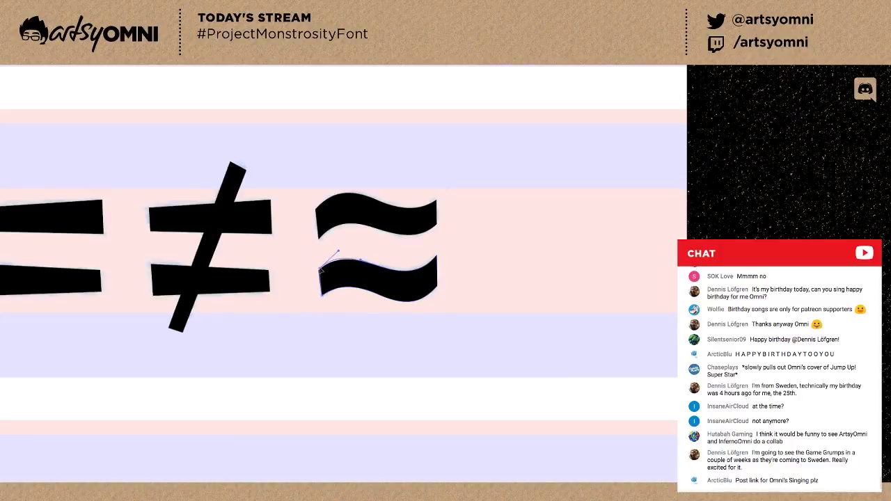
{"action": "left_click", "coordinate": [352, 244]}
Fine-tune the corner anchors and curve handles at the right end of the upper wave.
{"action": "left_click", "coordinate": [437, 215]}
{"action": "left_click", "coordinate": [436, 201]}
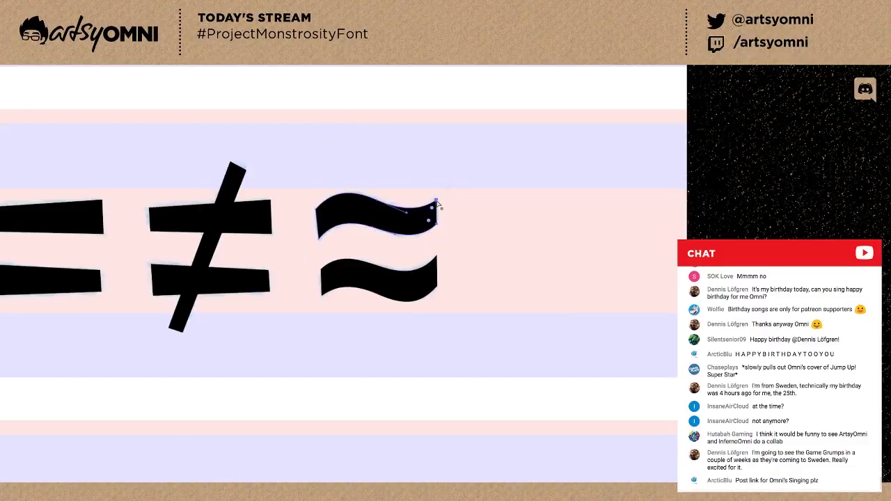
{"action": "left_click_drag", "start_coordinate": [437, 200], "coordinate": [438, 200]}
{"action": "left_click", "coordinate": [438, 202]}
{"action": "left_click", "coordinate": [448, 221]}
{"action": "left_click_drag", "start_coordinate": [436, 248], "coordinate": [422, 272]}
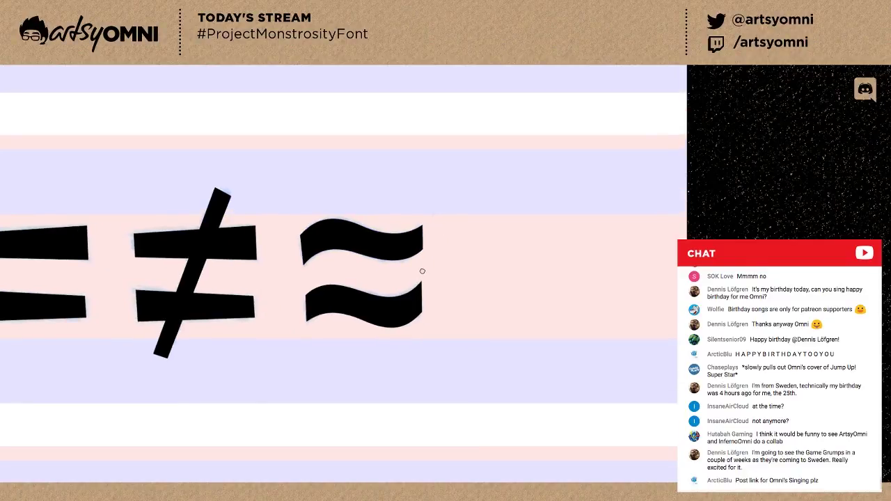
{"action": "left_click", "coordinate": [422, 252]}
{"action": "left_click_drag", "start_coordinate": [422, 249], "coordinate": [408, 240]}
{"action": "left_click", "coordinate": [422, 226]}
{"action": "key", "text": "ctrl+z"}
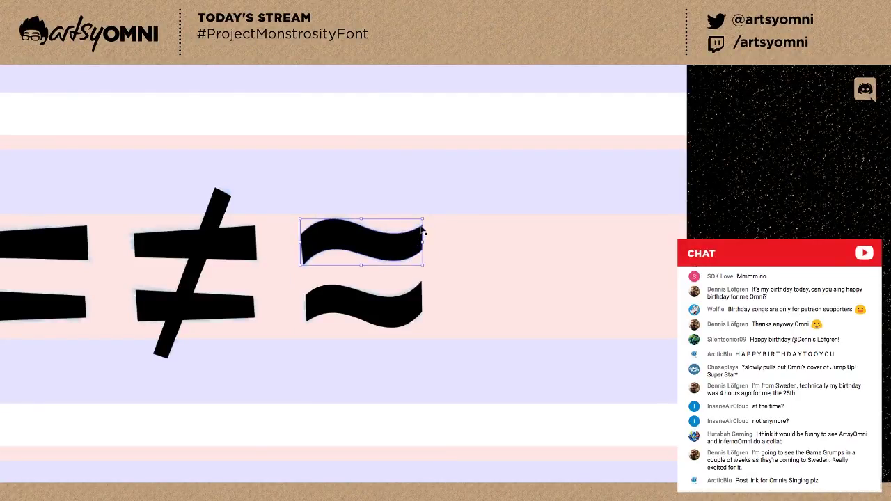
{"action": "left_click_drag", "start_coordinate": [410, 235], "coordinate": [408, 237]}
{"action": "left_click", "coordinate": [421, 249]}
Refine the lower wave's right corner, bottom-edge anchor and curve handles, and its left end, to smooth the shape.
{"action": "left_click", "coordinate": [421, 318]}
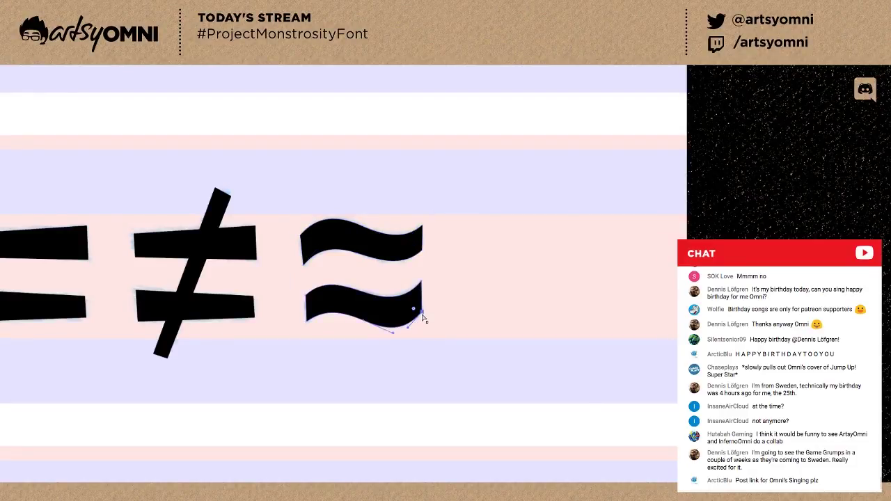
{"action": "left_click_drag", "start_coordinate": [421, 315], "coordinate": [421, 314]}
{"action": "left_click", "coordinate": [362, 323]}
{"action": "left_click_drag", "start_coordinate": [363, 321], "coordinate": [360, 319]}
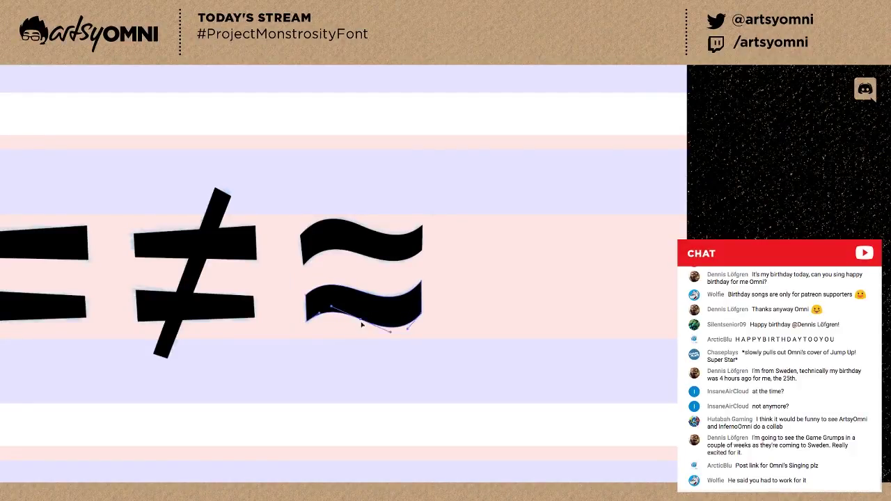
{"action": "left_click", "coordinate": [406, 332]}
{"action": "left_click", "coordinate": [401, 327]}
{"action": "left_click_drag", "start_coordinate": [423, 317], "coordinate": [406, 328]}
{"action": "left_click", "coordinate": [304, 239]}
{"action": "left_click", "coordinate": [310, 299]}
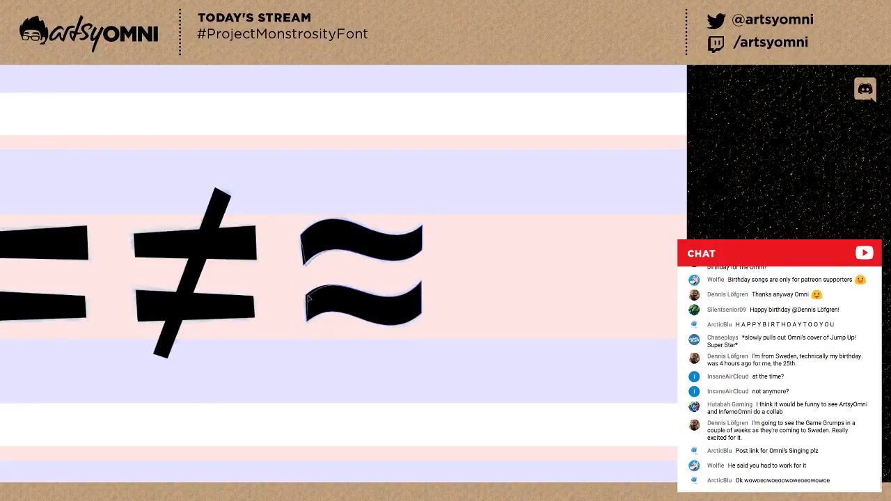
{"action": "left_click", "coordinate": [330, 321]}
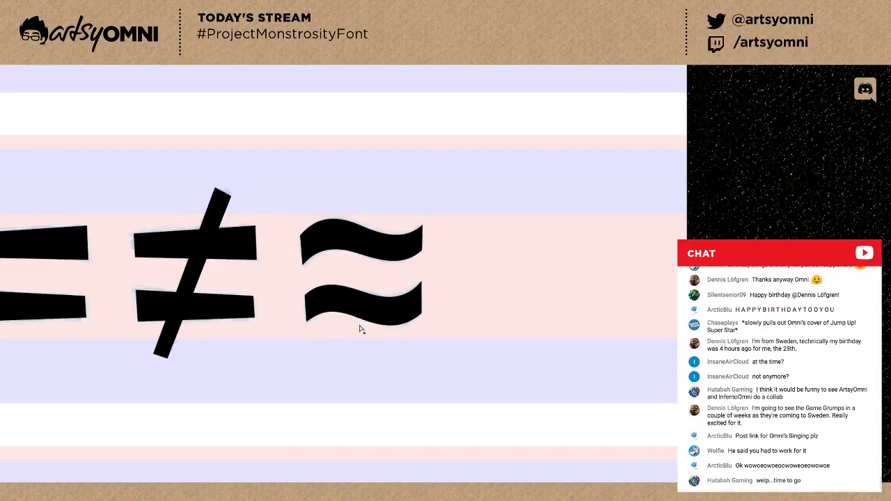
Copy the bullet dot from the row above onto the division sign's upper sketched dot and shrink it to fit.
{"action": "scroll", "coordinate": [358, 350], "scroll_direction": "down", "scroll_amount": 4}
{"action": "scroll", "coordinate": [354, 350], "scroll_direction": "up", "scroll_amount": 4}
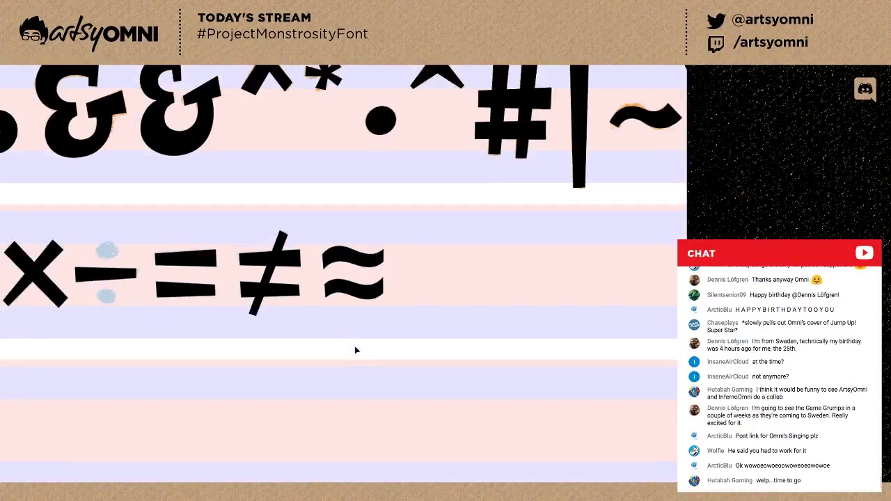
{"action": "scroll", "coordinate": [342, 321], "scroll_direction": "left", "scroll_amount": 4}
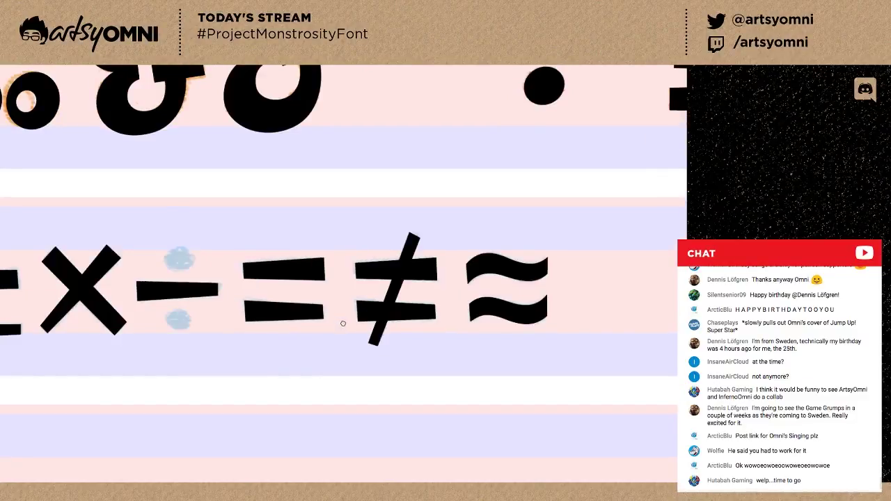
{"action": "left_click", "coordinate": [545, 93]}
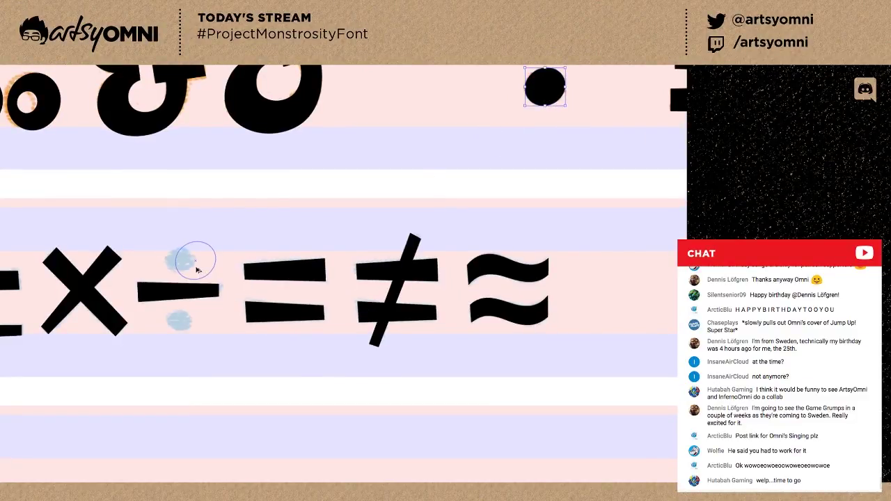
{"action": "key", "text": "ctrl+v"}
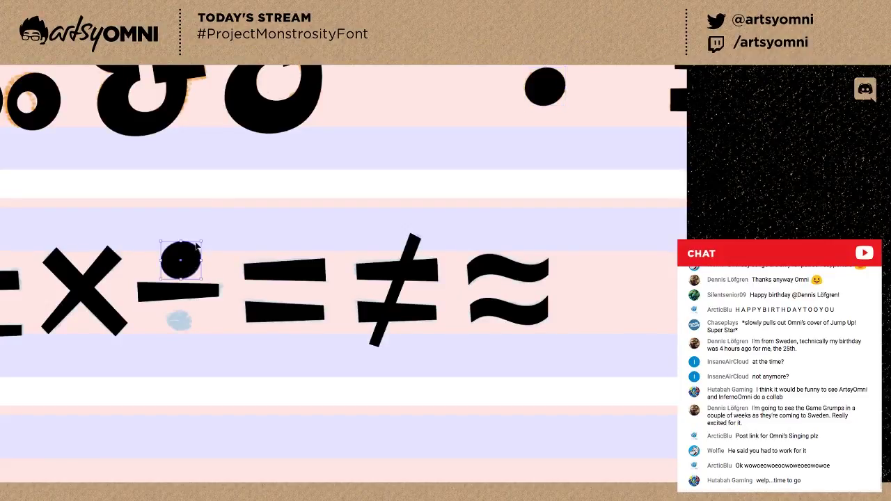
{"action": "left_click_drag", "start_coordinate": [201, 241], "coordinate": [196, 248]}
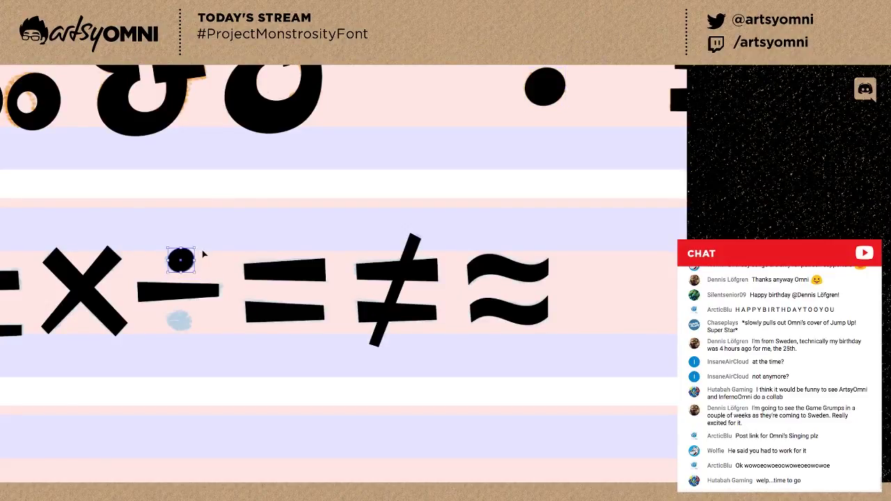
Duplicate the division sign's upper dot onto the sketched lower dot beneath the bar.
{"action": "left_click", "coordinate": [195, 334]}
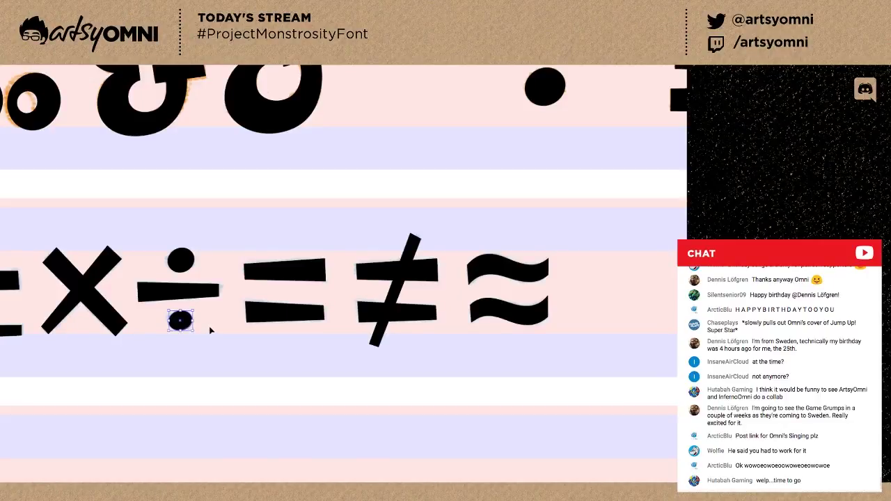
{"action": "left_click", "coordinate": [214, 332]}
{"action": "left_click", "coordinate": [179, 263]}
{"action": "left_click", "coordinate": [213, 250]}
{"action": "key", "text": "ctrl+minus"}
{"action": "key", "text": "ctrl+minus"}
{"action": "key", "text": "ctrl+minus"}
{"action": "key", "text": "ctrl+minus"}
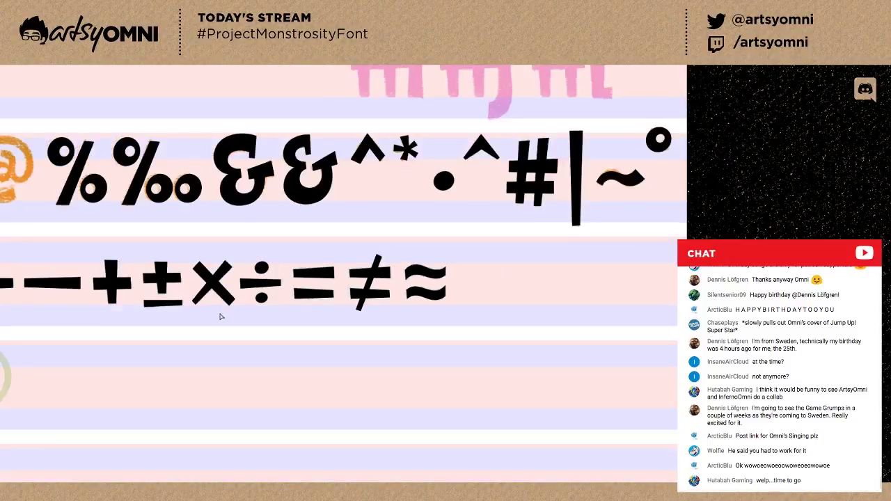